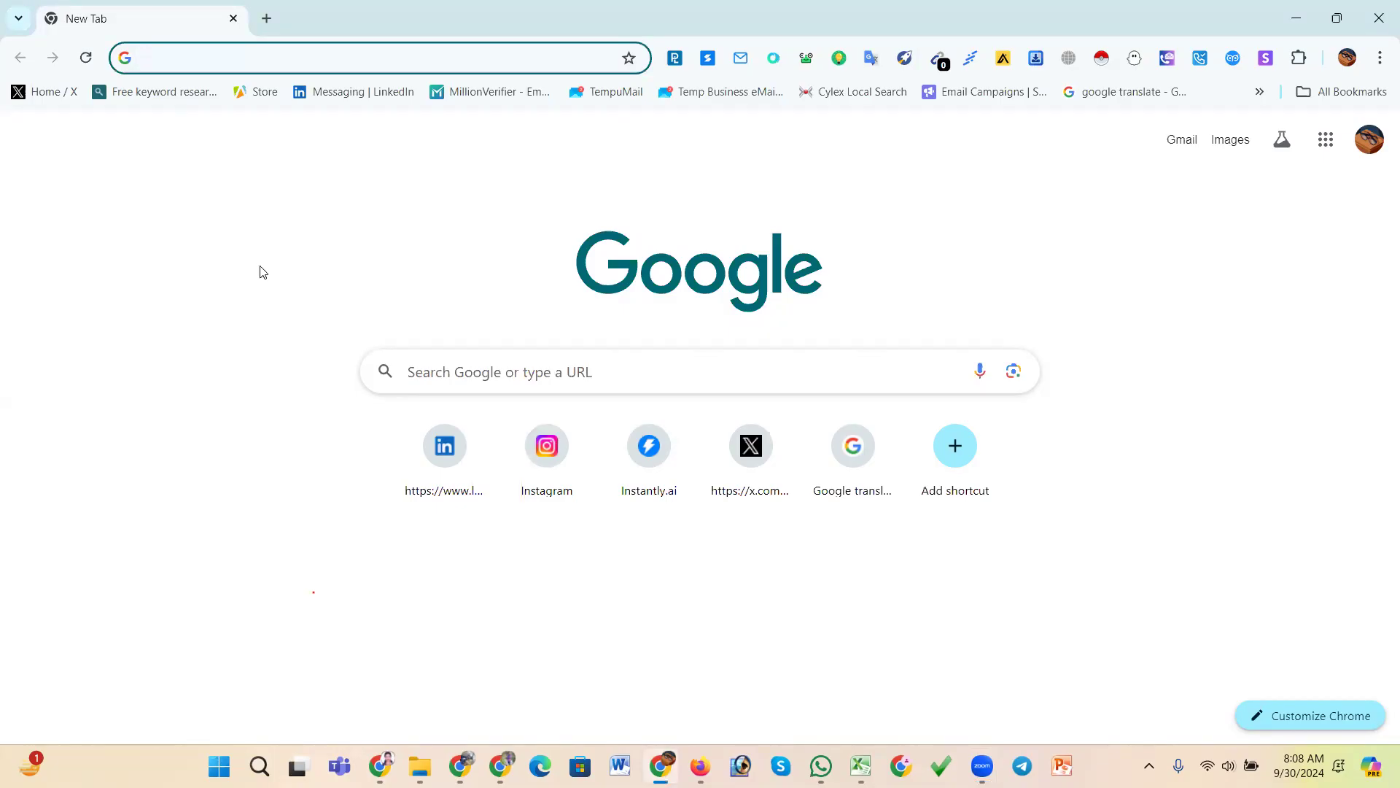
- Open the skrapp.io website
left_click(229, 62)
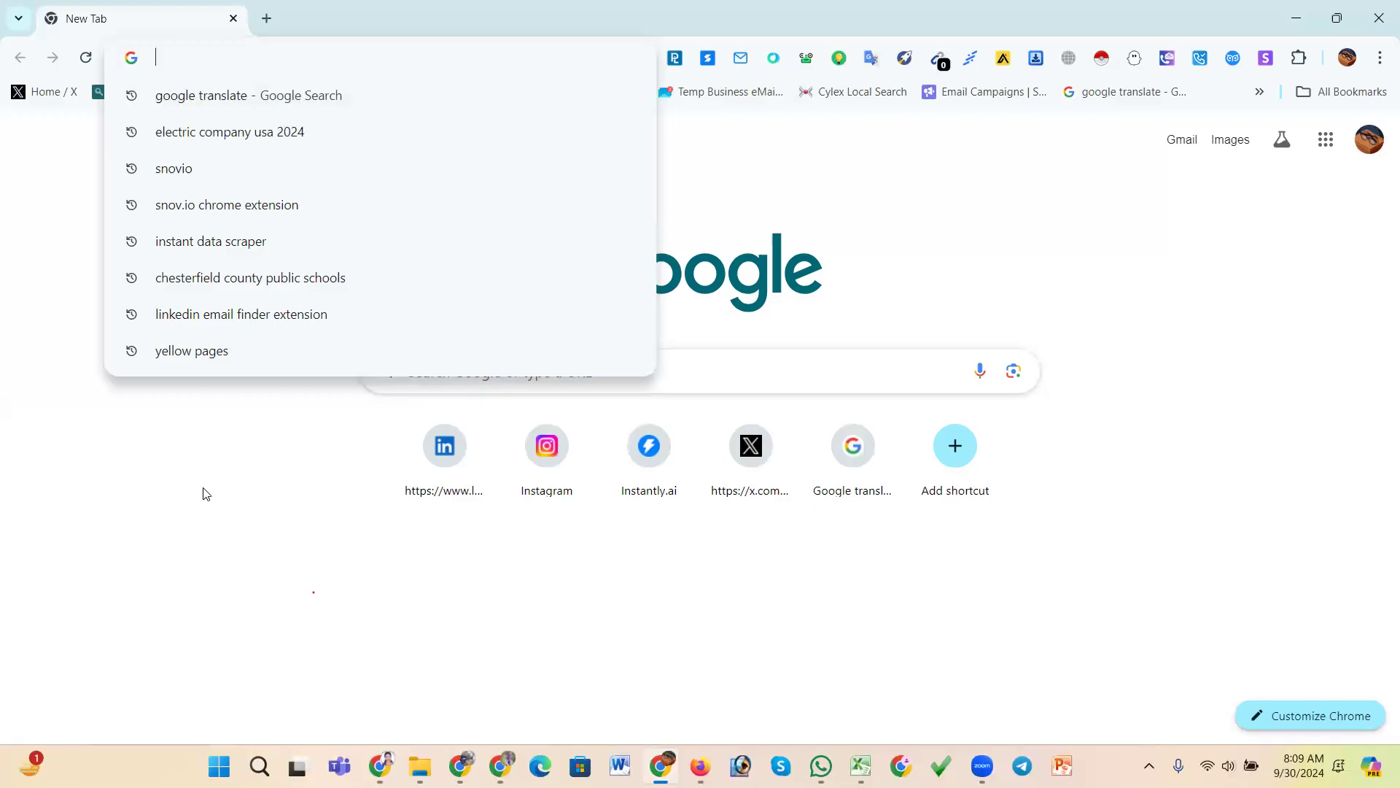
type("s")
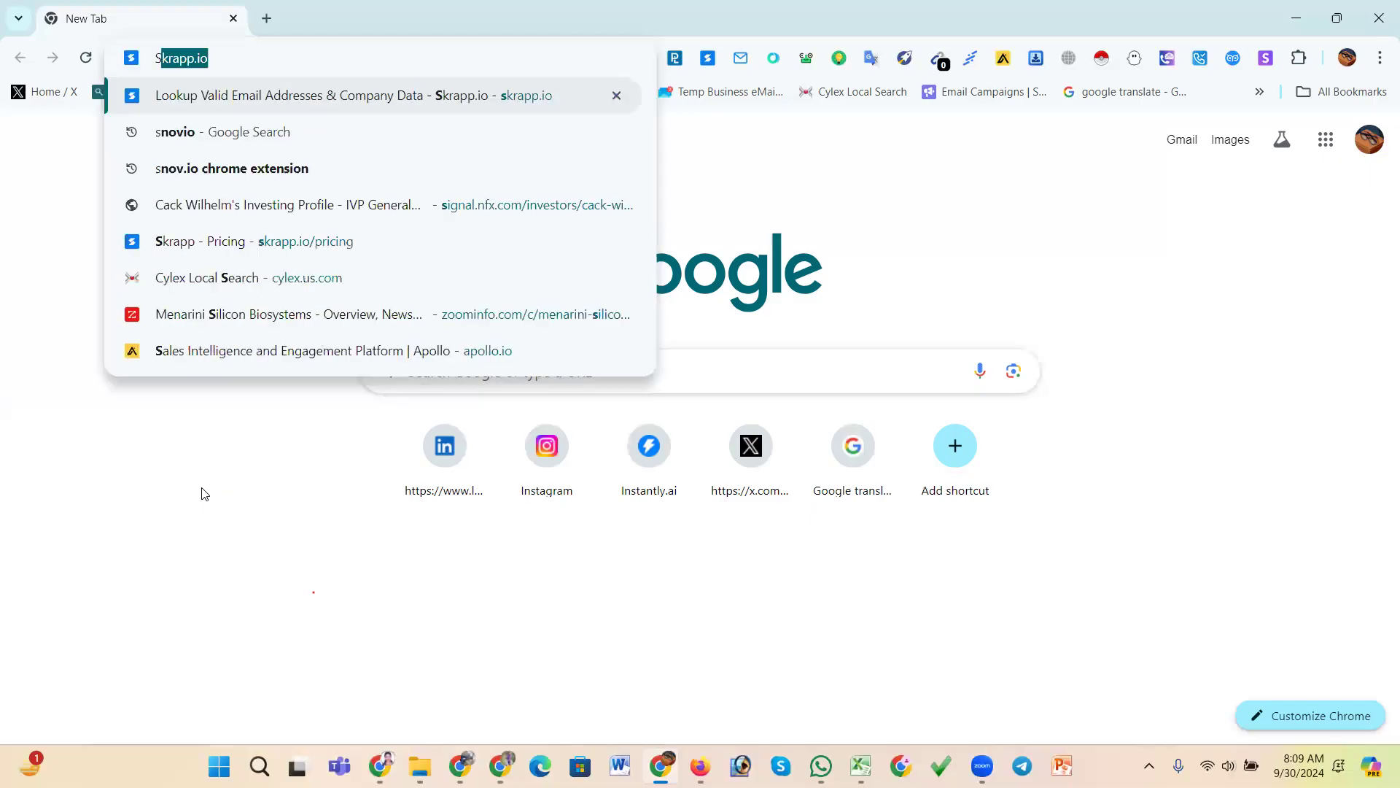
type("kra")
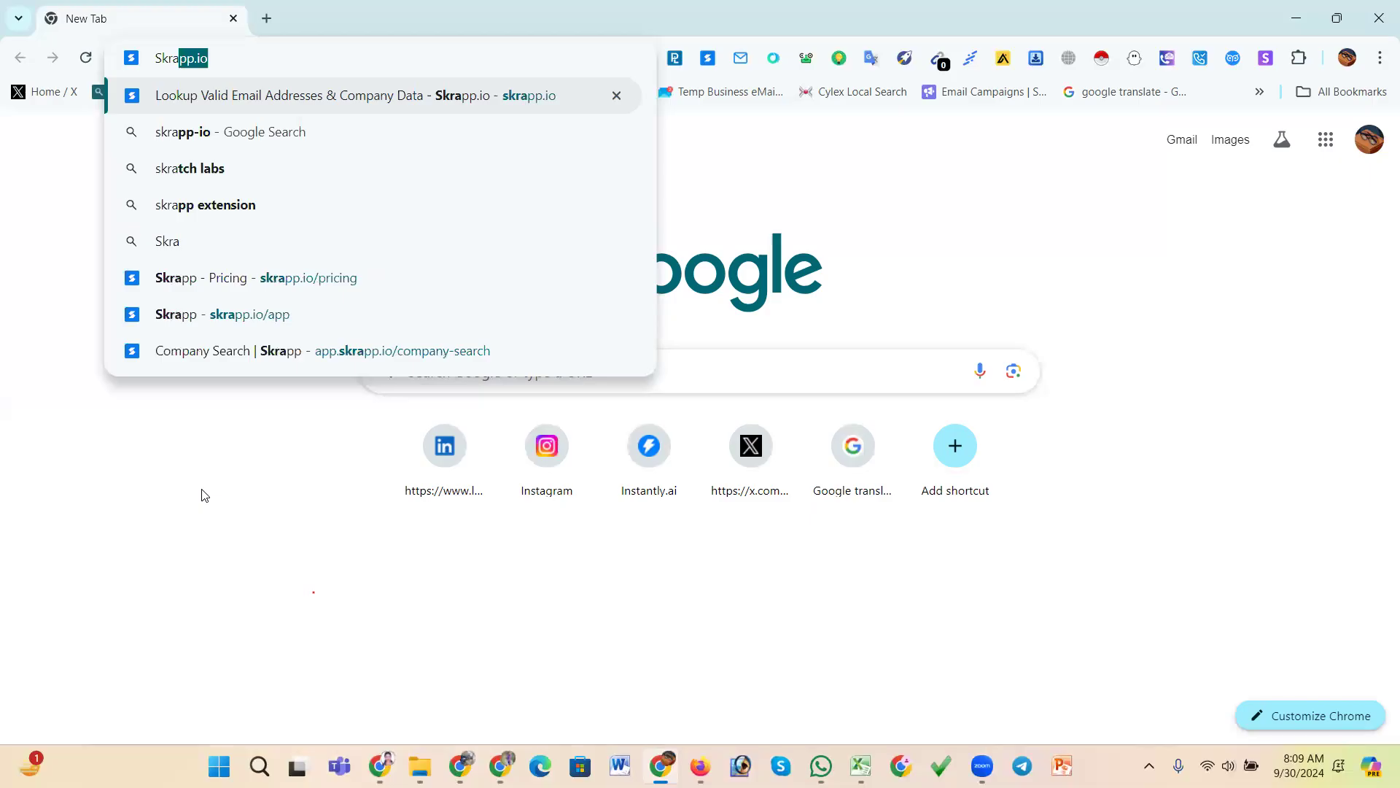
left_click(268, 56)
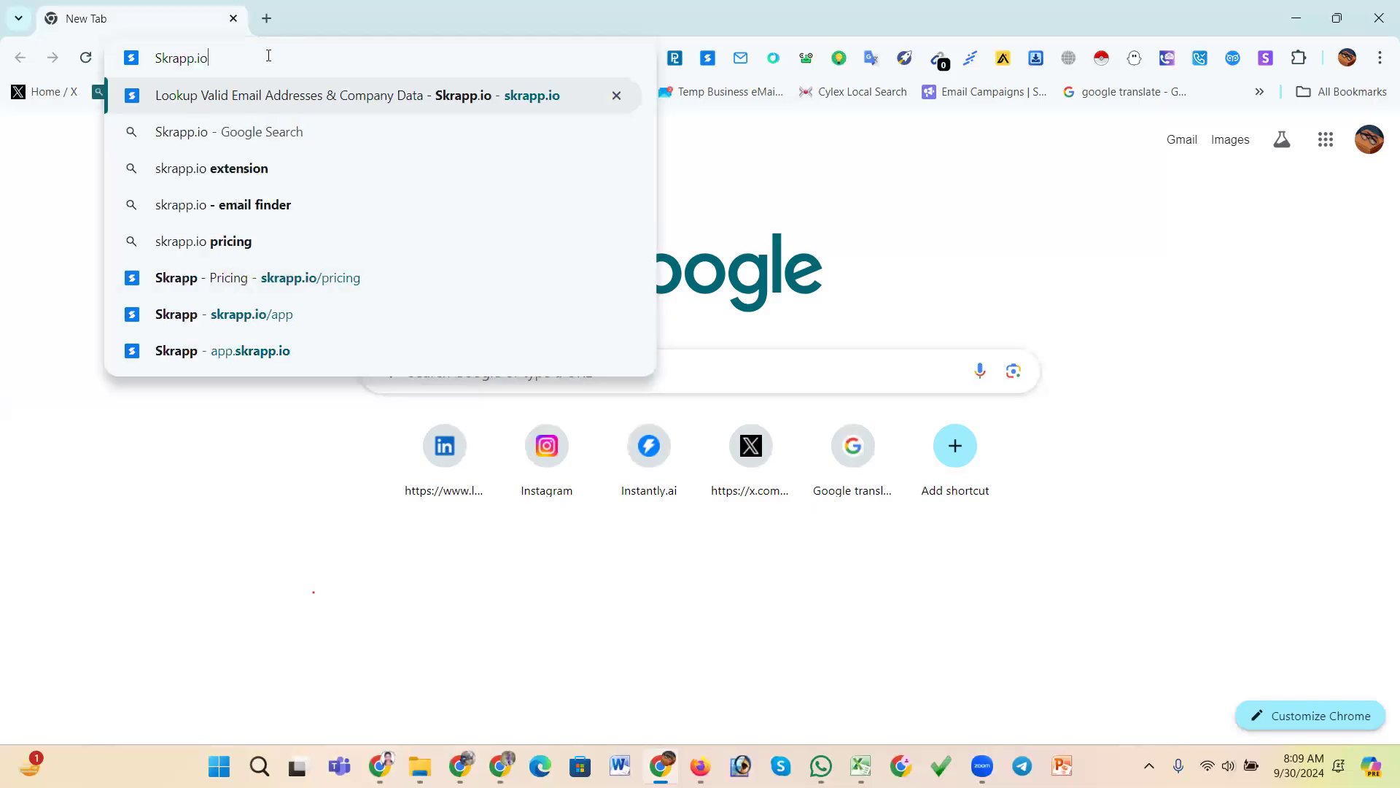
key("Return")
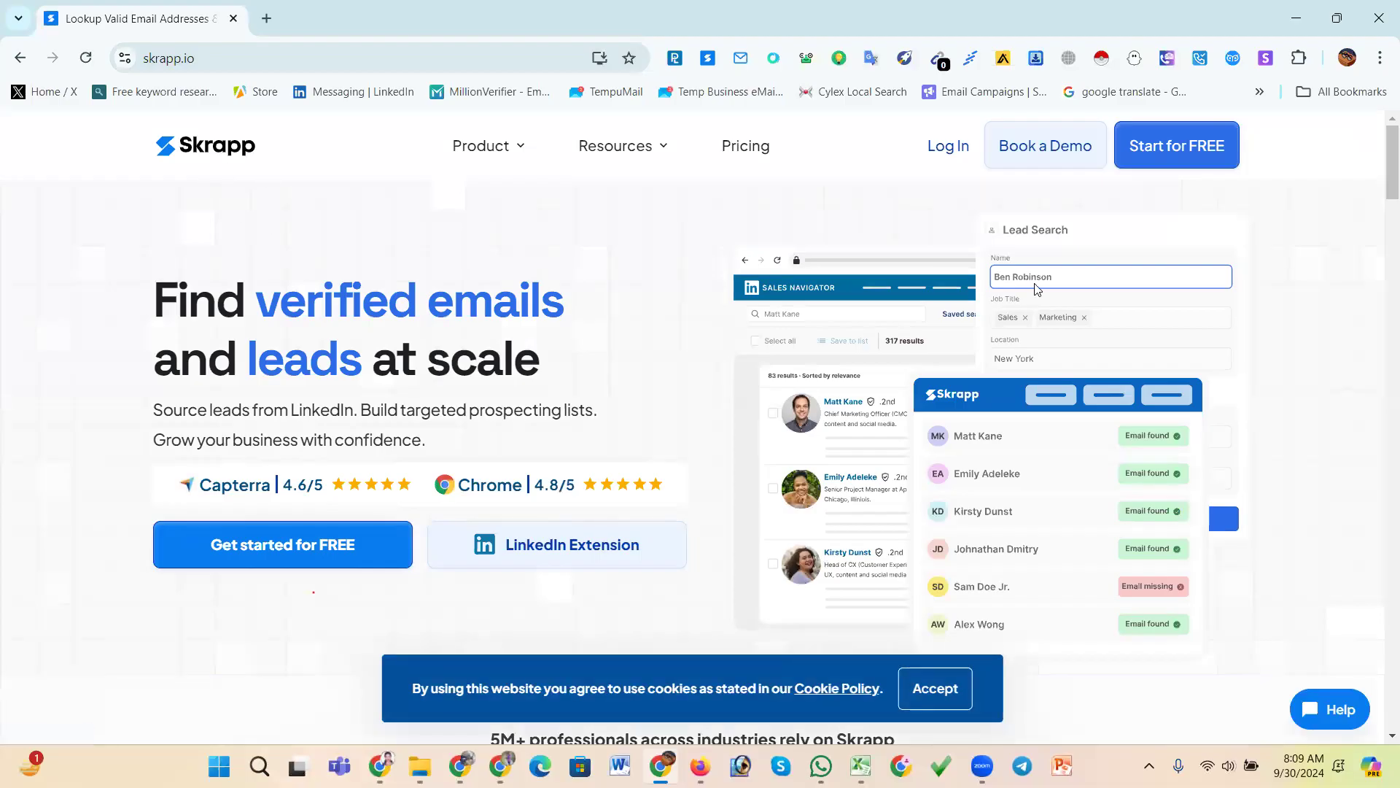
- Open the free account sign-up form and sign up with Google
left_click(1170, 149)
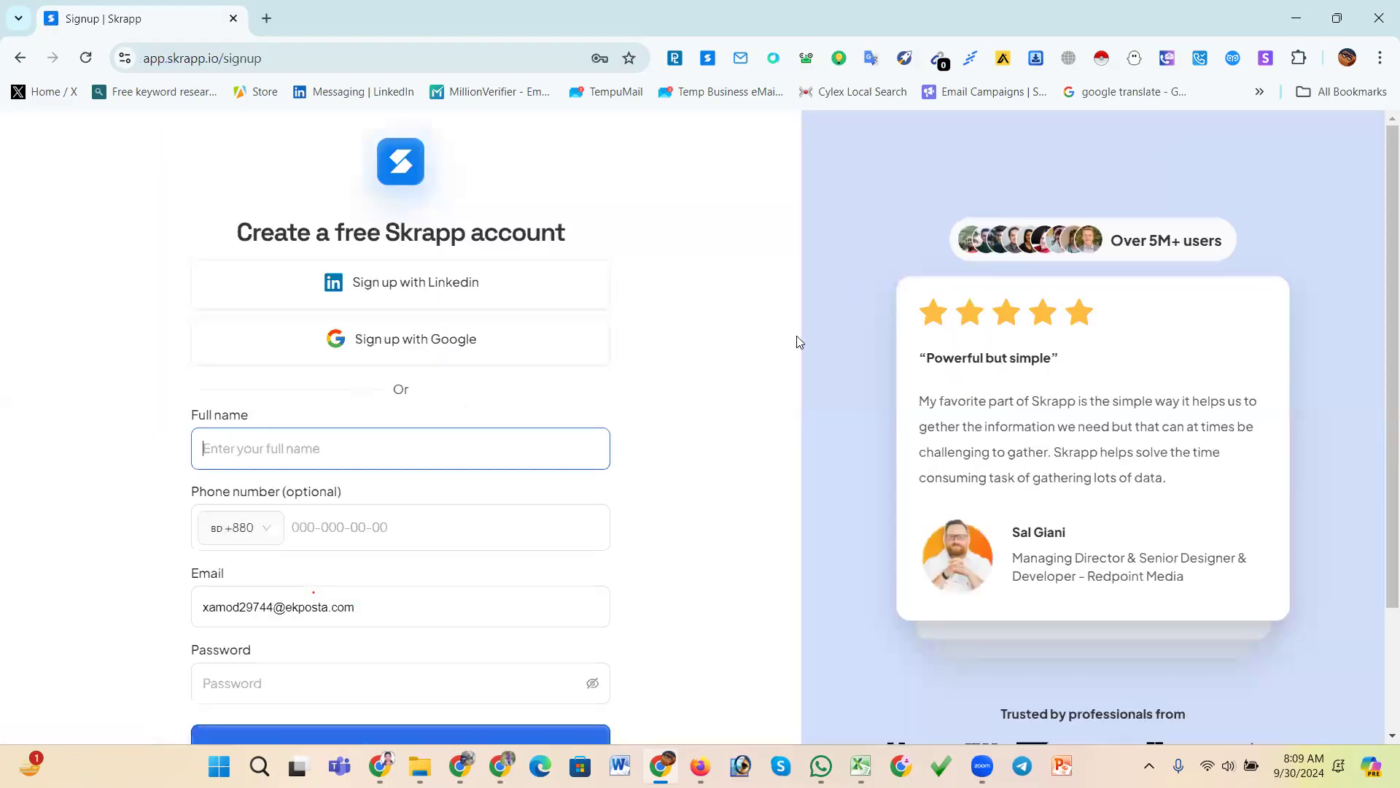
scroll(633, 340, "down", 2)
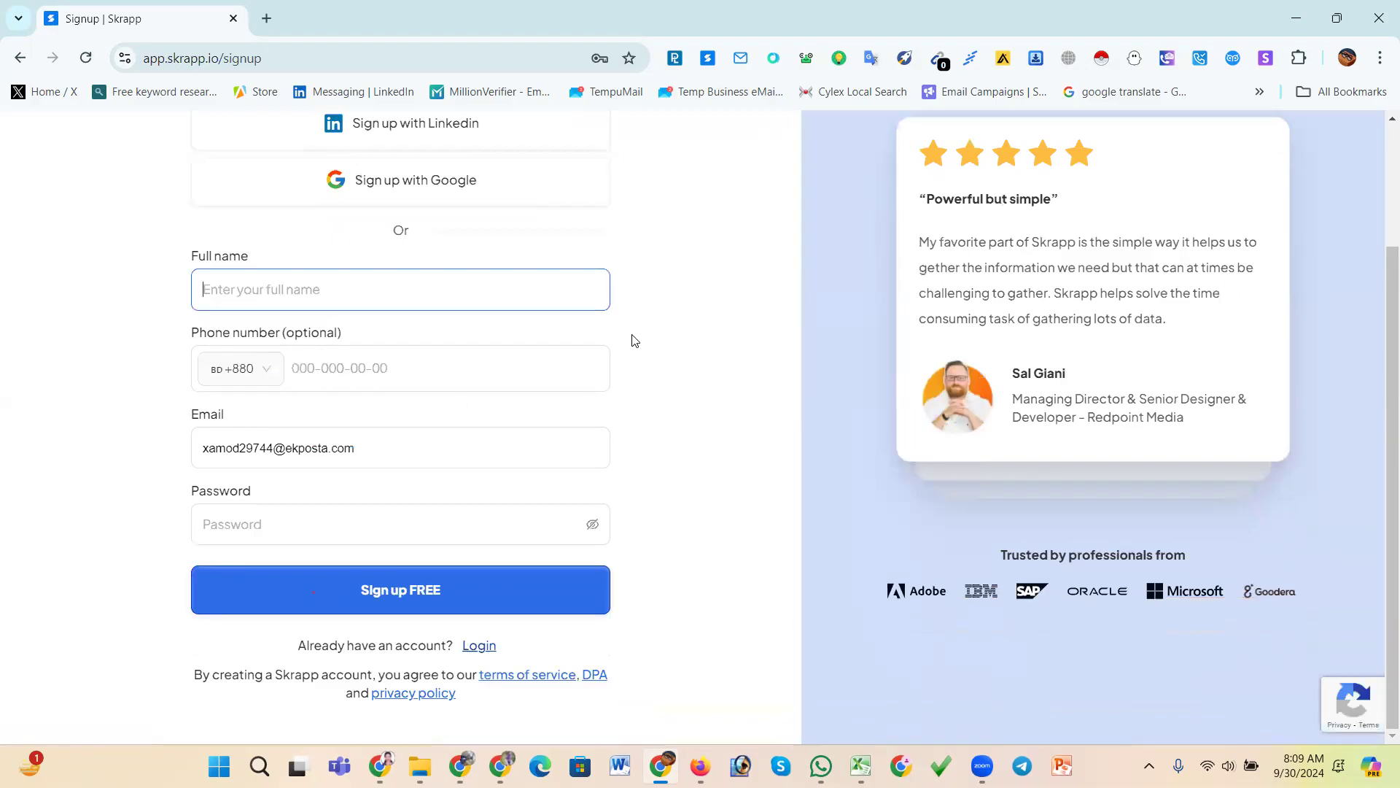
scroll(633, 341, "up", 2)
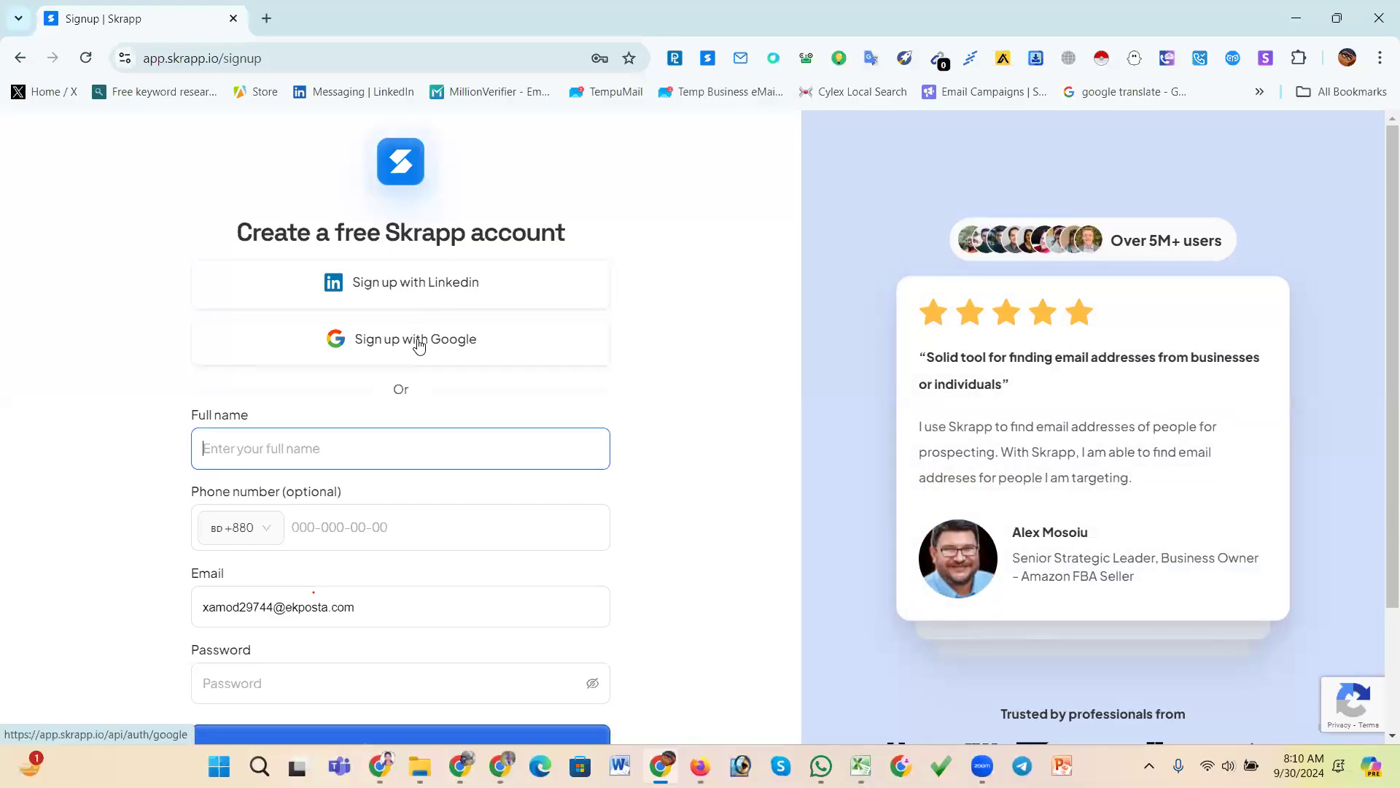
left_click(418, 345)
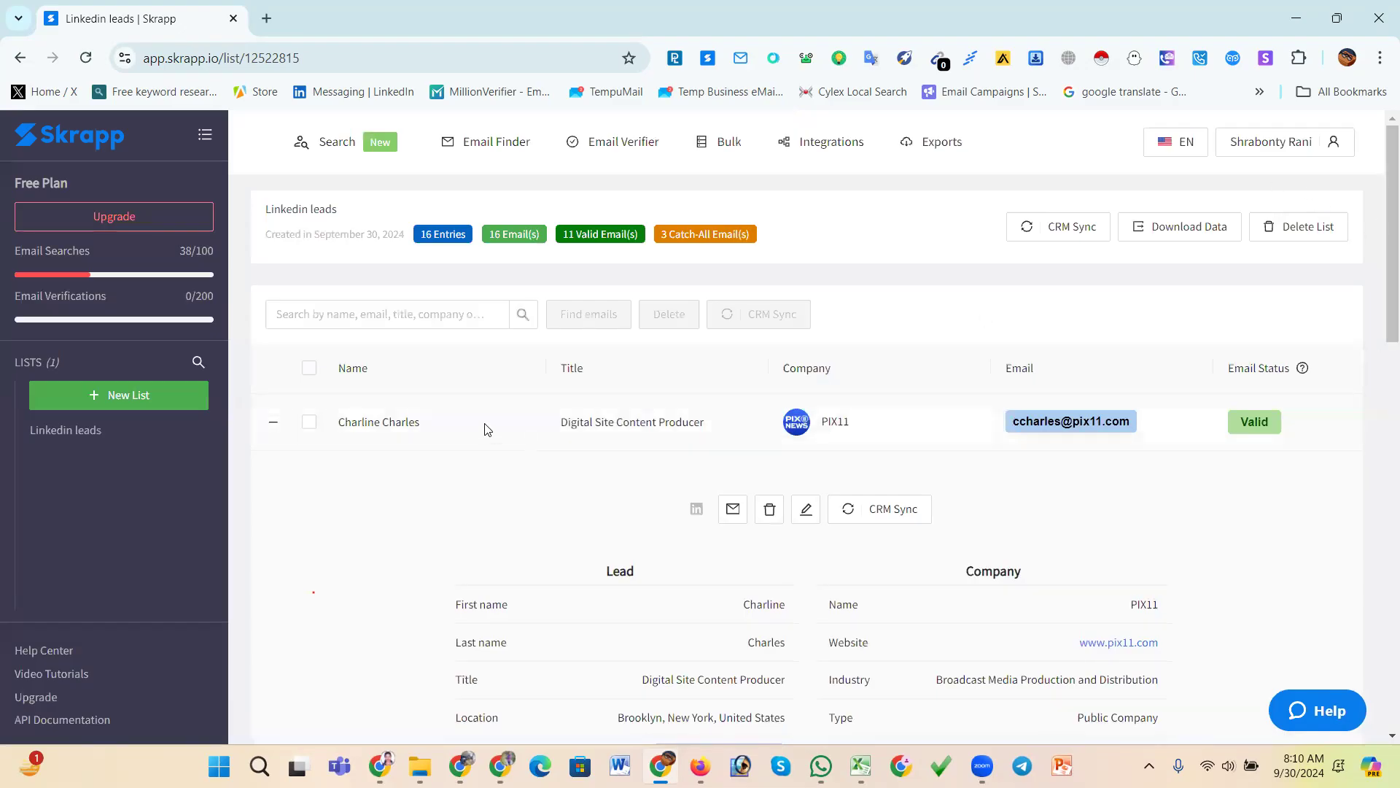
- Log out of the Skrapp account and log back in with Google
left_click(1296, 146)
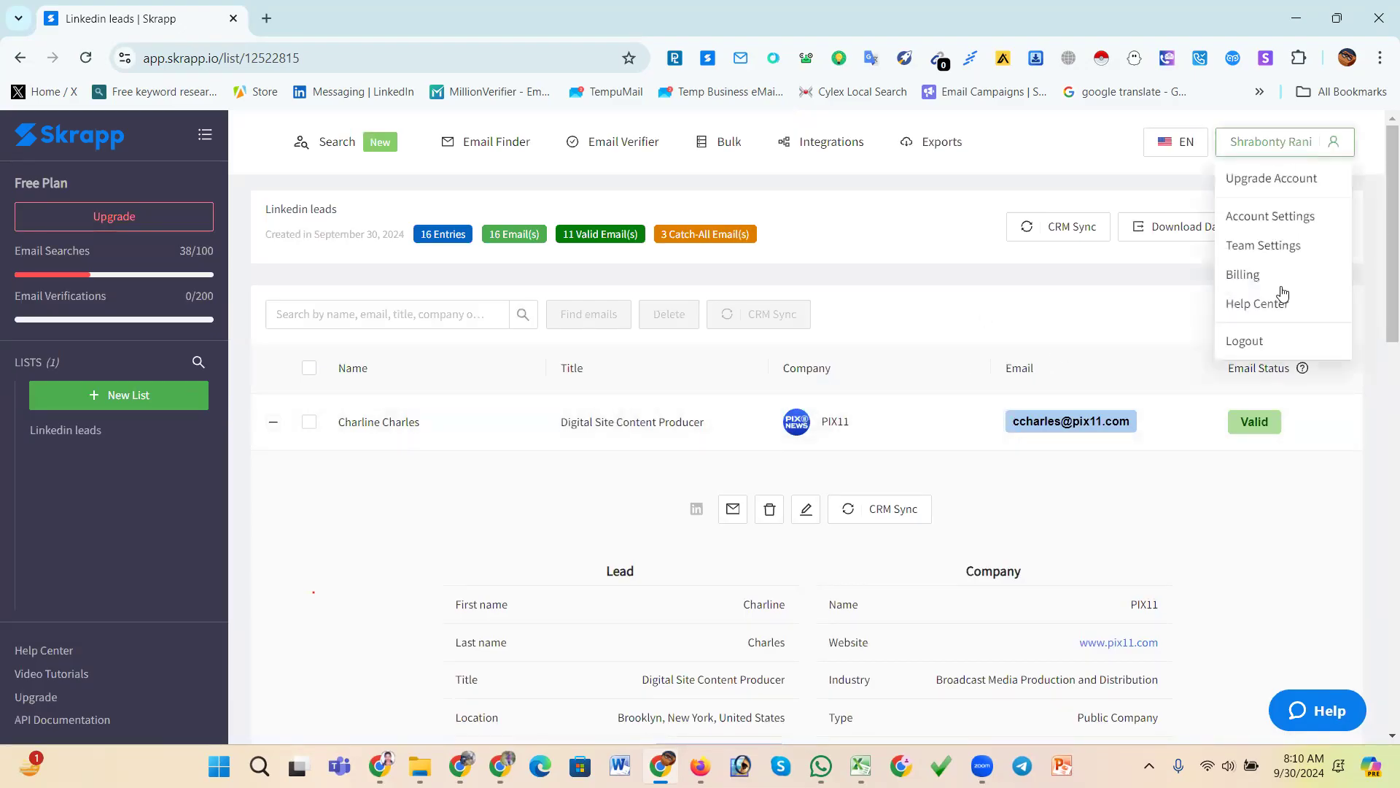
left_click(1269, 342)
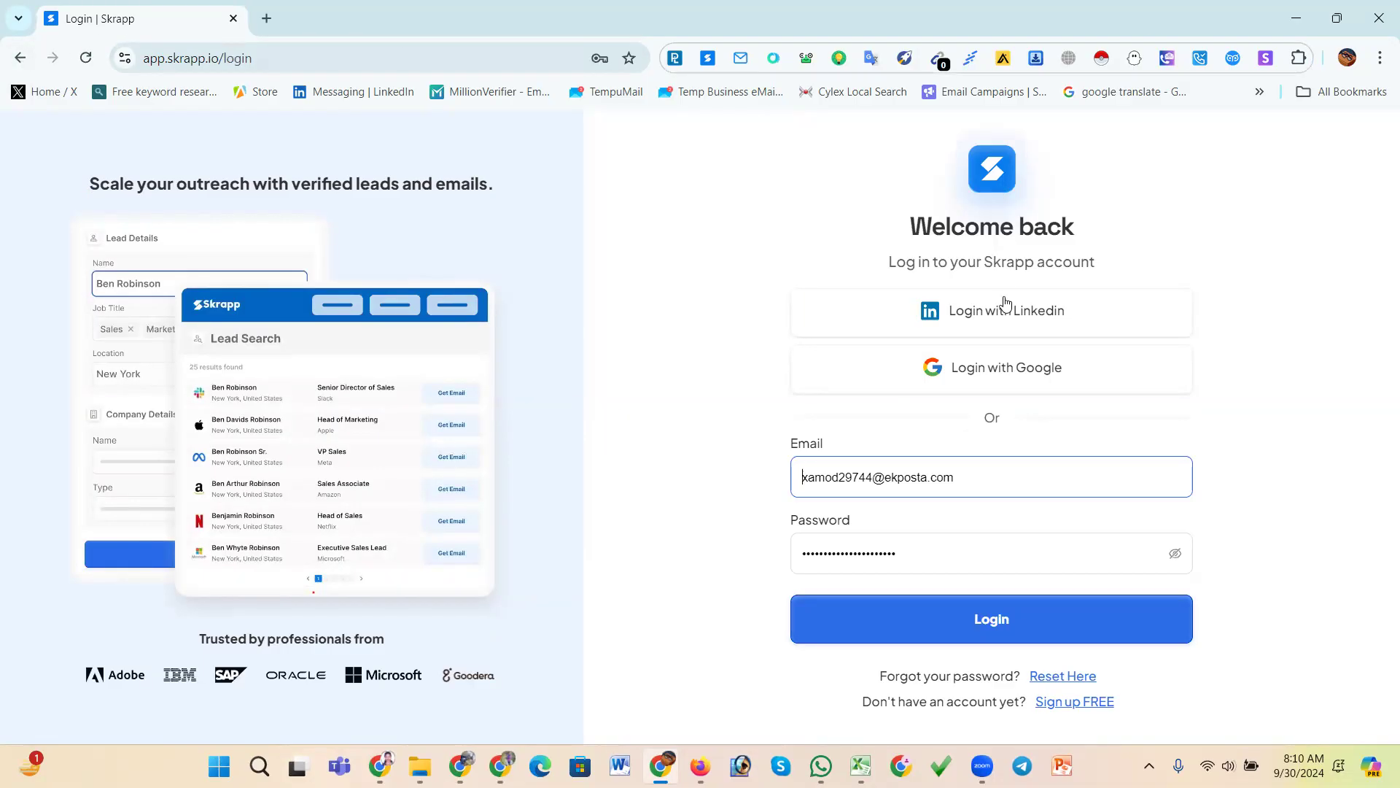
left_click(1000, 363)
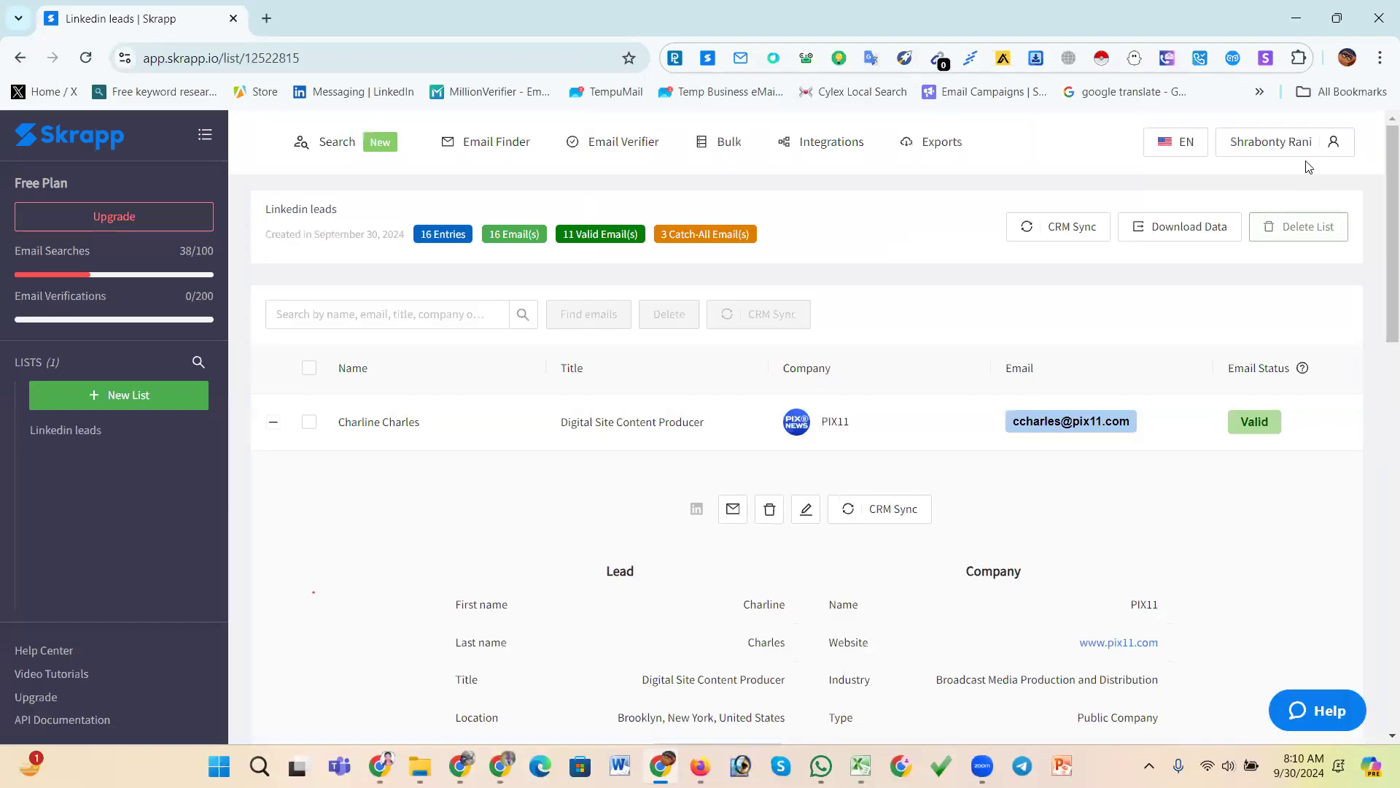
- Open the account settings and delete the existing Skrapp account
left_click(1293, 144)
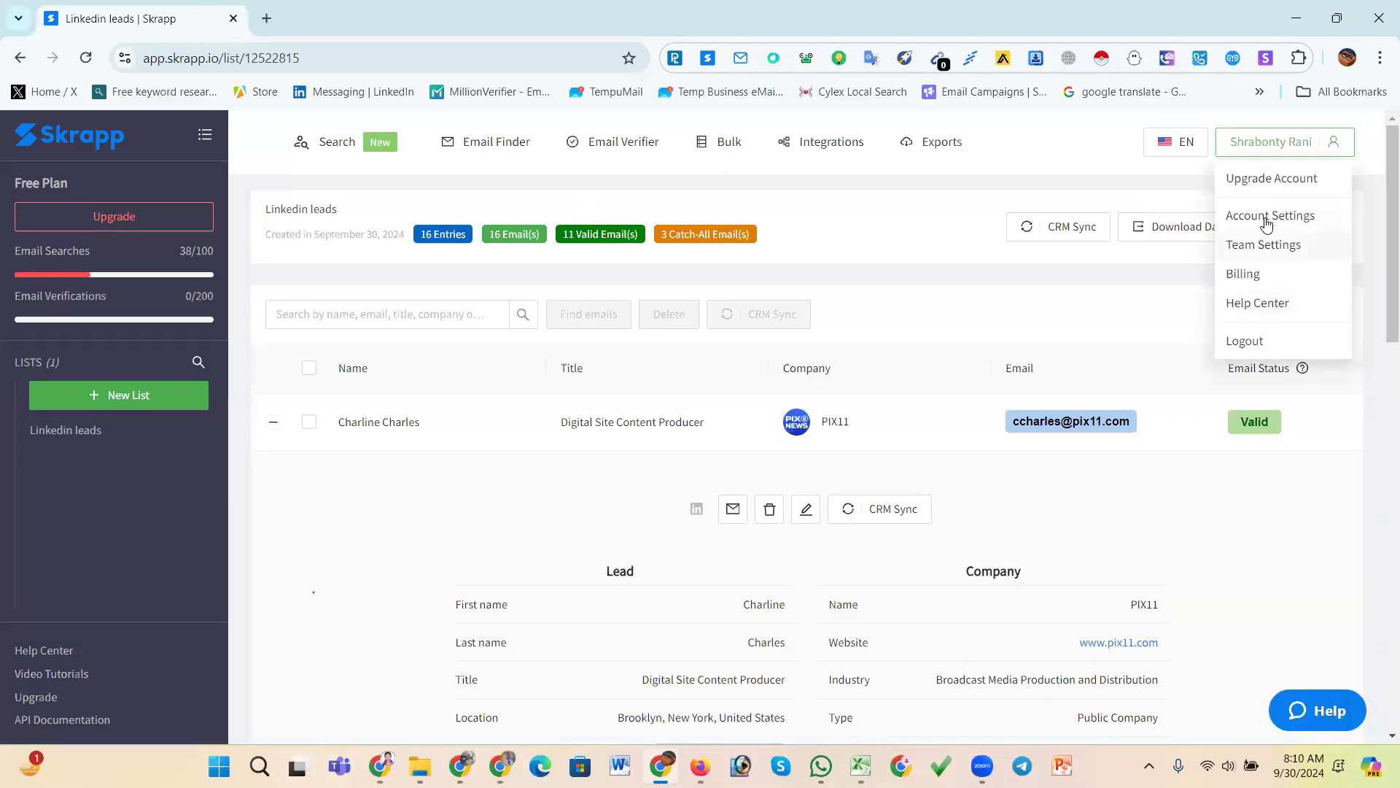
left_click(1267, 218)
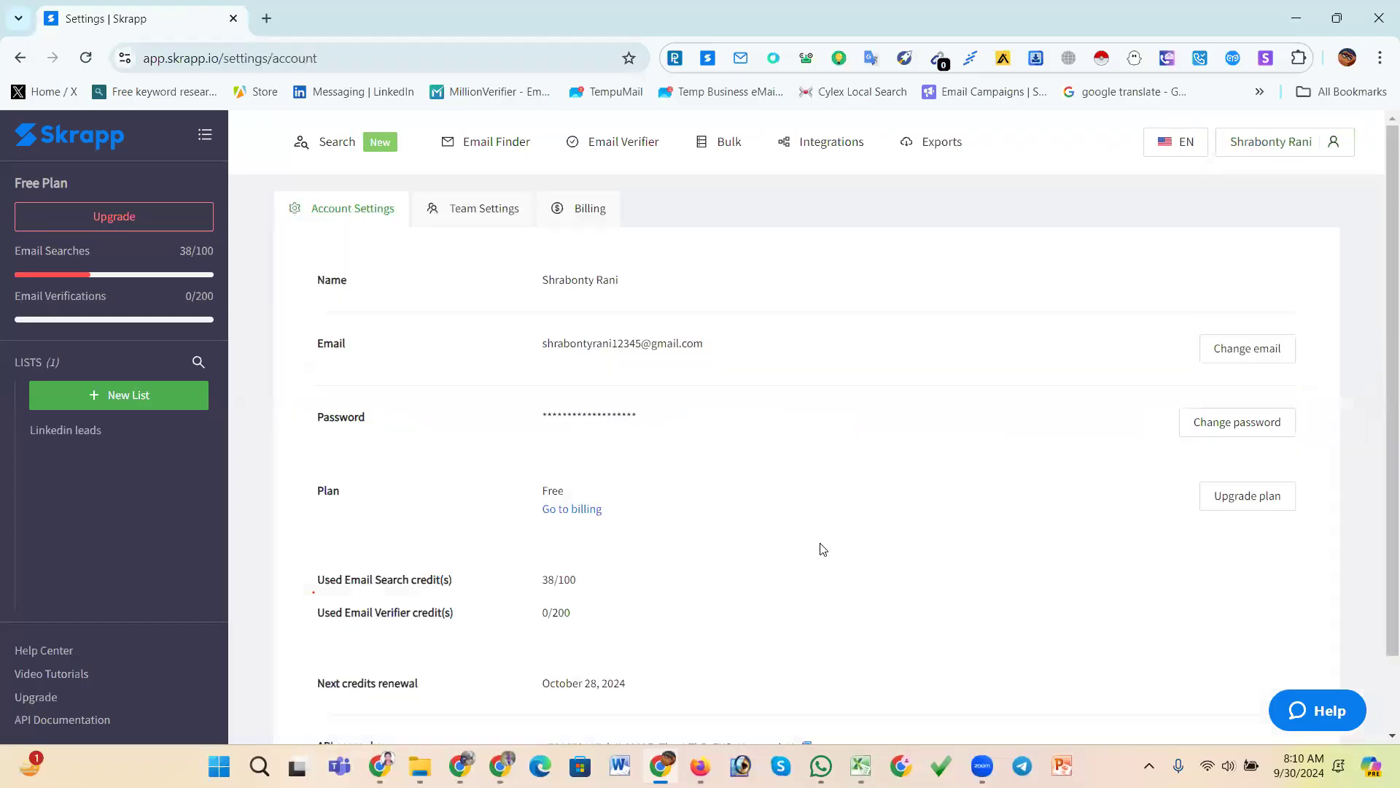
scroll(822, 550, "down", 2)
left_click(1214, 681)
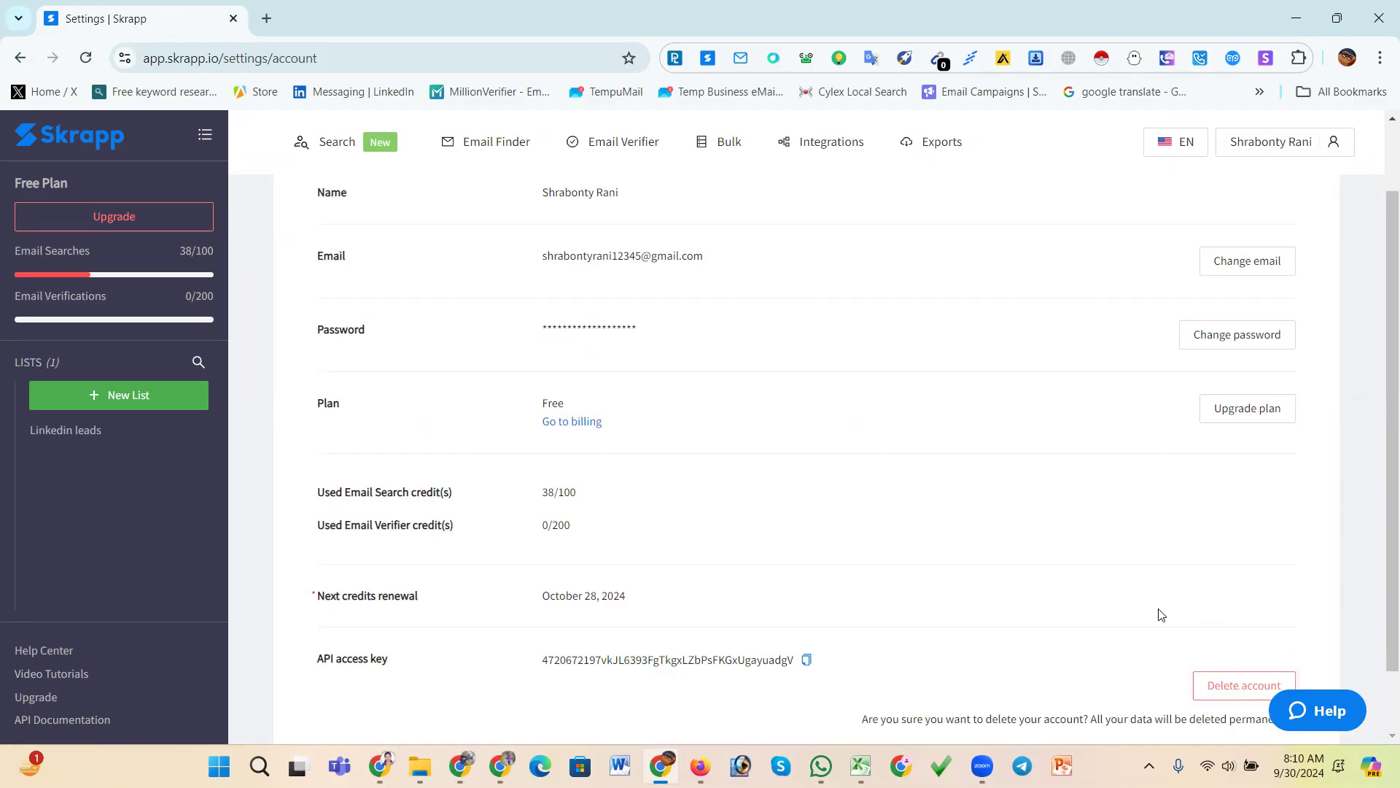
scroll(1167, 620, "down", 1)
left_click(1200, 682)
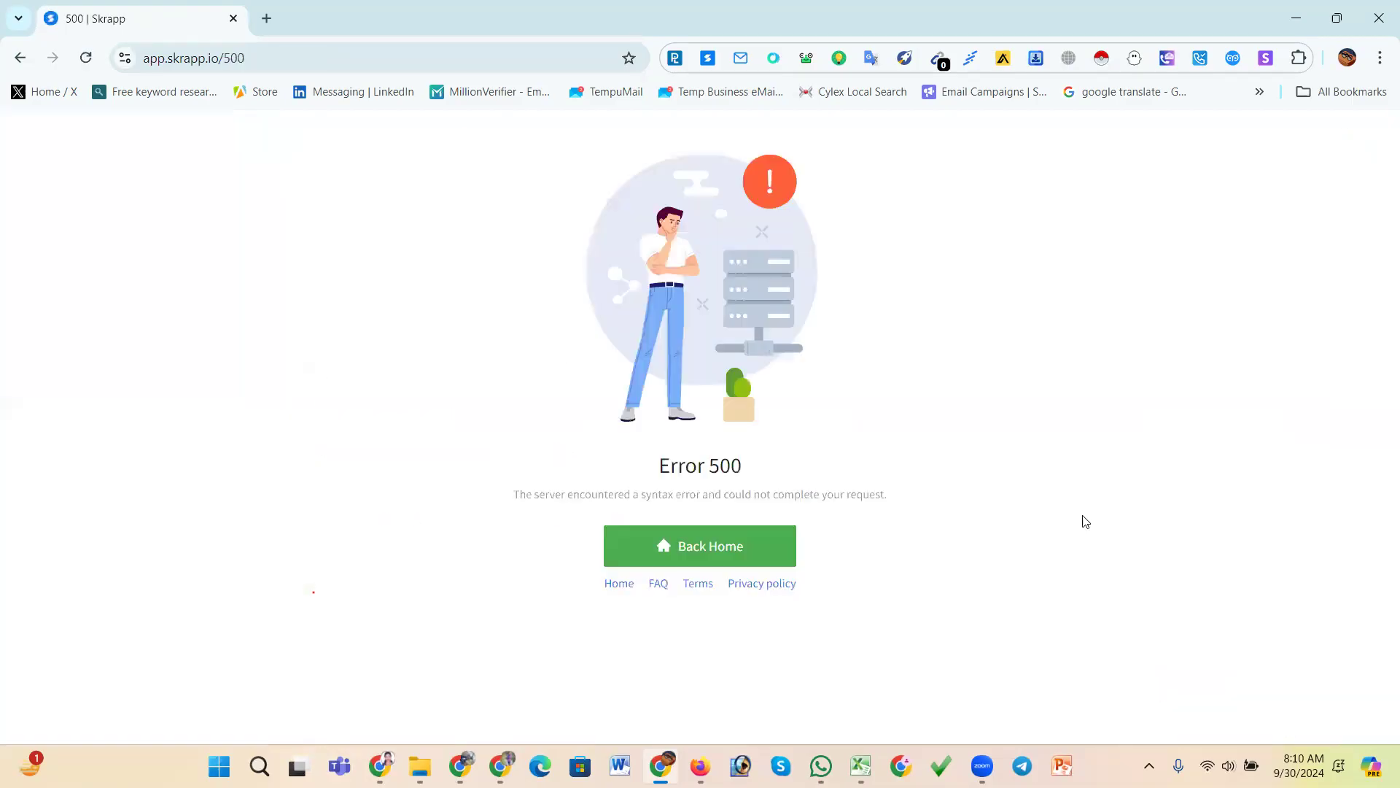
- Start a new free account from the Skrapp home page and go through the 11-part welcome tour
left_click(734, 552)
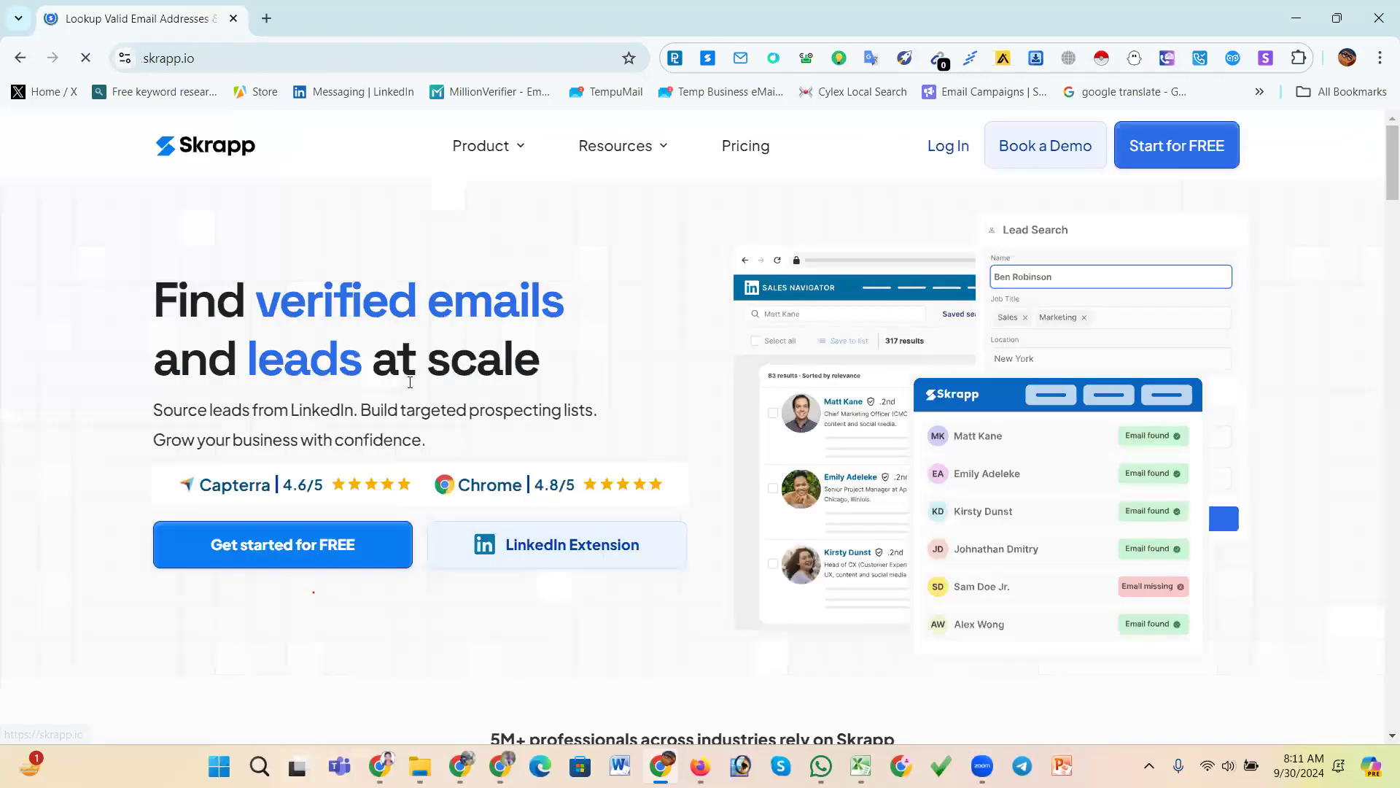
left_click(1173, 145)
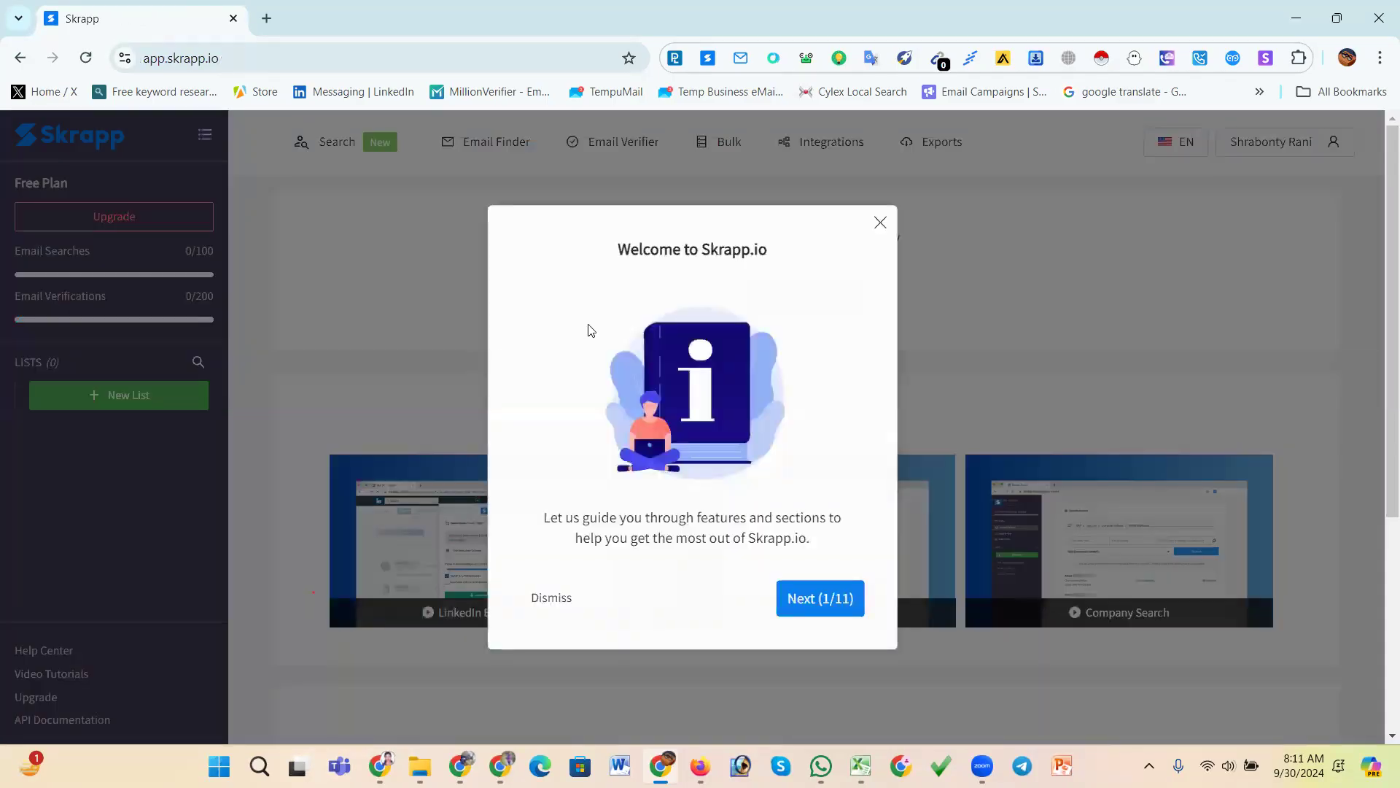
left_click(810, 602)
left_click(620, 561)
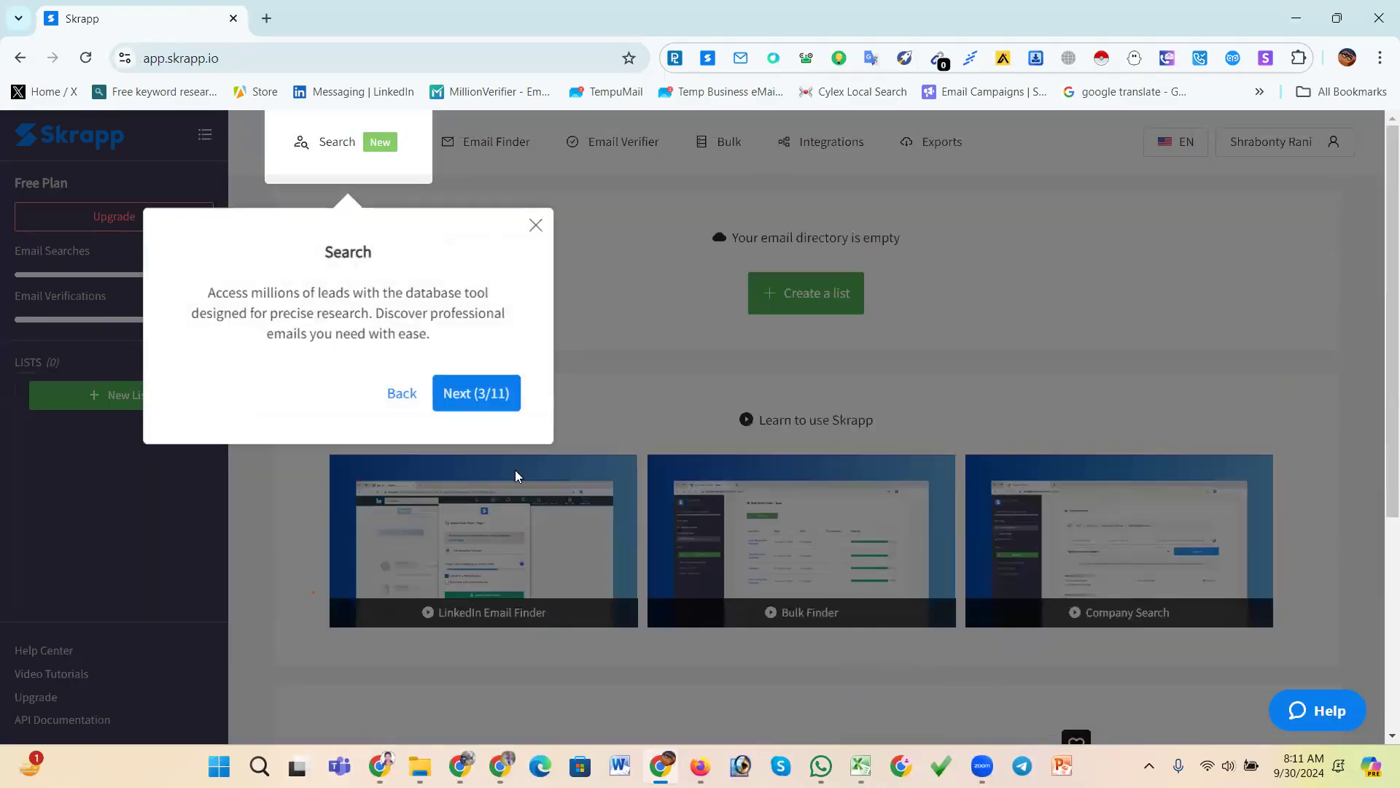
left_click(490, 402)
left_click(611, 376)
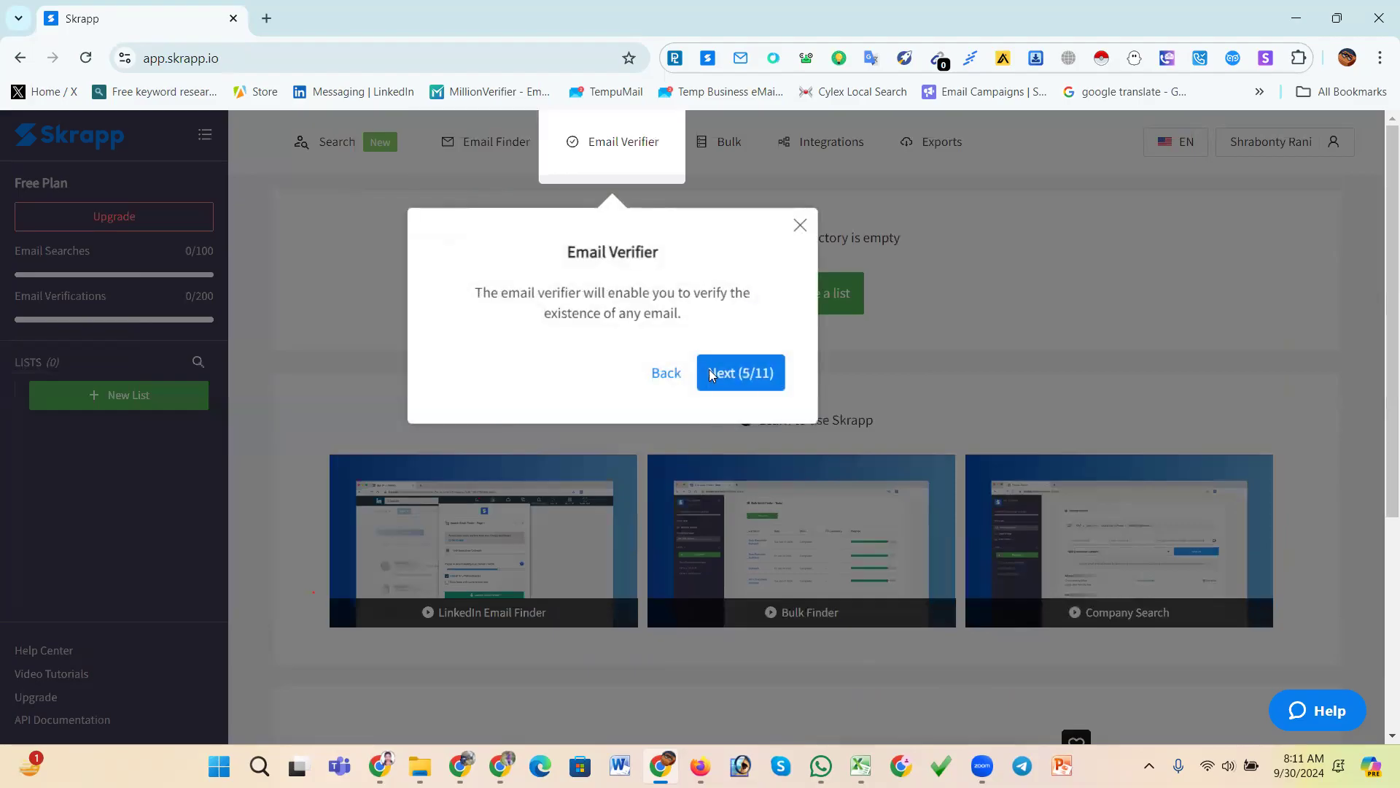
left_click(723, 376)
left_click(844, 394)
left_click(937, 383)
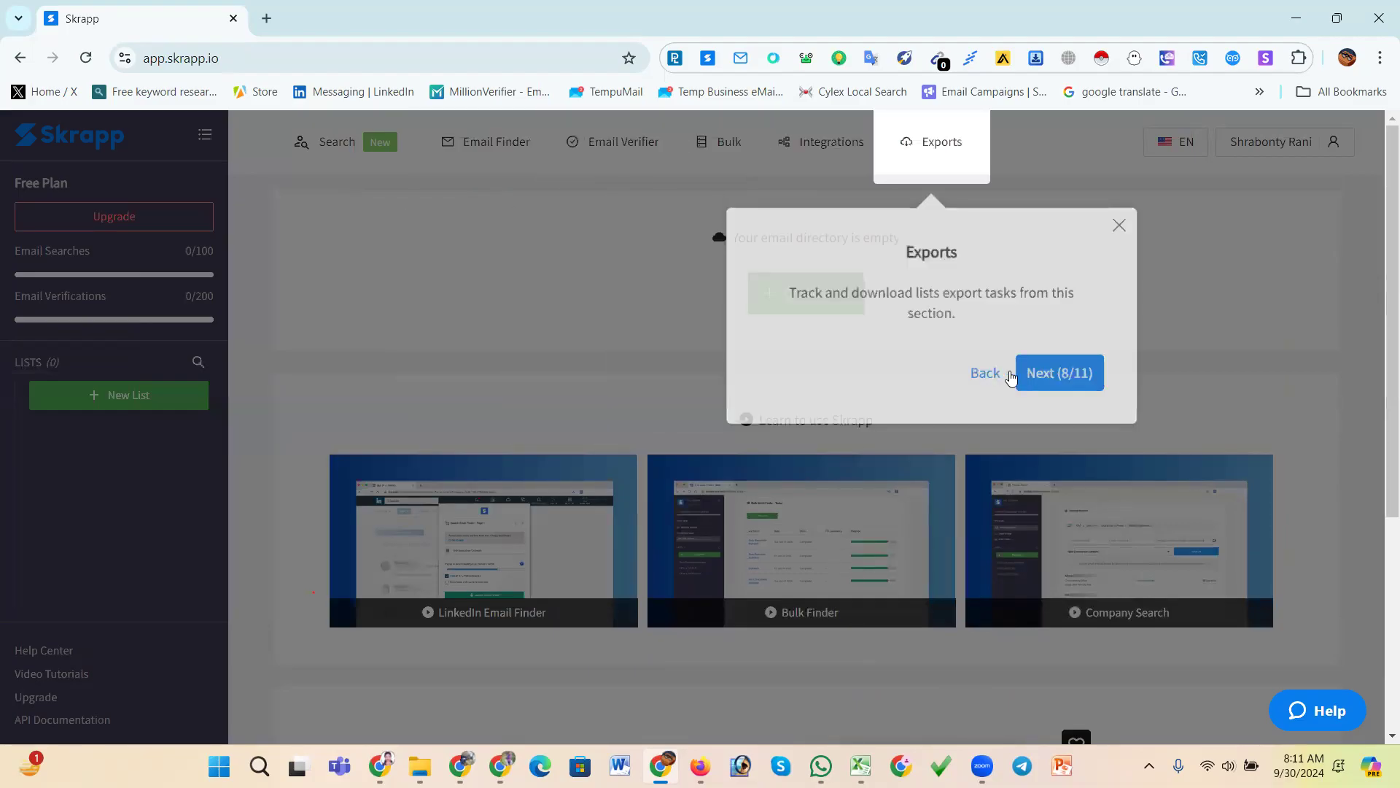
left_click(1046, 373)
left_click(1333, 353)
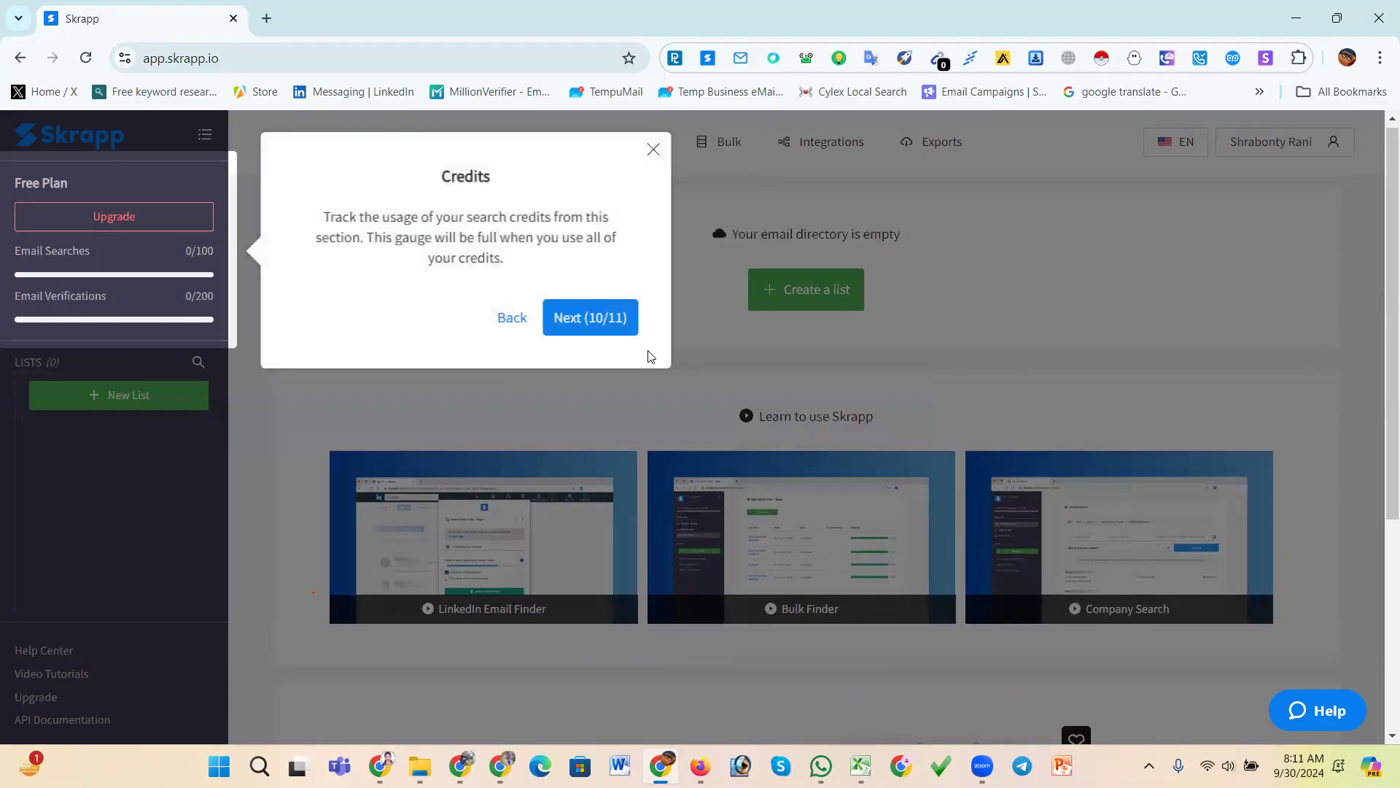
left_click(615, 321)
left_click(810, 485)
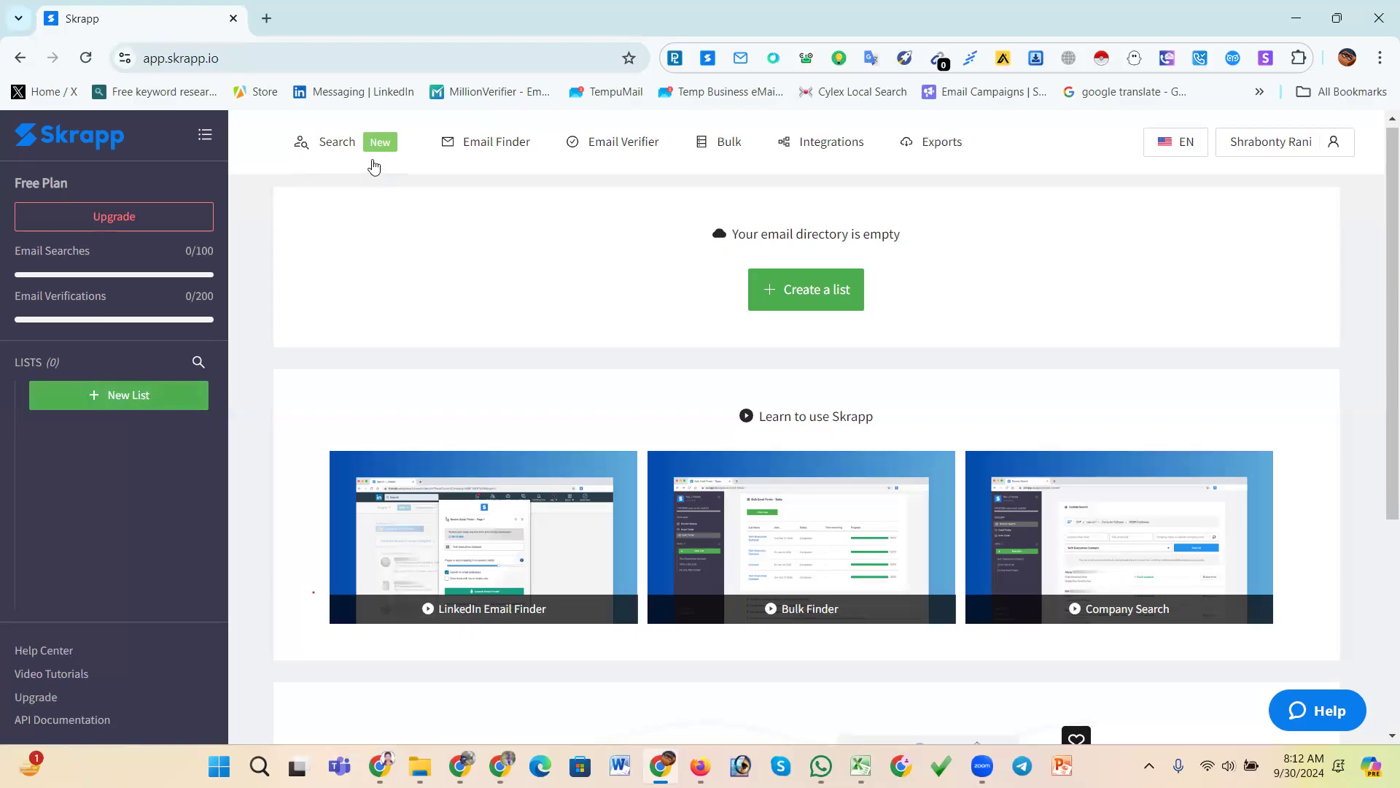
- View the Lead Search page with its filters, and open Company Search
mouse_move(342, 146)
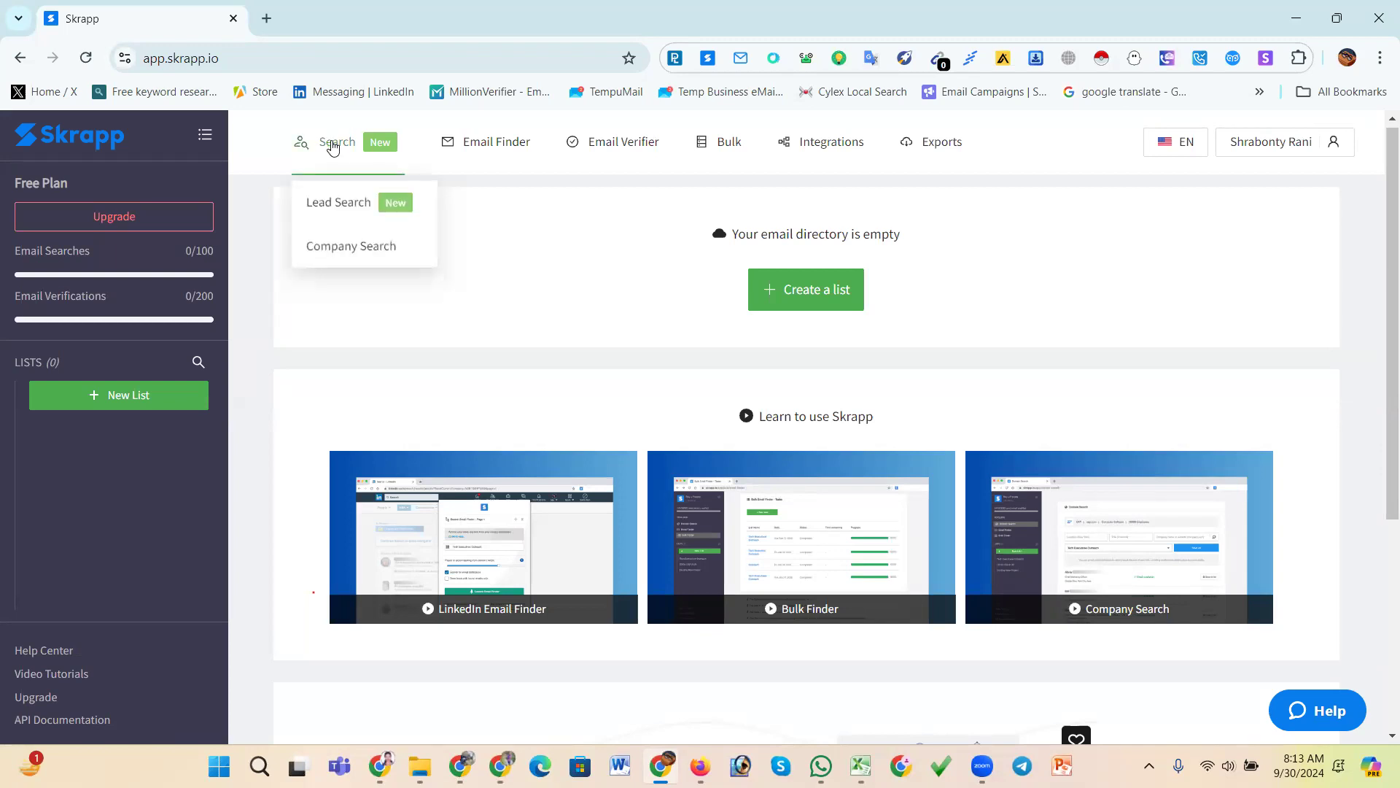
left_click(347, 204)
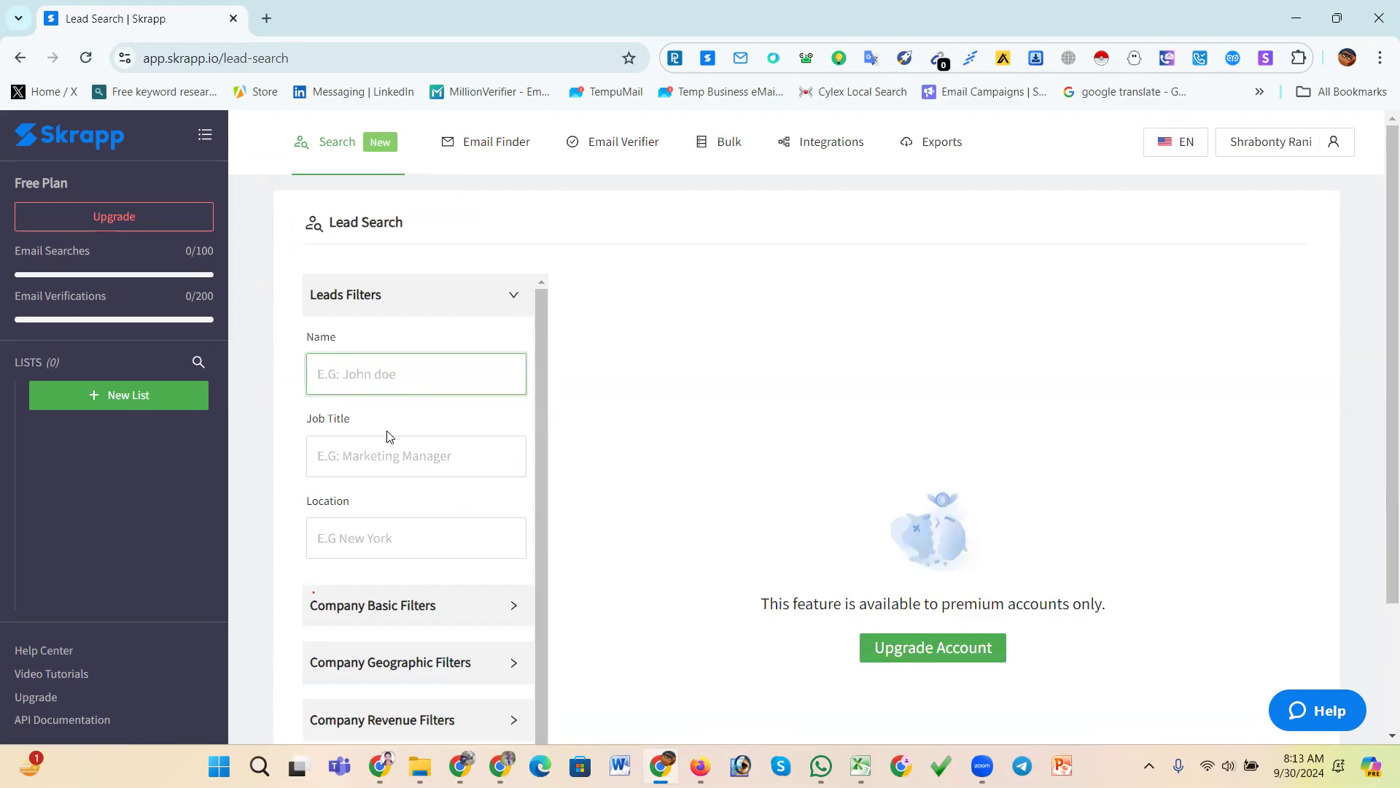
scroll(387, 437, "down", 1)
scroll(412, 408, "up", 1)
mouse_move(336, 144)
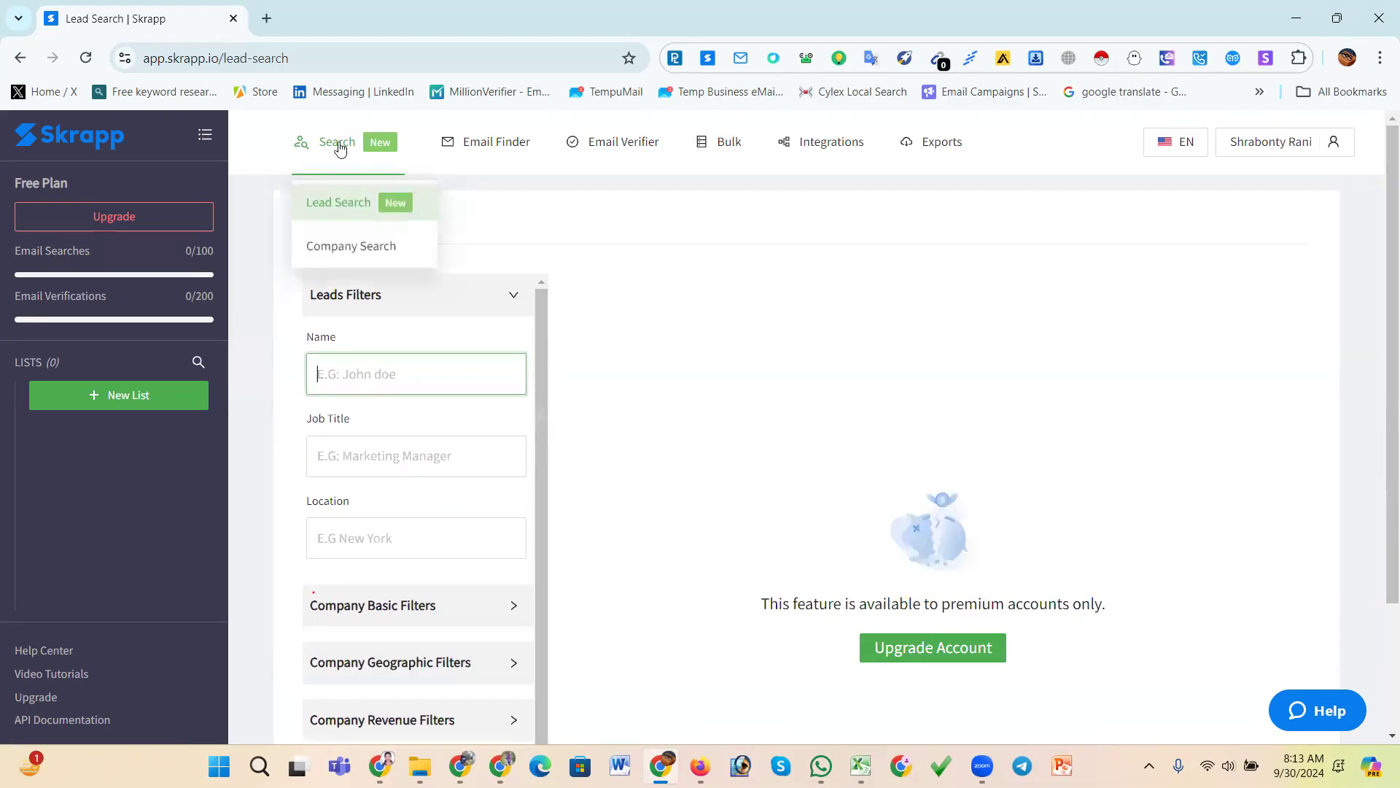
left_click(350, 249)
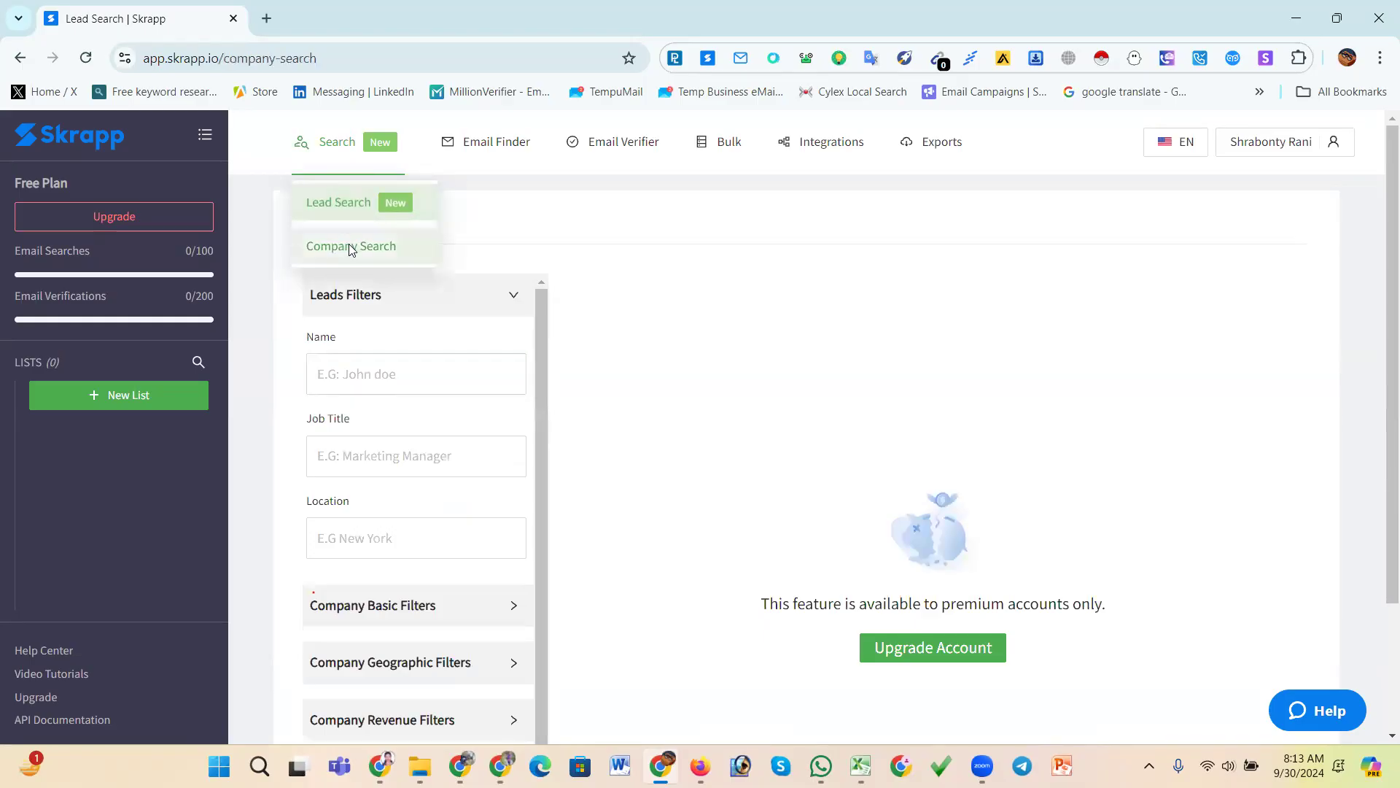
- Look over the Email Finder and Email Verifier pages, ending on the Email Finder
left_click(478, 145)
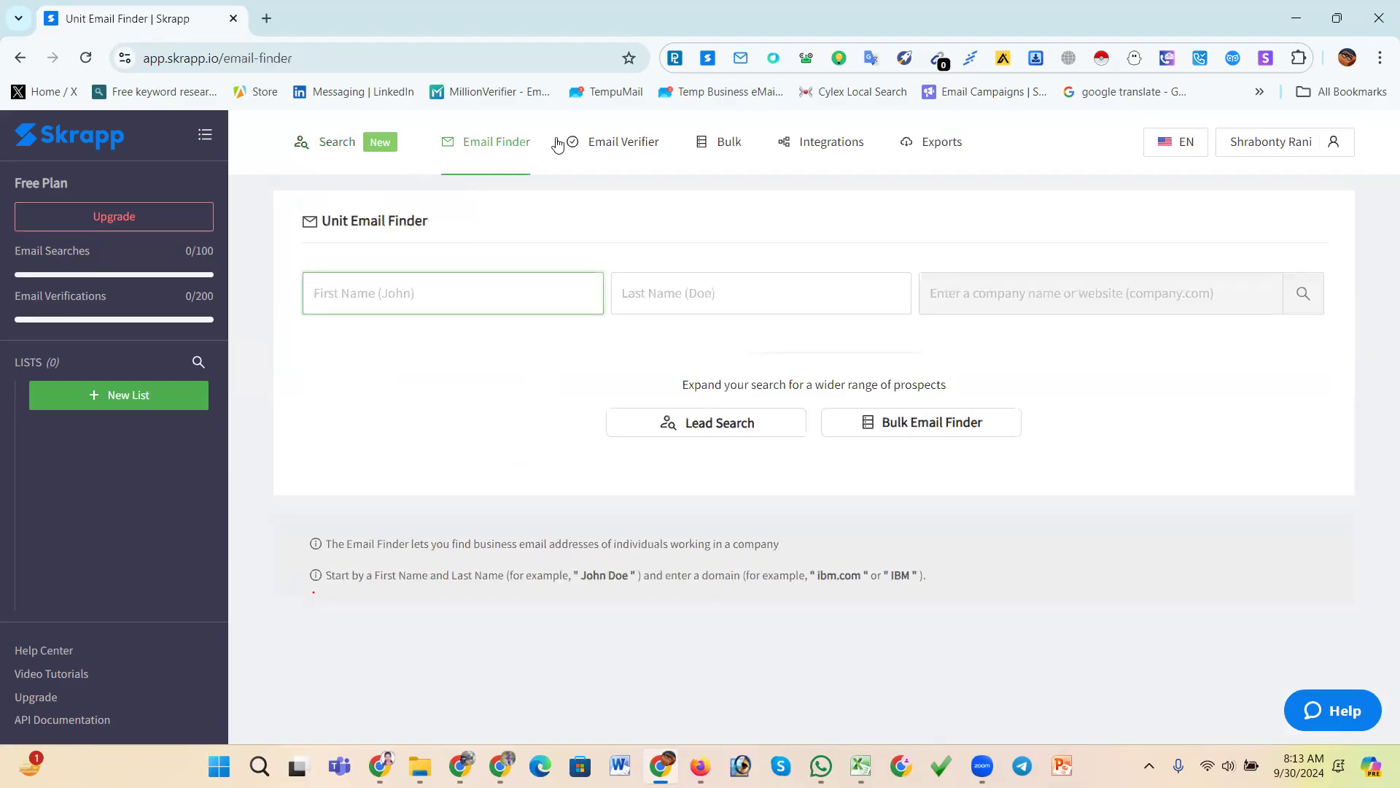
left_click(615, 145)
mouse_move(722, 150)
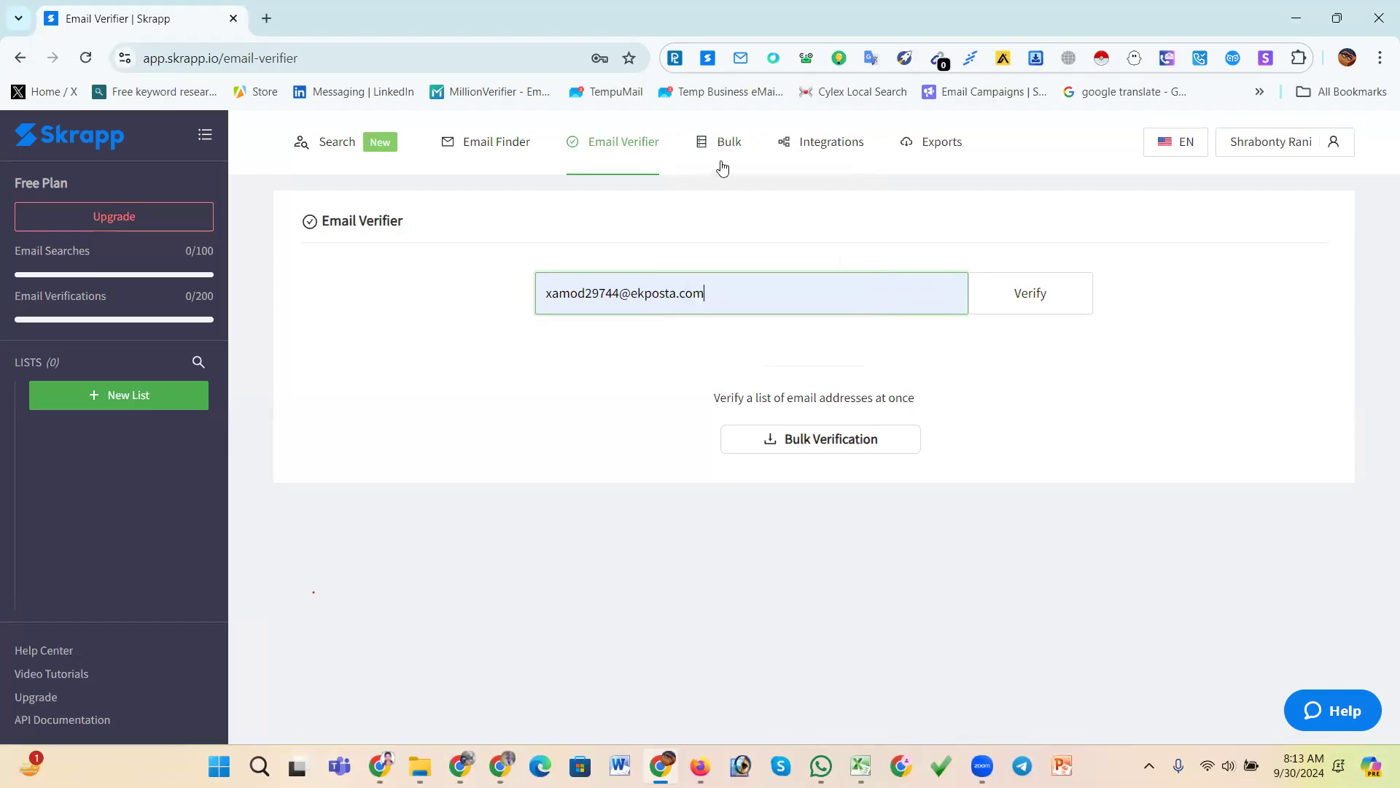
left_click(501, 155)
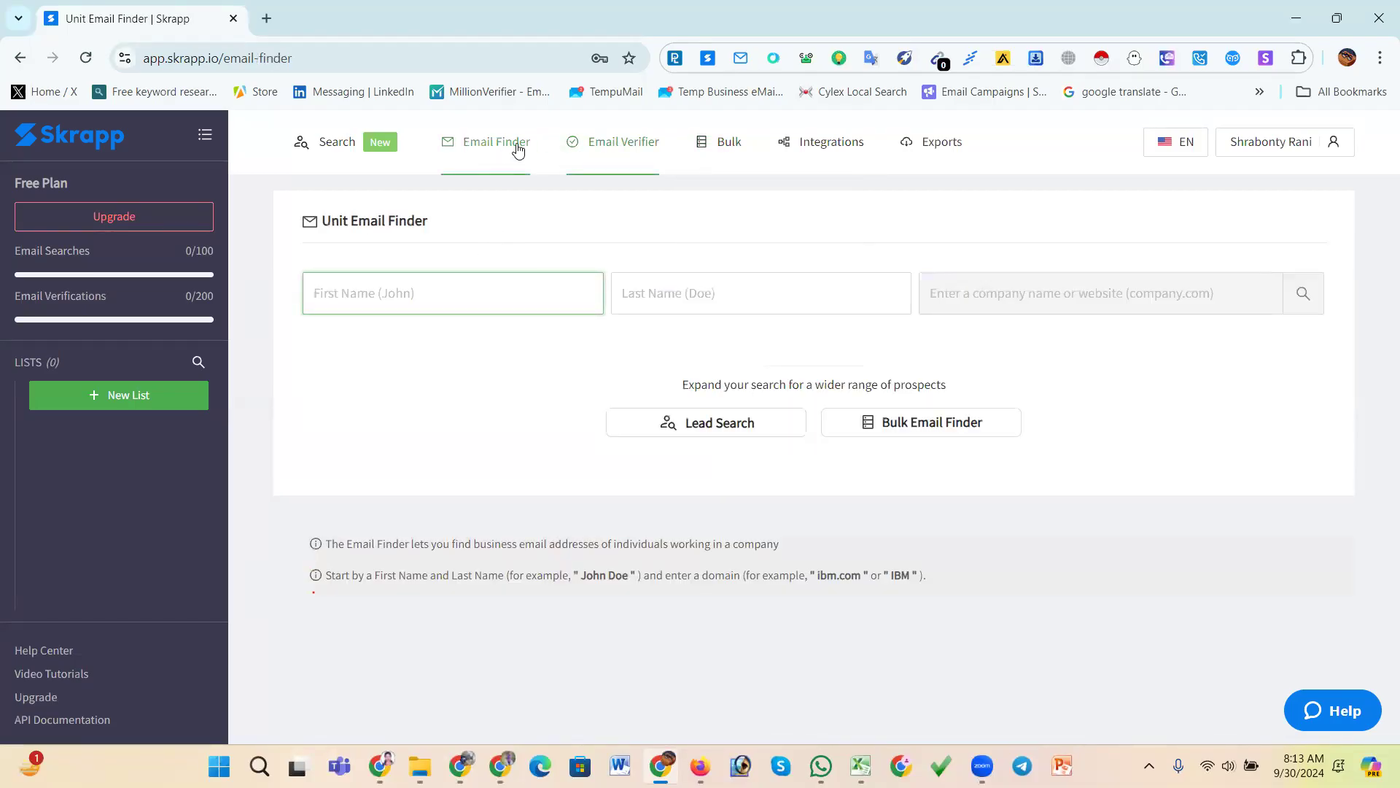
left_click(619, 148)
left_click(656, 347)
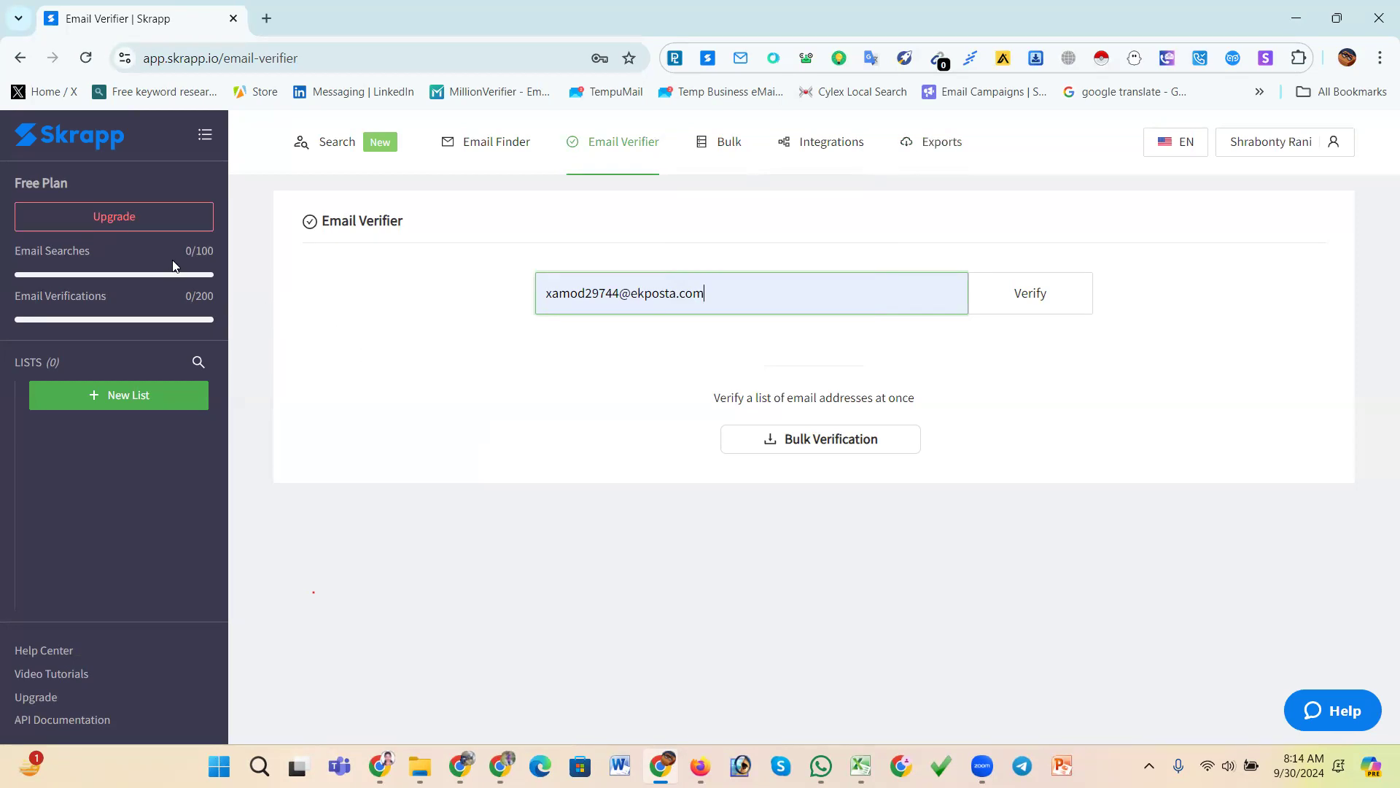
left_click(480, 144)
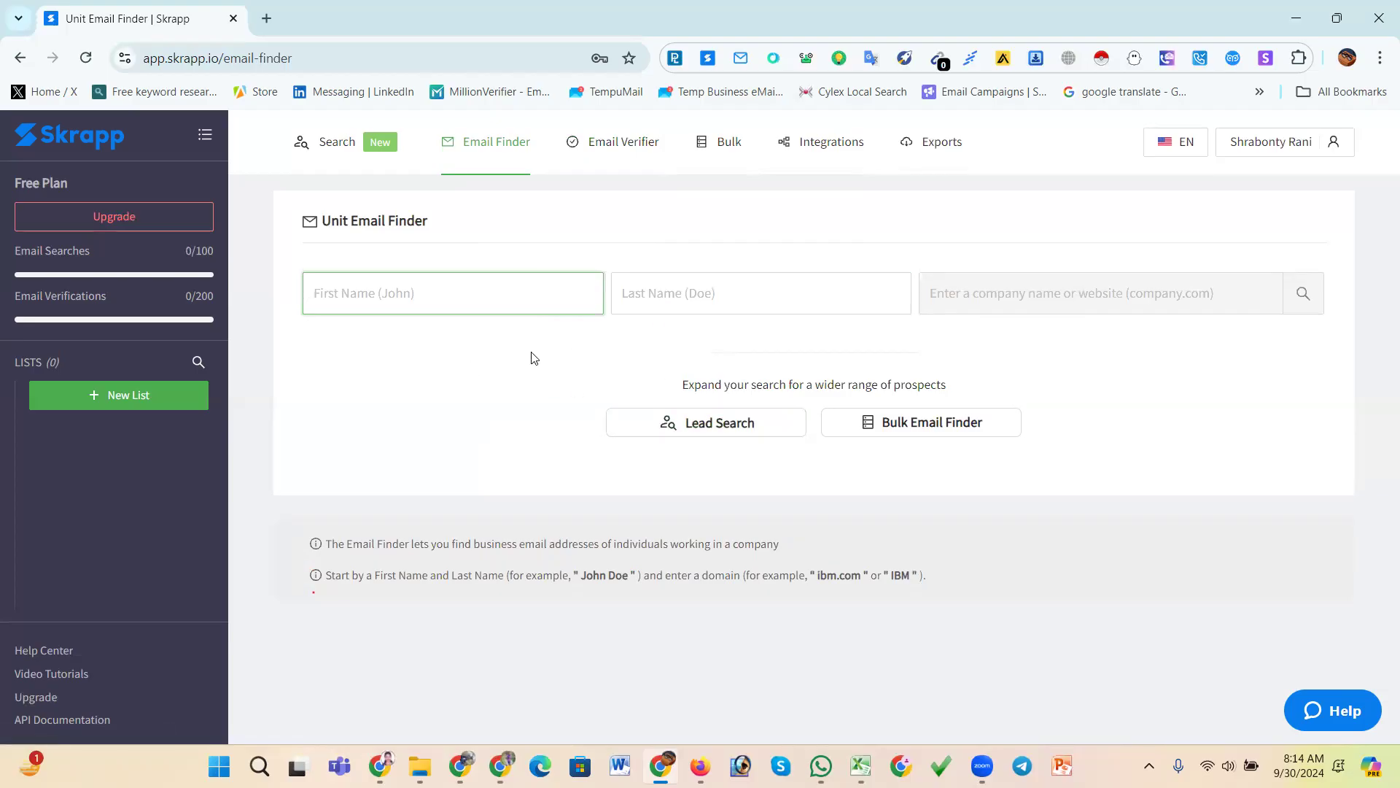
- Switch to Excel and open the recent workbook stored in G:\Digital Marketing\New folder (2)
left_click(861, 765)
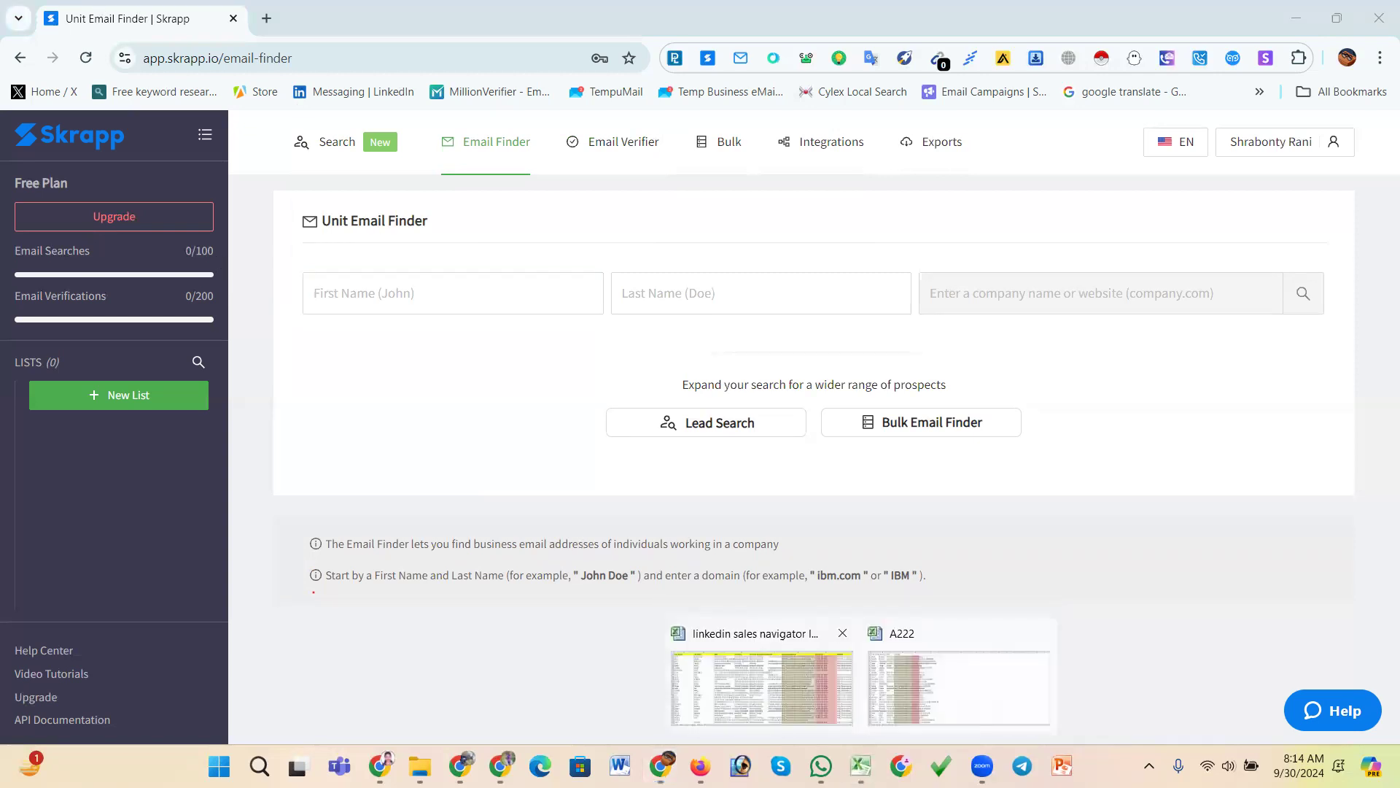
left_click(891, 718)
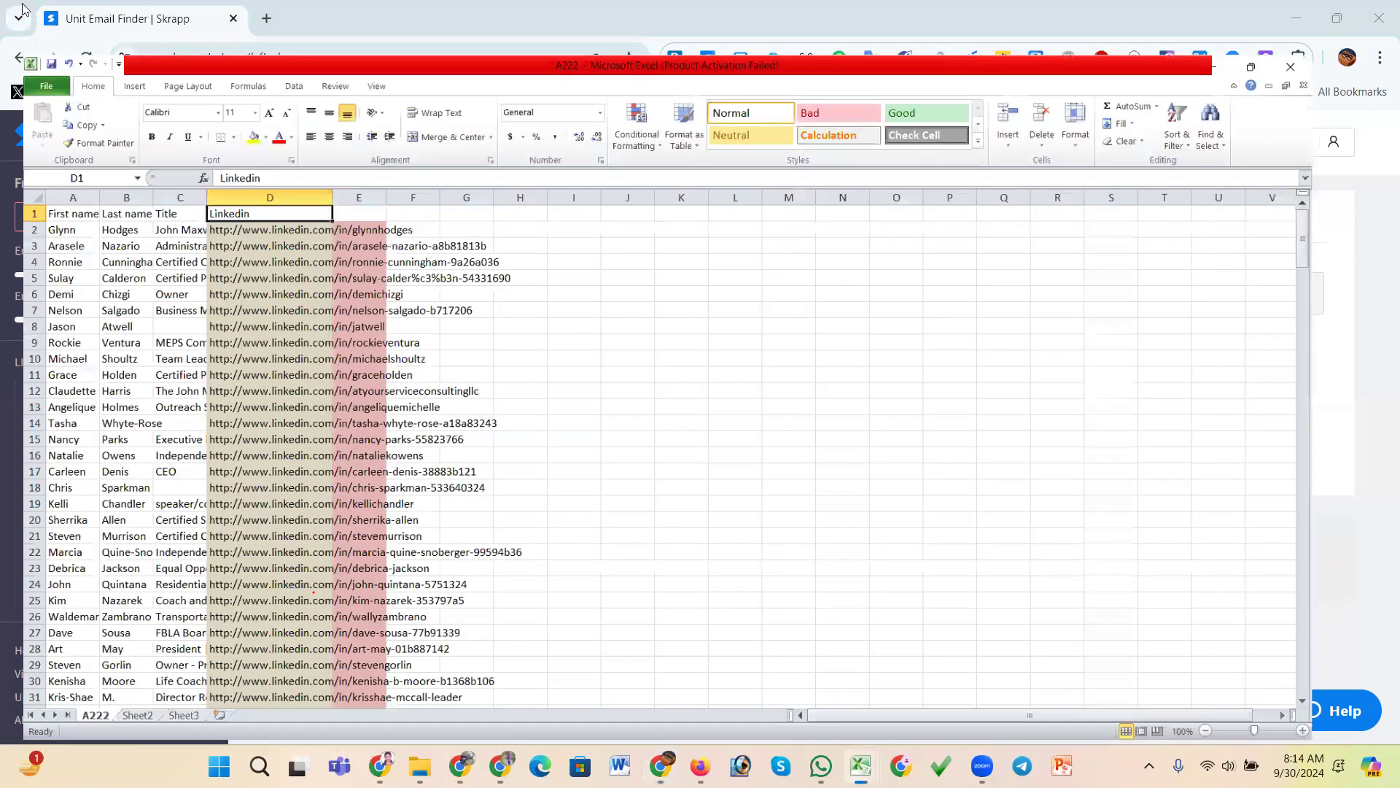
double_click(25, 9)
left_click(29, 34)
left_click(52, 194)
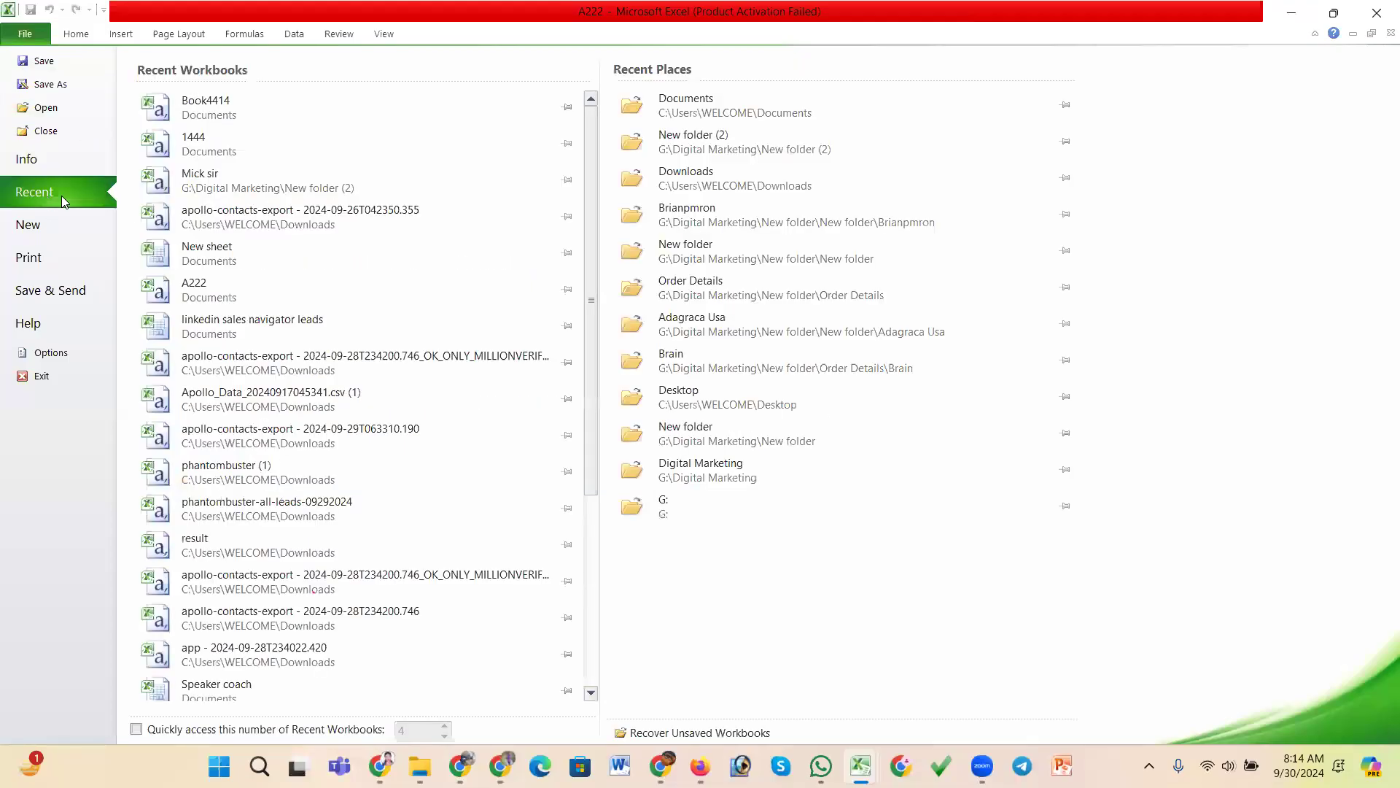
left_click(222, 179)
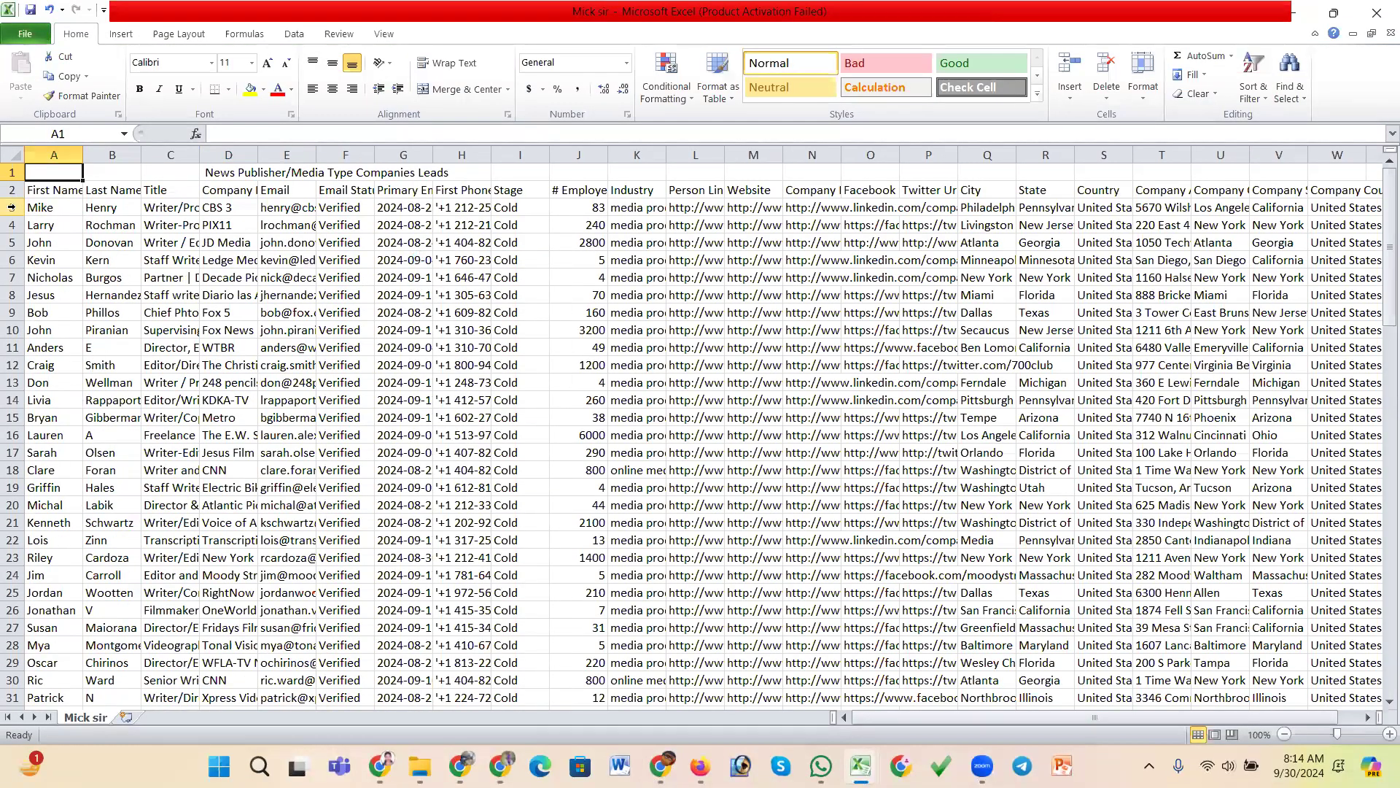
- Copy the header row and the first ten lead rows into a new blank workbook, and widen columns A to D
left_click_drag(11, 190, 11, 364)
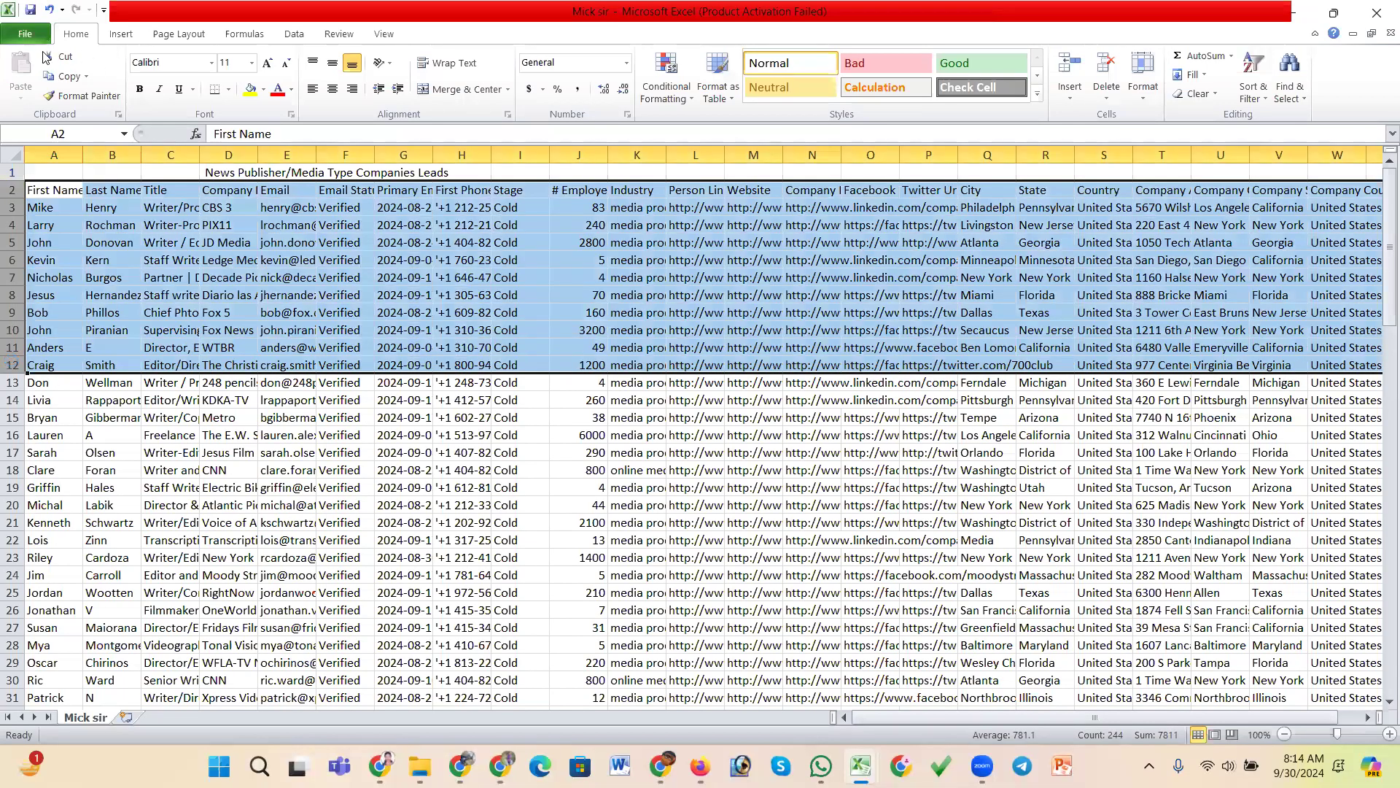
left_click(45, 57)
left_click(25, 33)
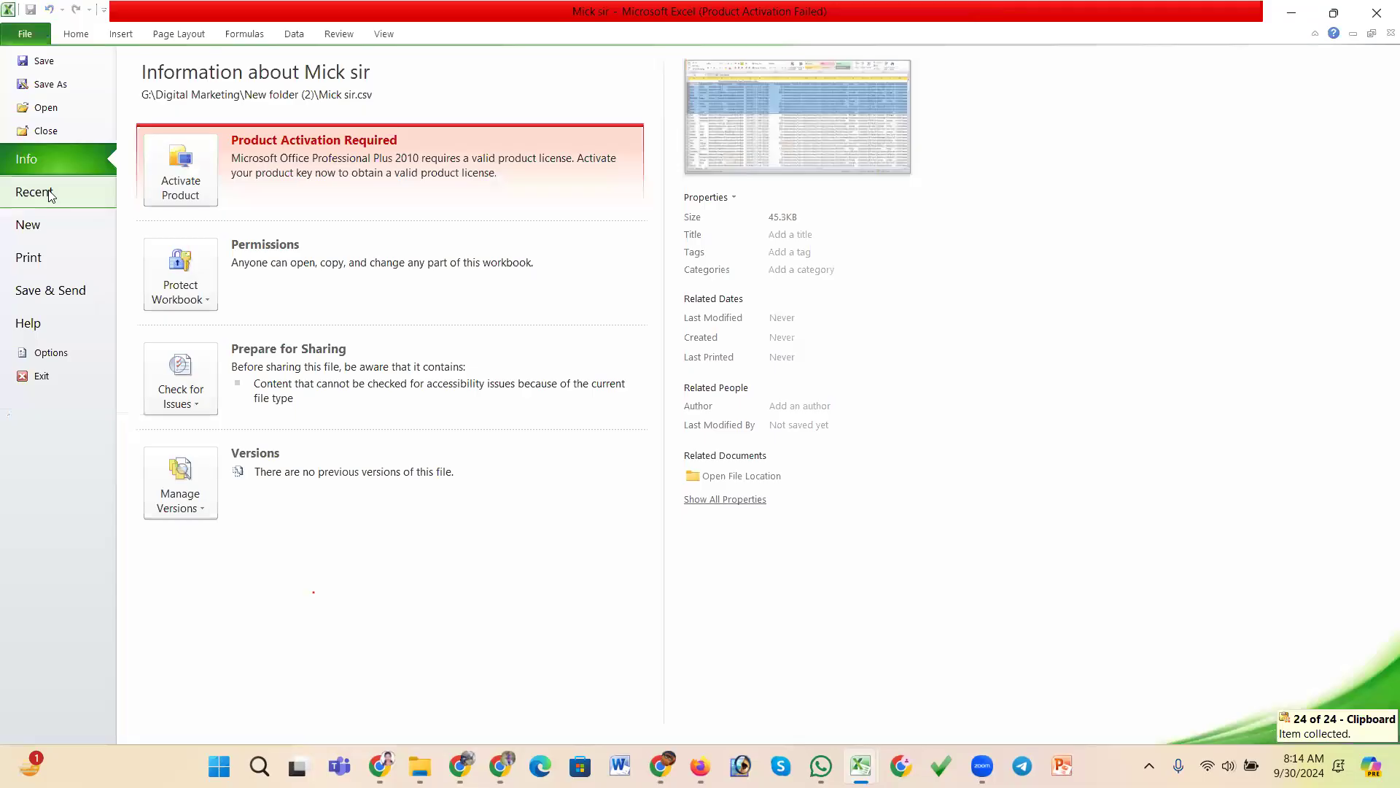
left_click(29, 225)
left_click(922, 469)
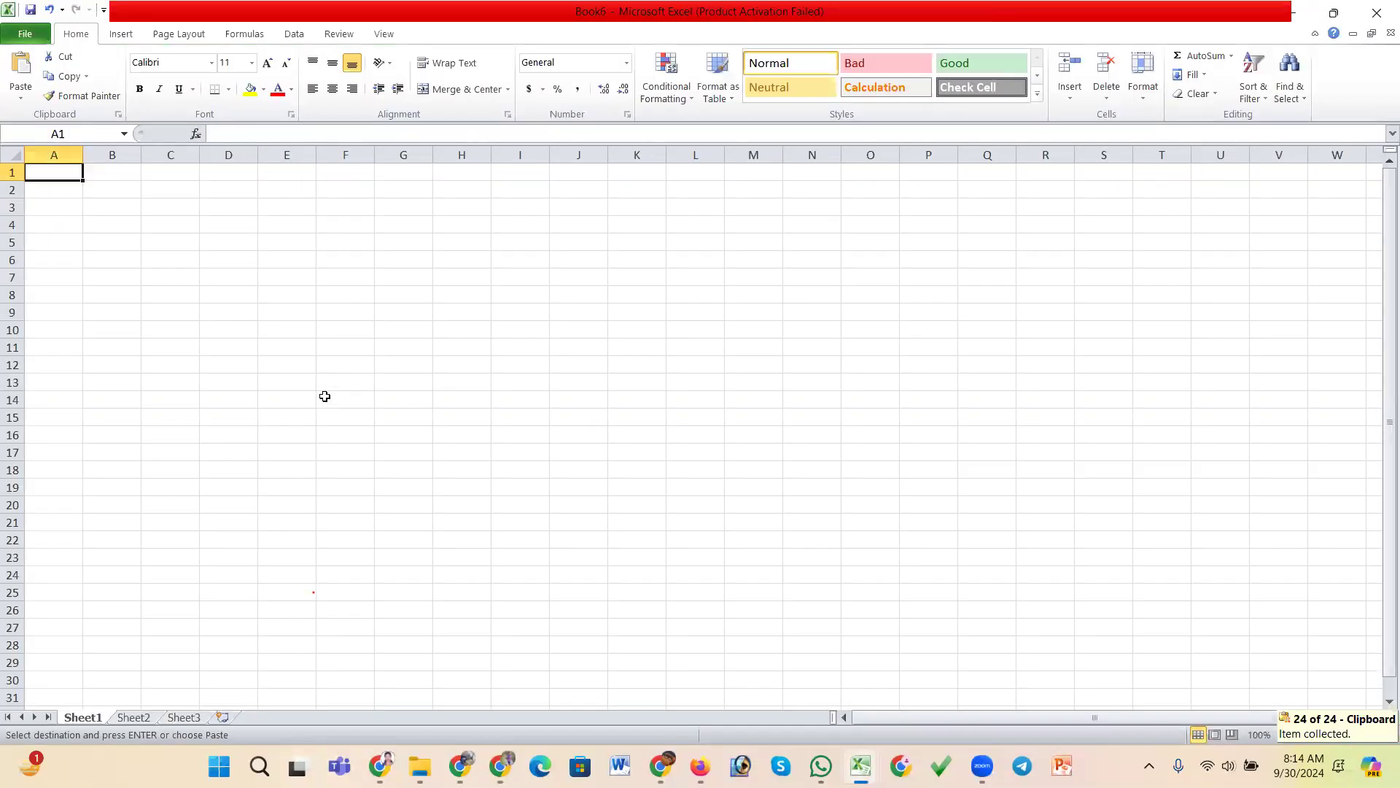
key("ctrl+v")
left_click(345, 434)
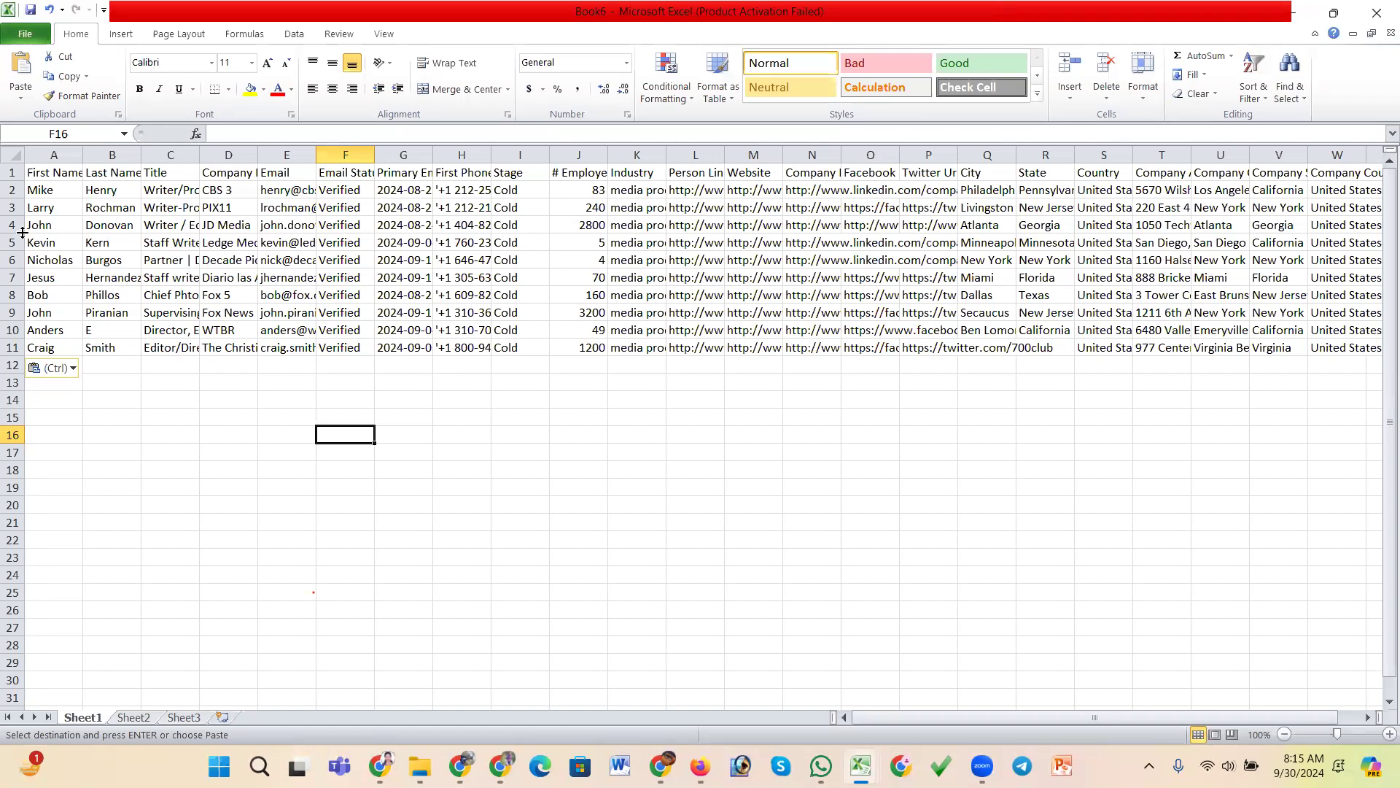
left_click_drag(83, 154, 621, 163)
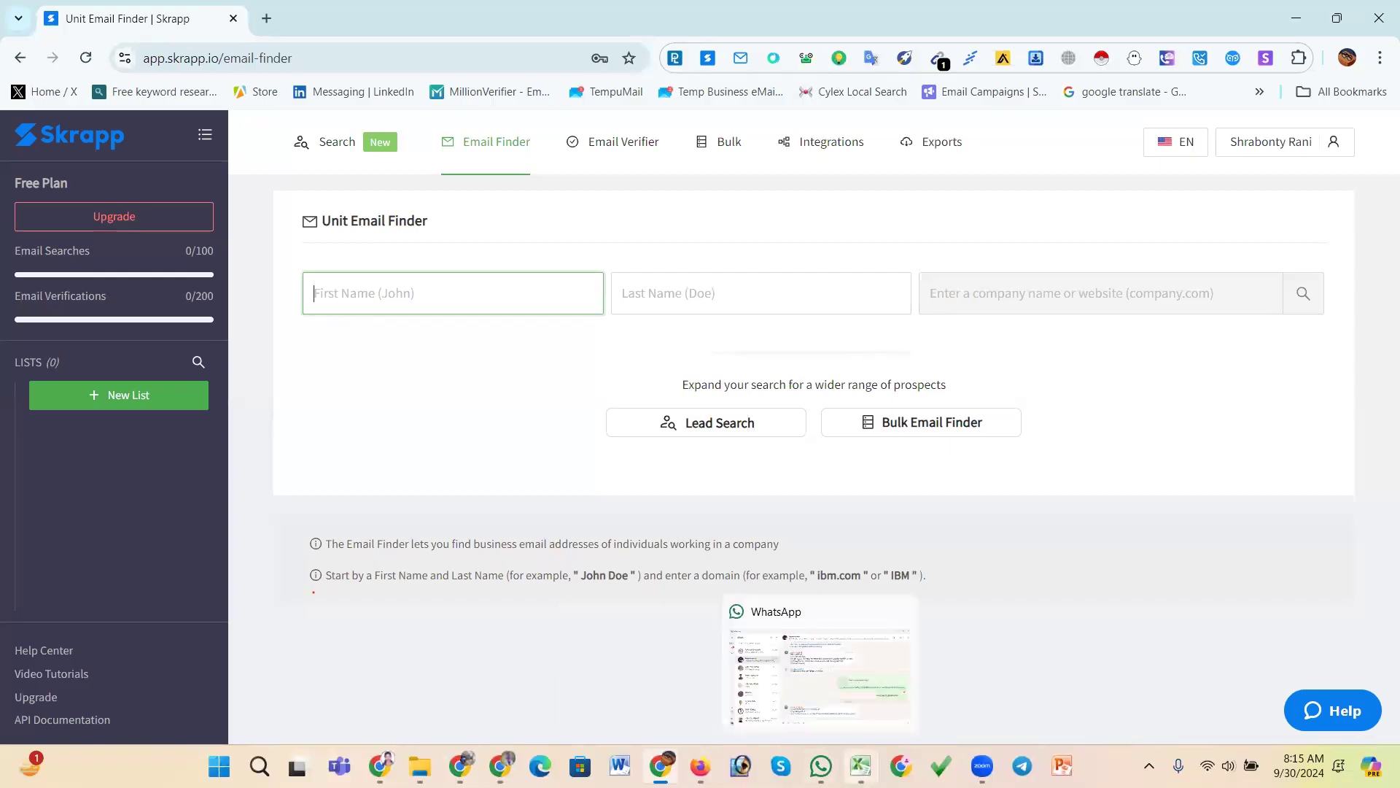
- Copy the first name of the JD Media lead in row 4 into the First Name field of Skrapp's Email Finder
mouse_move(860, 765)
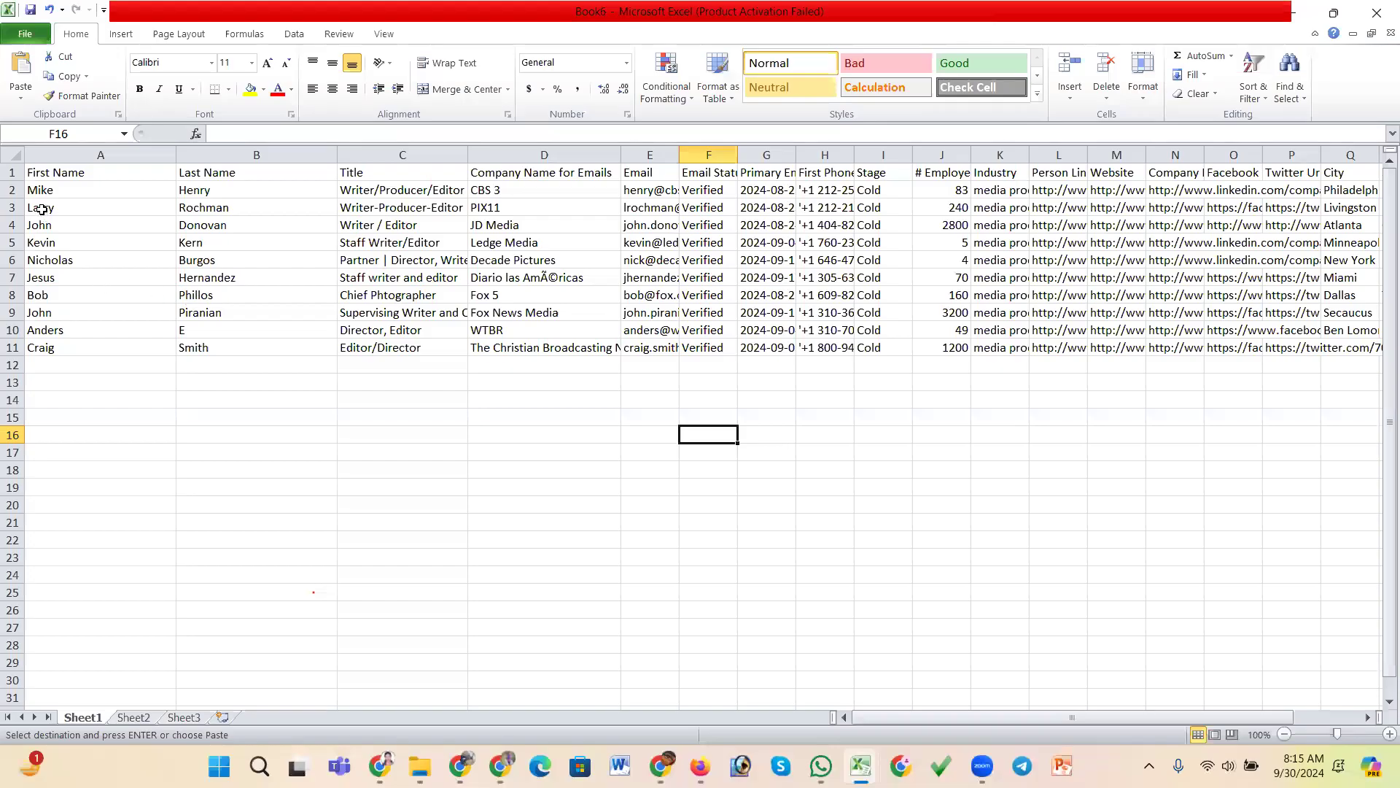
left_click(48, 225)
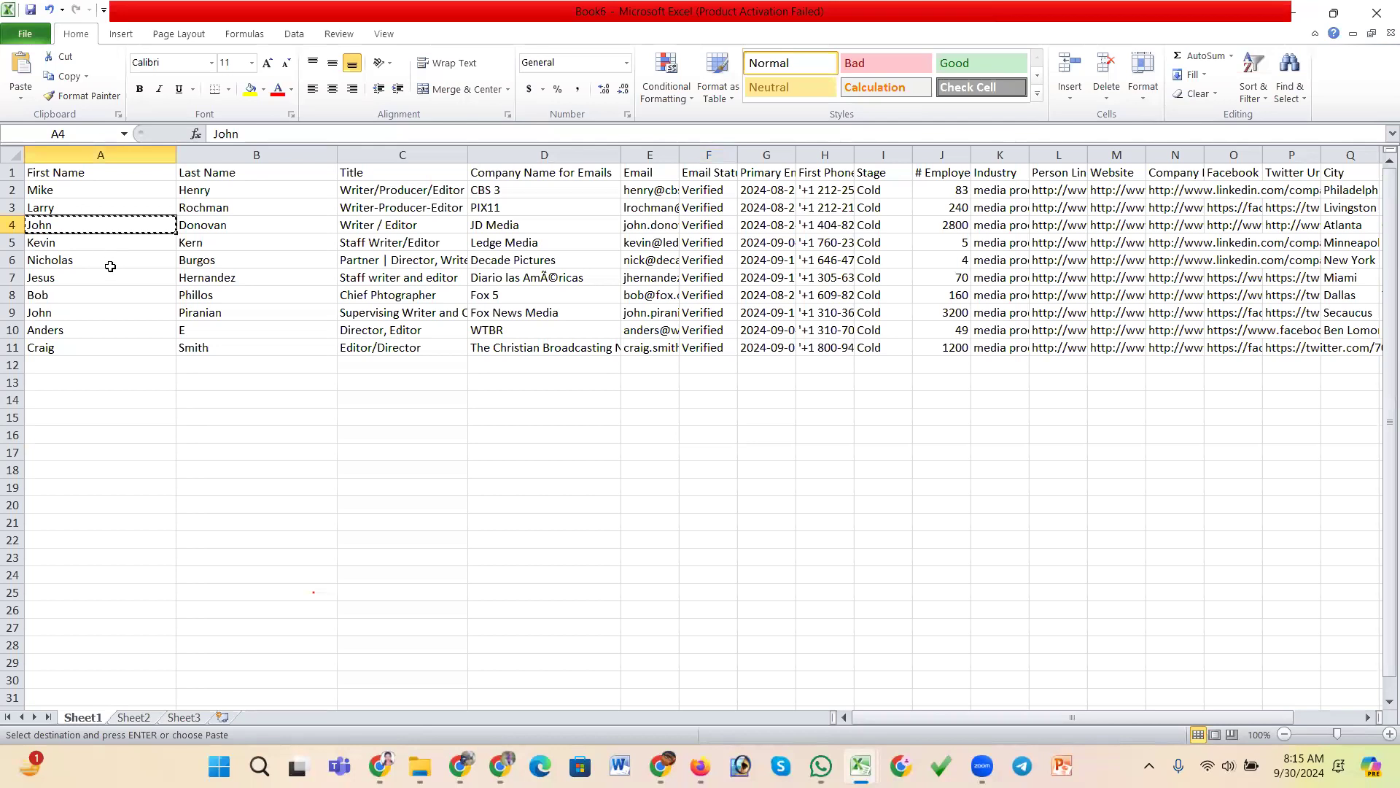
key("ctrl+c")
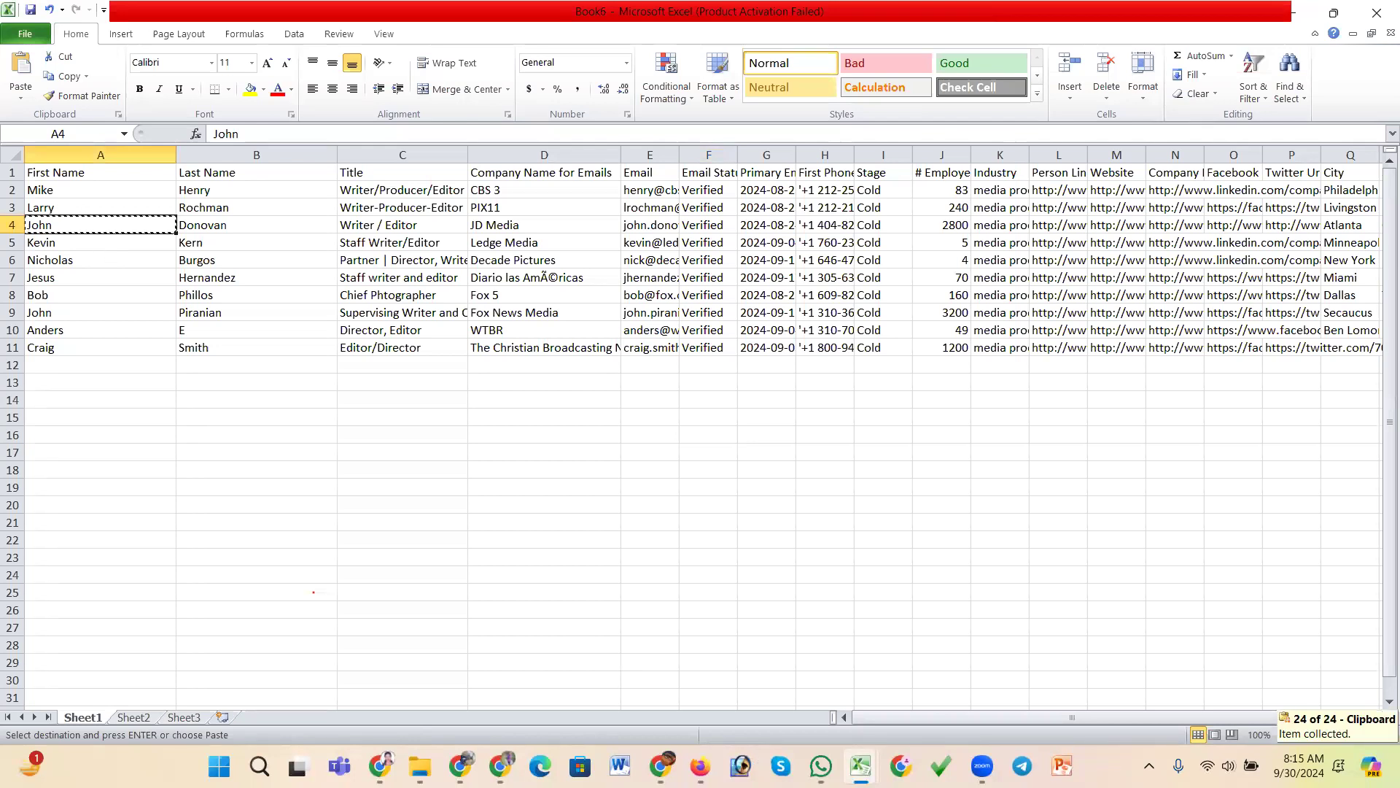
mouse_move(668, 752)
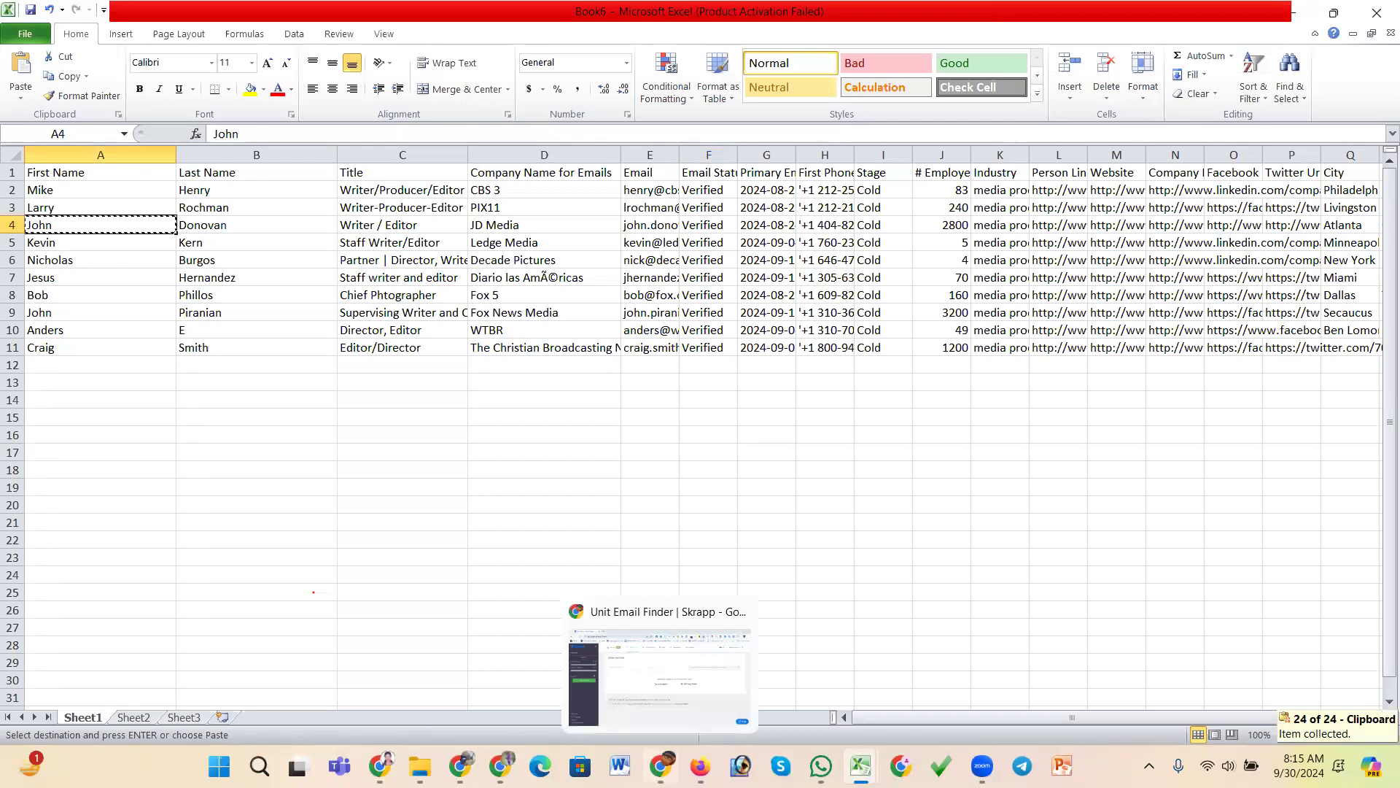
left_click(660, 674)
- Copy the same lead's last name from cell B4 of Book6 into the Last Name field of the Email Finder
left_click(692, 293)
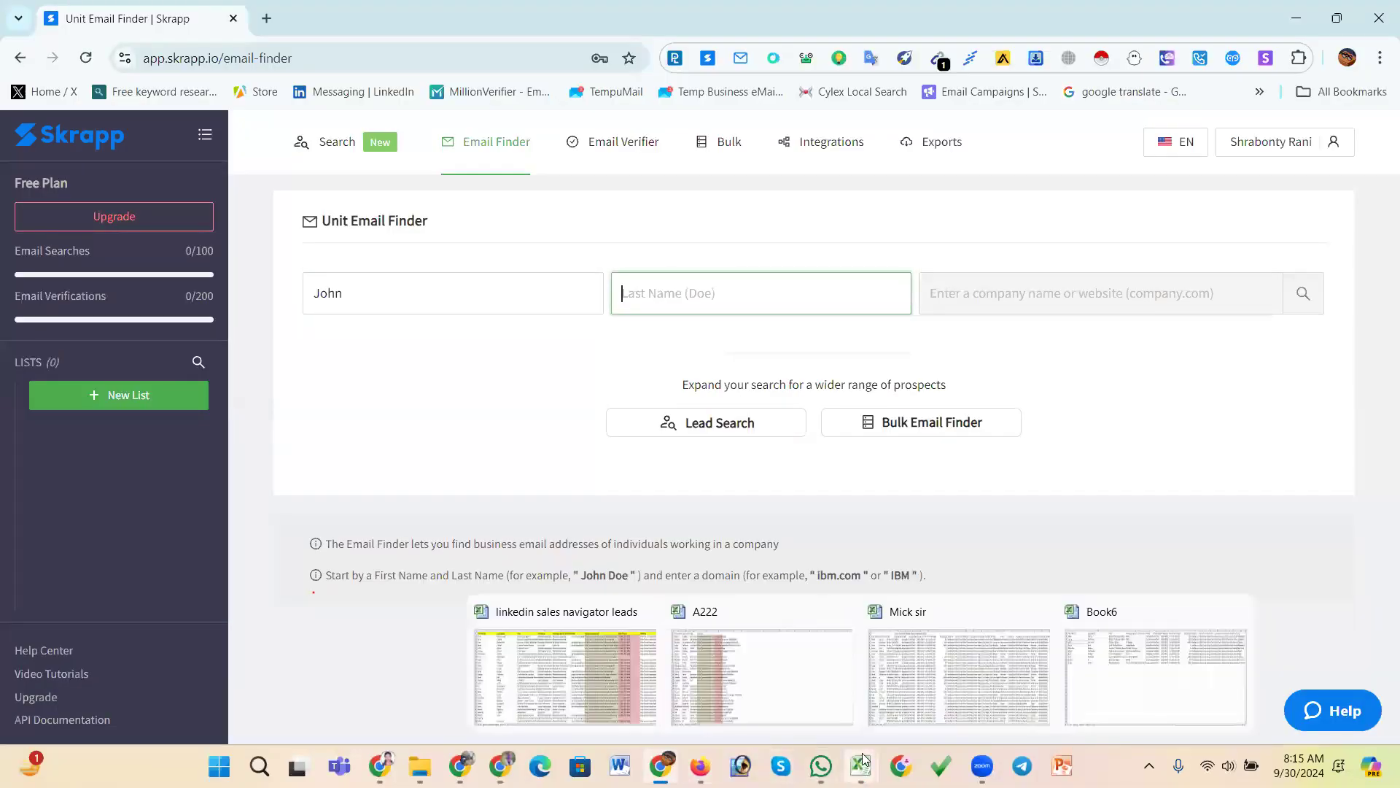
left_click(1099, 657)
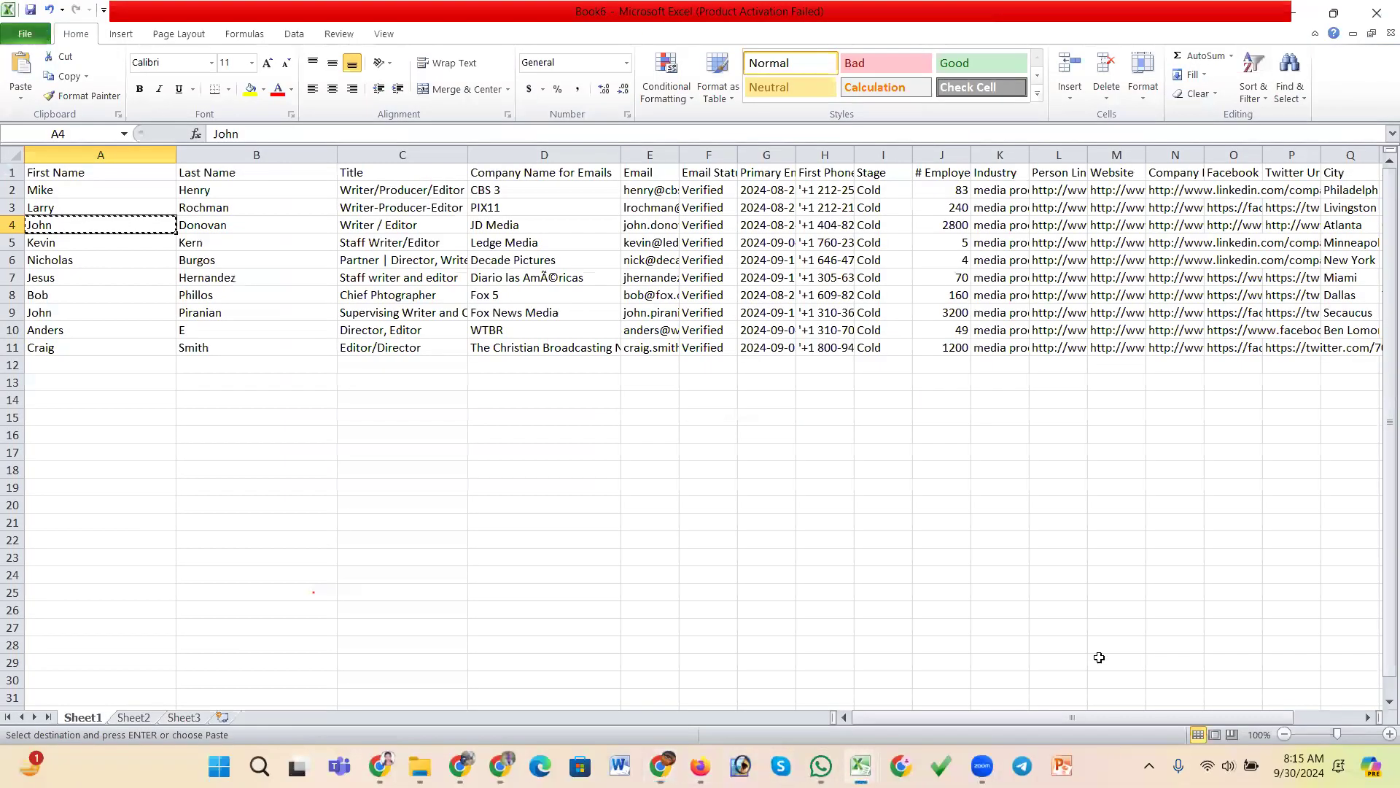
left_click(216, 230)
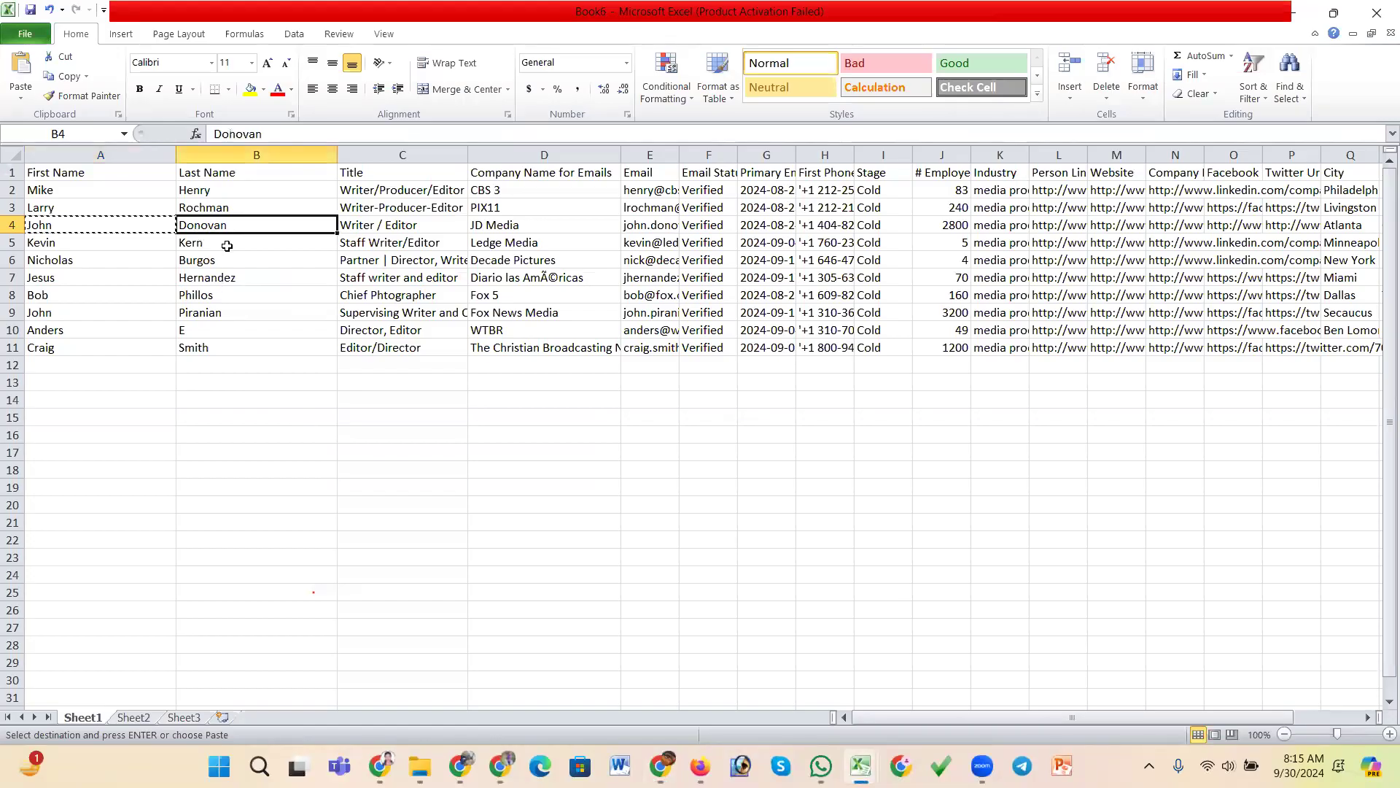
key("ctrl+c")
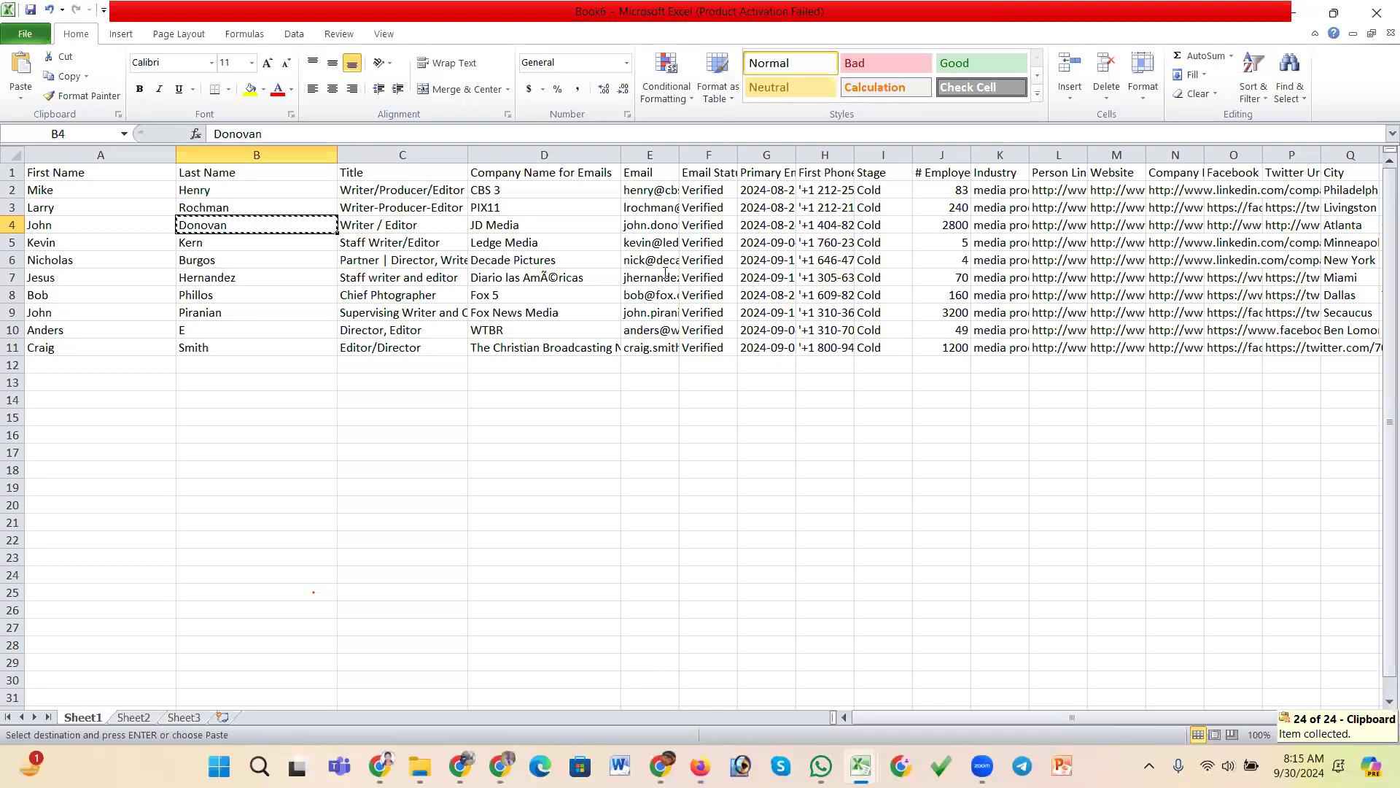
key("alt+Tab")
key("ctrl+v")
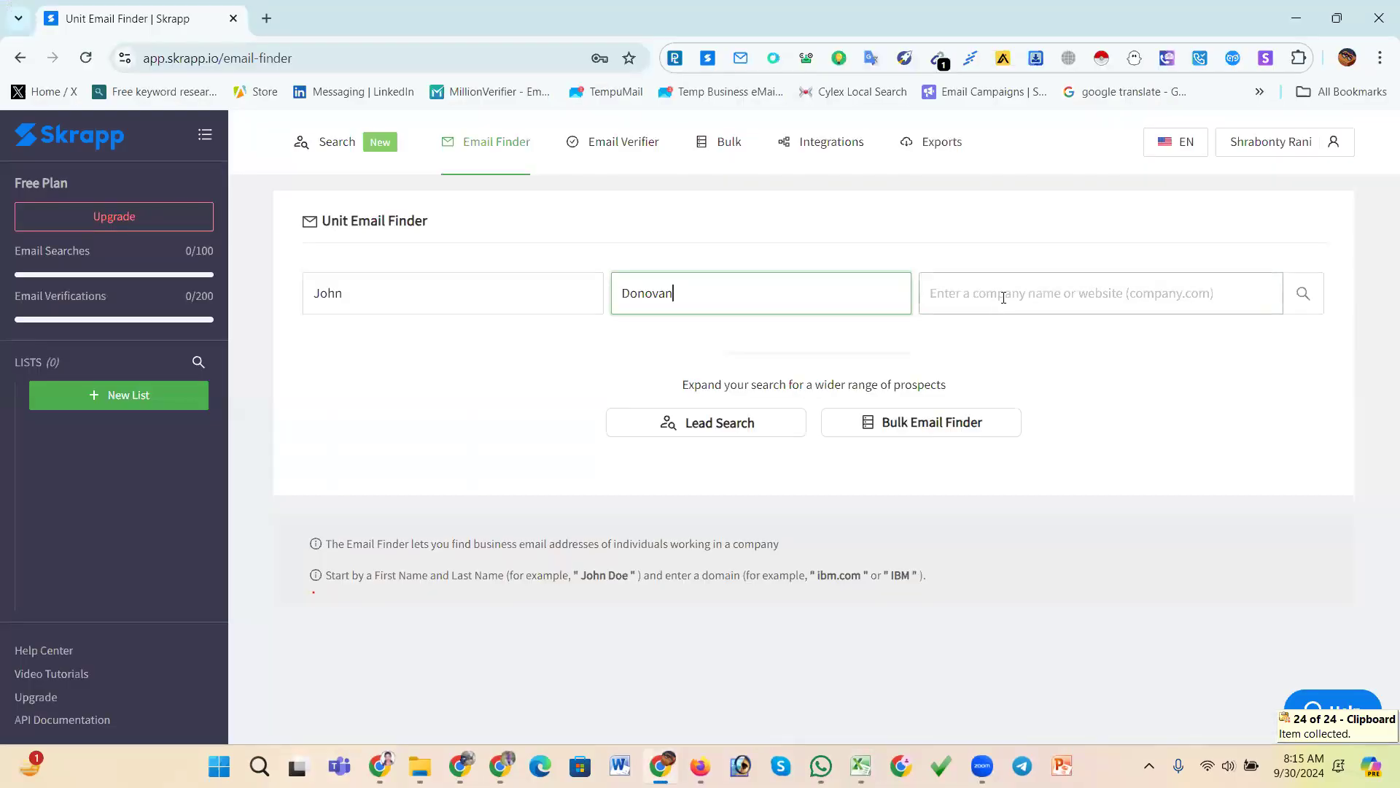
- Return to the Book6 lead sheet and widen its Email, Email Status, Website and Company Linkedin Url columns
left_click(1004, 298)
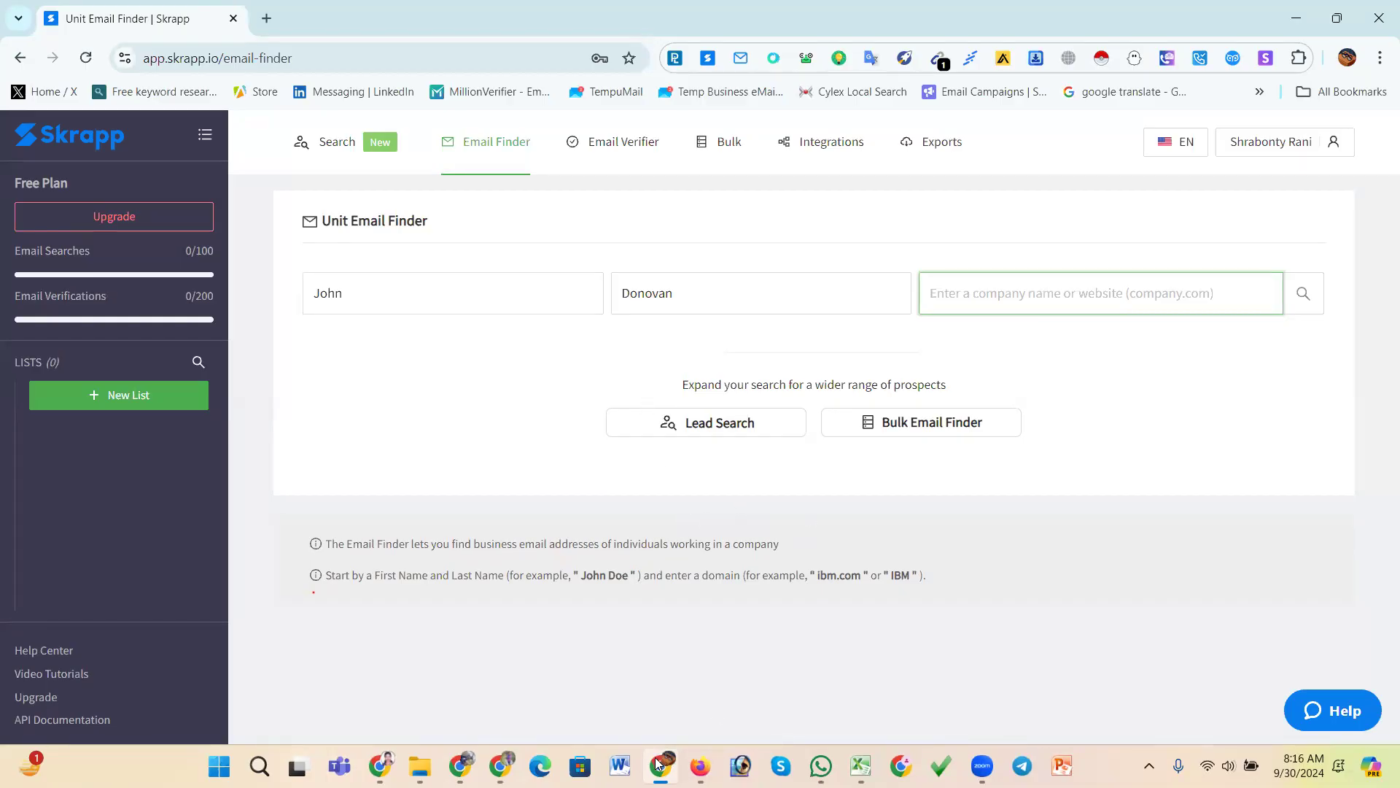
mouse_move(665, 758)
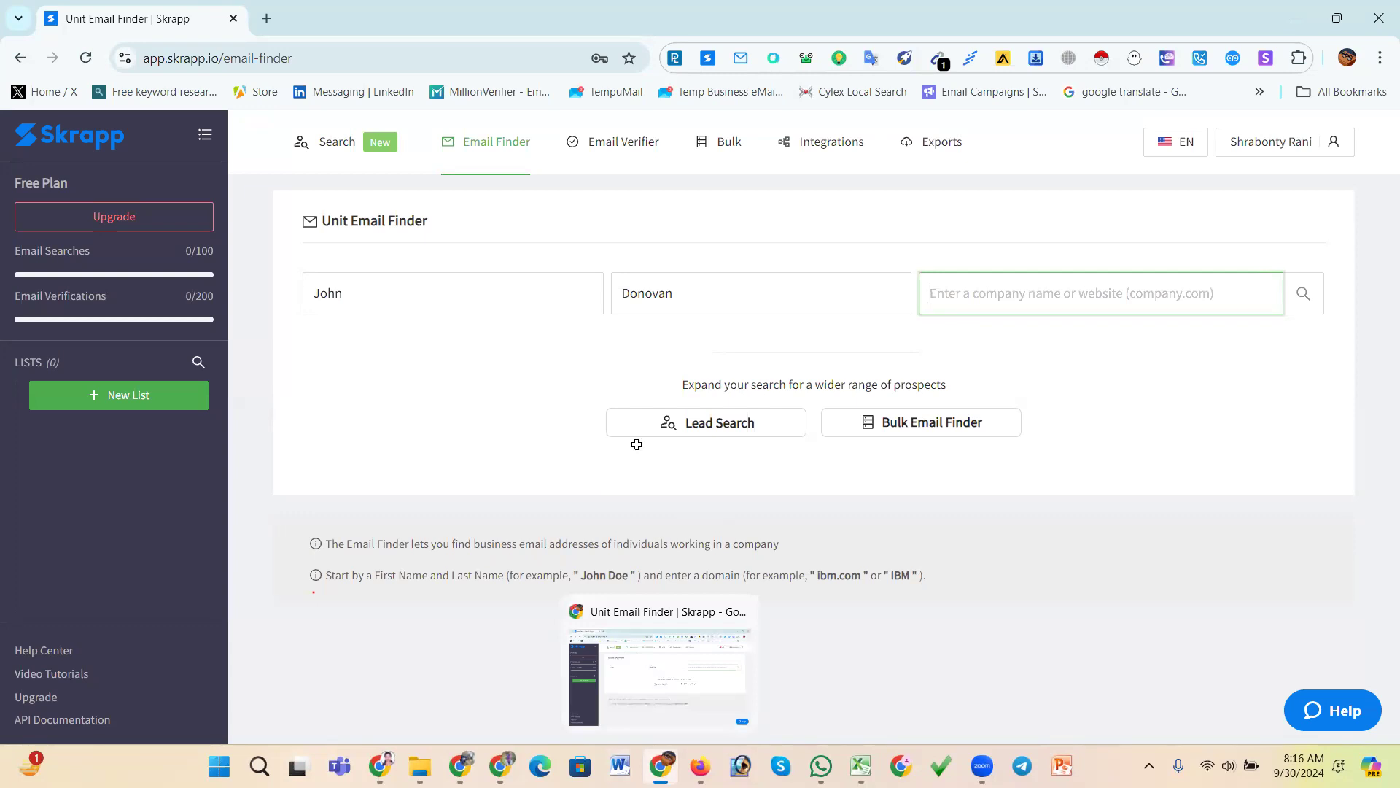
key("alt+Tab")
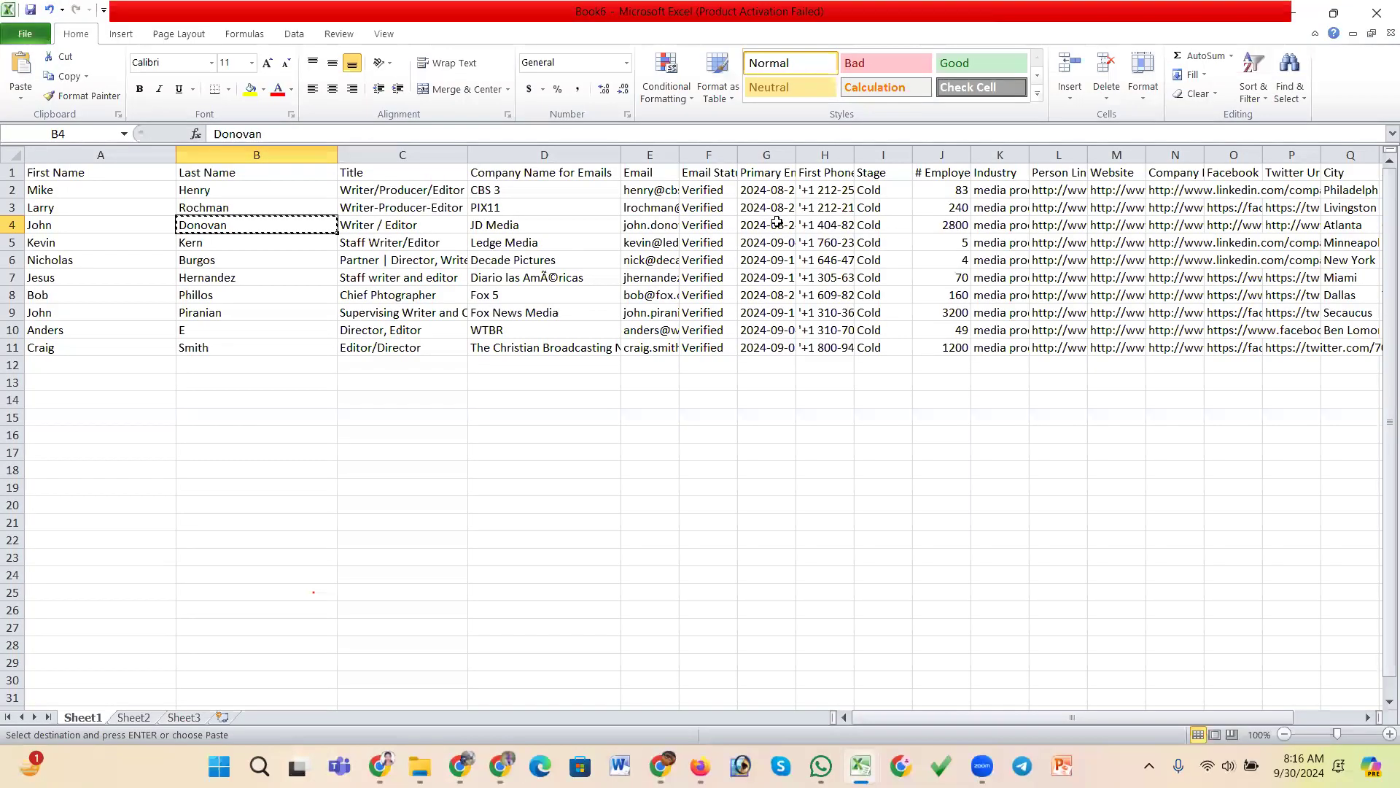
left_click_drag(684, 151, 859, 153)
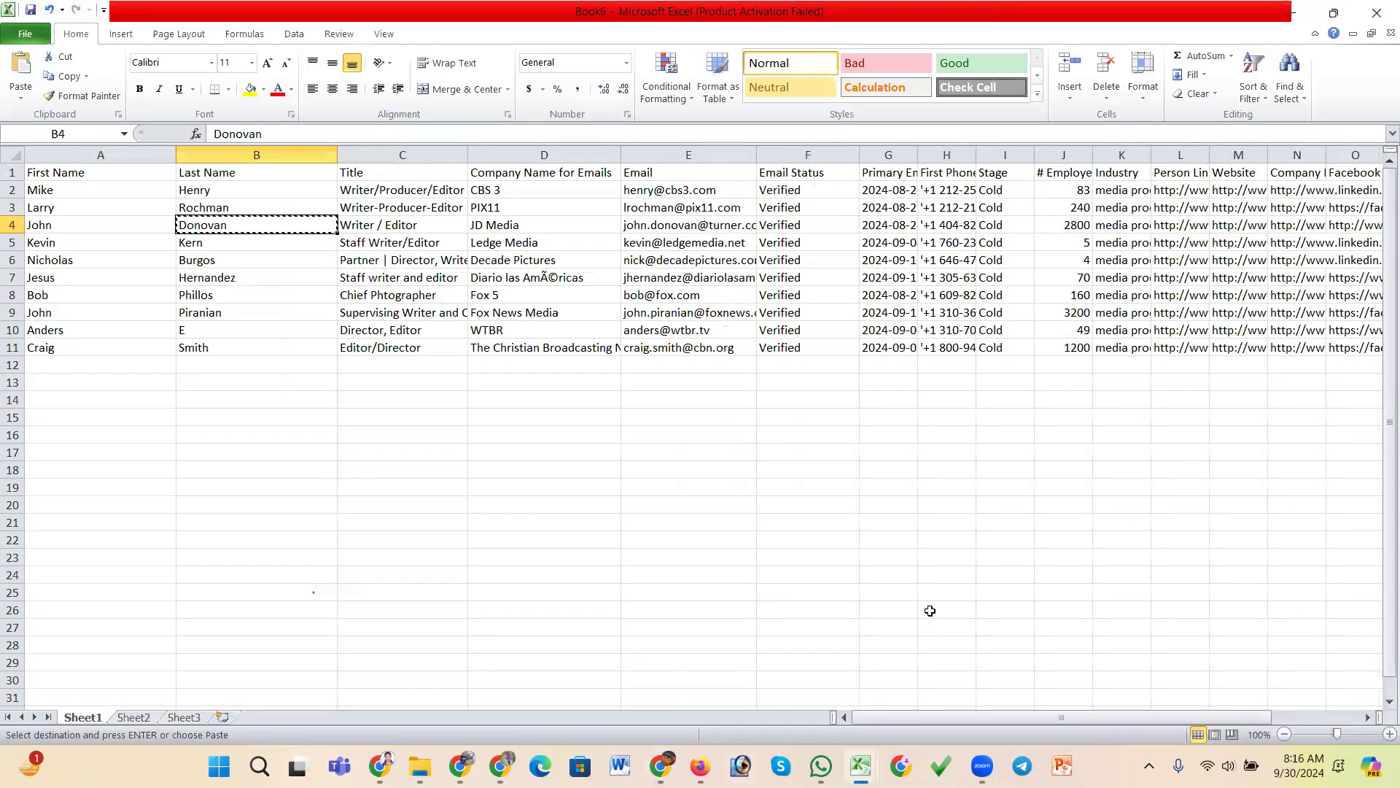
left_click_drag(1040, 717, 1129, 718)
left_click_drag(730, 155, 822, 154)
left_click_drag(671, 155, 749, 154)
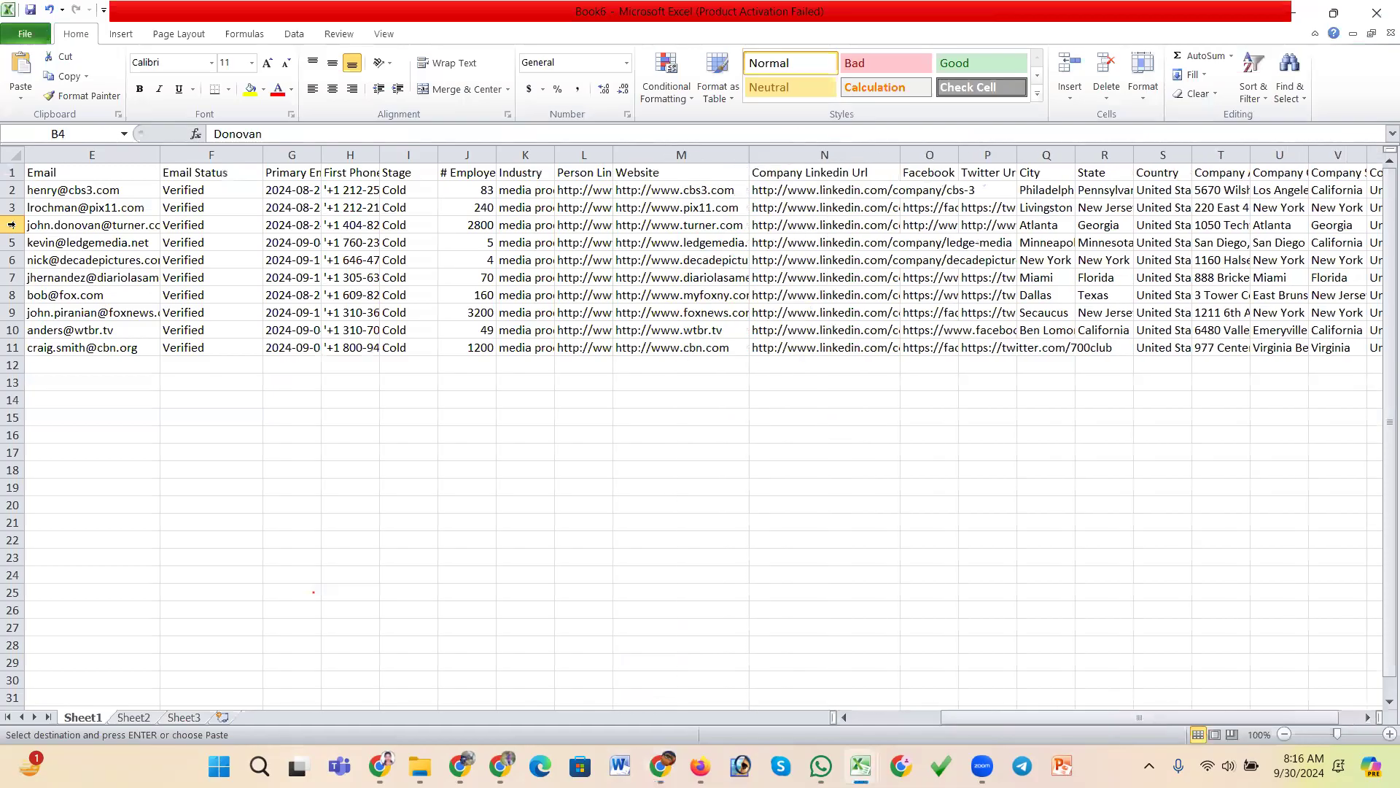
left_click(693, 224)
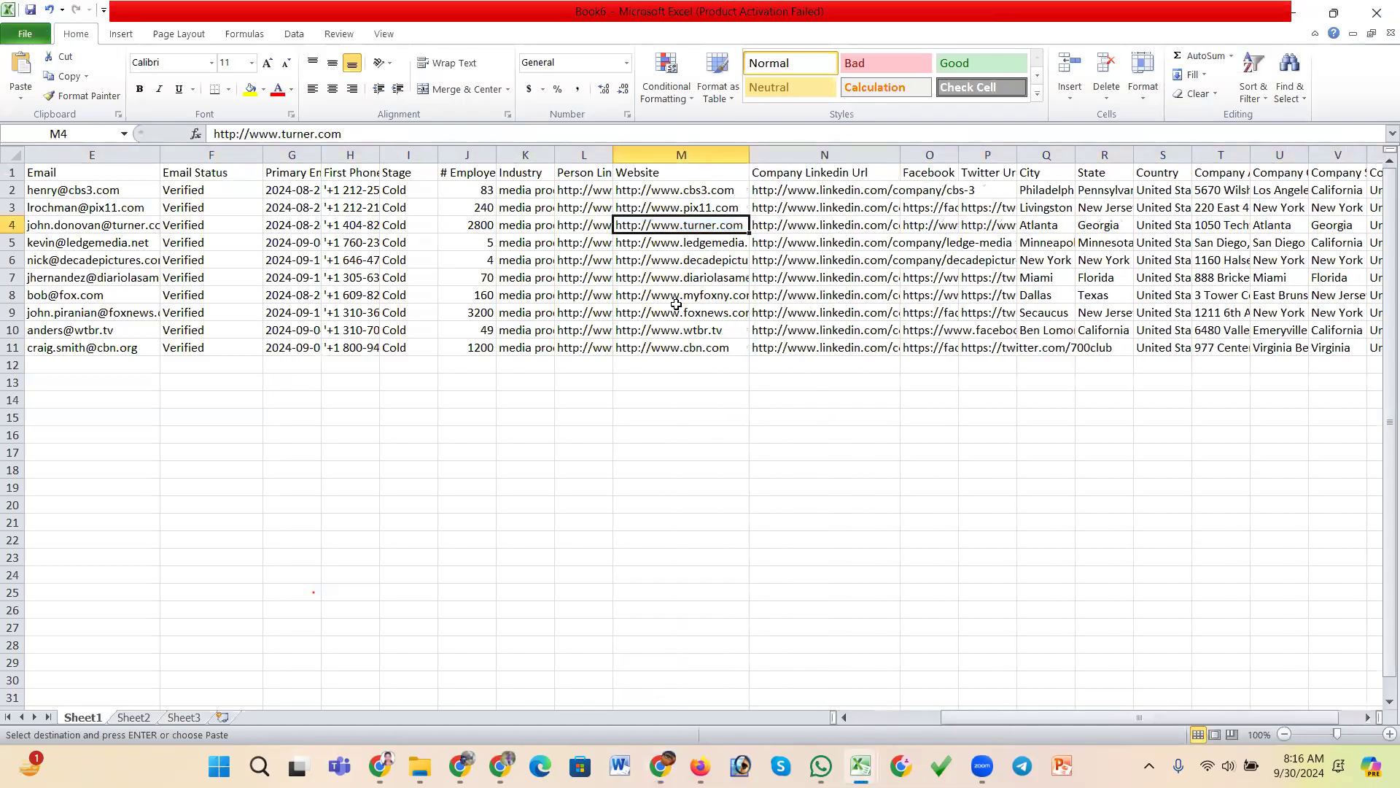
key("ctrl+c")
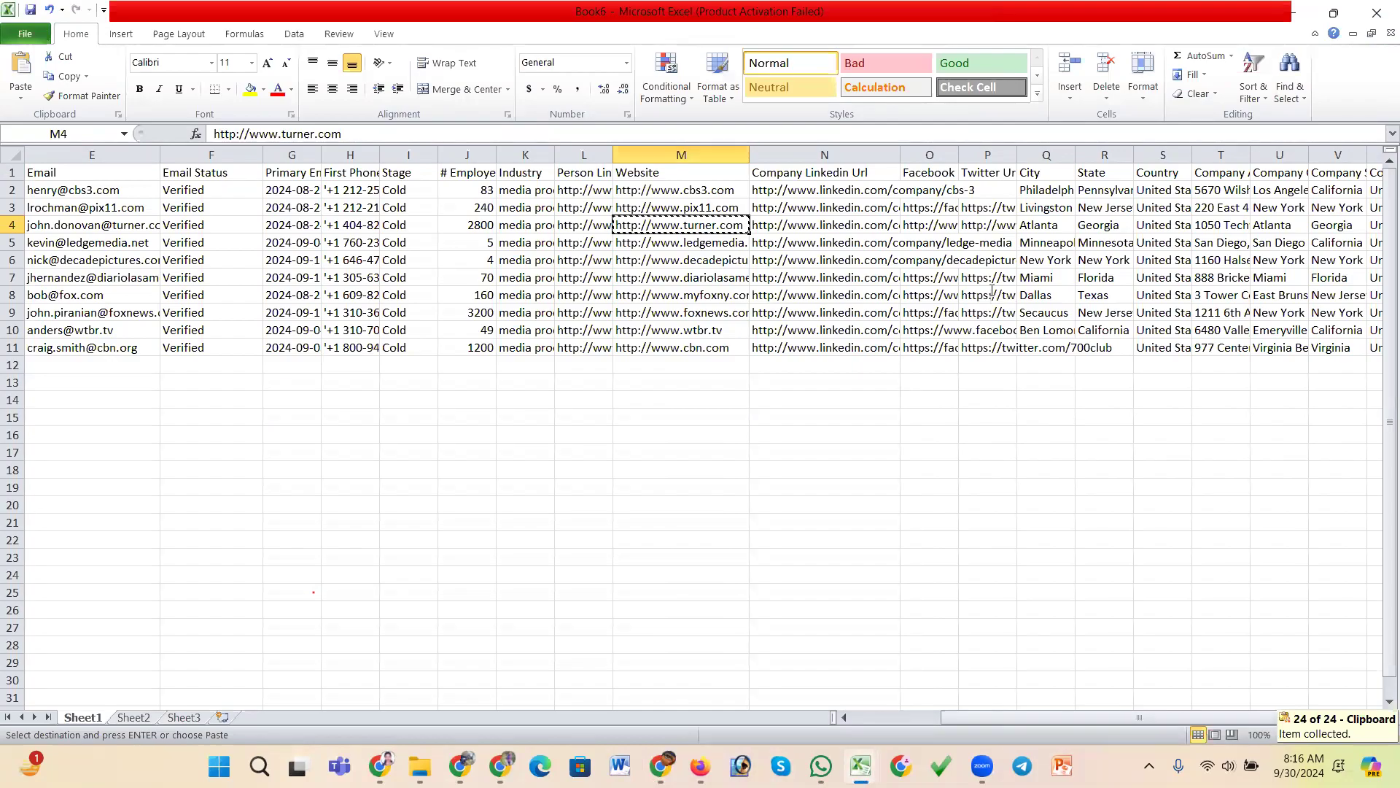
key("alt+Tab")
key("ctrl+v")
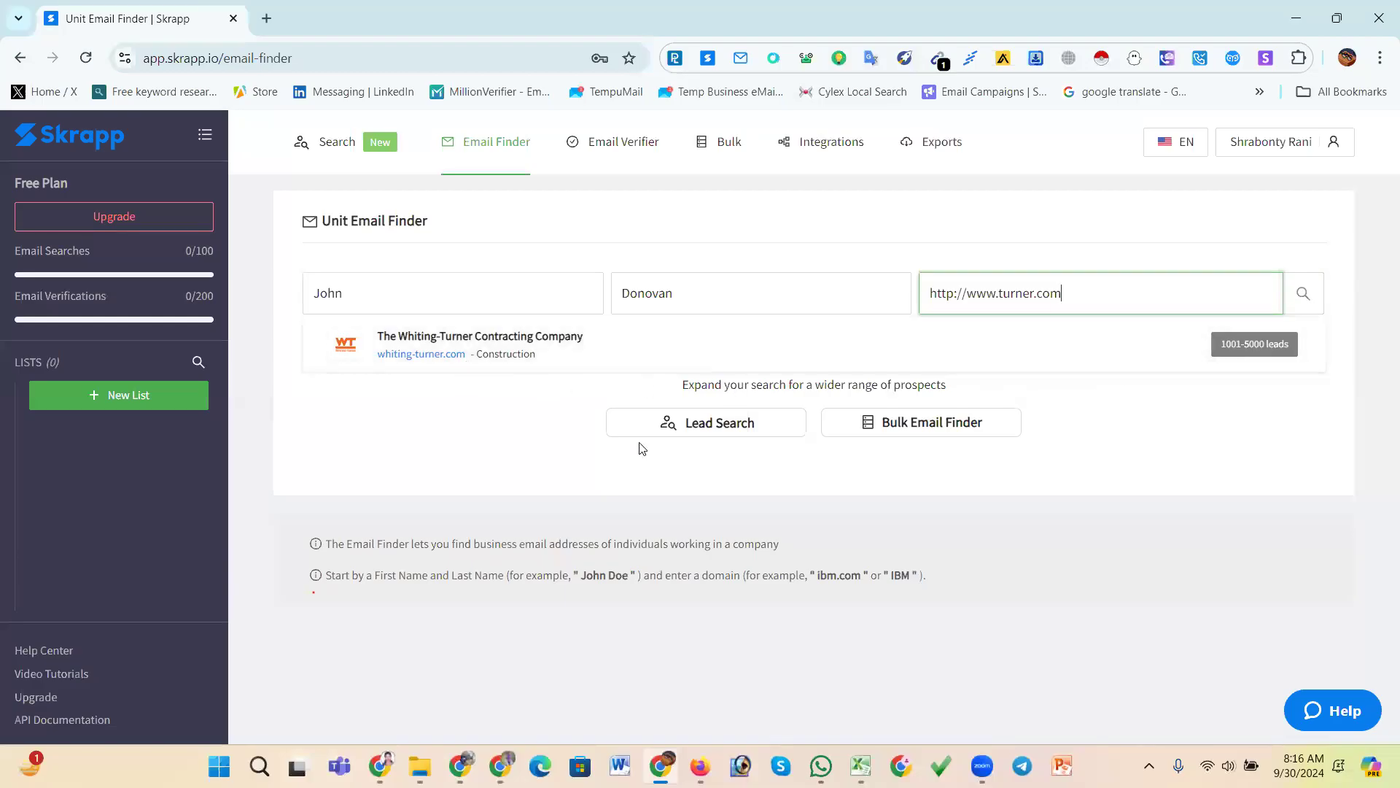
left_click(485, 349)
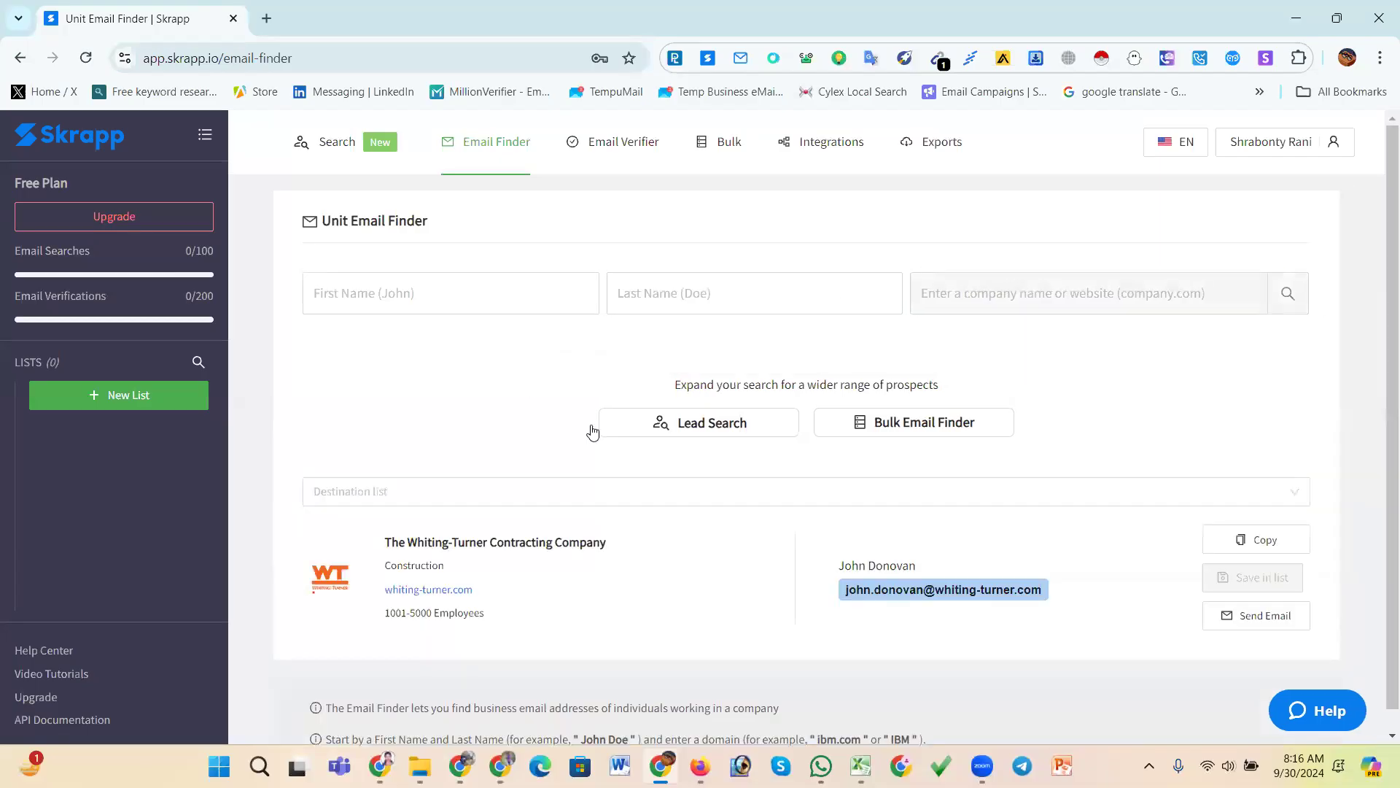
- Examine the email address found for the lead at The Whiting-Turner Contracting Company
scroll(722, 416, "down", 1)
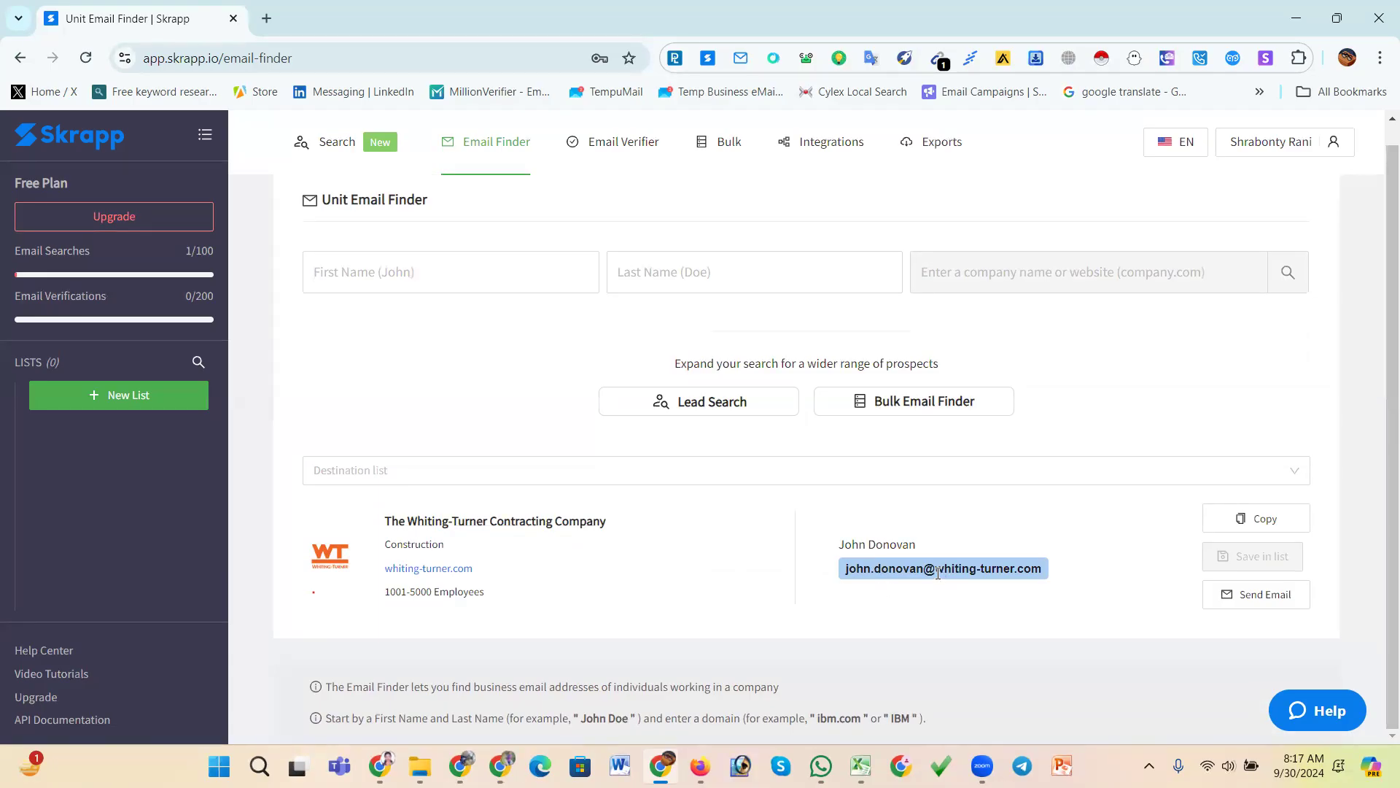
left_click_drag(1078, 572, 843, 568)
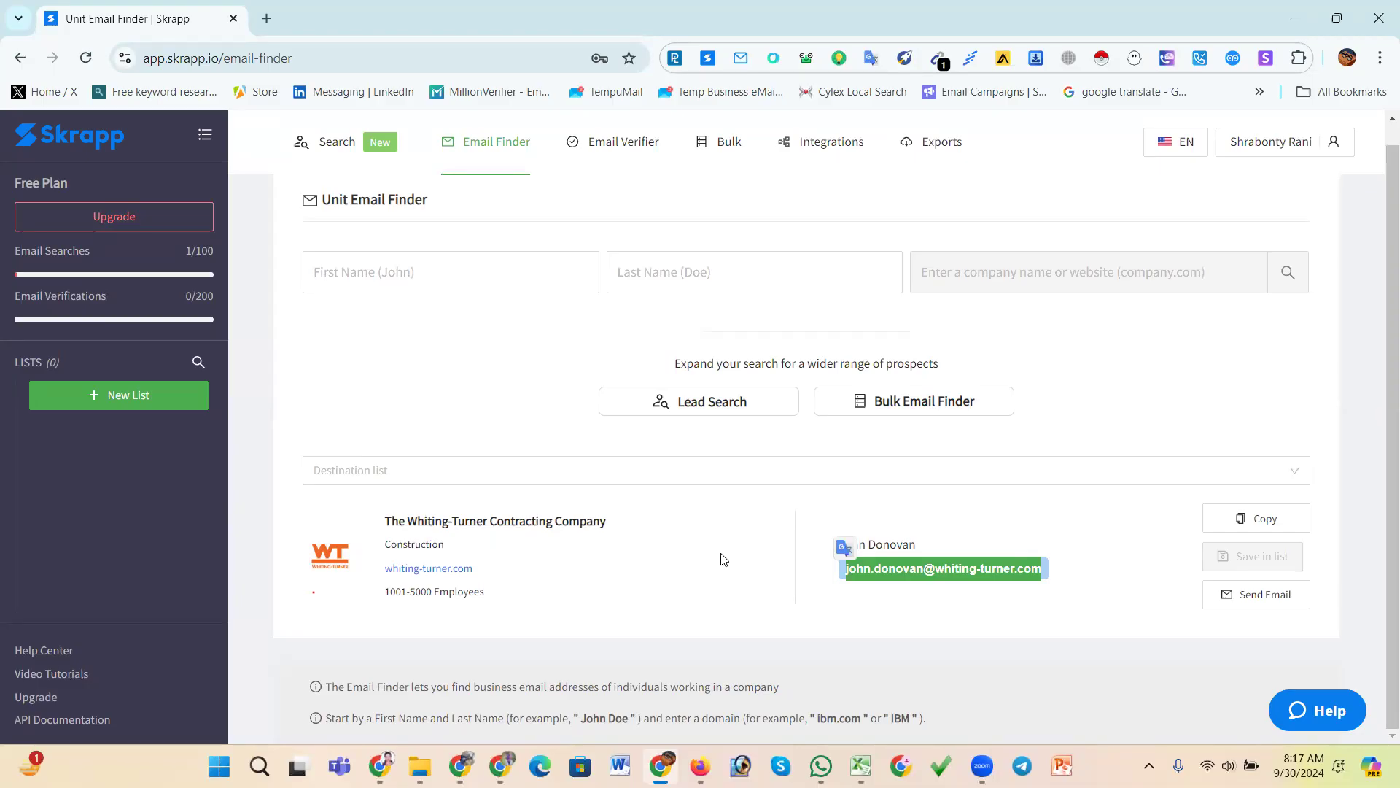
left_click(789, 604)
left_click_drag(1075, 569, 824, 572)
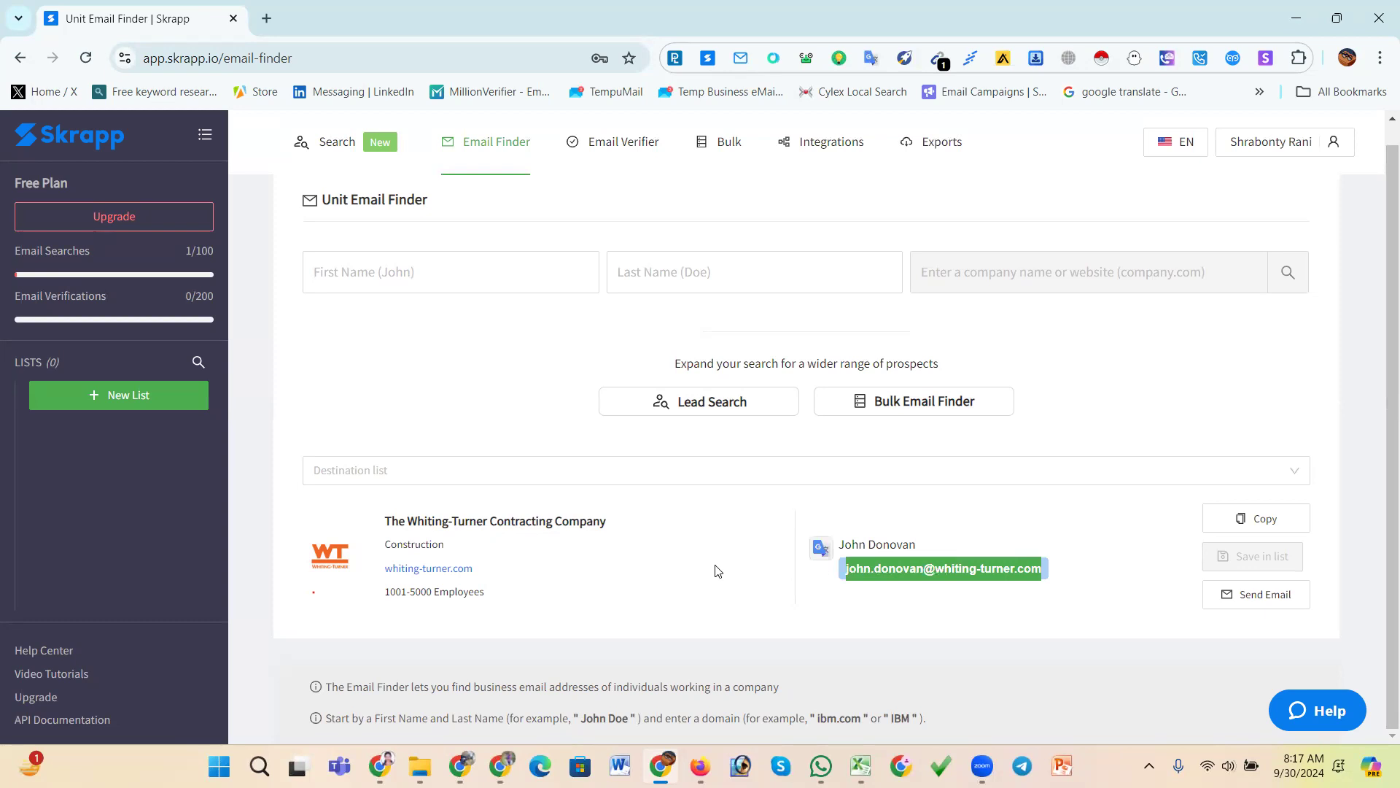
left_click(879, 588)
left_click_drag(1062, 571, 824, 569)
left_click(803, 590)
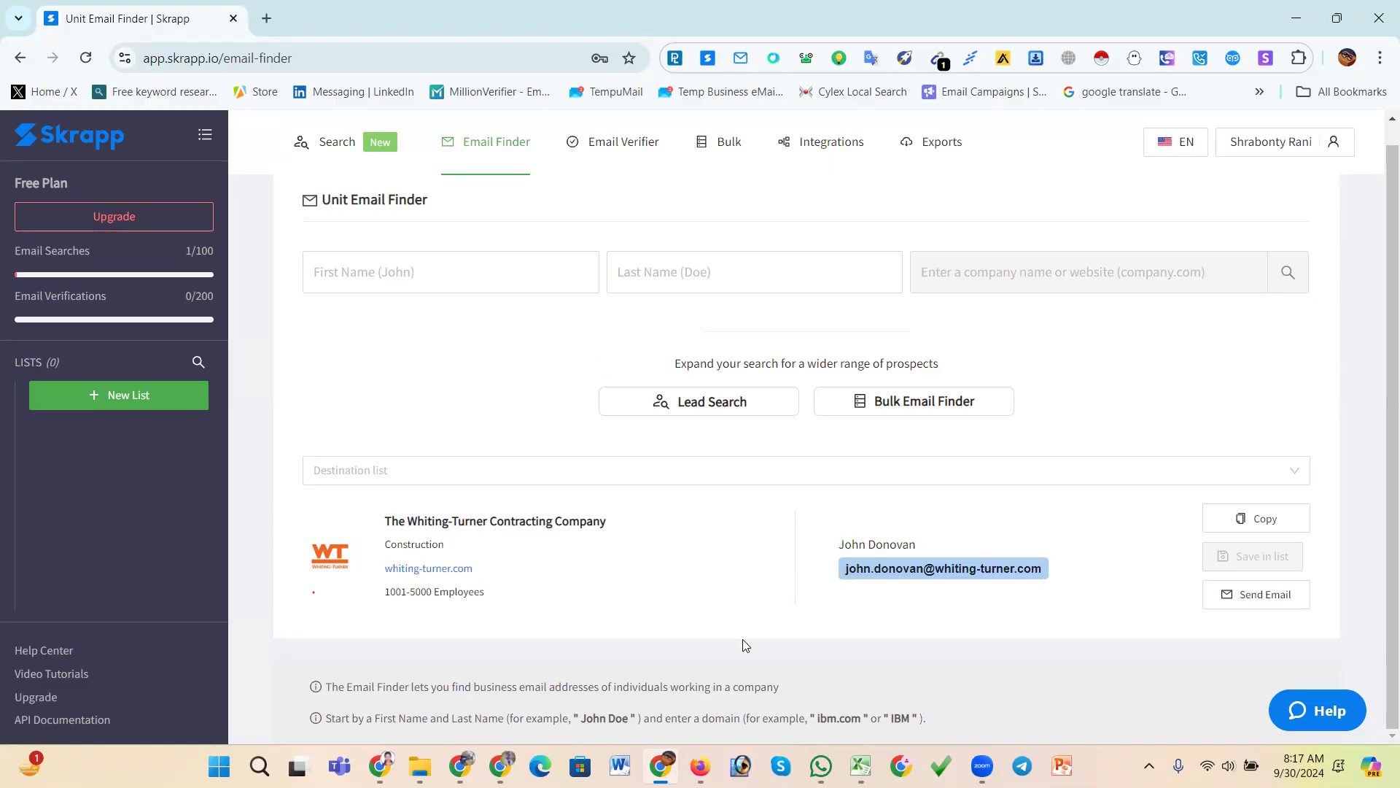
mouse_move(860, 765)
left_click(476, 277)
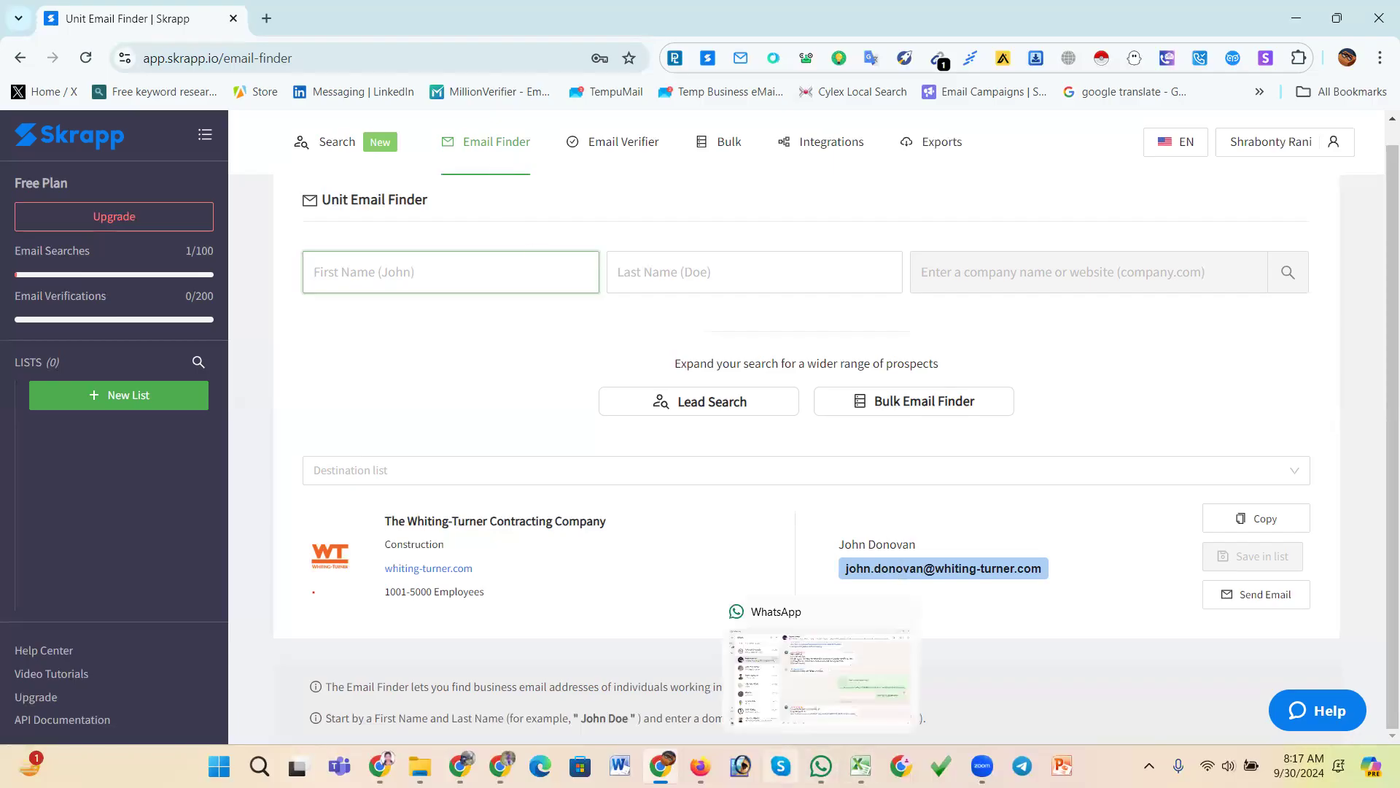
mouse_move(700, 766)
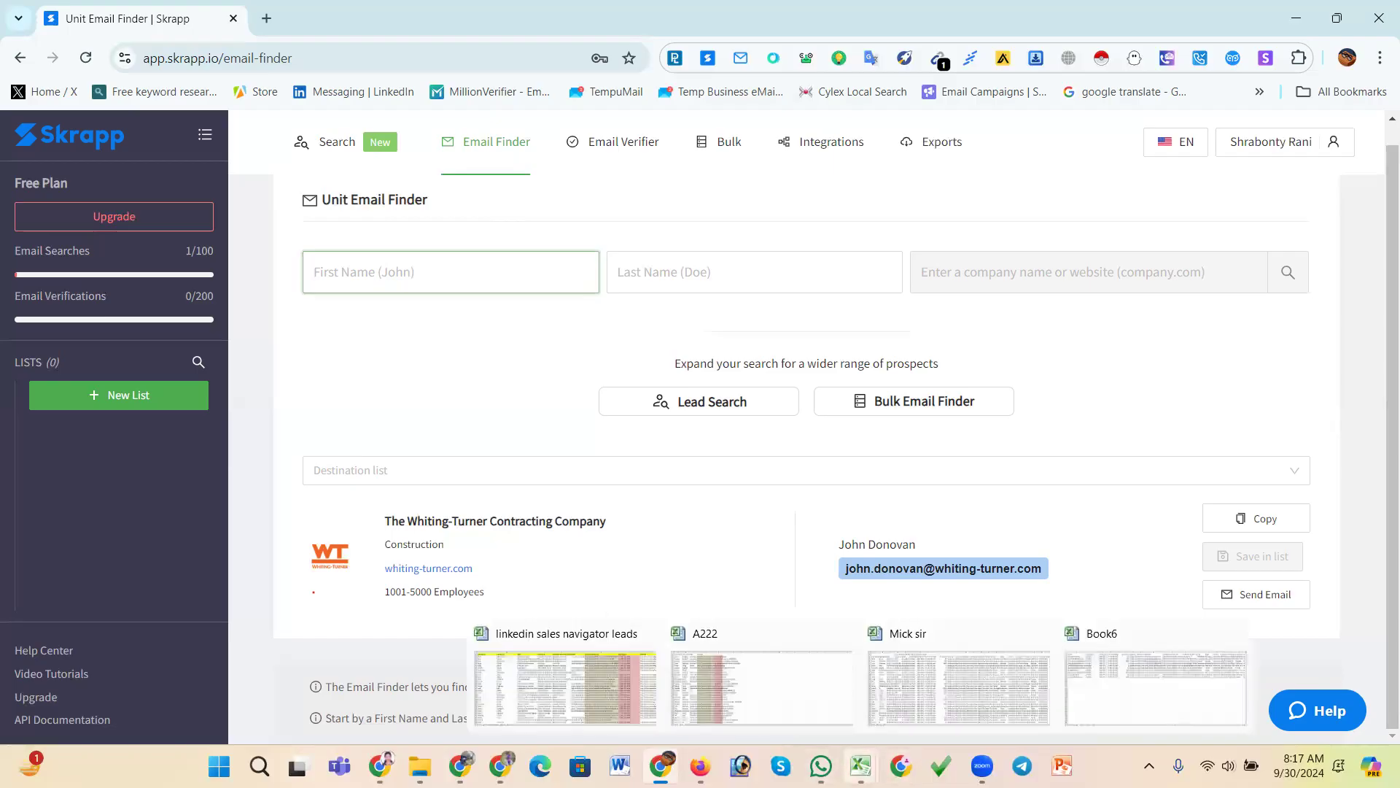
left_click(1140, 684)
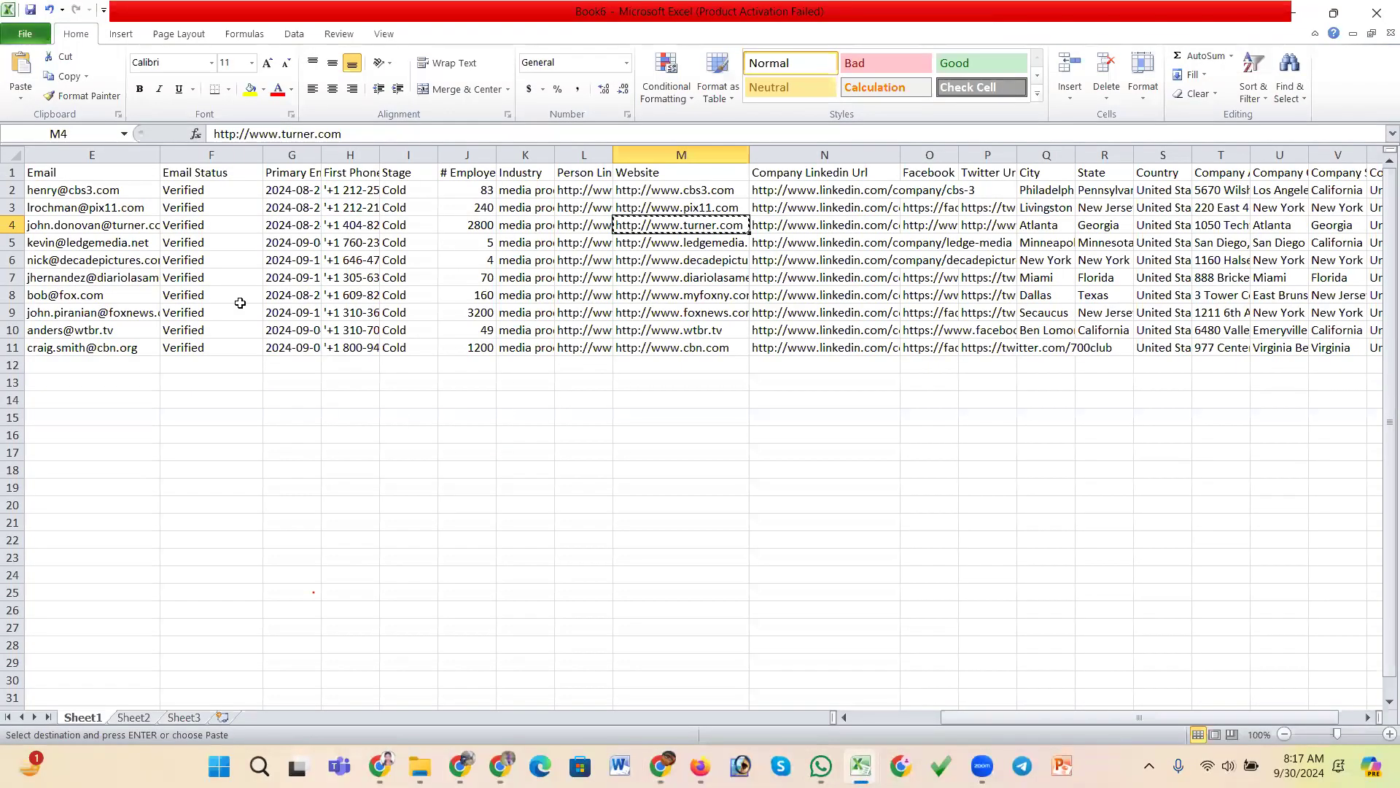
left_click(11, 190)
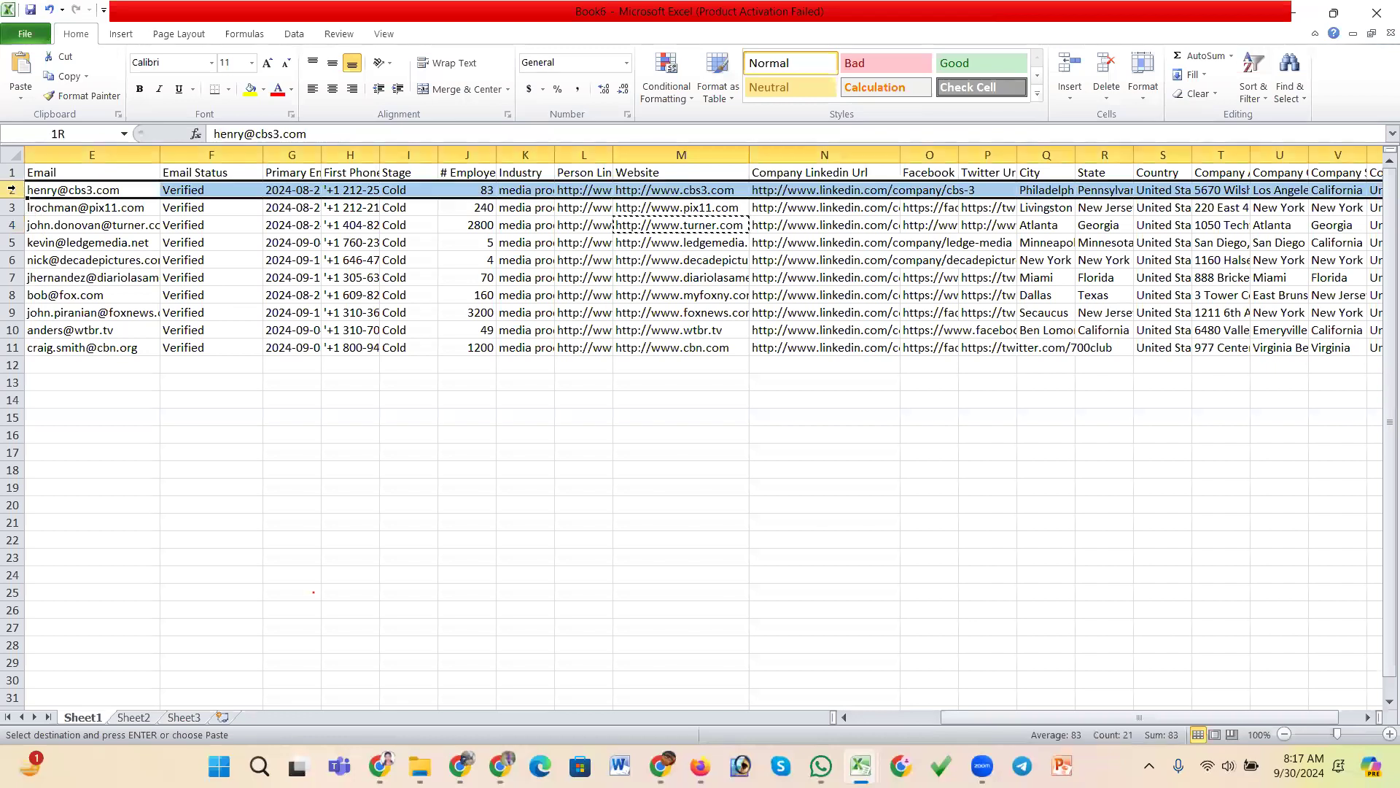
left_click(653, 189)
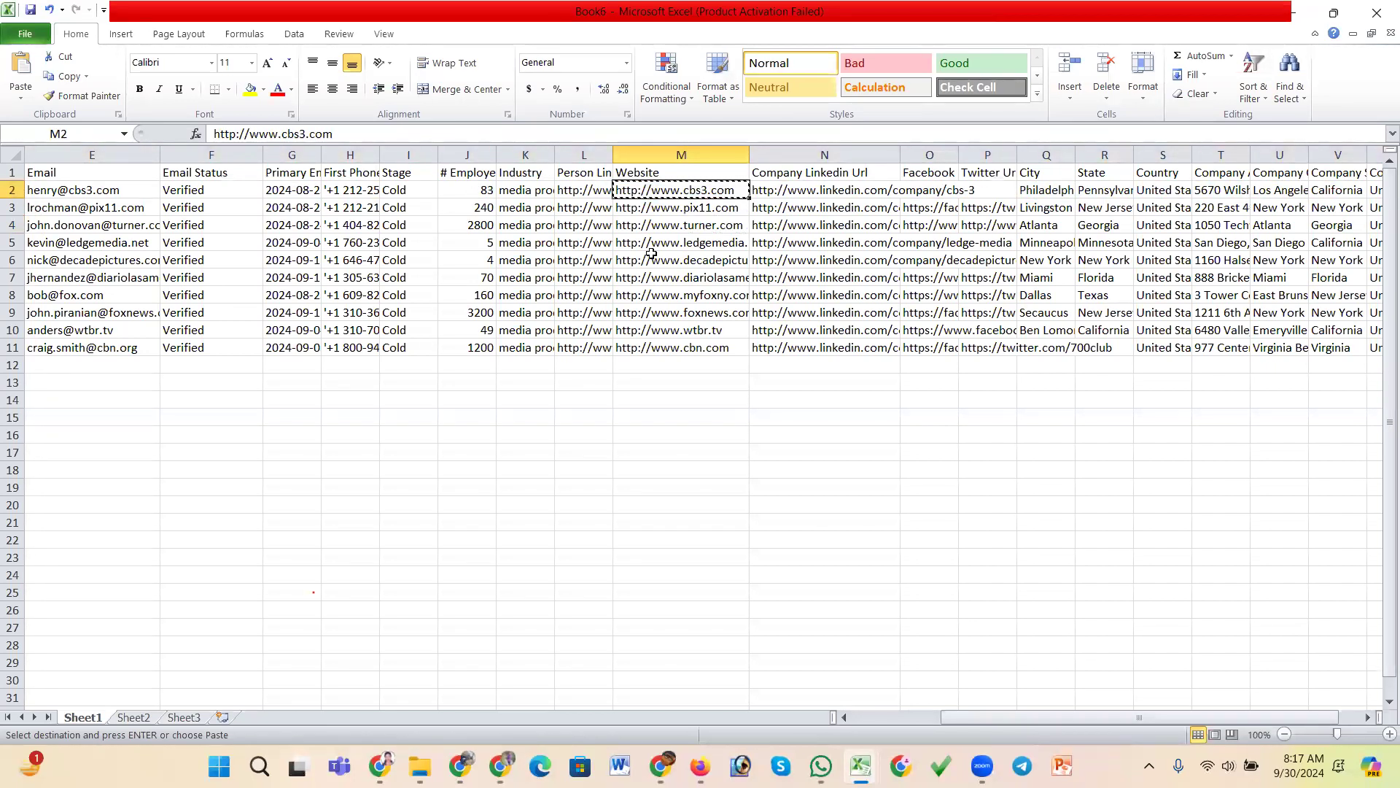
key("ctrl+c")
mouse_move(660, 766)
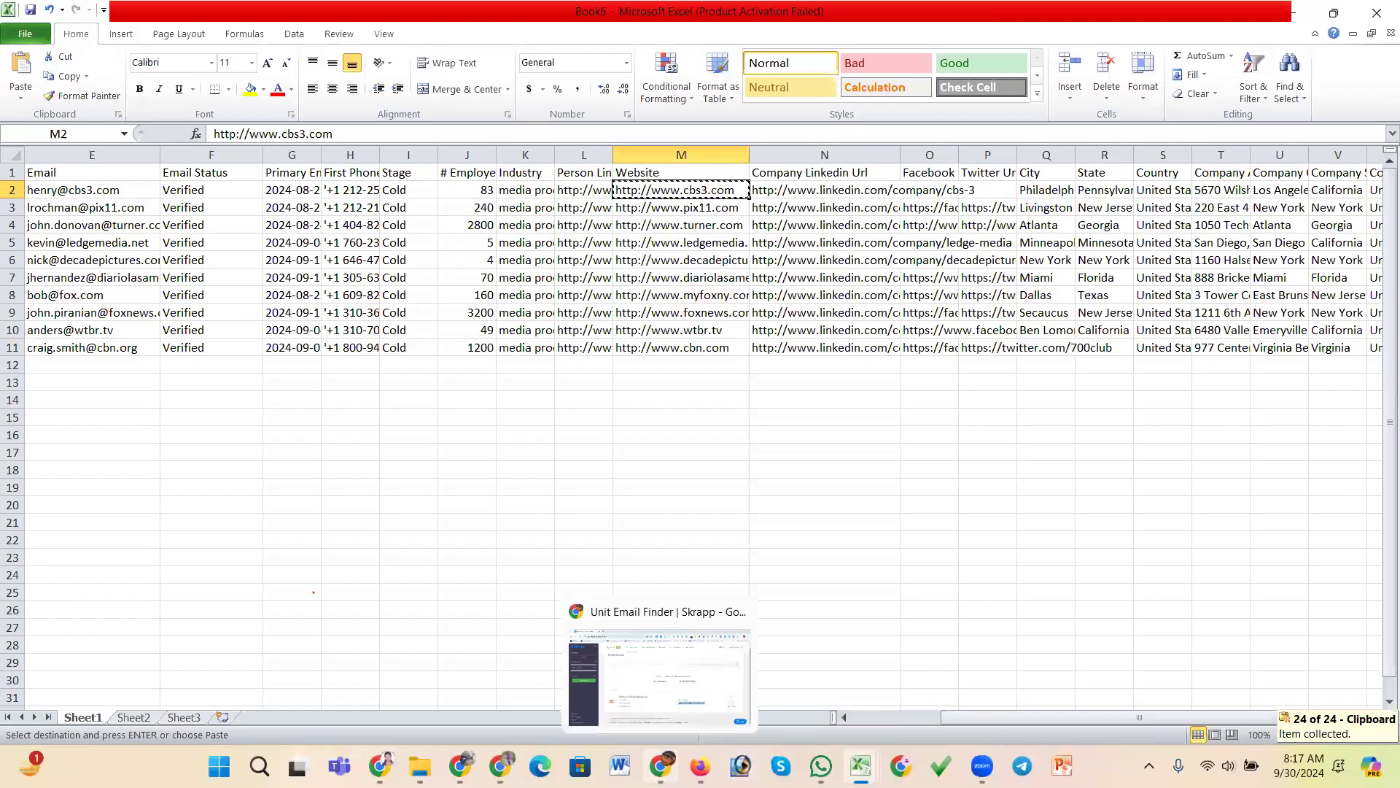
left_click(660, 766)
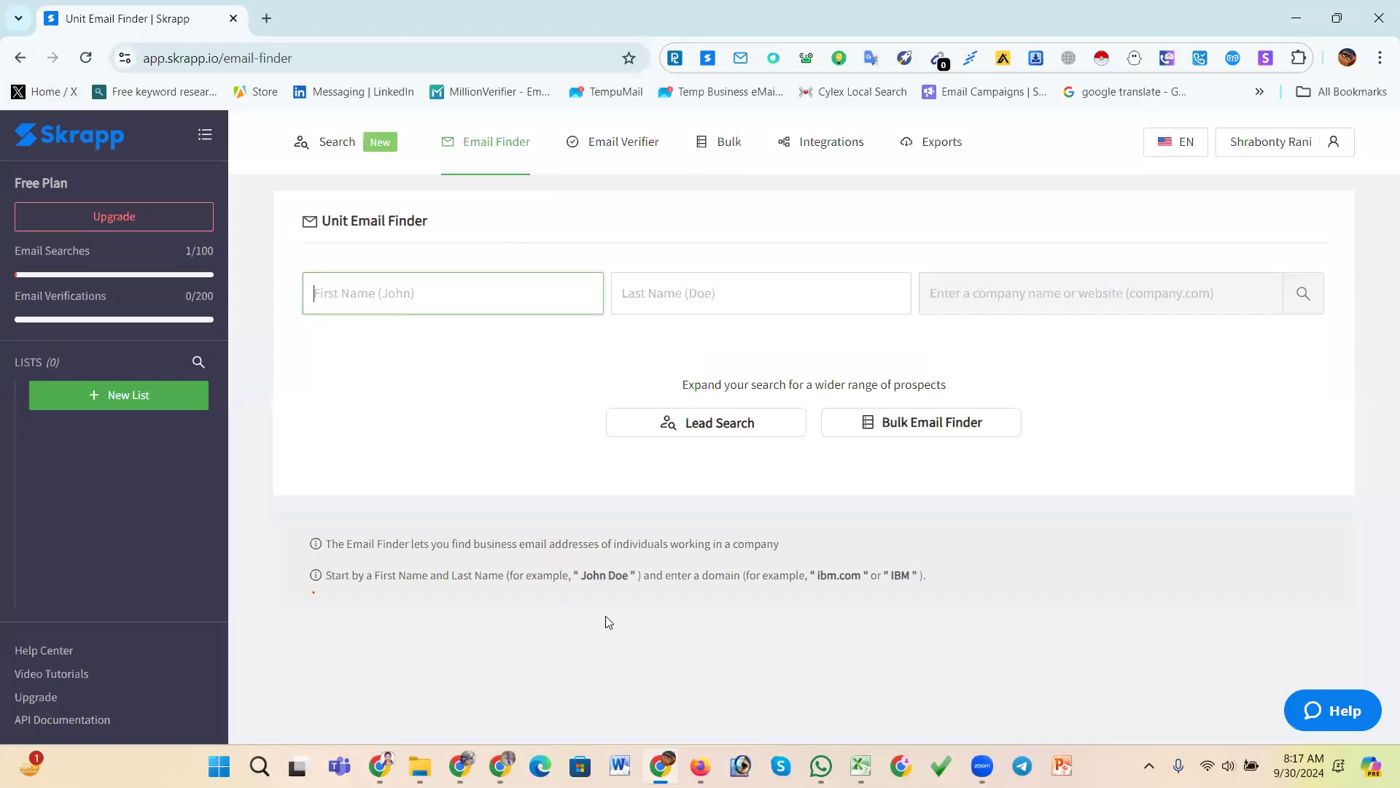
- Copy the row 2 lead's first name from cell A2 of Book6 into the Email Finder's First Name field
mouse_move(861, 765)
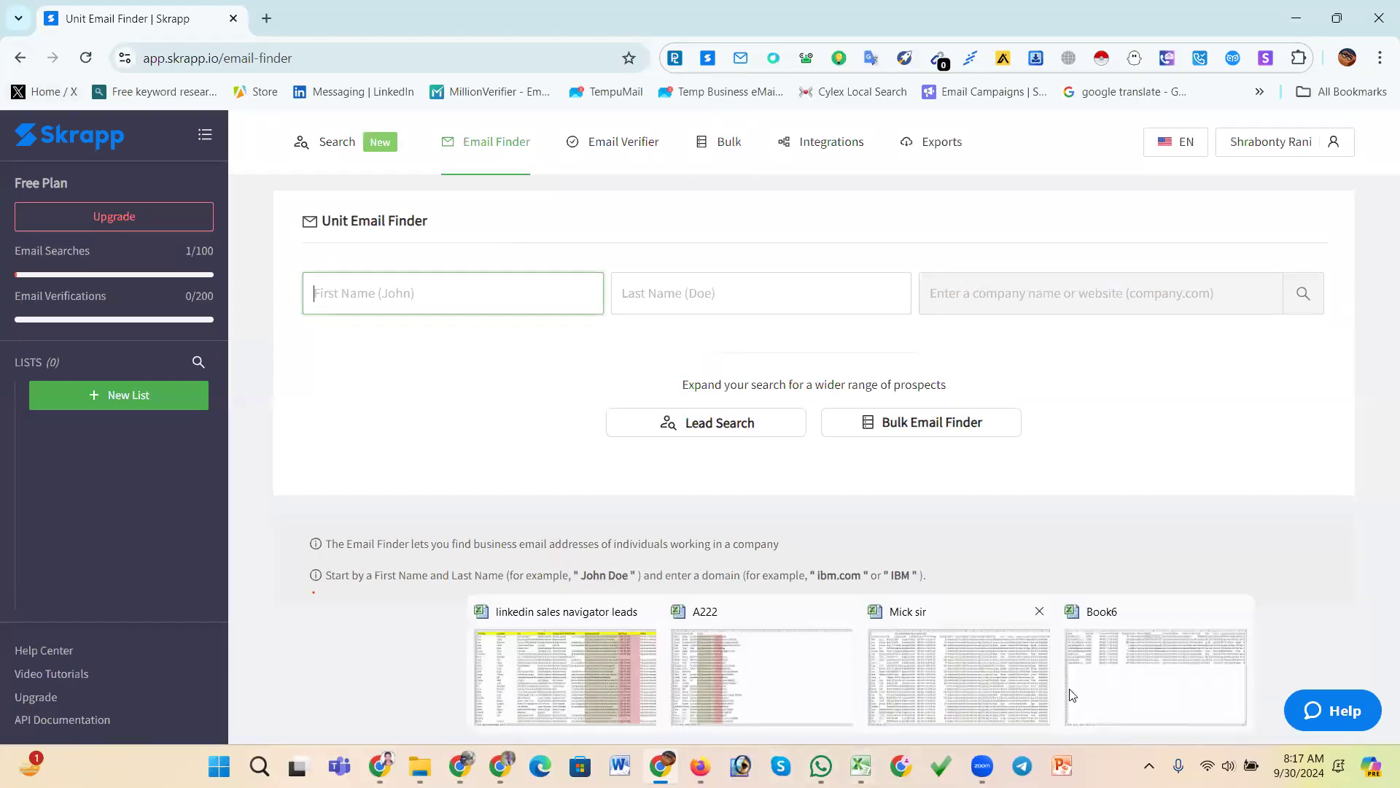
left_click(1105, 682)
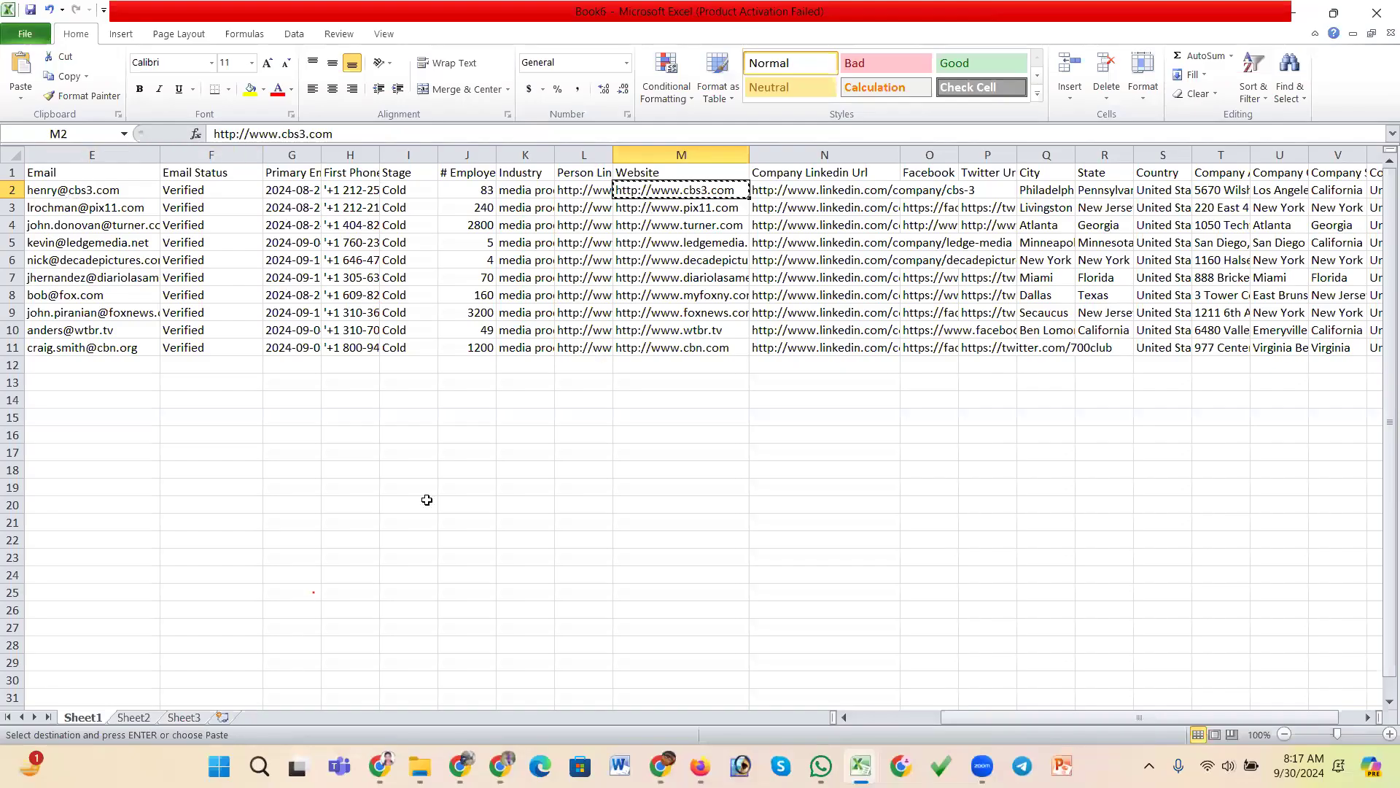
left_click_drag(1036, 717, 948, 717)
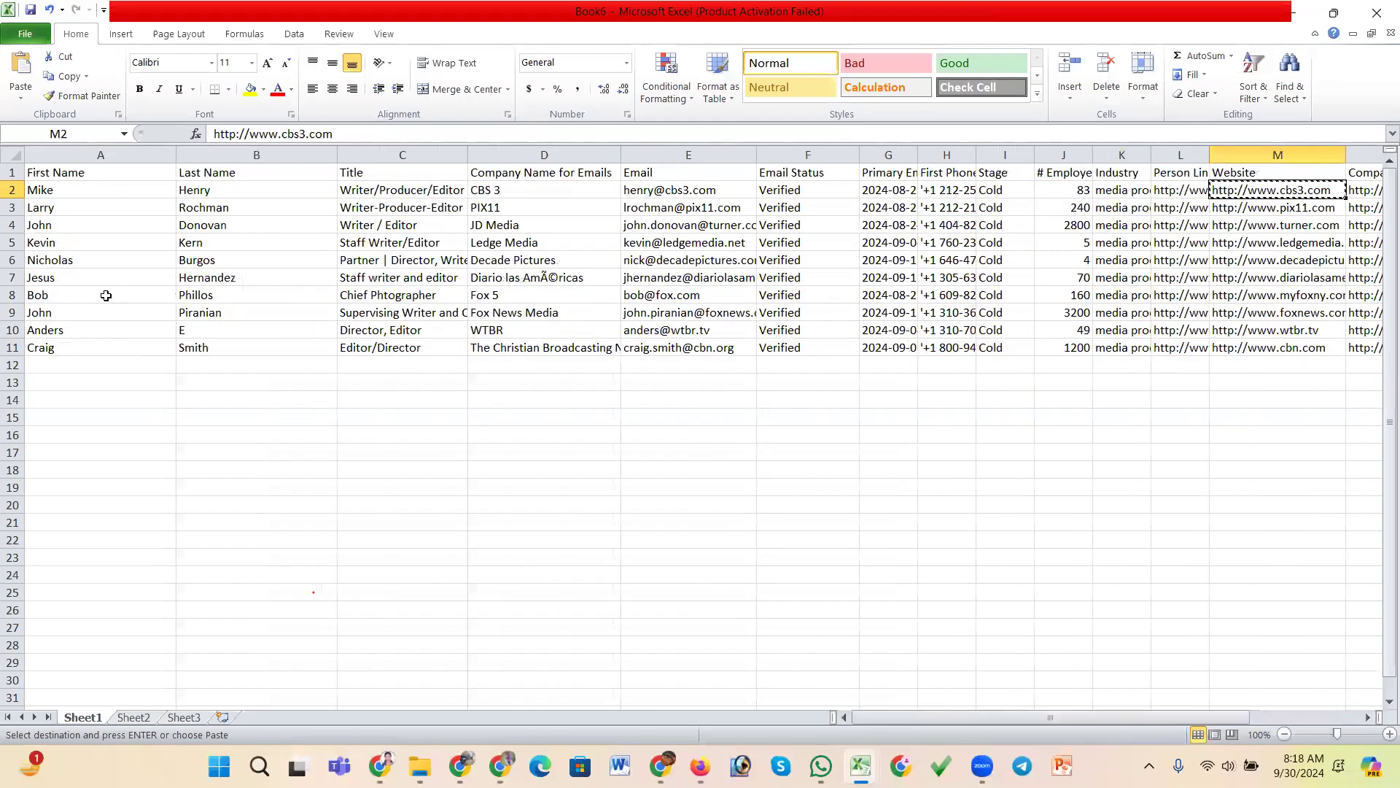
left_click(37, 191)
key("ctrl+c")
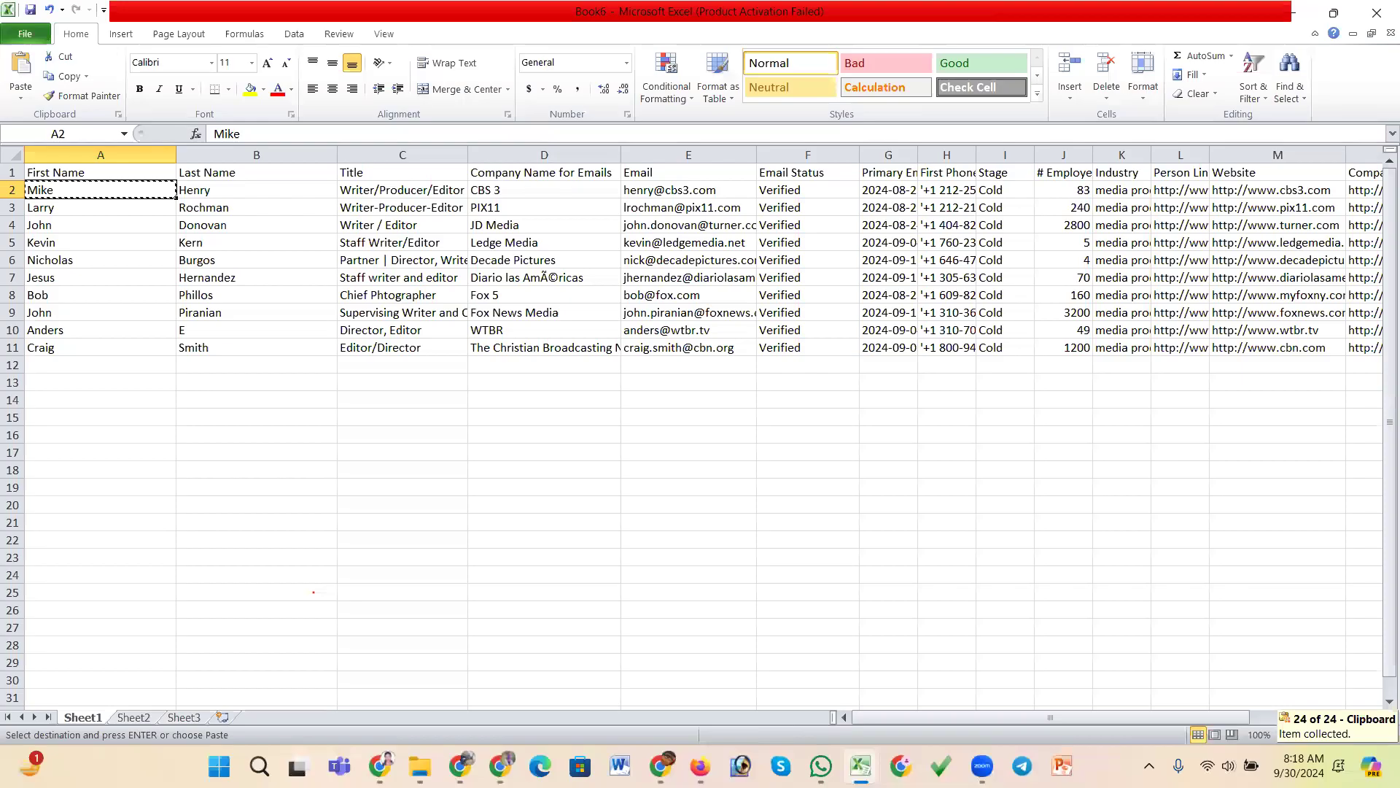
mouse_move(821, 766)
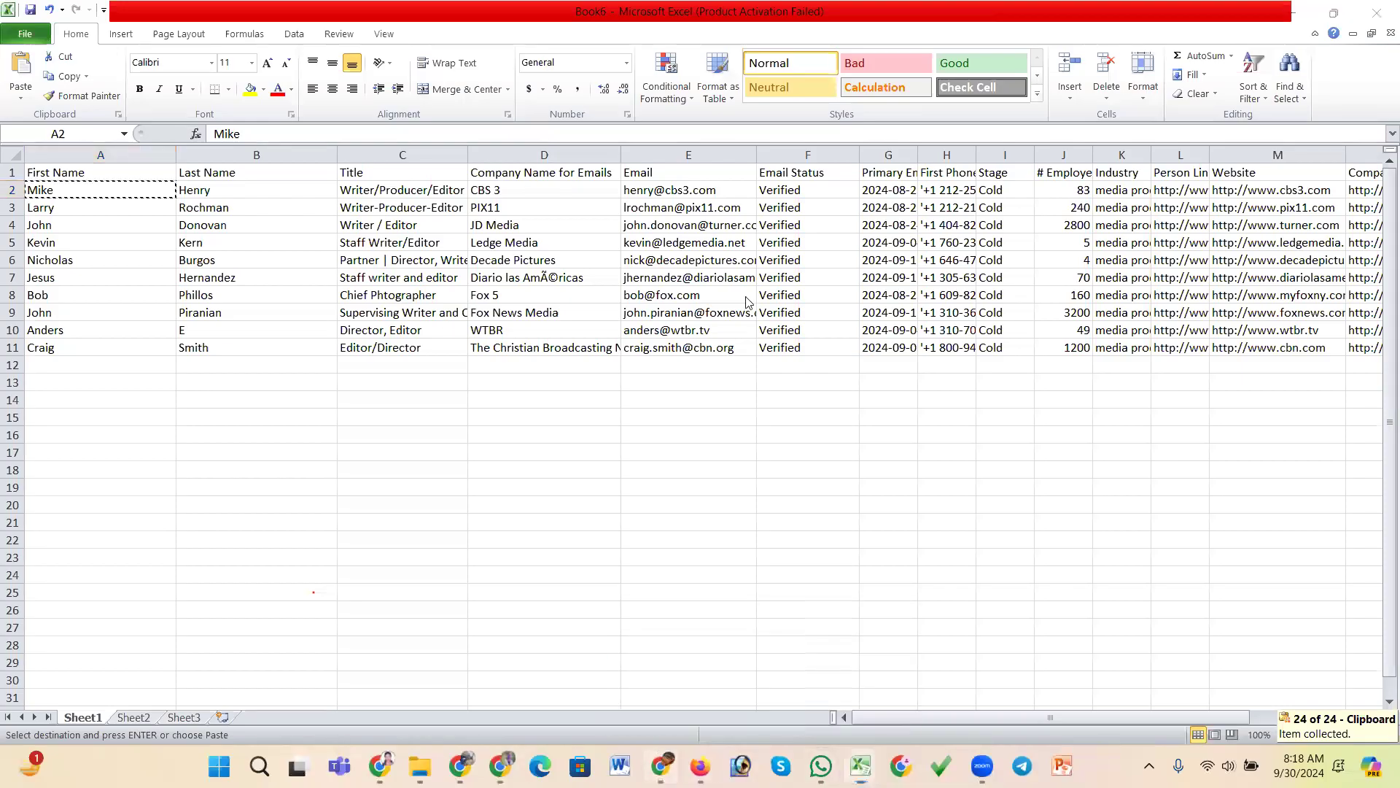
key("alt+Tab")
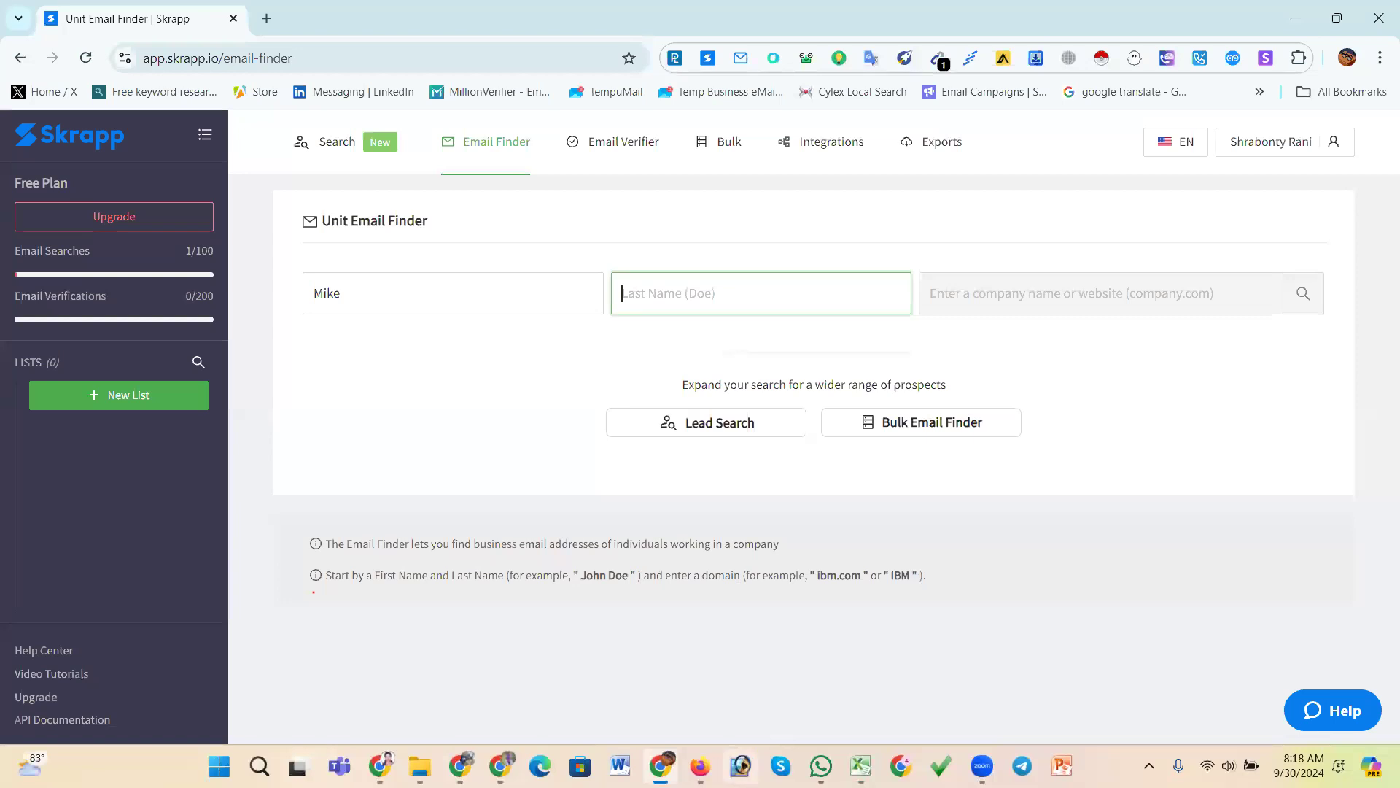
- Copy the row 2 lead's last name from cell B2 of Book6 into the Email Finder's Last Name field
key("alt+Tab")
left_click(195, 193)
key("ctrl+c")
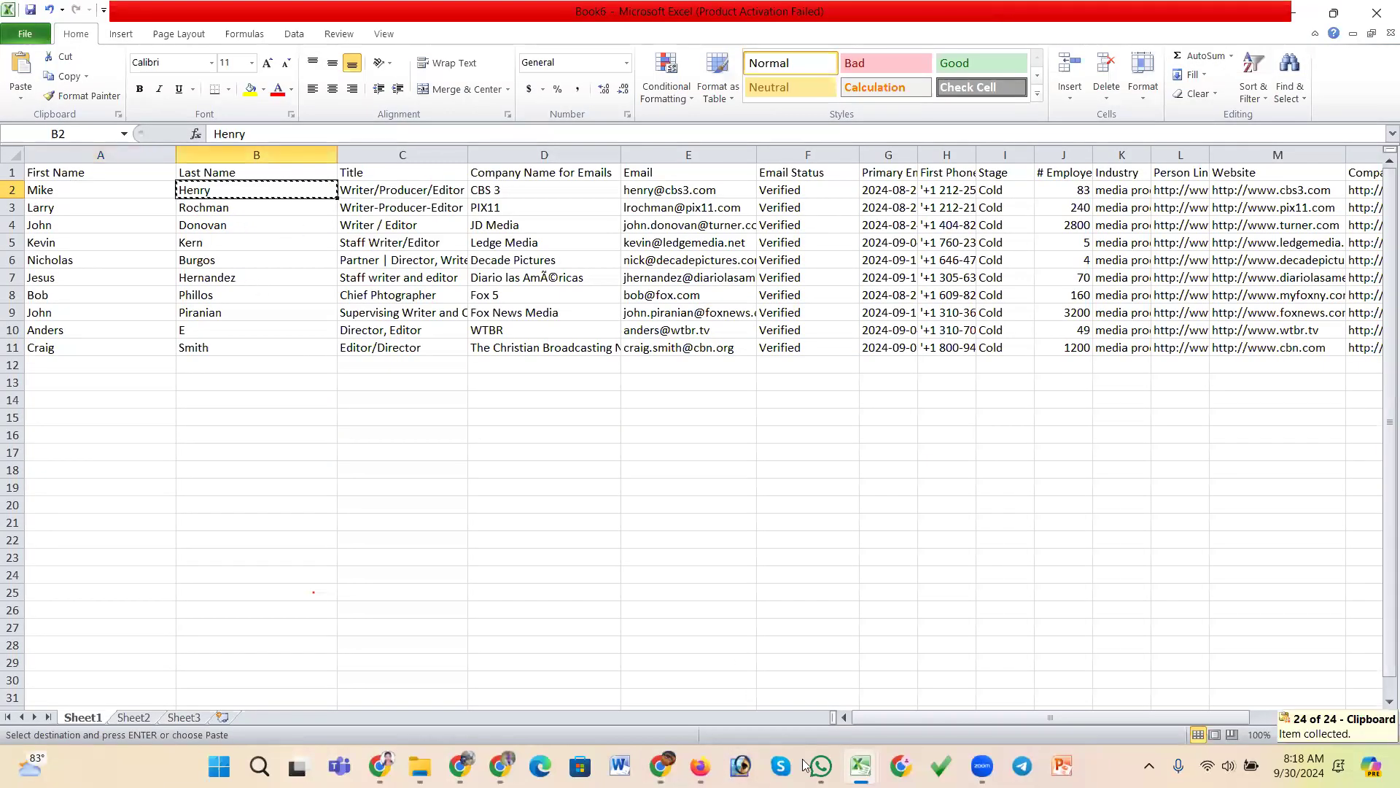
key("alt+Tab")
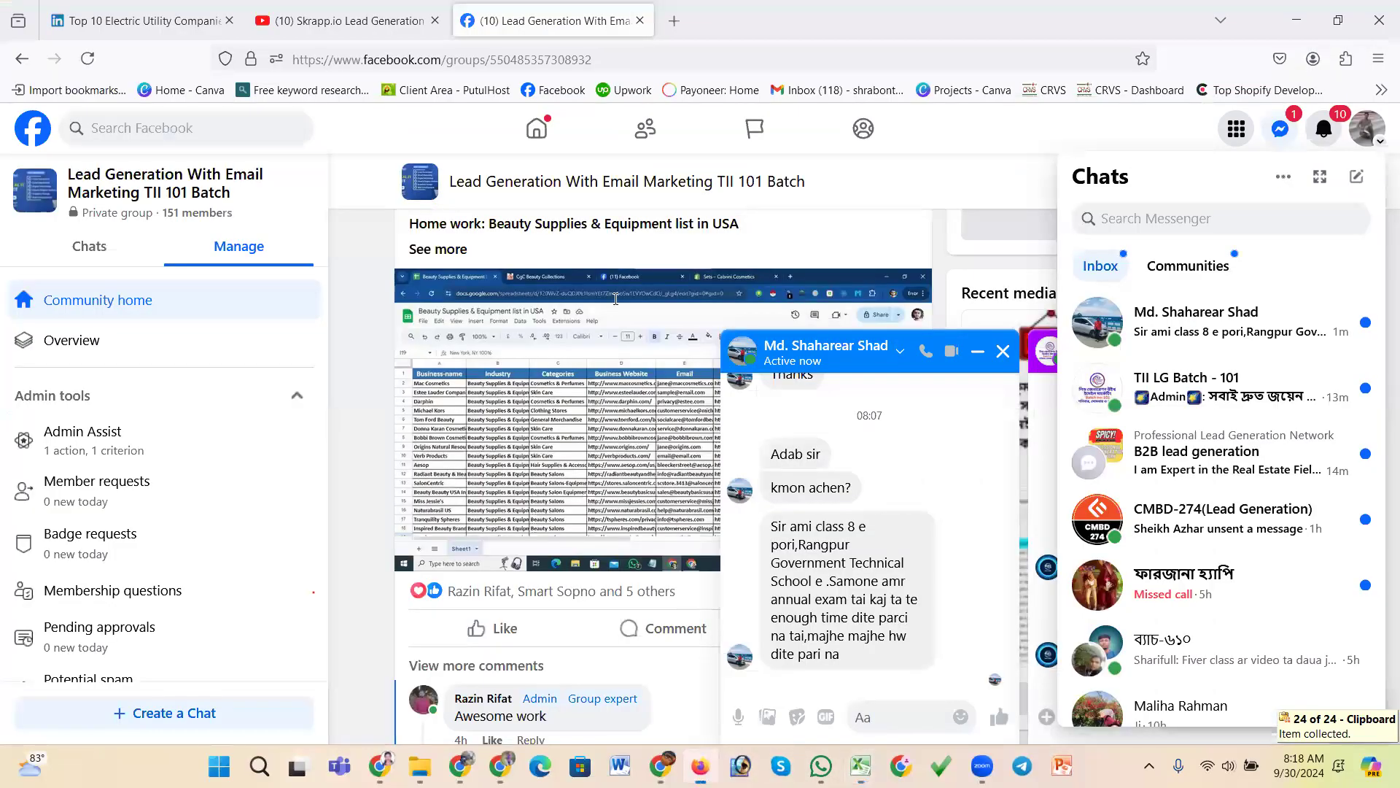
key("alt+Tab")
key("ctrl+v")
left_click(948, 303)
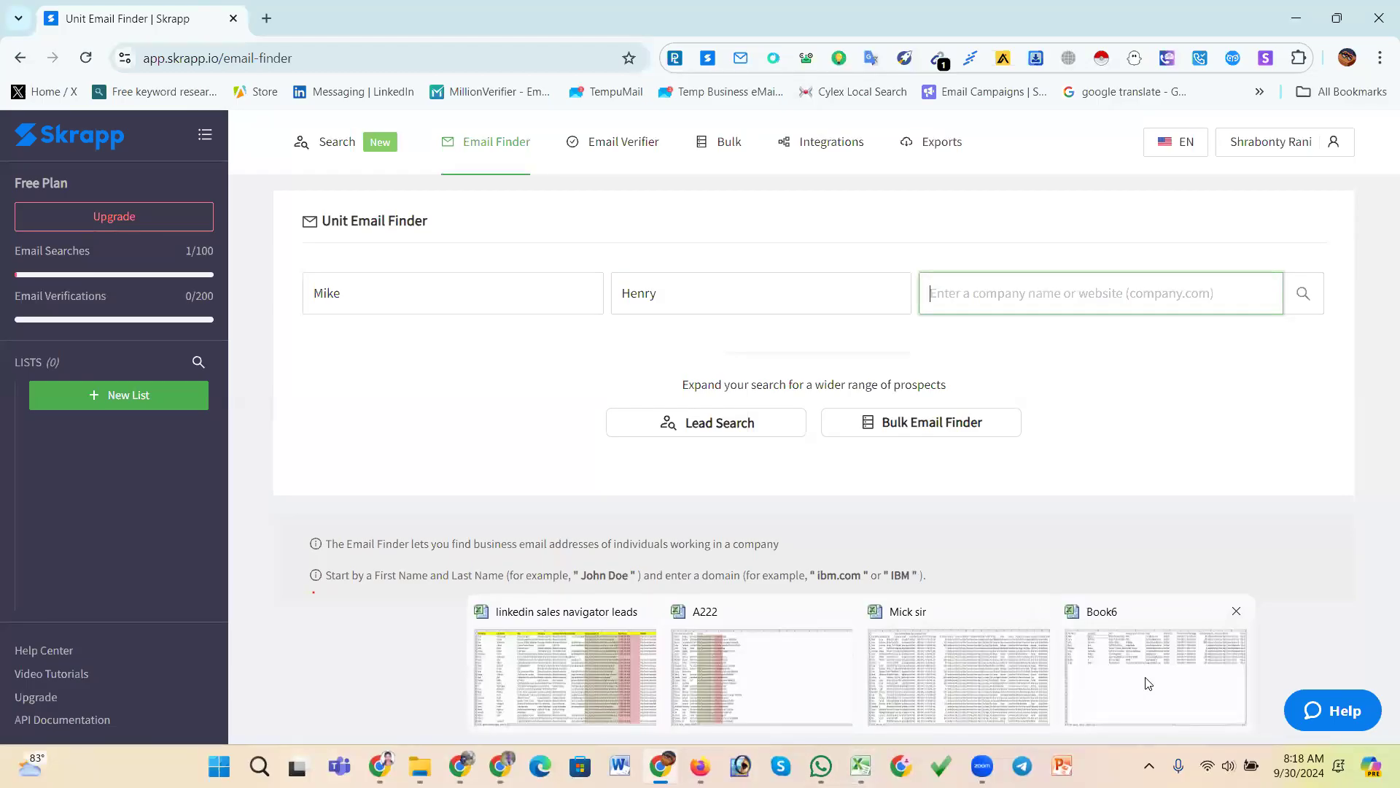
left_click(1149, 684)
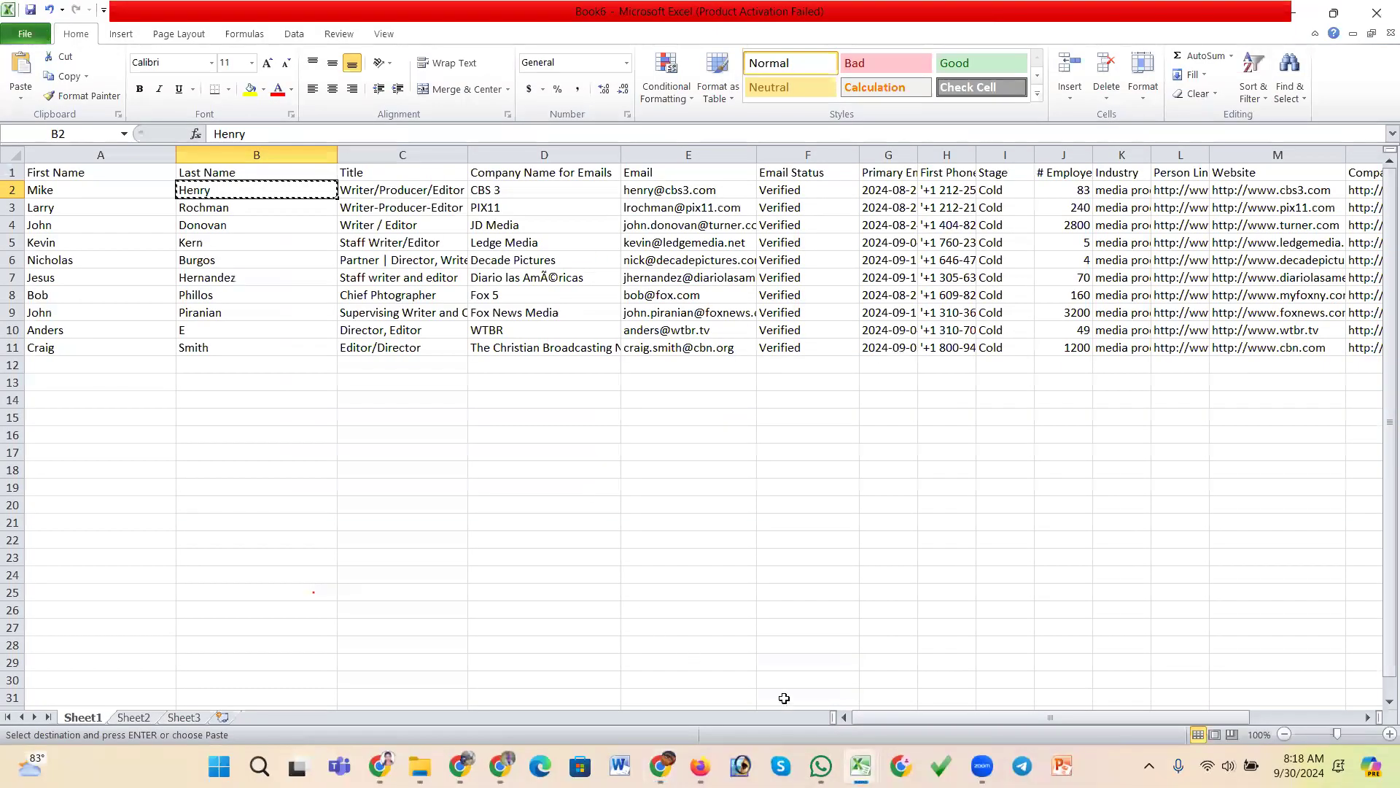
left_click_drag(866, 718, 871, 718)
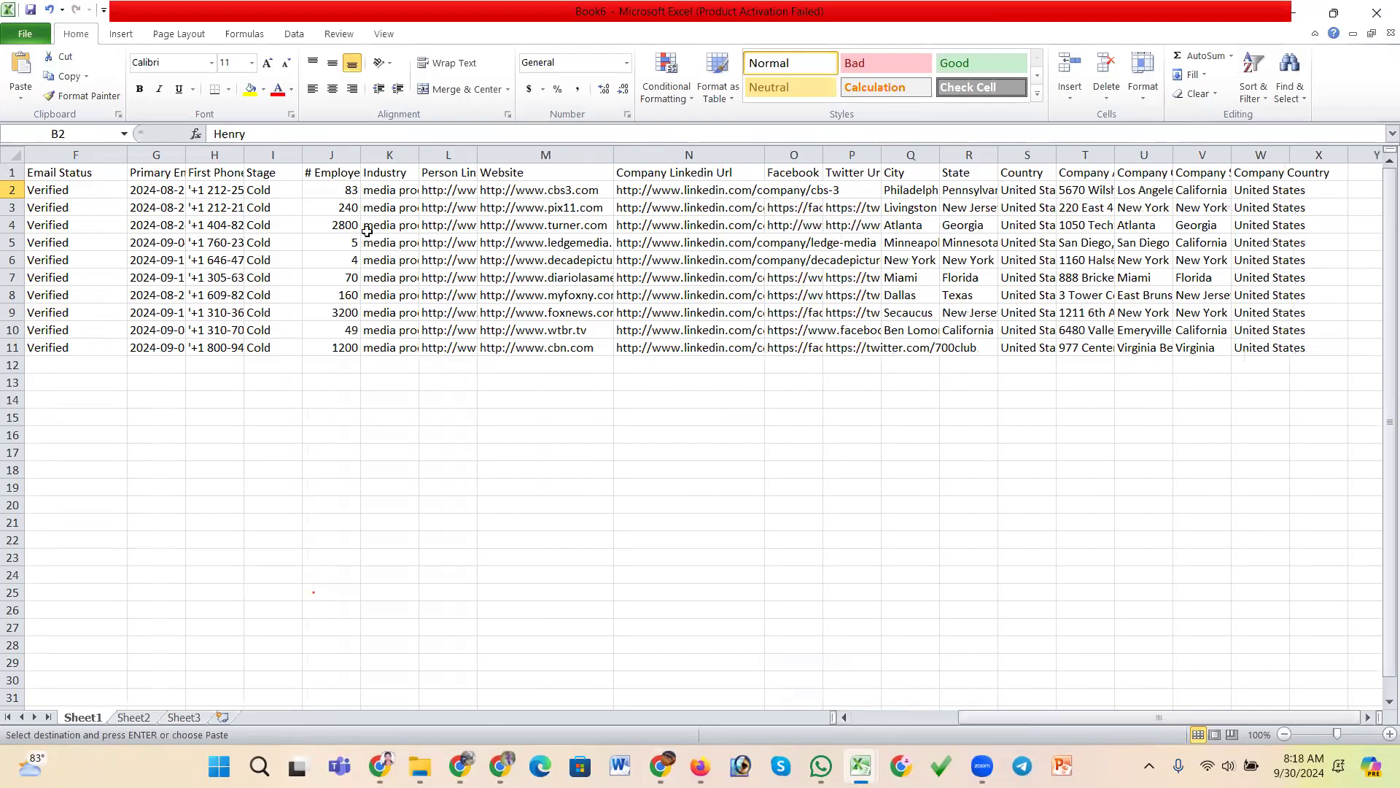
left_click(536, 192)
key("ctrl+c")
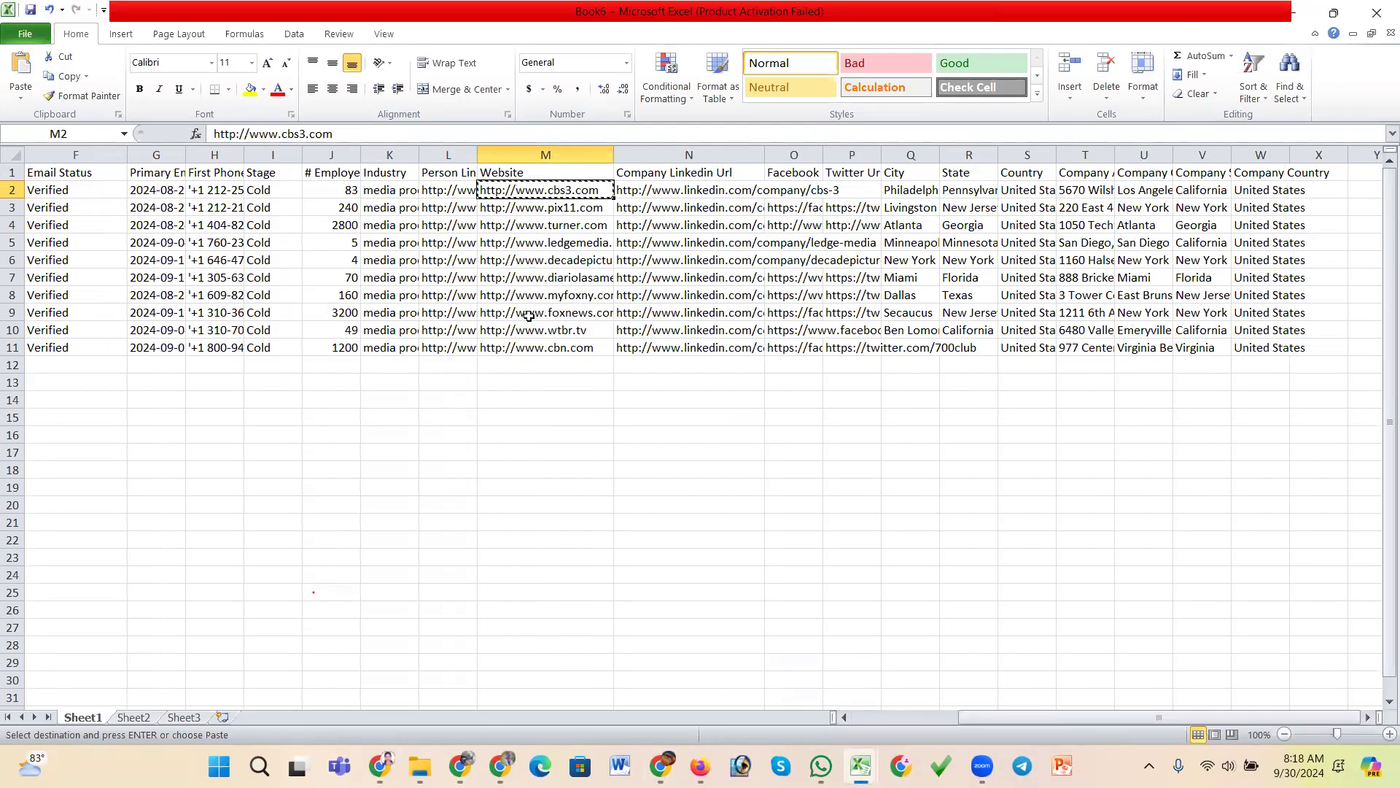
left_click(661, 762)
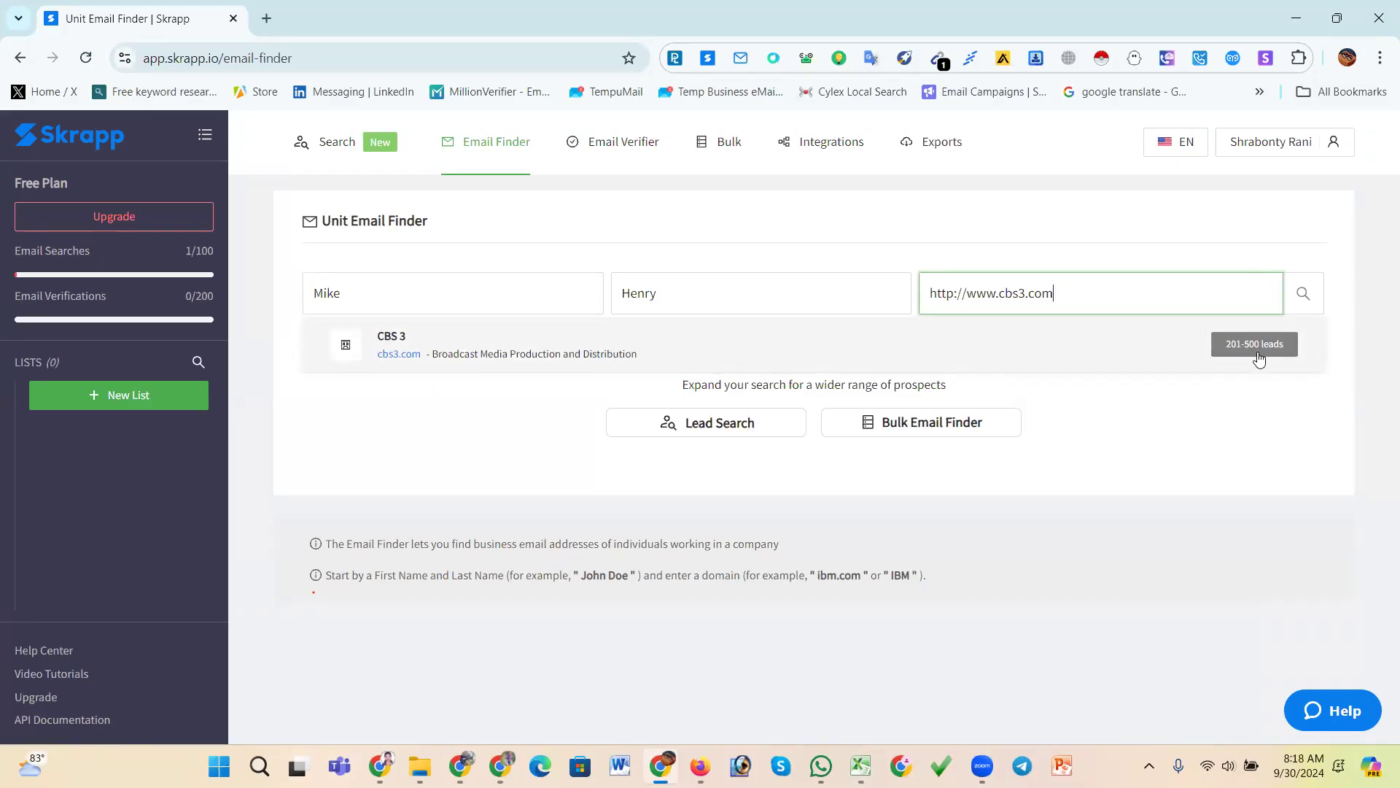
left_click(394, 353)
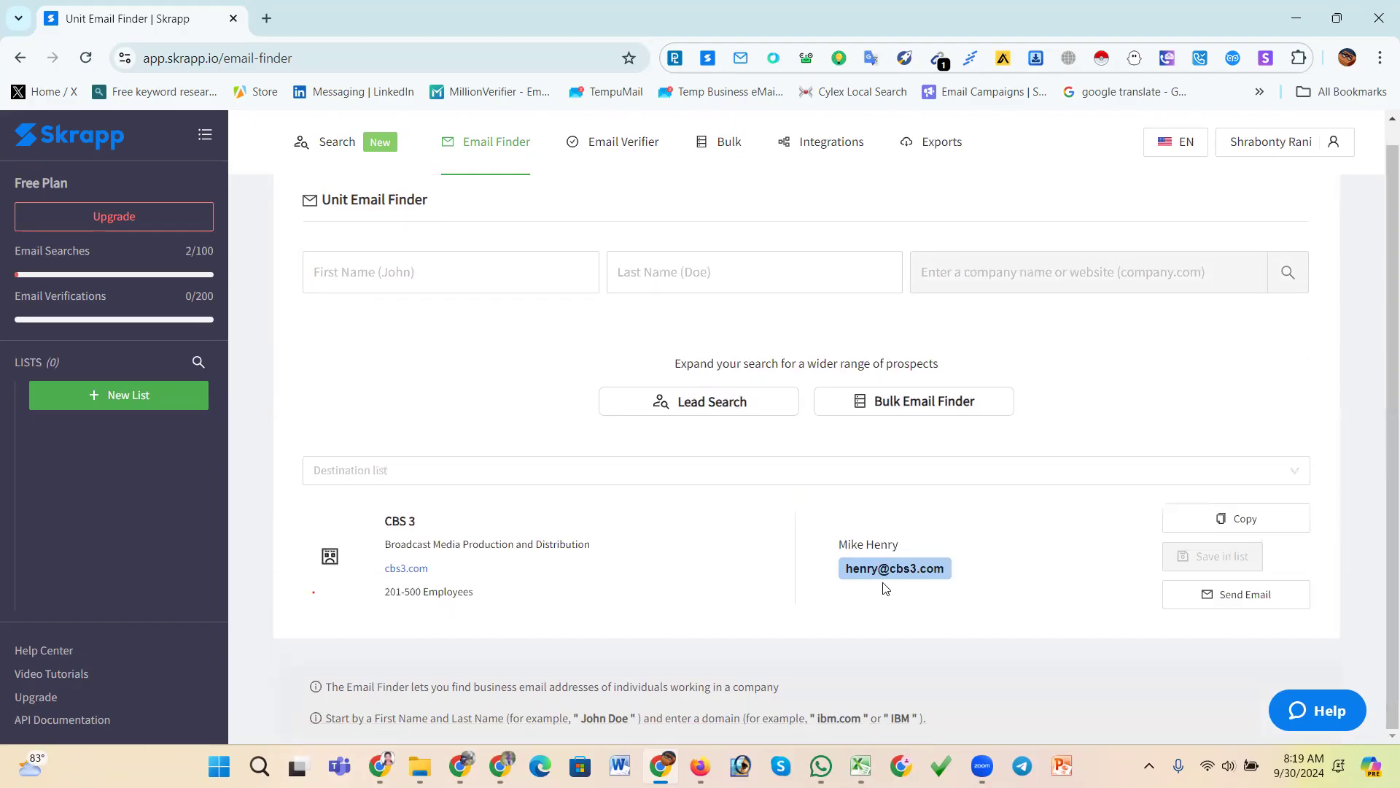
- Copy the email address found for the lead at CBS 3
left_click_drag(946, 547, 804, 578)
left_click_drag(989, 576, 712, 558)
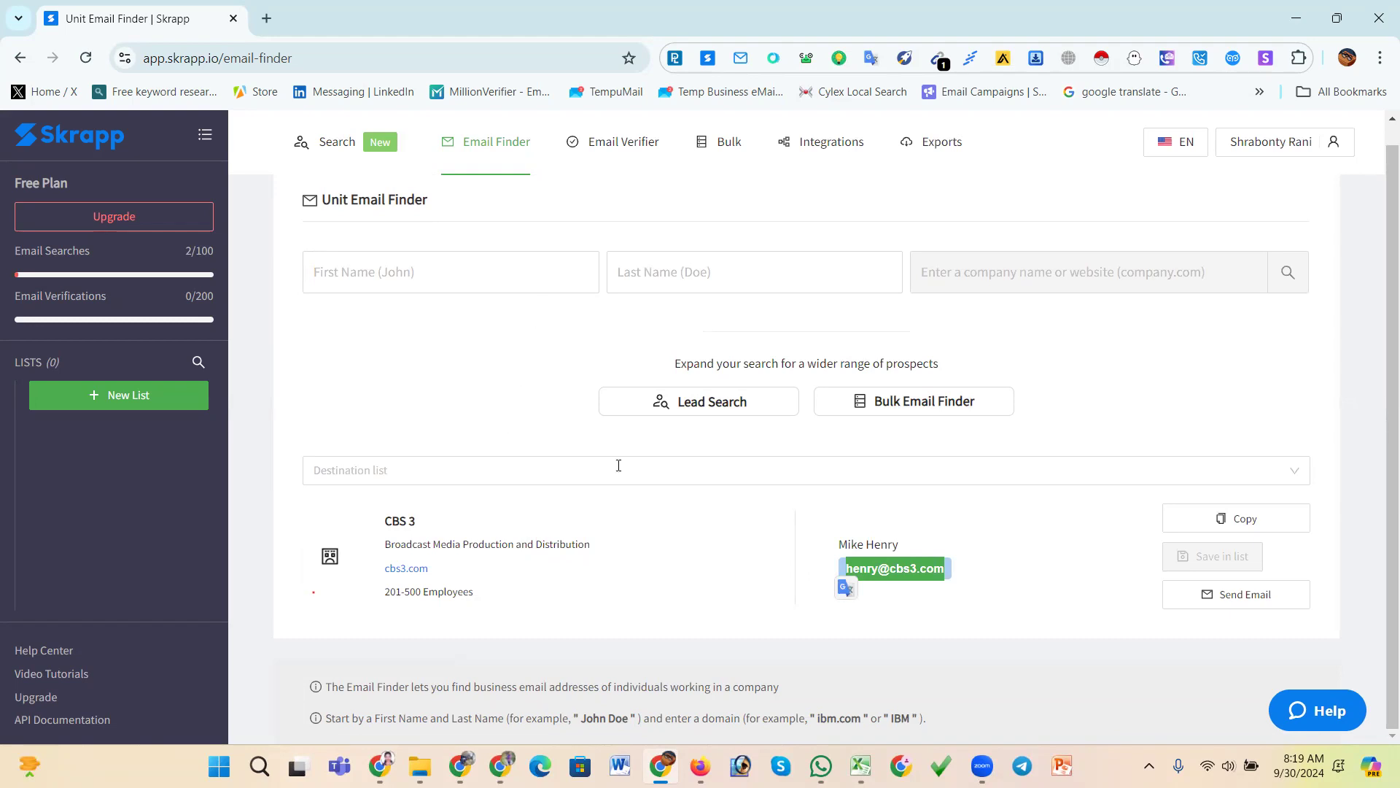
left_click_drag(941, 569, 759, 571)
left_click_drag(975, 571, 846, 582)
key("ctrl+c")
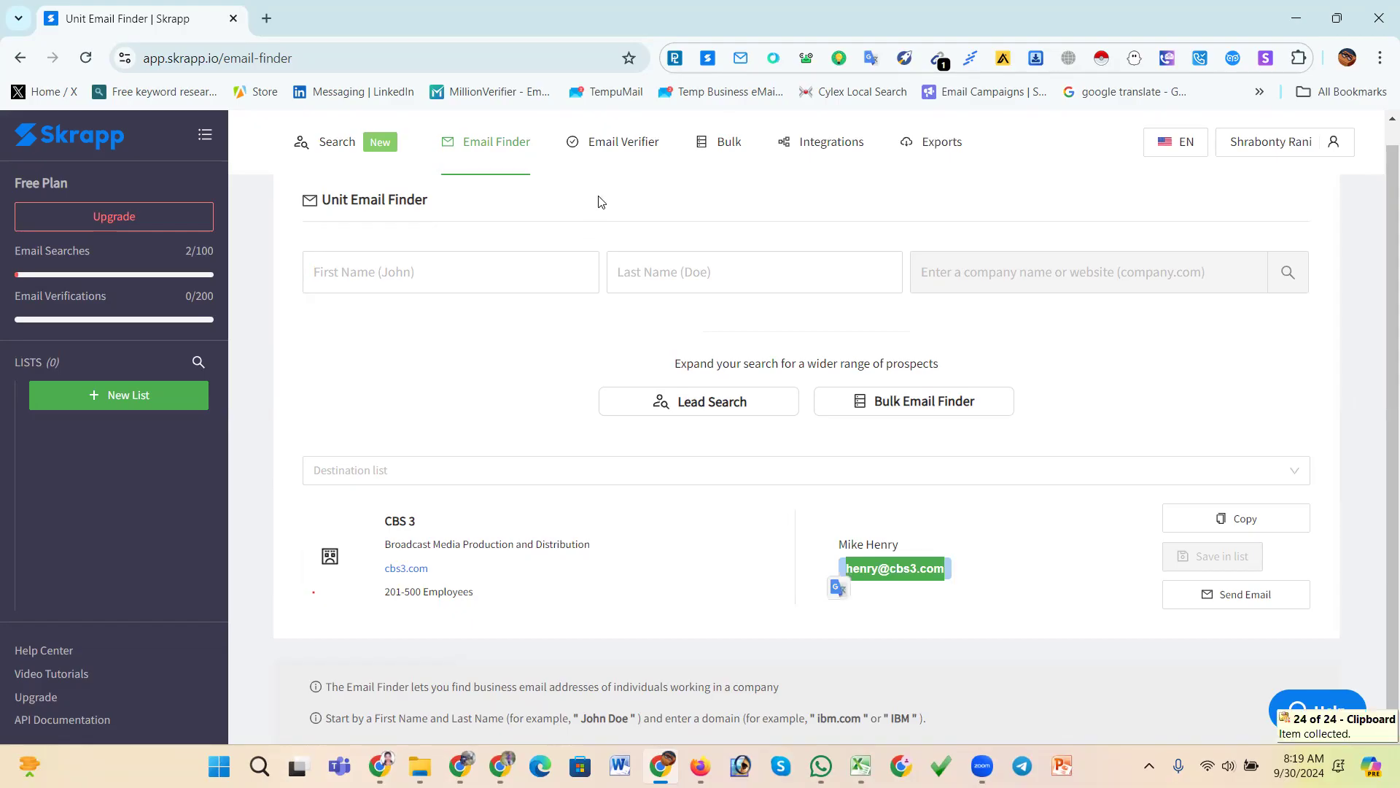
- Replace the prefilled address in the Email Verifier with the copied CBS 3 email address and verify it
left_click(623, 146)
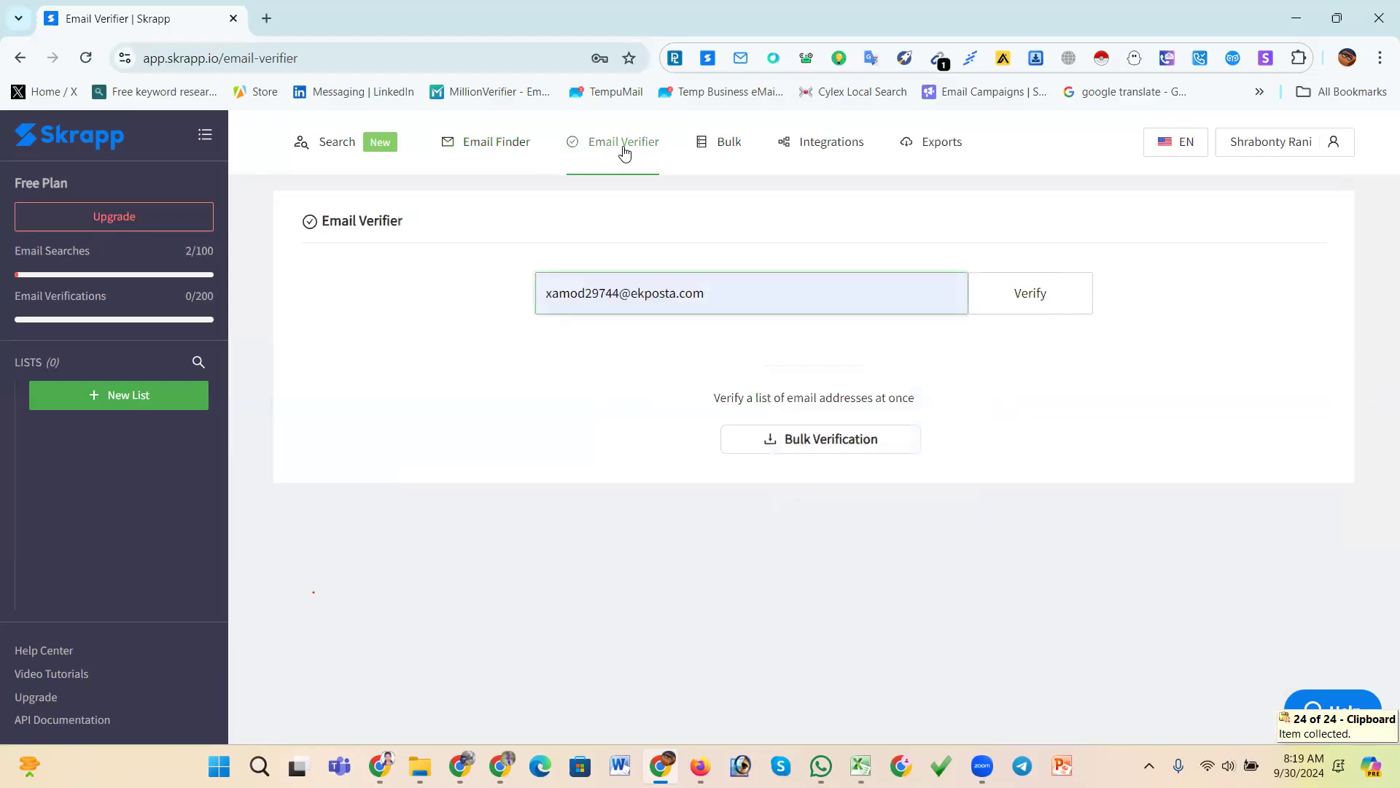
left_click_drag(725, 293, 515, 303)
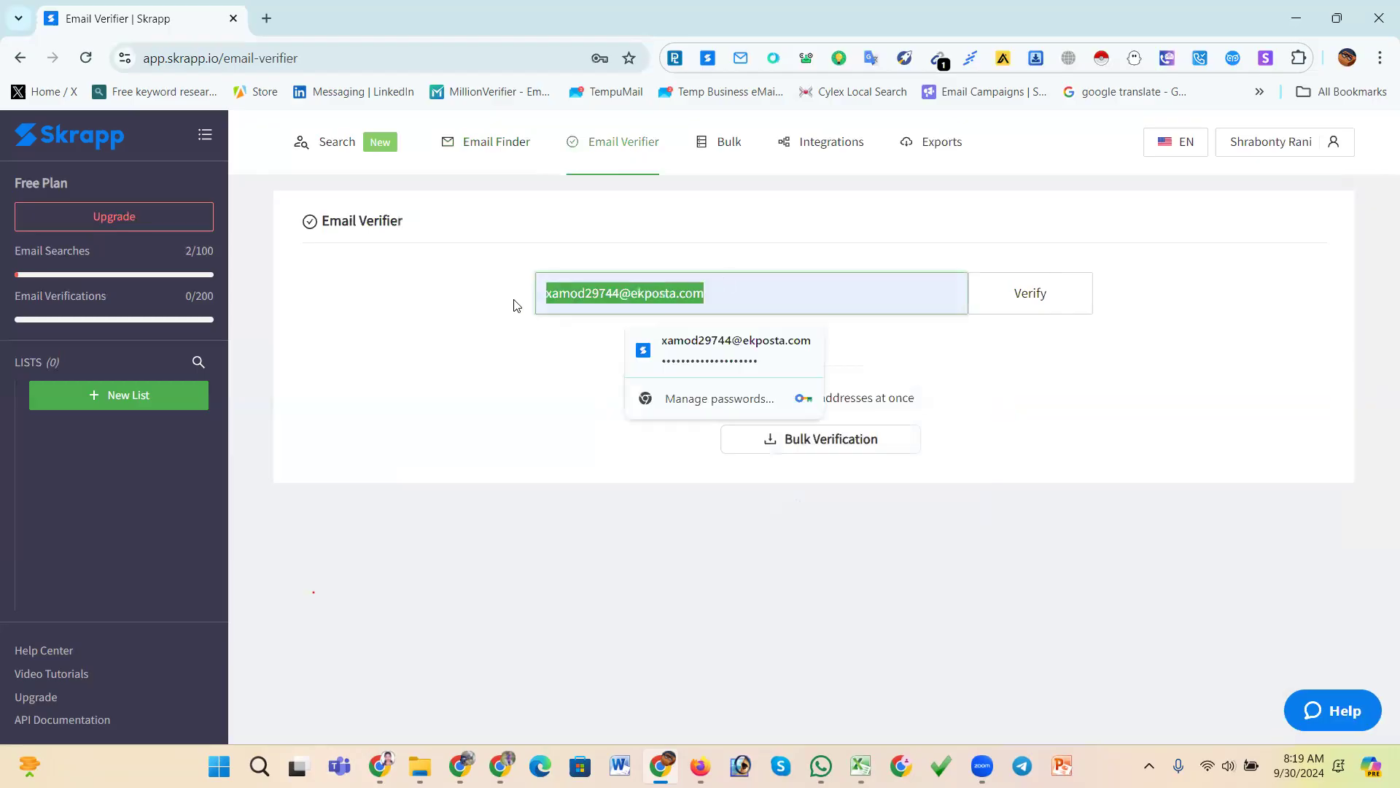
key("ctrl+v")
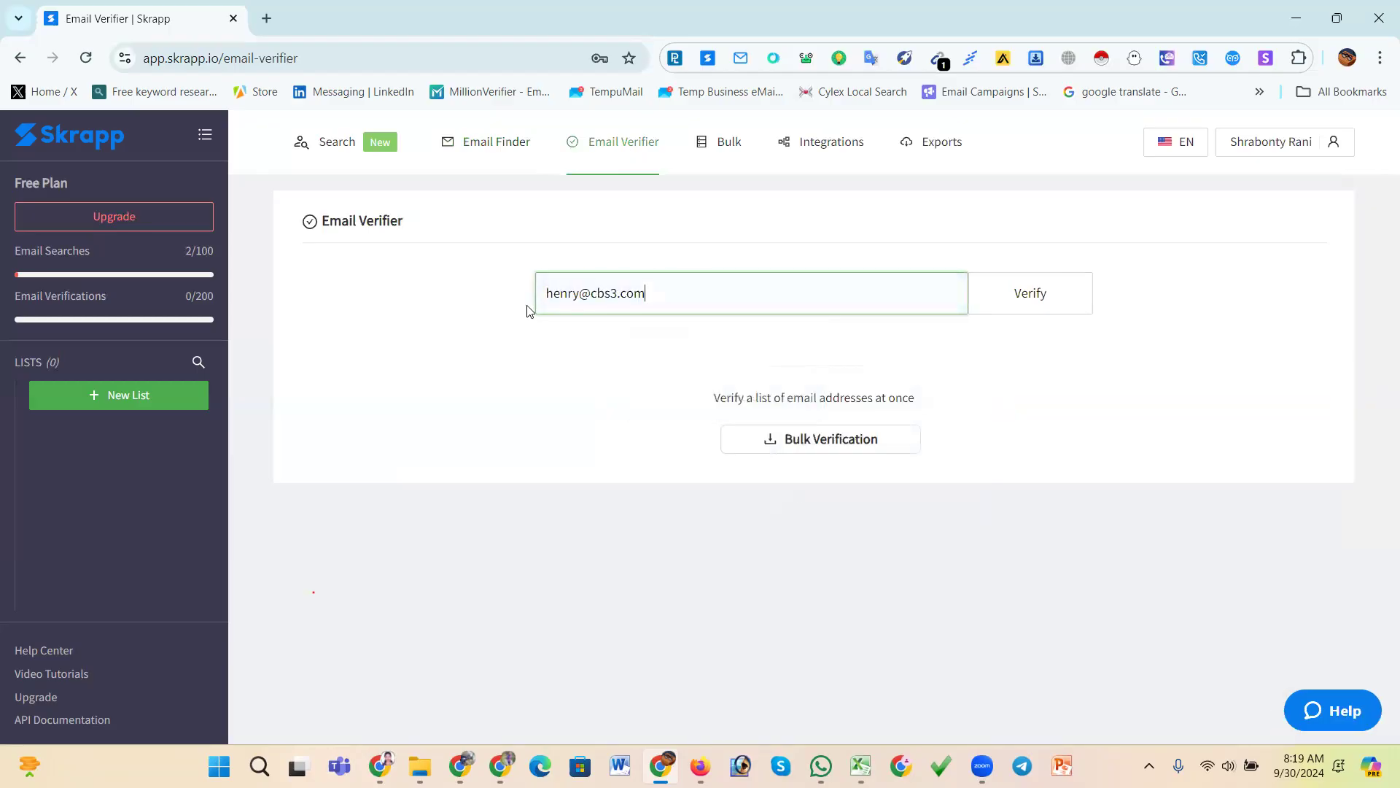
left_click(1032, 300)
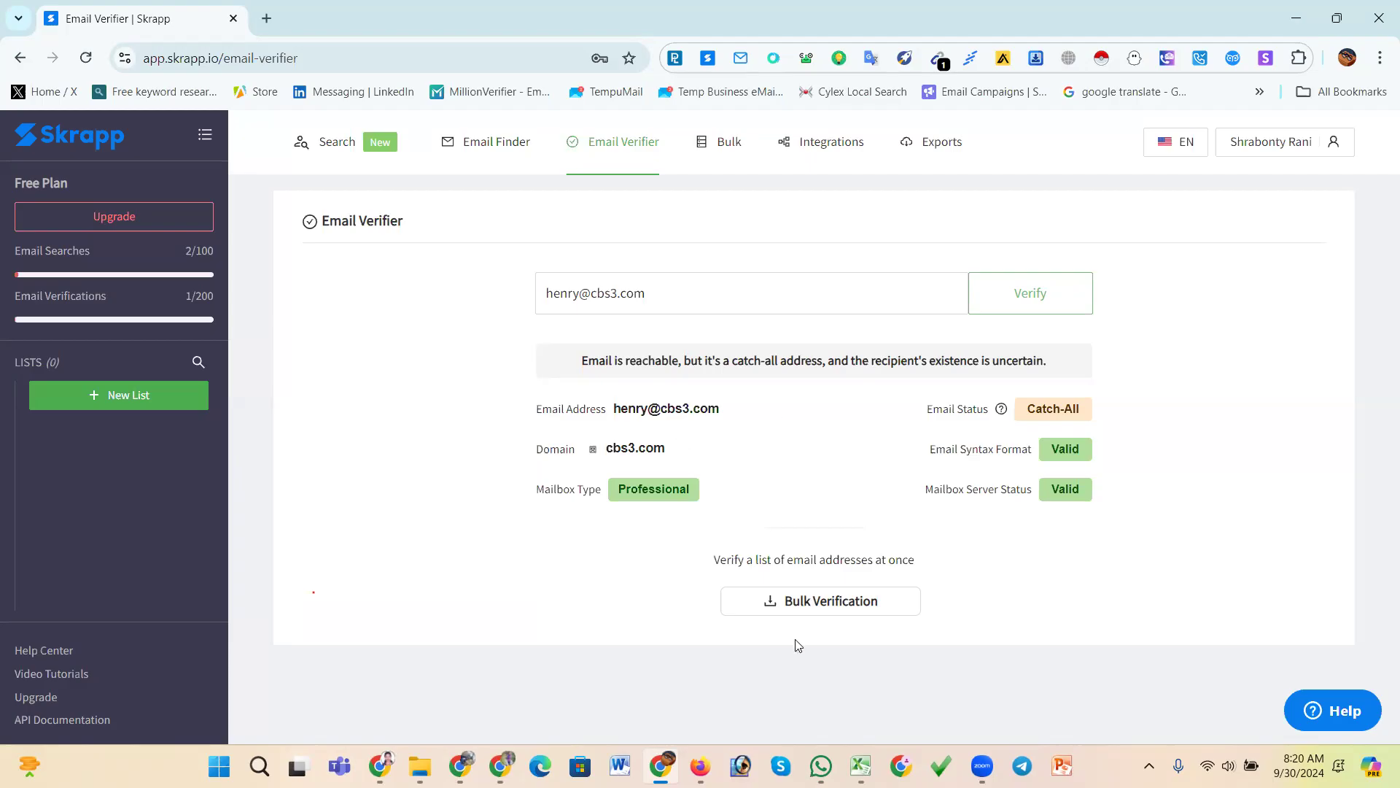
- Copy the row 5 lead's email address from cell E5 of Book6 into the Email Verifier, verify it and check its email status
mouse_move(861, 766)
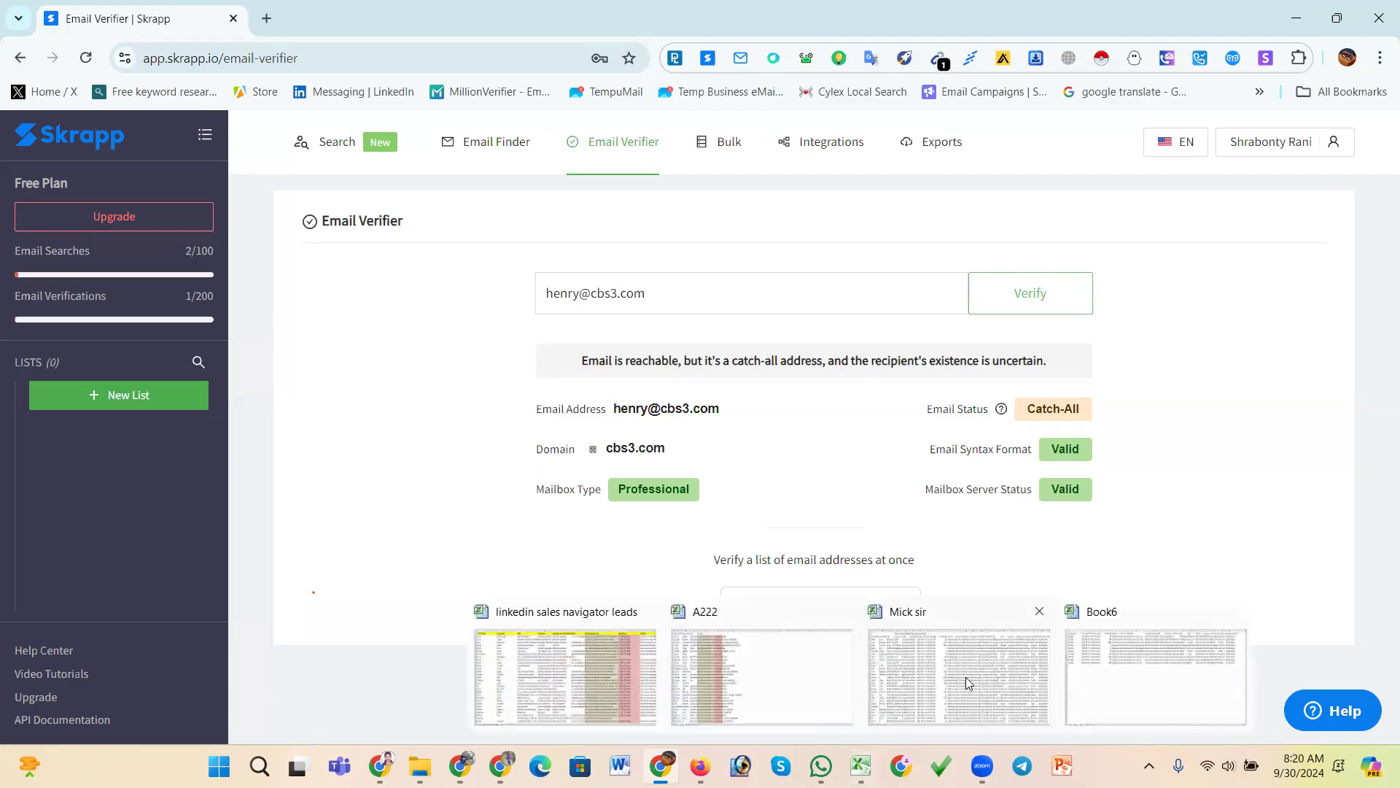
left_click(1140, 658)
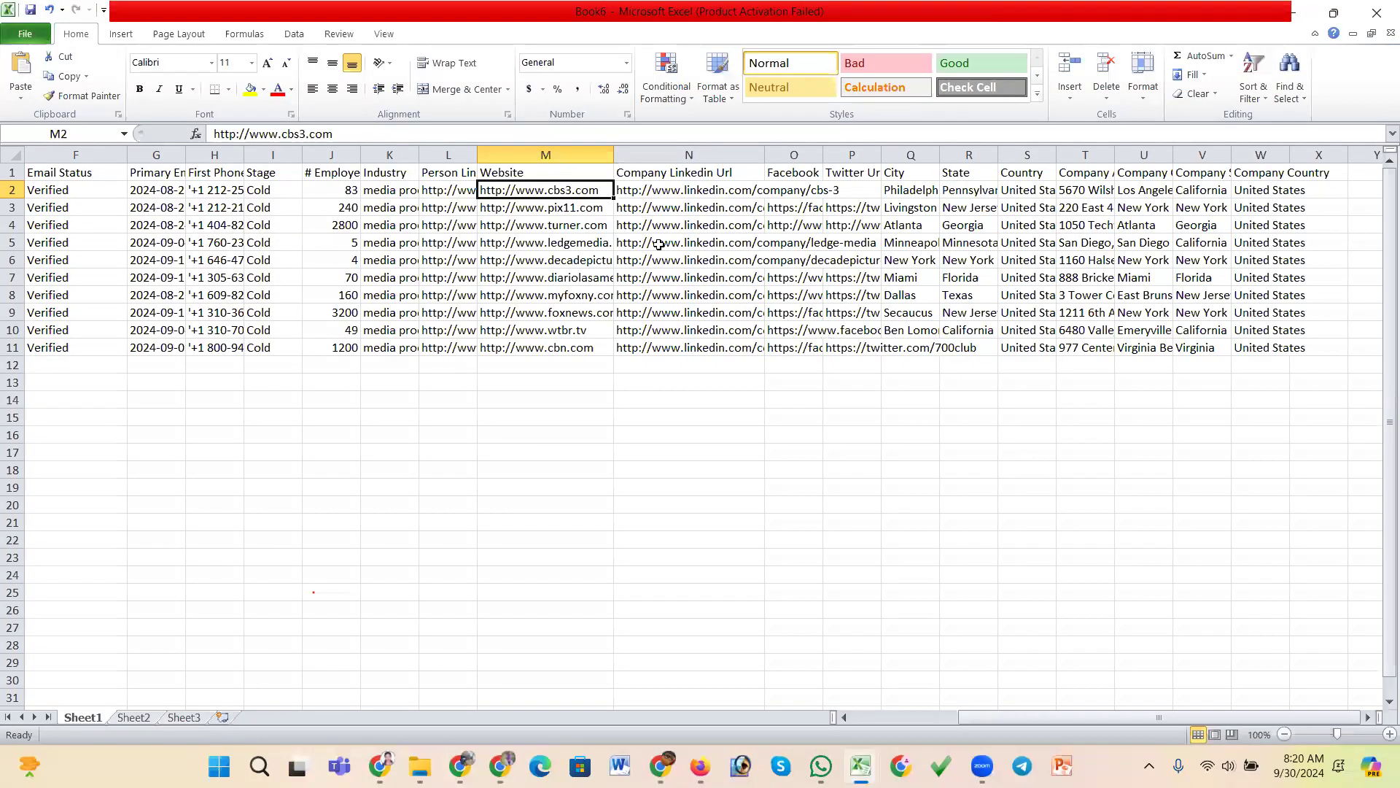
scroll(470, 246, "left", 3)
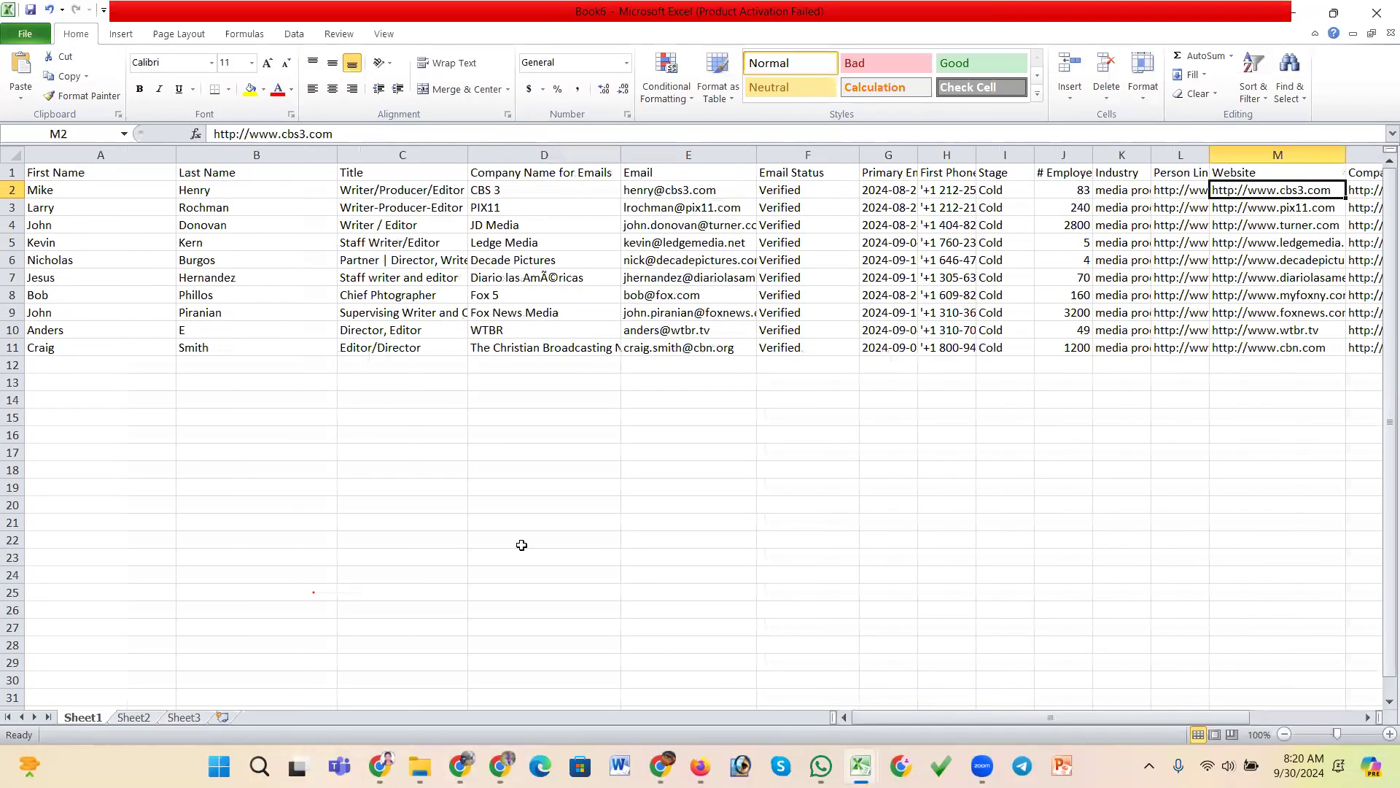
left_click(696, 248)
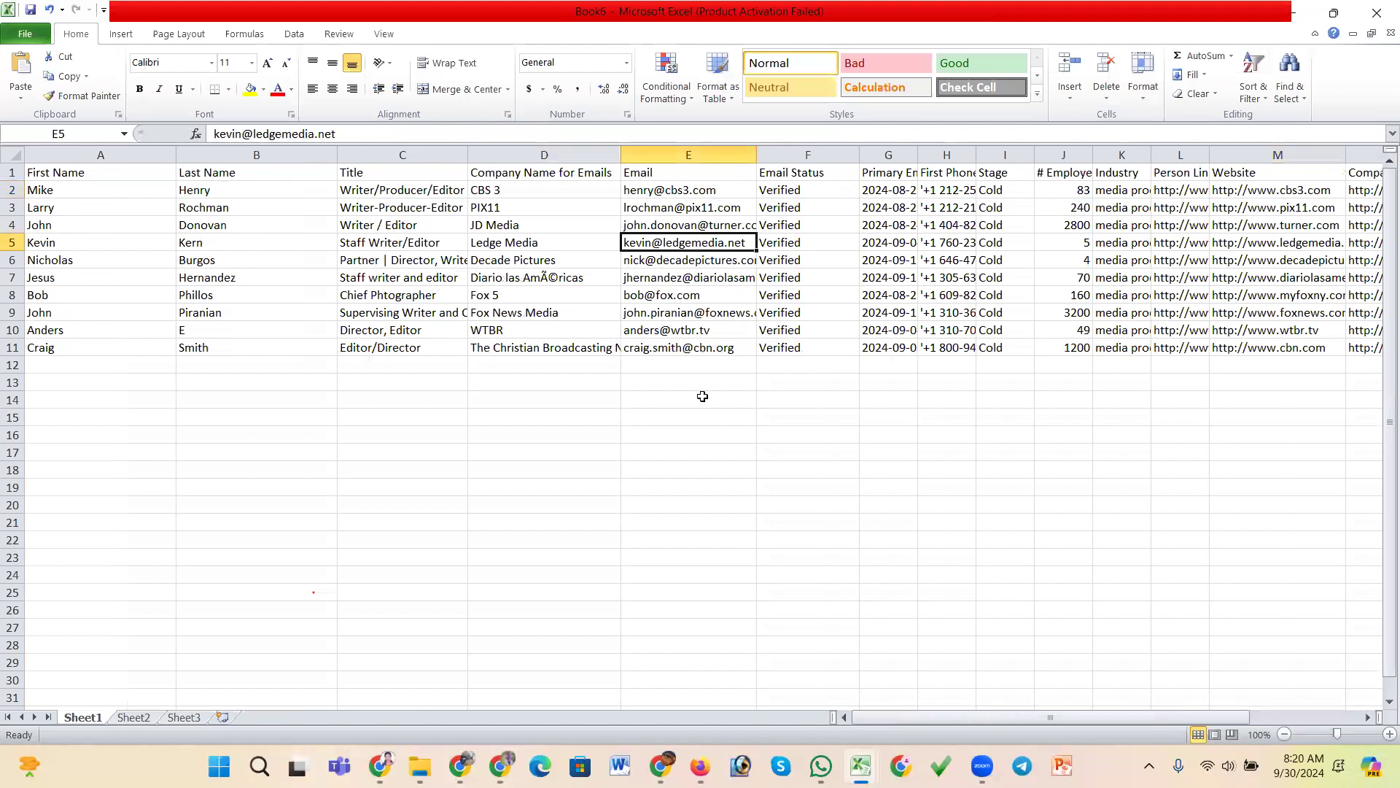
key("ctrl+c")
mouse_move(822, 765)
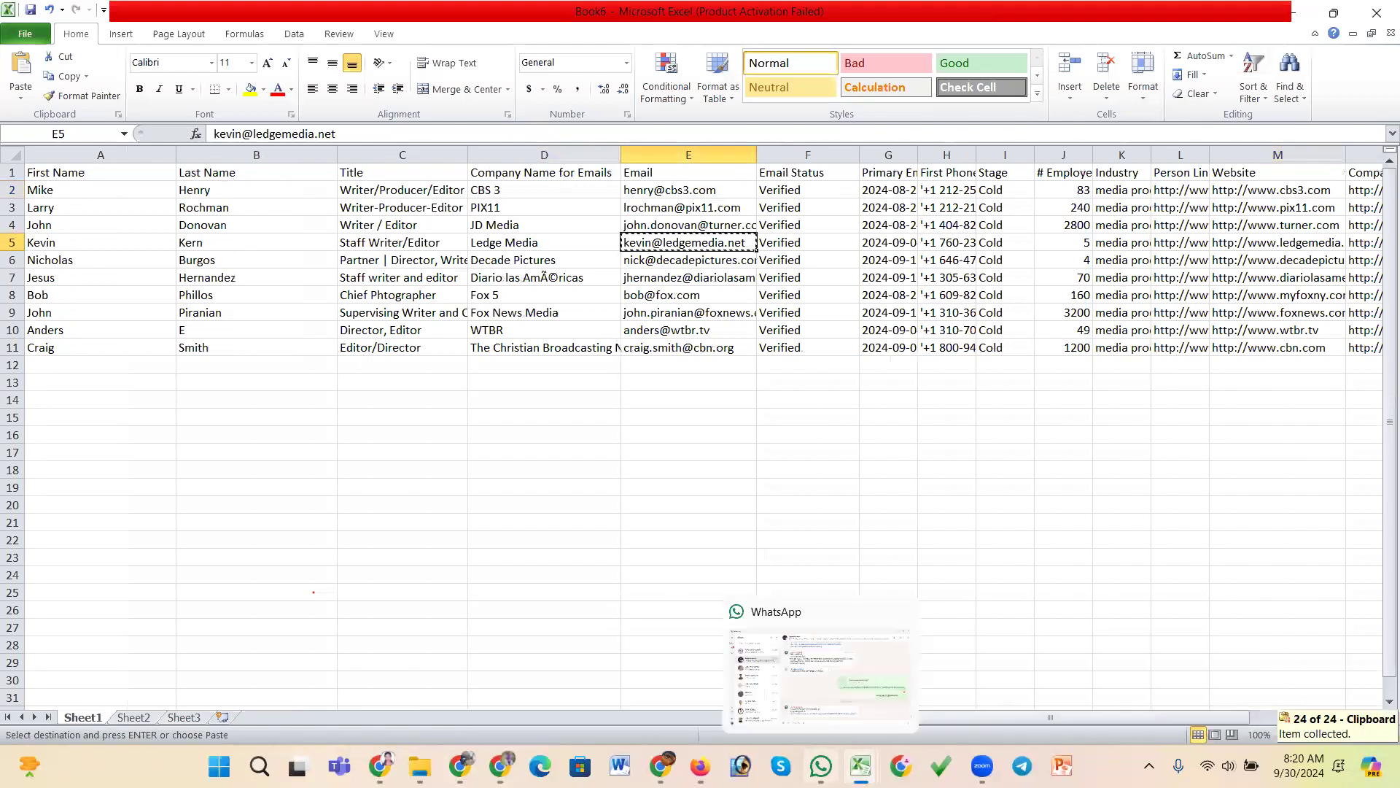
left_click(661, 766)
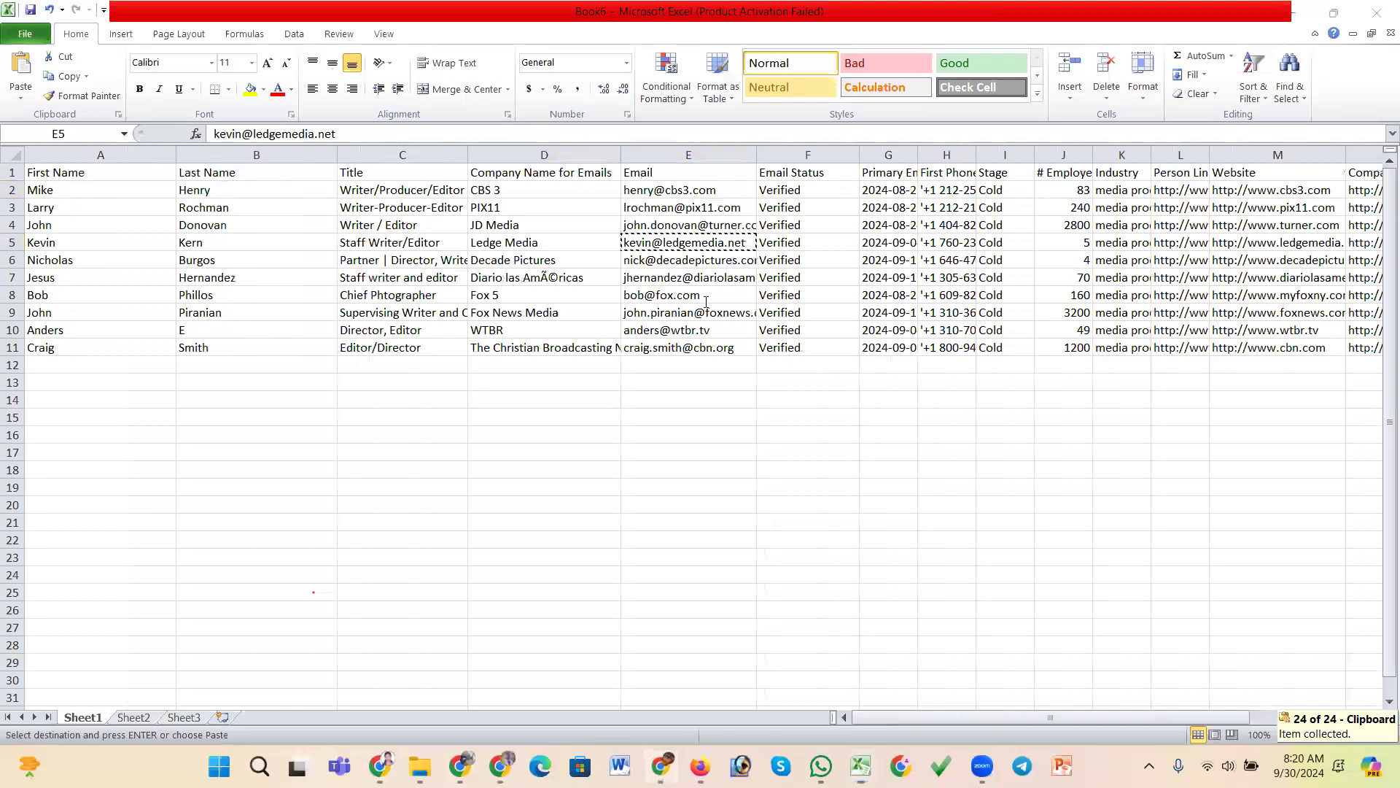
key("ctrl+v")
key("Return")
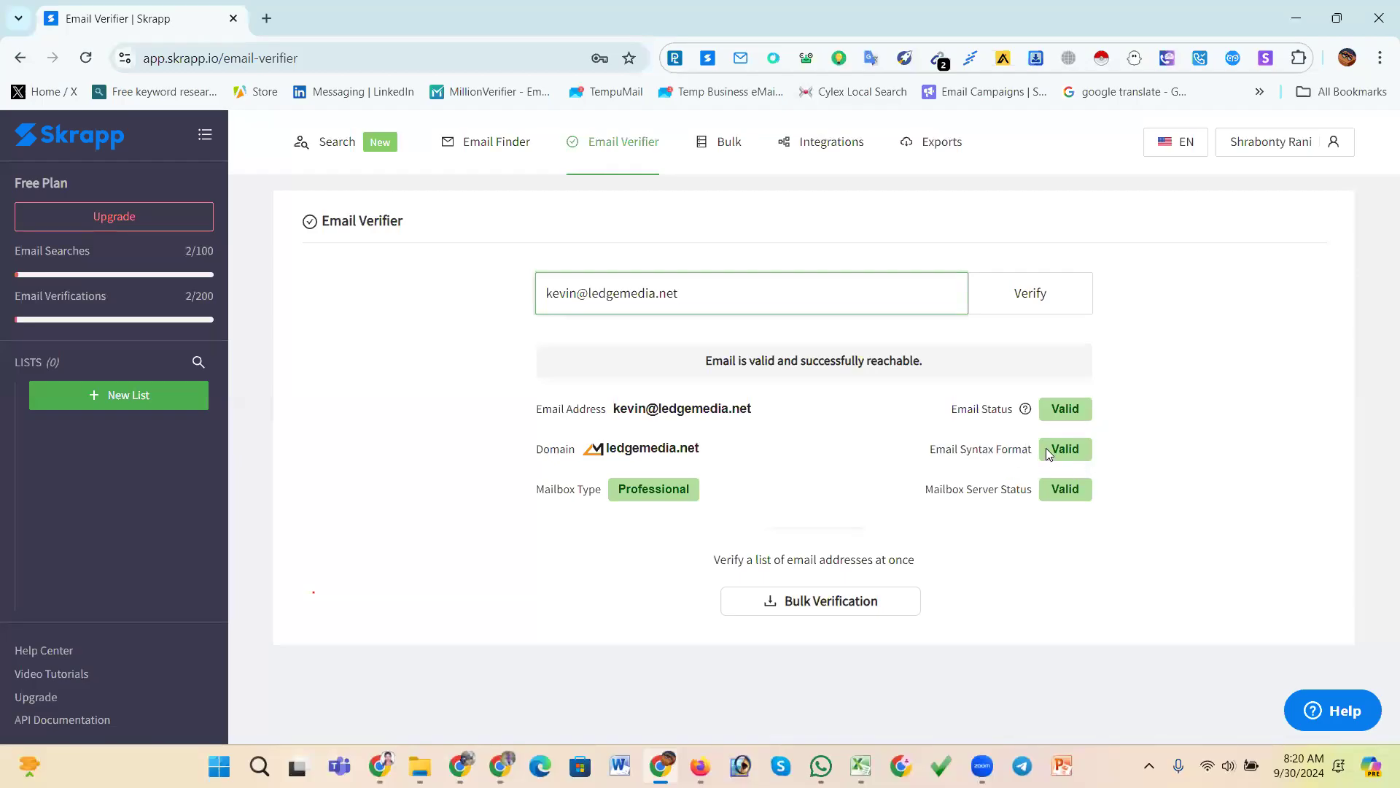
left_click(1097, 407)
left_click_drag(1059, 406, 1040, 402)
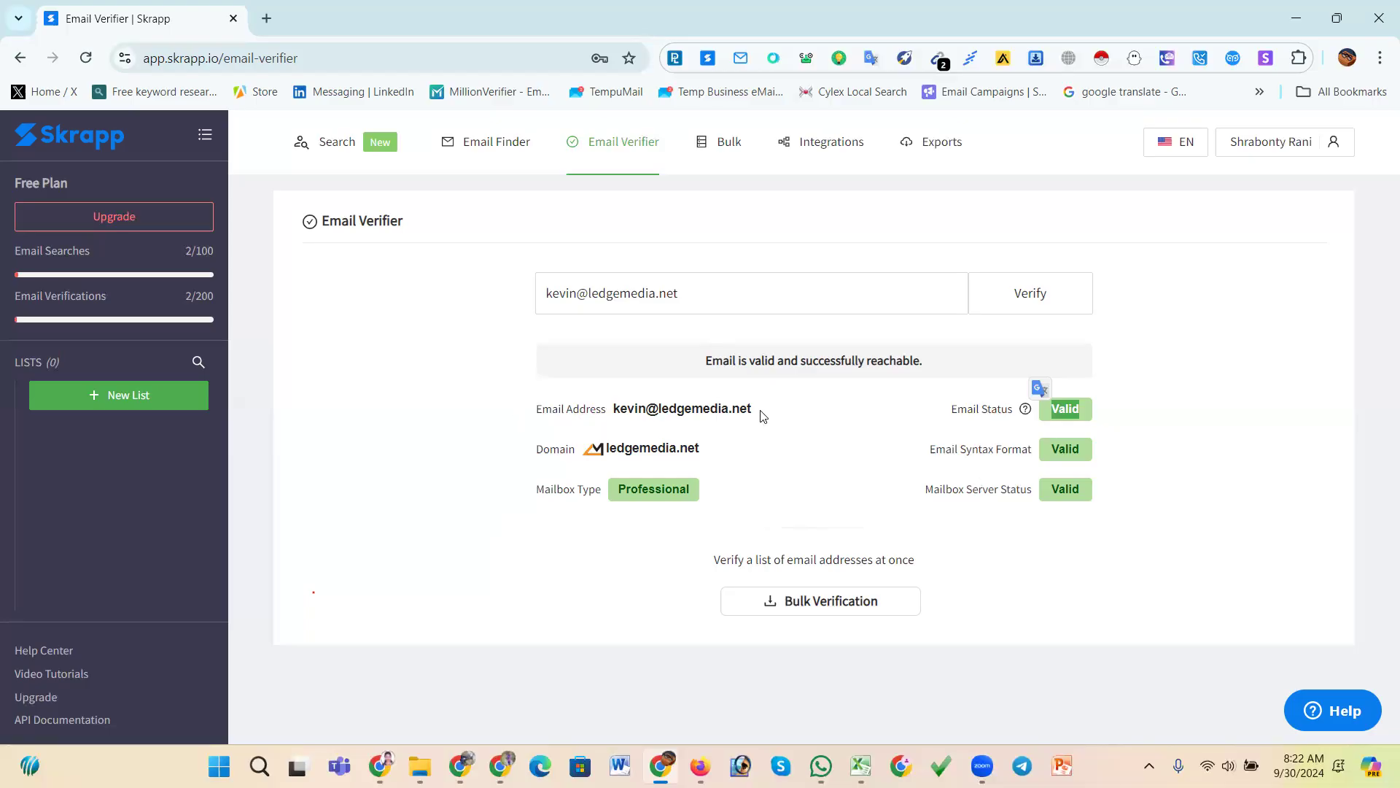
left_click(698, 293)
left_click(710, 298)
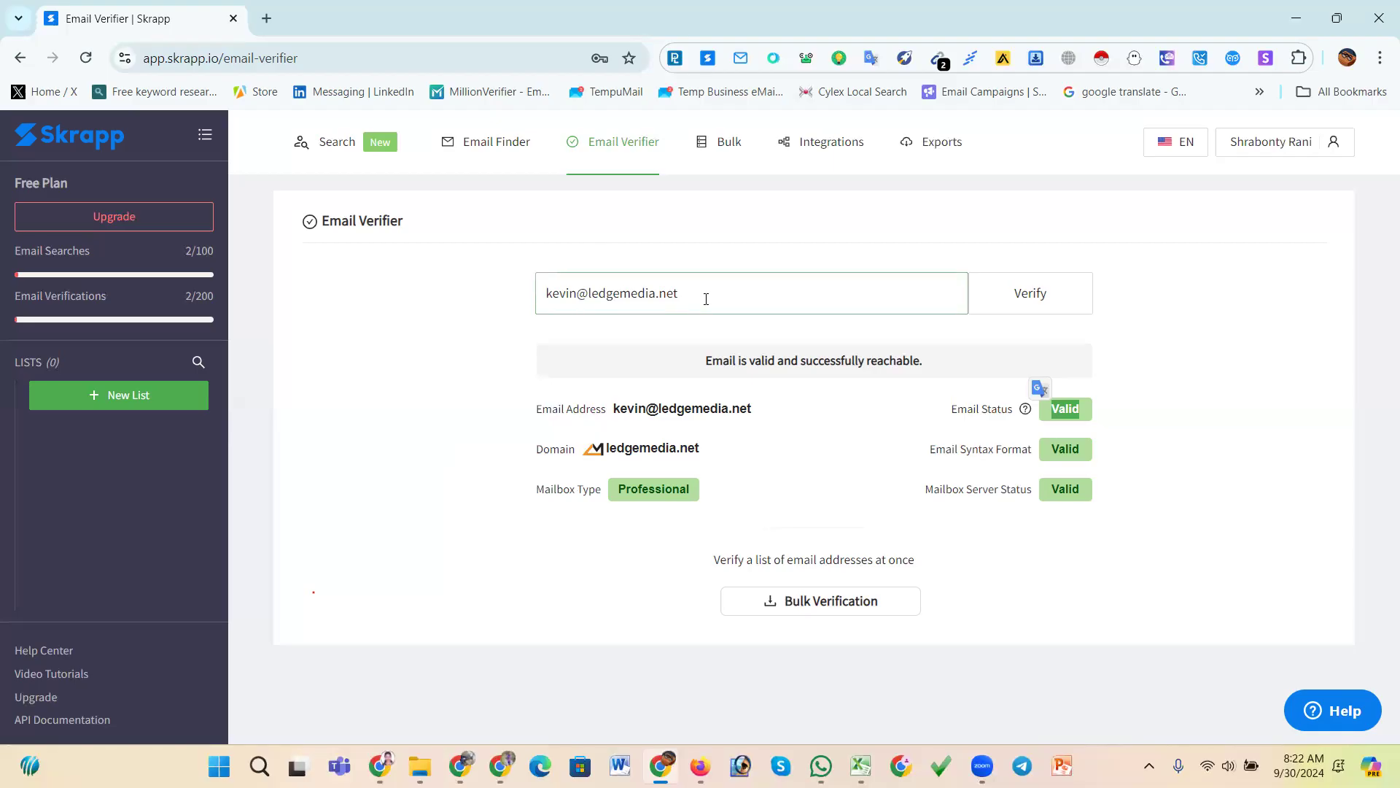
left_click(1126, 409)
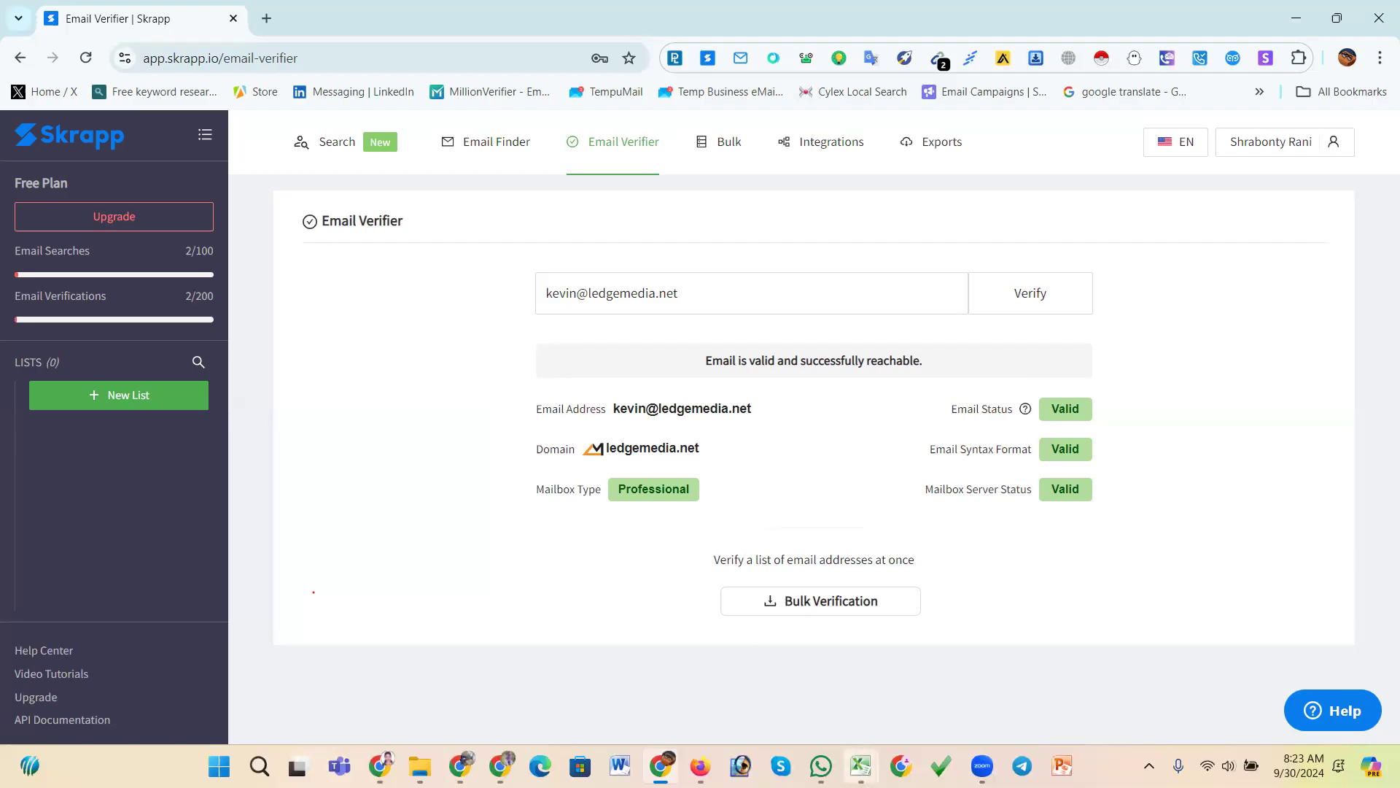
mouse_move(860, 766)
left_click(1079, 680)
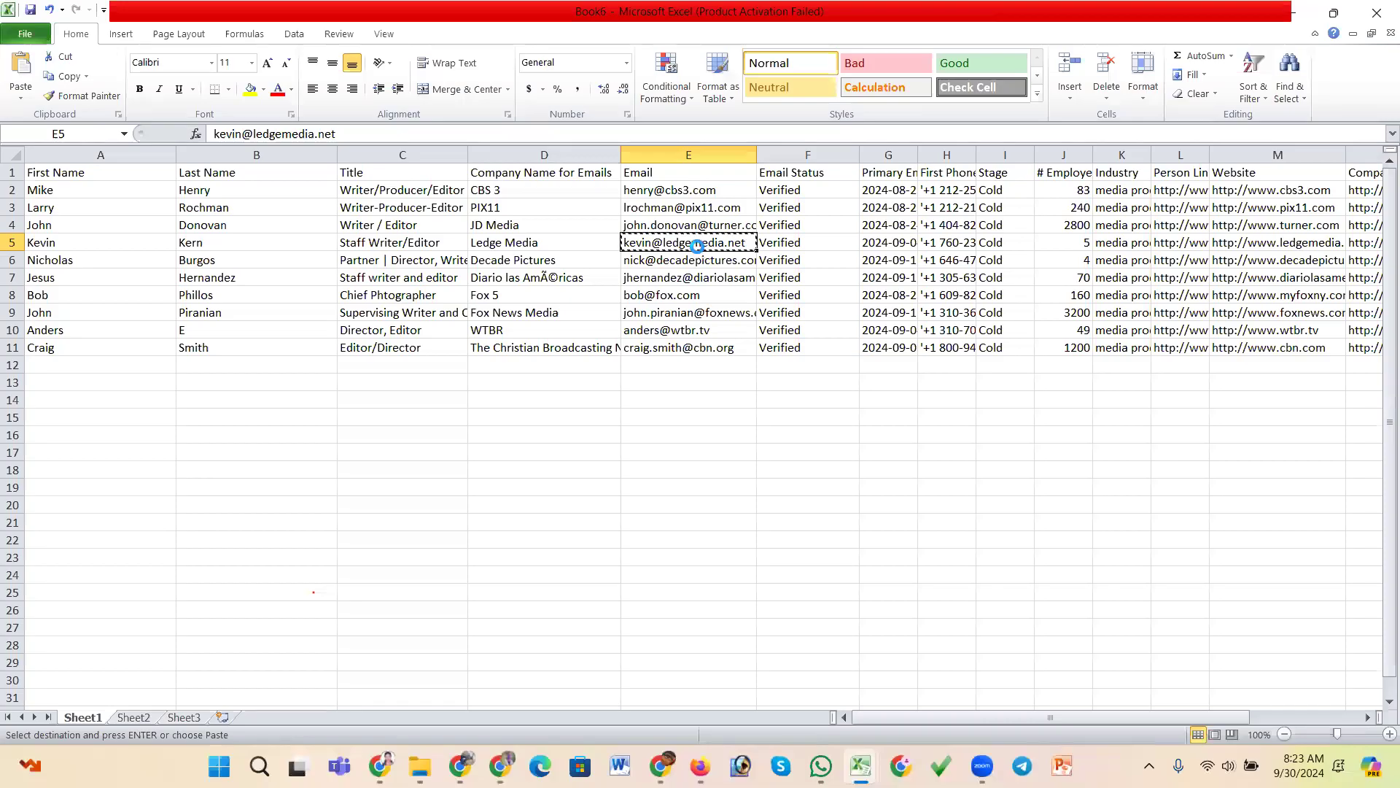
mouse_move(861, 766)
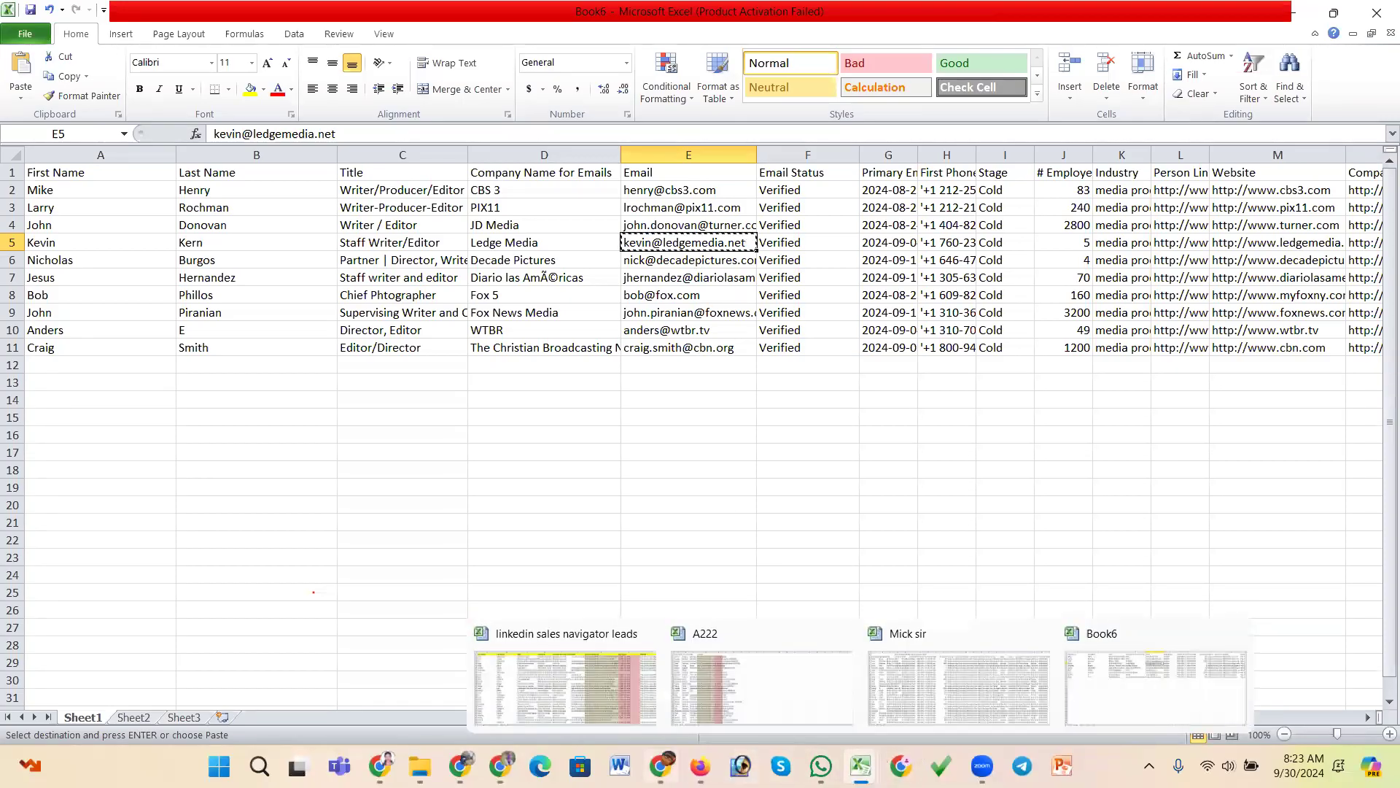
key("alt+Tab")
- Remove "di" from the domain of the Ledge Media address so it reads ledgemea.net, and try to verify the altered address
left_click(654, 291)
key("BackSpace")
key("BackSpace")
left_click(1029, 308)
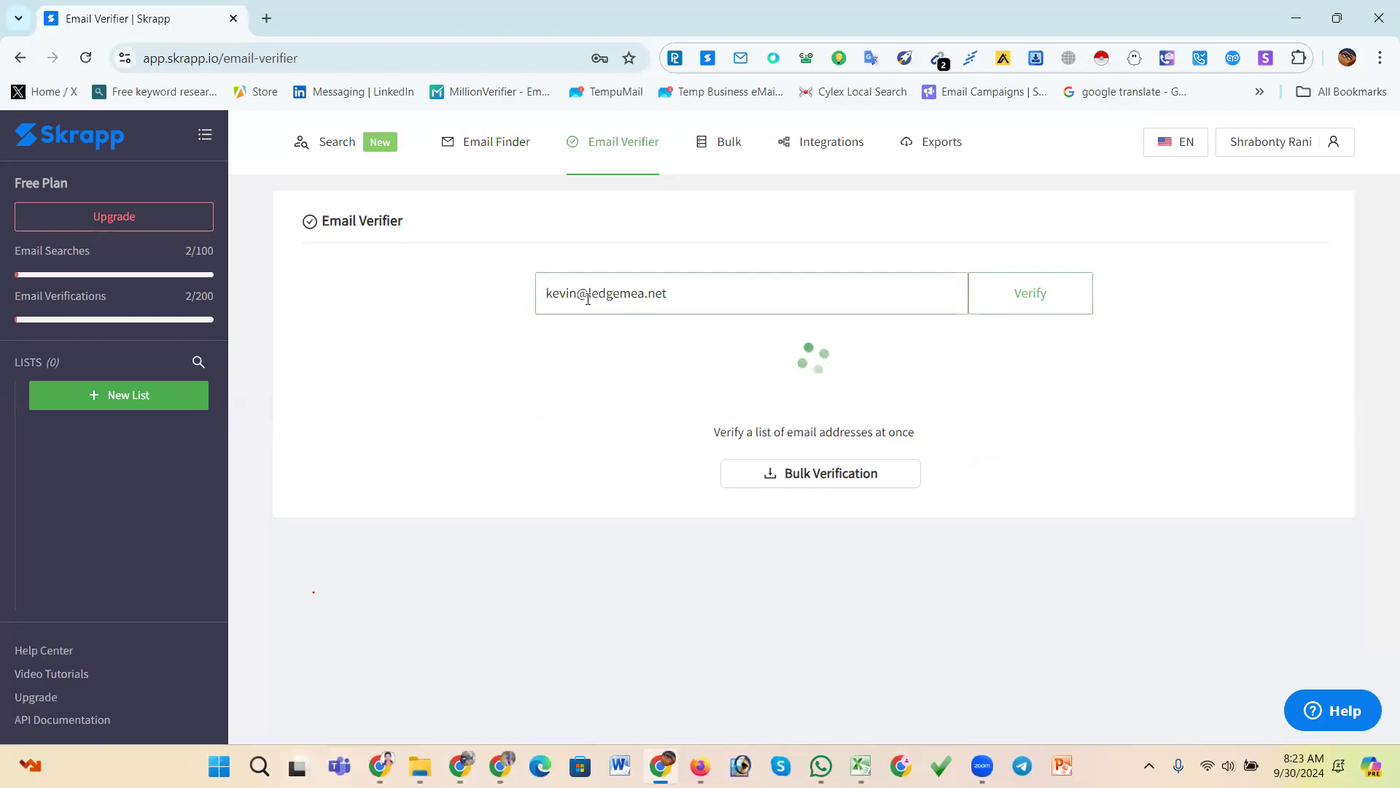
- Replace the altered address with the copied Ledge Media email address, try to verify it again and reload the Email Verifier
left_click(675, 292)
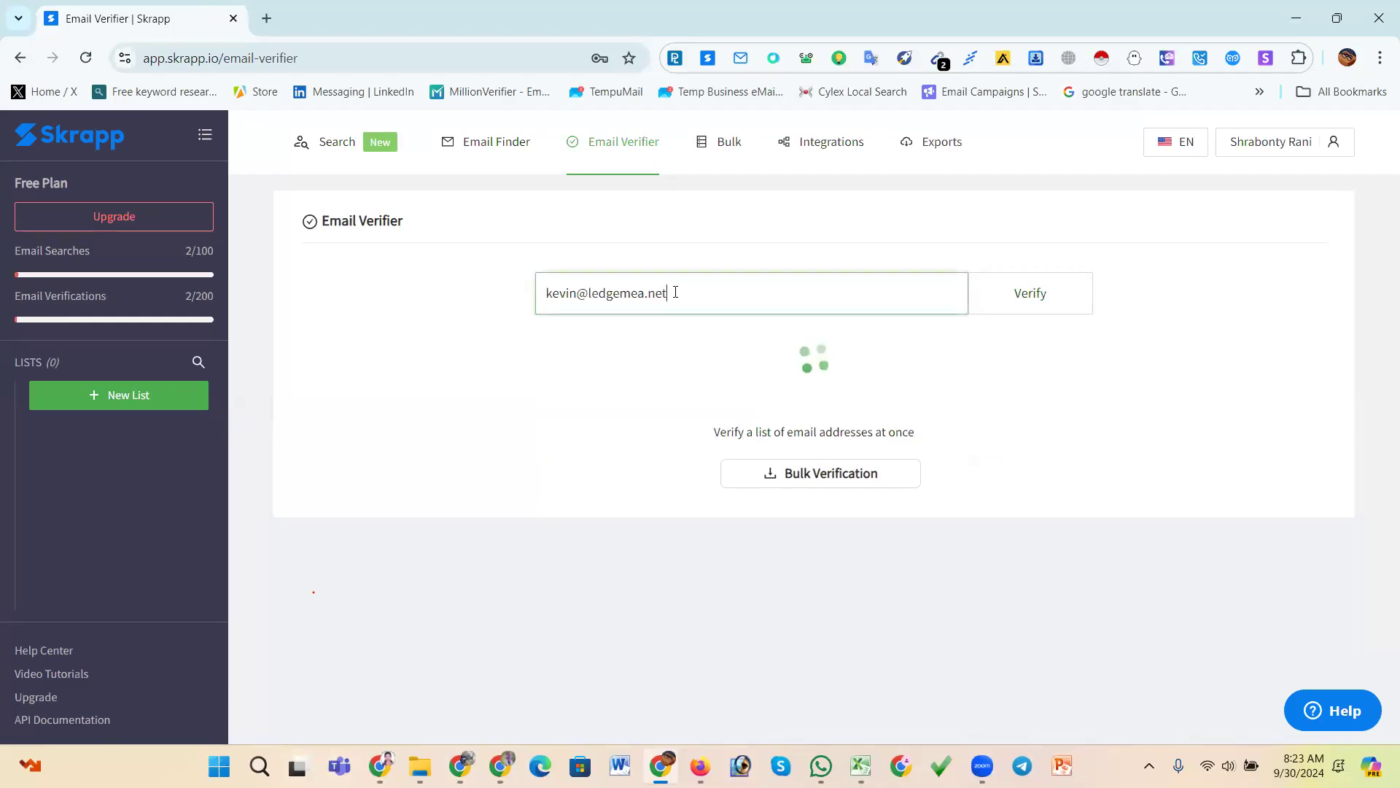
left_click_drag(675, 292, 508, 296)
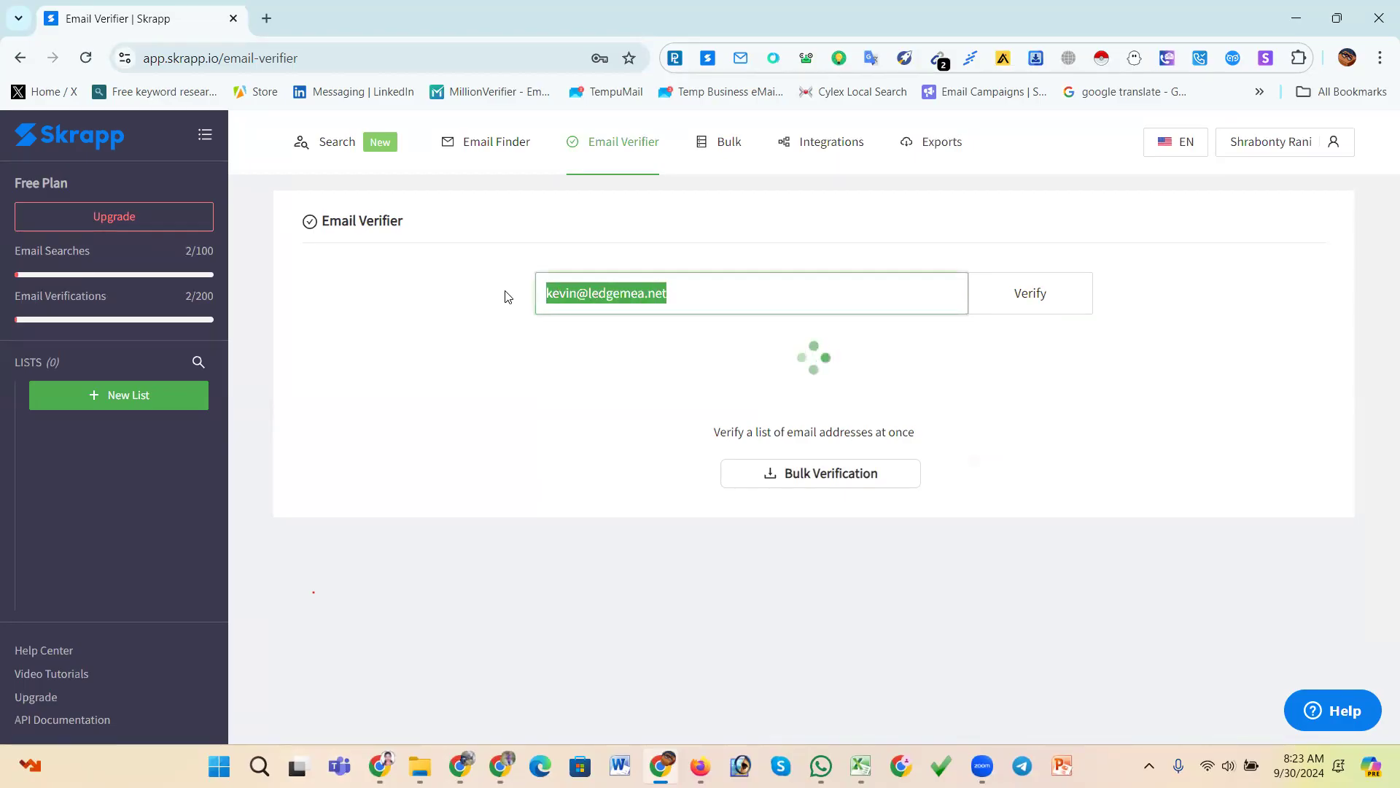
key("ctrl+v")
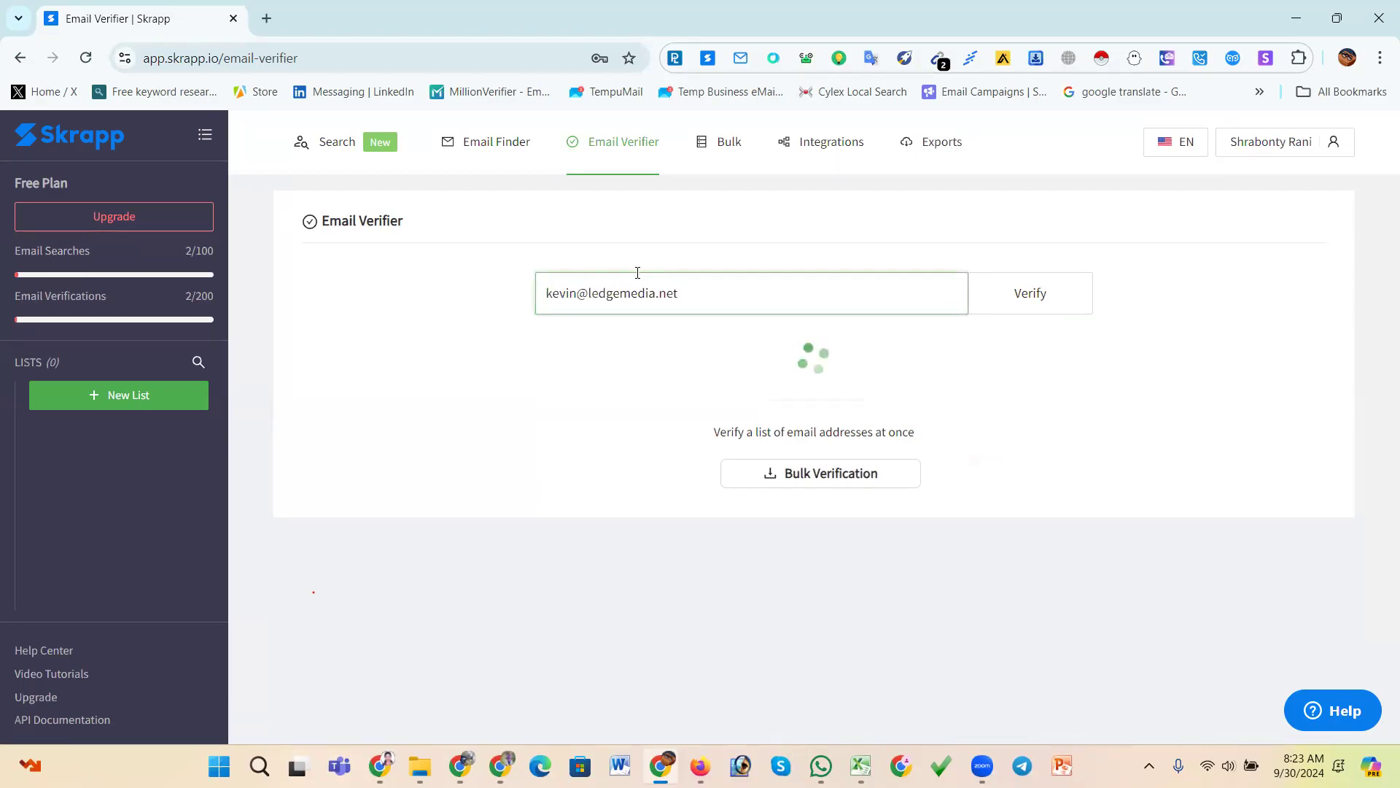
left_click(1016, 294)
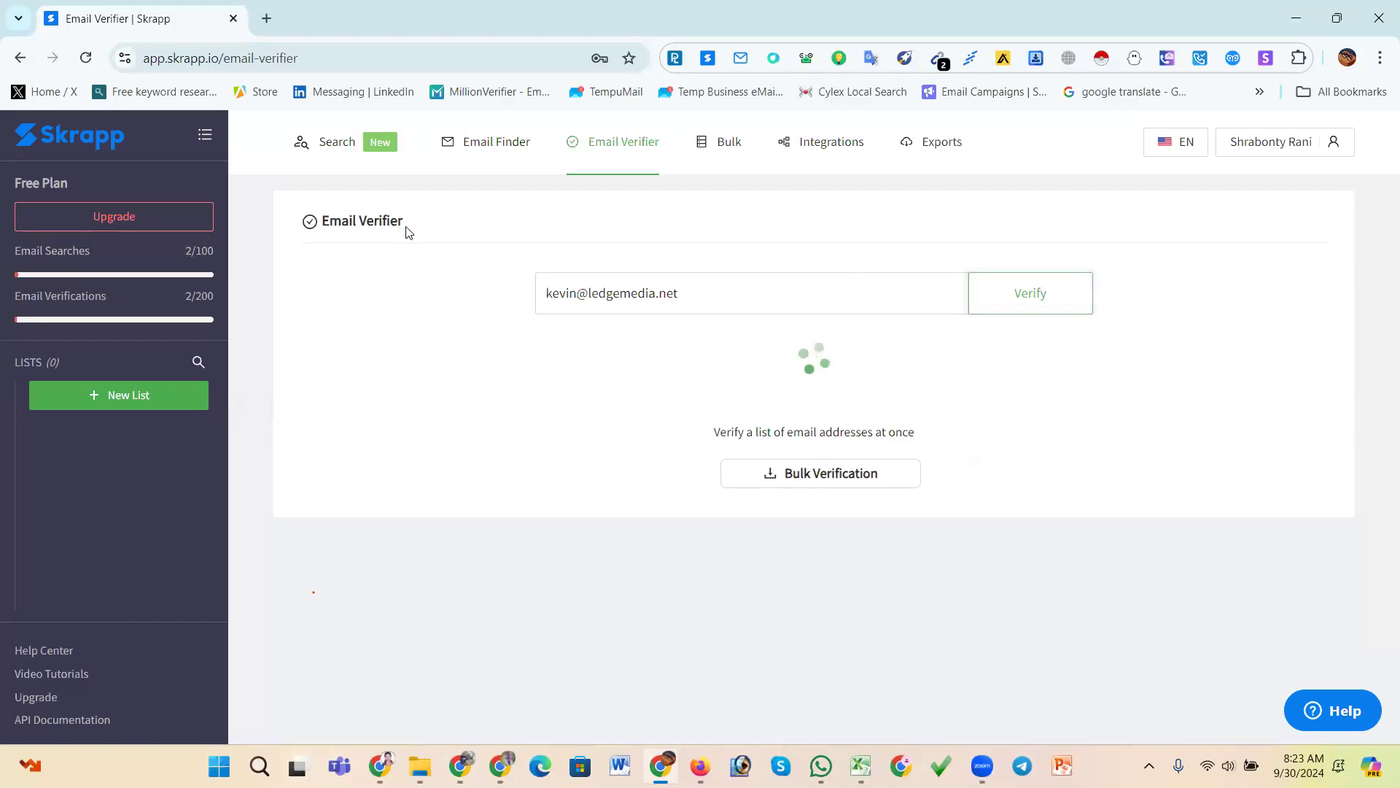
left_click(86, 61)
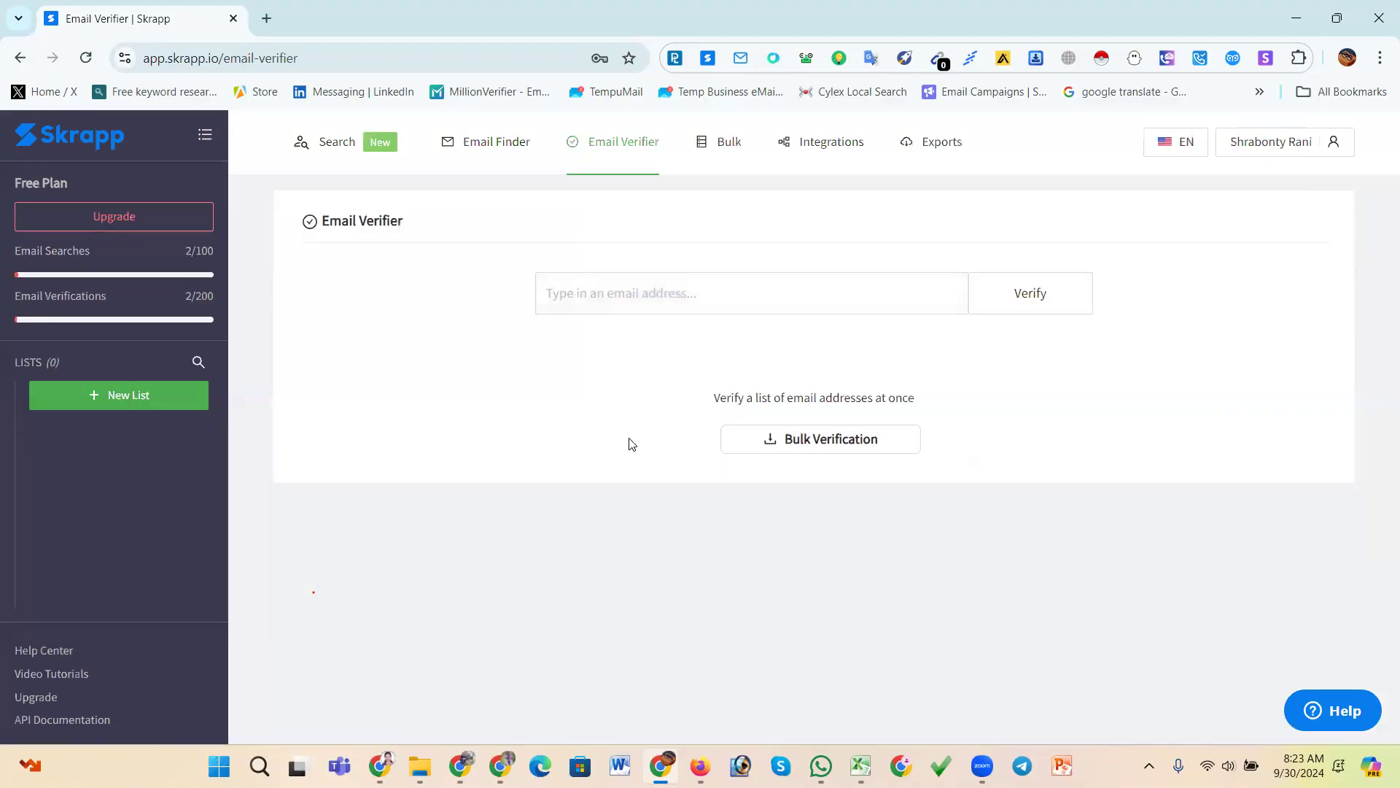
- Enter the copied Ledge Media email address in the Email Verifier, shorten its domain to ledgedia.net and verify the altered address
left_click(622, 298)
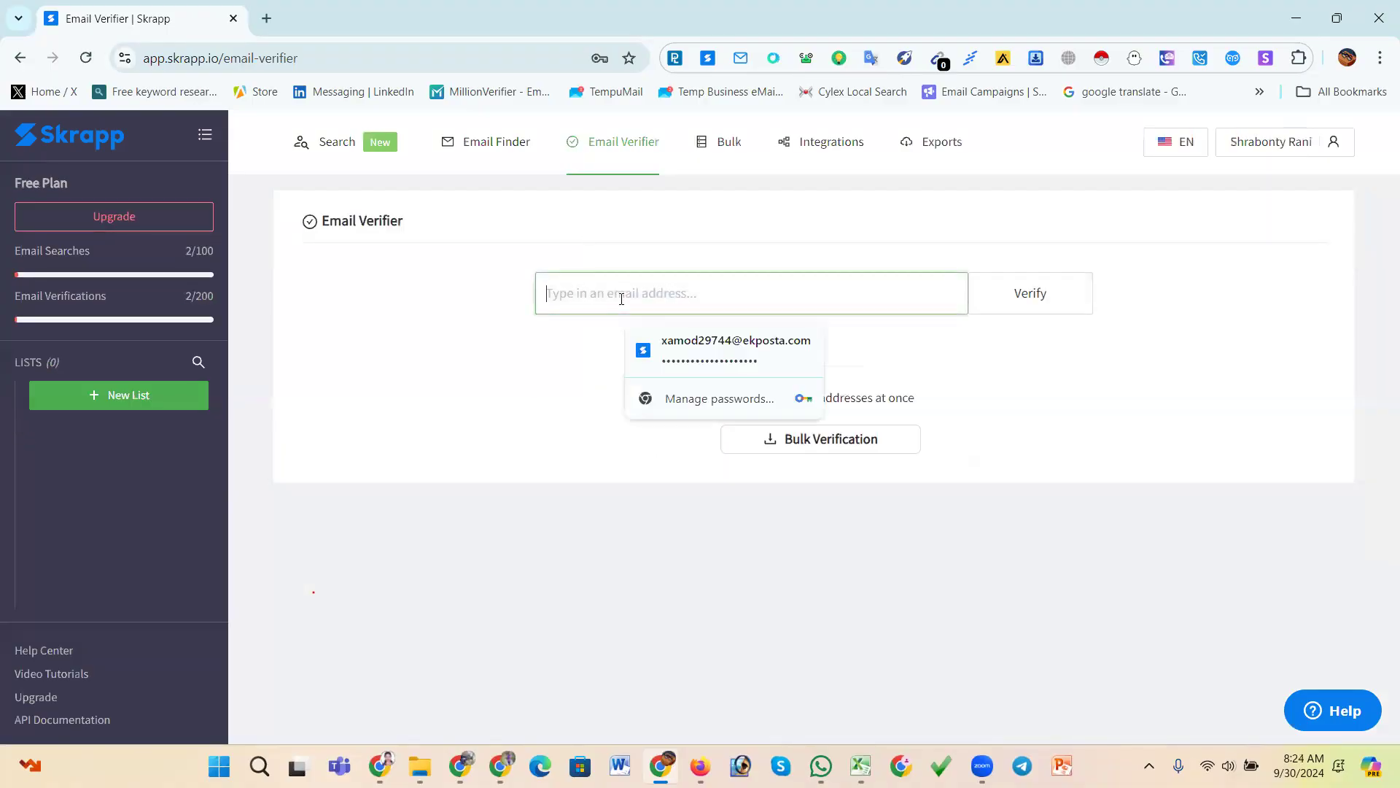
key("ctrl+v")
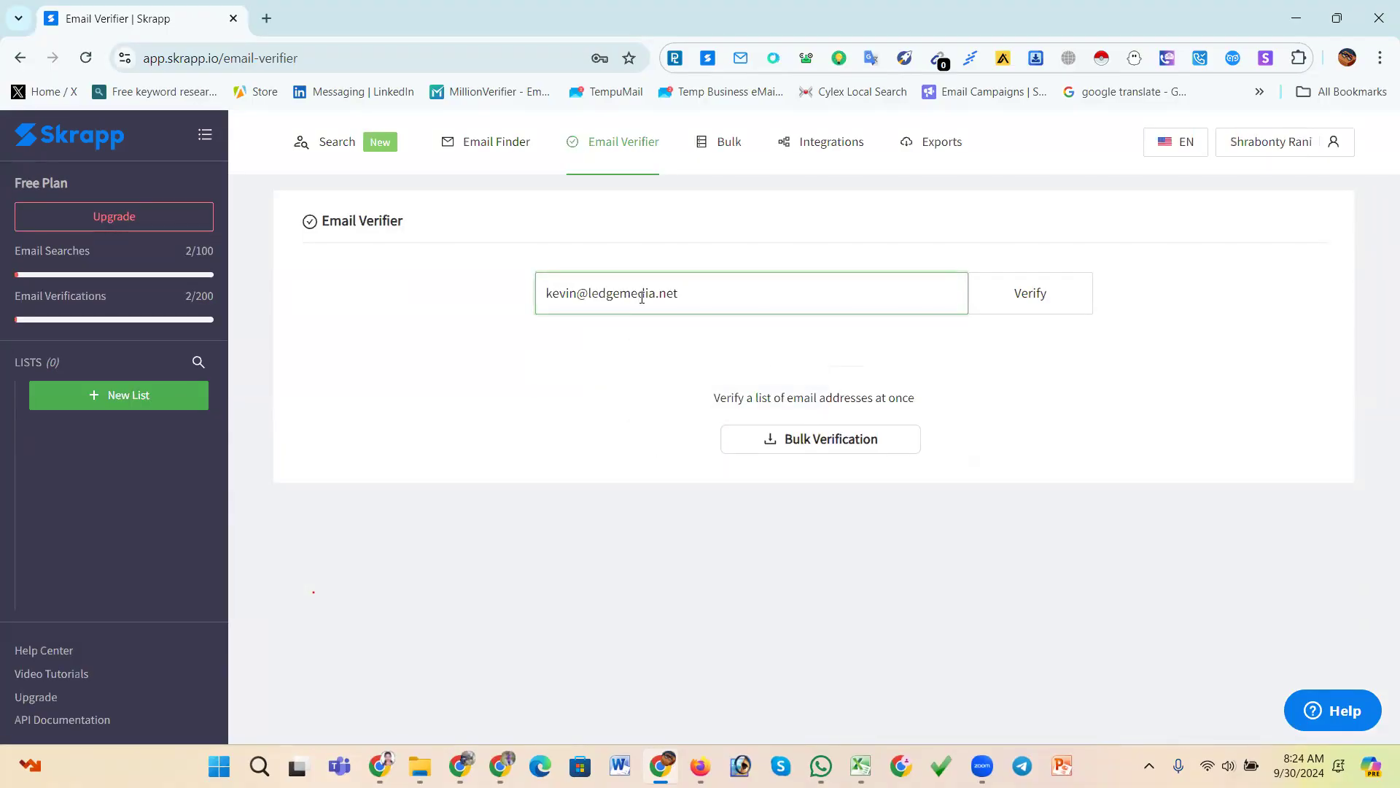
key("BackSpace")
key("BackSpace")
key("Return")
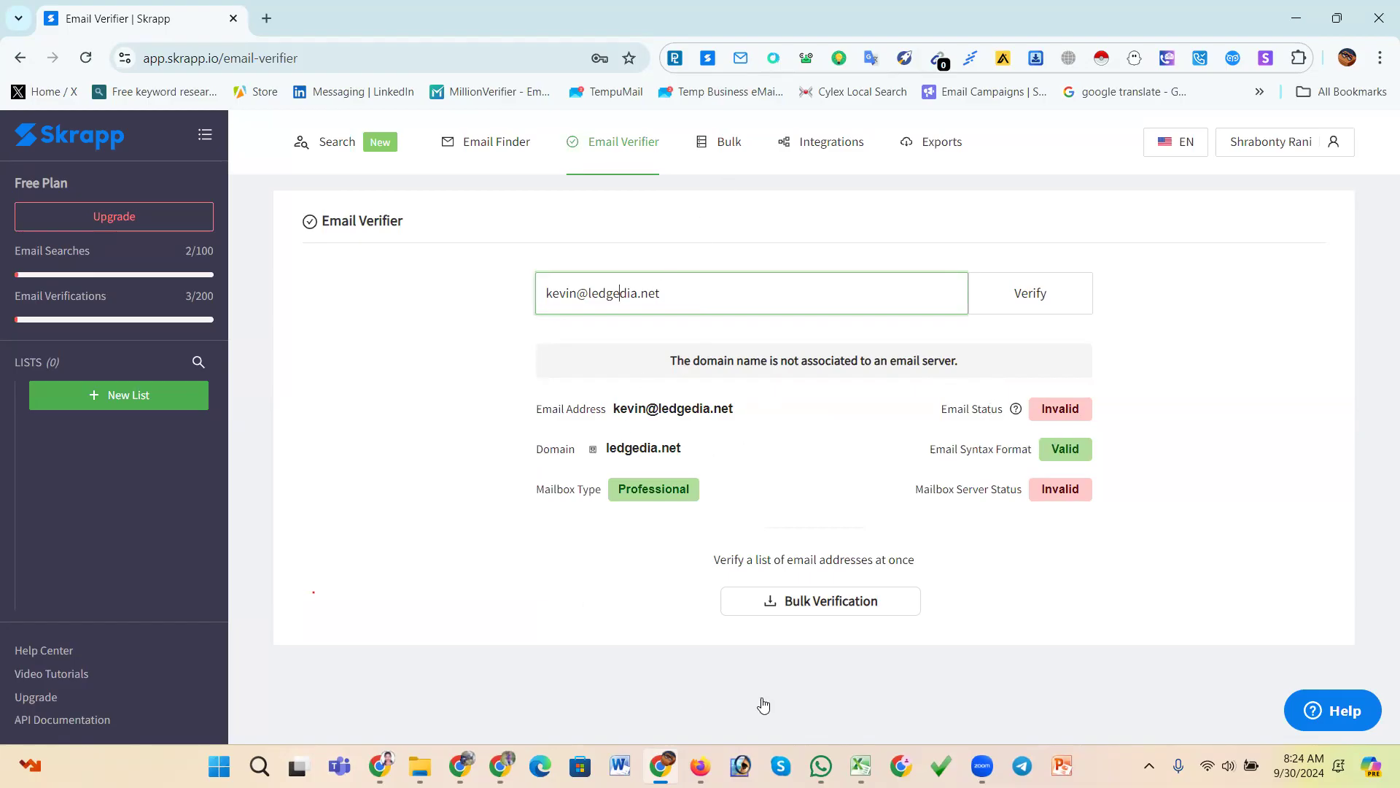
- View the task pages of the Bulk Email Finder and the Bulk Email Verifier
mouse_move(728, 146)
left_click(678, 312)
left_click(722, 143)
mouse_move(726, 145)
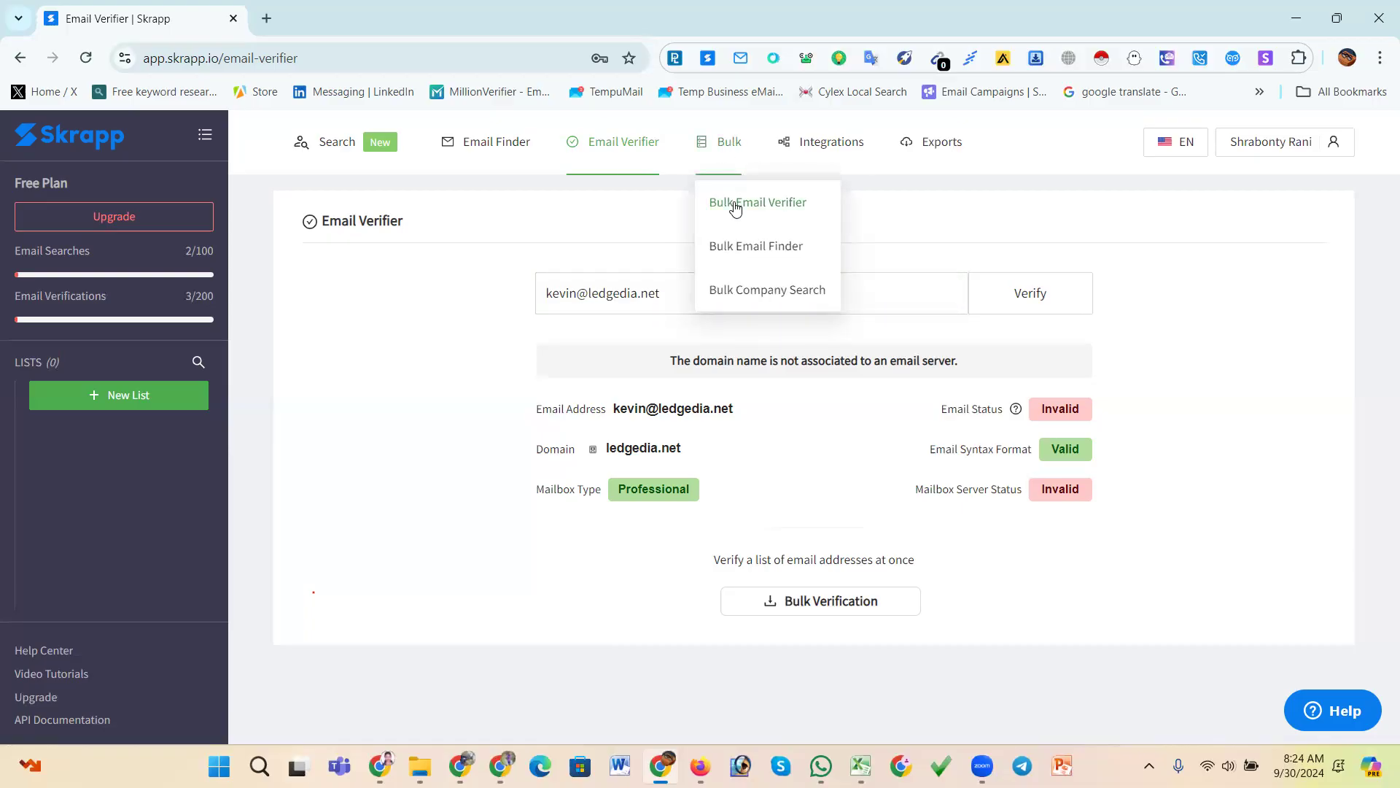
left_click(754, 252)
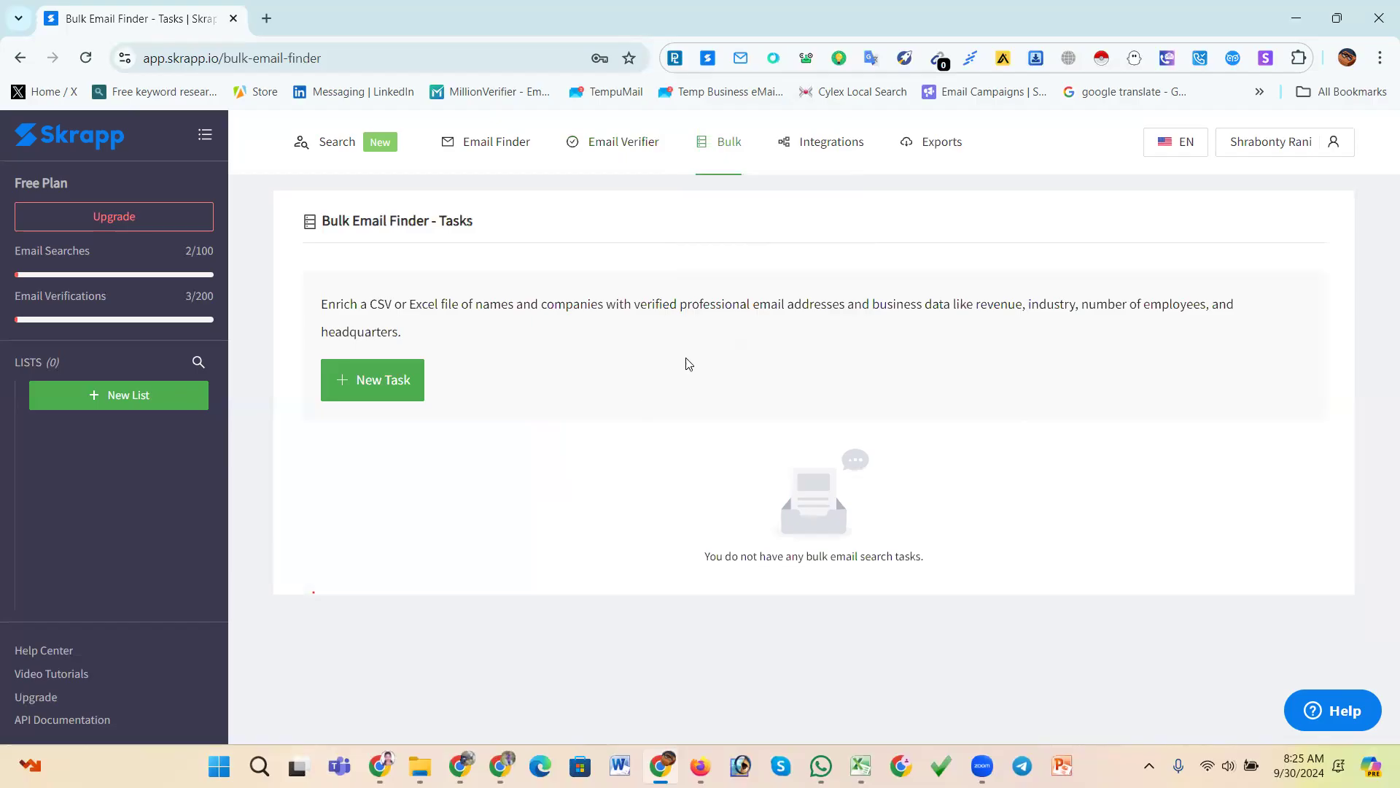
mouse_move(706, 144)
left_click(741, 208)
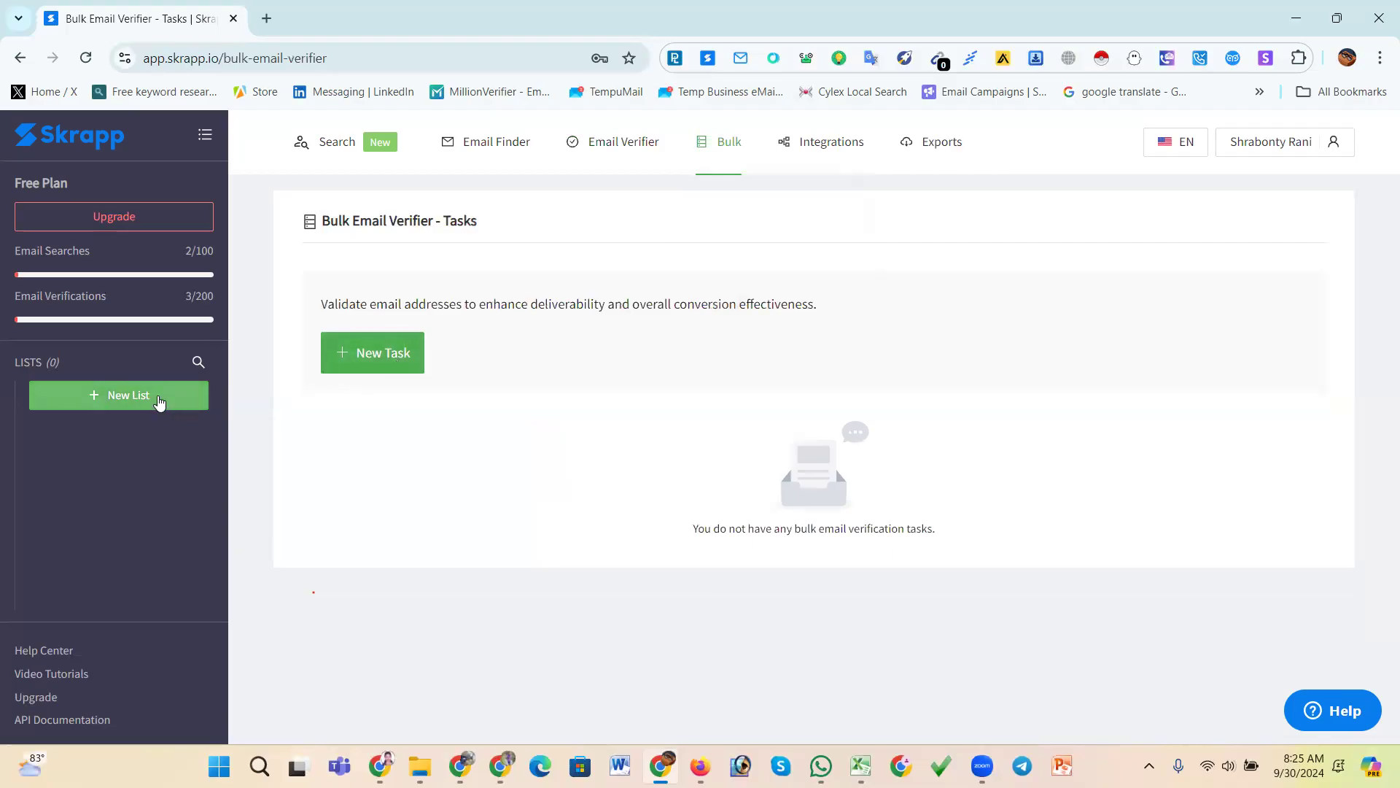
- Create a new list named Leads 101
left_click(162, 408)
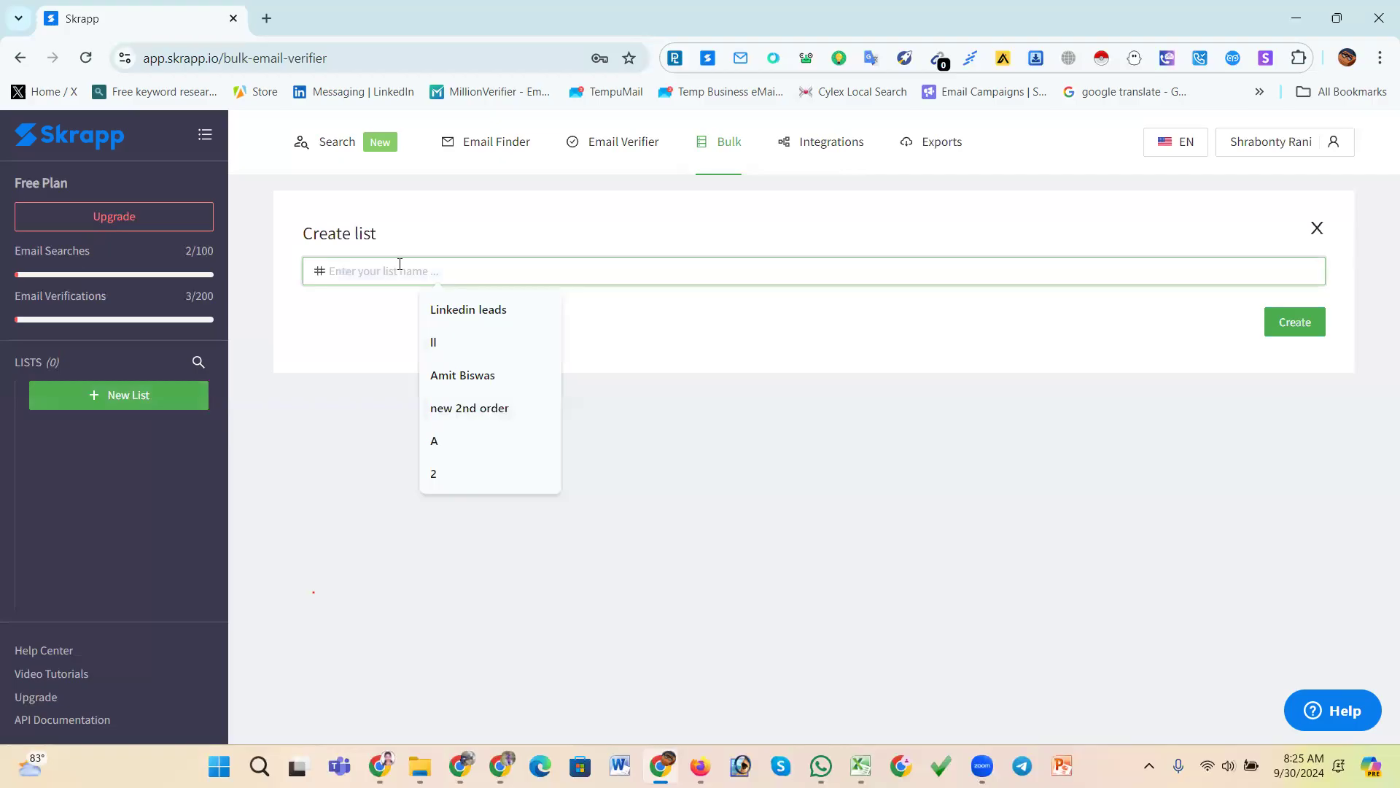
type("Le")
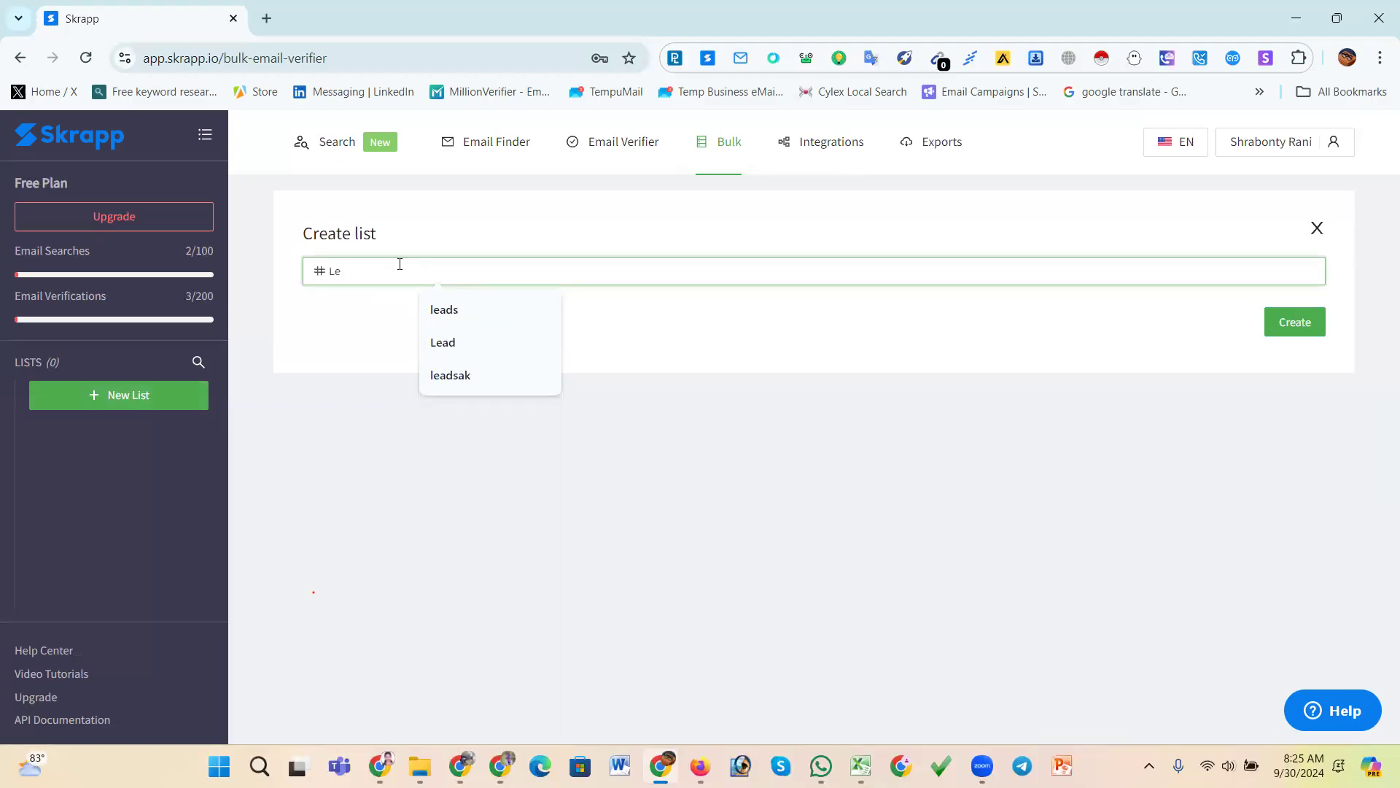
key("BackSpace")
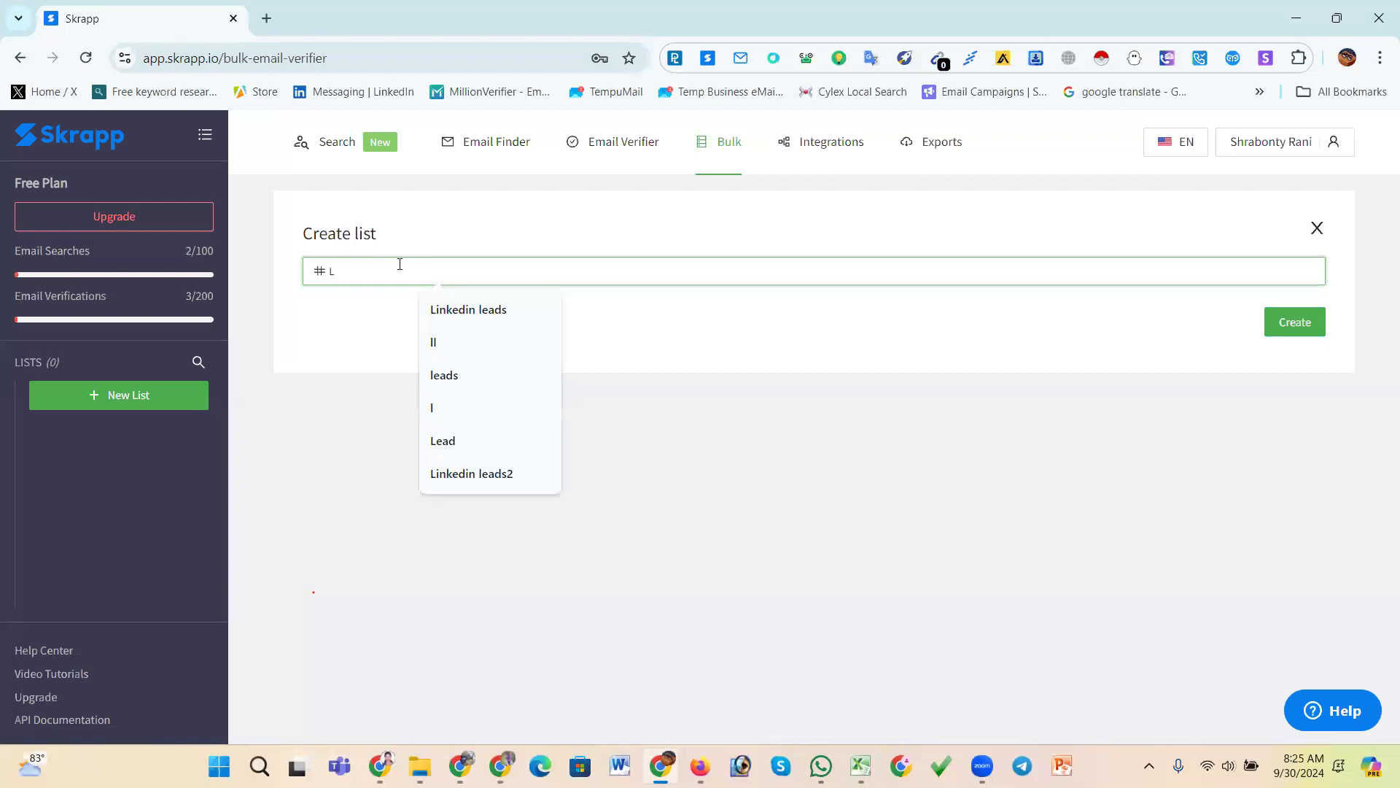
type("eads 101")
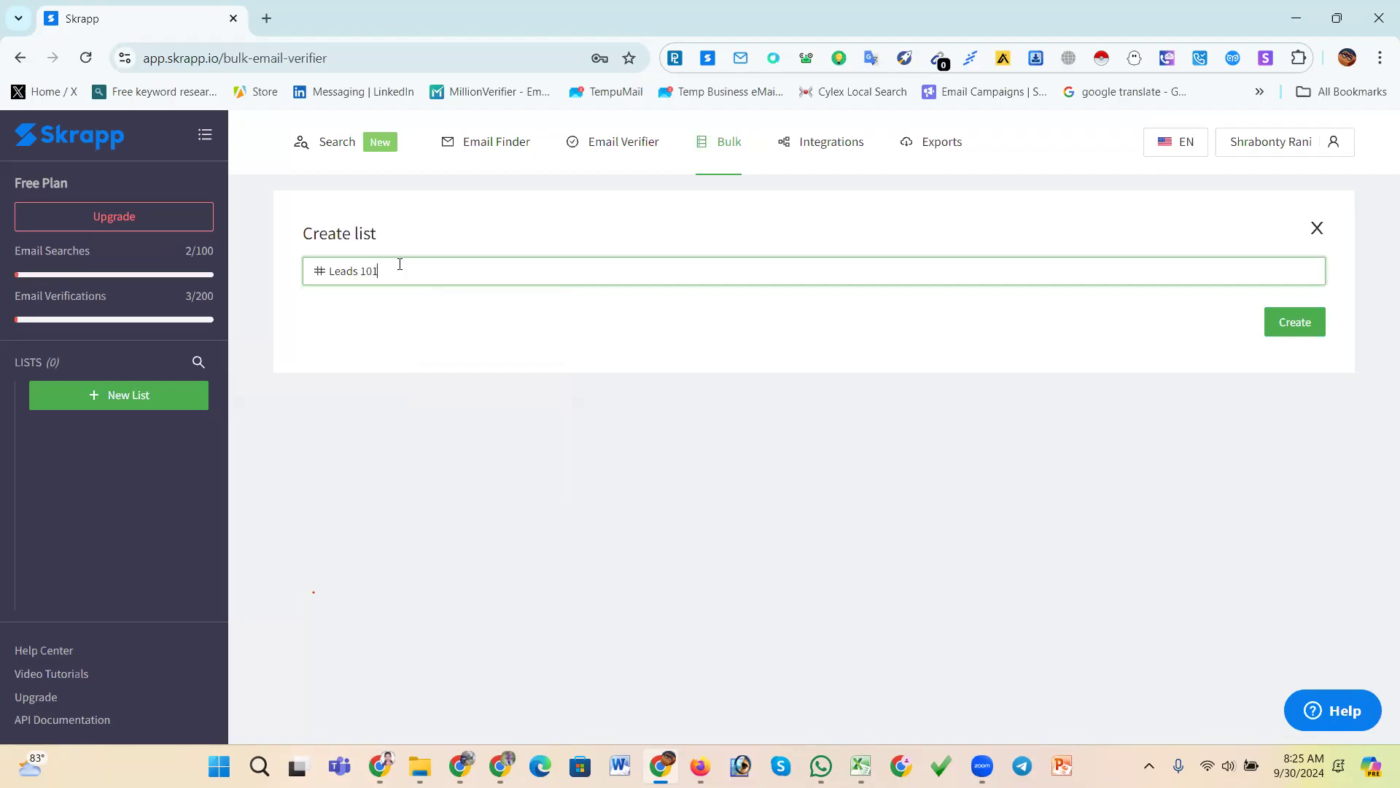
left_click(1304, 326)
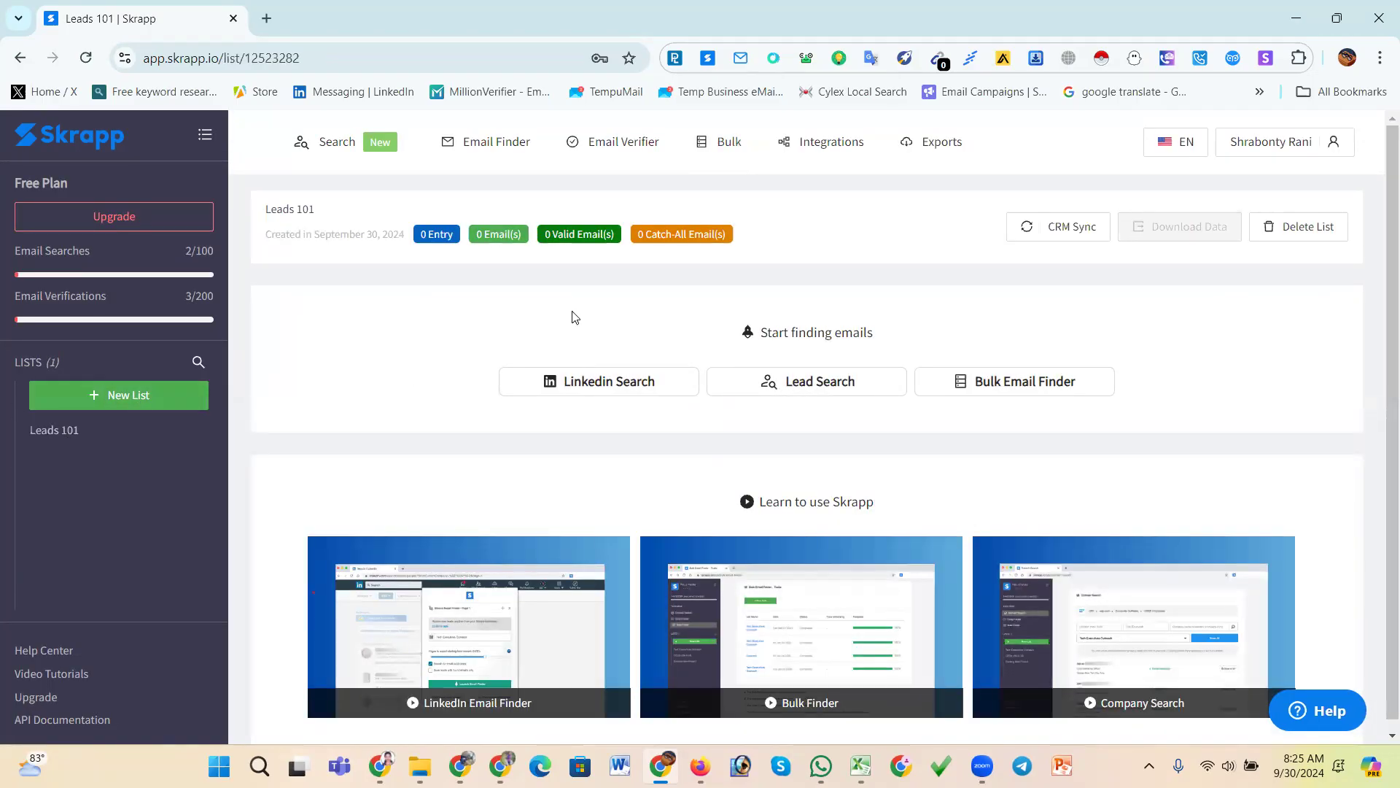
- Start a new task in the Bulk Email Finder
mouse_move(734, 155)
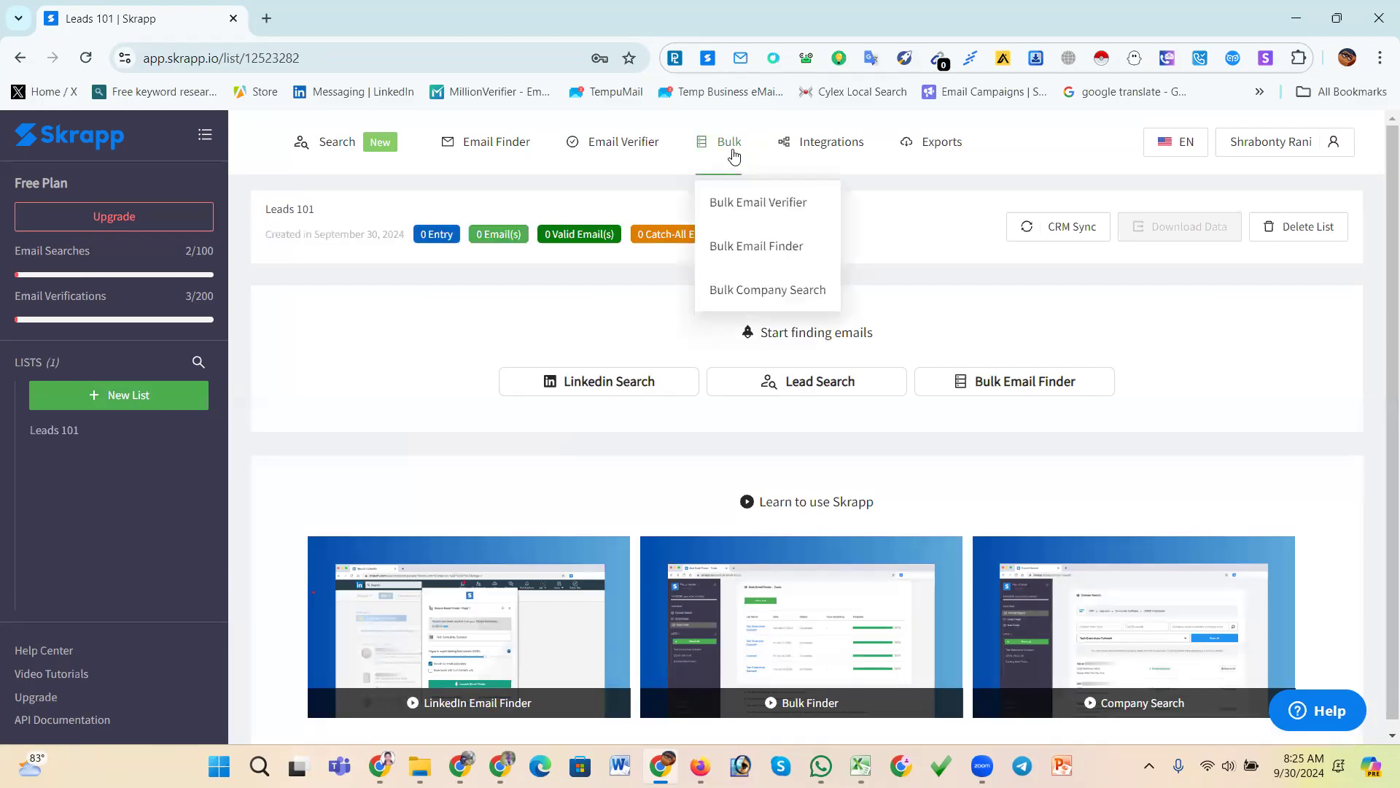
left_click(759, 201)
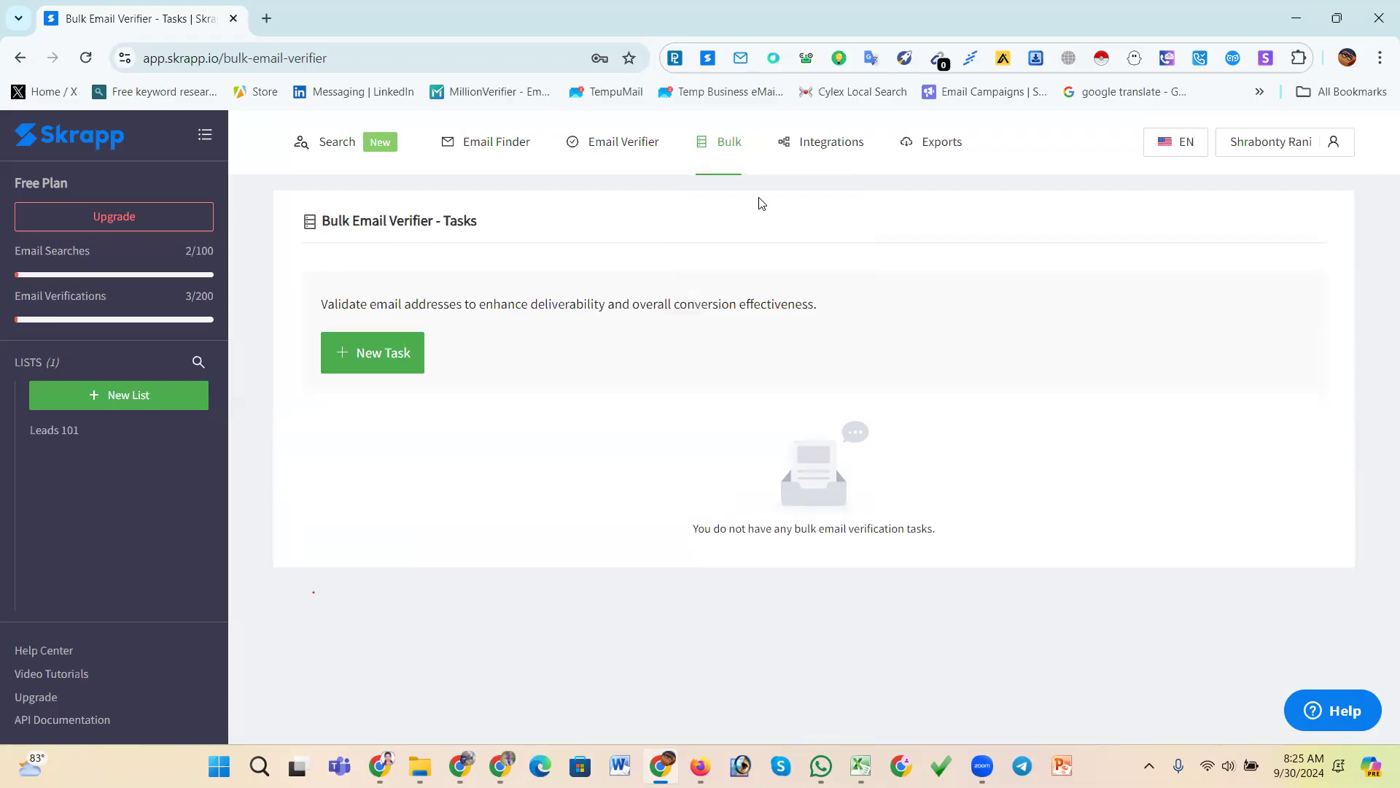
mouse_move(734, 155)
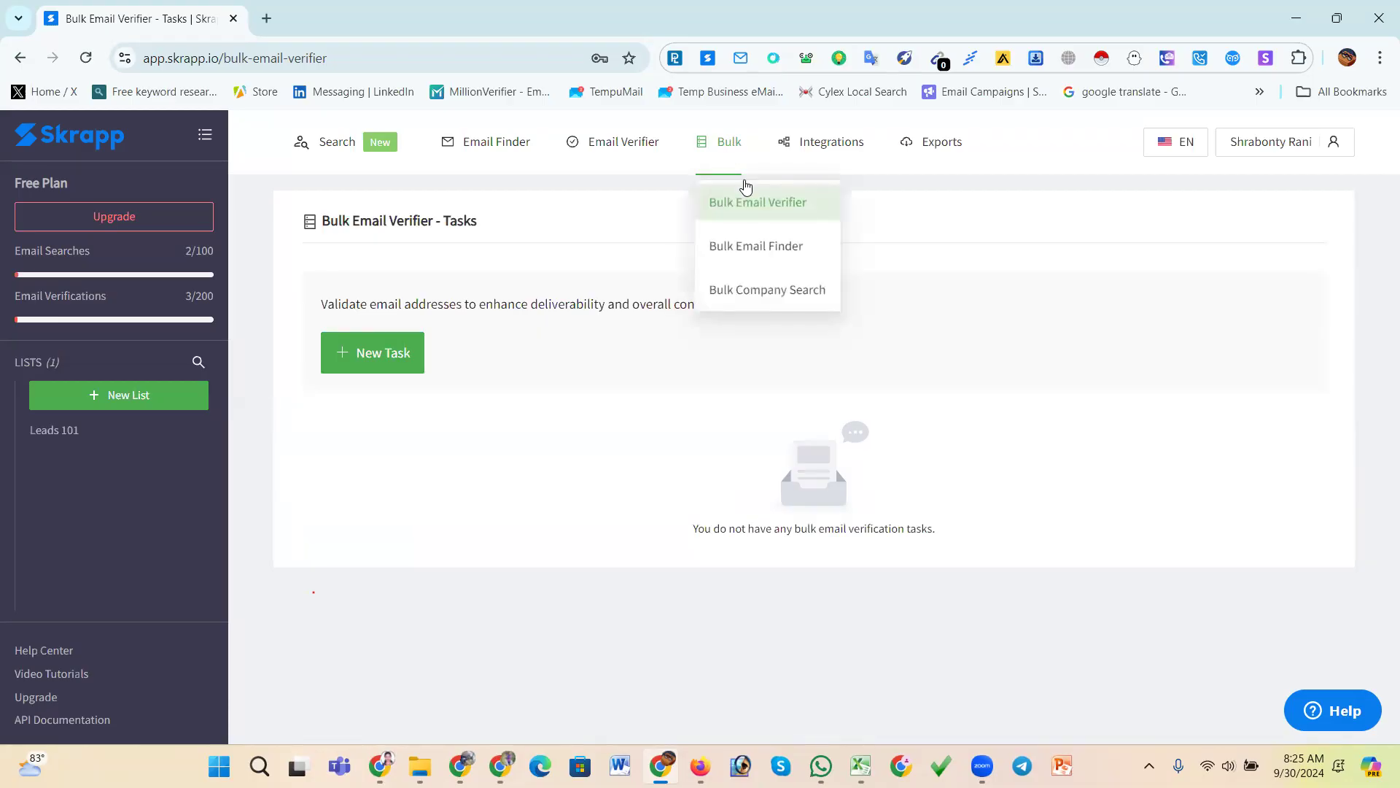
left_click(769, 251)
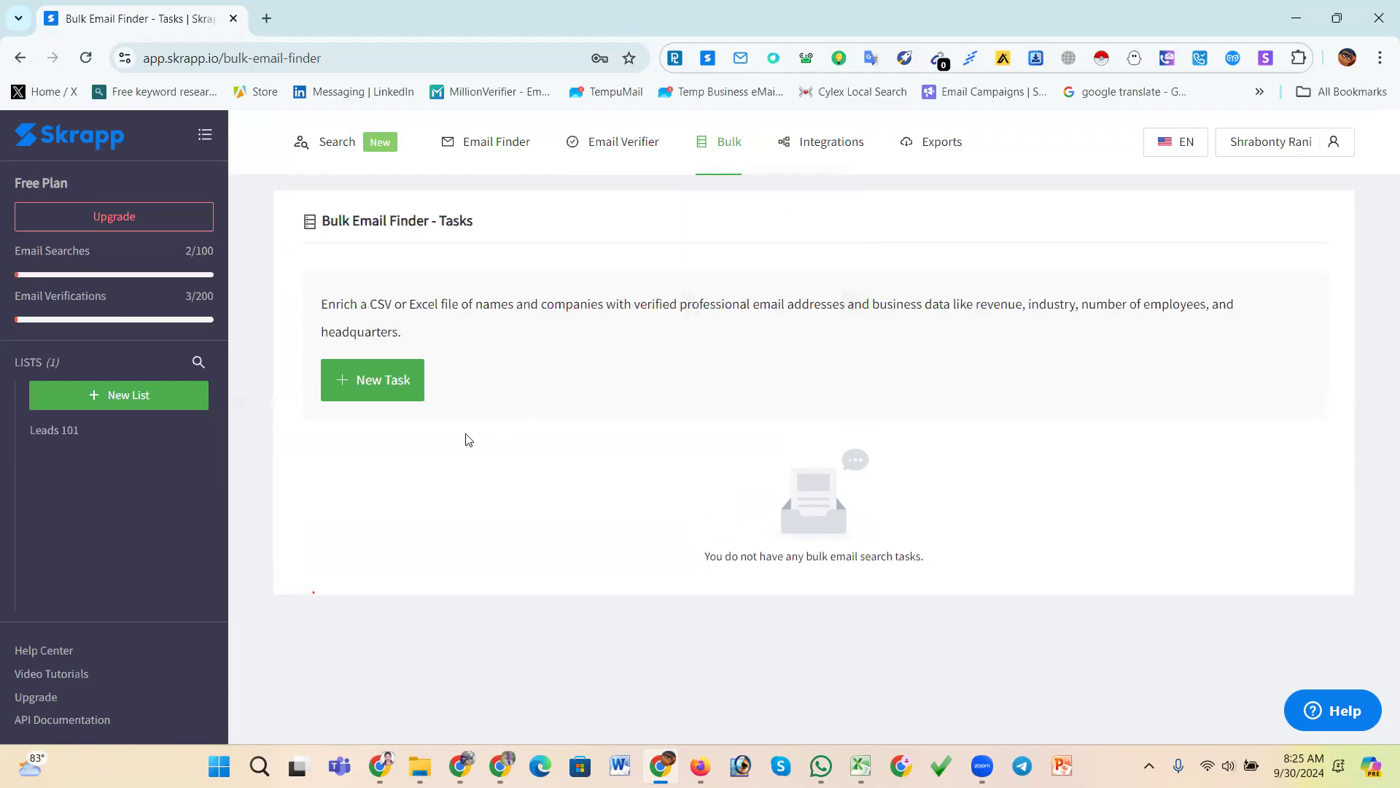
left_click(392, 388)
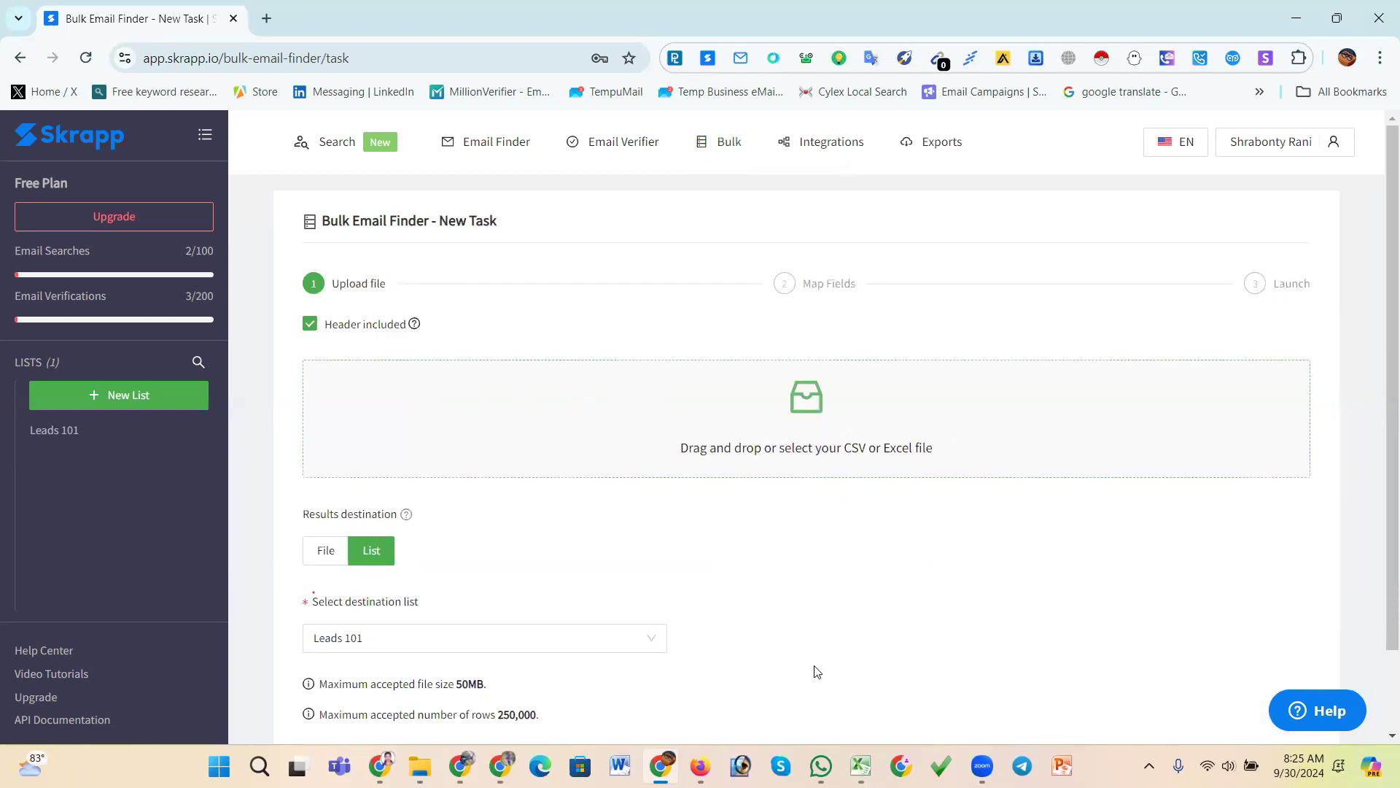
- Switch to the Book6 workbook in Excel and copy rows 1 to 11, including the header row
mouse_move(861, 766)
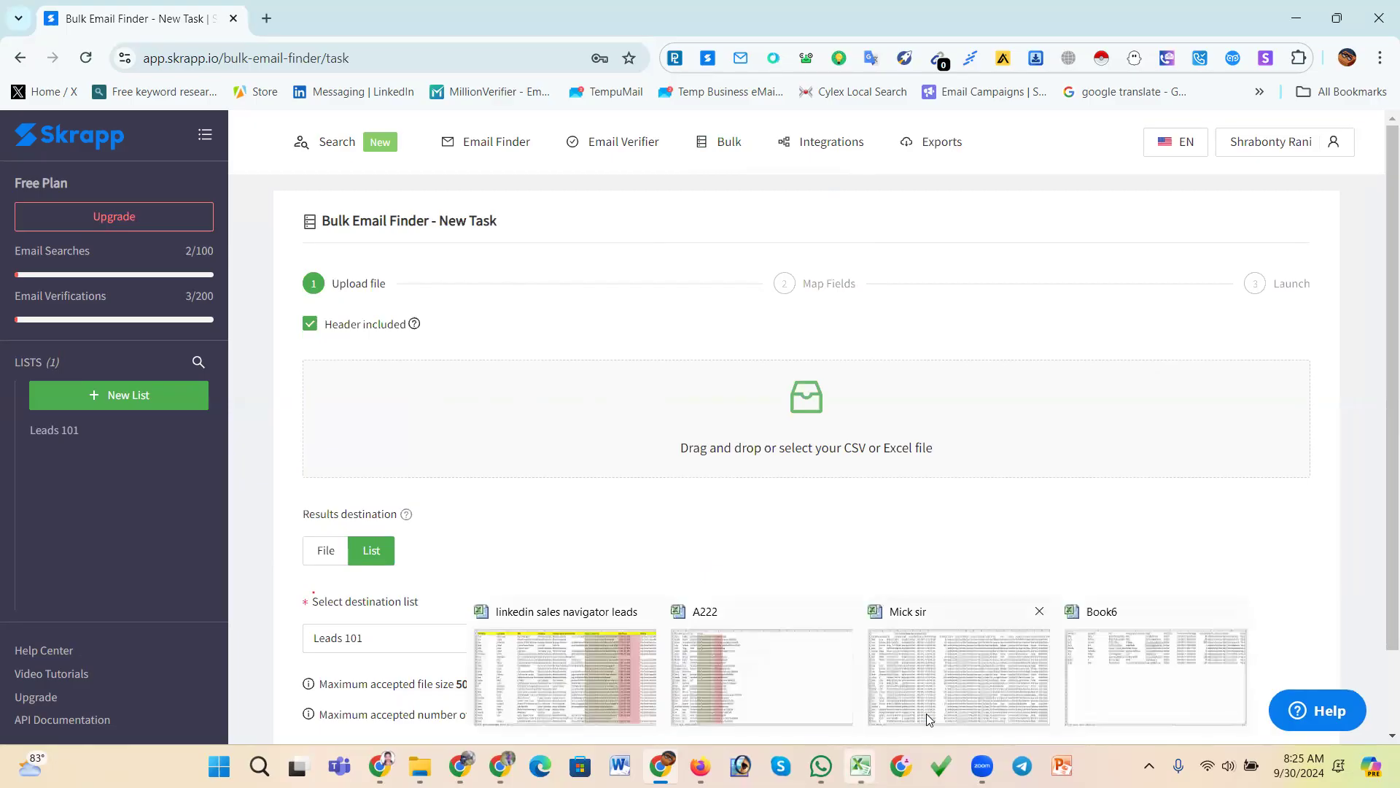
left_click(1097, 682)
left_click(282, 431)
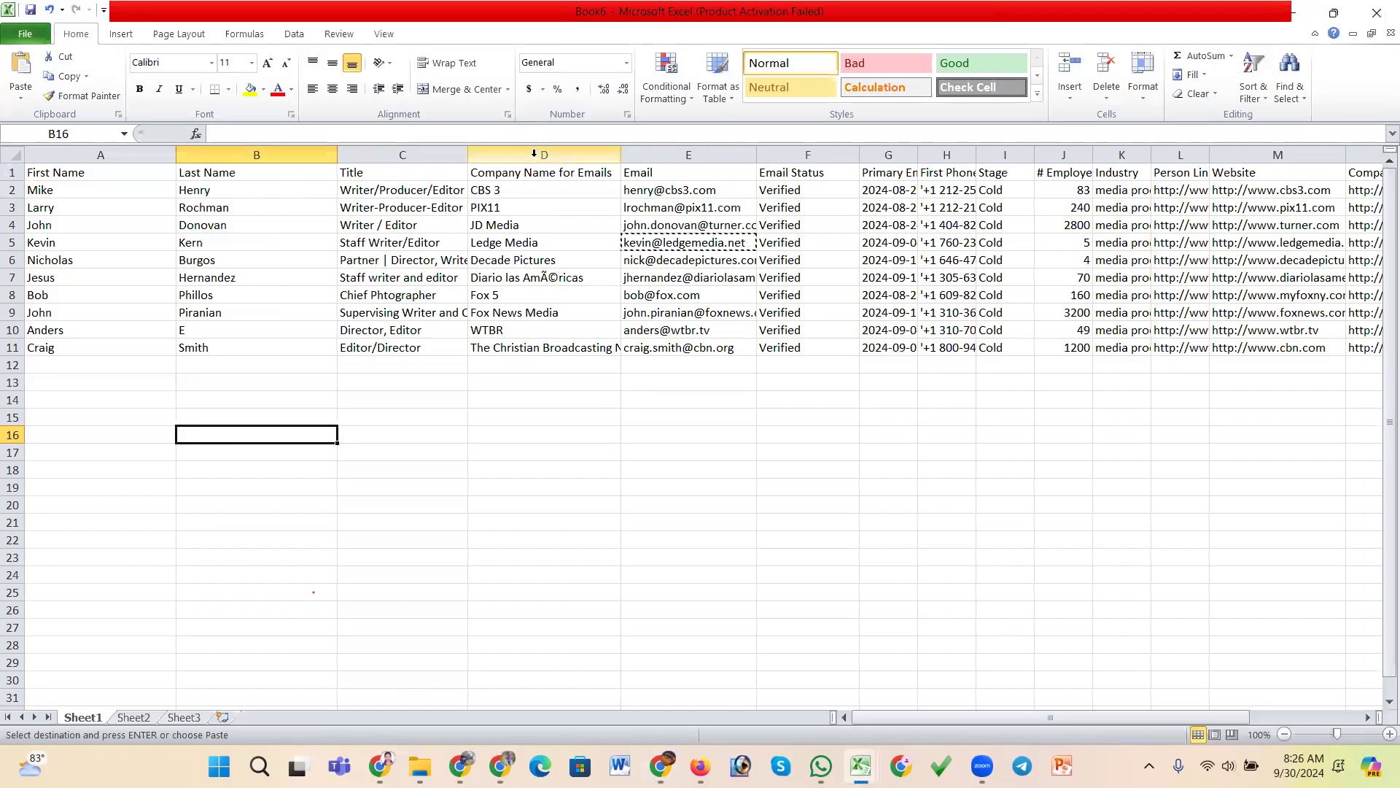
left_click_drag(810, 155, 926, 168)
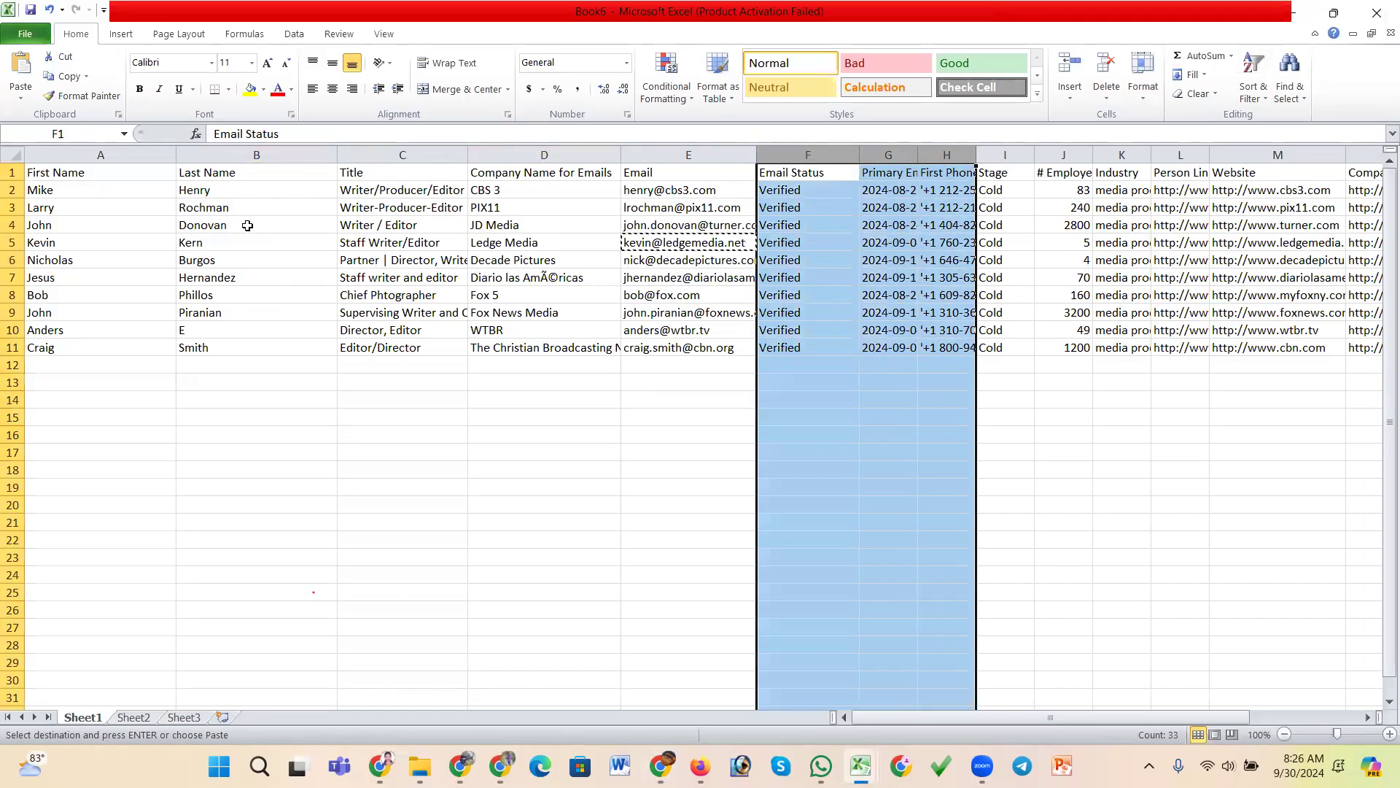
left_click_drag(11, 172, 11, 347)
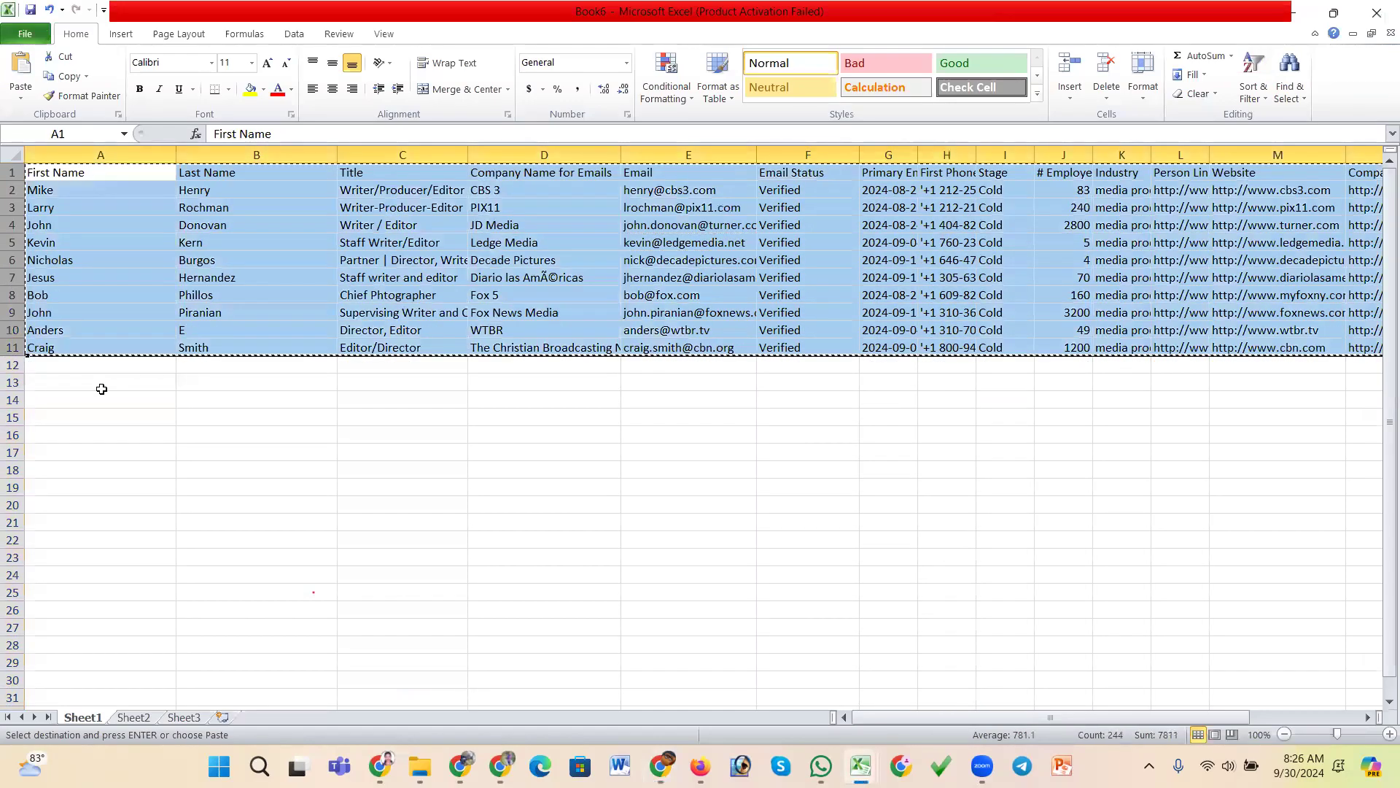
key("ctrl+c")
- Create a new blank workbook and paste the copied lead rows starting at cell A1
left_click(25, 34)
left_click(28, 223)
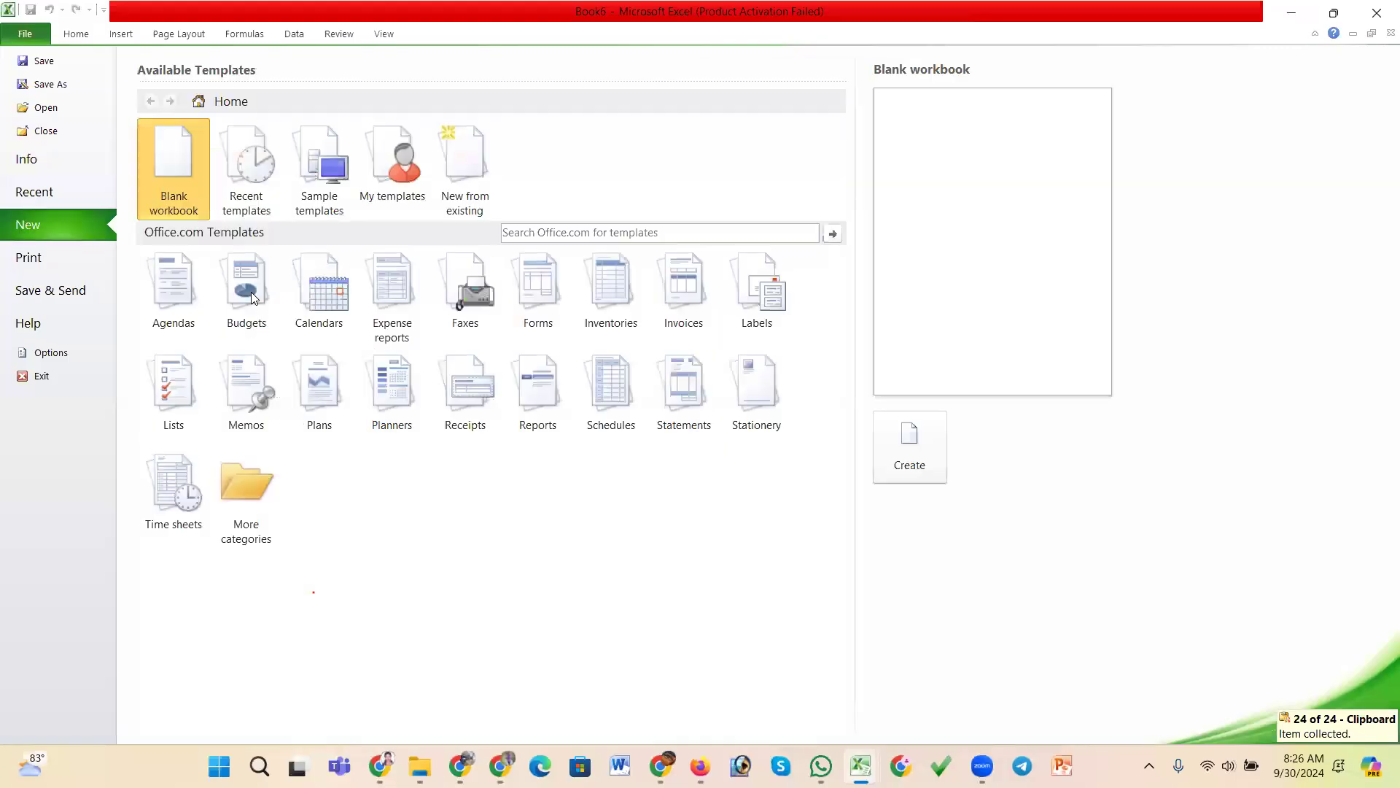
left_click(894, 463)
key("ctrl+v")
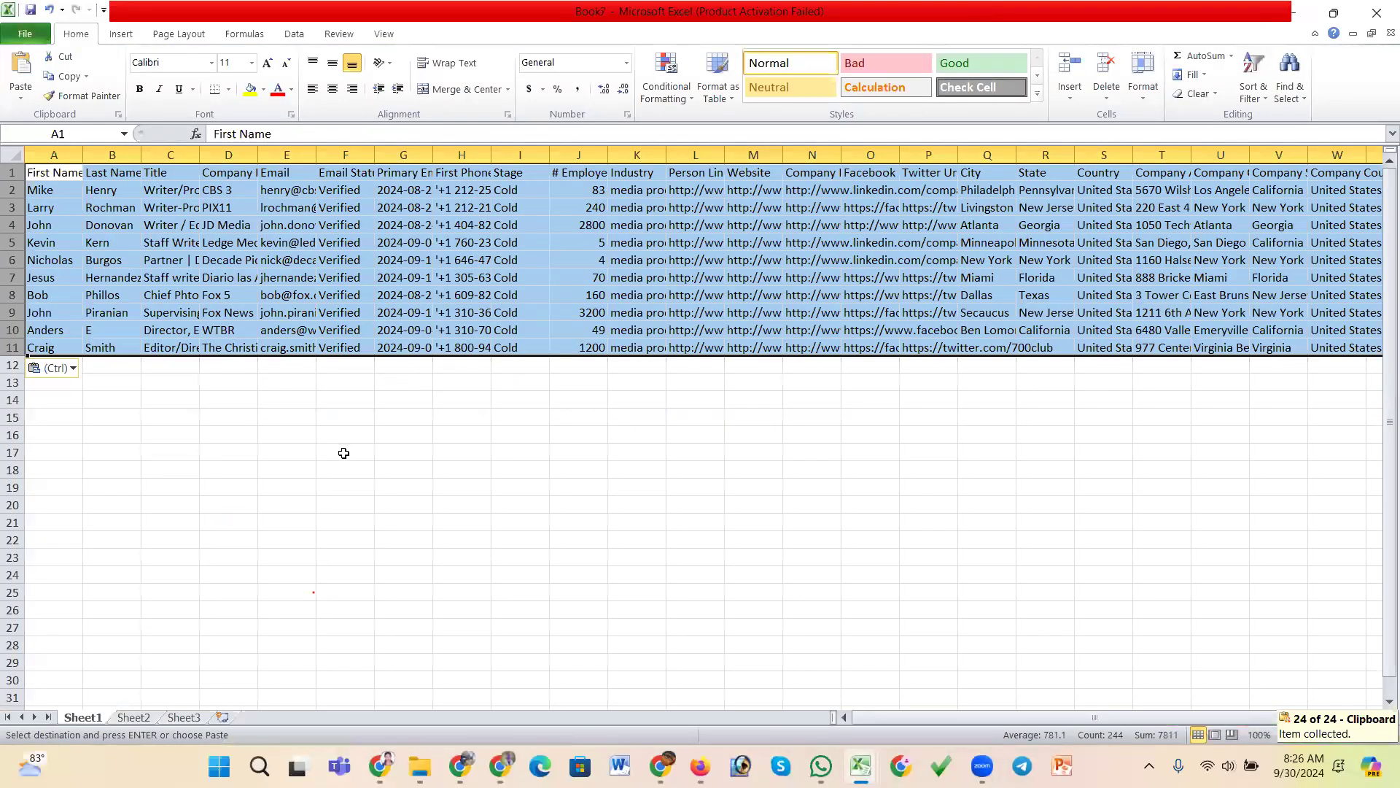
left_click(345, 452)
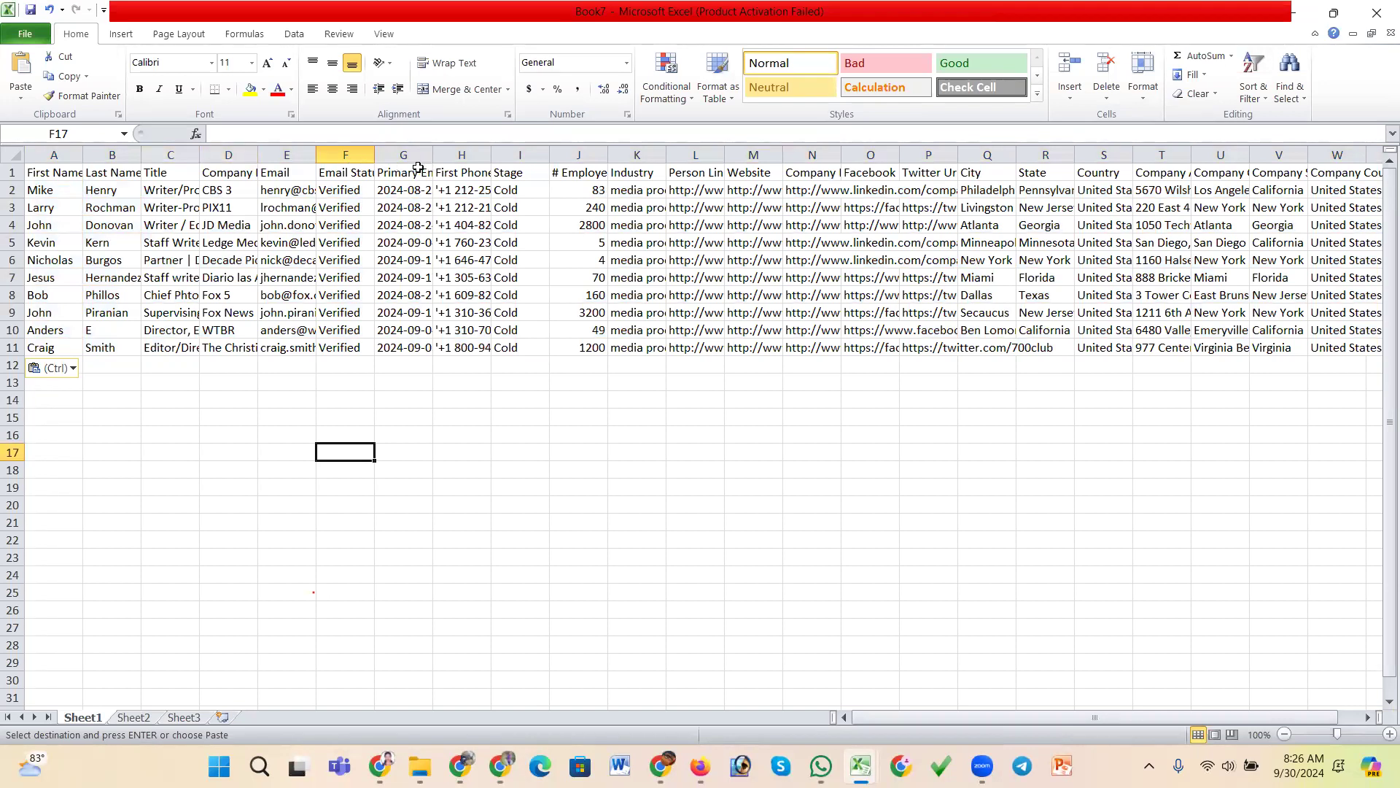
- Delete columns F to J, from Email Status through the employee count, in the new workbook
left_click(358, 150)
left_click_drag(353, 152, 586, 173)
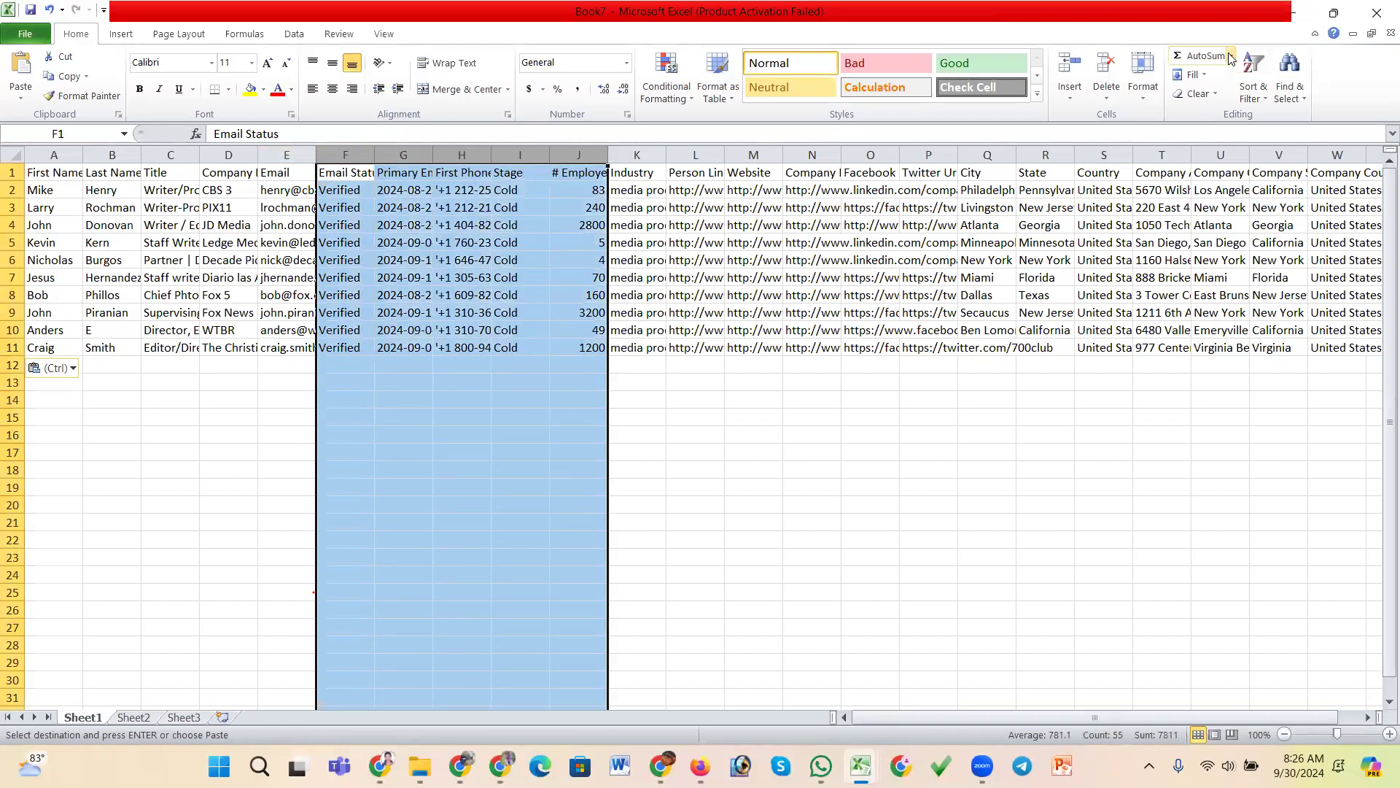
left_click(1106, 69)
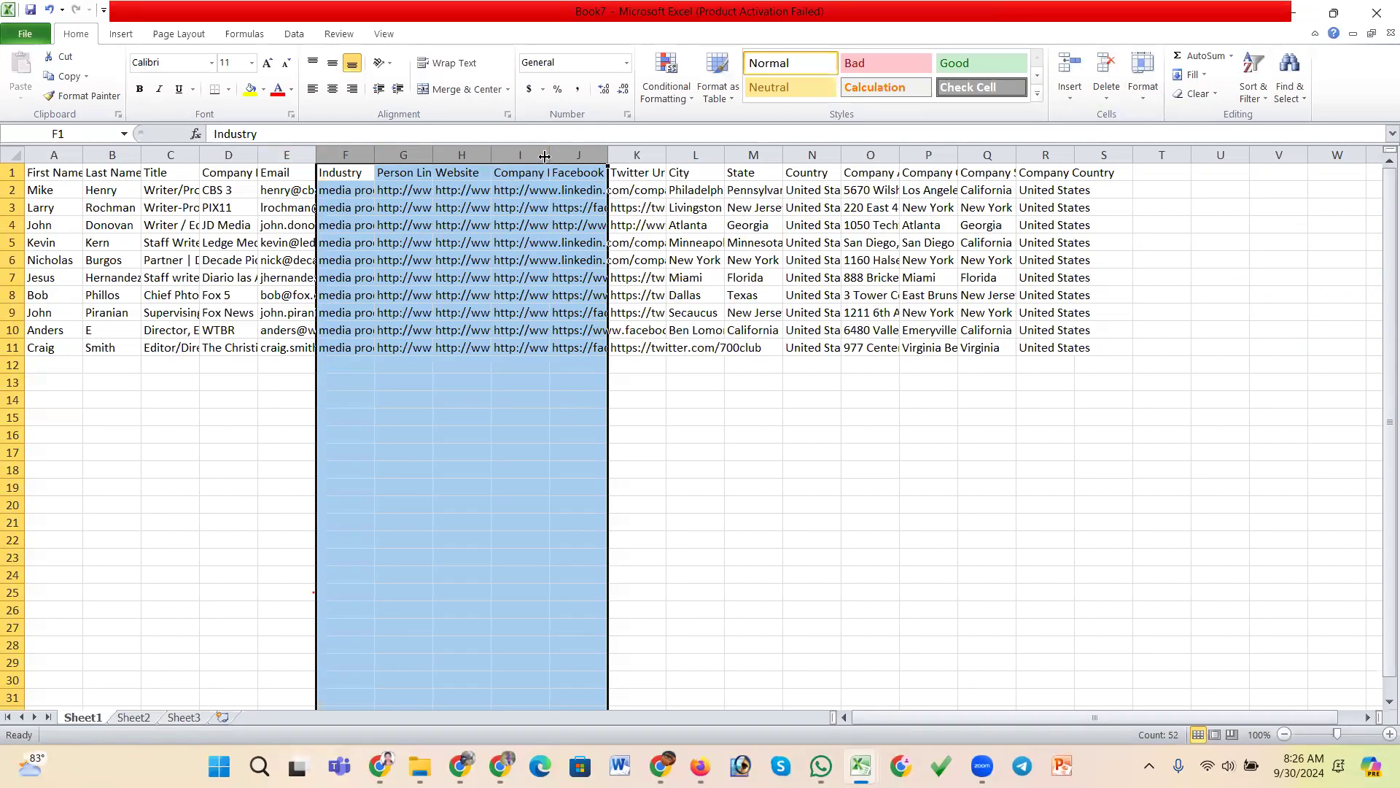
- Delete columns I to Q, from Company Linkedin Url up to the column before Company Country, and the Person Linkedin Url column
left_click_drag(540, 154, 975, 191)
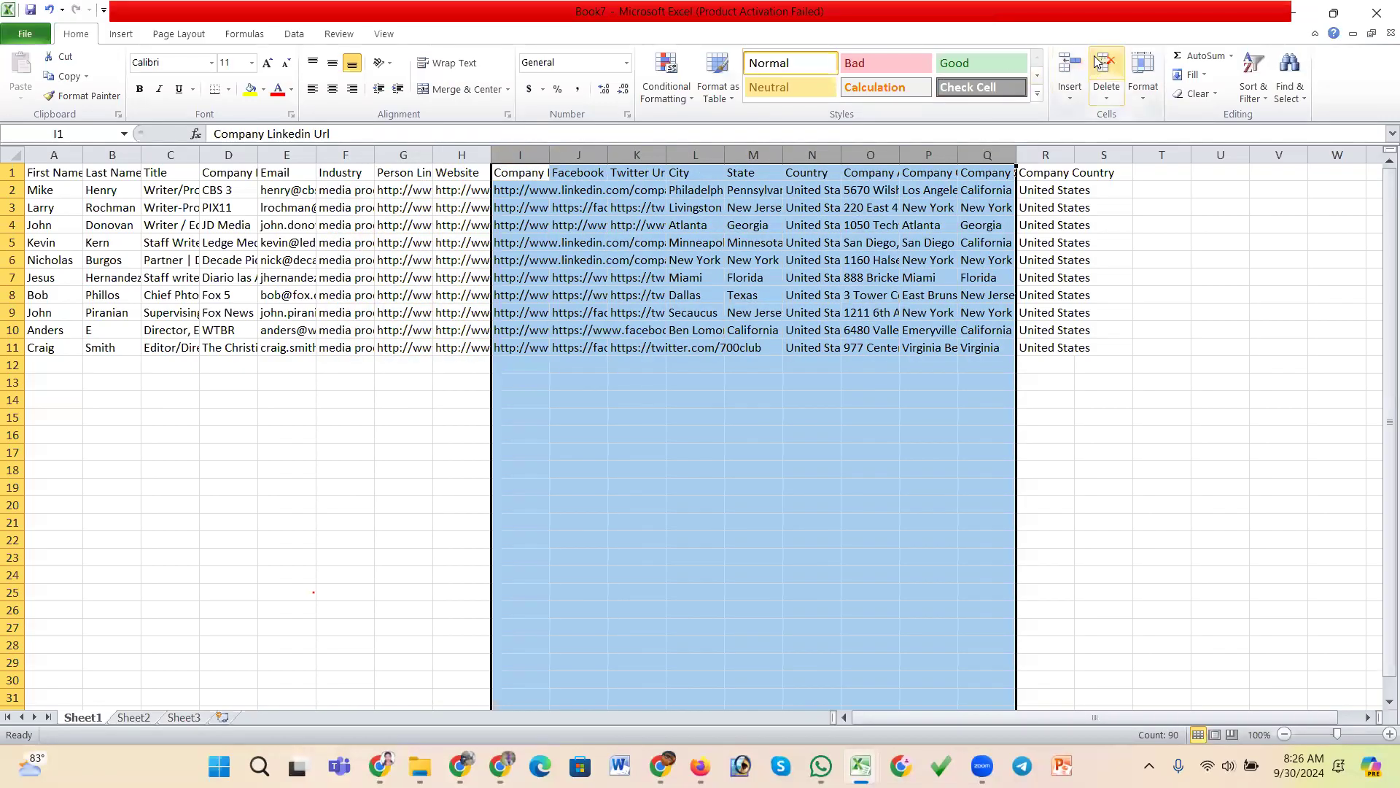
left_click(1100, 61)
left_click(633, 347)
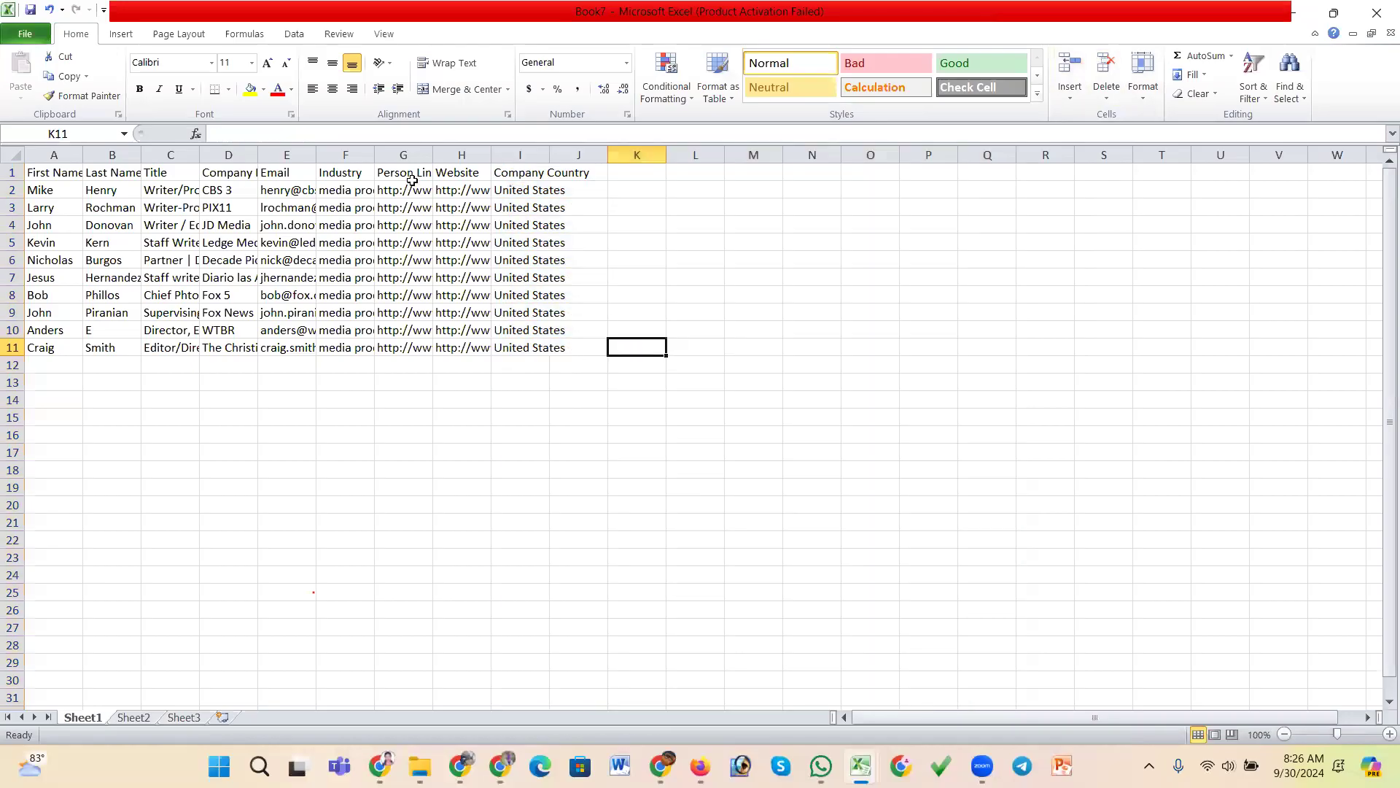
left_click(405, 154)
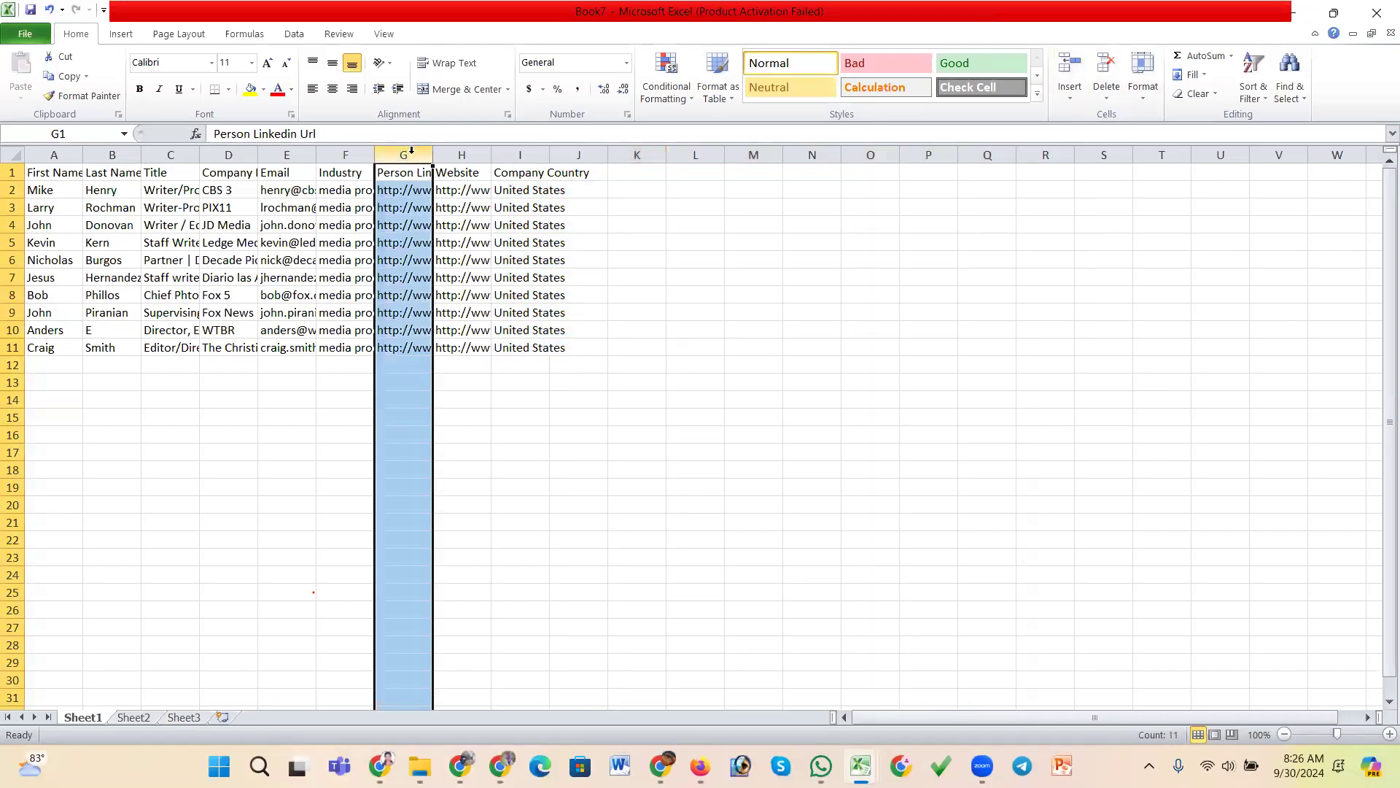
left_click(1105, 64)
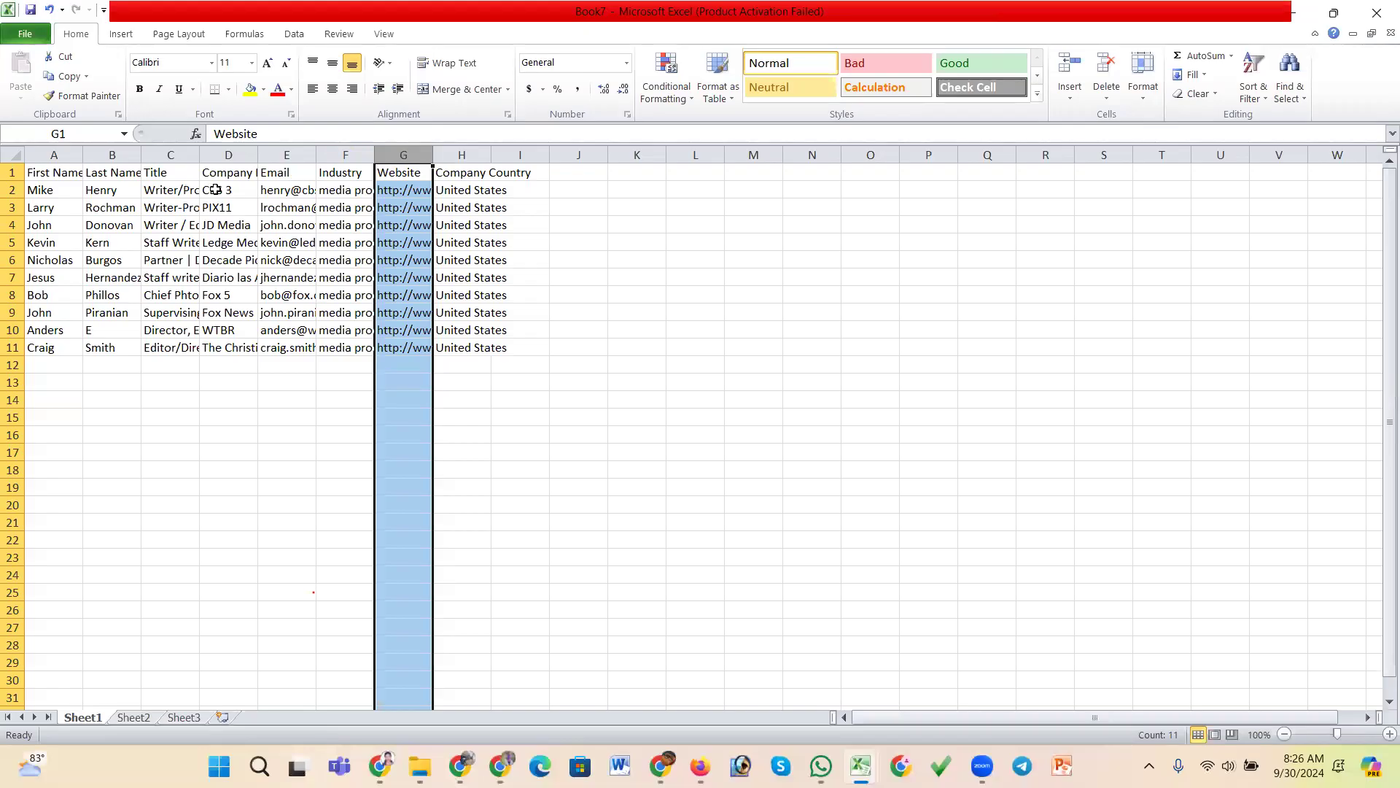
- Widen the Email column to check its contents, and delete the Email and Industry columns
left_click_drag(317, 154, 387, 162)
left_click(323, 154)
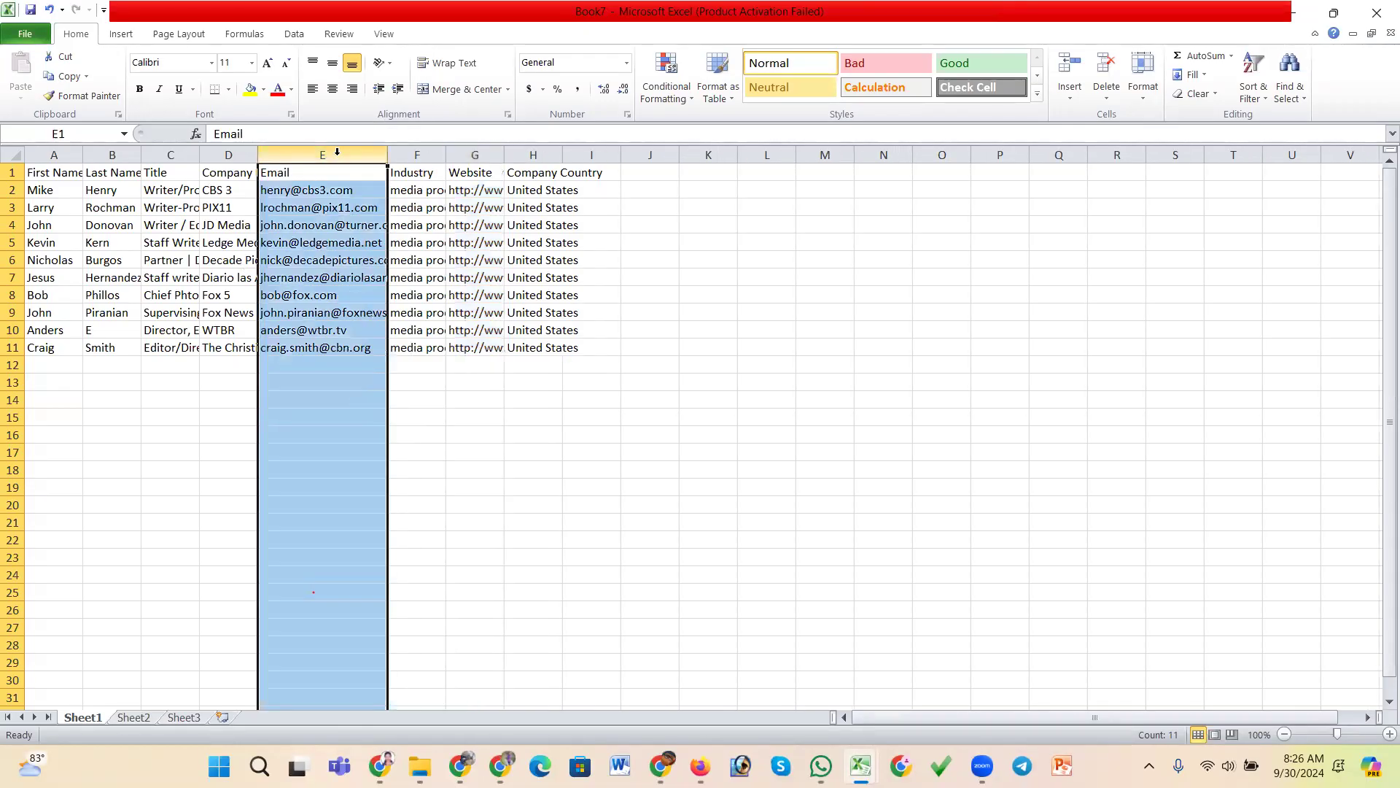
left_click(1106, 68)
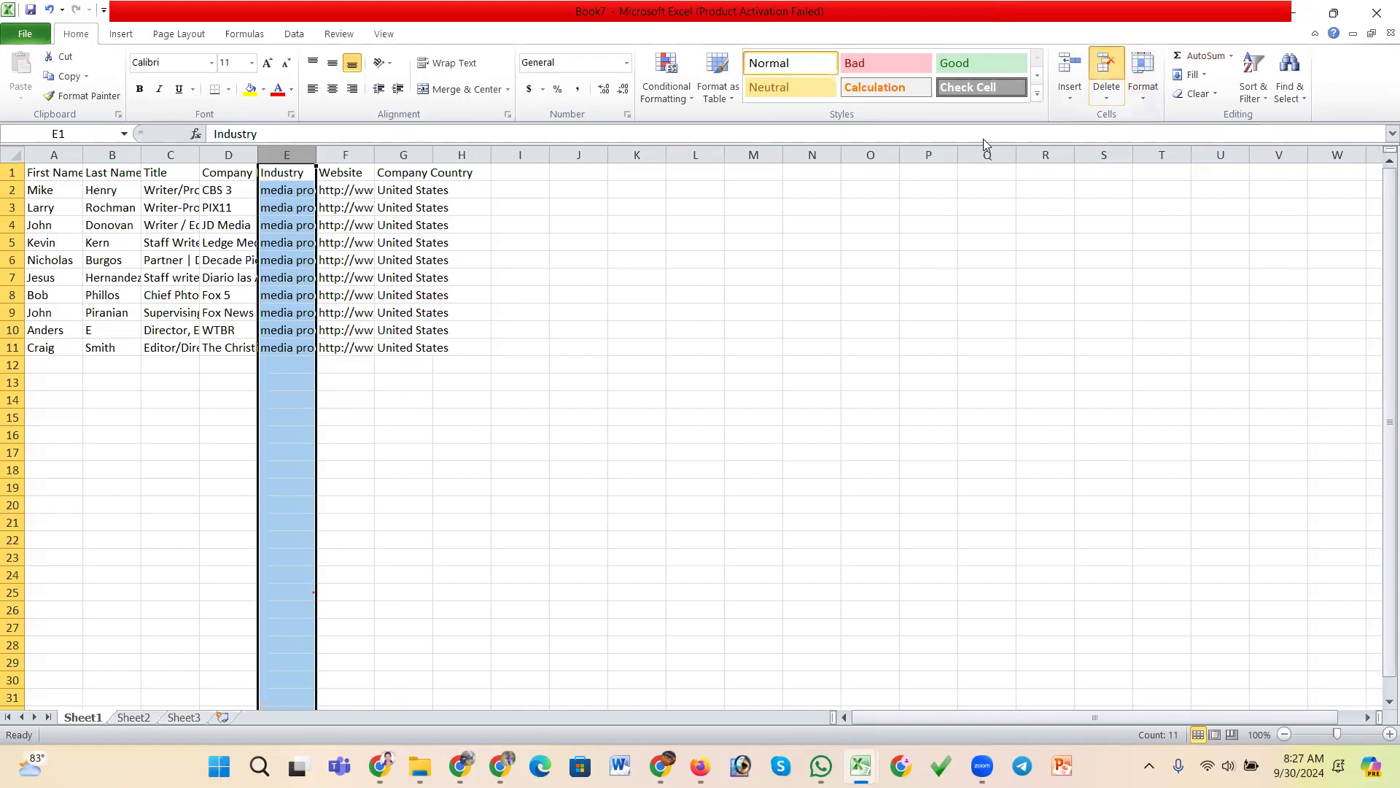
left_click(1106, 68)
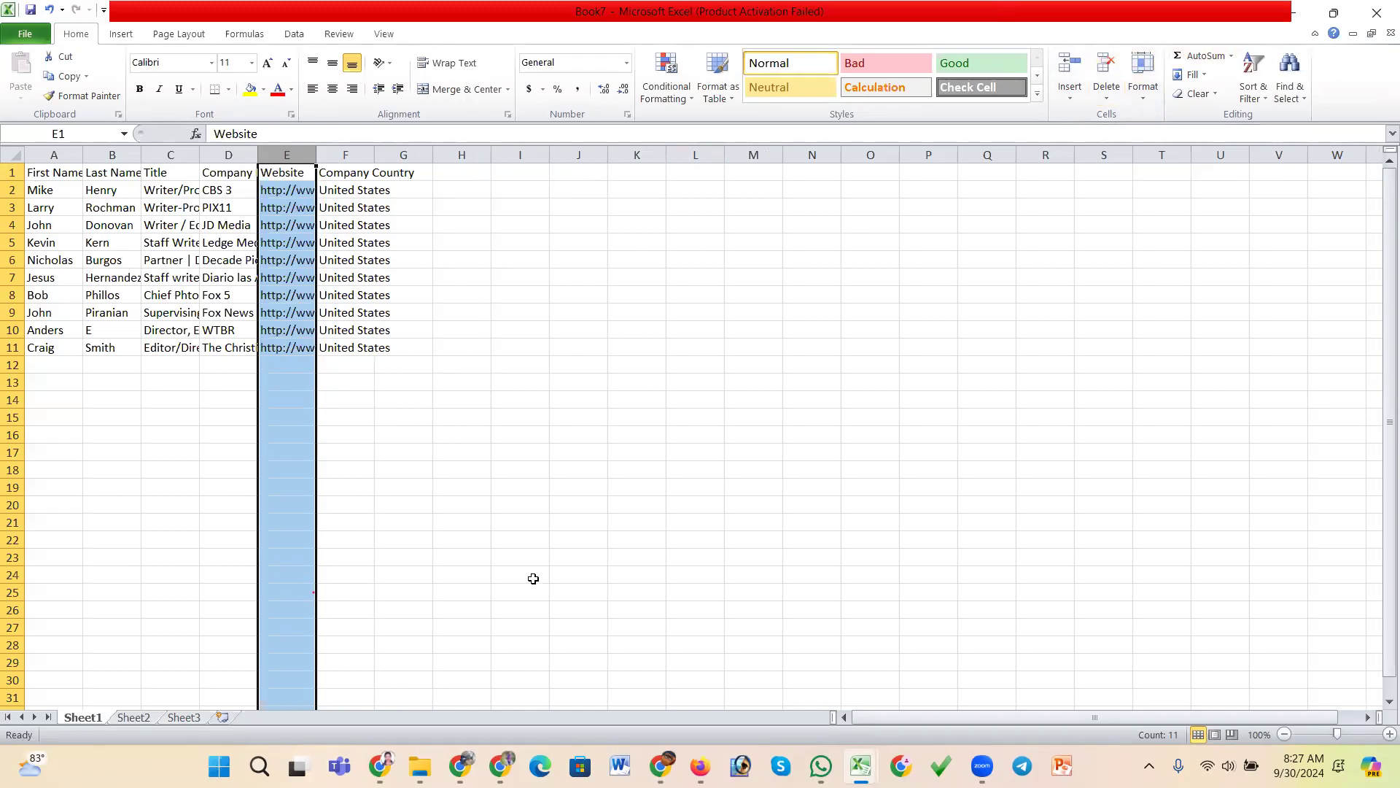
left_click(592, 453)
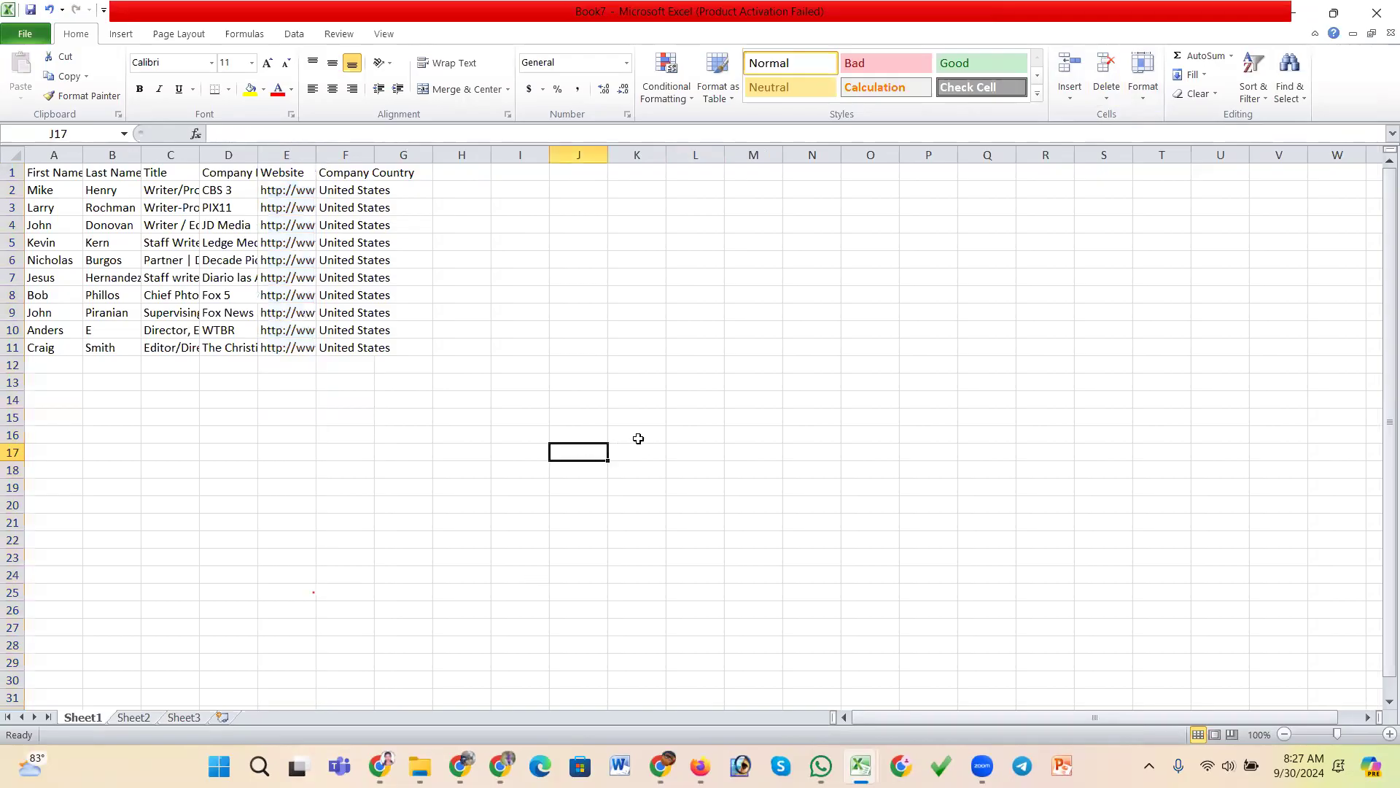
- Save the workbook in the Documents folder as Leads101 in CSV (Comma delimited) format, accepting the format prompts
key("ctrl+s")
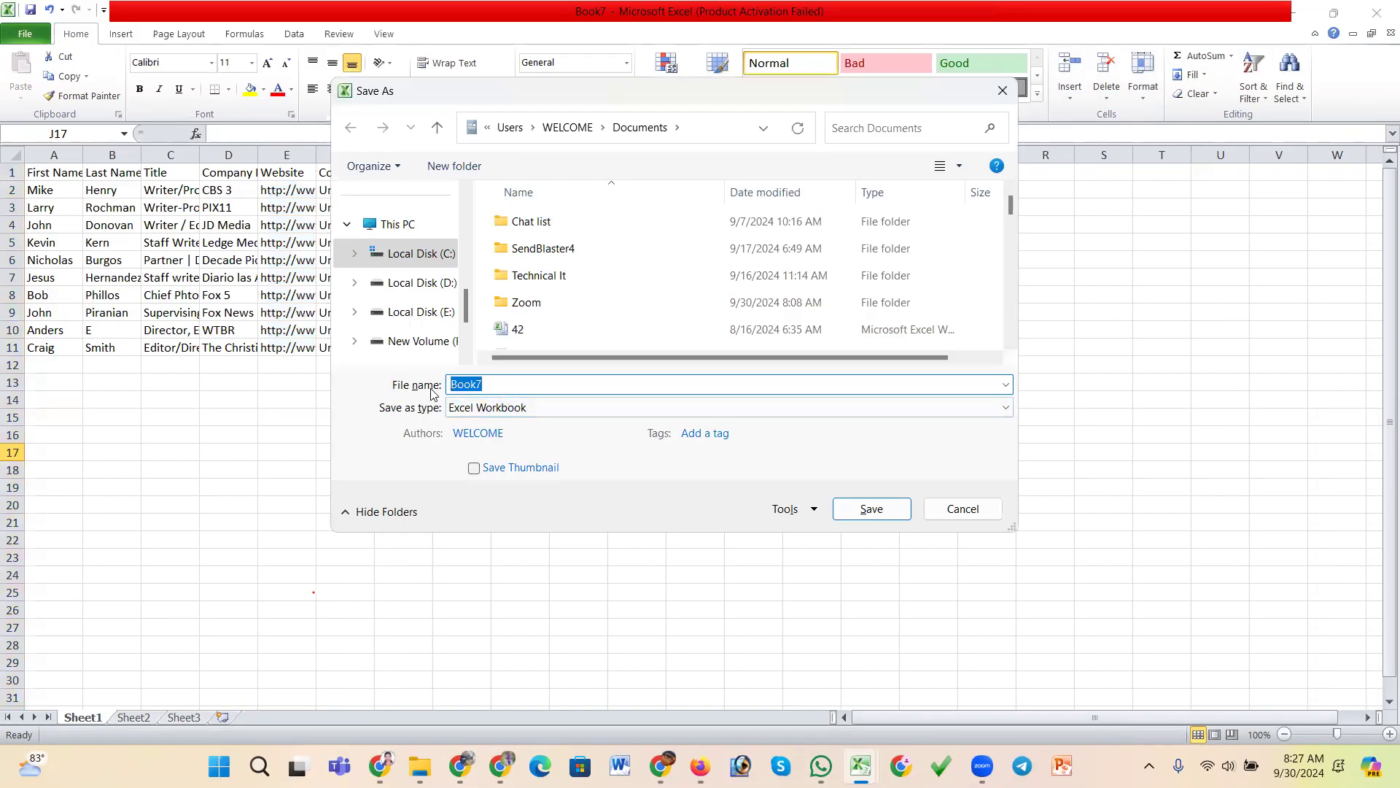
type("Leads101")
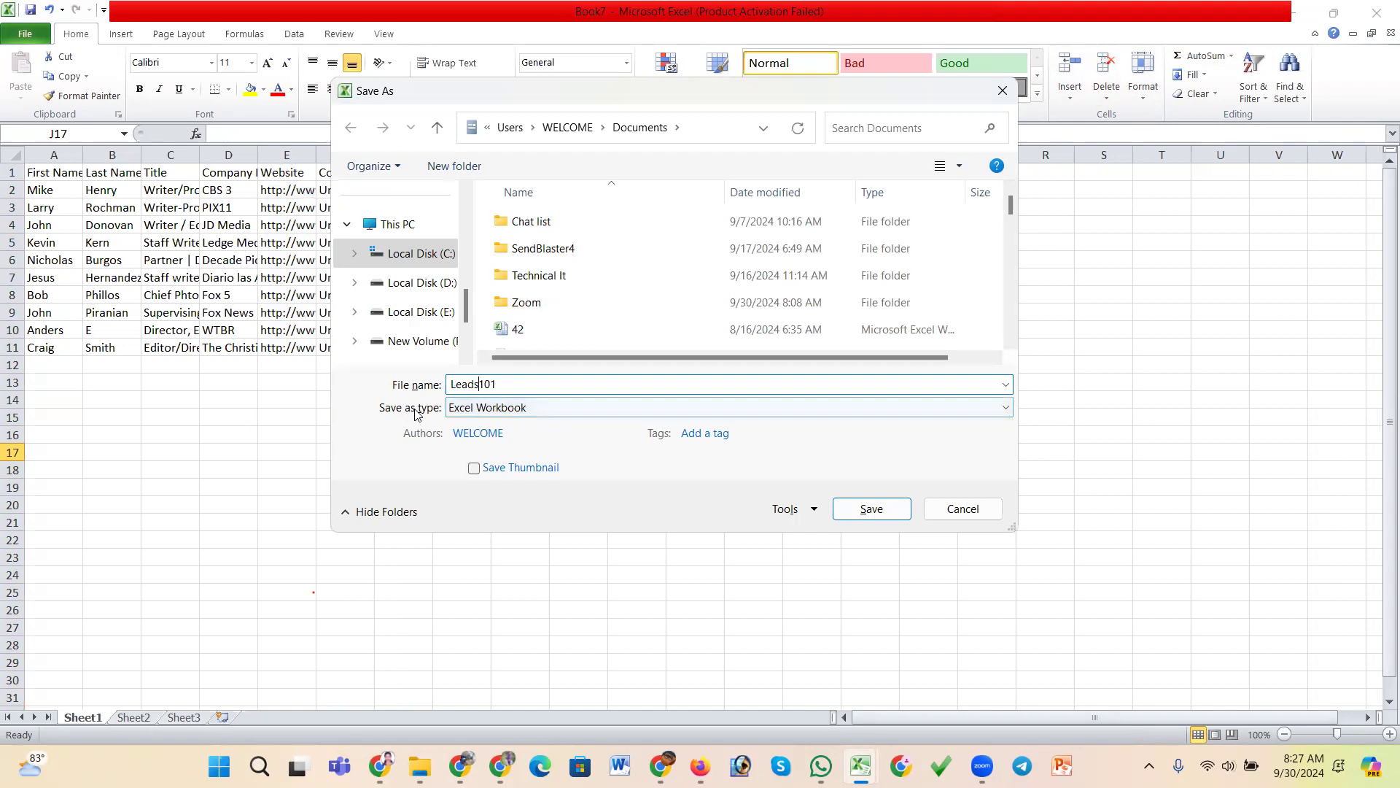
left_click(509, 408)
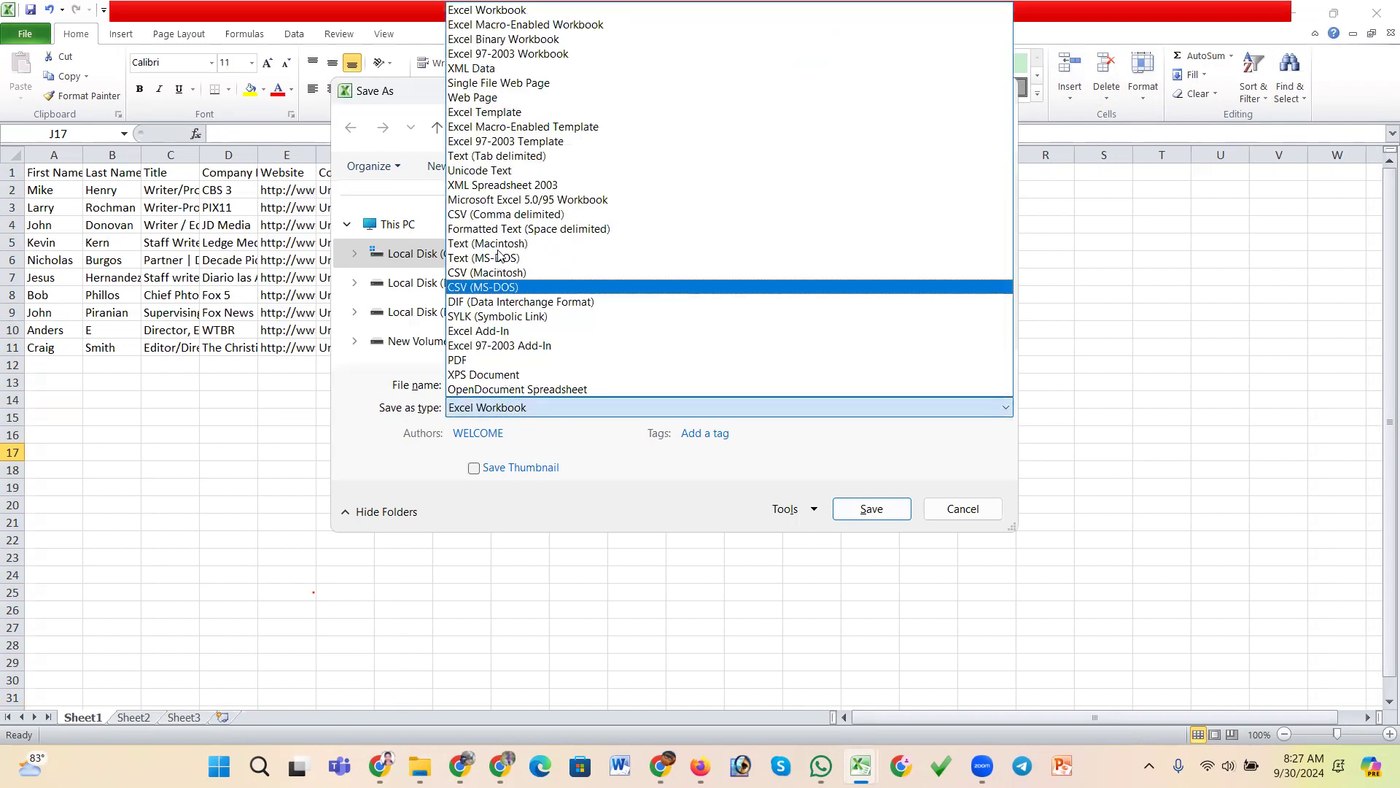
left_click(501, 216)
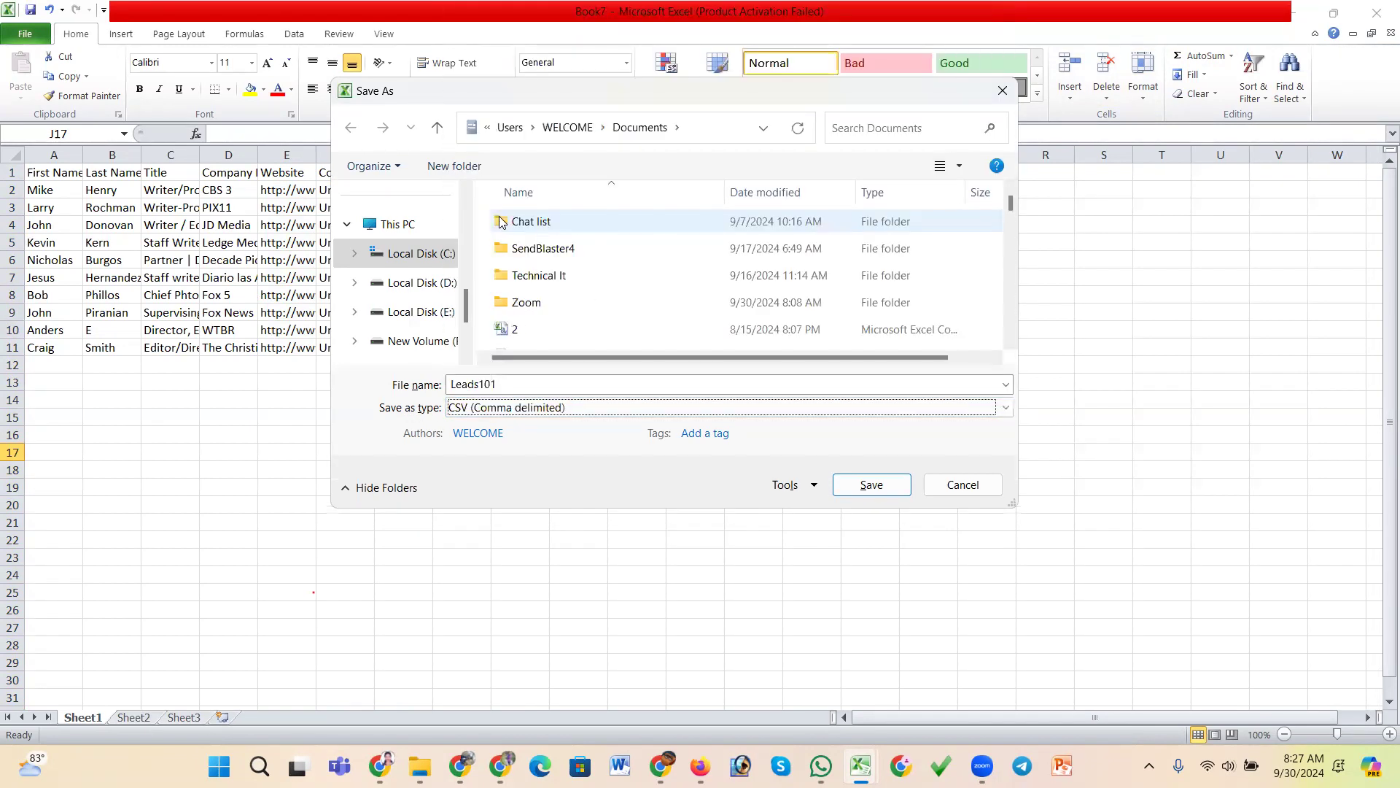
left_click_drag(465, 310, 464, 254)
left_click(407, 225)
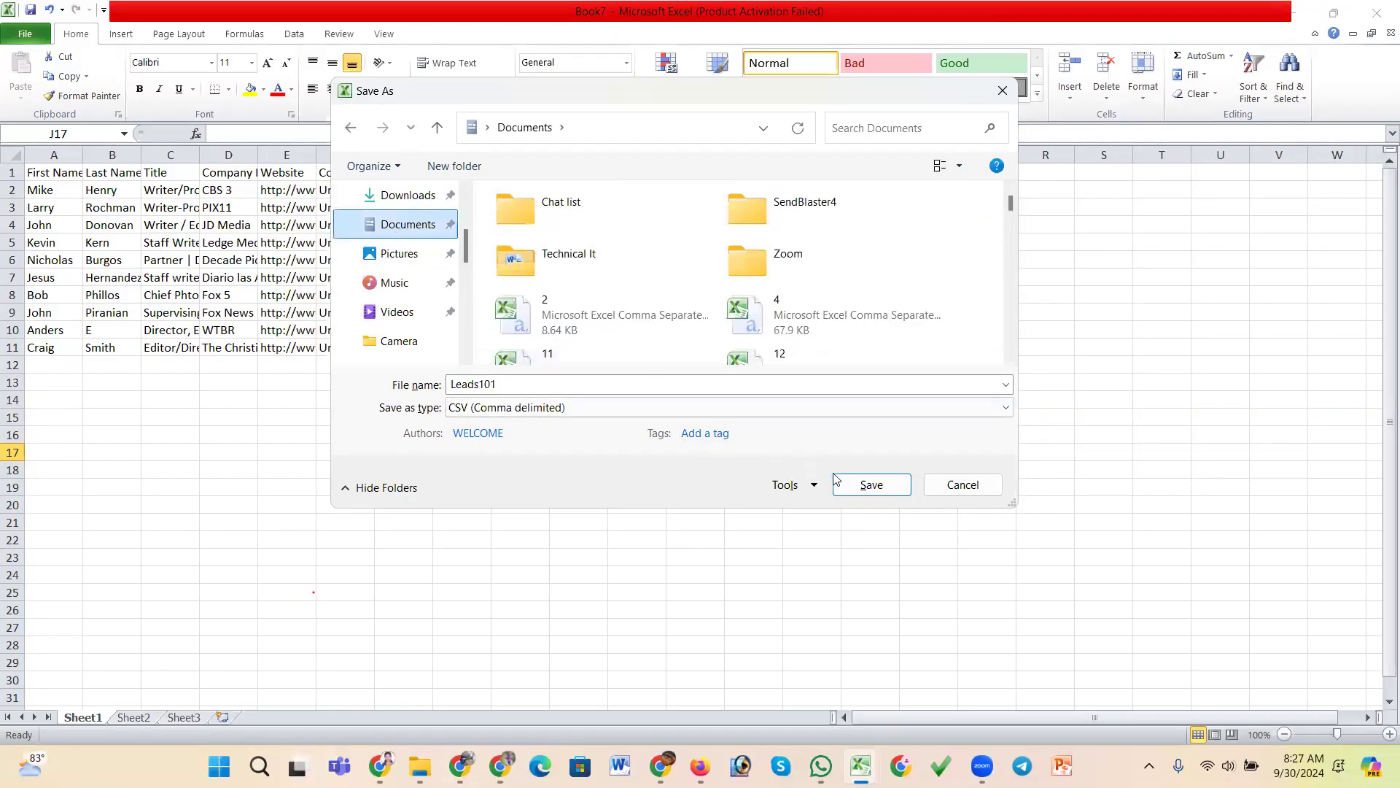
left_click(884, 485)
left_click(660, 437)
left_click(641, 442)
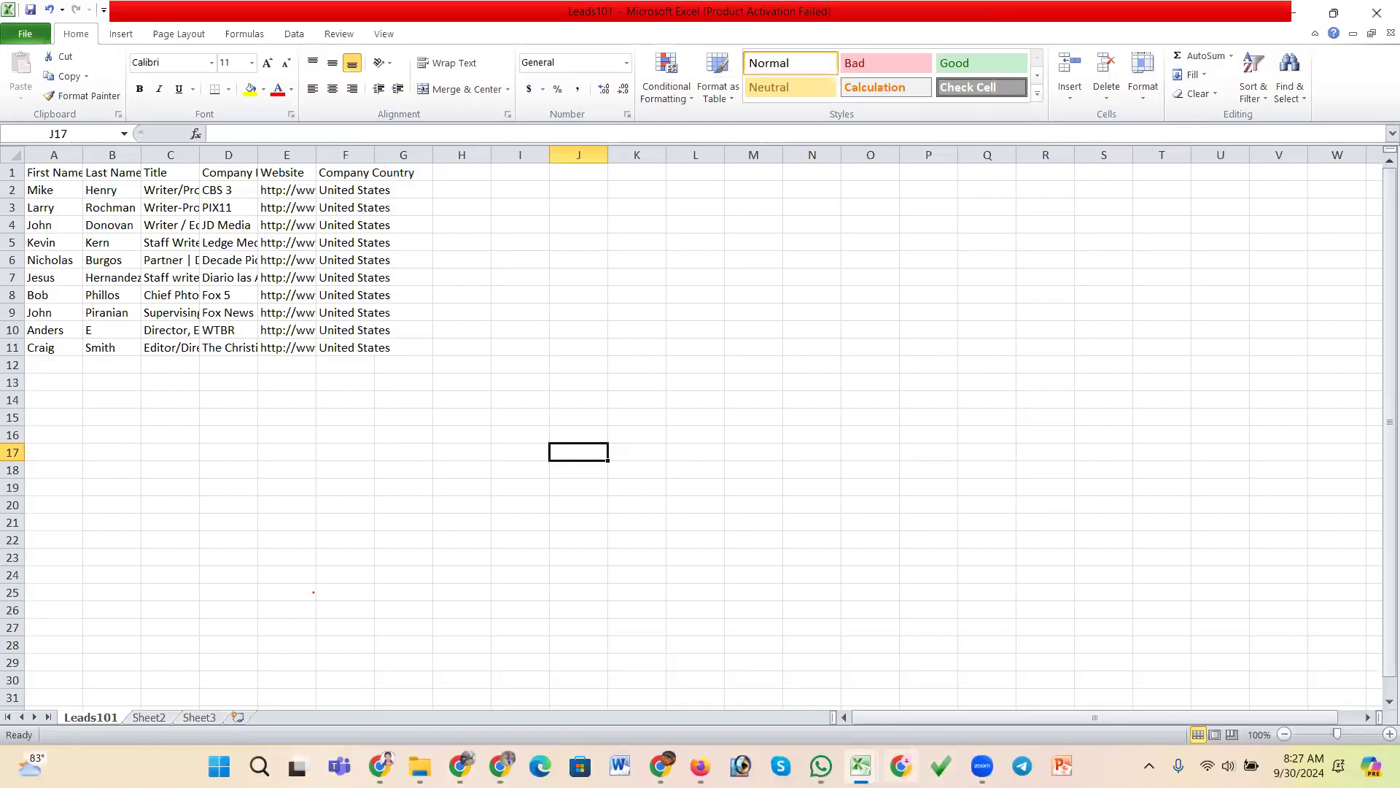
- Switch to Skrapp in Chrome and upload Leads101.csv from the Documents folder to the new Bulk Email Finder task
left_click(660, 765)
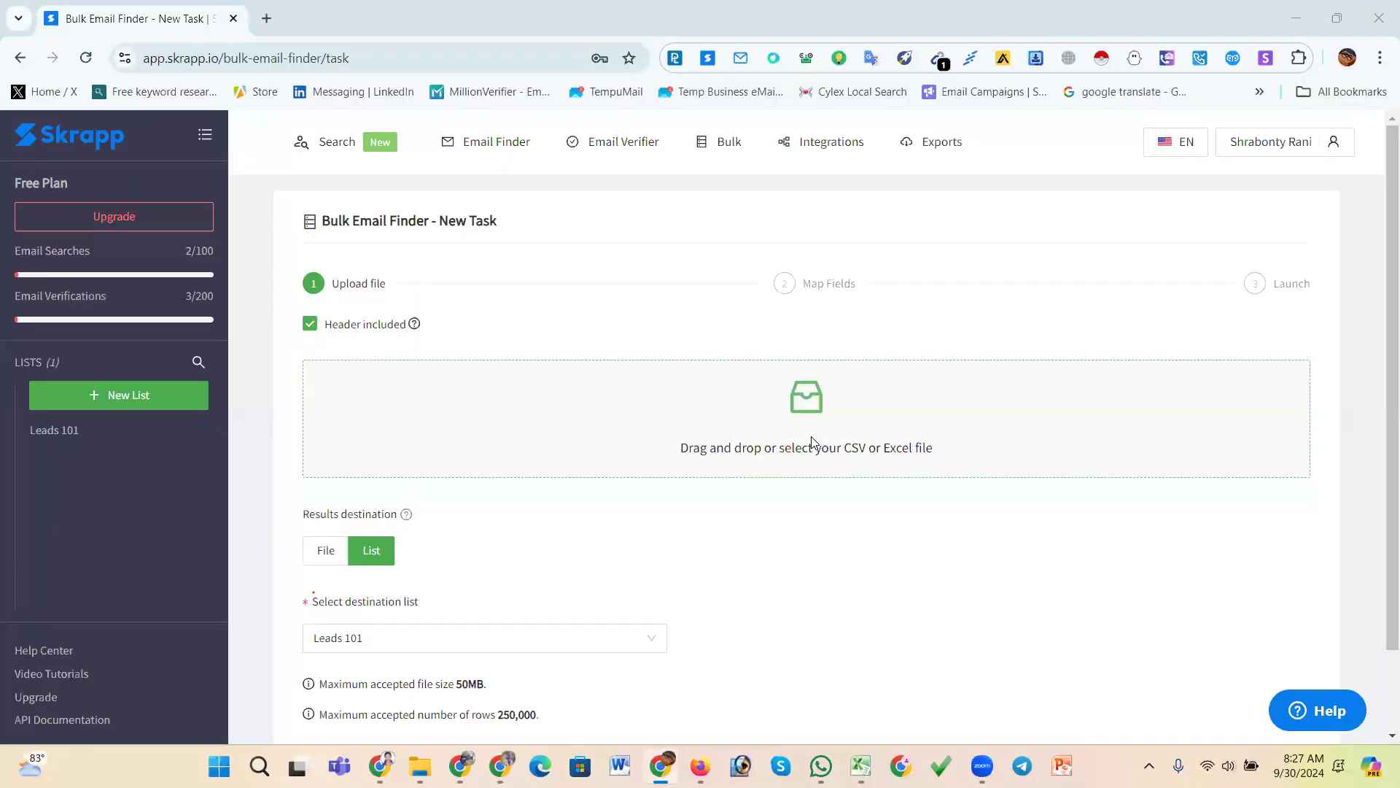
left_click(812, 442)
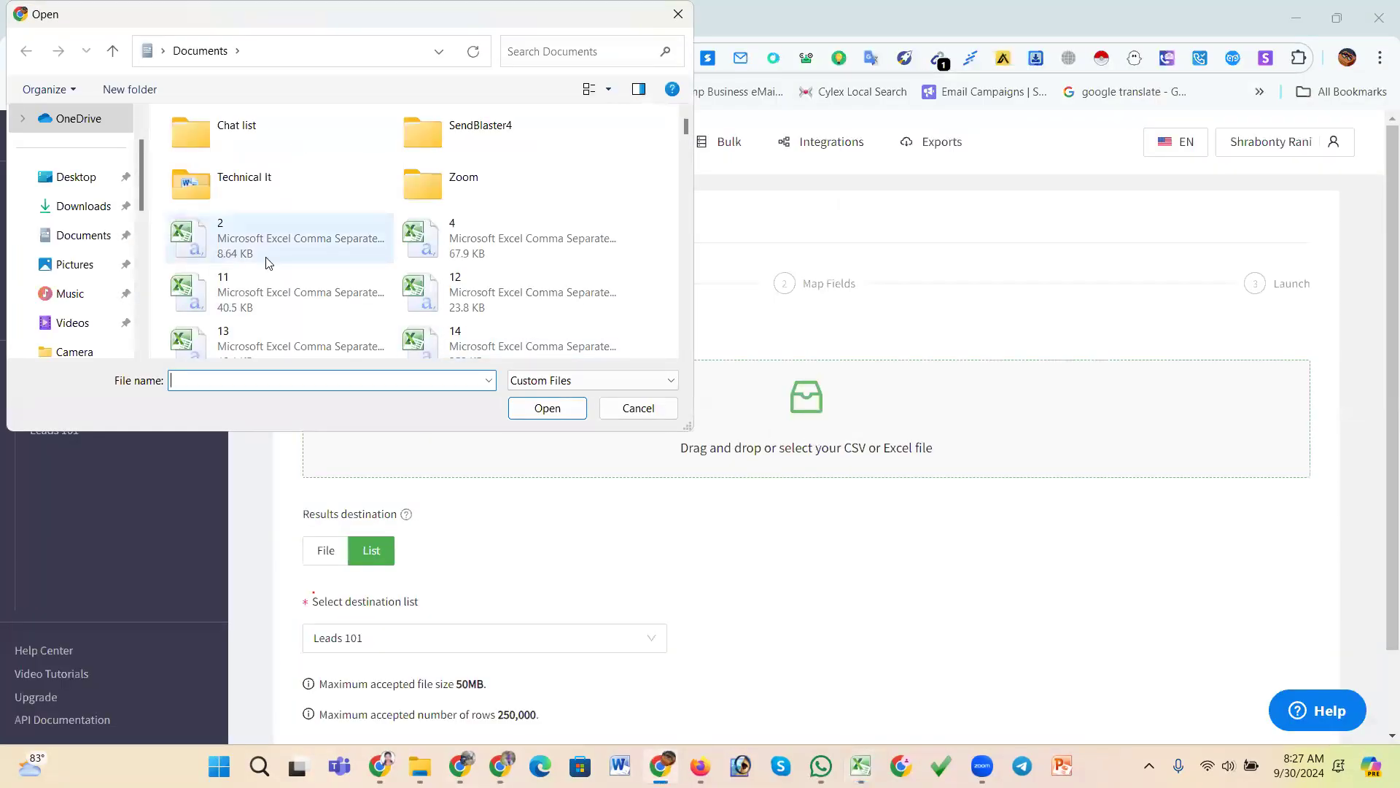
left_click(93, 235)
scroll(375, 256, "down", 5)
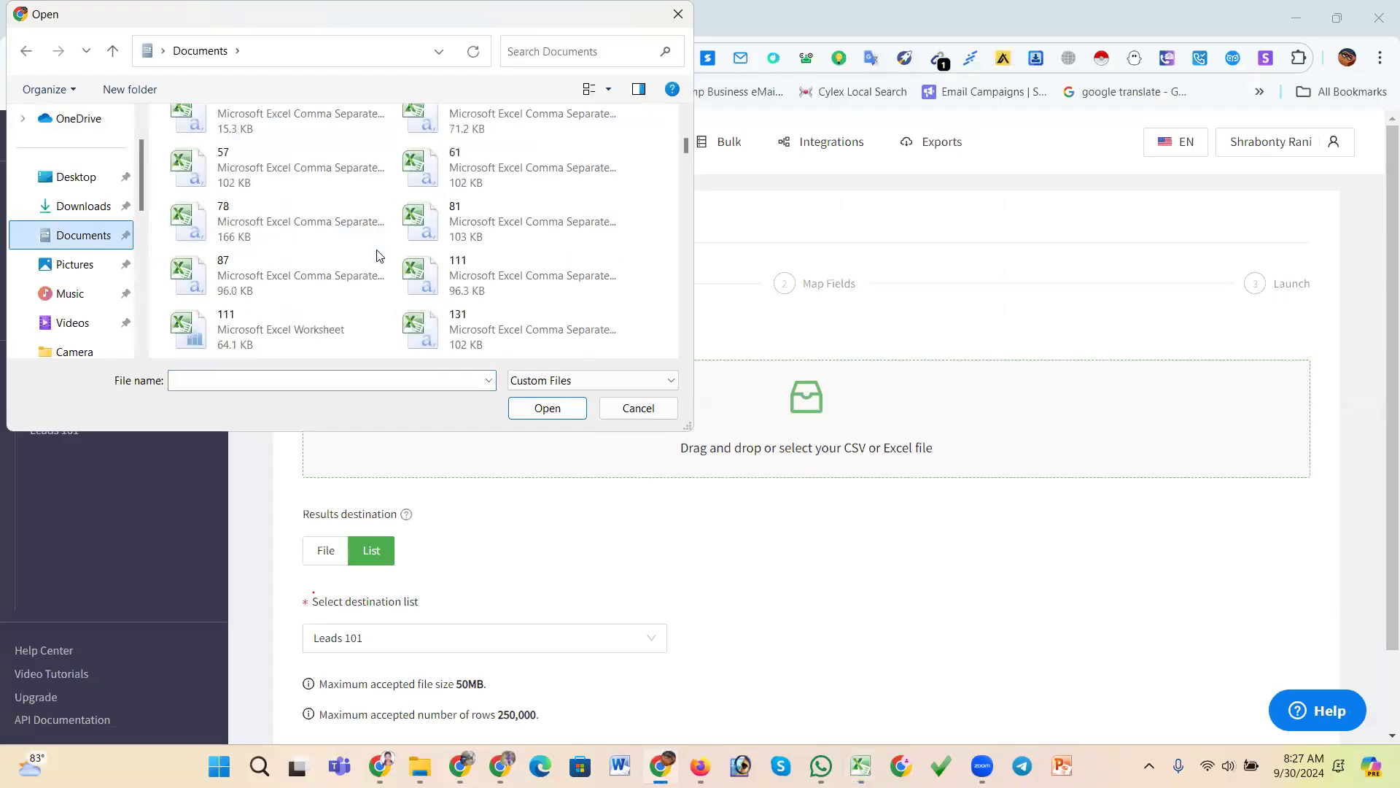
scroll(378, 256, "down", 5)
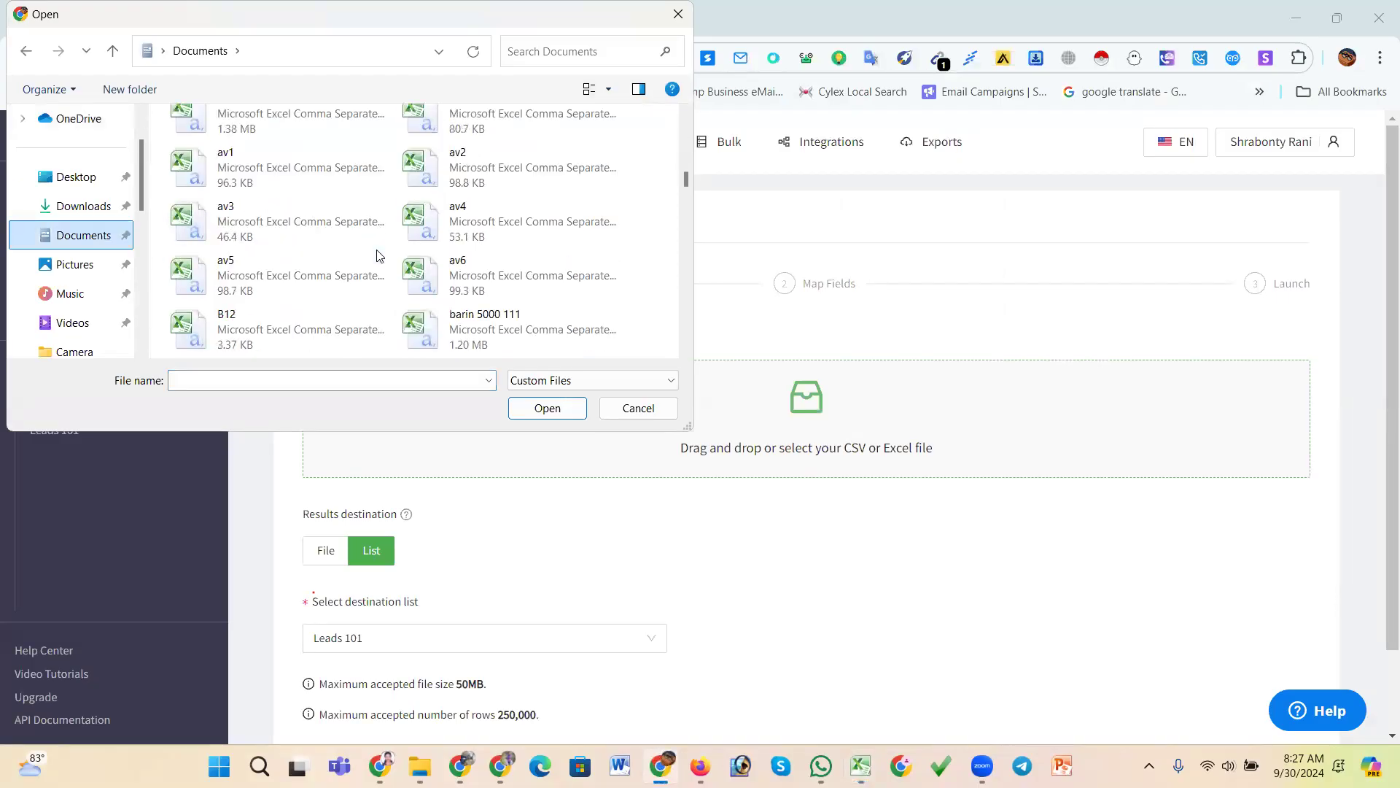
scroll(377, 255, "down", 10)
scroll(377, 256, "down", 10)
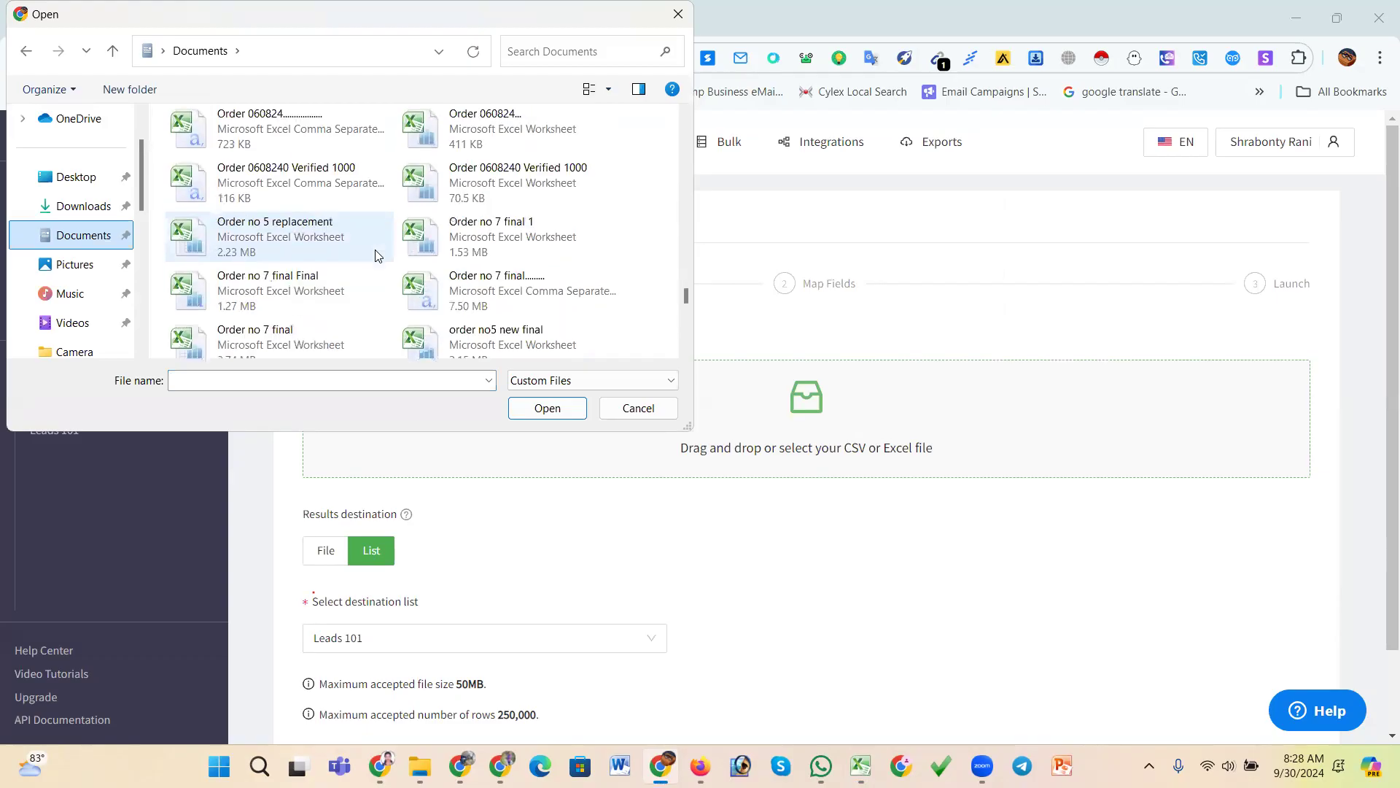
scroll(316, 252, "up", 3)
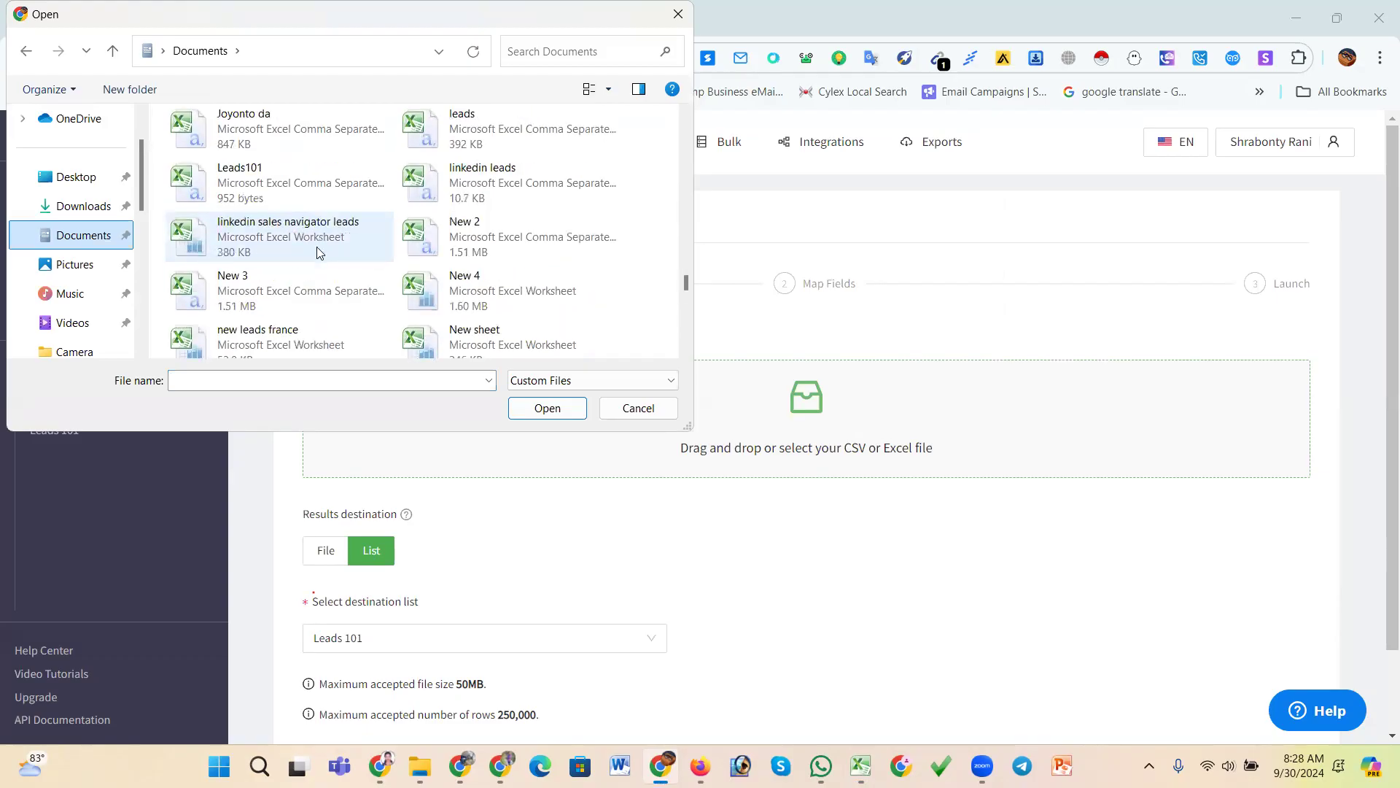
left_click(284, 191)
left_click(566, 407)
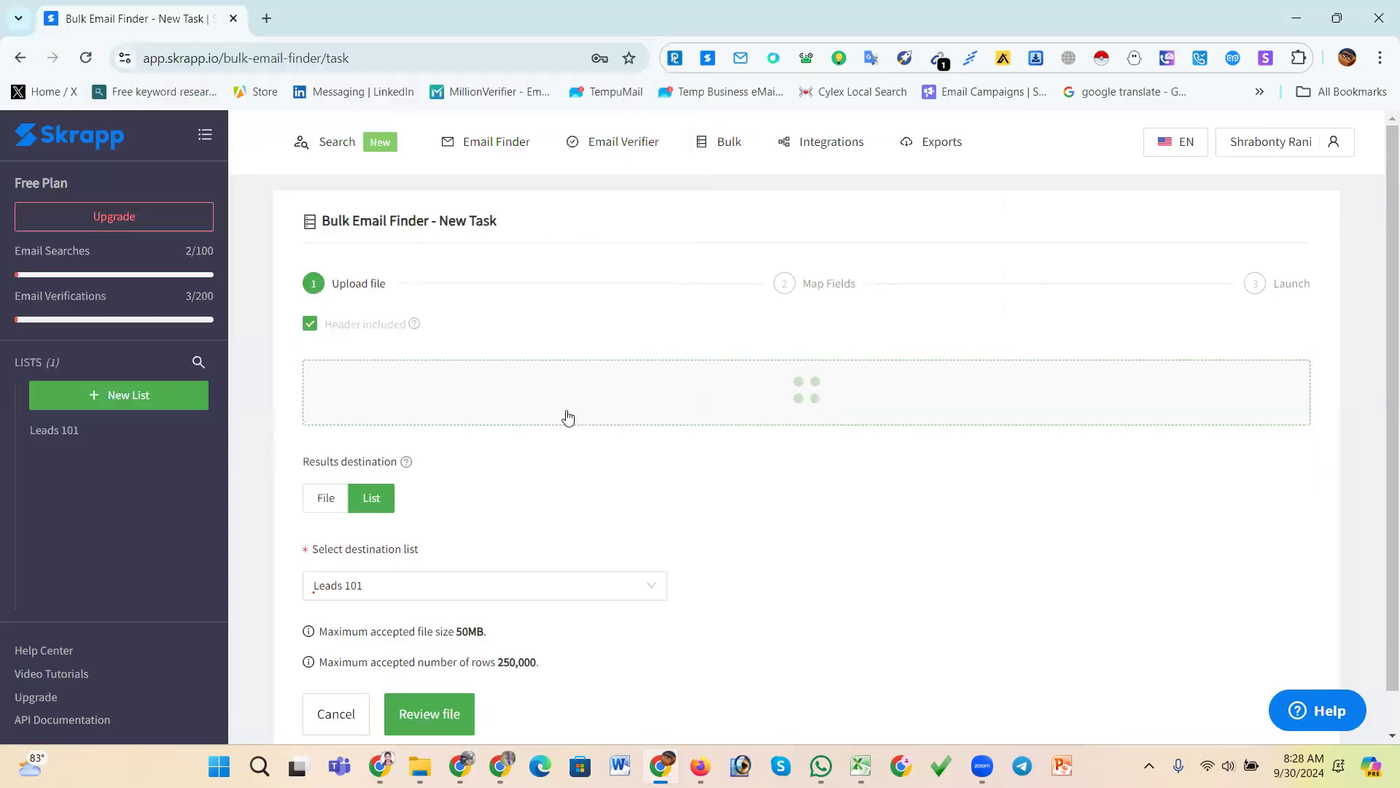
- Set the results destination to List with Leads 101 as the destination list, and proceed to the file review
scroll(570, 428, "down", 2)
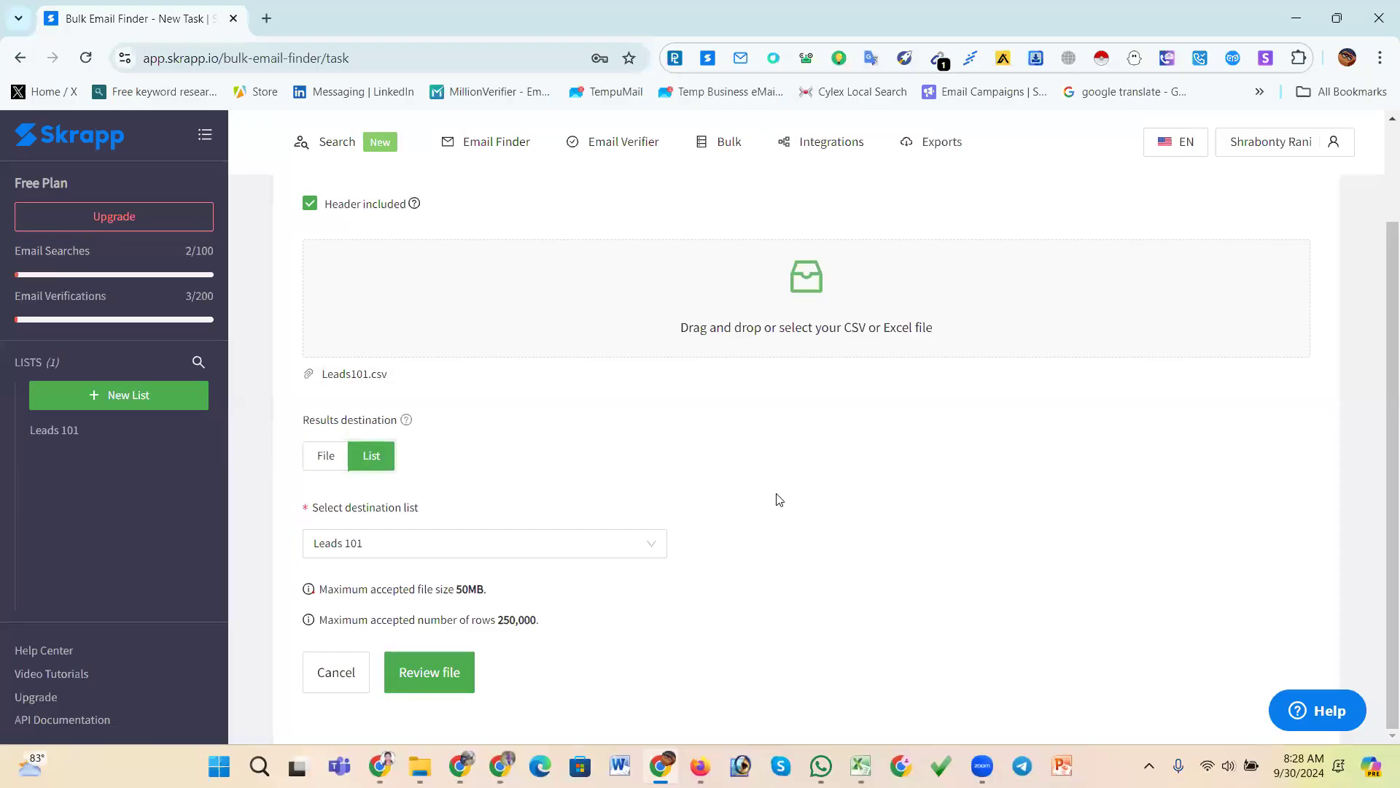
scroll(802, 490, "up", 1)
scroll(815, 487, "down", 1)
left_click(564, 548)
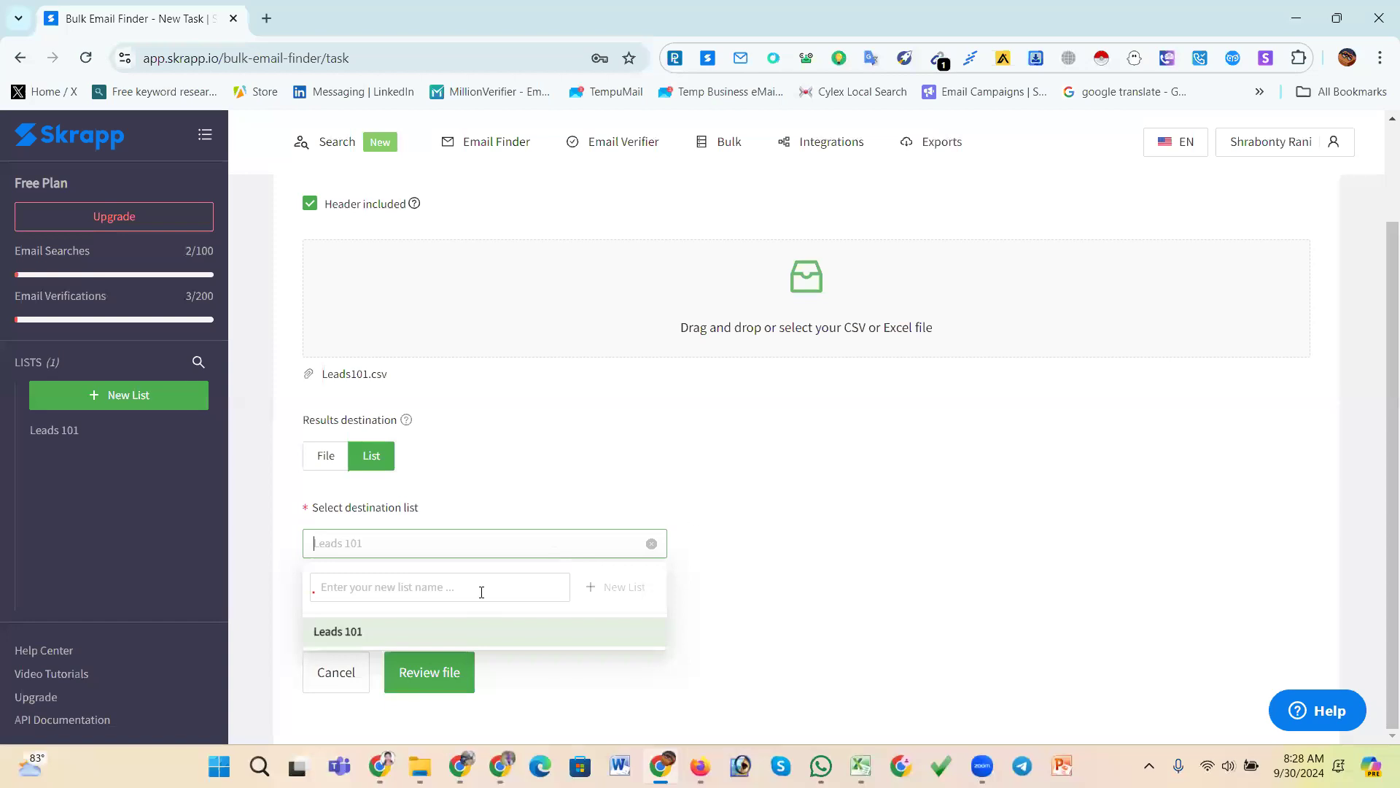
left_click(350, 632)
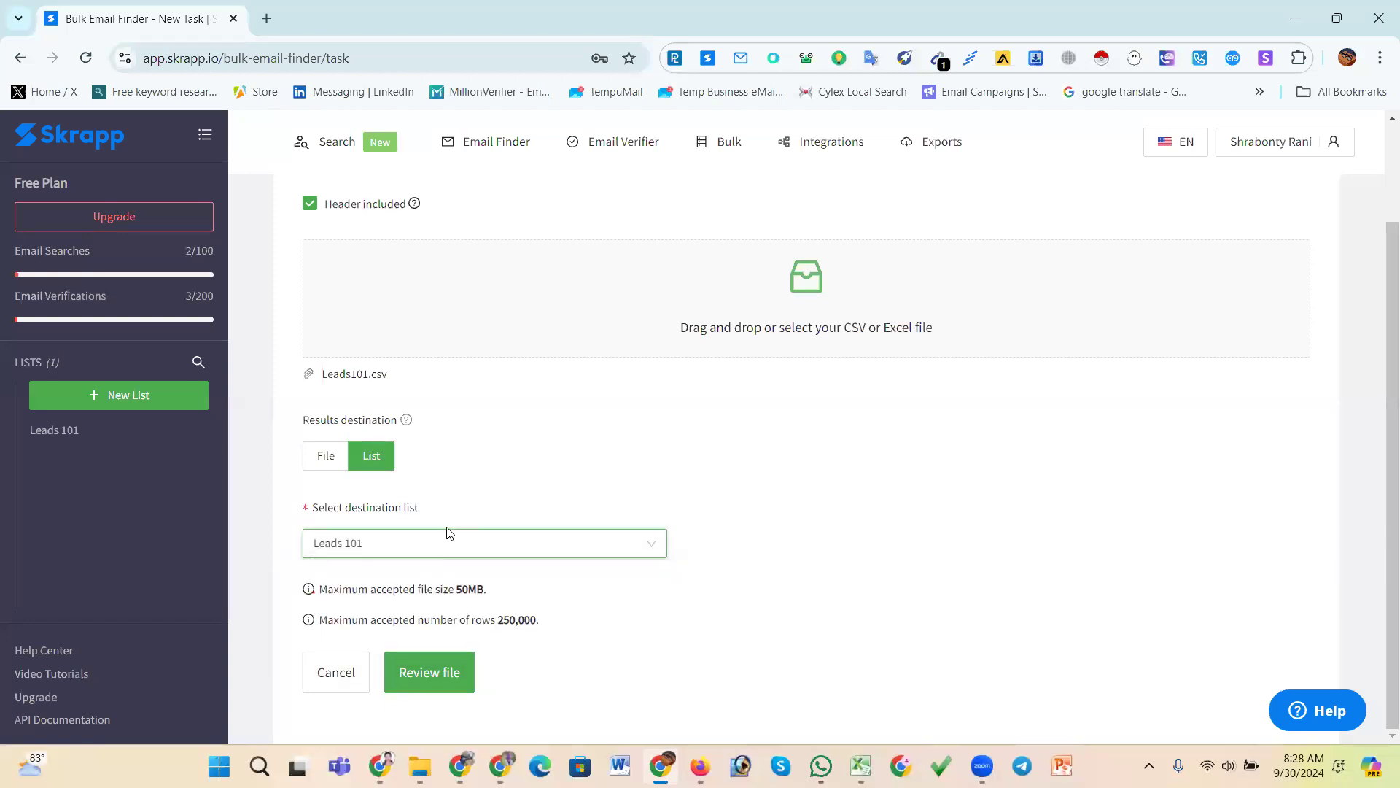
left_click(316, 463)
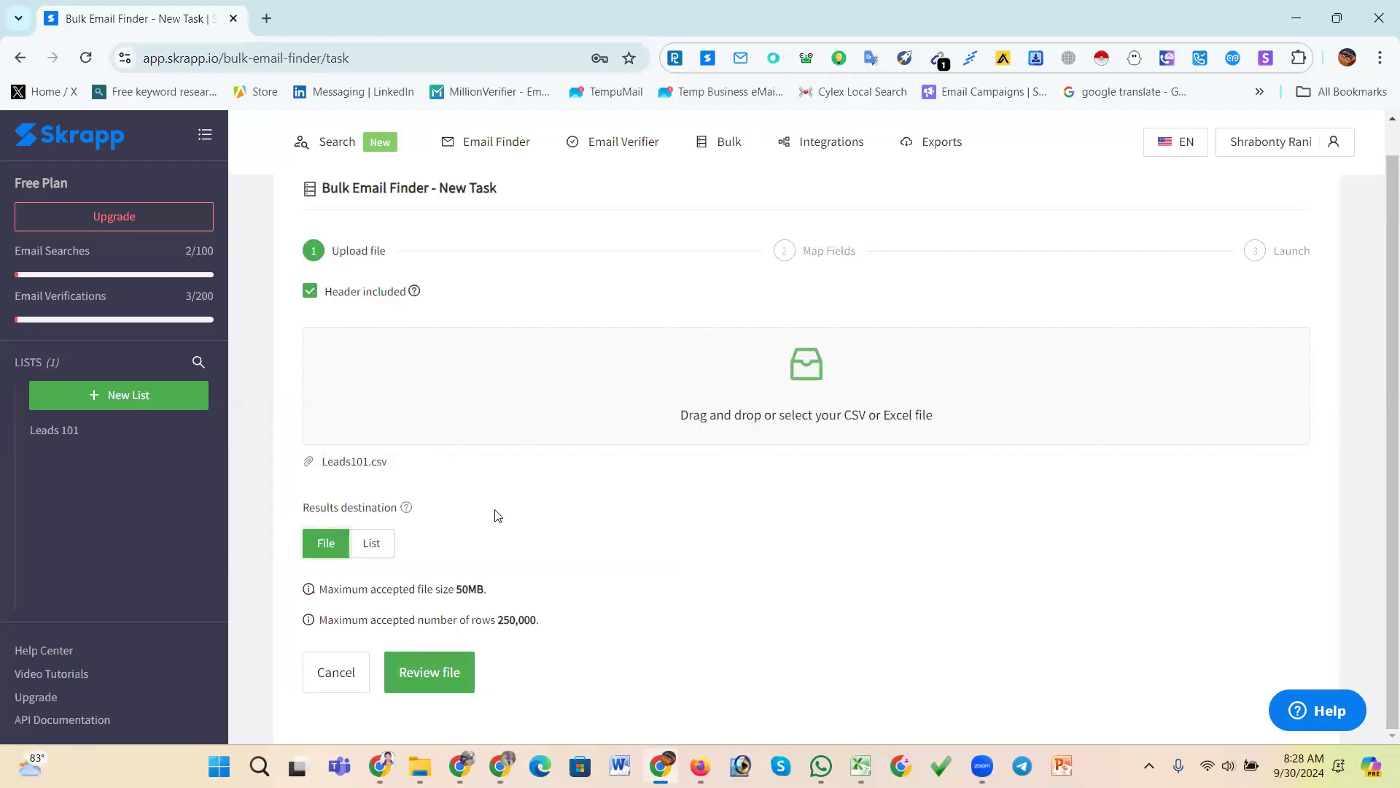
left_click(373, 550)
scroll(489, 590, "down", 1)
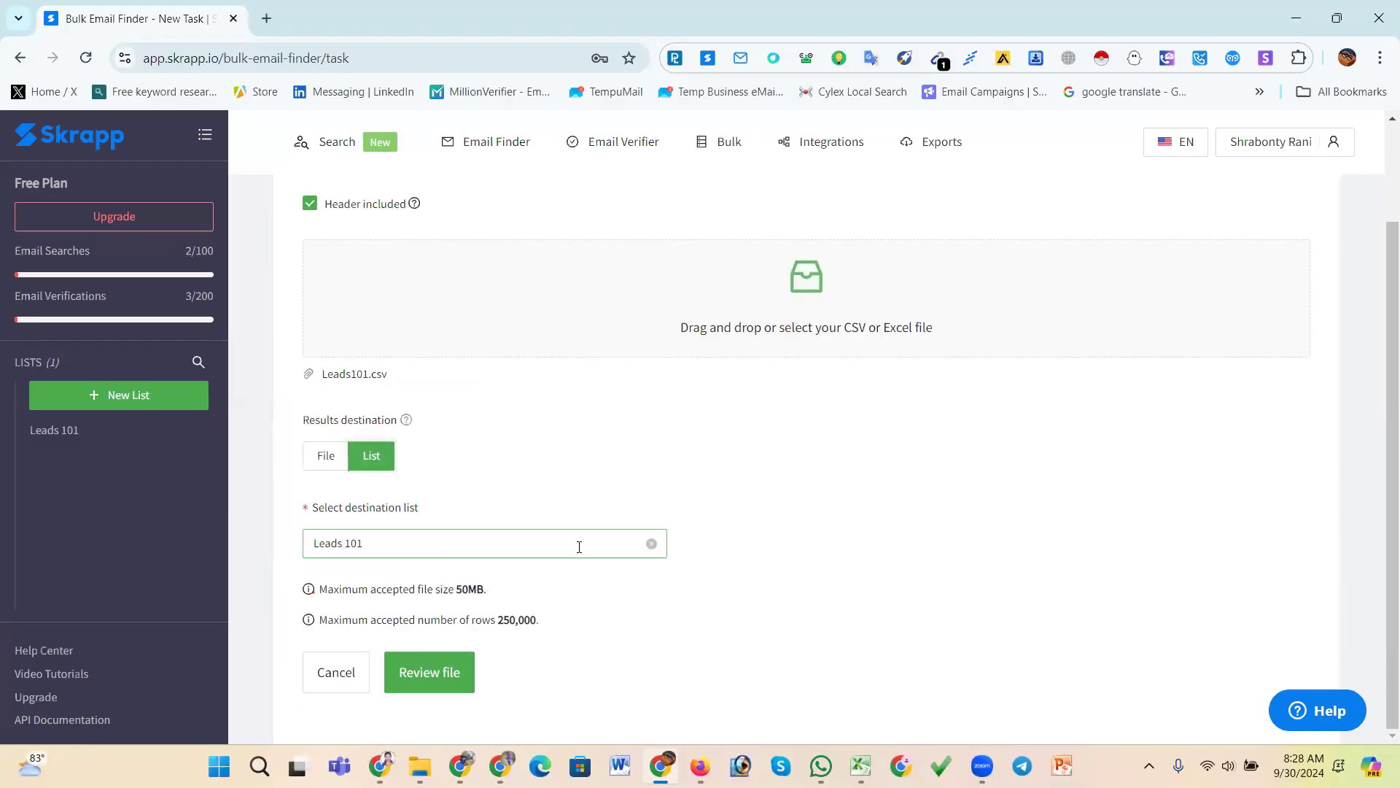
left_click(429, 680)
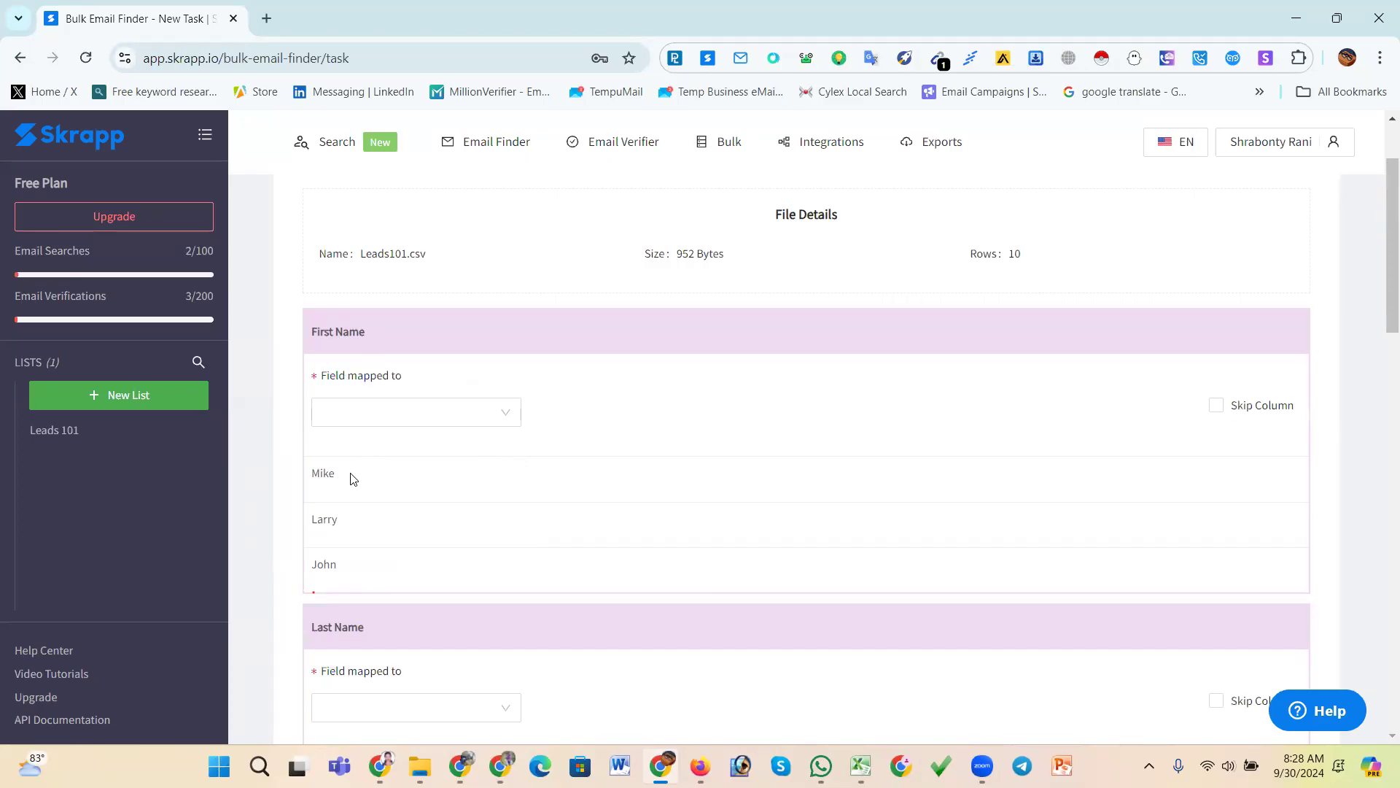
- Map the First Name column to First Name and the Last Name column to Last Name
left_click(416, 413)
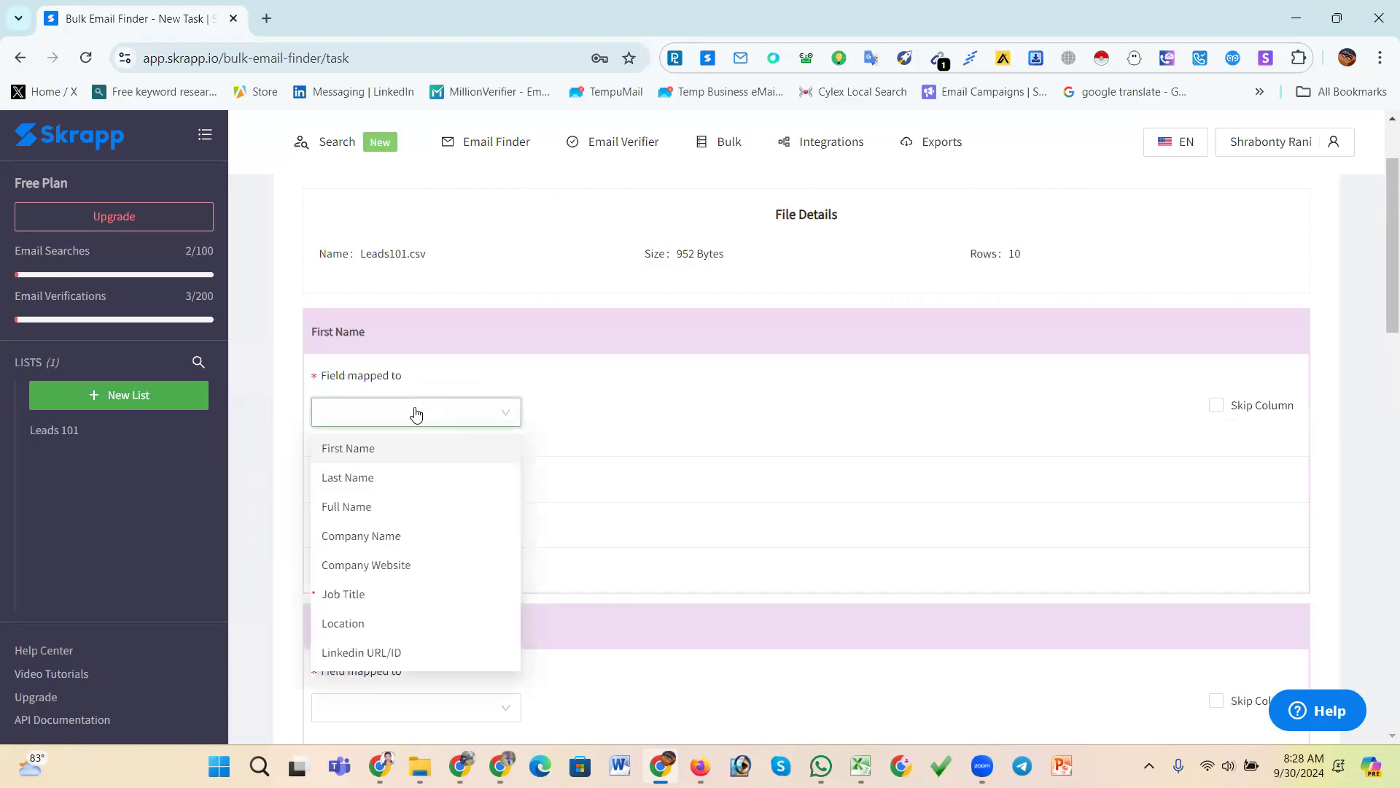
left_click(374, 451)
scroll(457, 354, "down", 5)
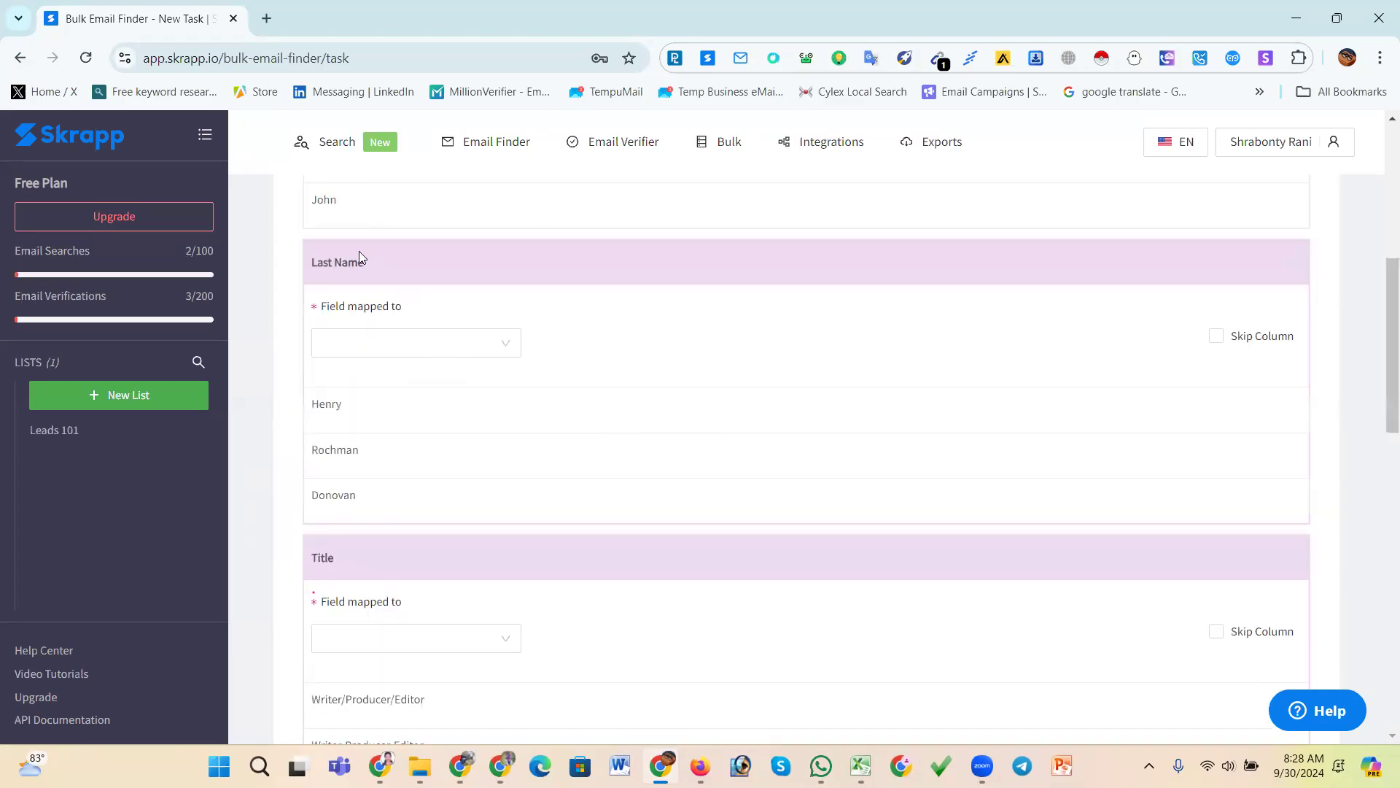
left_click(385, 352)
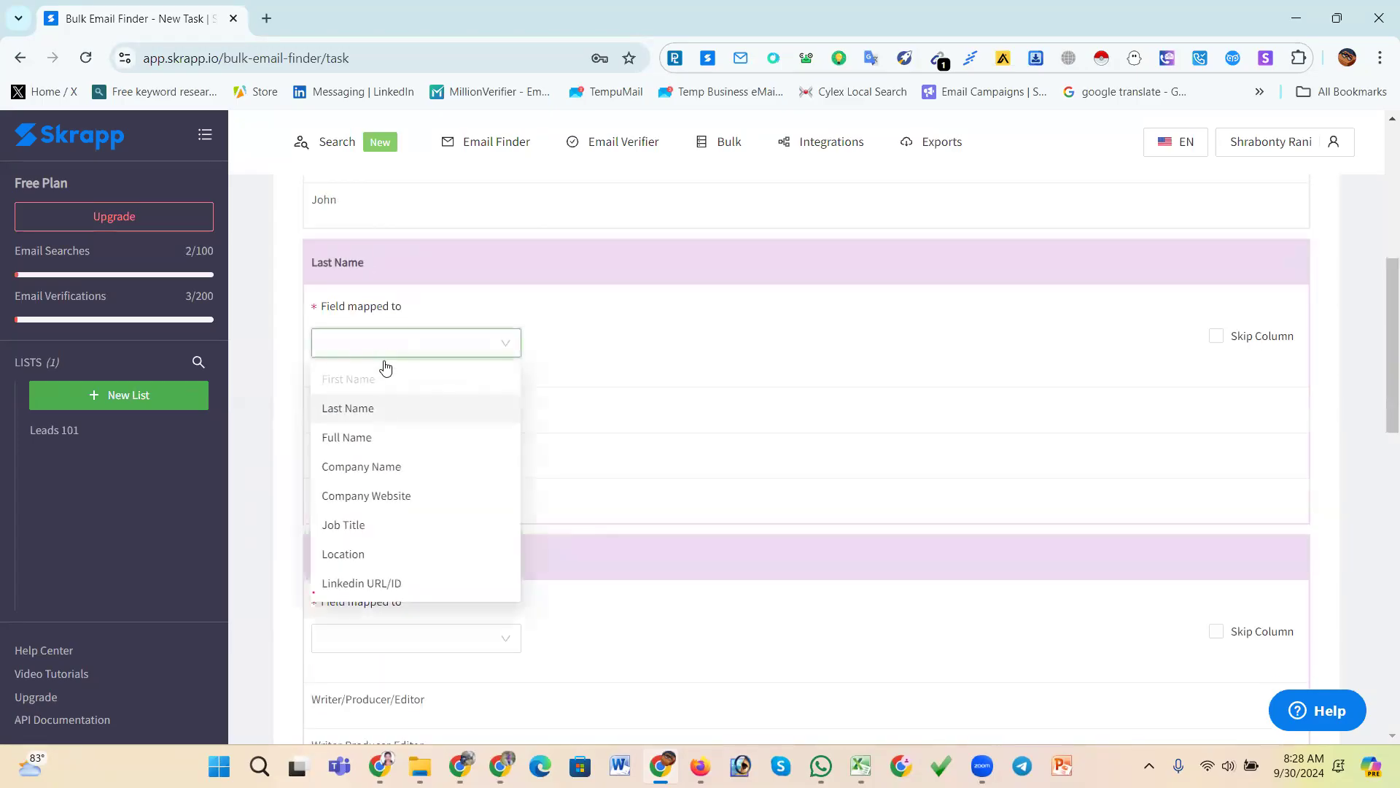
left_click(369, 410)
scroll(686, 413, "down", 4)
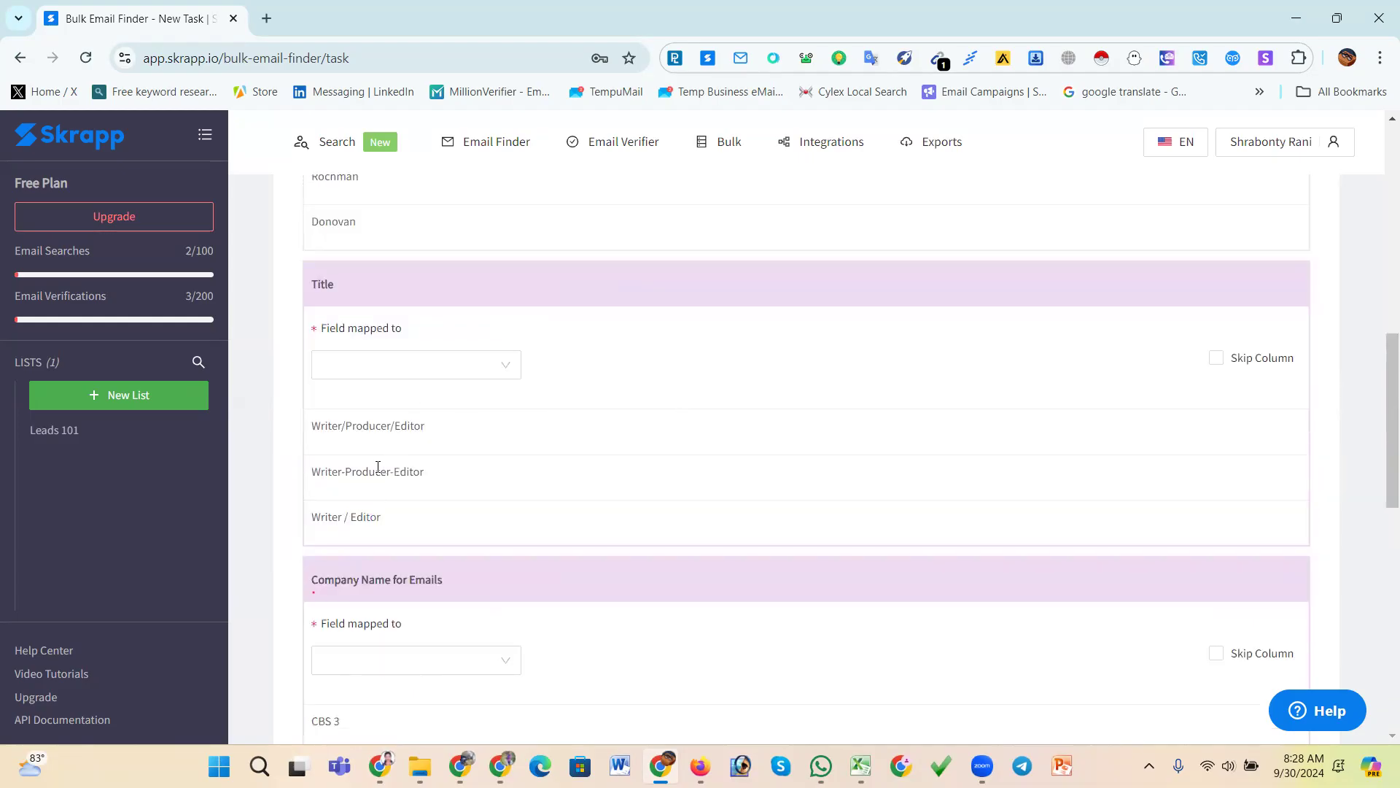
- Map the Title column to Job Title and the Company Name for Emails column to Company Name
left_click(438, 364)
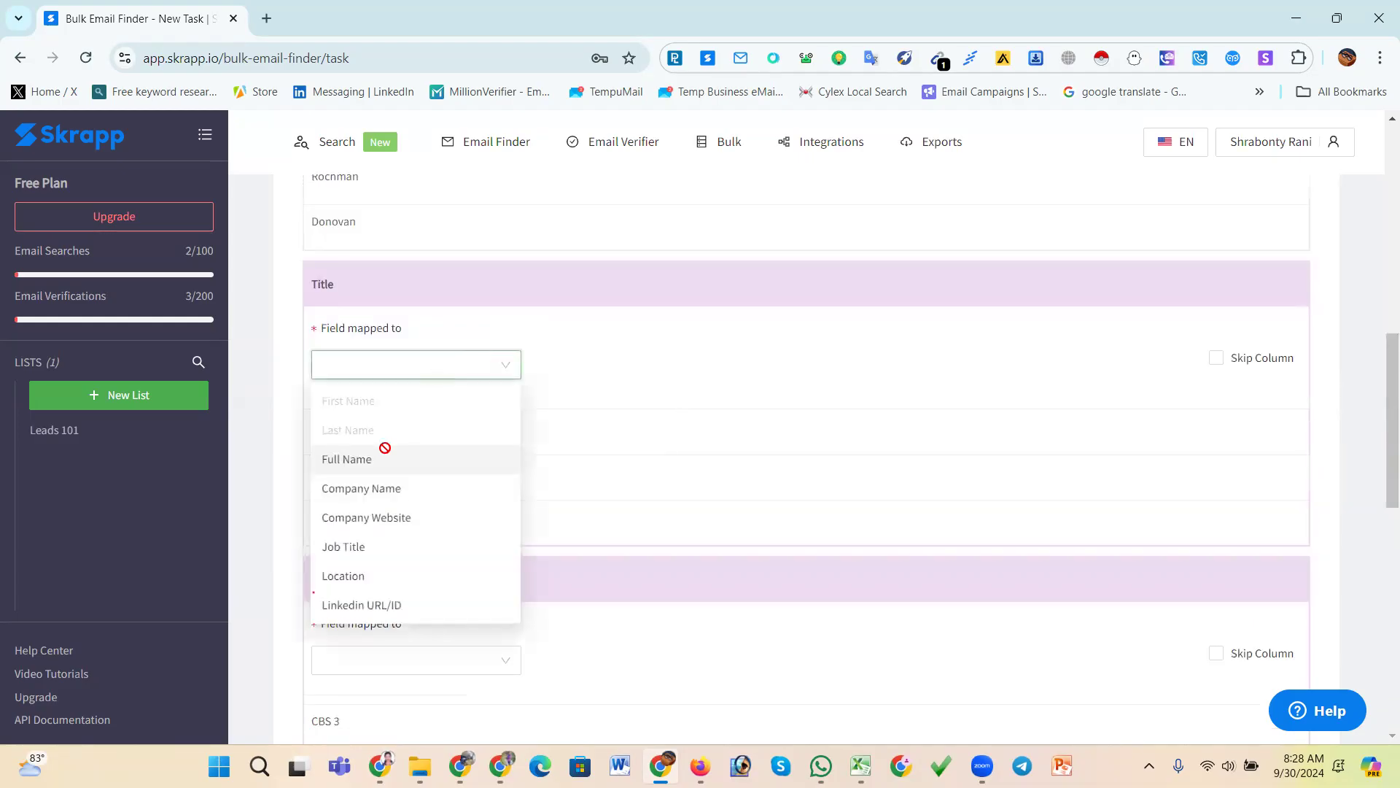
left_click(347, 548)
scroll(588, 436, "down", 5)
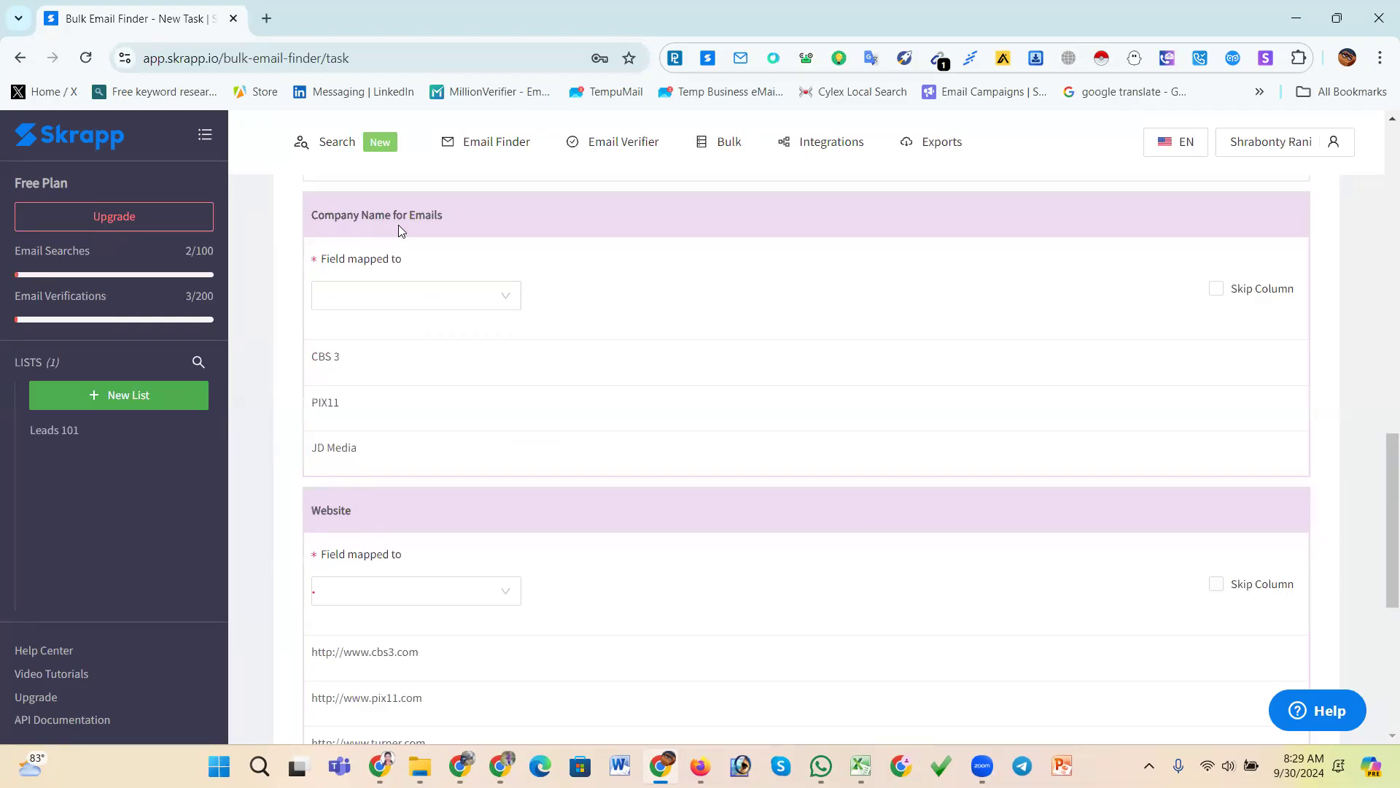
left_click(446, 296)
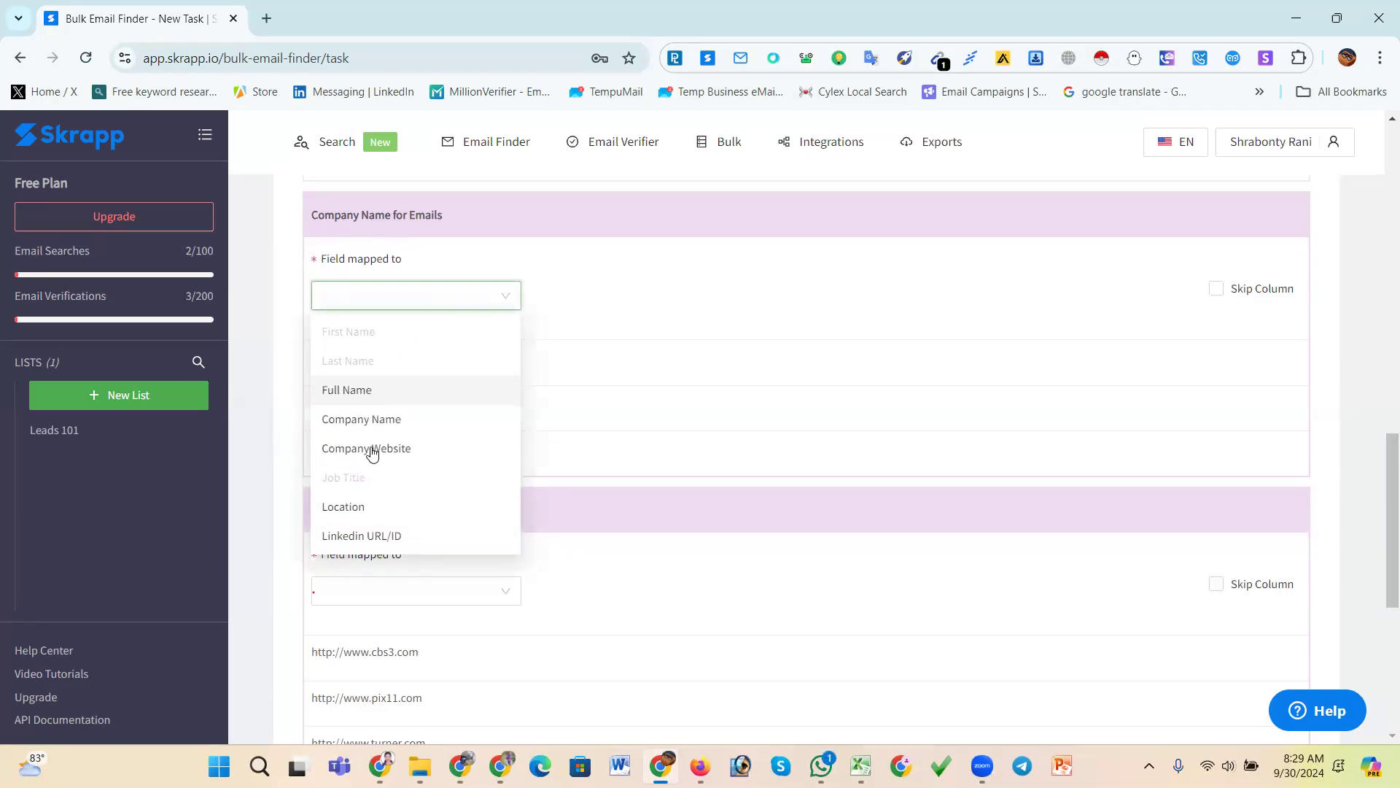
left_click(379, 421)
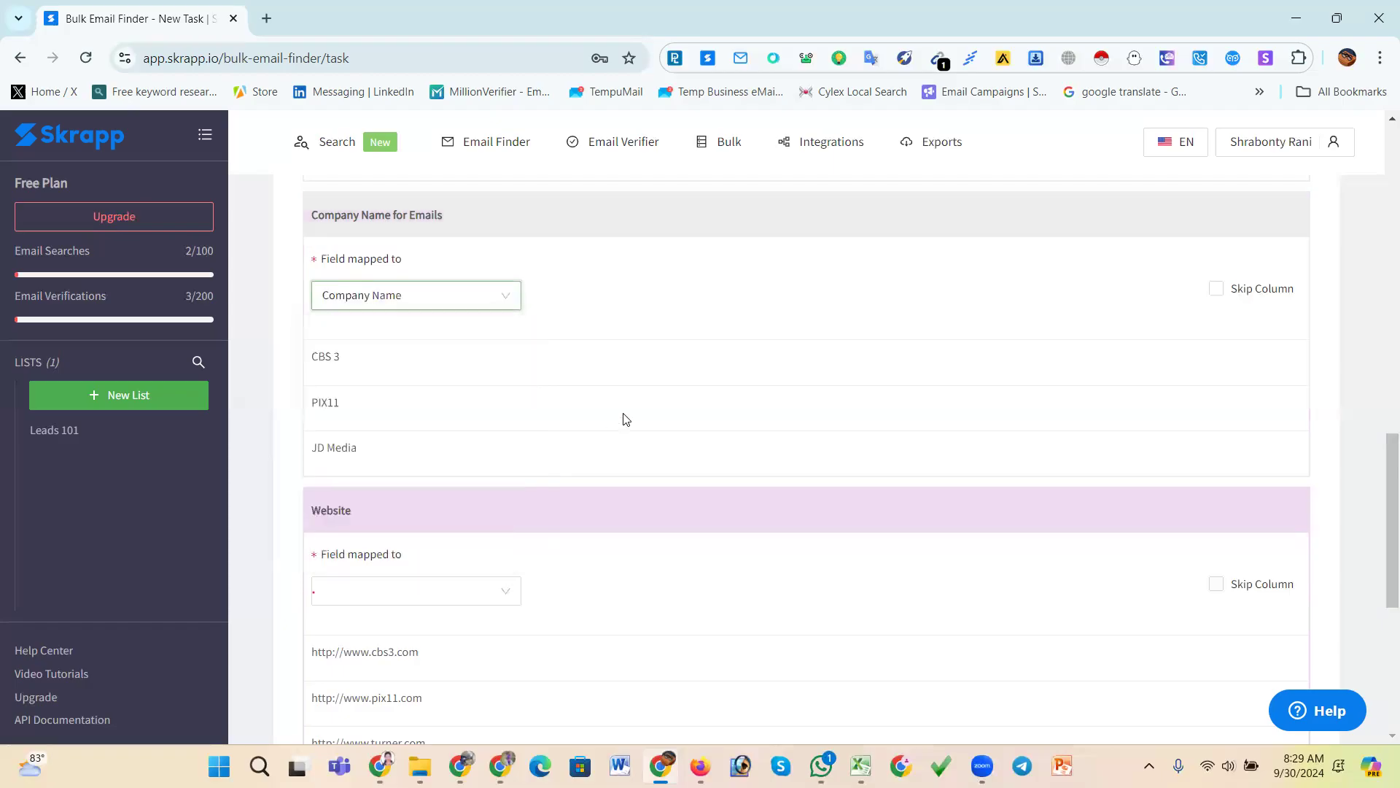
- Map the Website column to Company Website
scroll(583, 408, "down", 3)
left_click(423, 321)
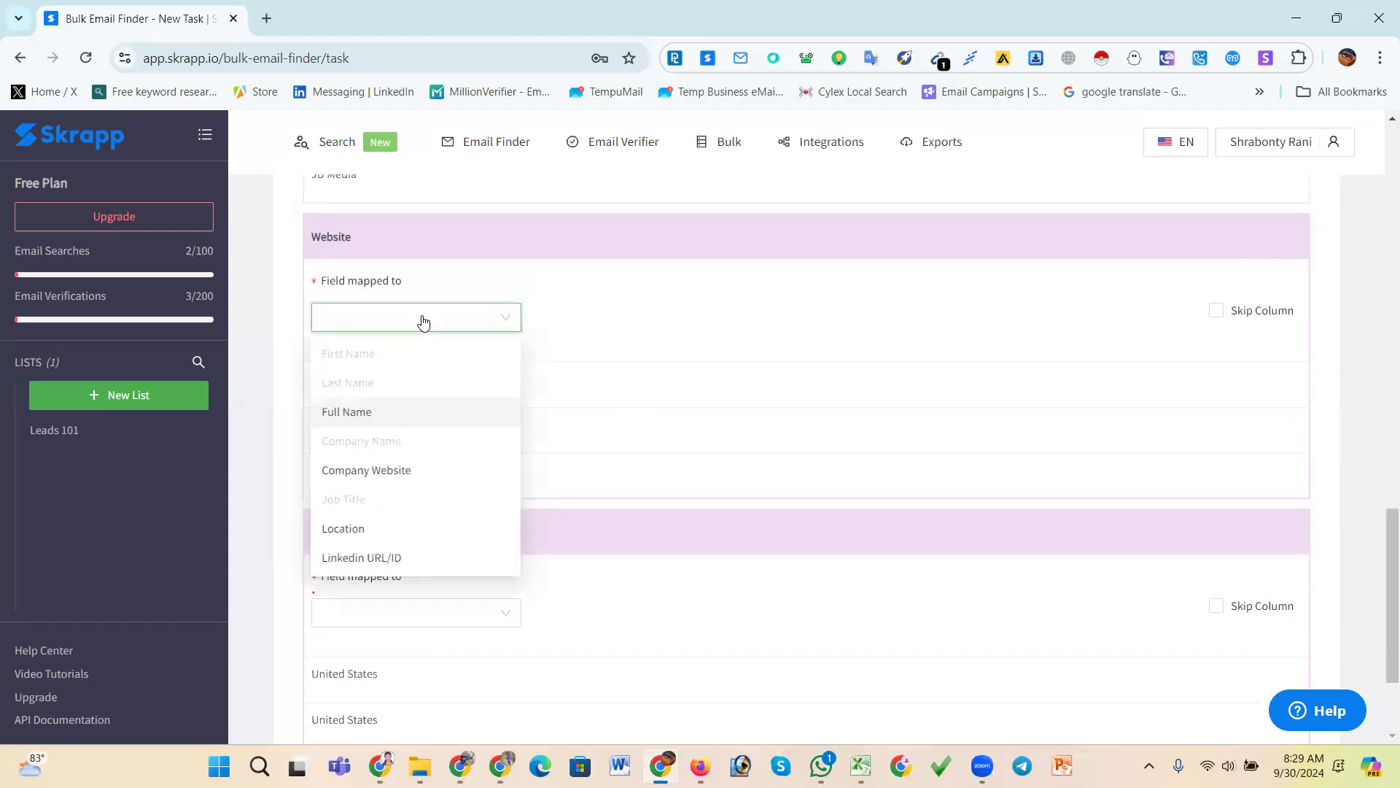
left_click(388, 468)
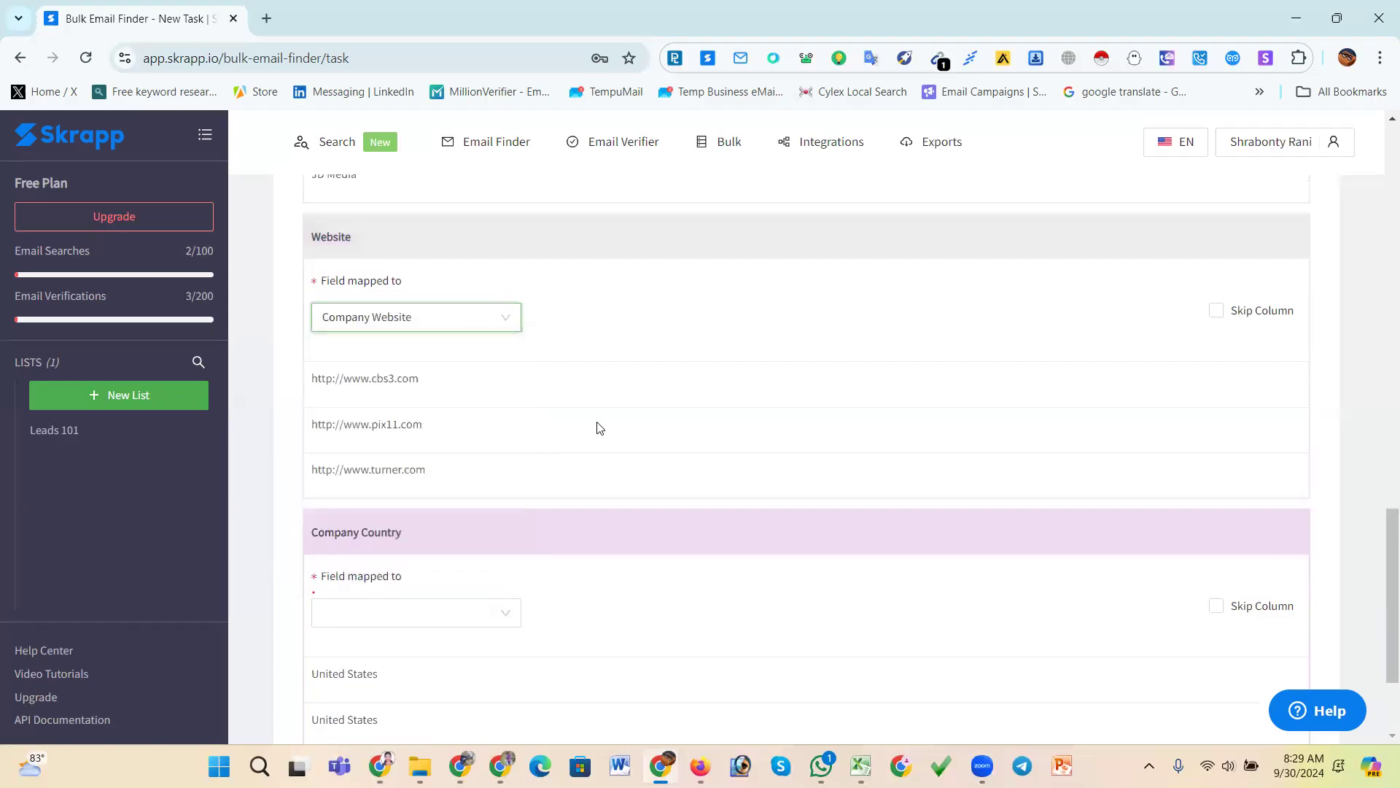
- Skip the Company Country column and launch the Bulk Email Finder task
scroll(597, 428, "down", 2)
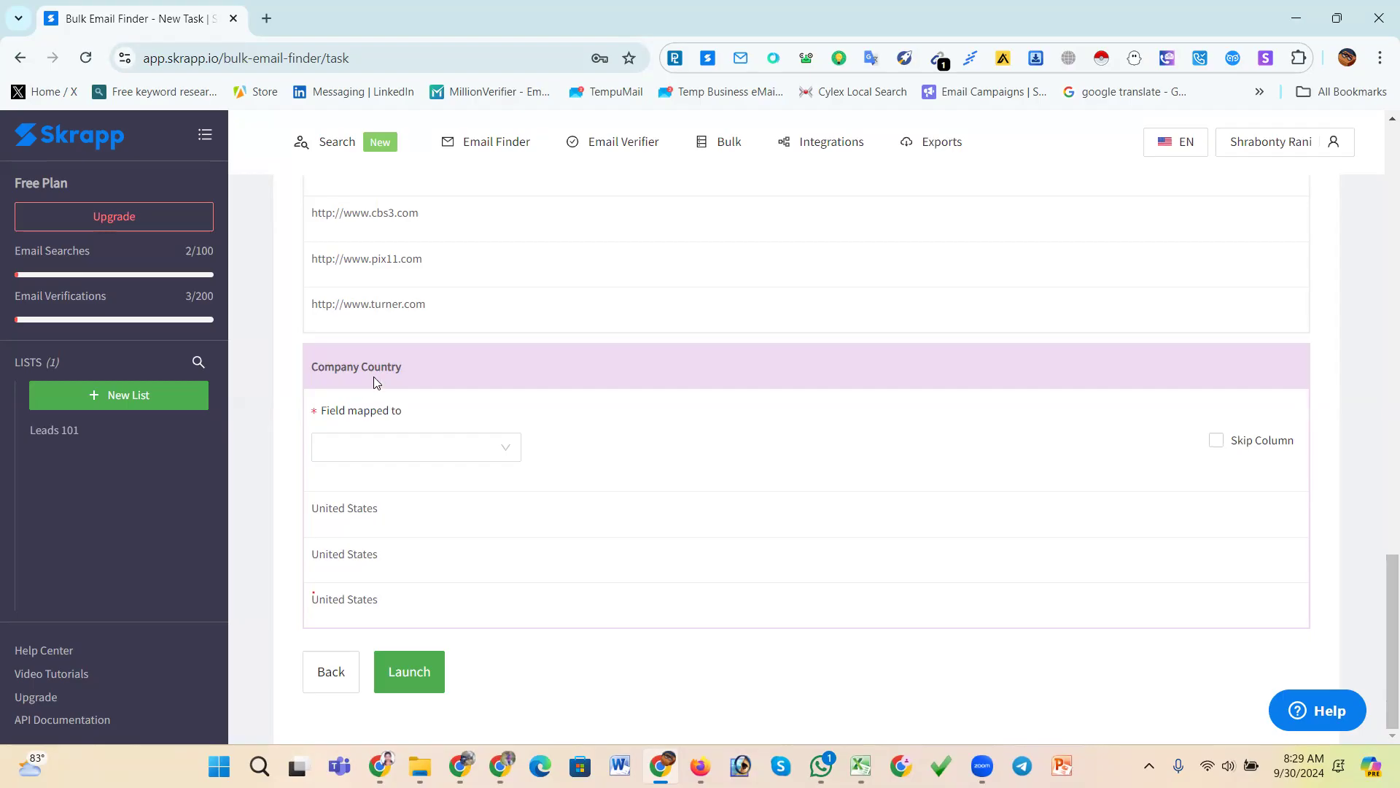
left_click(1217, 441)
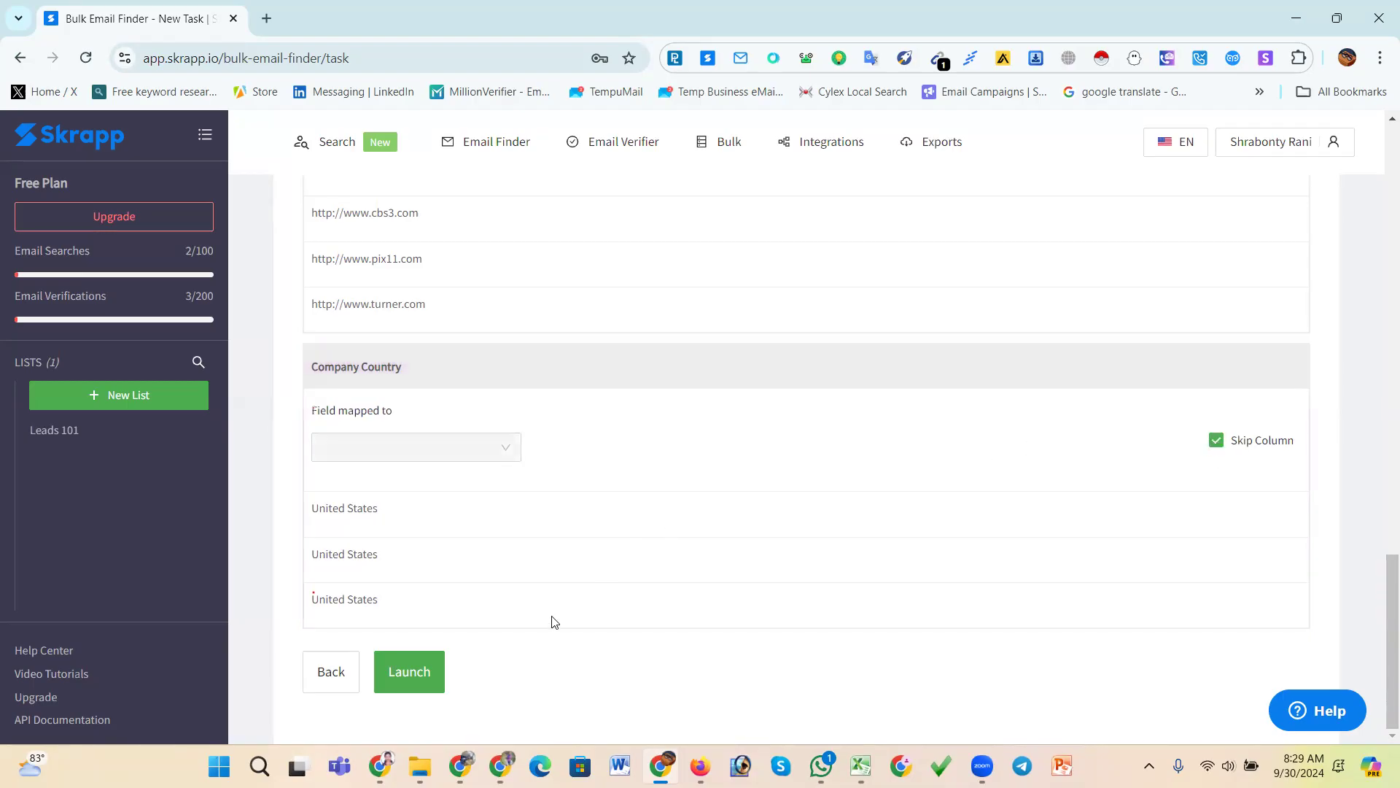
left_click(425, 675)
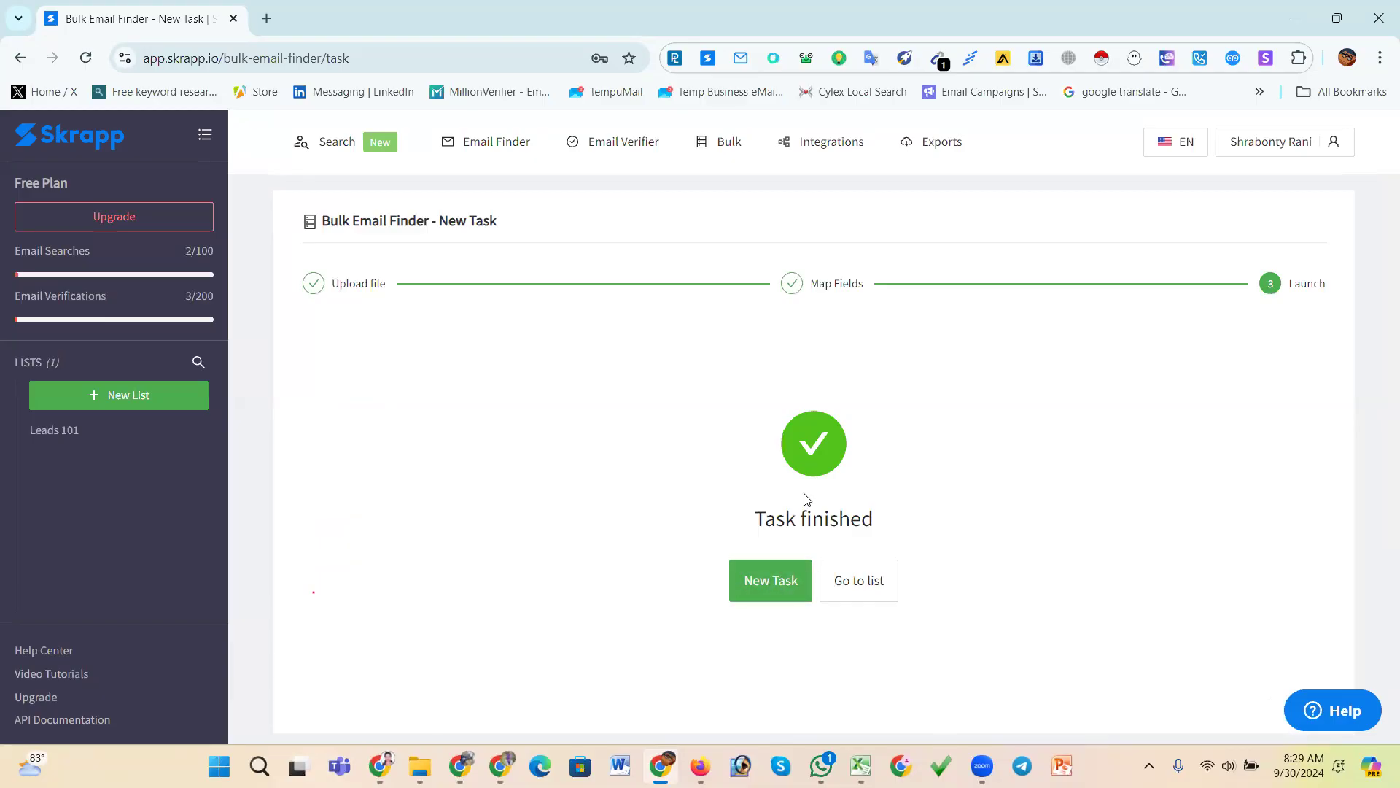
- Open the task's result list, collapse the first lead's details, and examine the found emails and their statuses
left_click(870, 588)
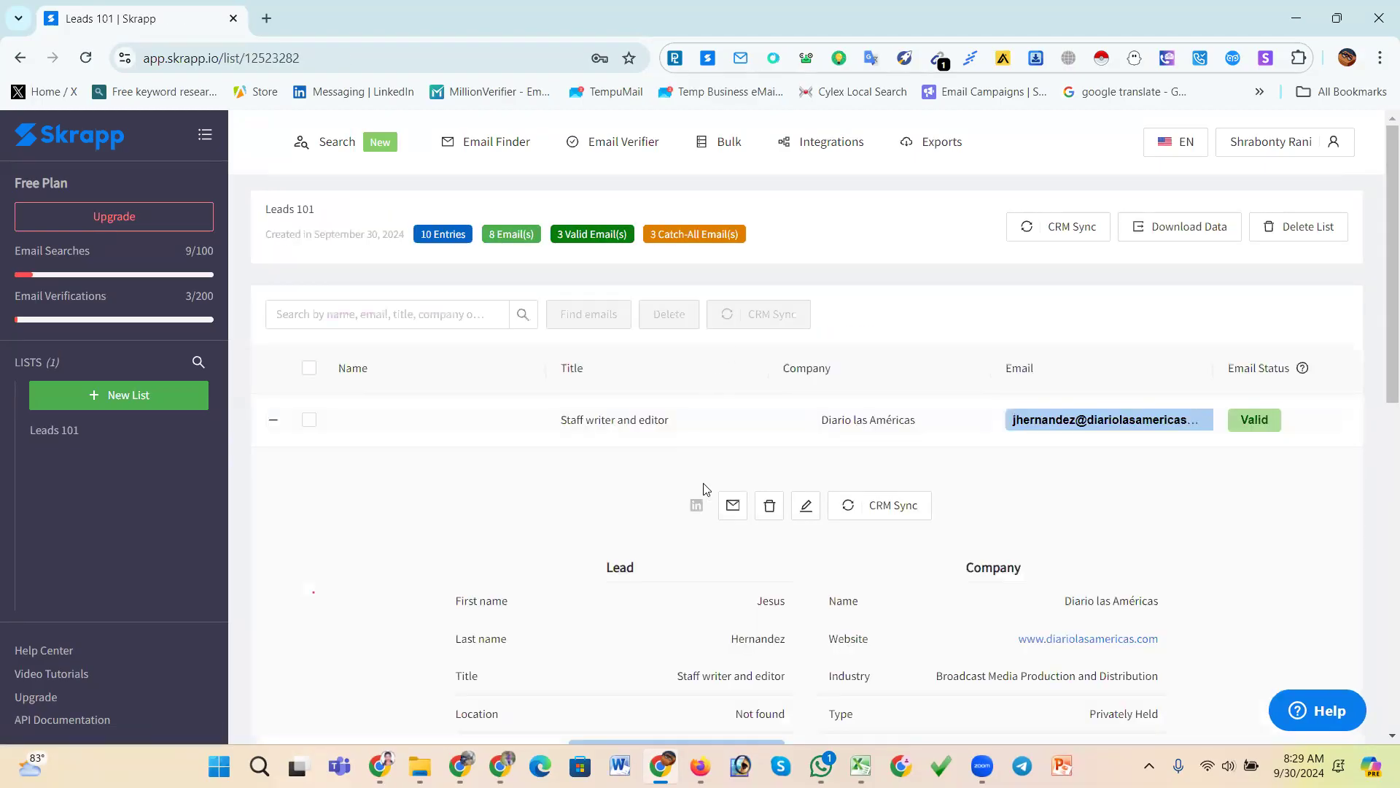
scroll(705, 489, "down", 7)
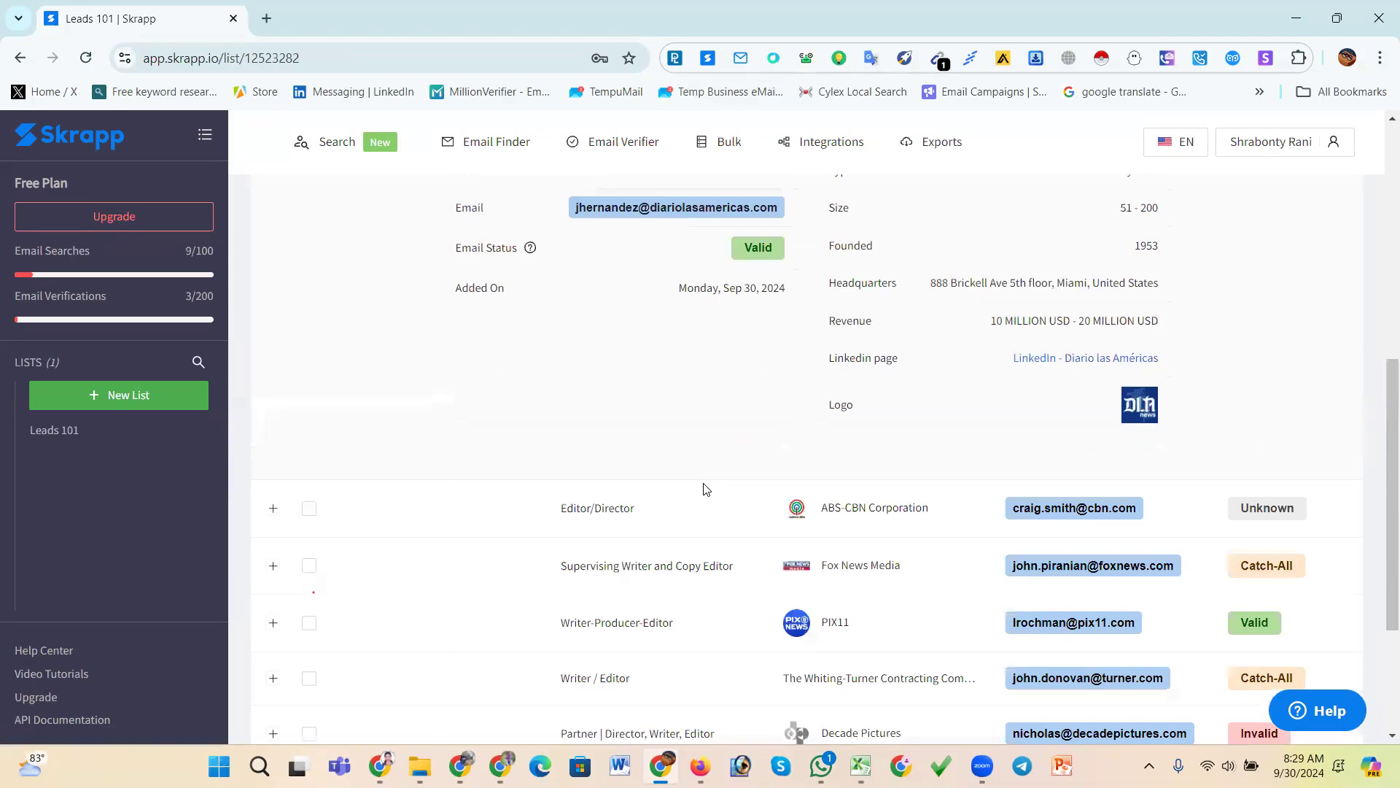
scroll(705, 489, "down", 3)
scroll(693, 487, "up", 10)
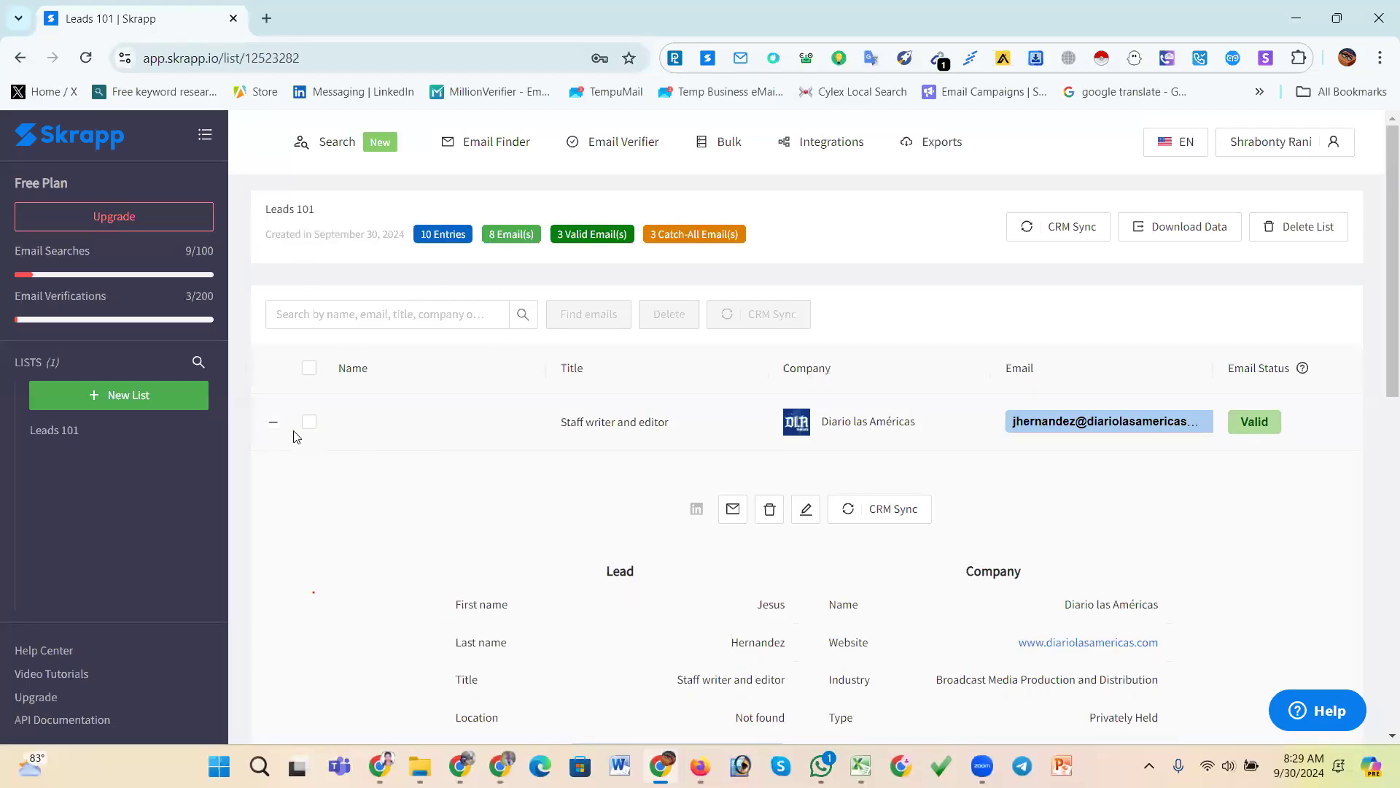
left_click(274, 422)
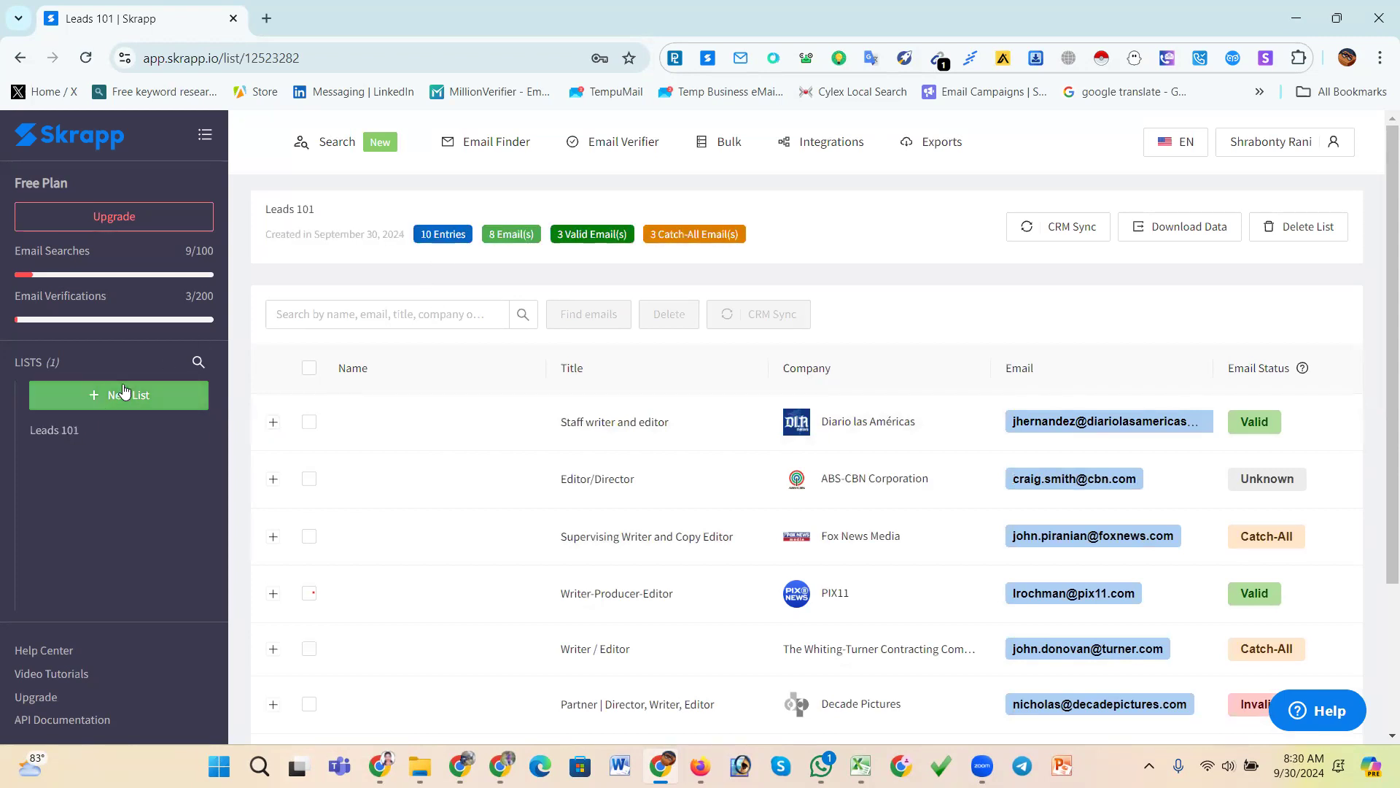
left_click(289, 211)
scroll(1049, 395, "down", 3)
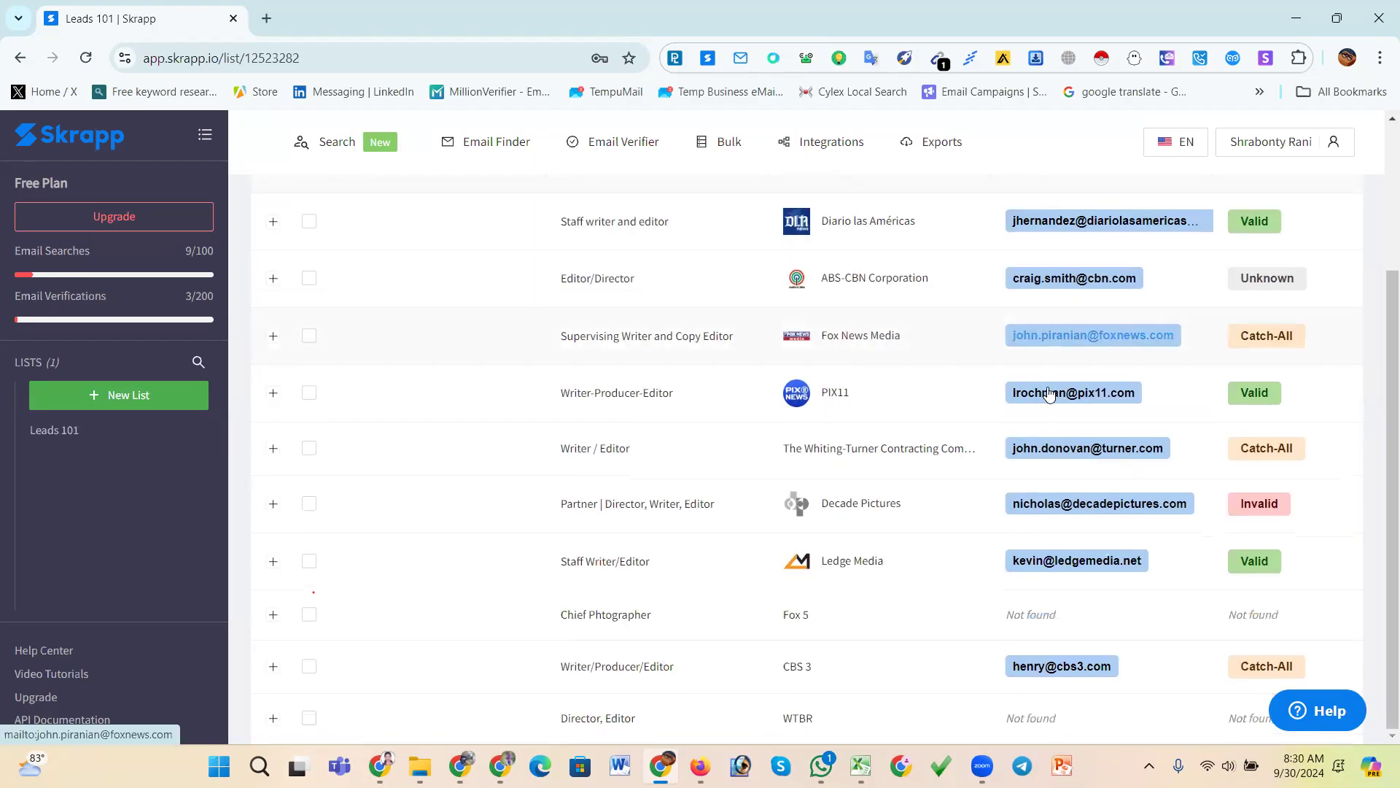
scroll(1049, 394, "up", 3)
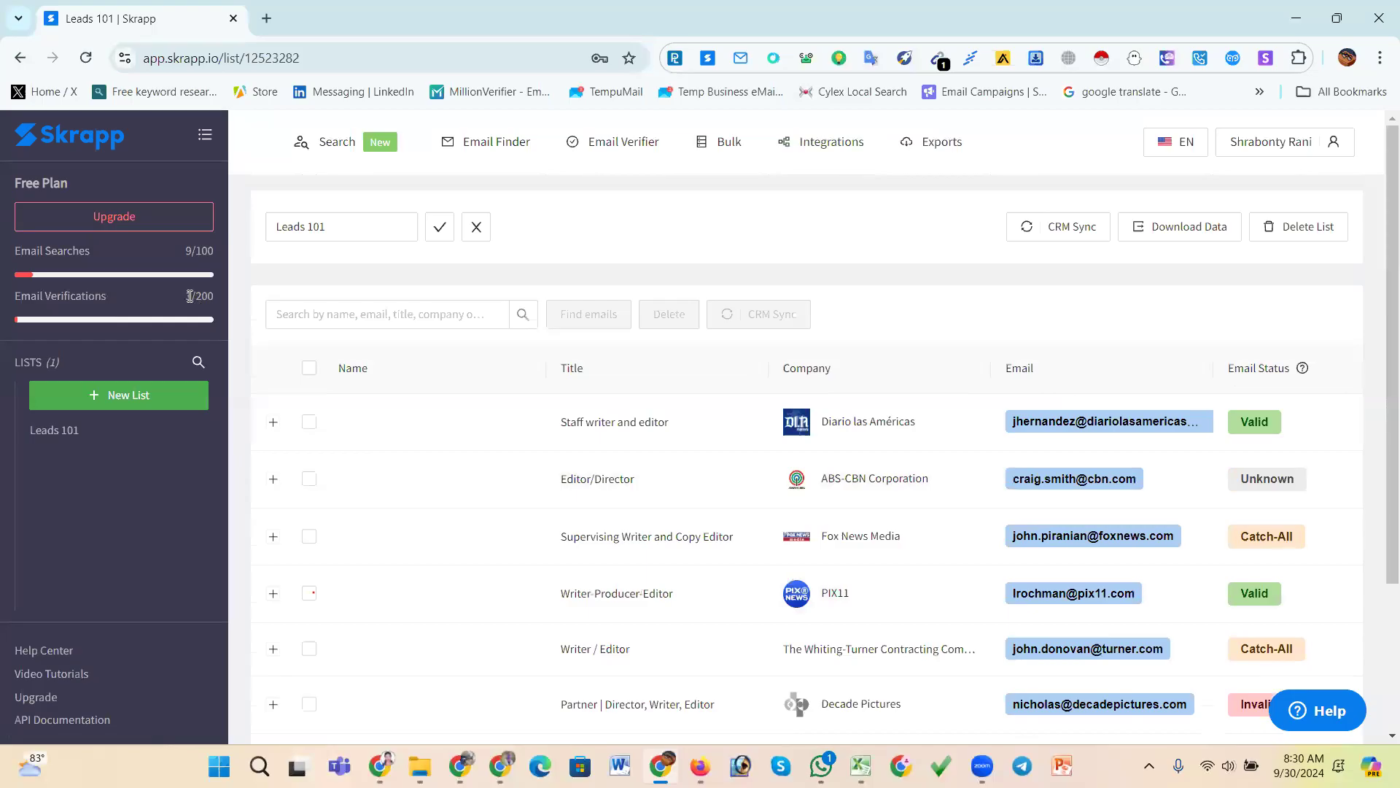
left_click(1180, 226)
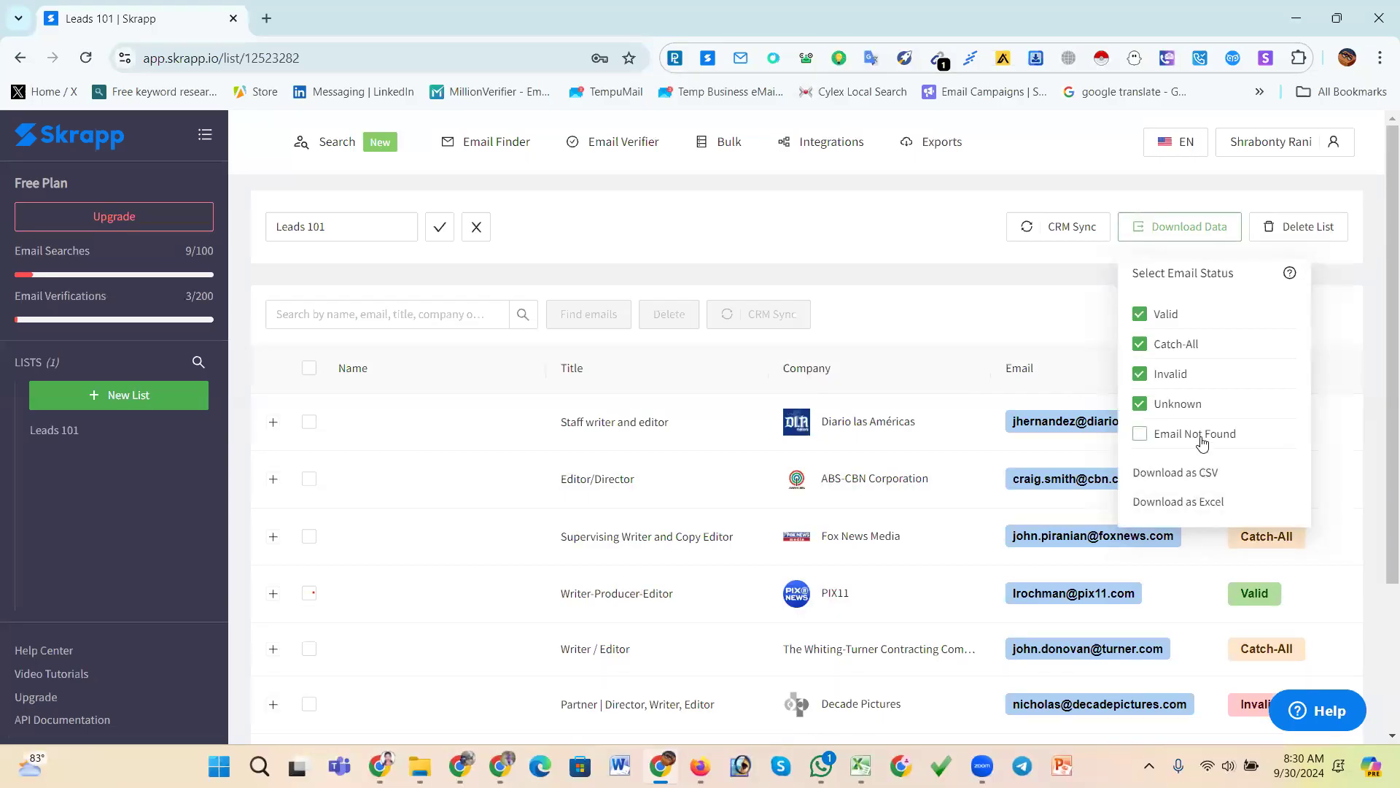
left_click(1198, 473)
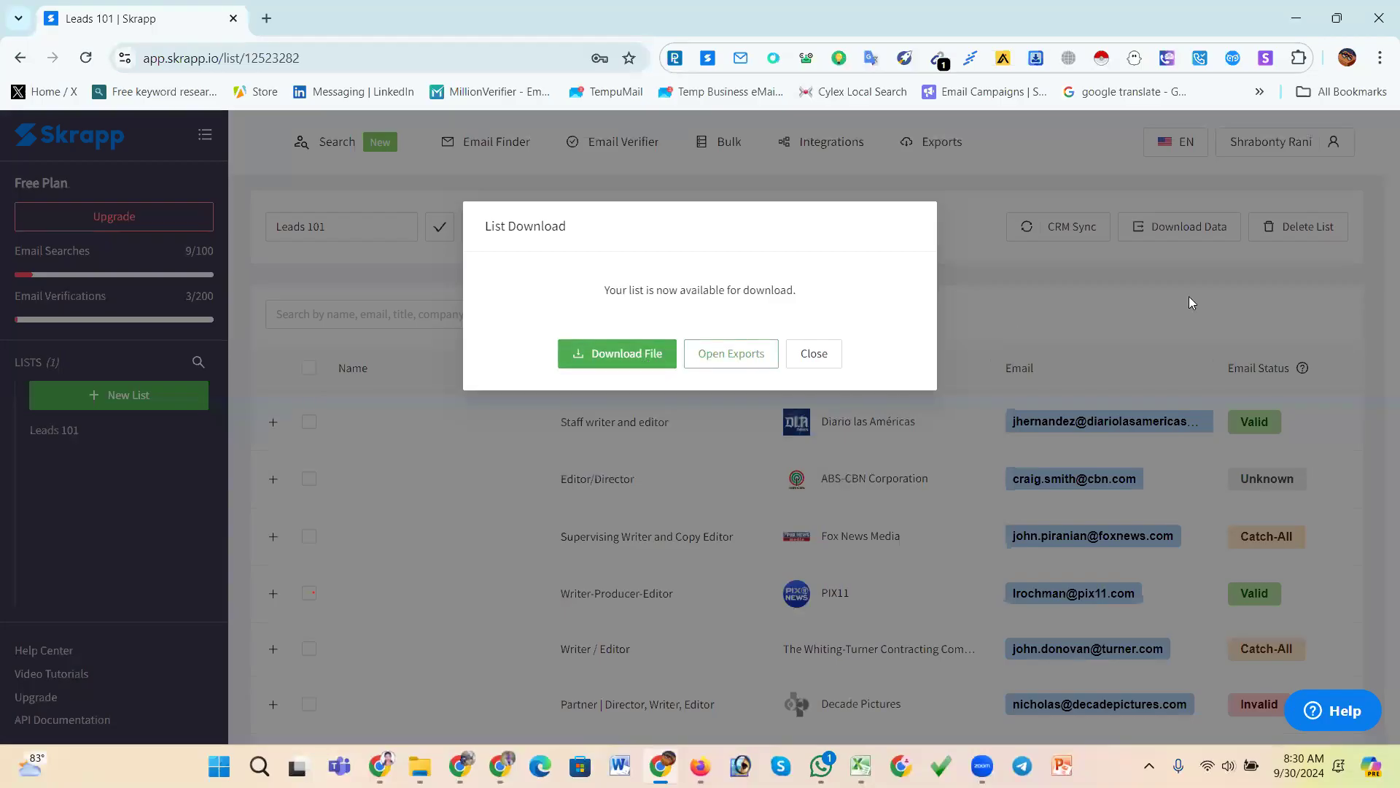
left_click(826, 355)
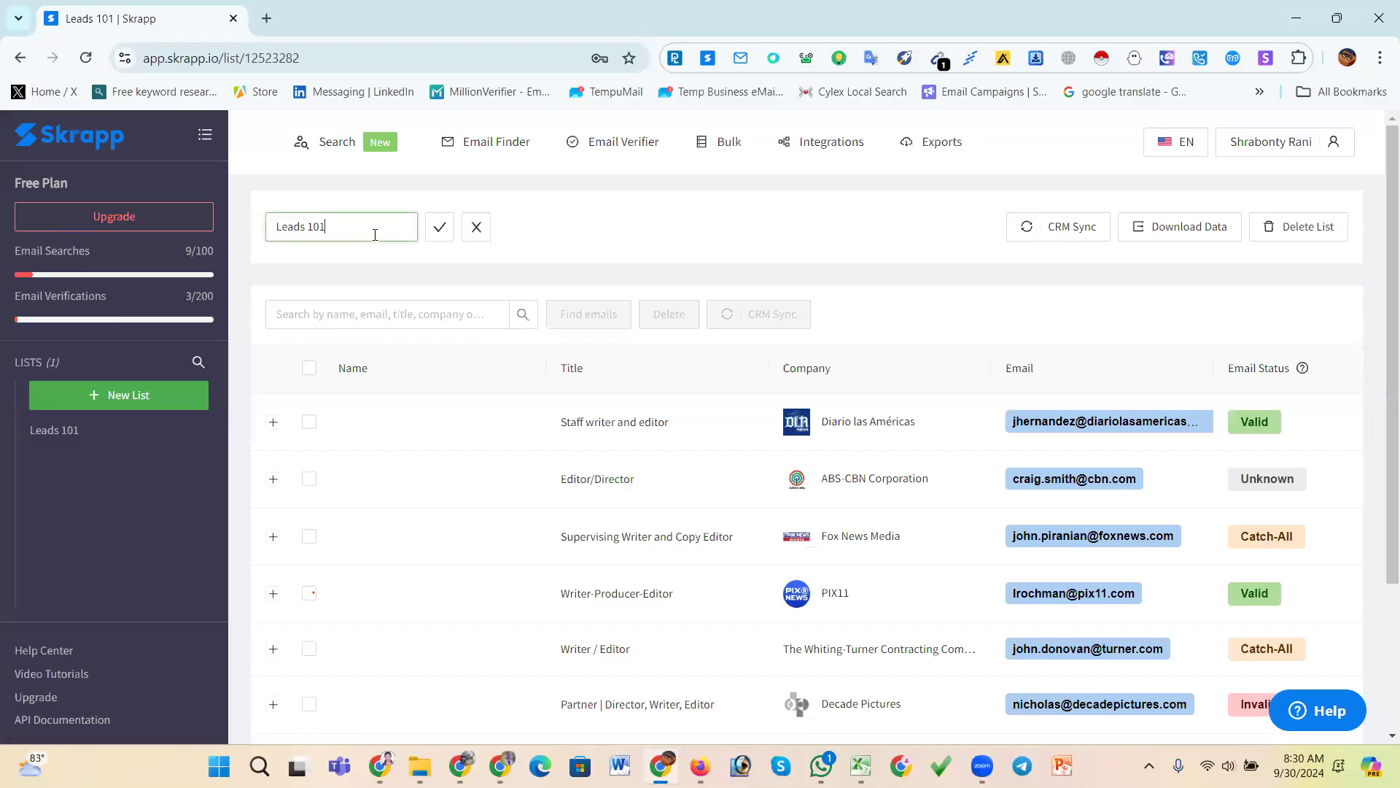
left_click(440, 229)
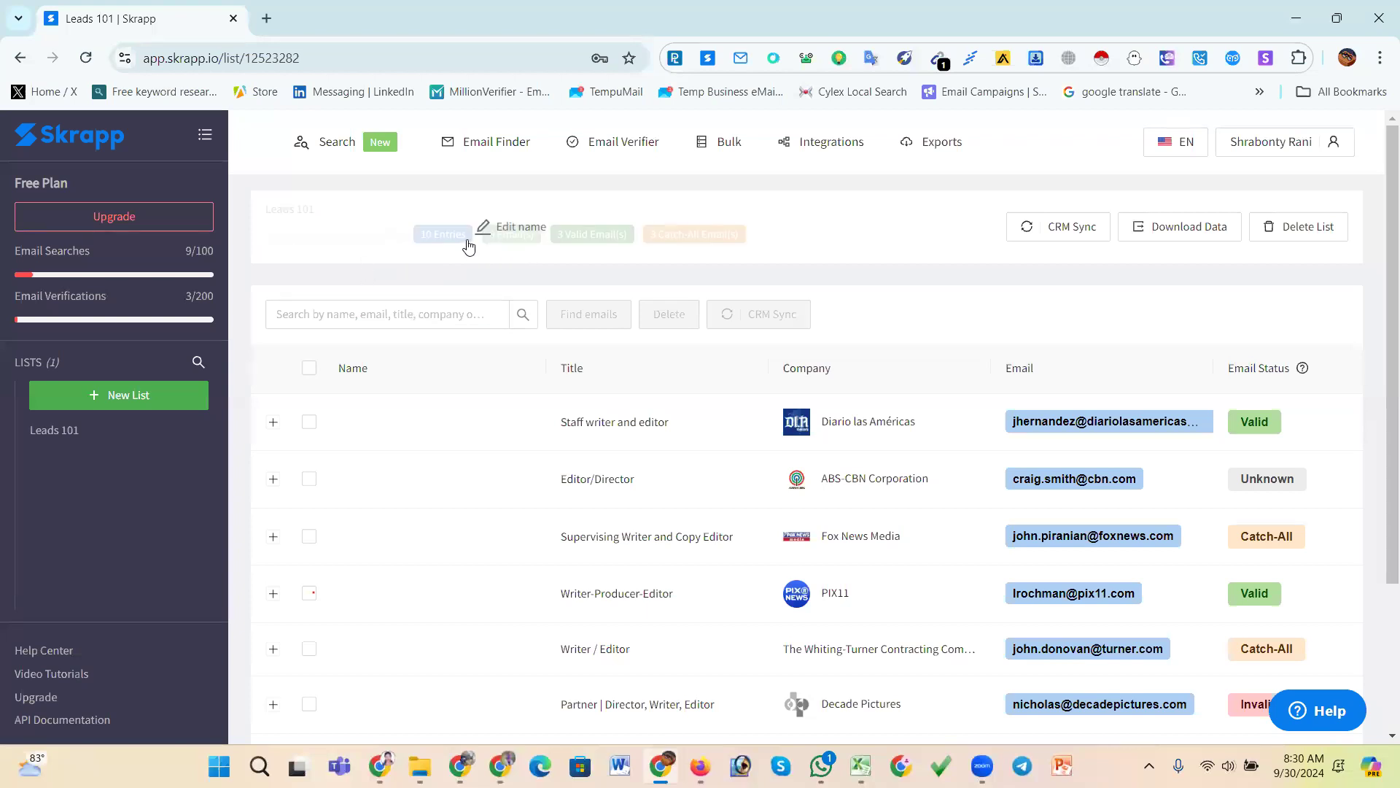
left_click(284, 234)
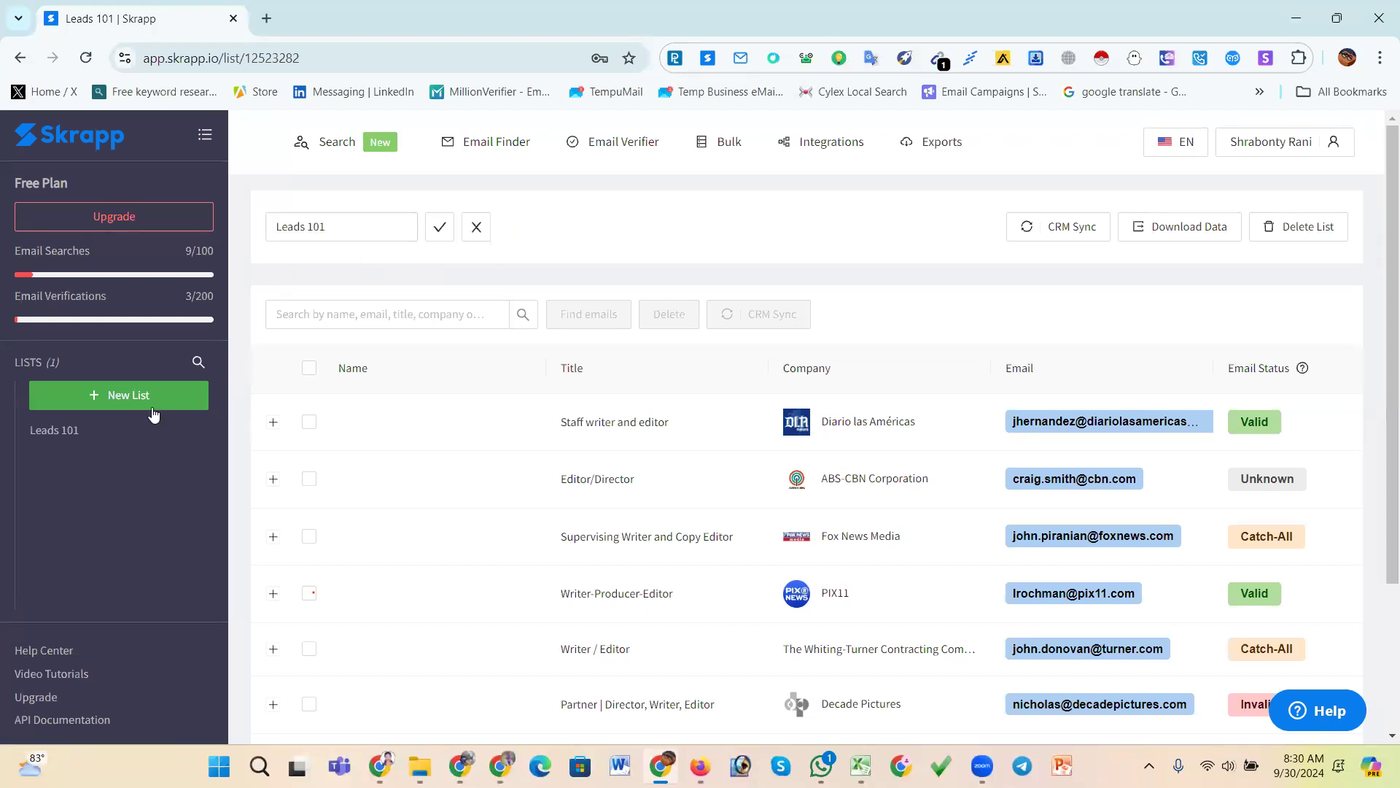
scroll(339, 455, "down", 3)
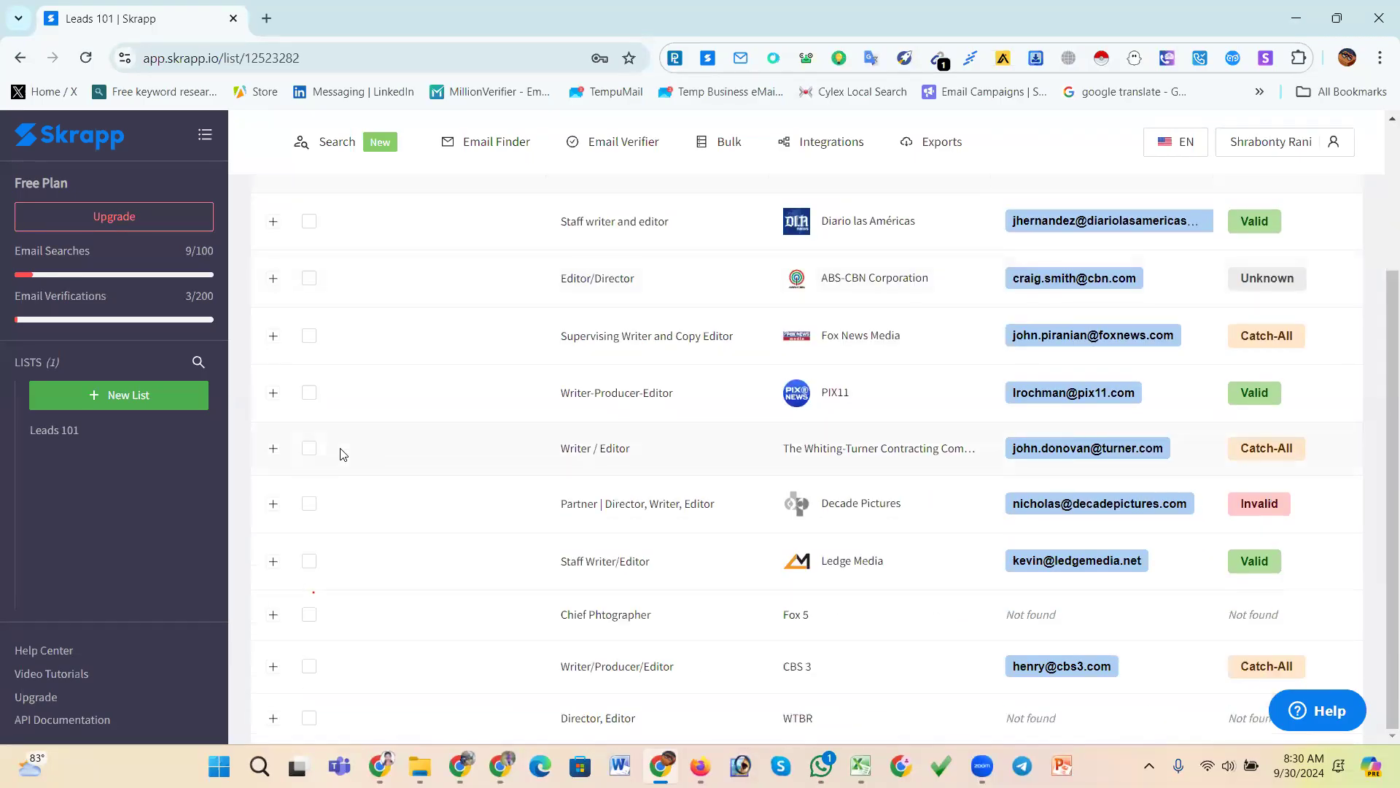
scroll(341, 454, "up", 3)
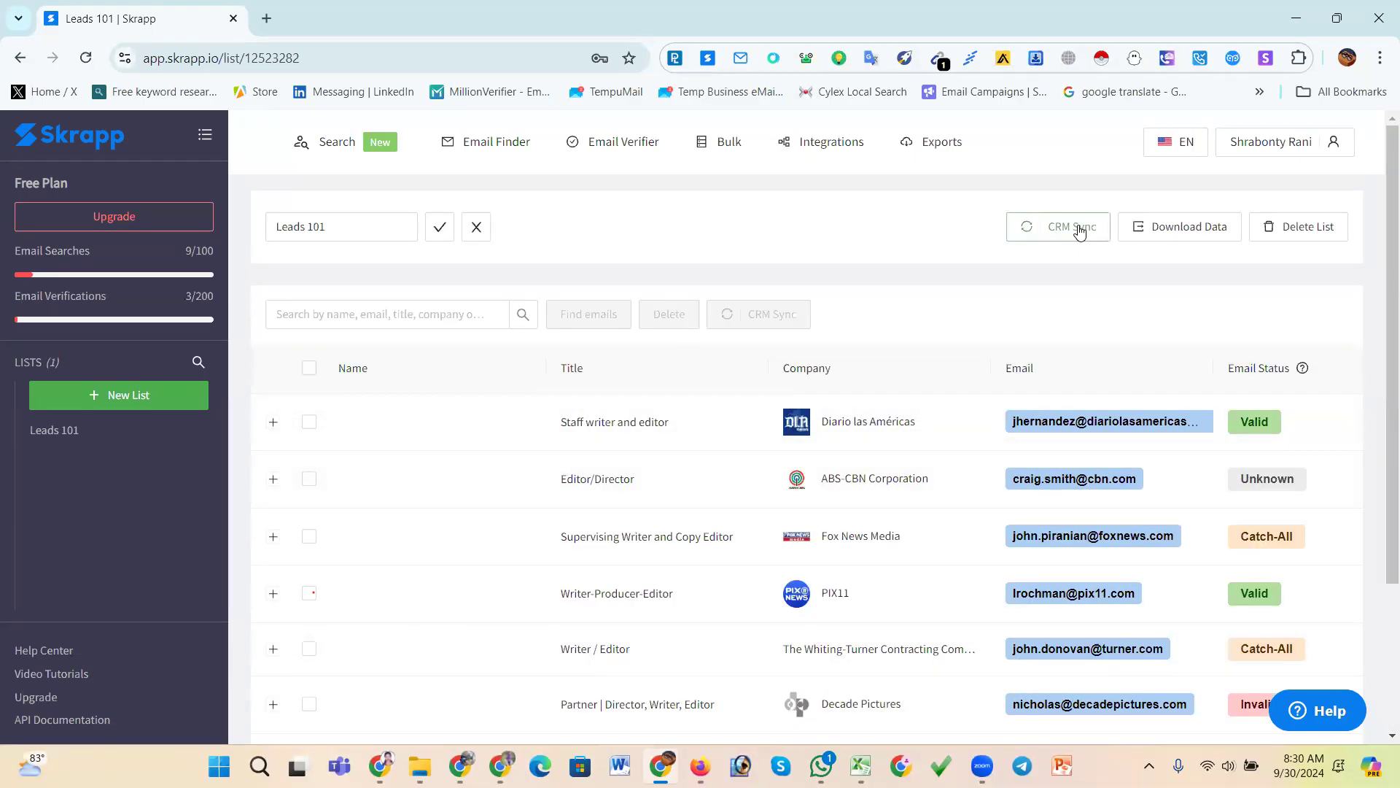
- Export the Leads 101 list as CSV, download the file, and open it in Excel
left_click(1176, 227)
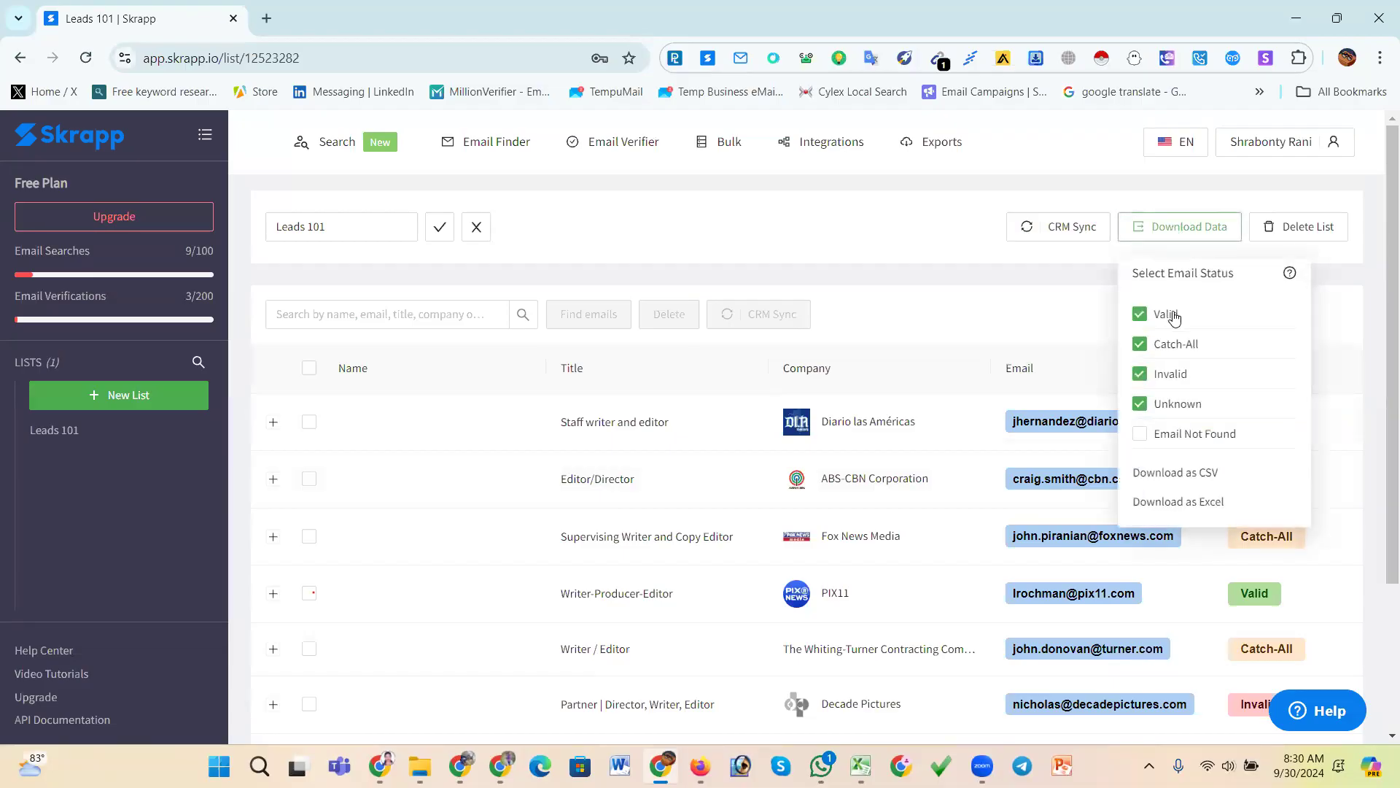
left_click(1140, 441)
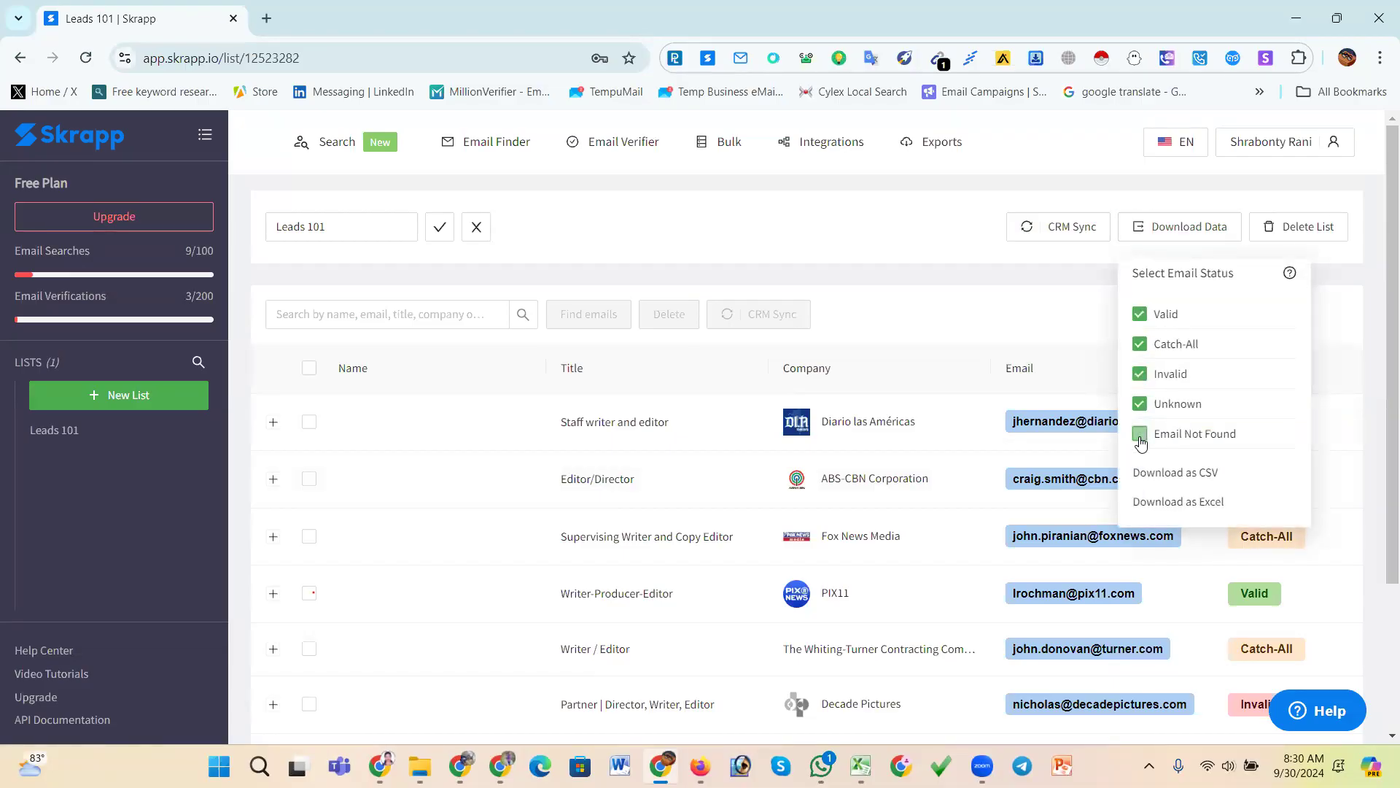
left_click(1158, 472)
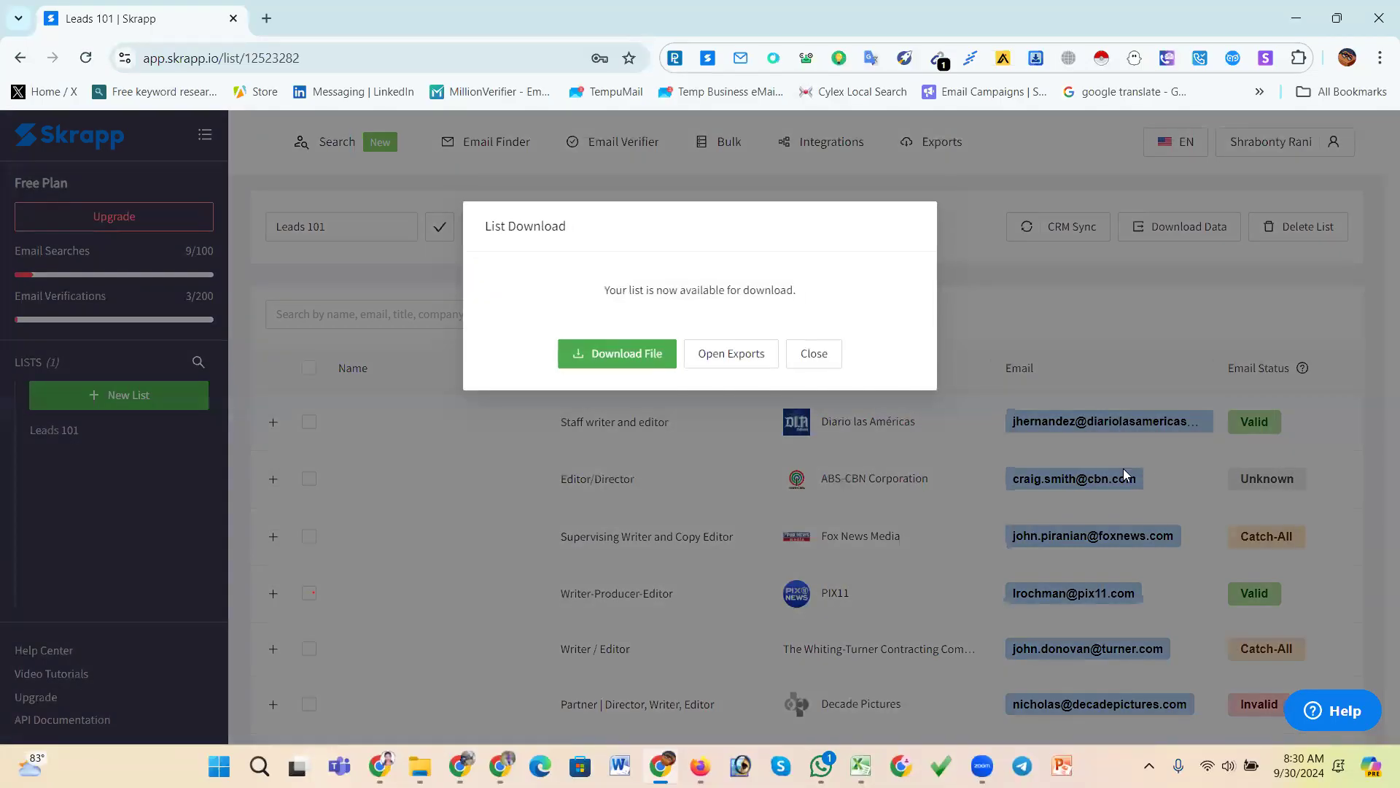
left_click(660, 355)
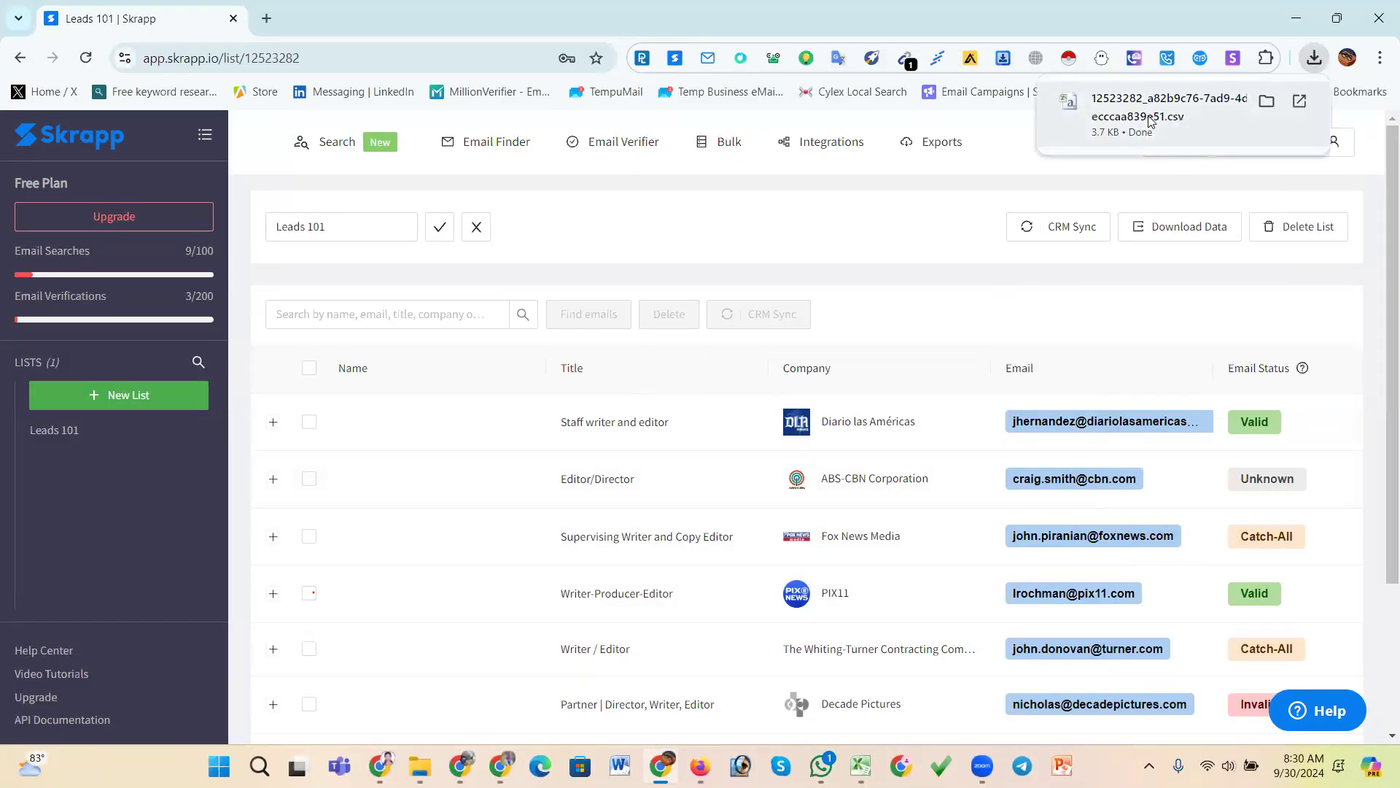
left_click(1150, 120)
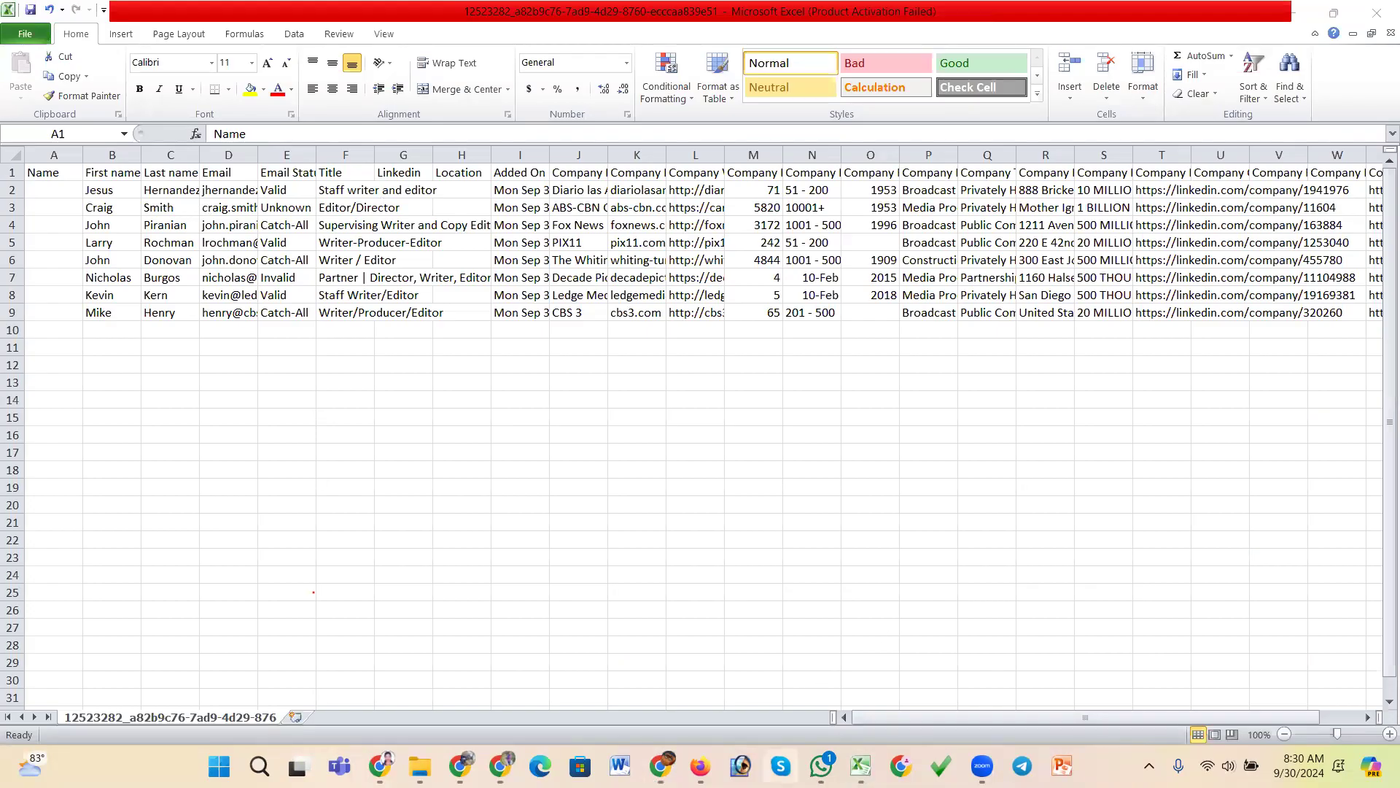
- Switch back to Skrapp in Chrome, open the Leads 101 results from the Bulk Email Finder tasks, and review the listed leads
left_click(660, 766)
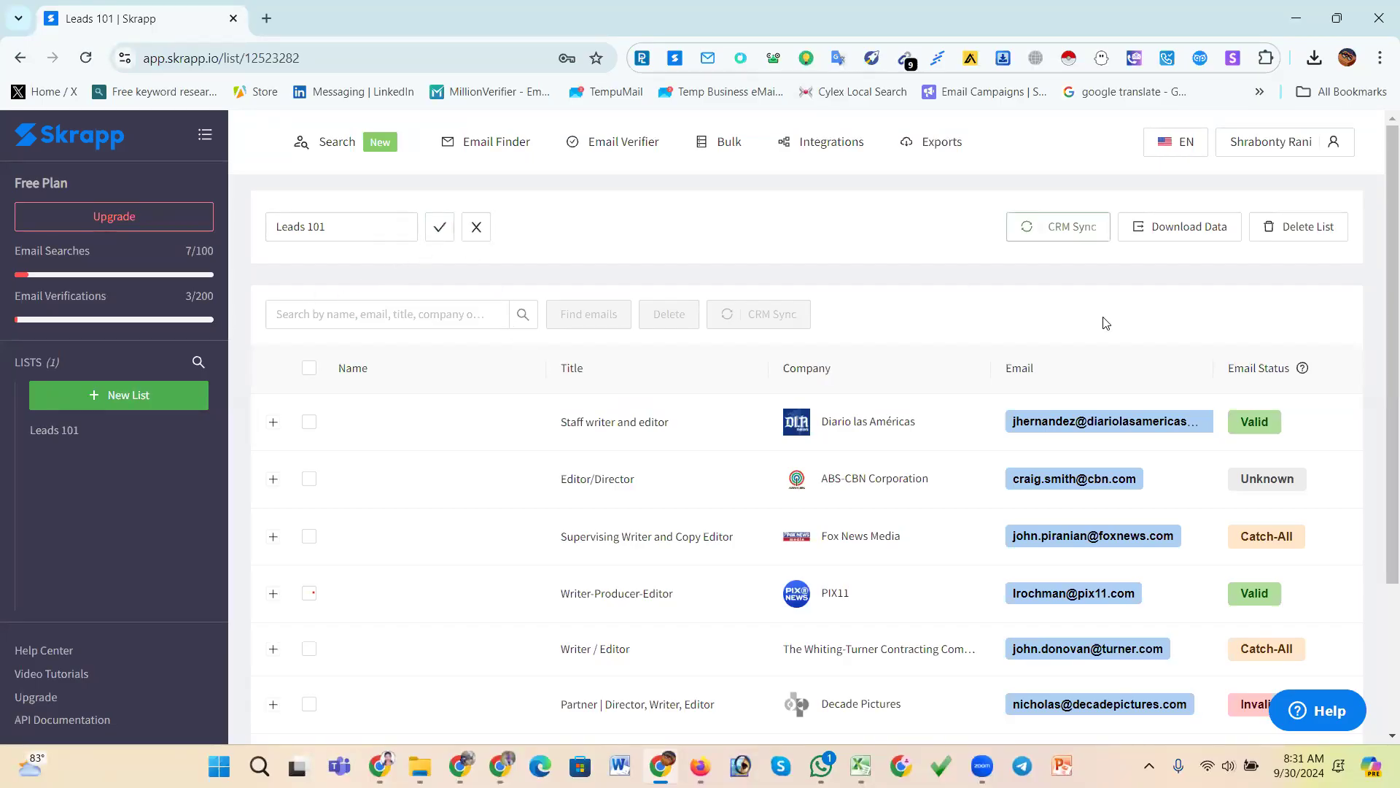
mouse_move(705, 150)
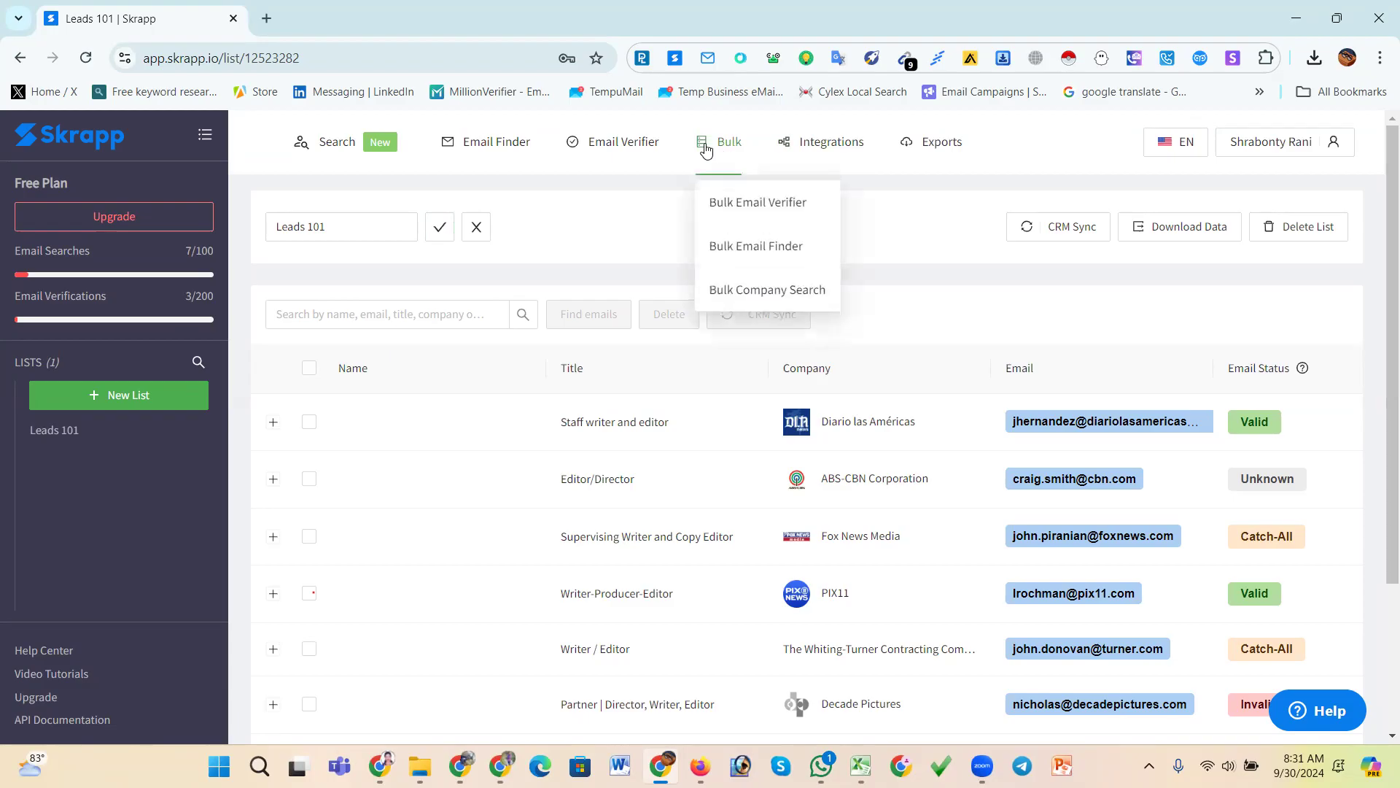
left_click(778, 246)
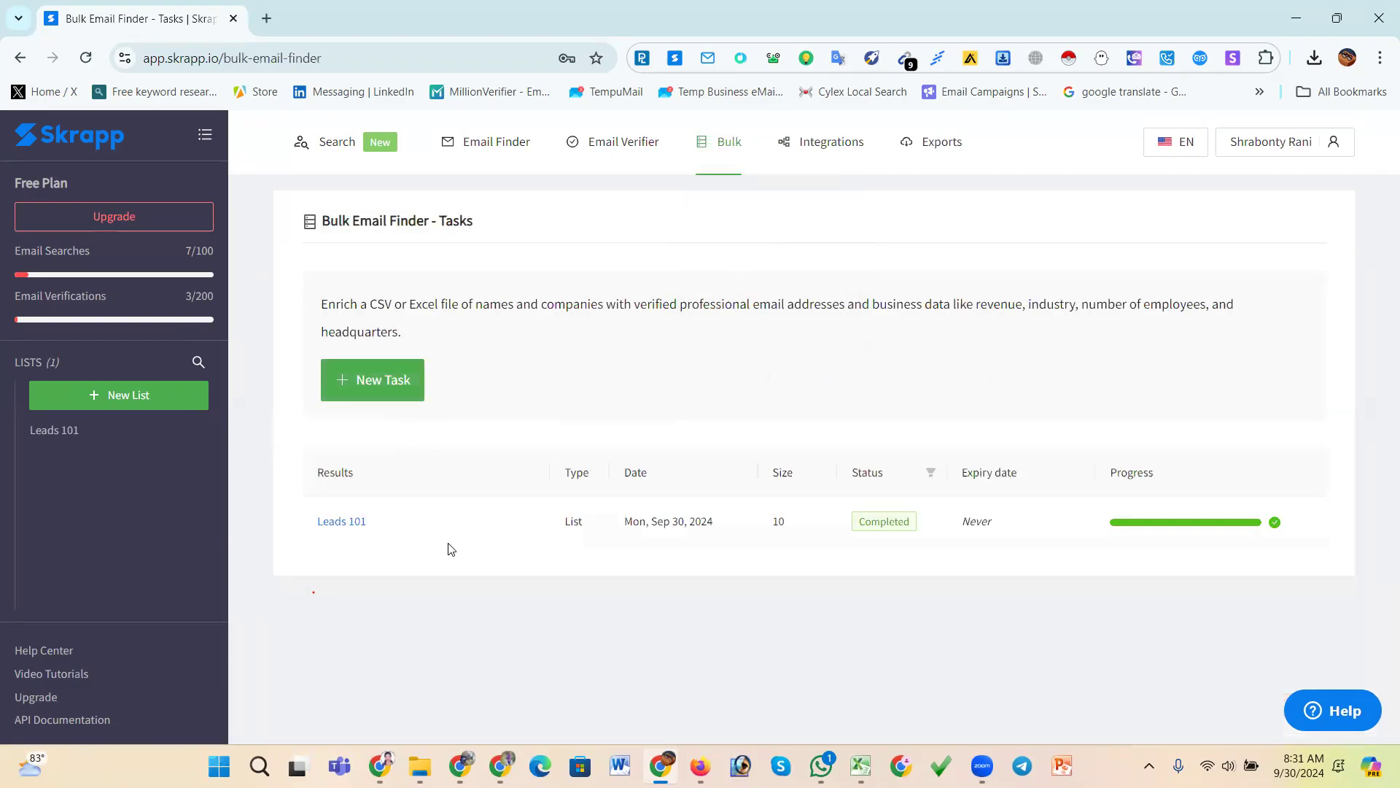
left_click(360, 523)
scroll(713, 534, "down", 5)
scroll(712, 534, "up", 5)
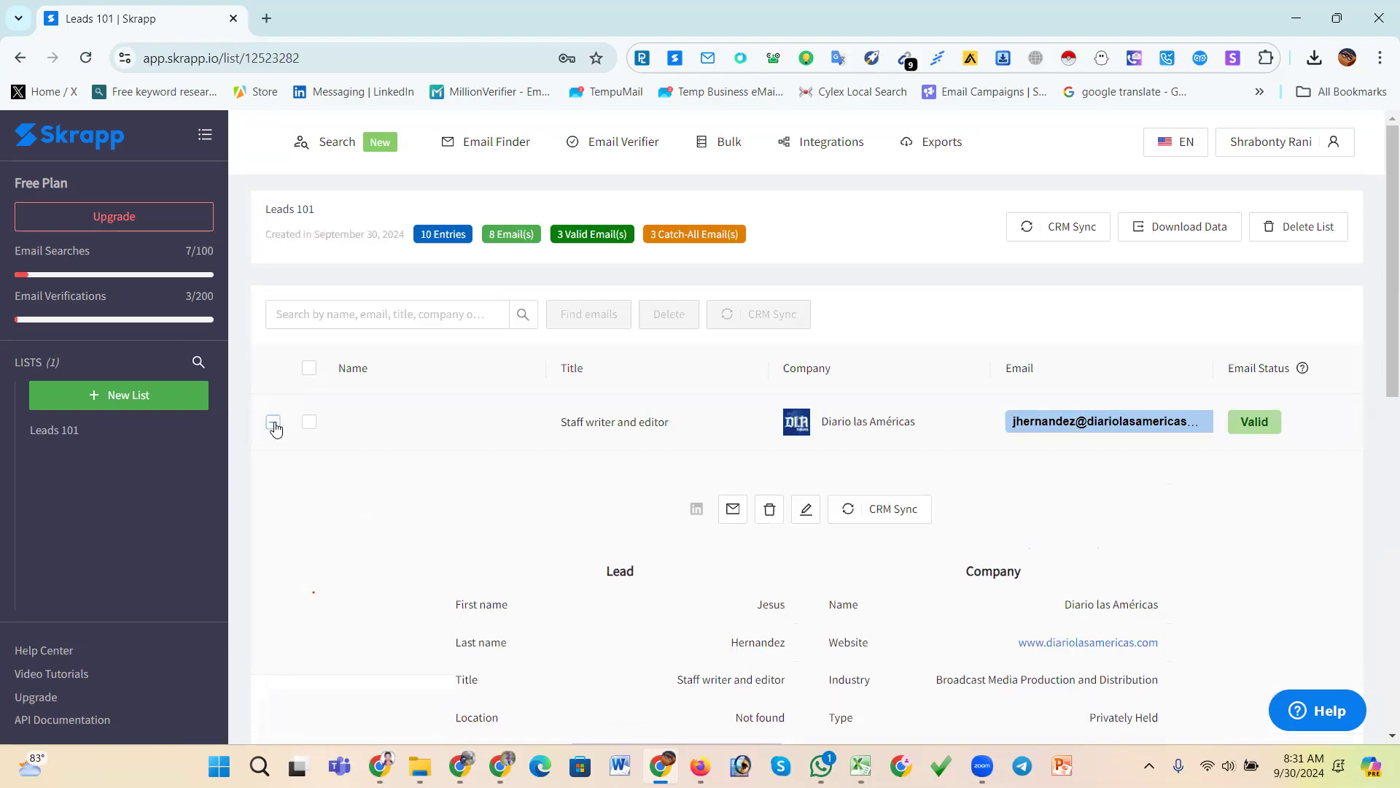
left_click(273, 423)
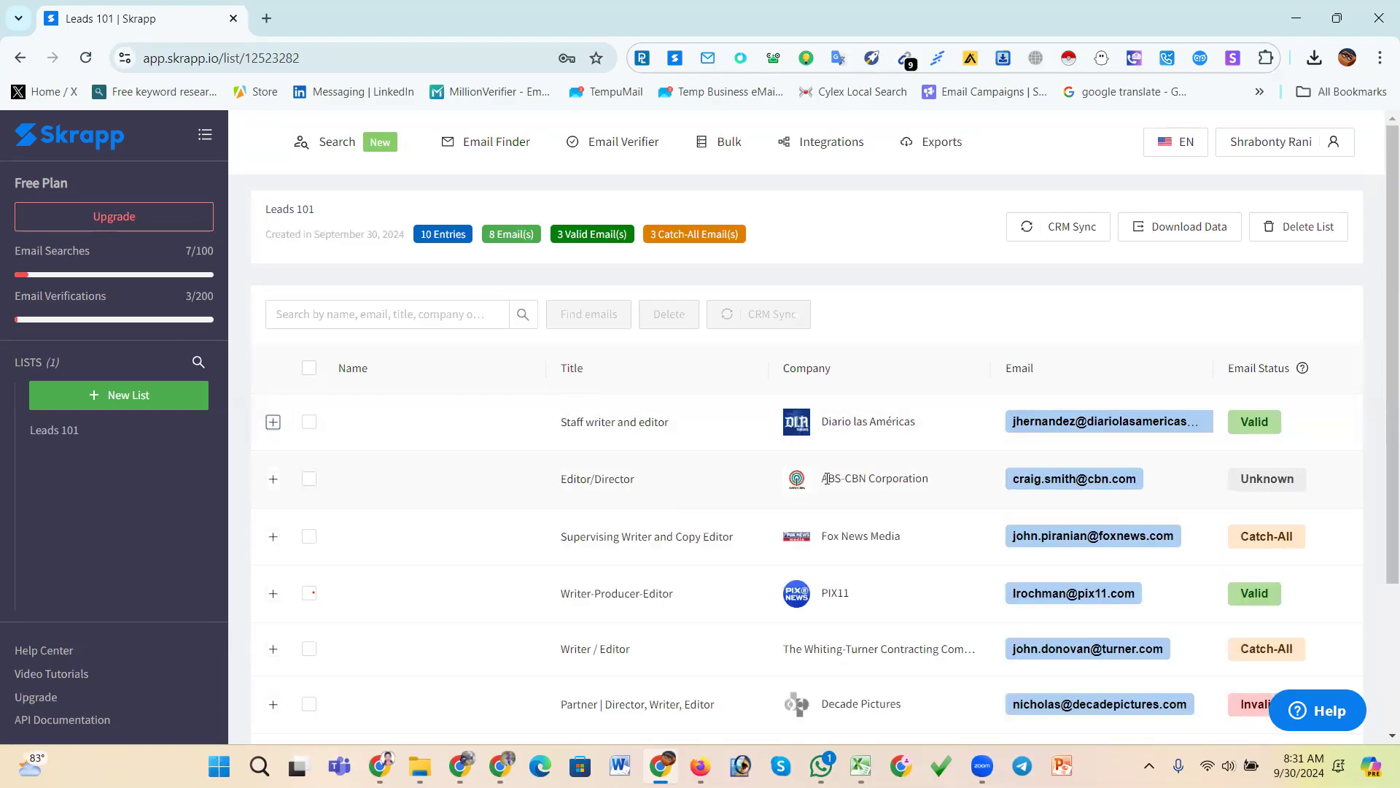
scroll(827, 482, "down", 3)
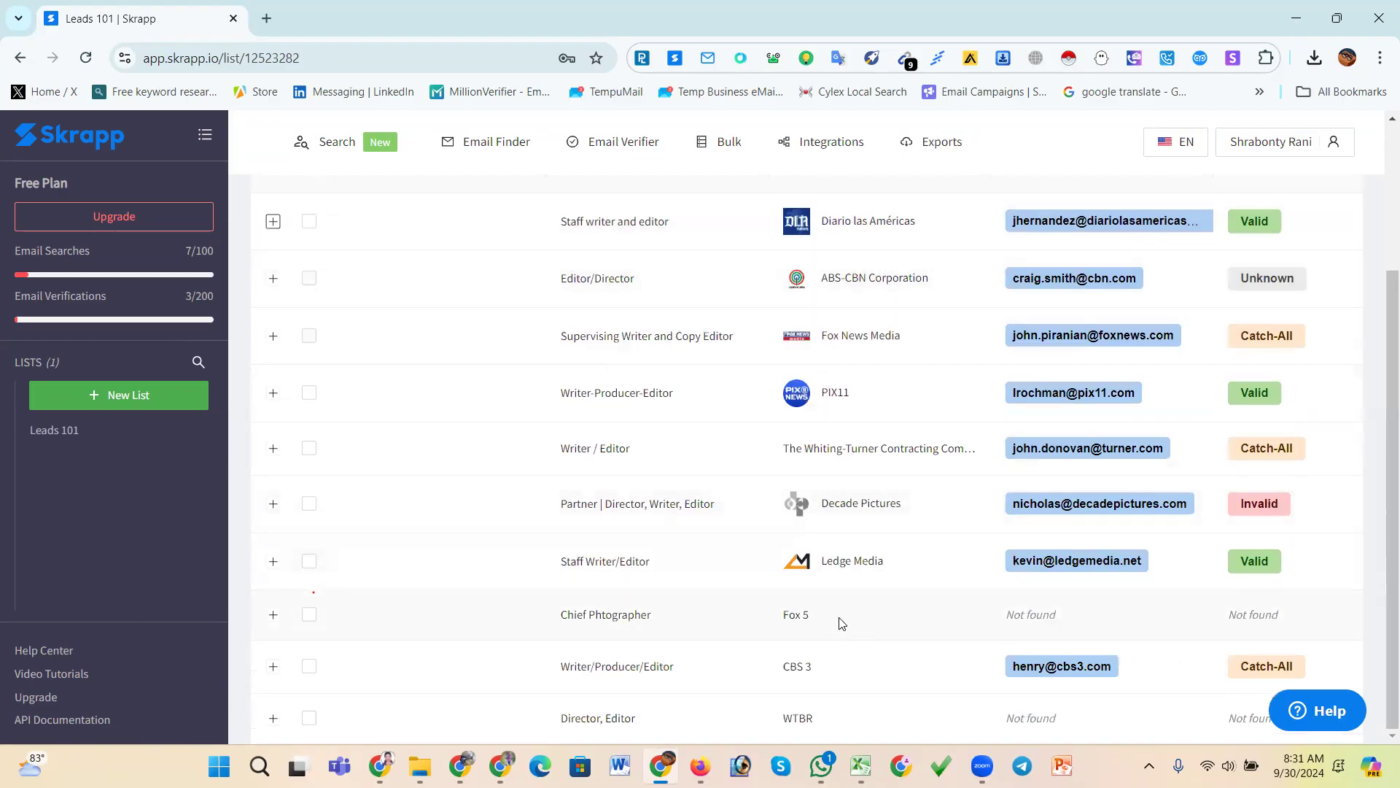
scroll(842, 623, "up", 3)
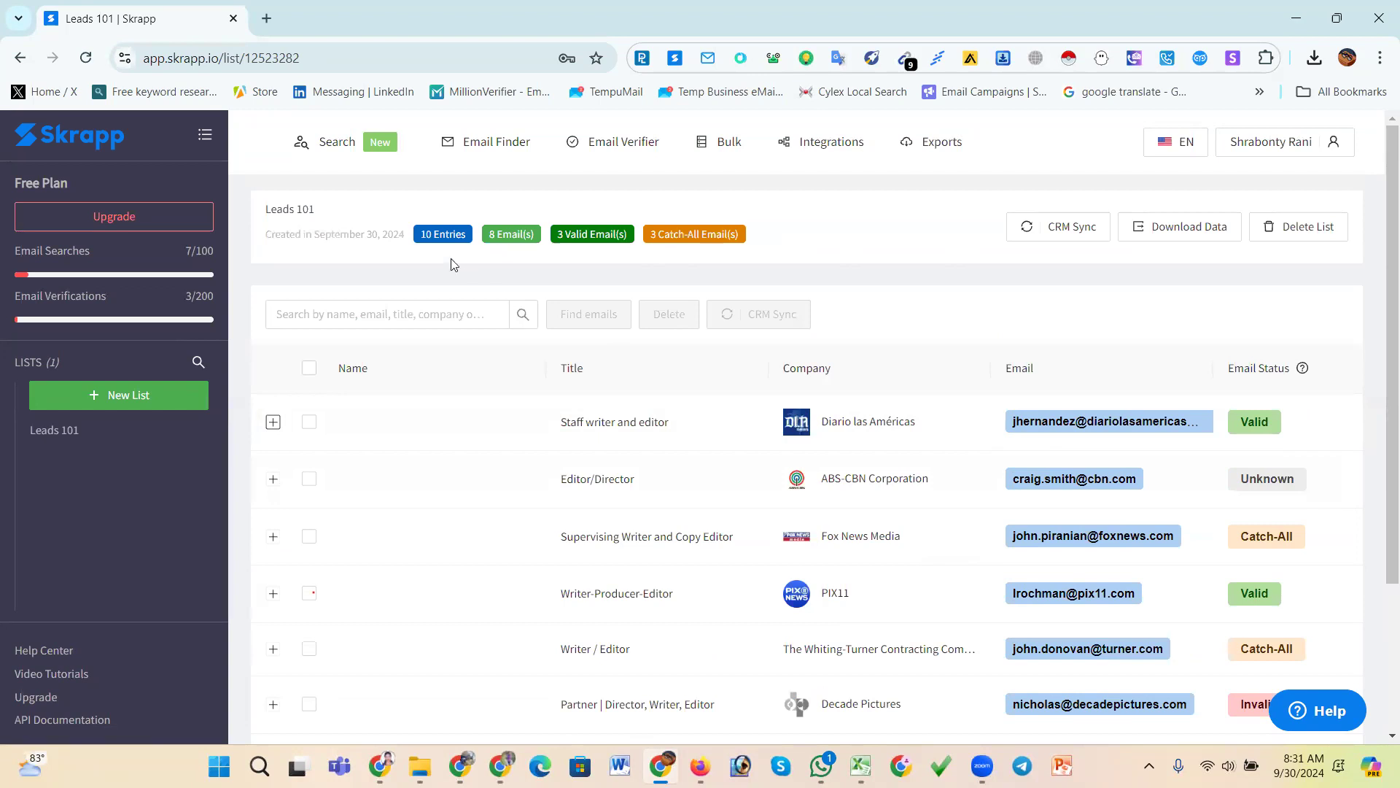
- Return to the Bulk Email Finder task overview and reopen the Leads 101 results
left_click(445, 235)
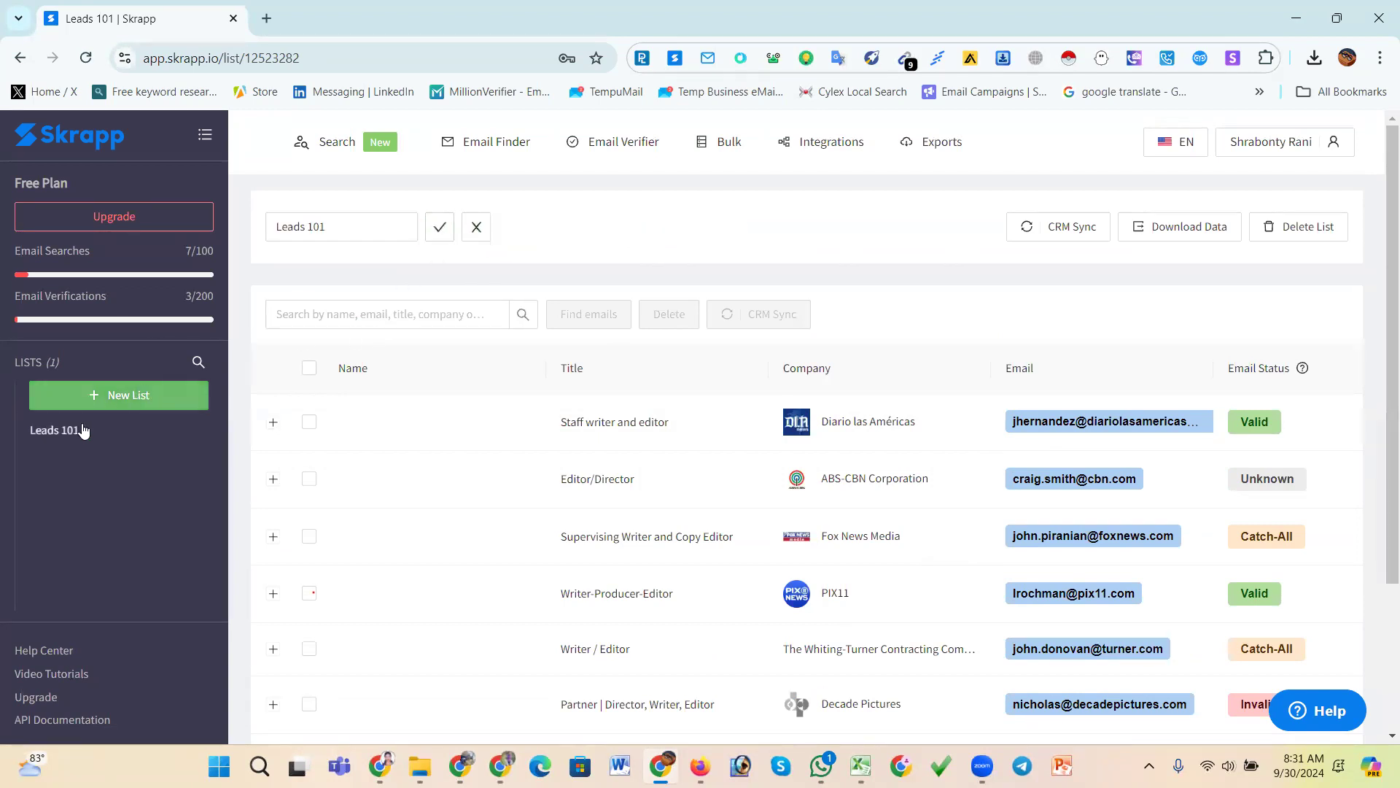
left_click(490, 146)
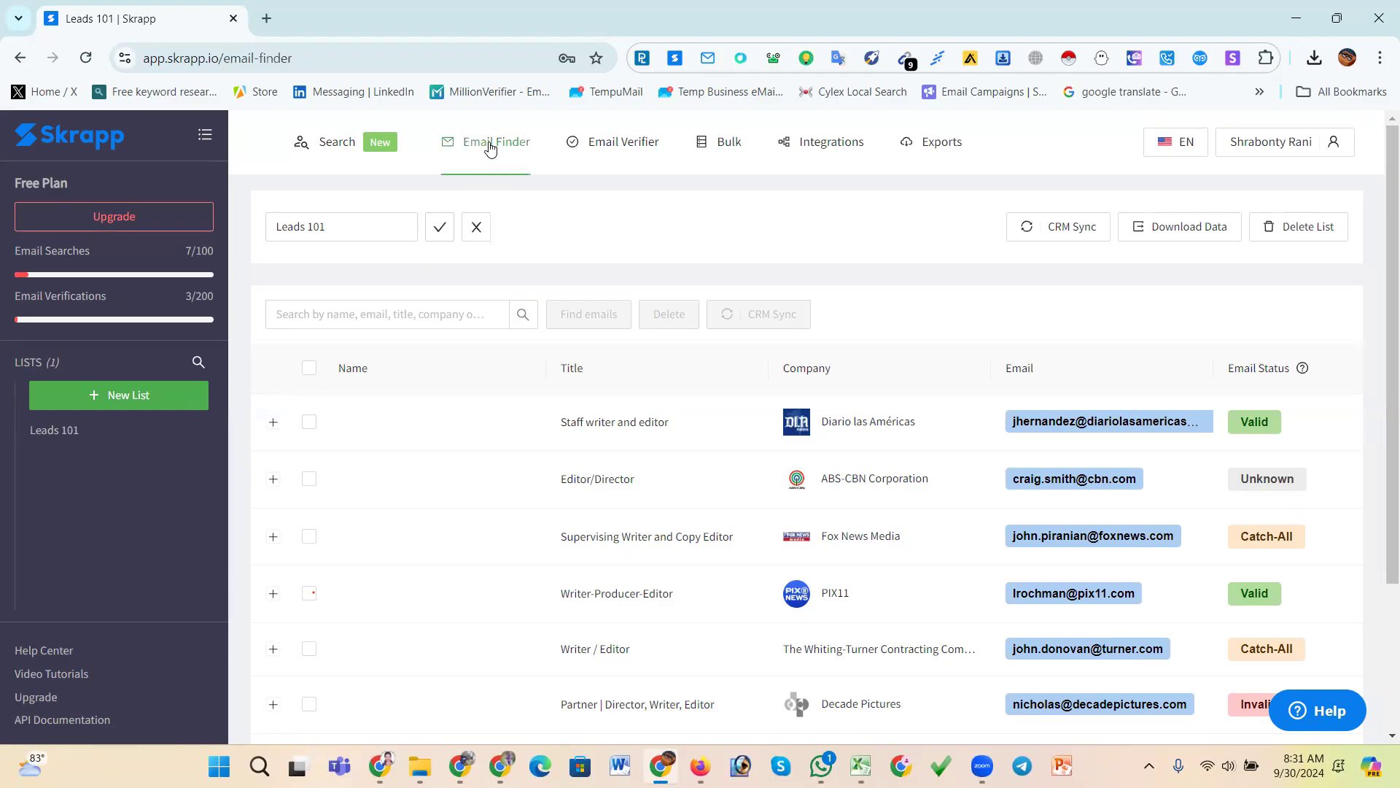
left_click(723, 144)
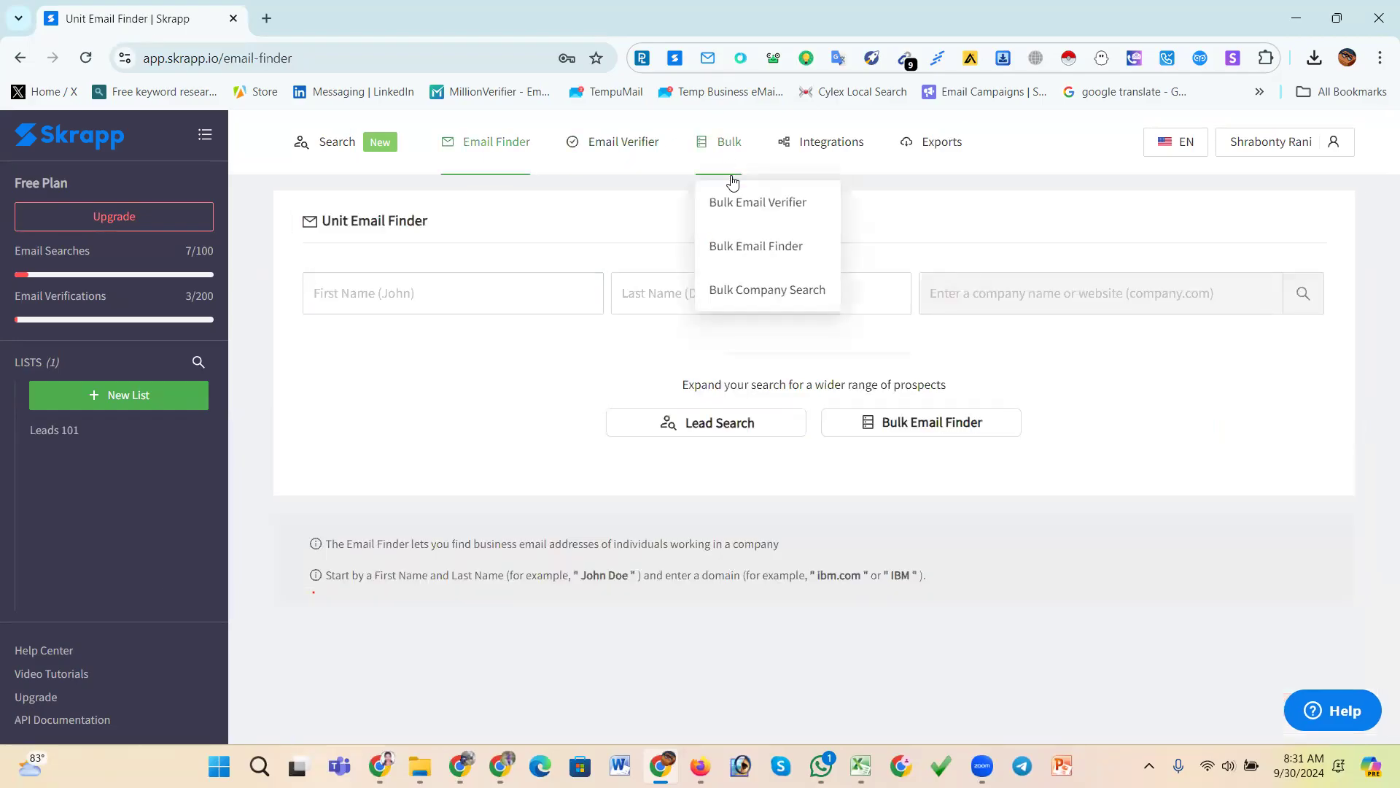
left_click(774, 250)
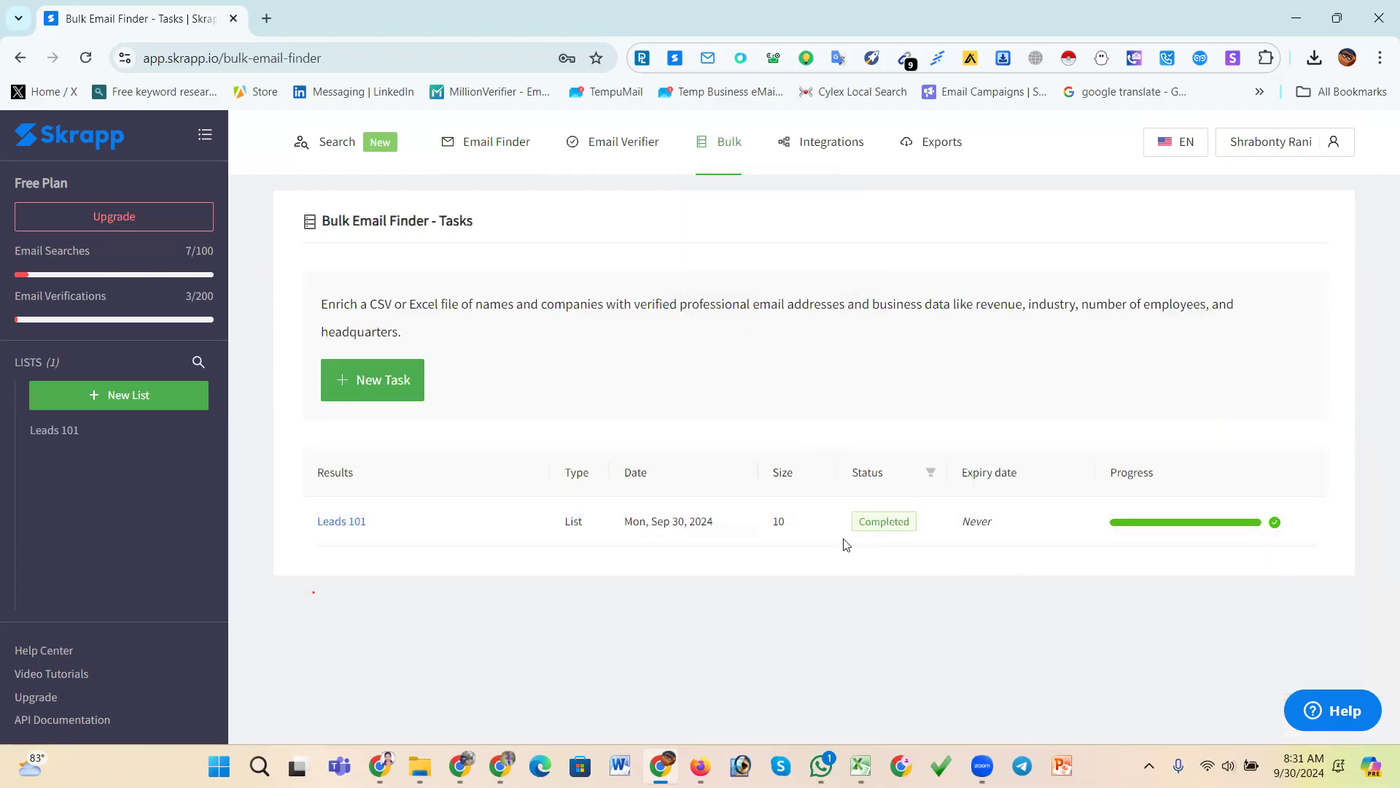
left_click(352, 522)
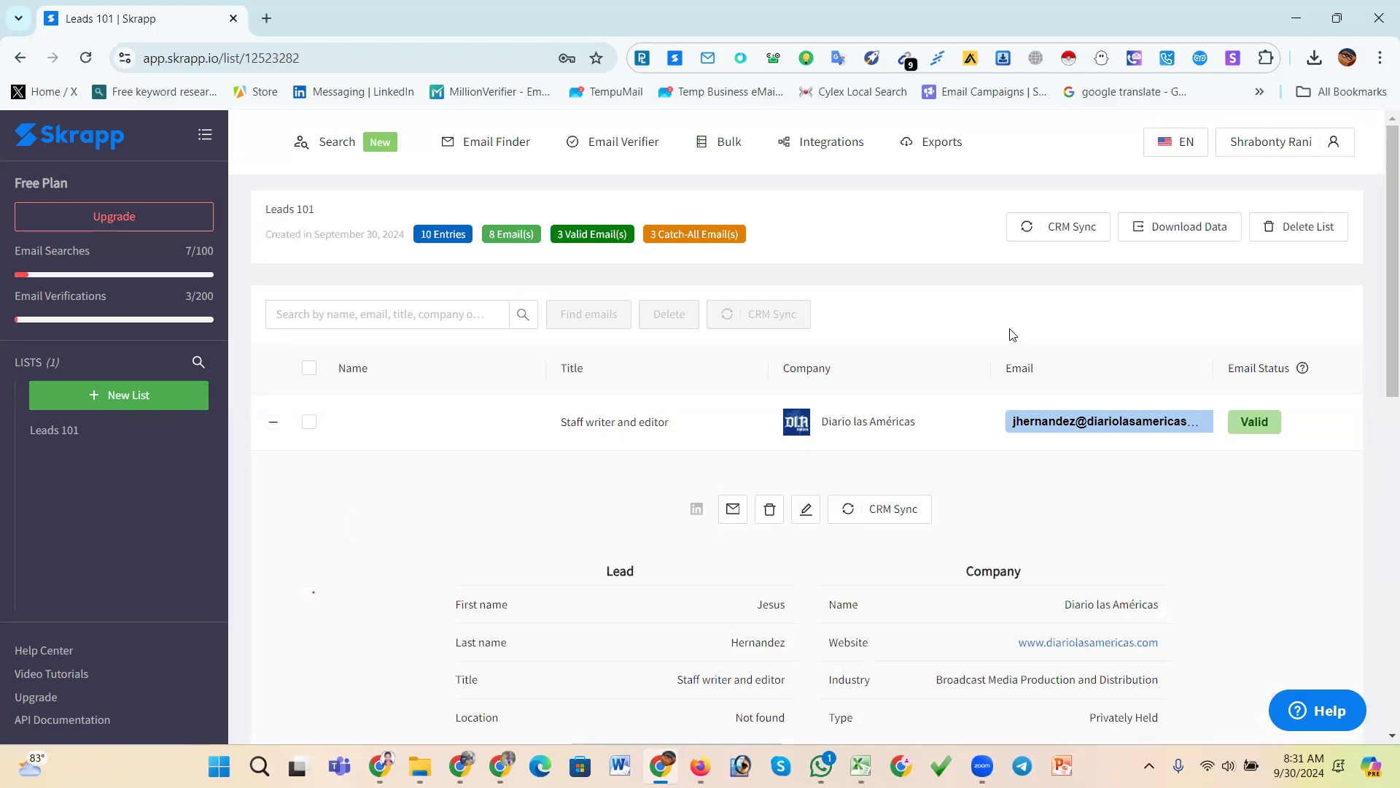
- Rename the Leads 101 list as Leads 102
mouse_move(437, 248)
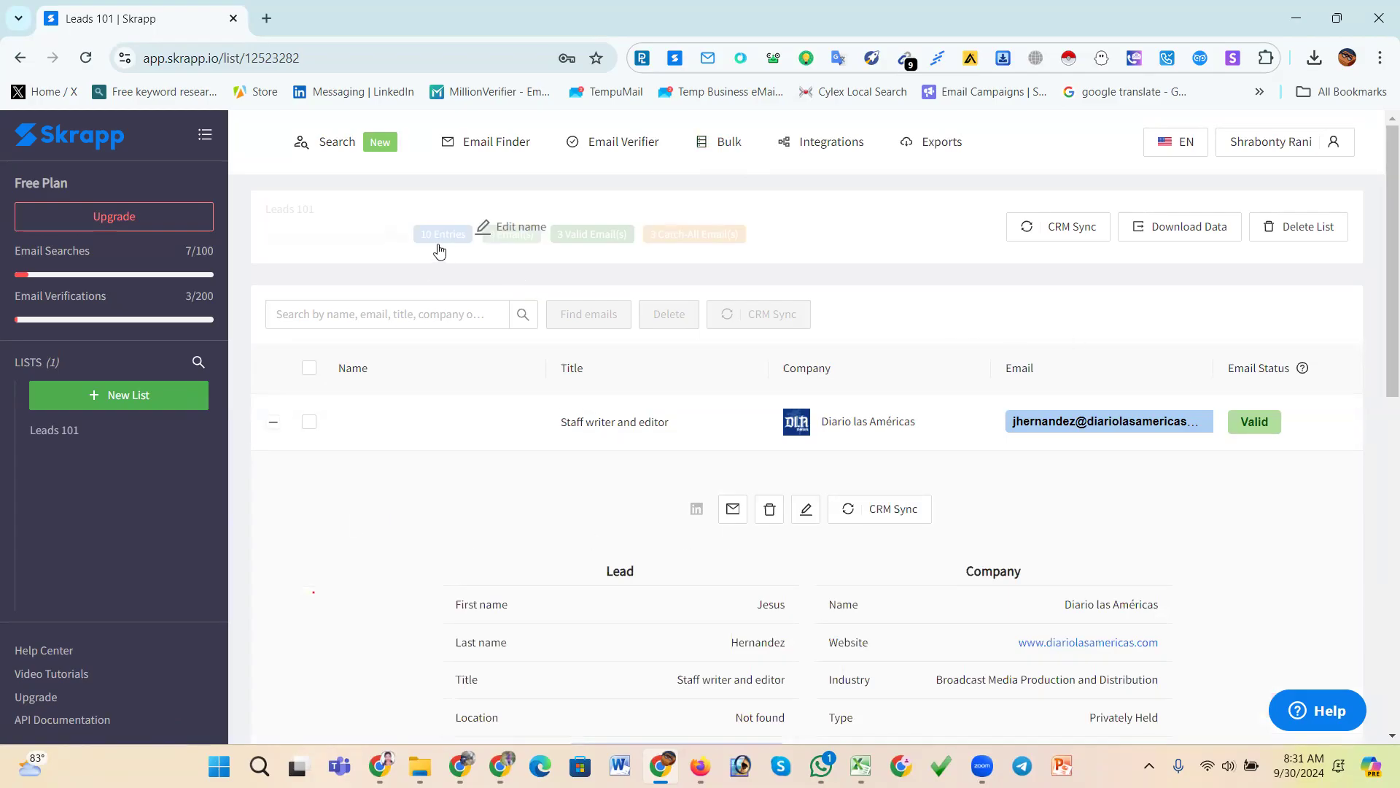
left_click(509, 232)
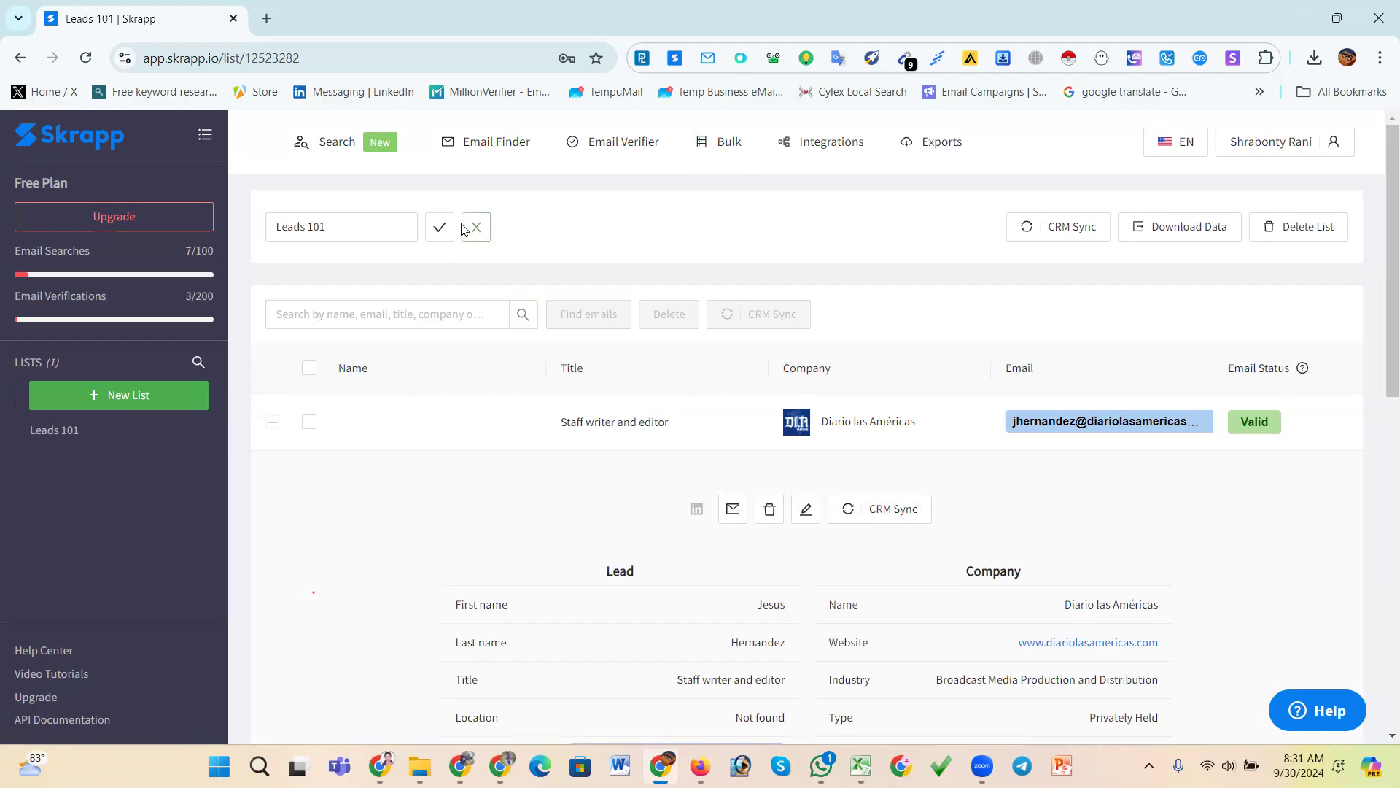
left_click(414, 227)
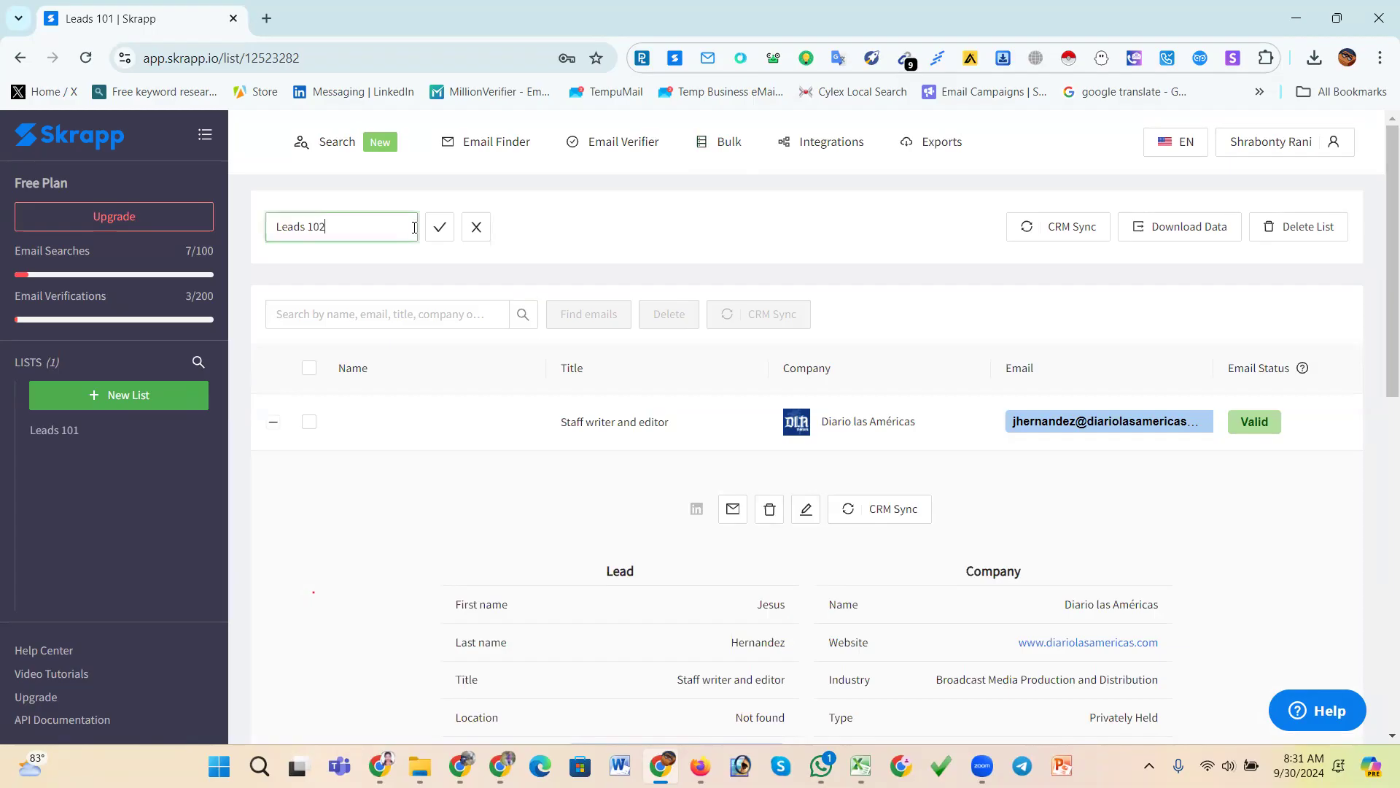
left_click(431, 232)
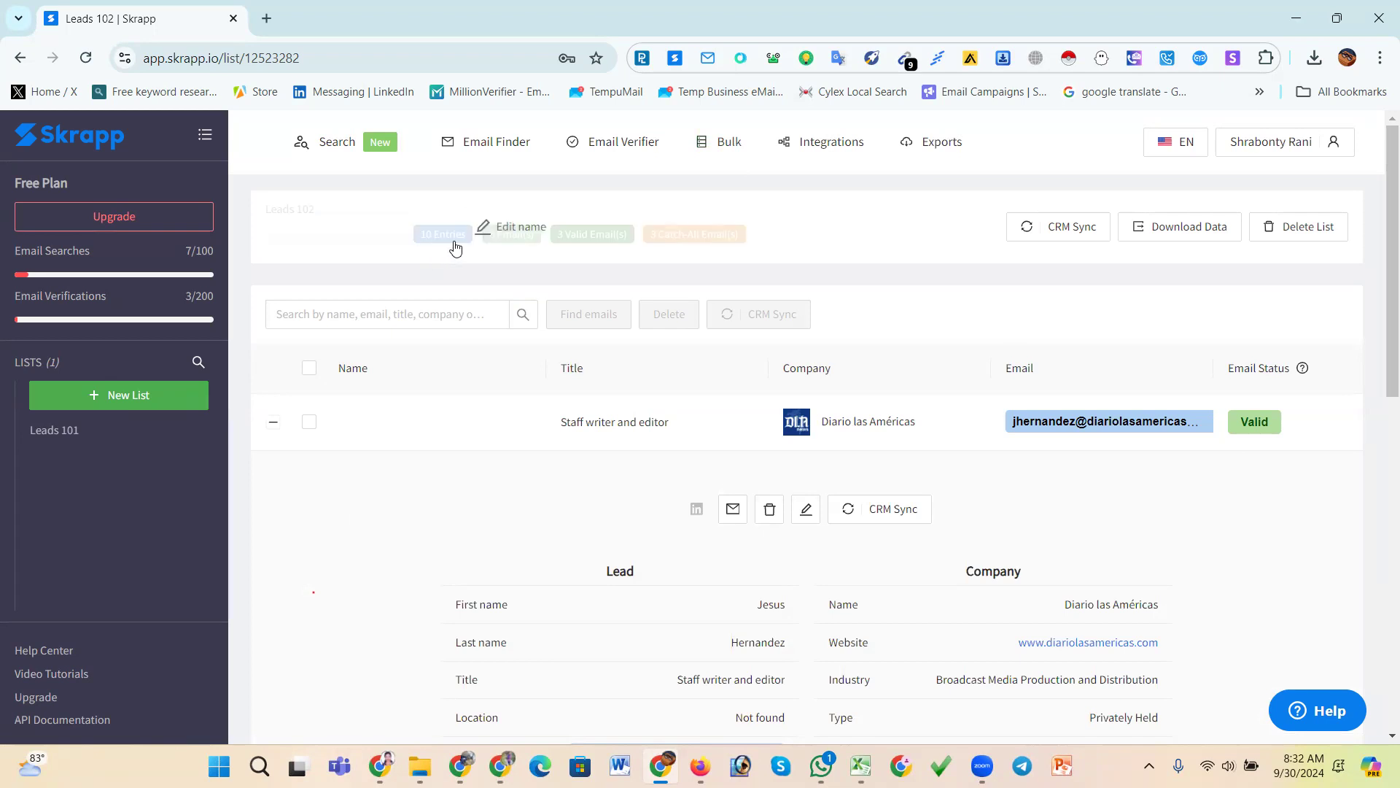
left_click(453, 243)
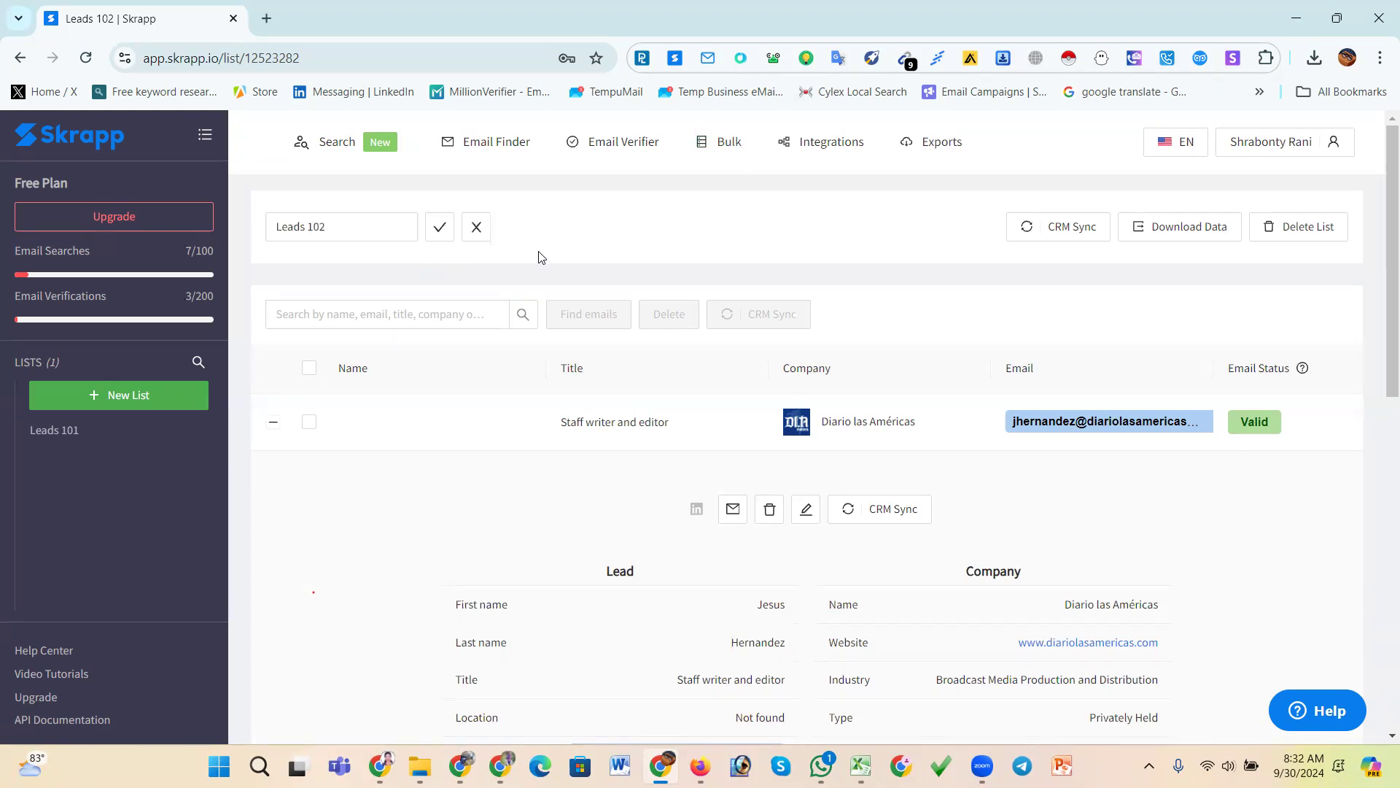
- Export the Leads 102 list in Excel format, download the file, and open it in Excel
left_click(1191, 229)
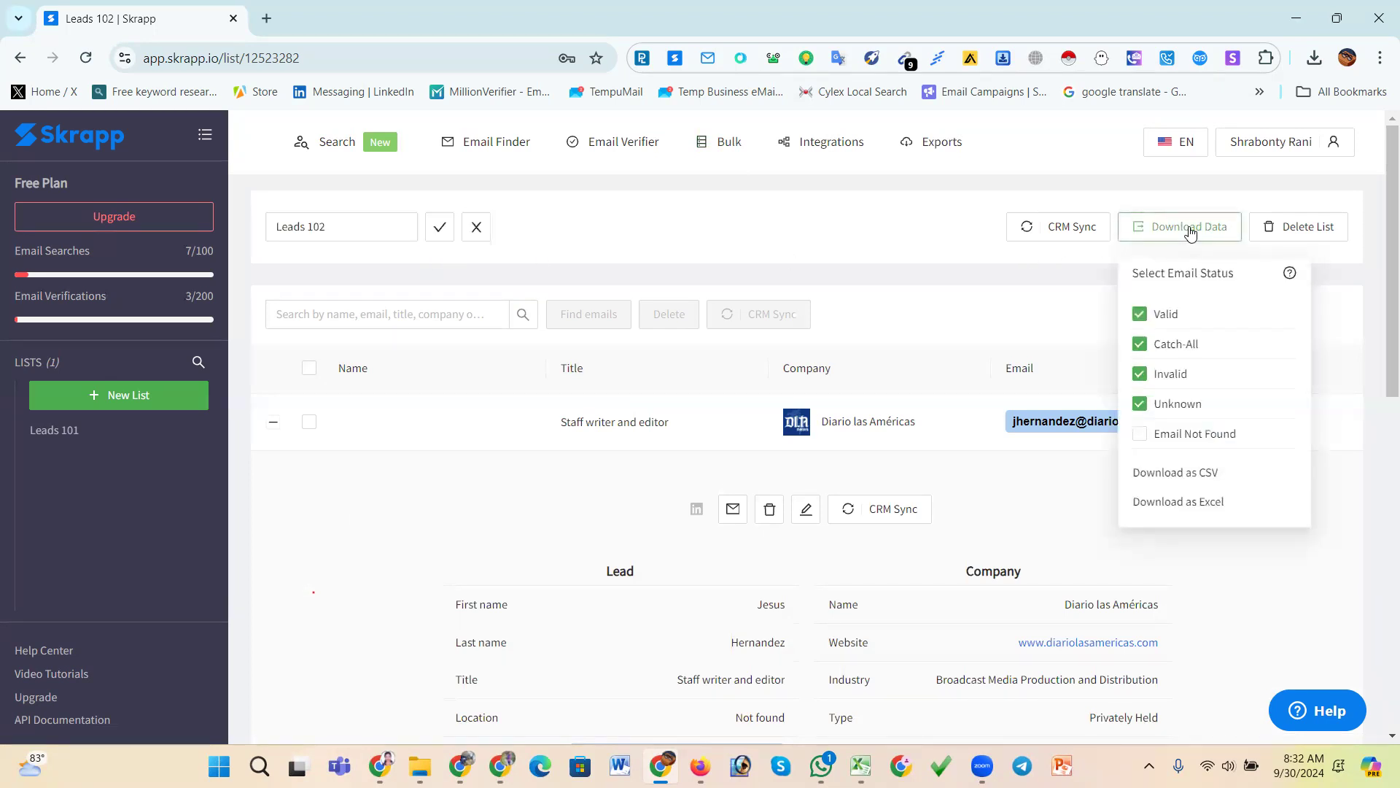
left_click(1177, 501)
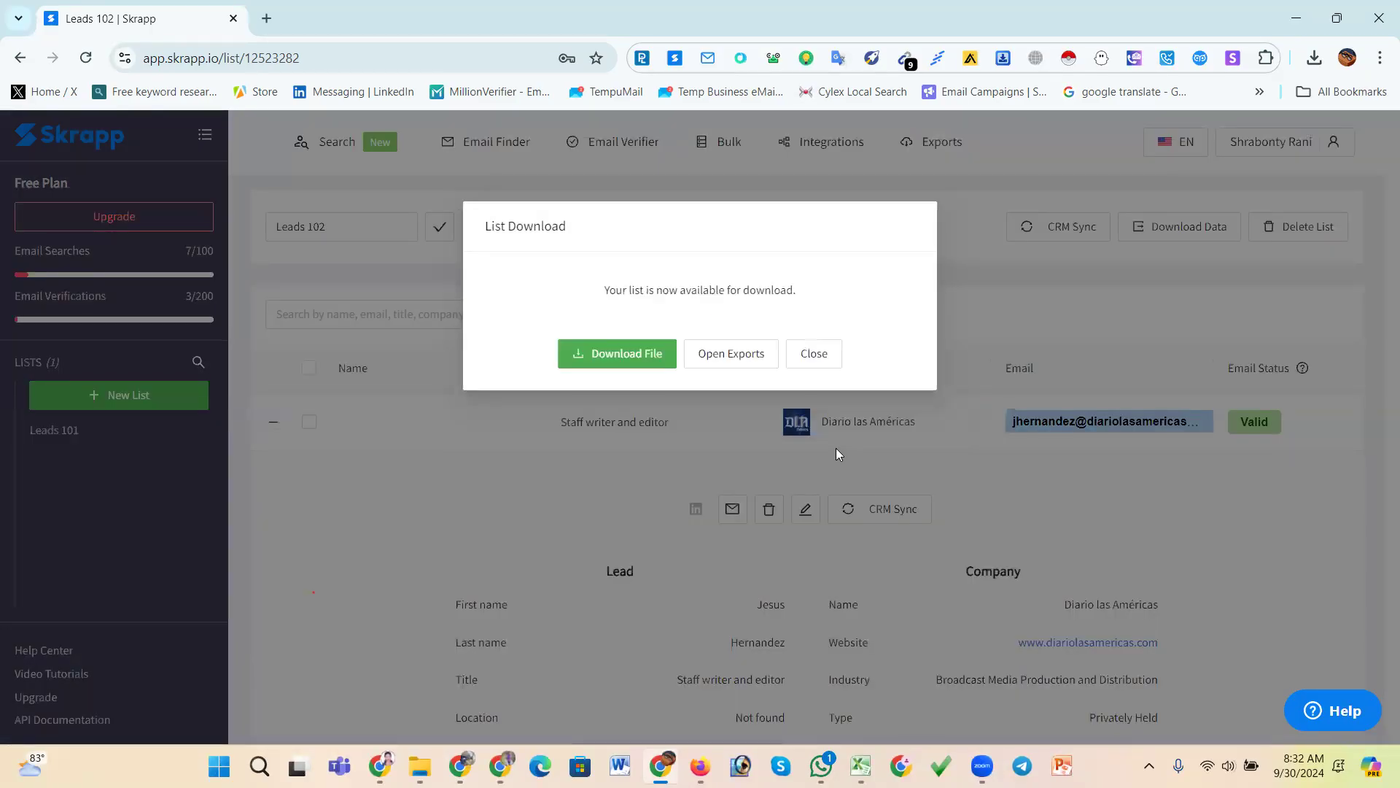
left_click(644, 360)
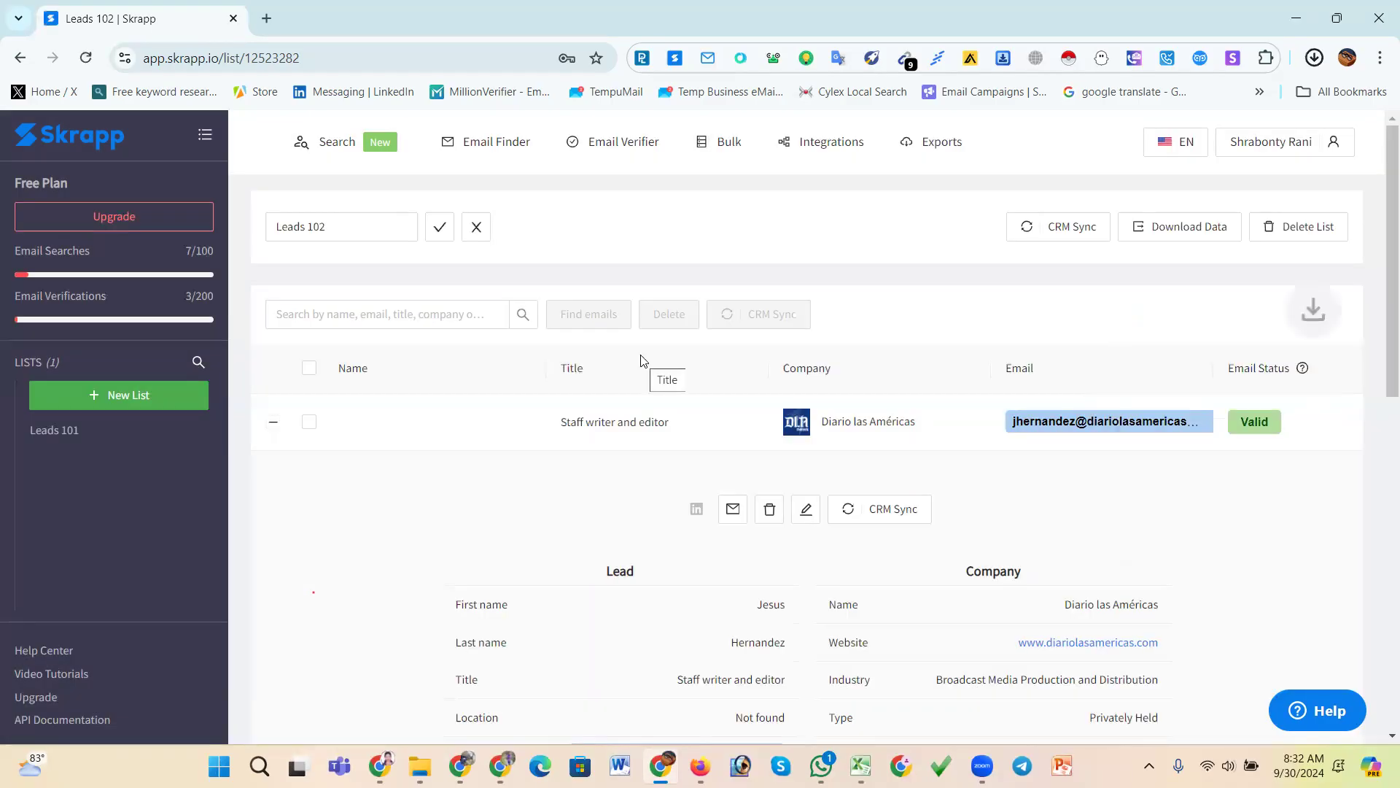
left_click(1228, 103)
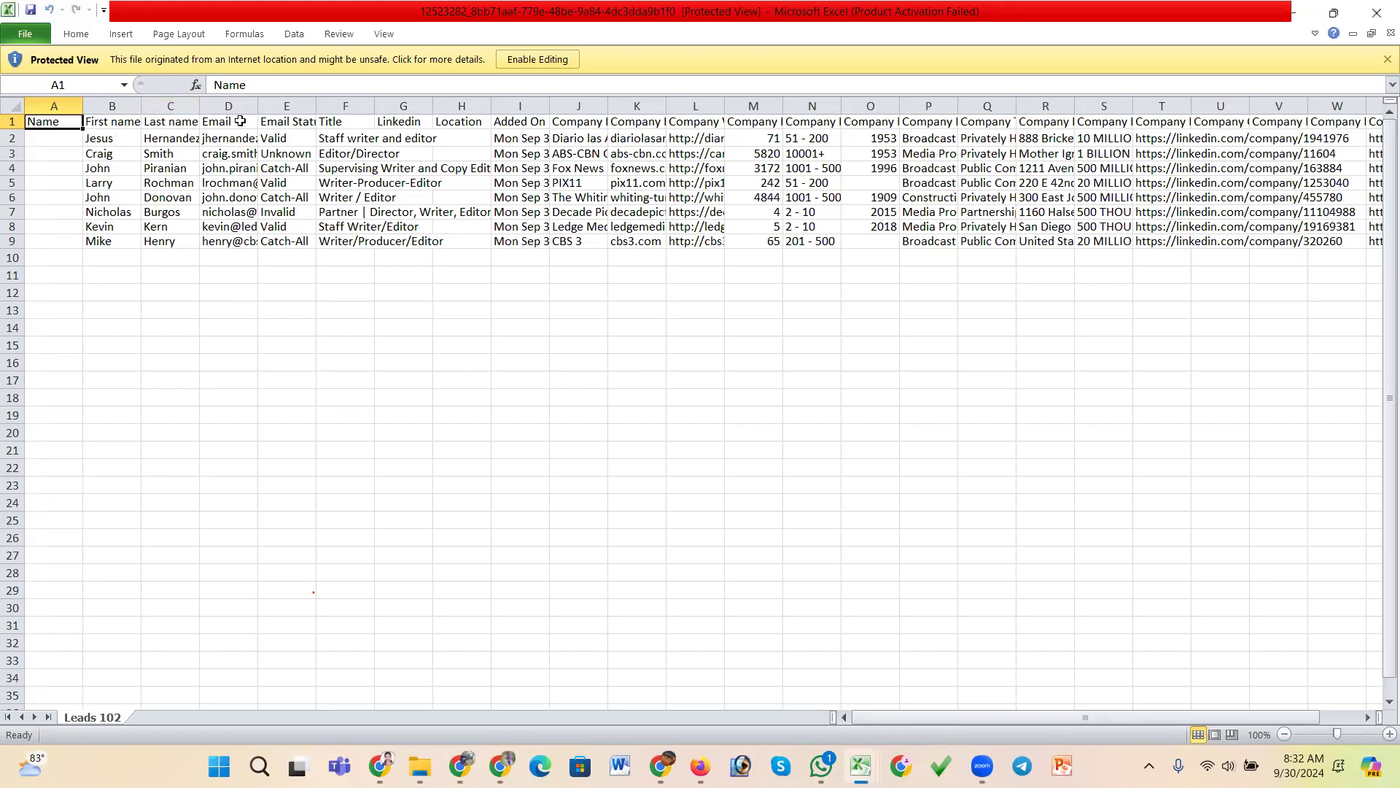
- Widen the Email and Email Status columns in the protected workbook and check the email marked Unknown
left_click_drag(259, 106, 369, 111)
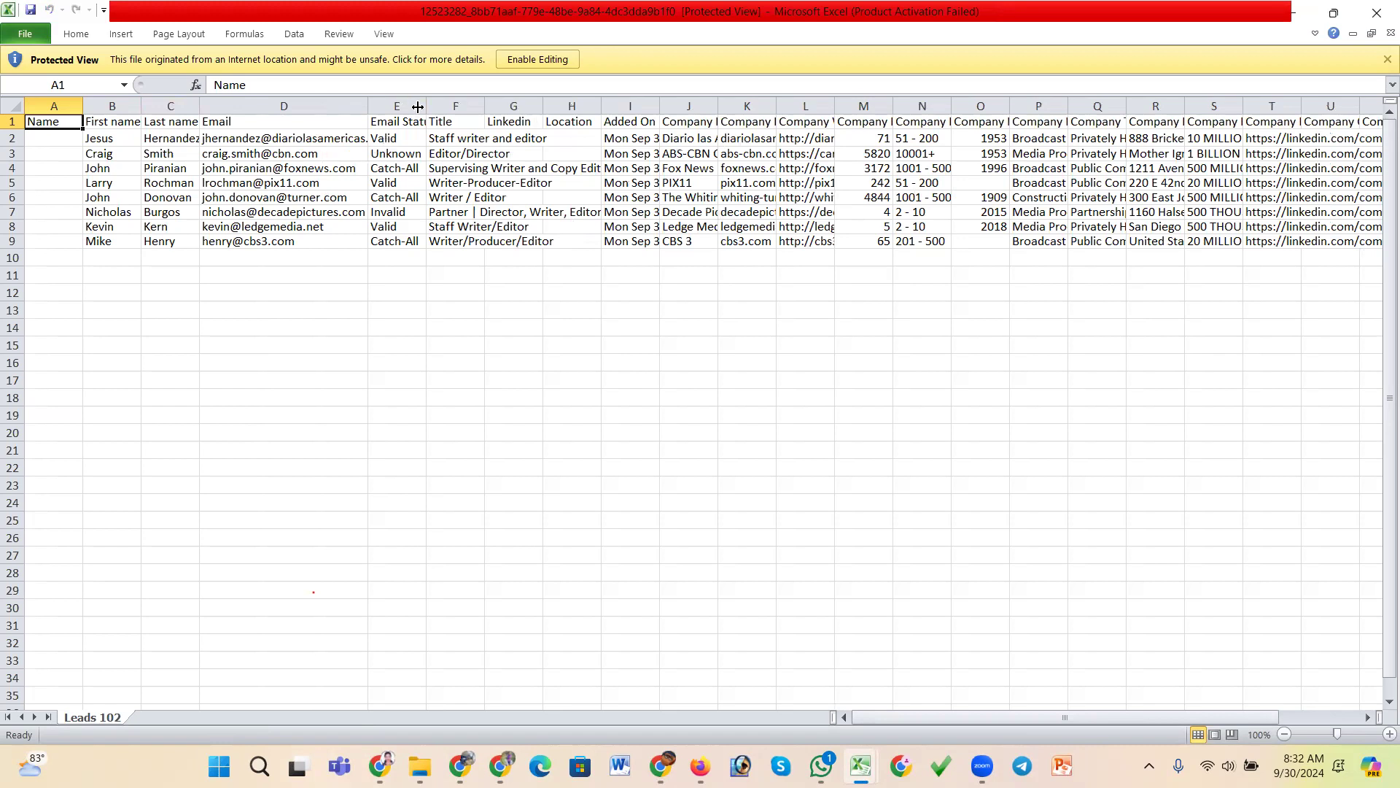
left_click_drag(427, 106, 490, 108)
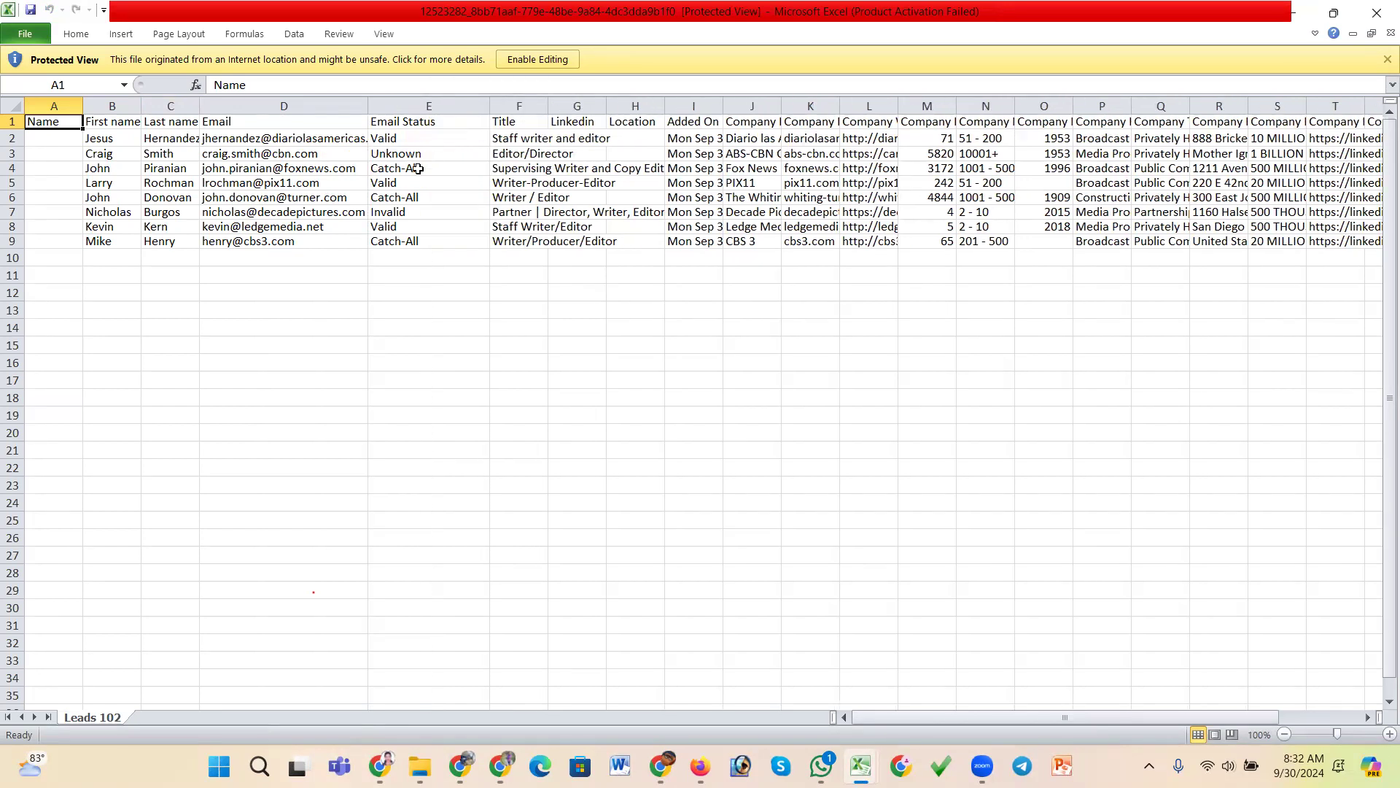
left_click(268, 153)
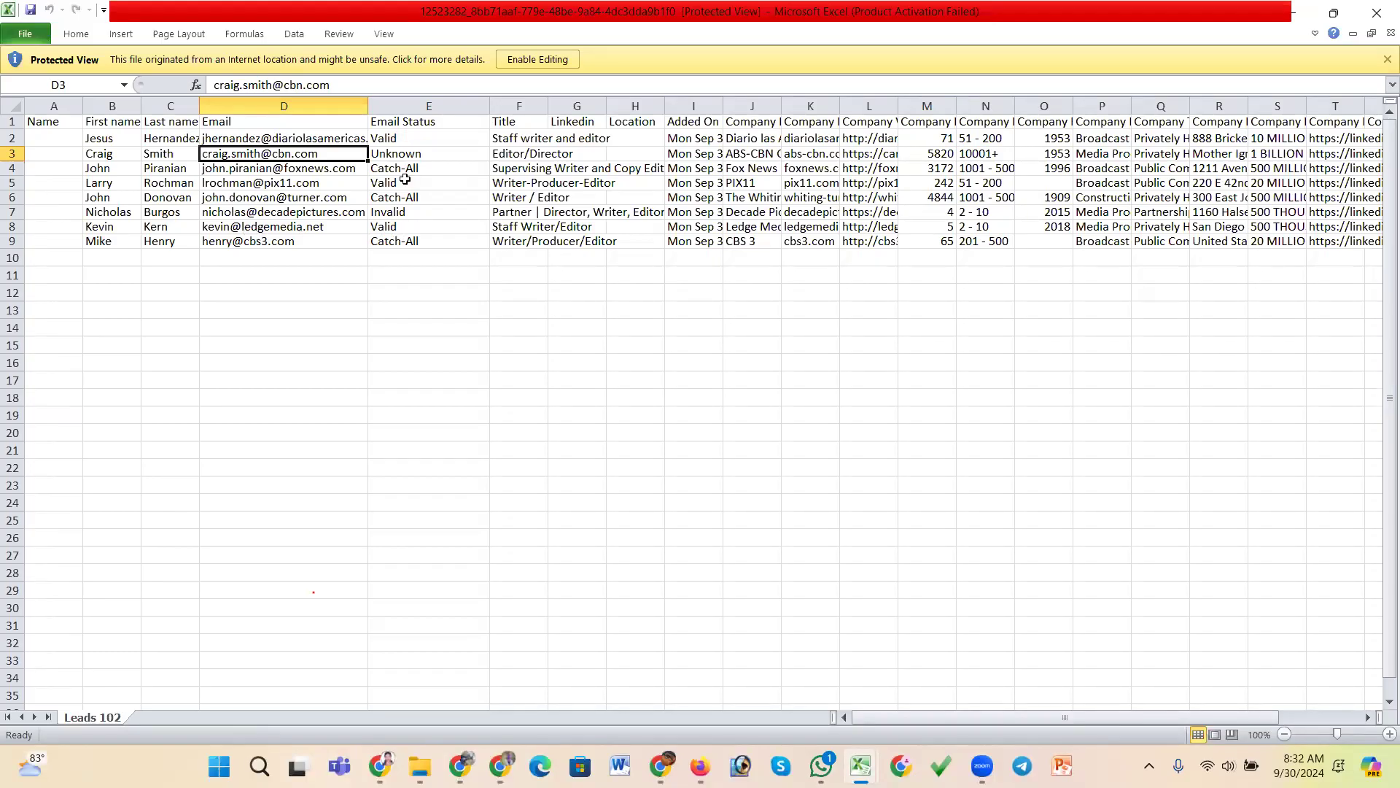
- Enable editing of the exported workbook and delete the lead rows whose email status is Unknown or Invalid
left_click(13, 153)
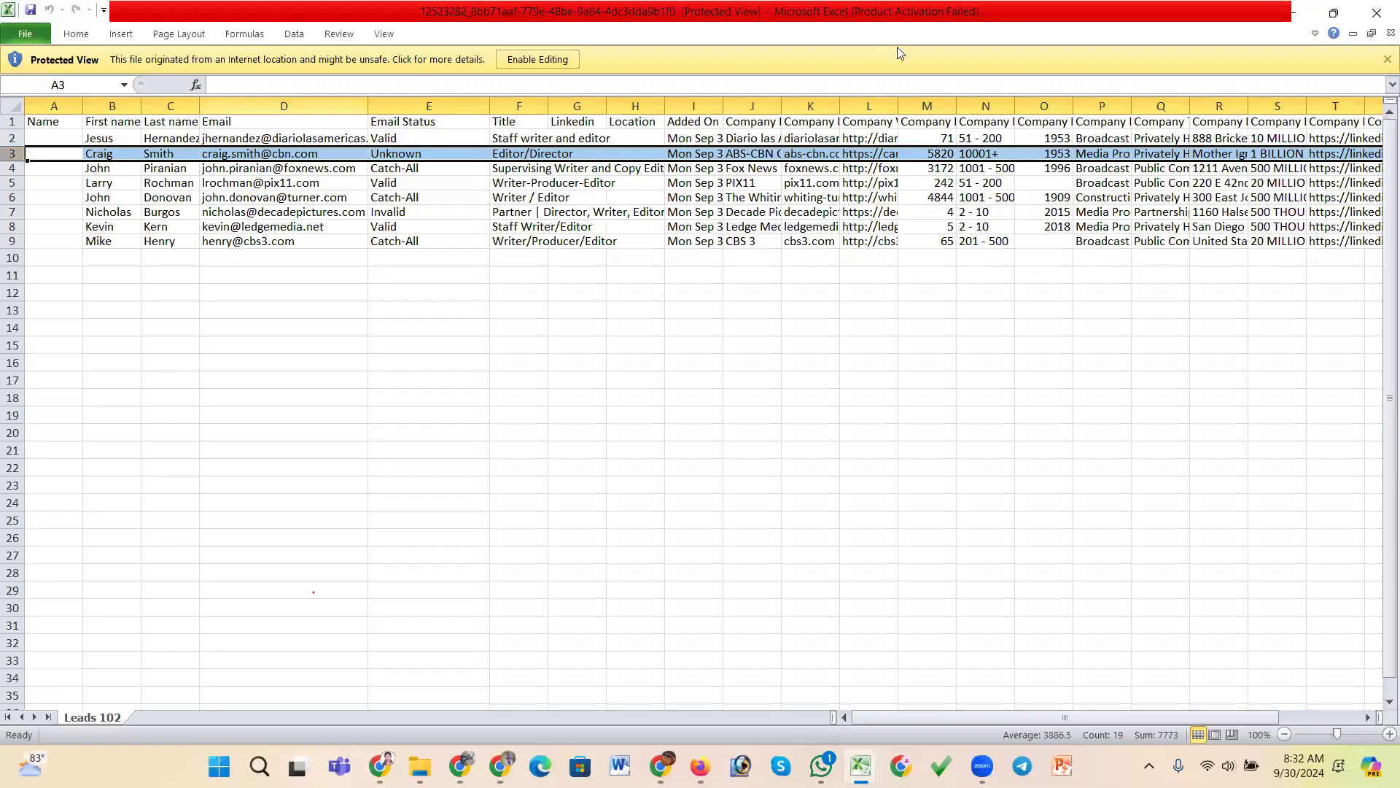
left_click(556, 58)
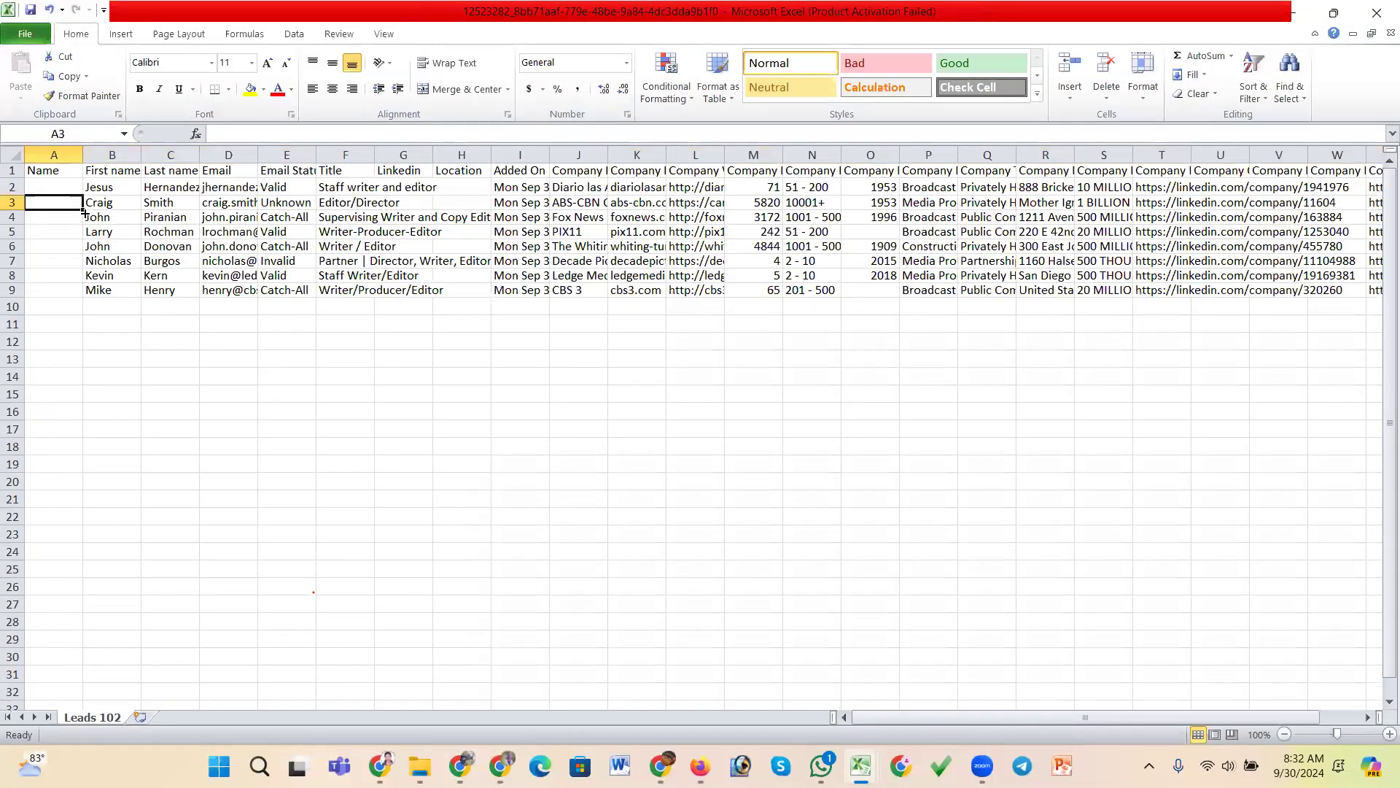
left_click(12, 202)
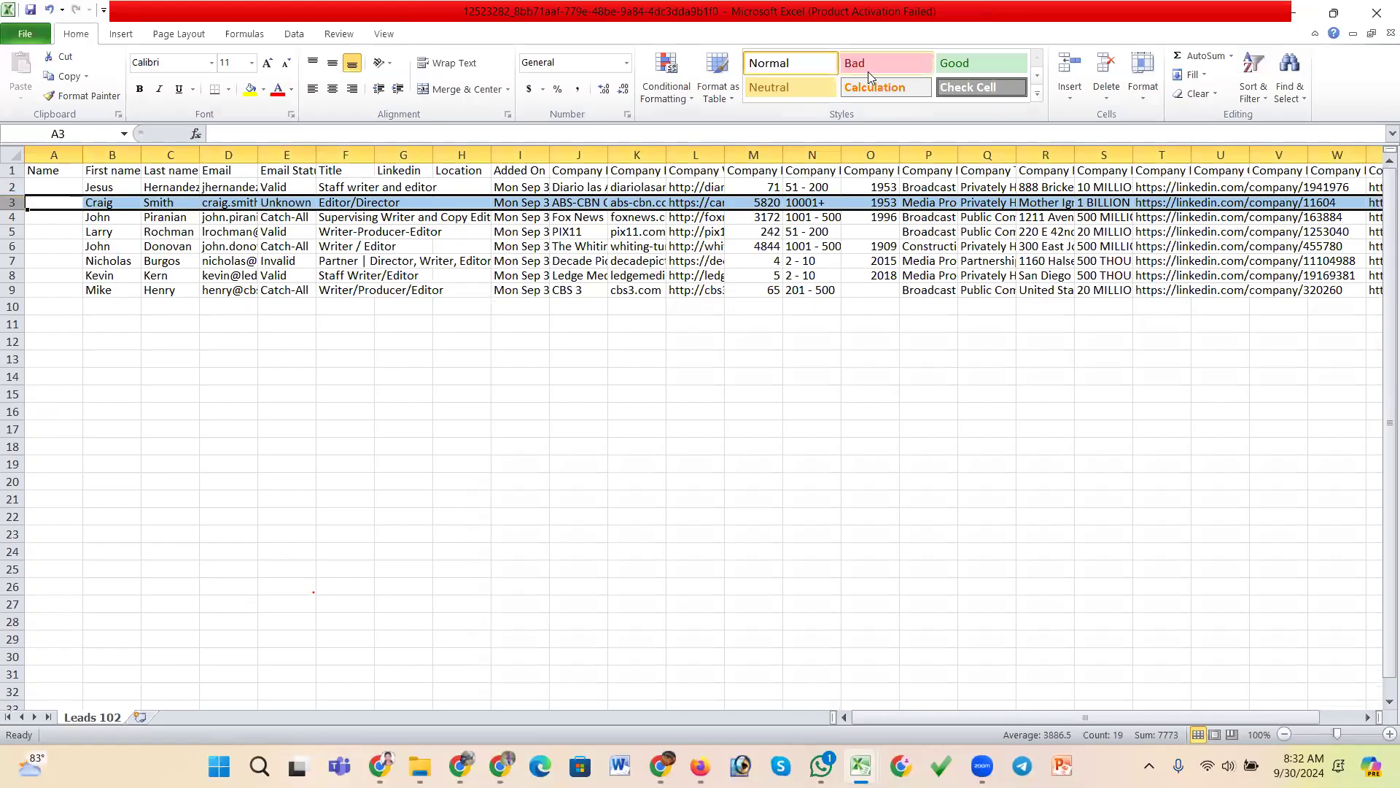
left_click(1102, 65)
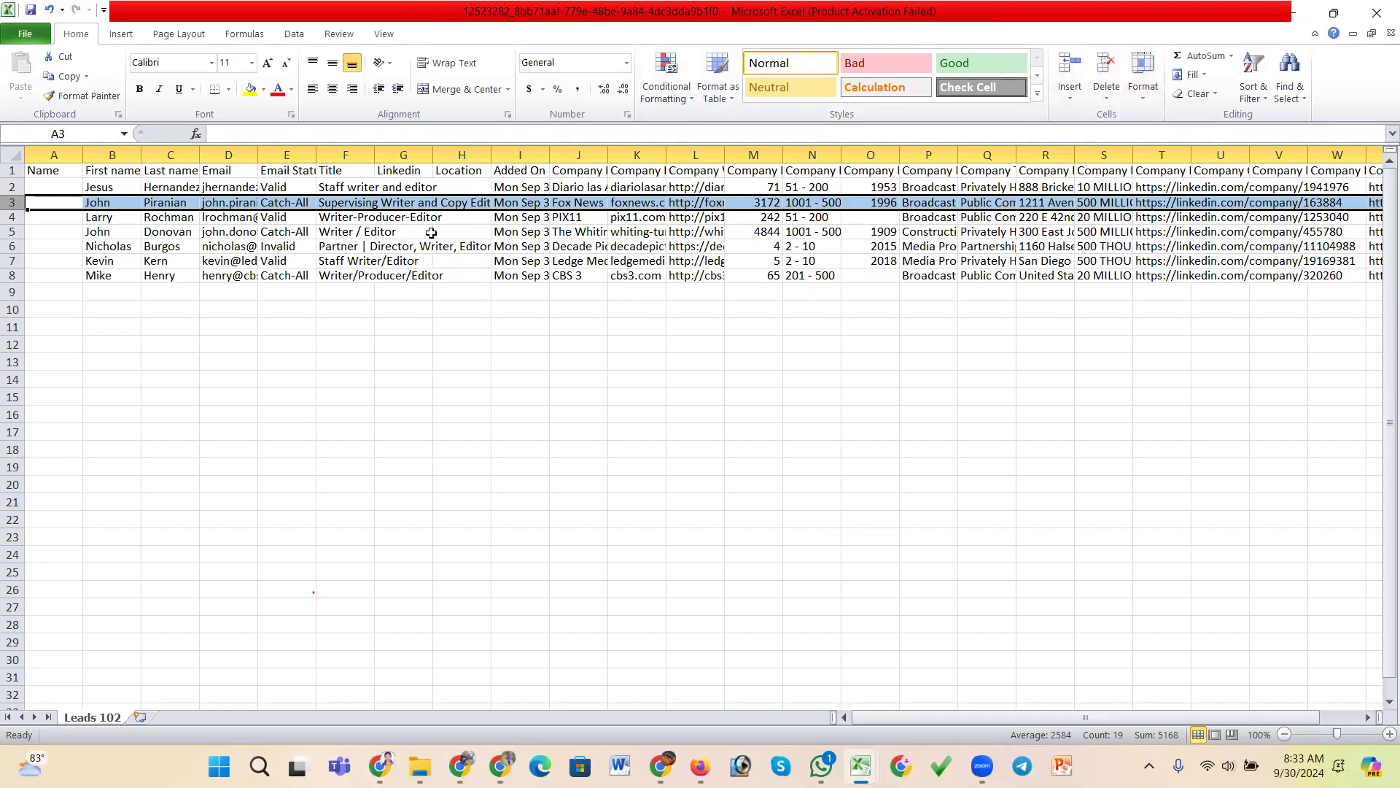
left_click(277, 246)
left_click(12, 247)
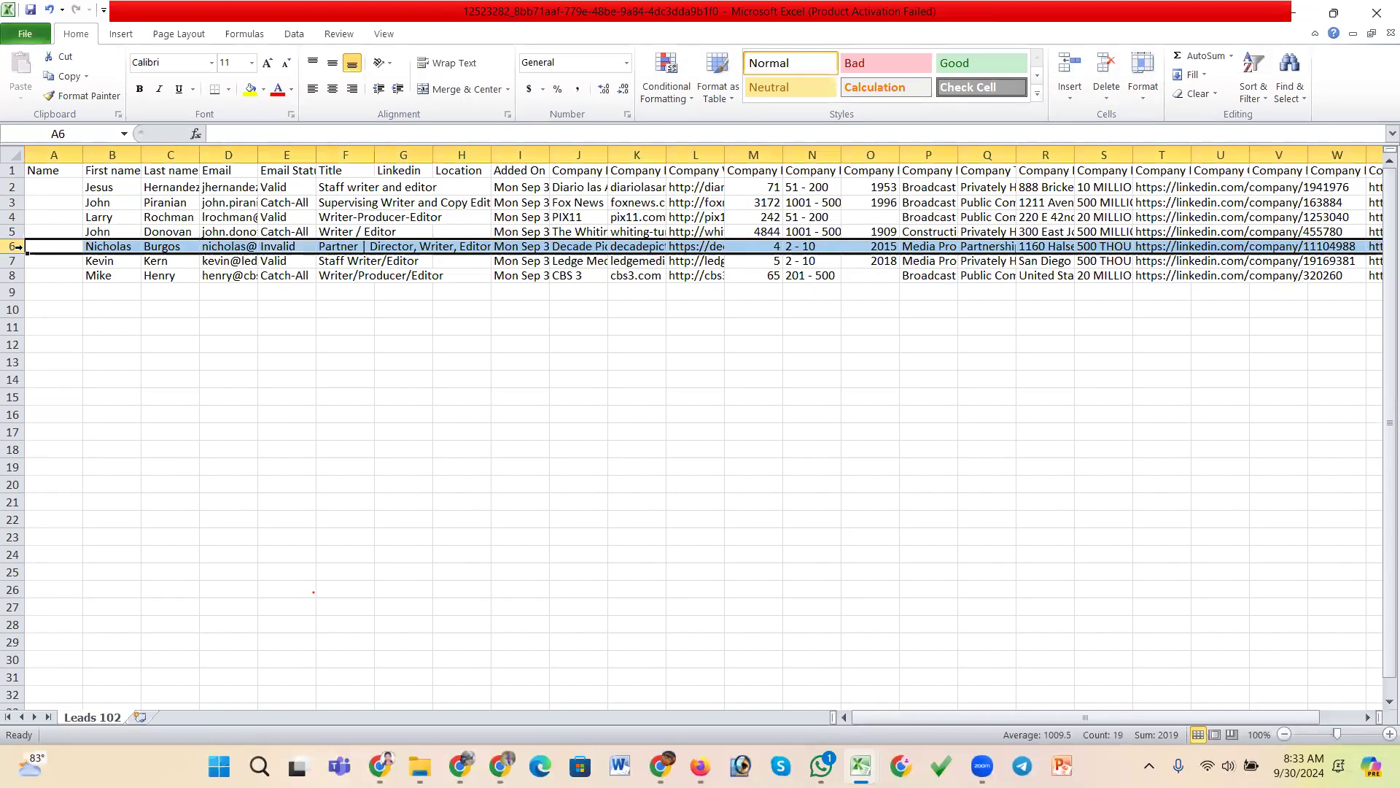
left_click(1103, 65)
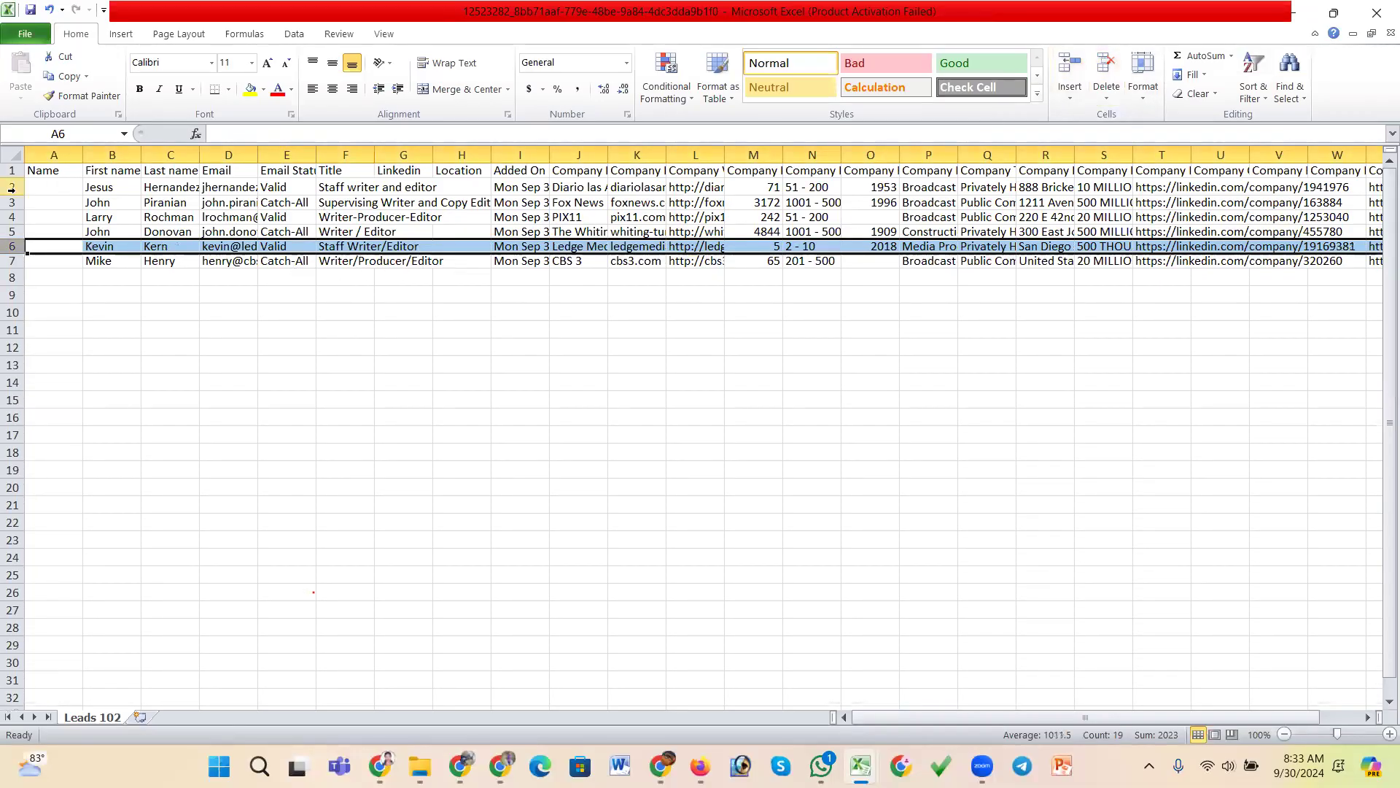
- Delete the empty Name column and widen the Email column to show the remaining leads' addresses
left_click(70, 154)
left_click(1106, 69)
left_click_drag(11, 190, 11, 277)
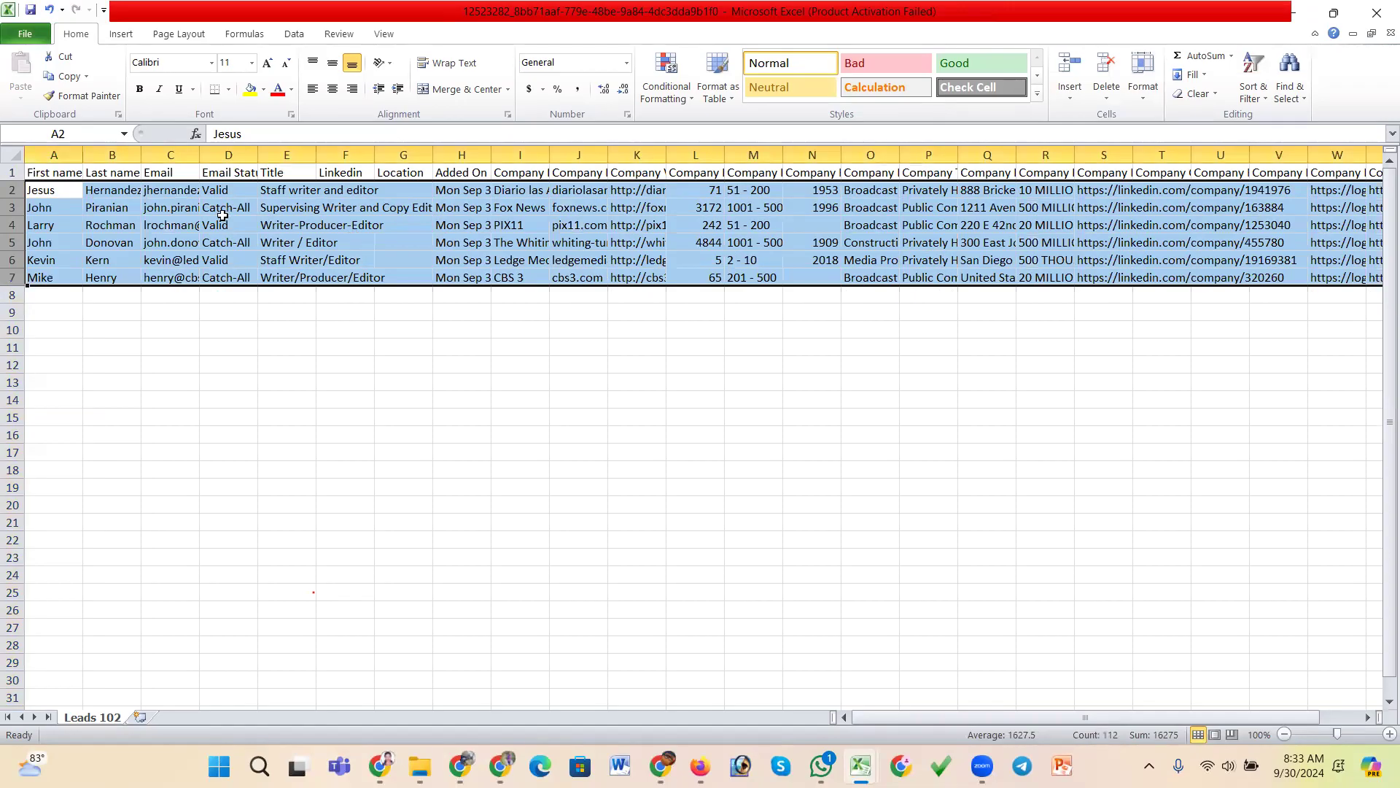
left_click_drag(199, 154, 273, 155)
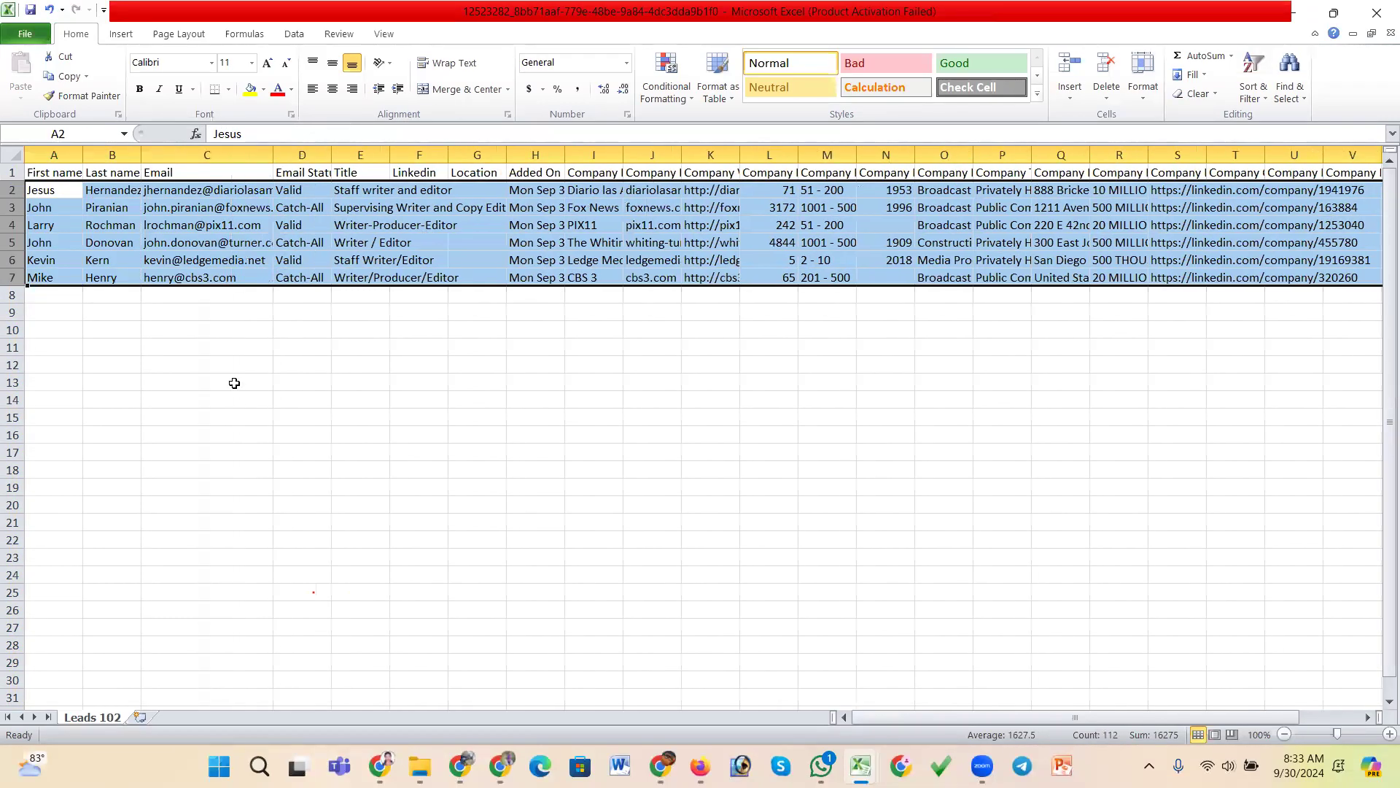
left_click(521, 597)
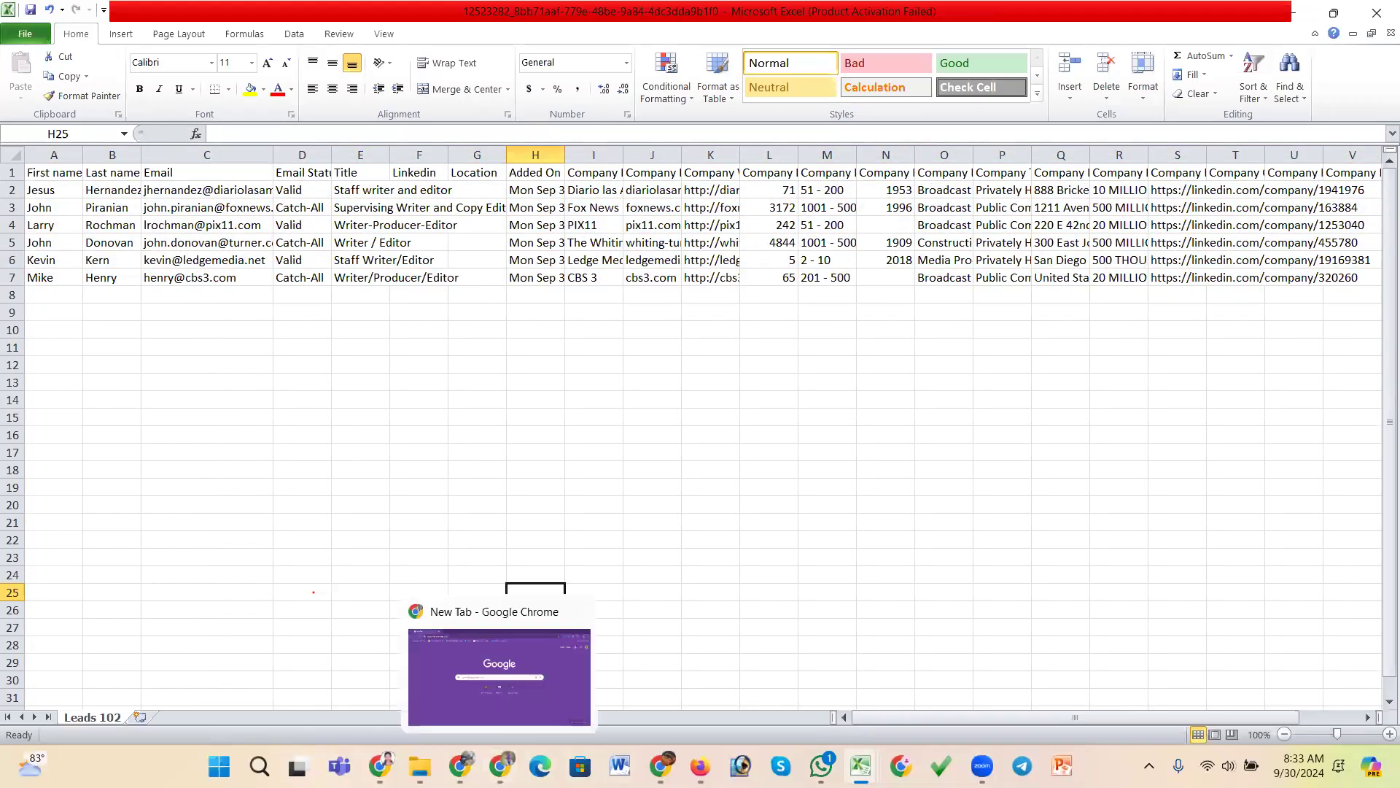
- Switch back to Skrapp in Chrome, look at the new list form, and reopen the existing list with its first lead collapsed
left_click(661, 766)
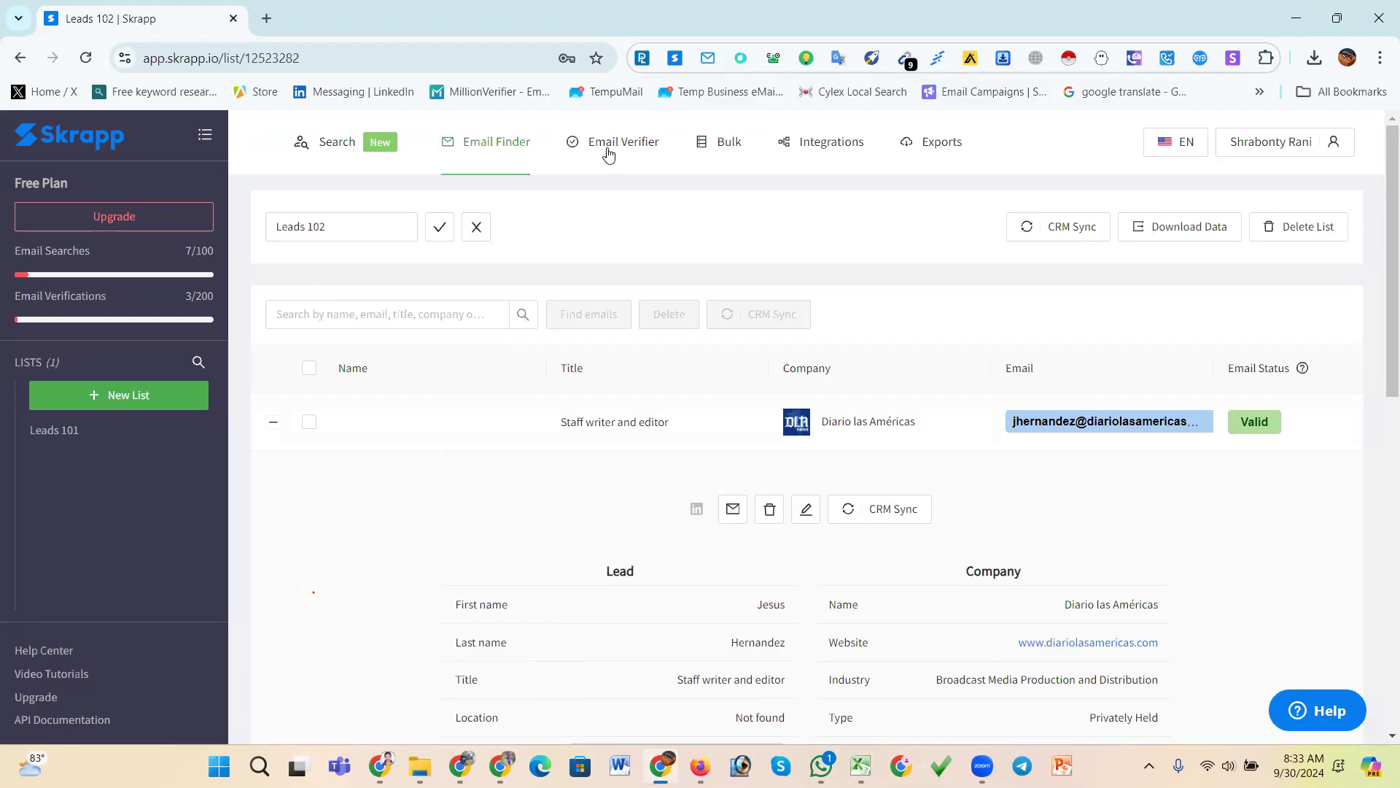
mouse_move(728, 148)
left_click(117, 397)
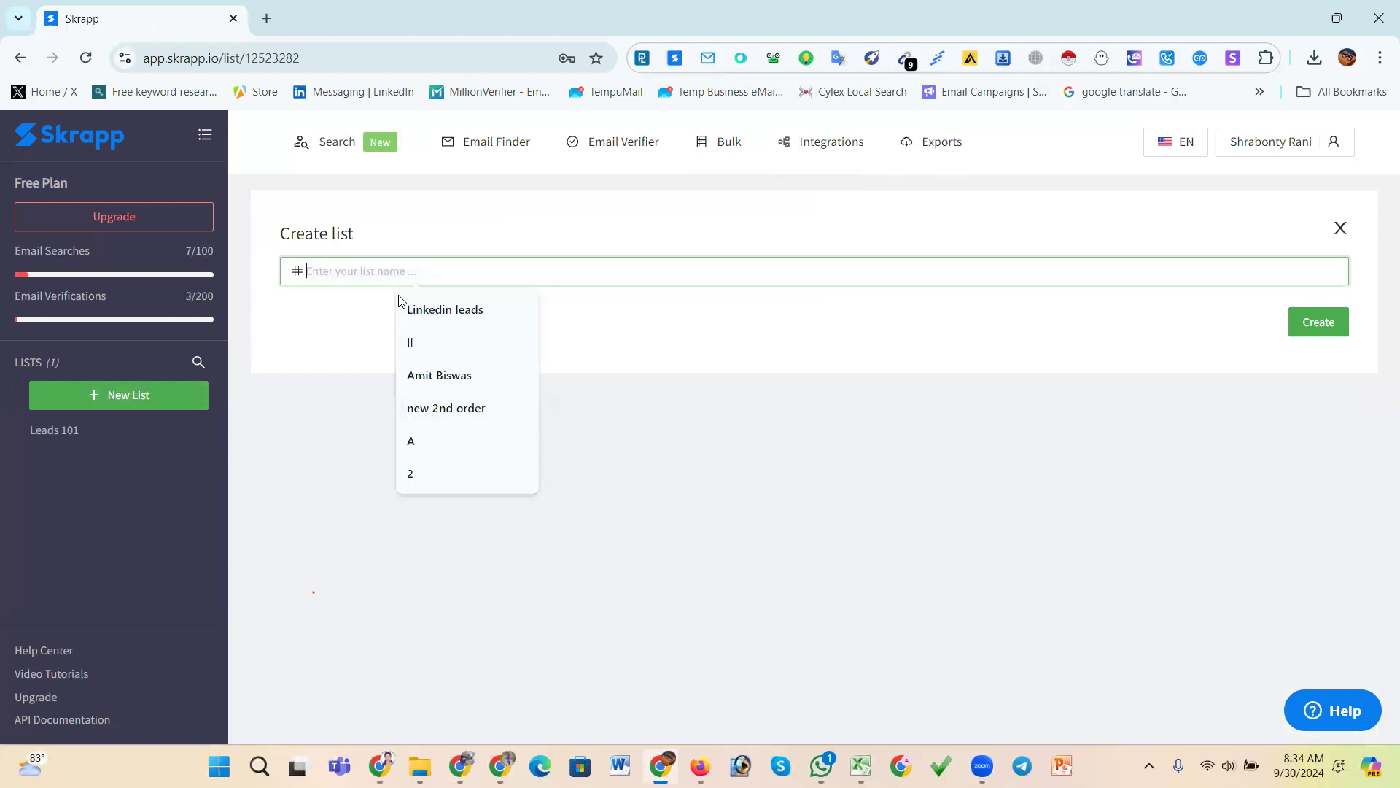
left_click(72, 431)
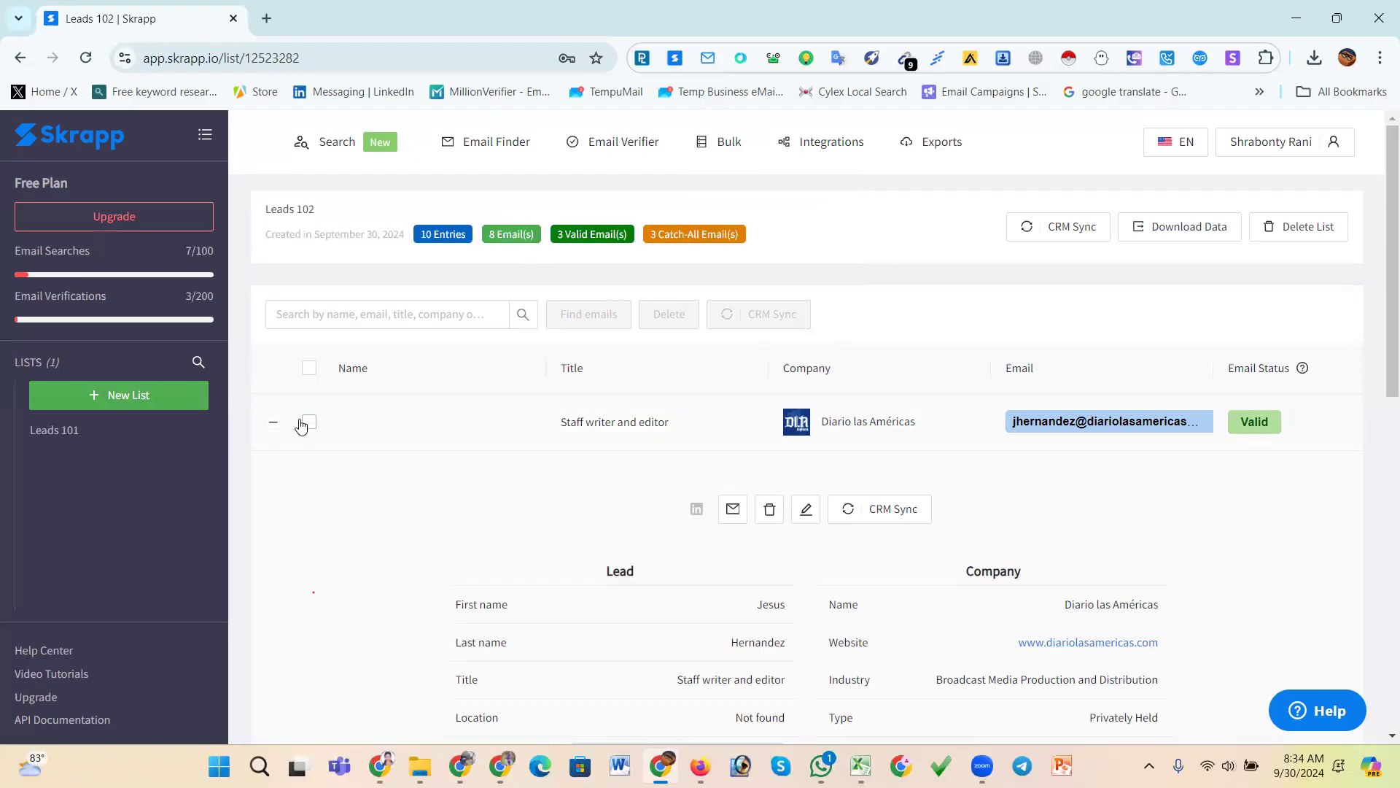
left_click(272, 423)
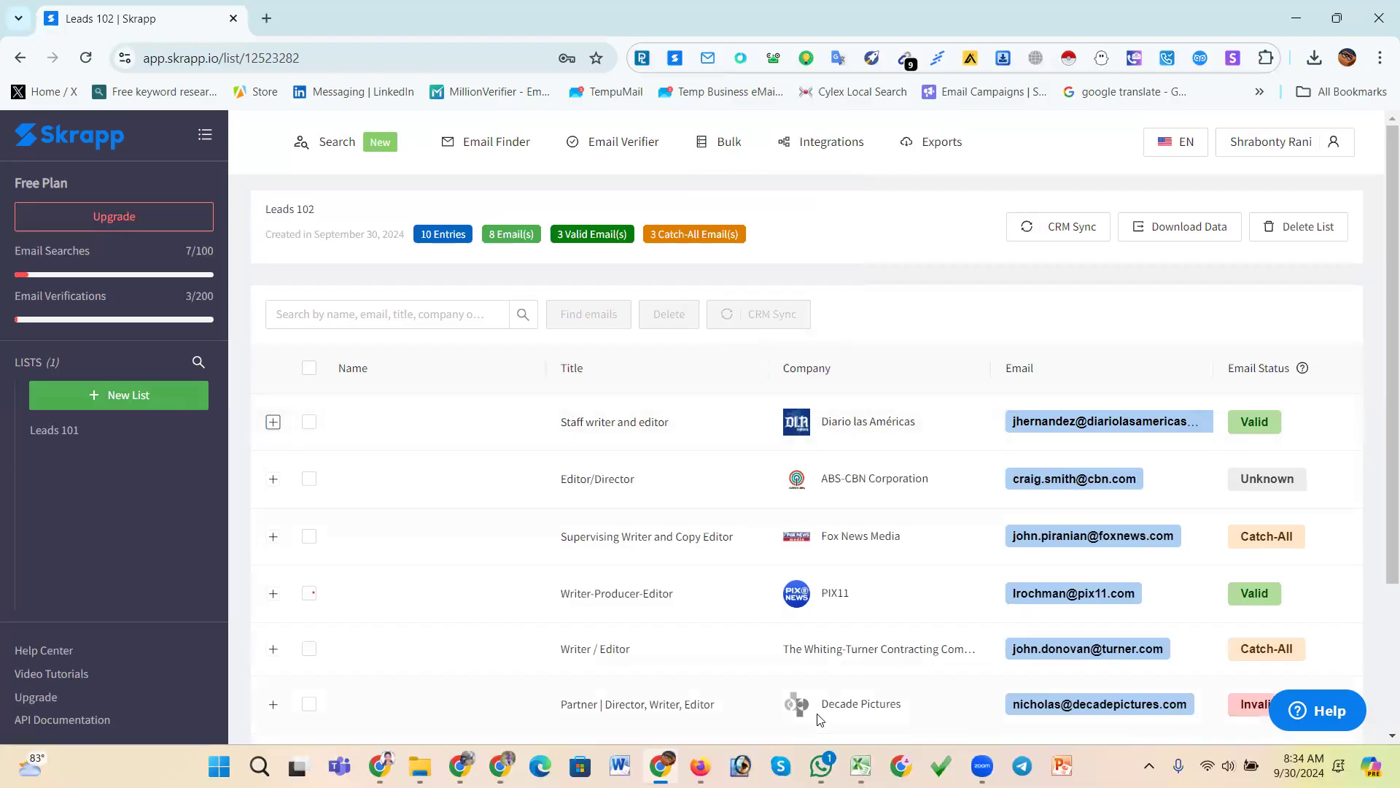
- Widen the name columns in the Leads101 workbook in Excel, and return to the exported Leads 102 workbook for comparison
mouse_move(861, 766)
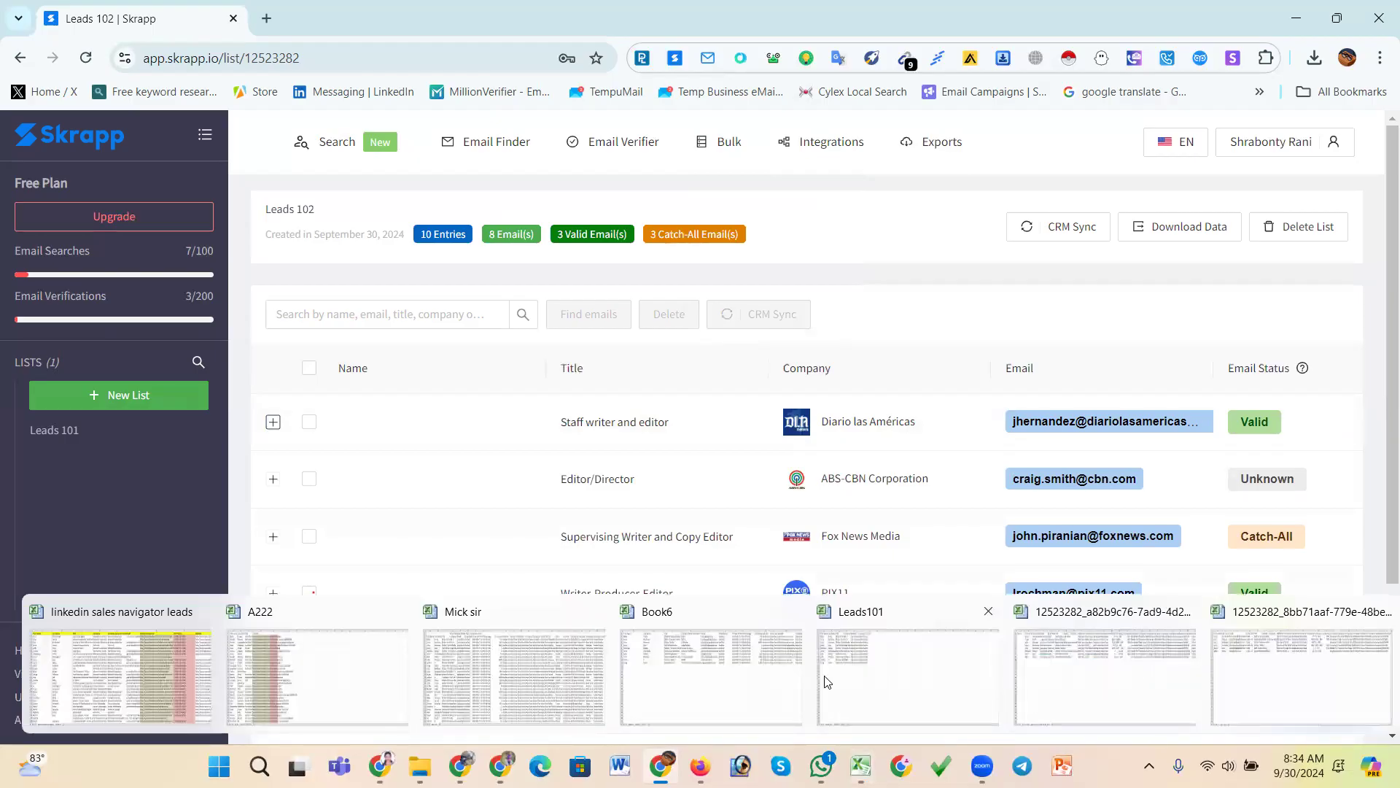
left_click(859, 682)
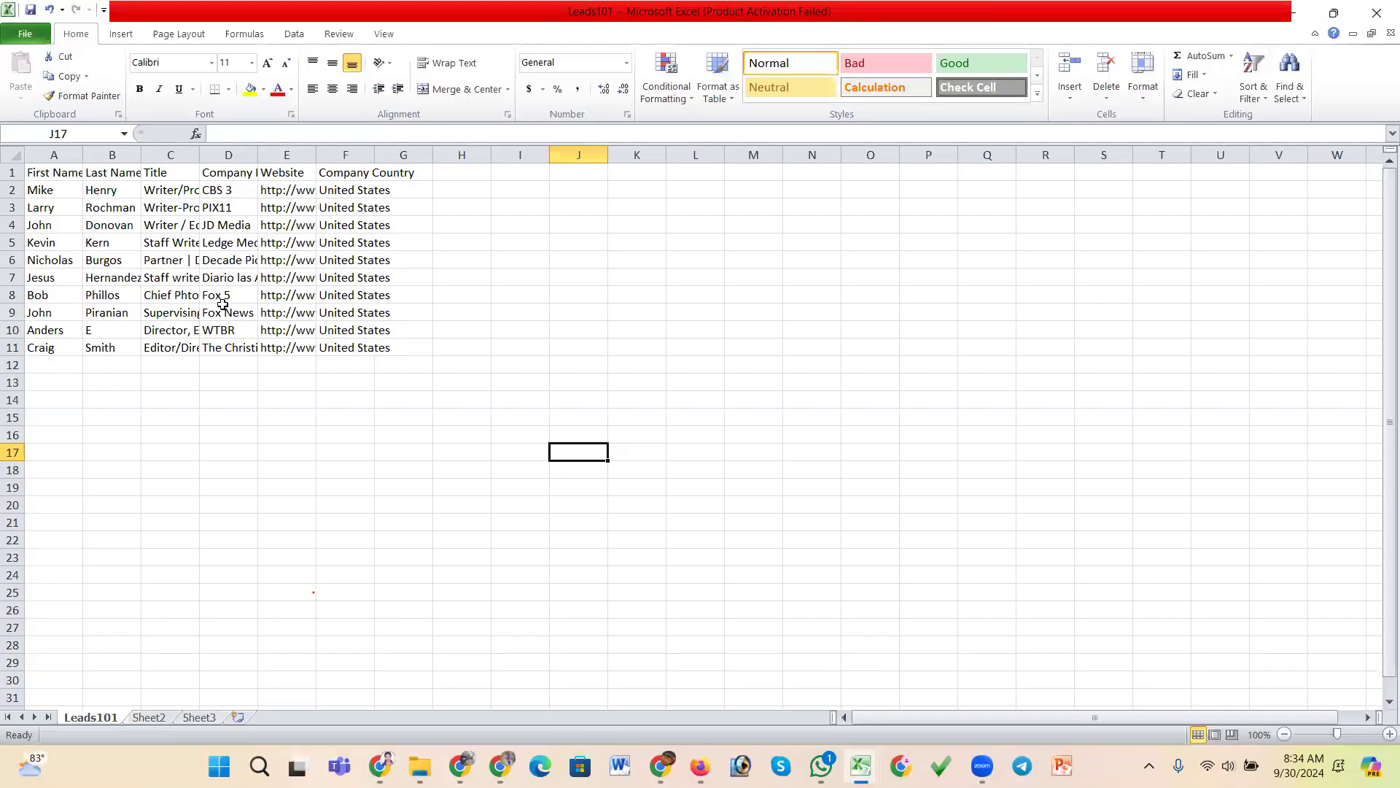
left_click_drag(82, 155, 191, 155)
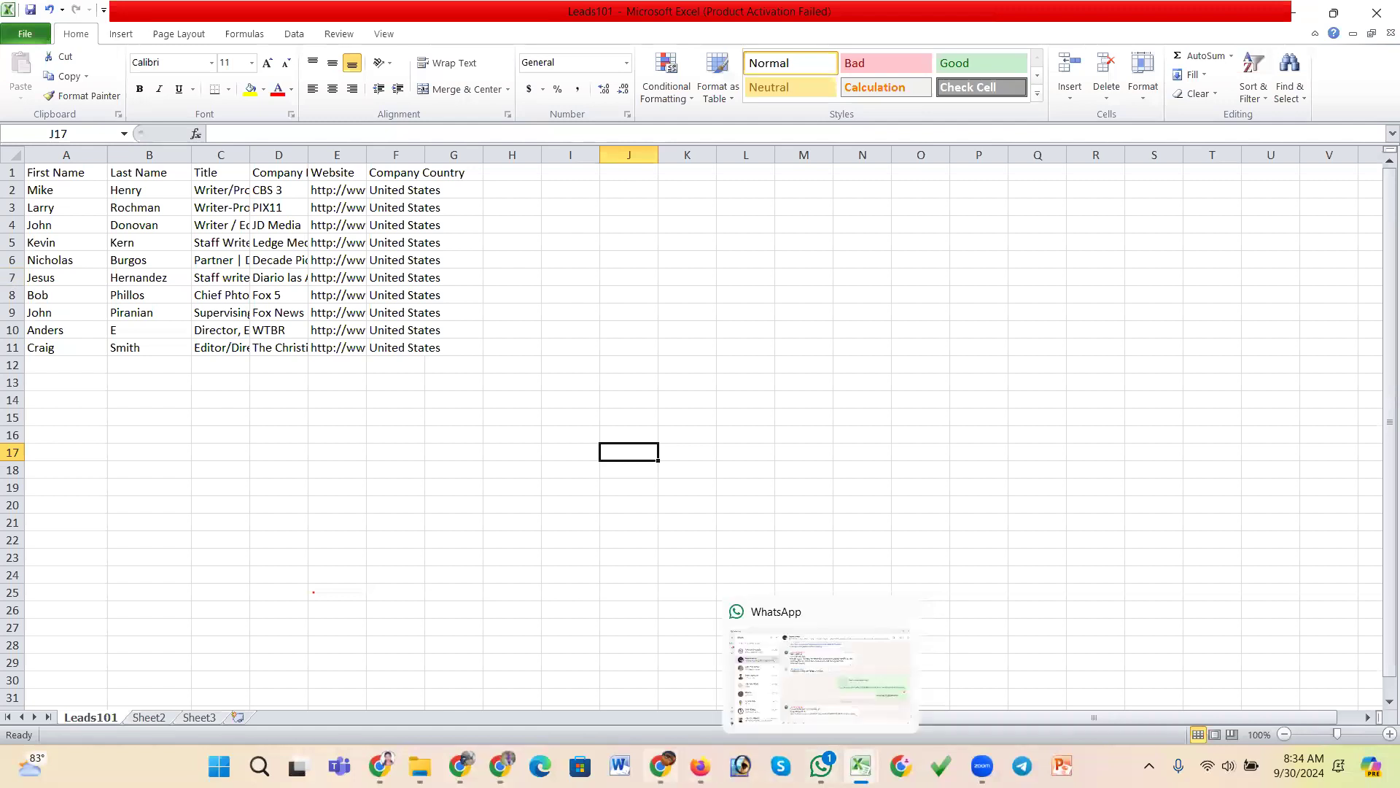
mouse_move(875, 763)
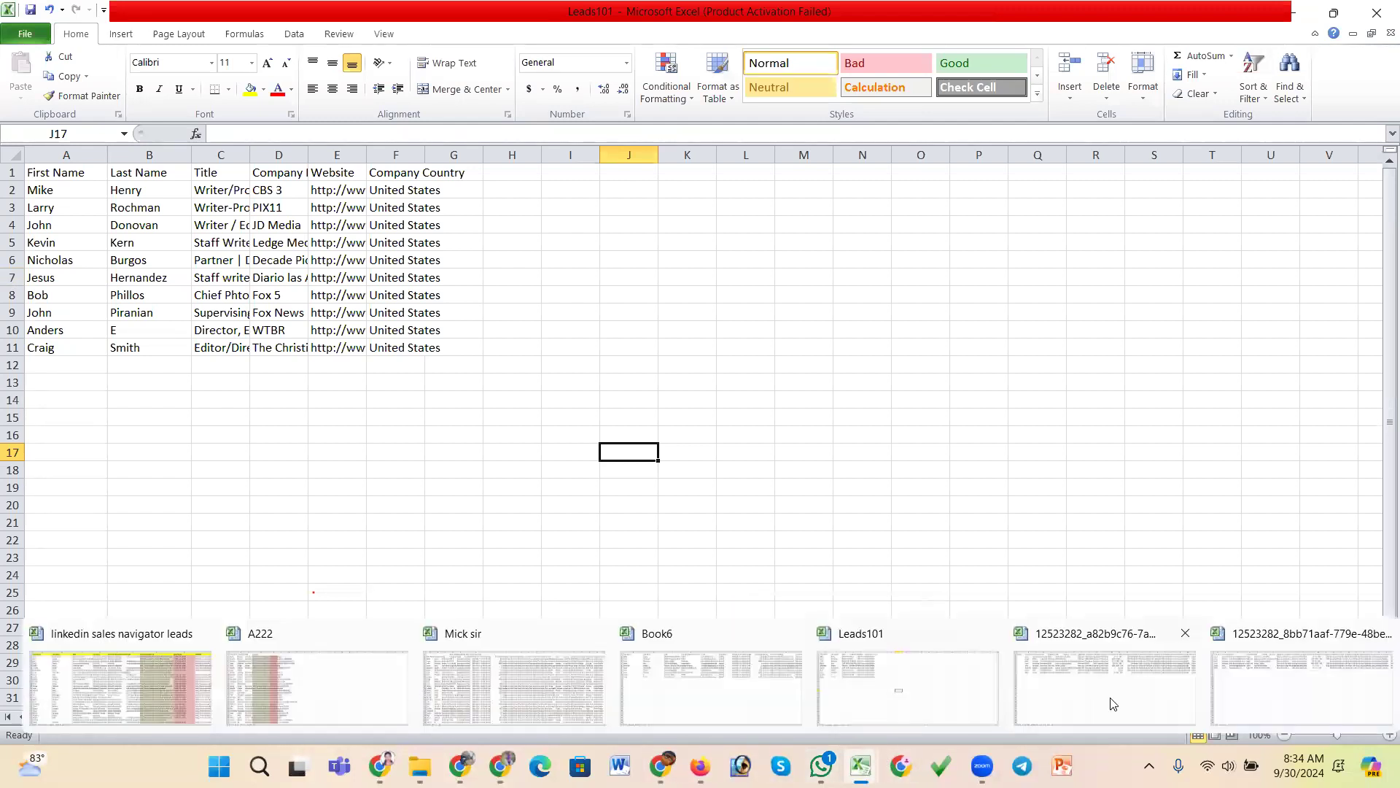
left_click(1291, 692)
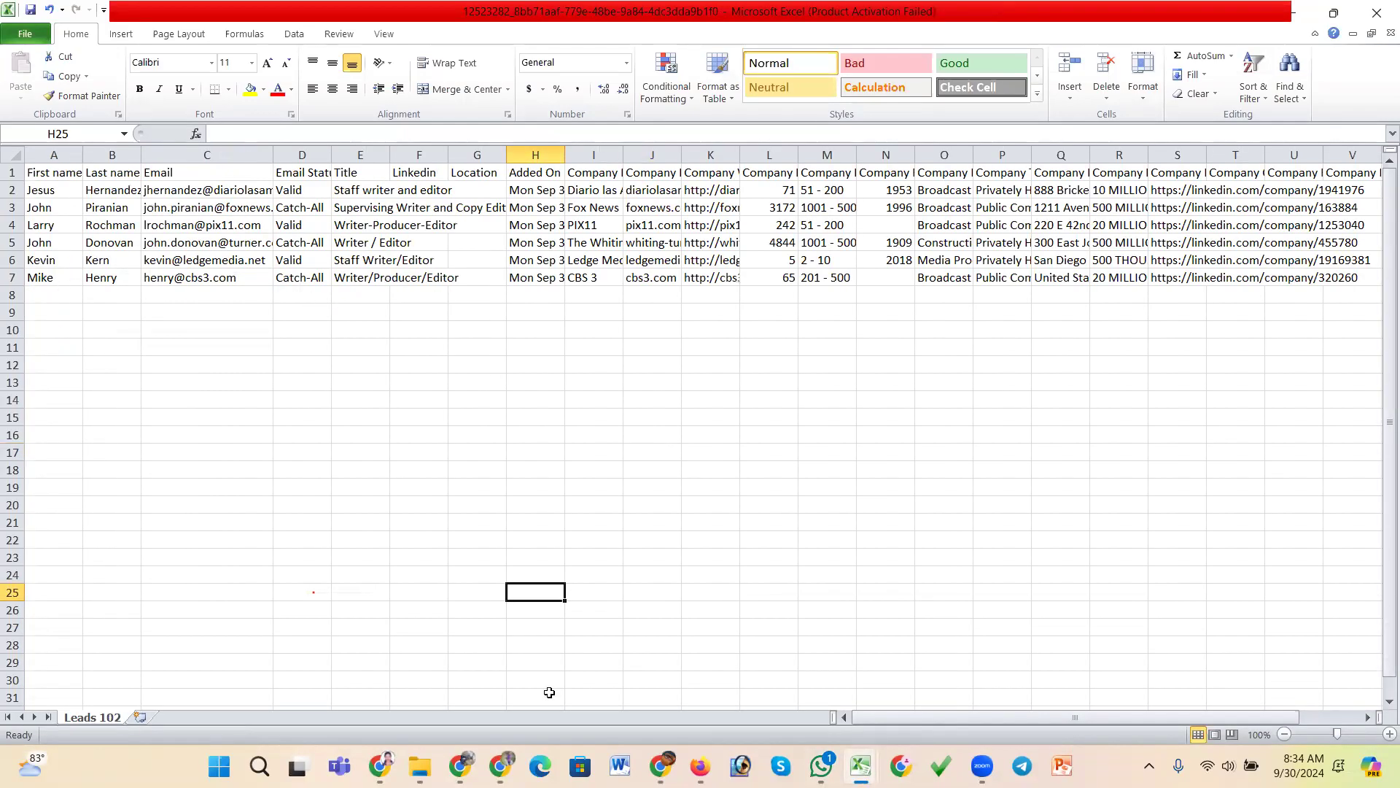
- Switch back to Skrapp in Chrome and review the emails and statuses in the Leads 102 list
mouse_move(661, 766)
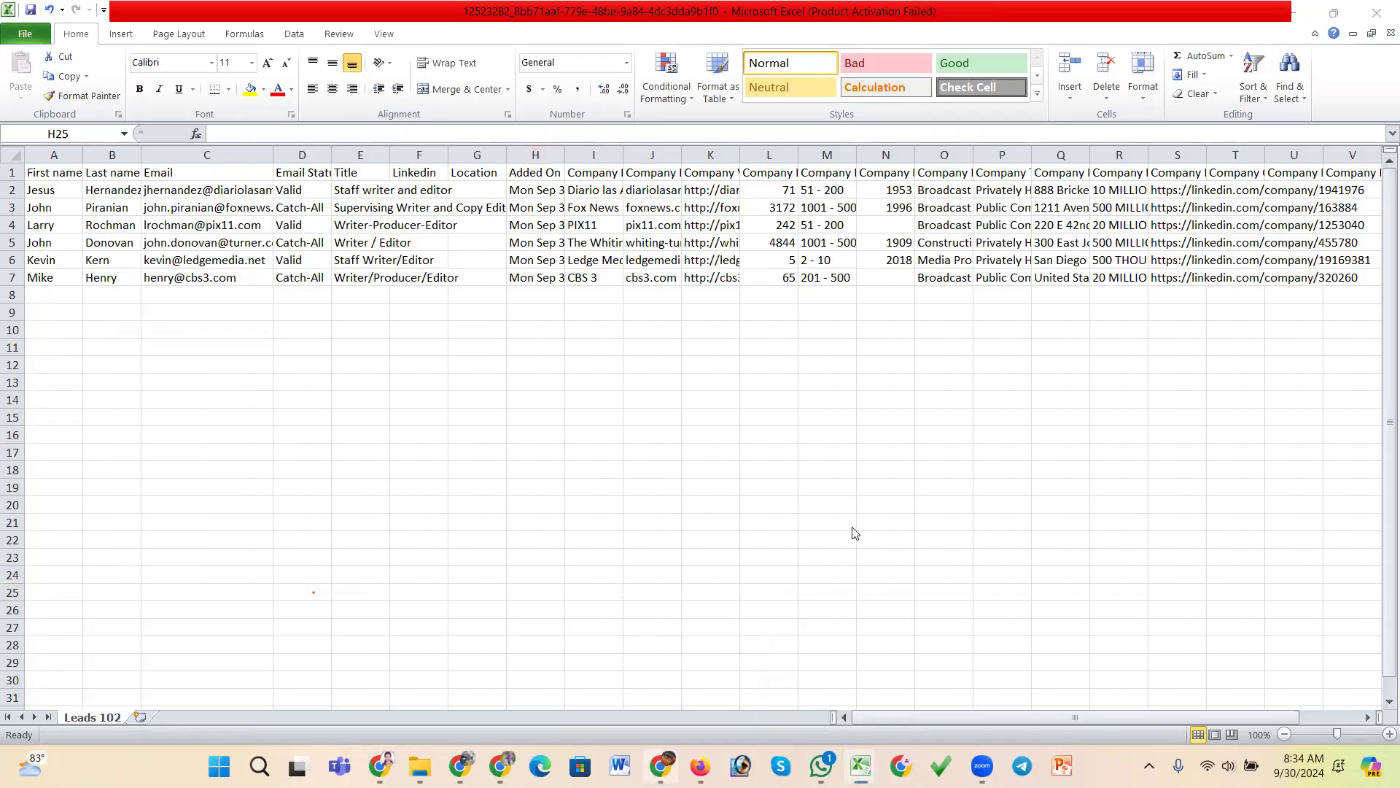
key("alt+Tab")
scroll(855, 533, "up", 3)
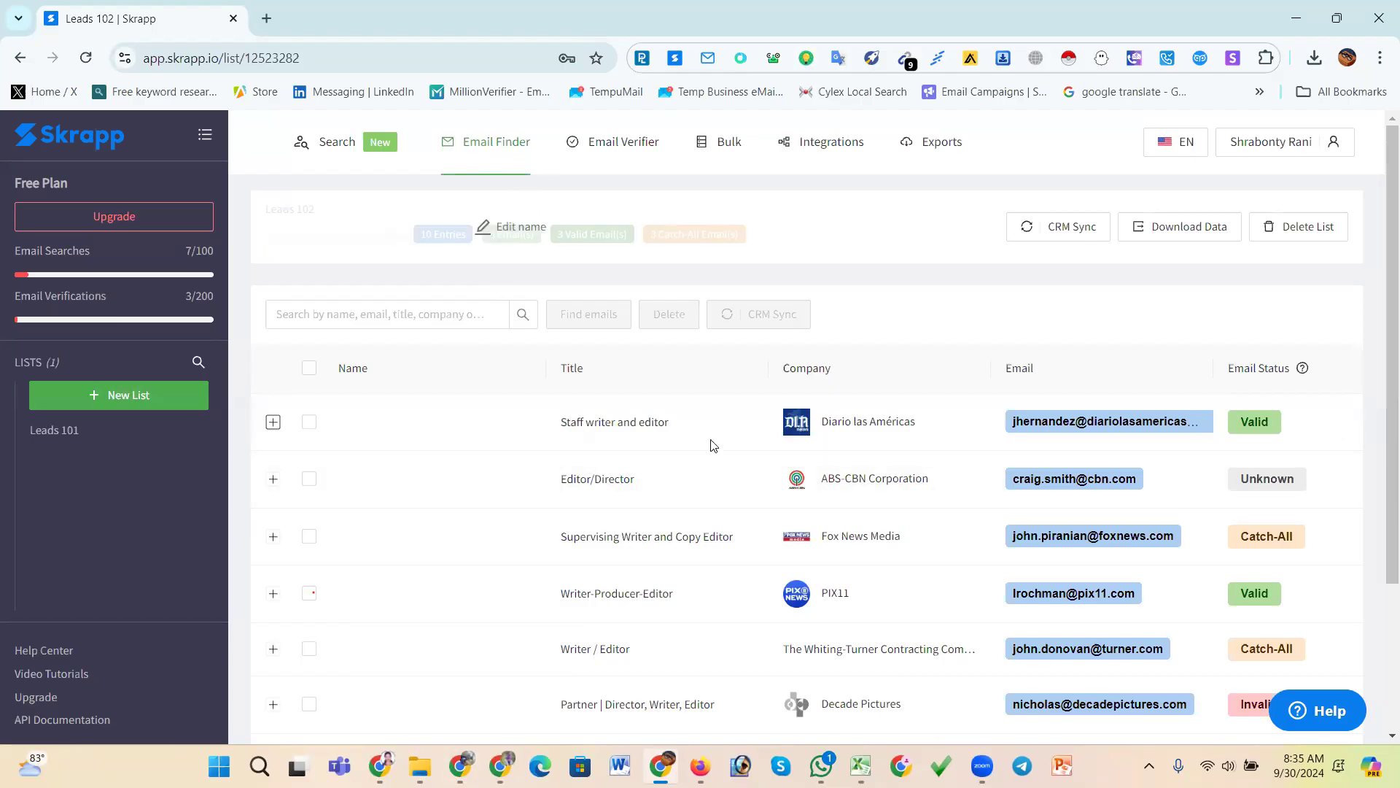
left_click_drag(1300, 427, 991, 413)
left_click(1028, 455)
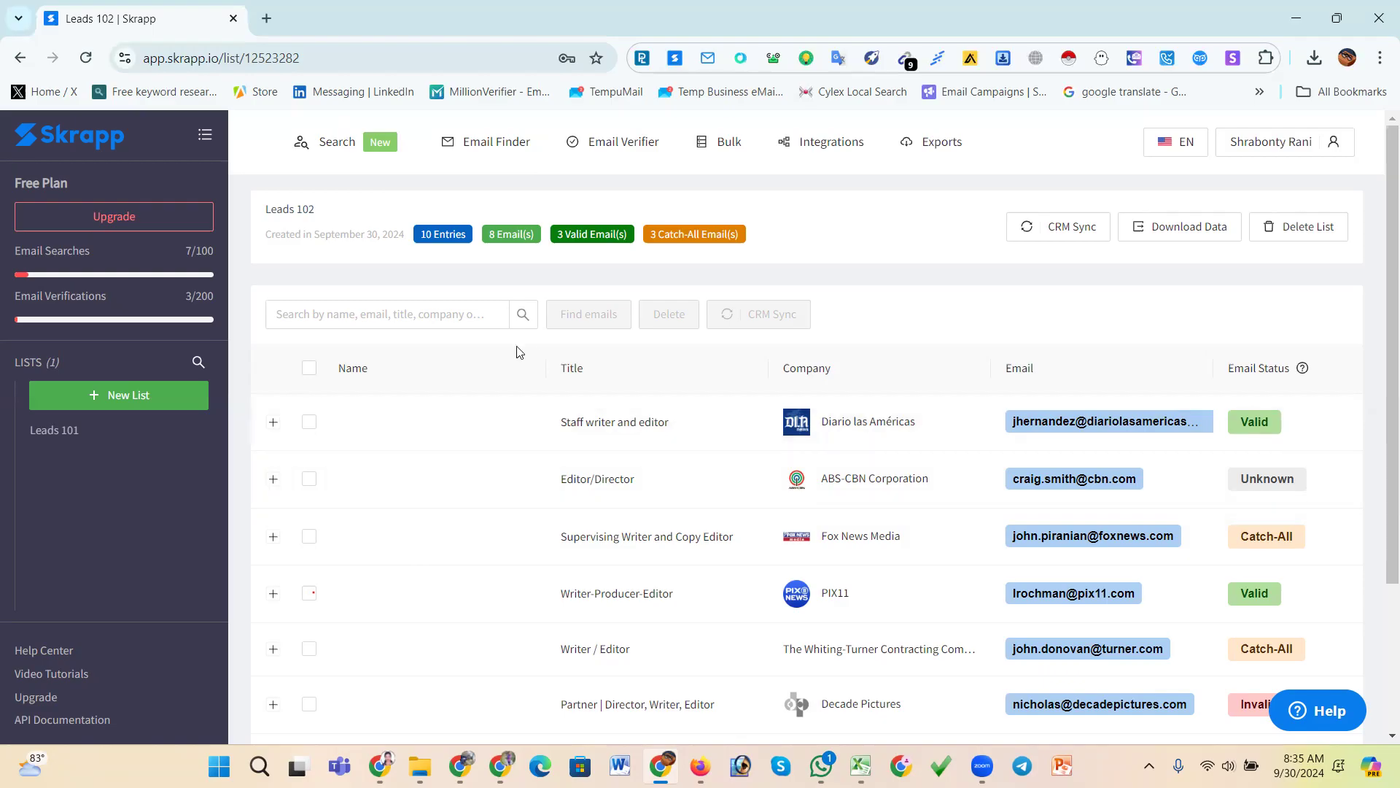
- Open the Bulk Email Verifier task overview
mouse_move(702, 210)
mouse_move(725, 143)
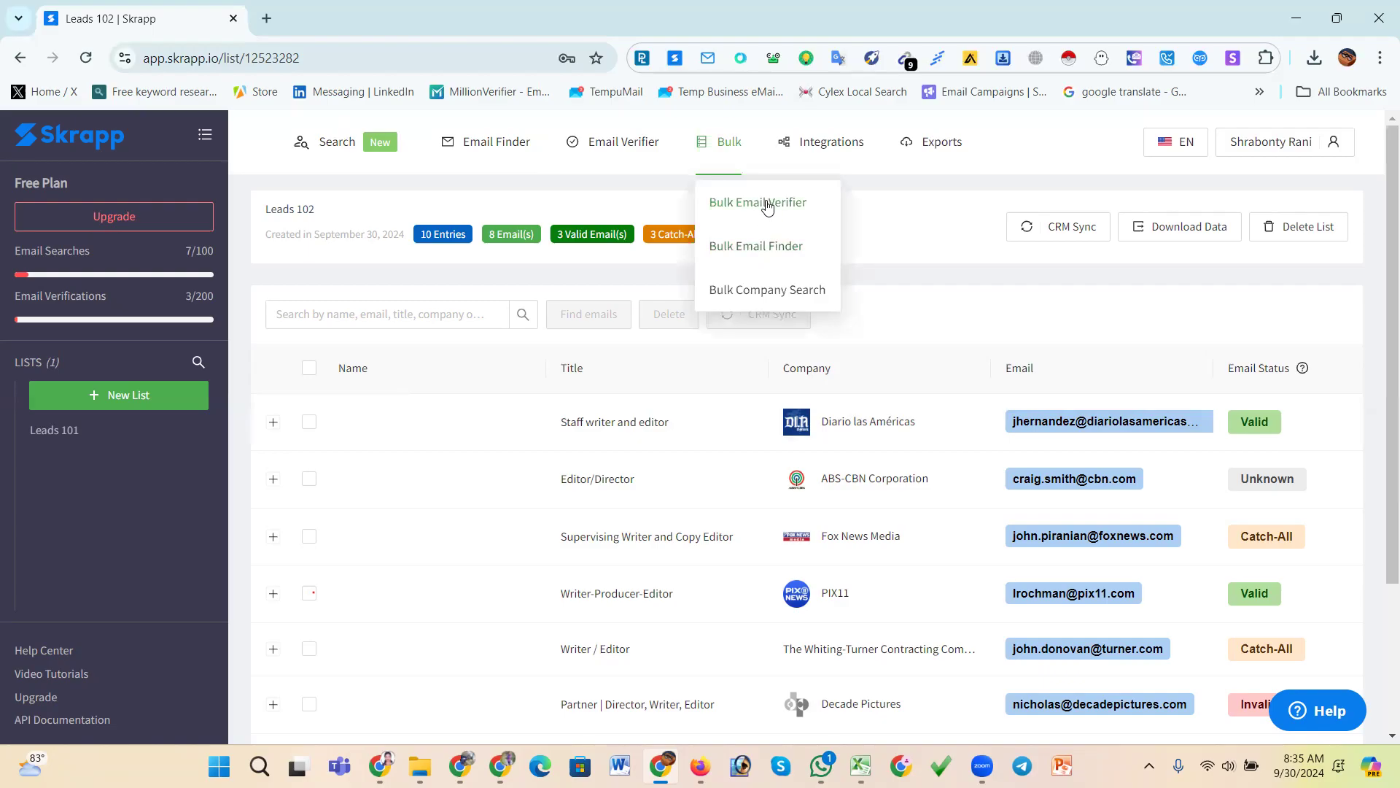
left_click(767, 208)
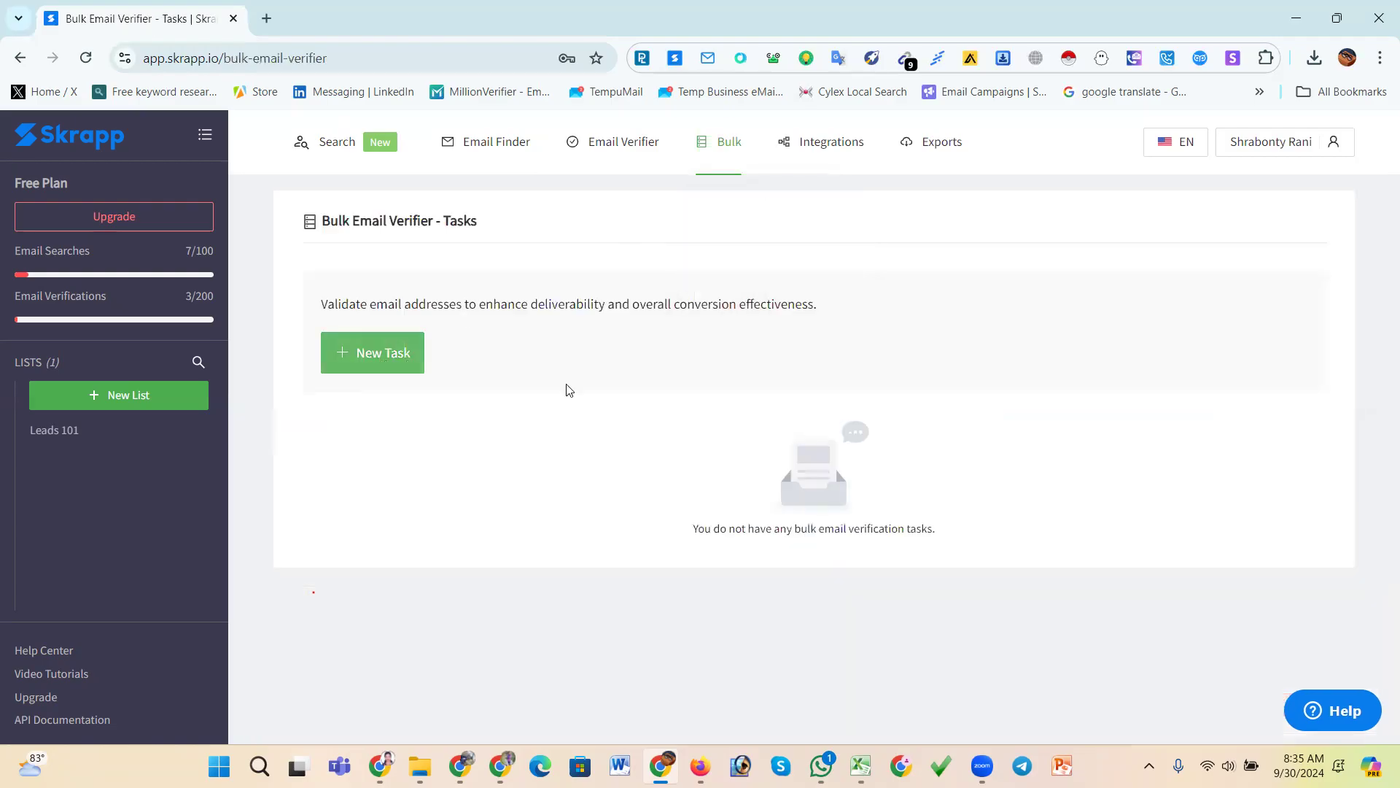
- Switch to the News Publisher/Media Type Companies Leads workbook in Excel and widen the Email column
mouse_move(860, 766)
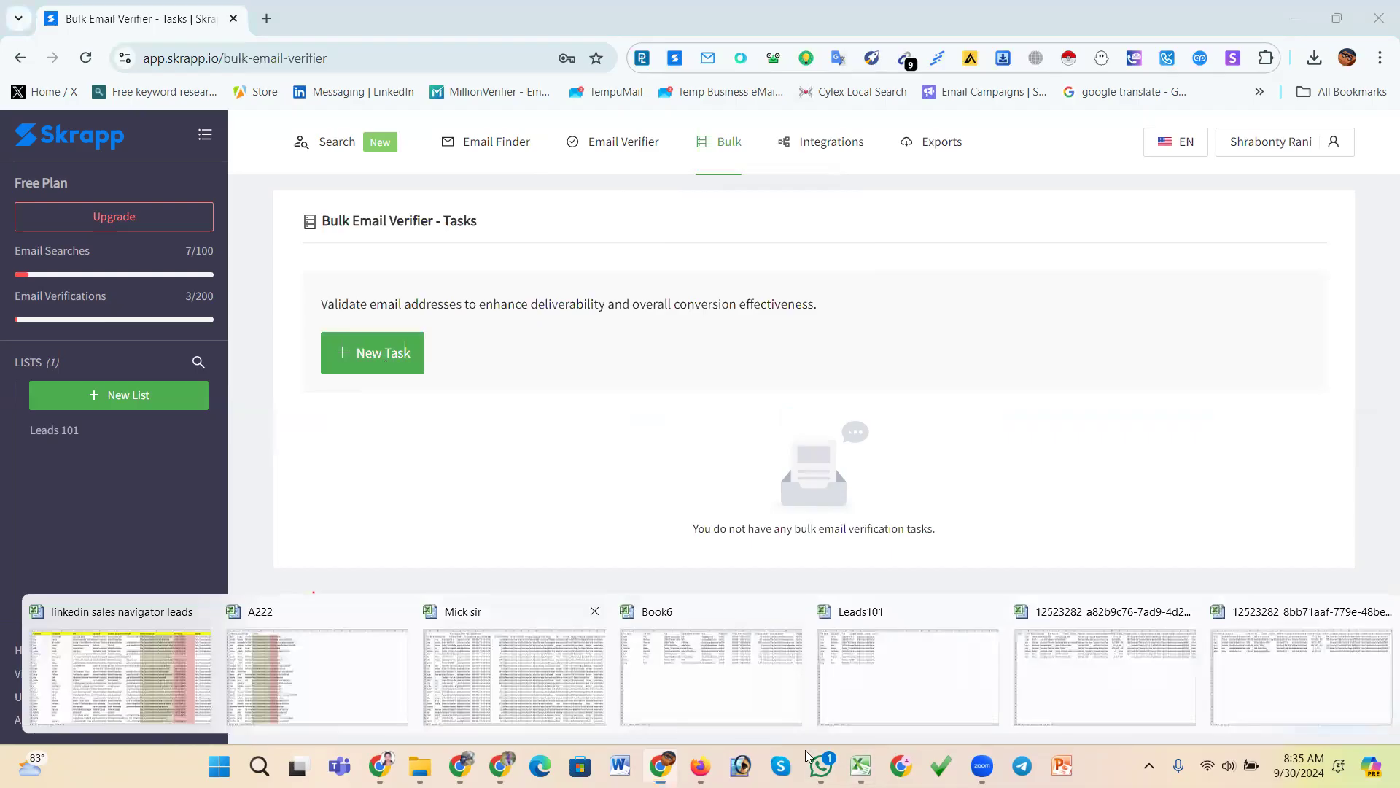
left_click(514, 671)
left_click_drag(316, 155, 422, 164)
- Copy the Email header and addresses in E2:E20 into column A of a new blank workbook
left_click(327, 191)
left_click_drag(328, 190, 275, 571)
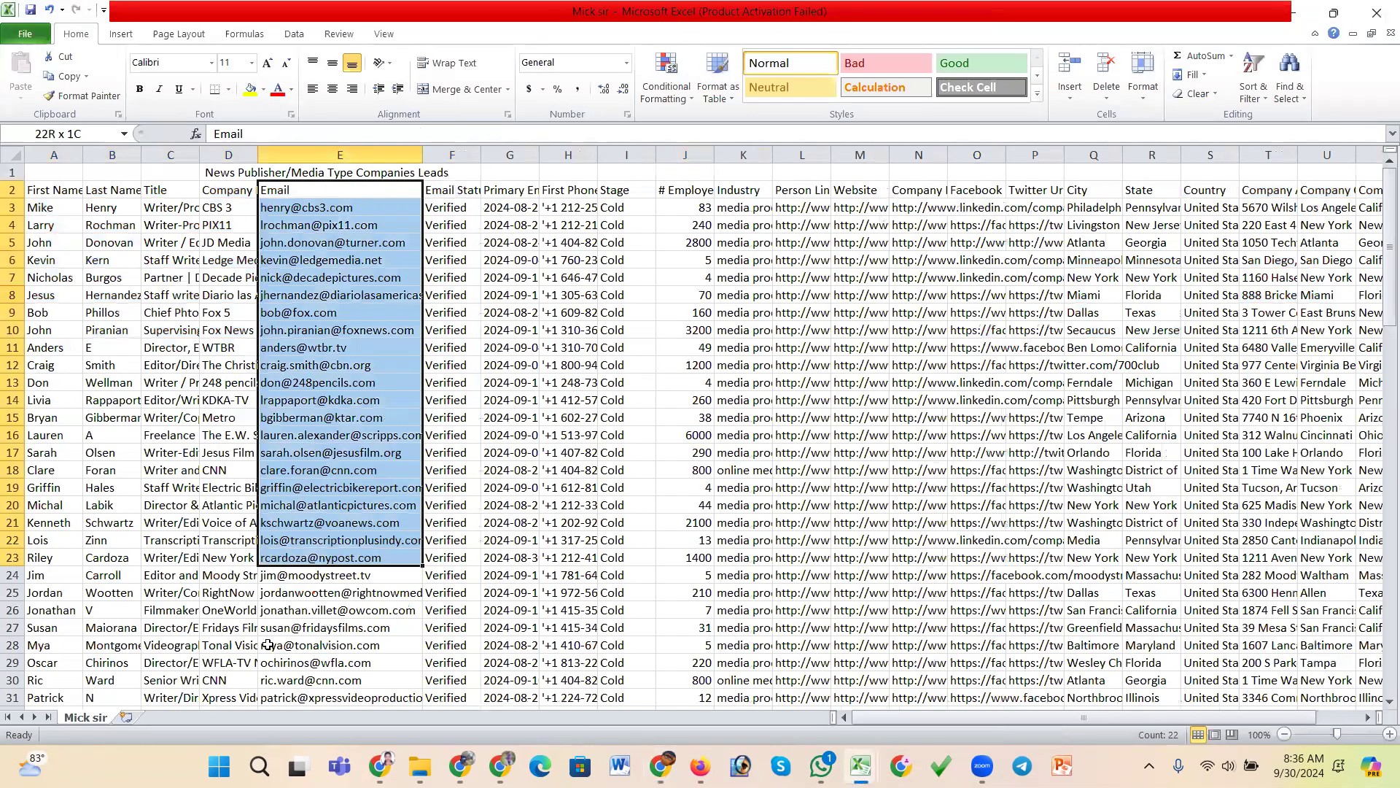
left_click_drag(268, 645, 331, 501)
key("ctrl+c")
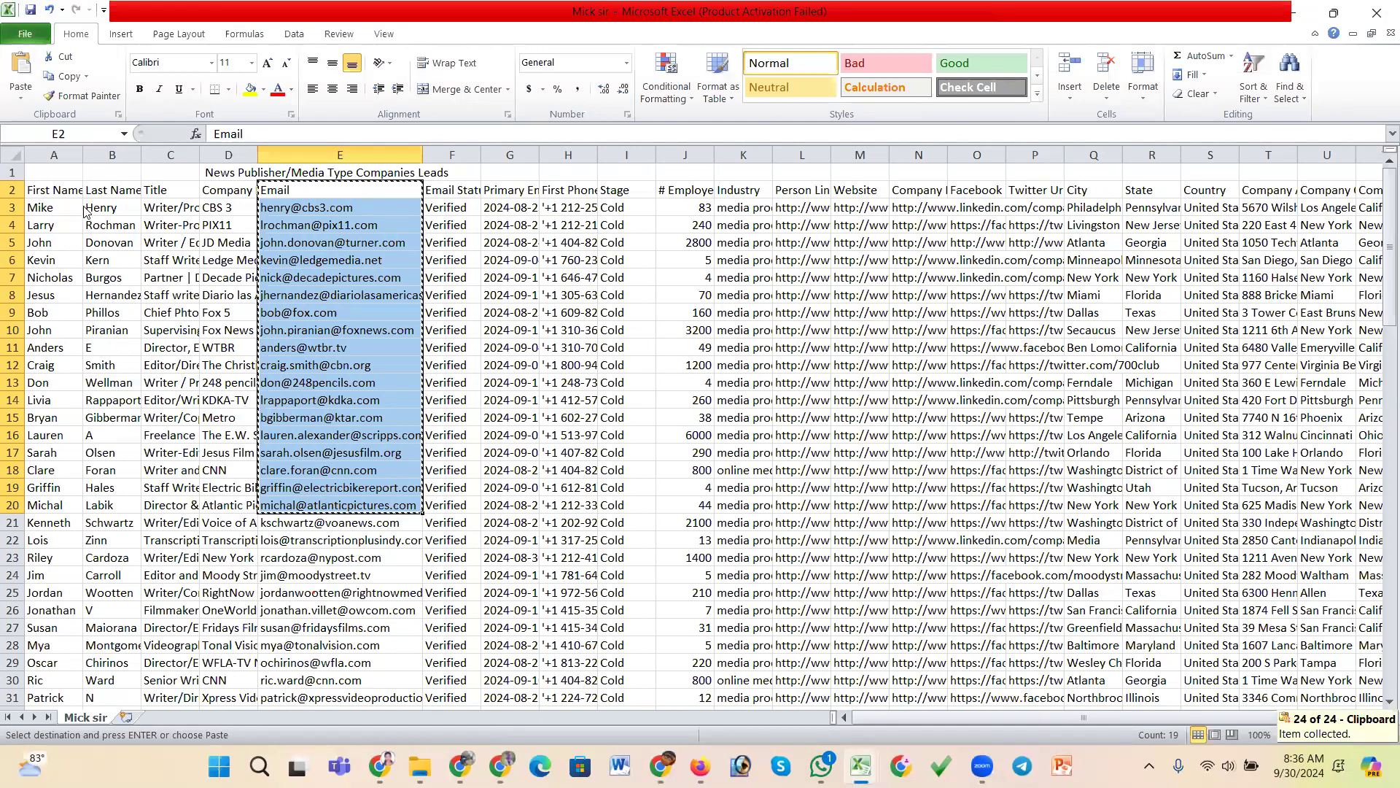
key("ctrl+n")
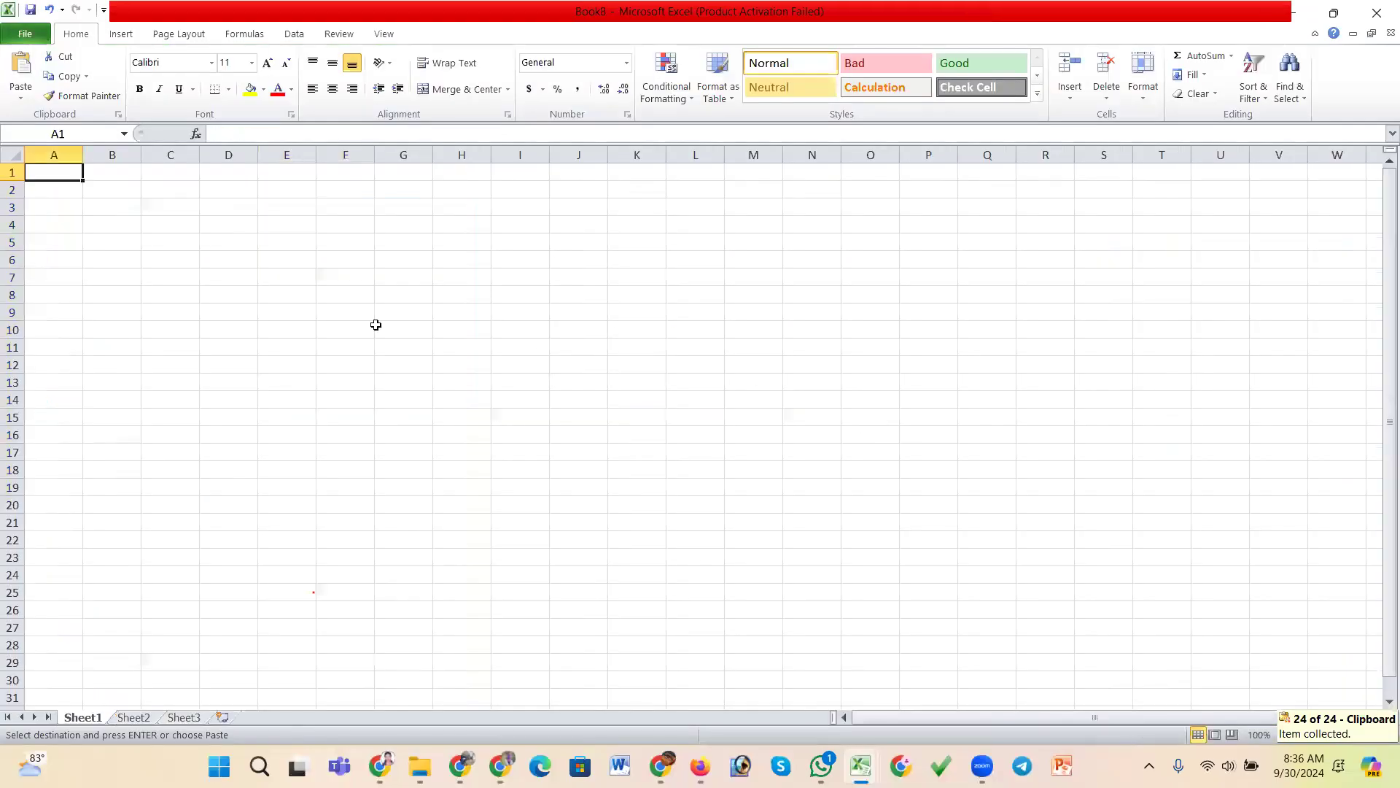
key("ctrl+v")
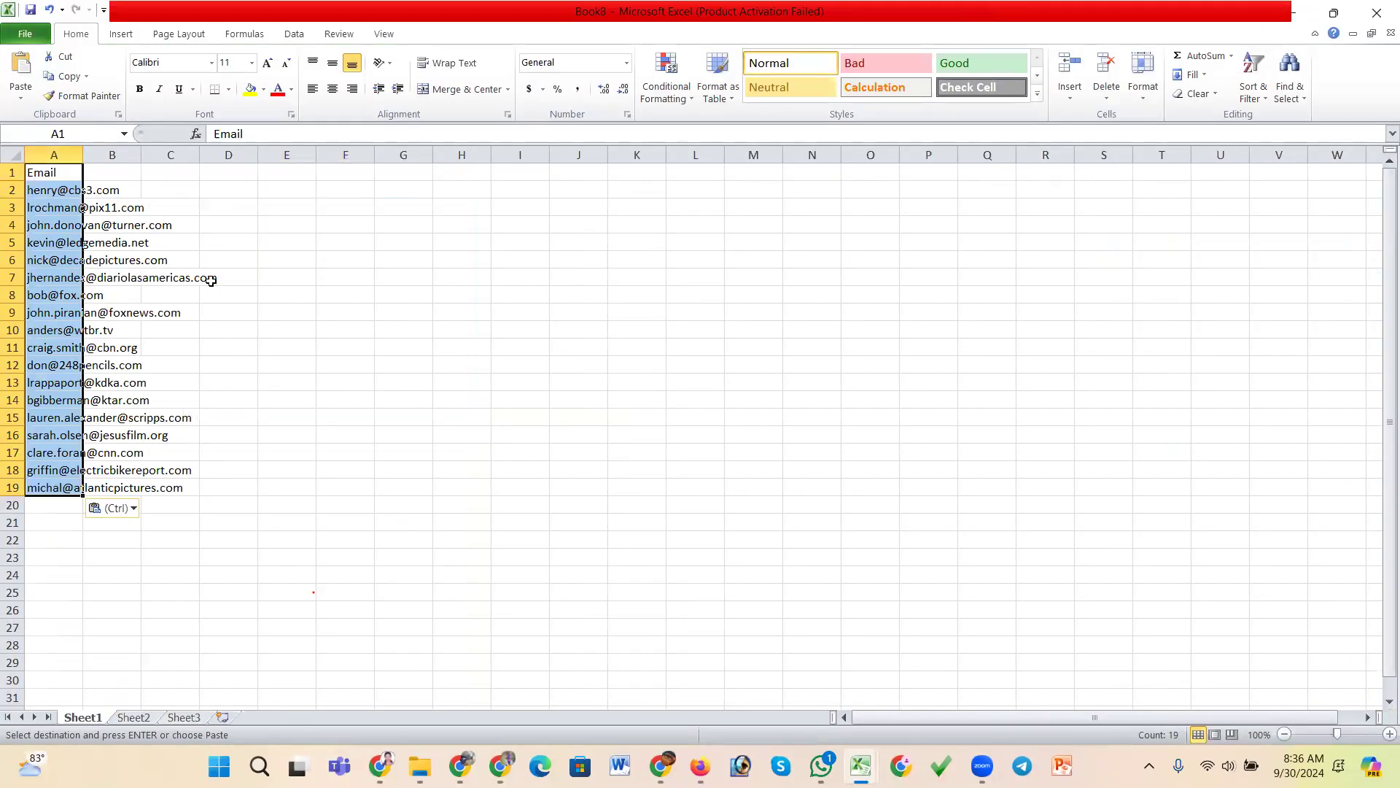
- Start saving the new workbook and name the file A147
key("ctrl+s")
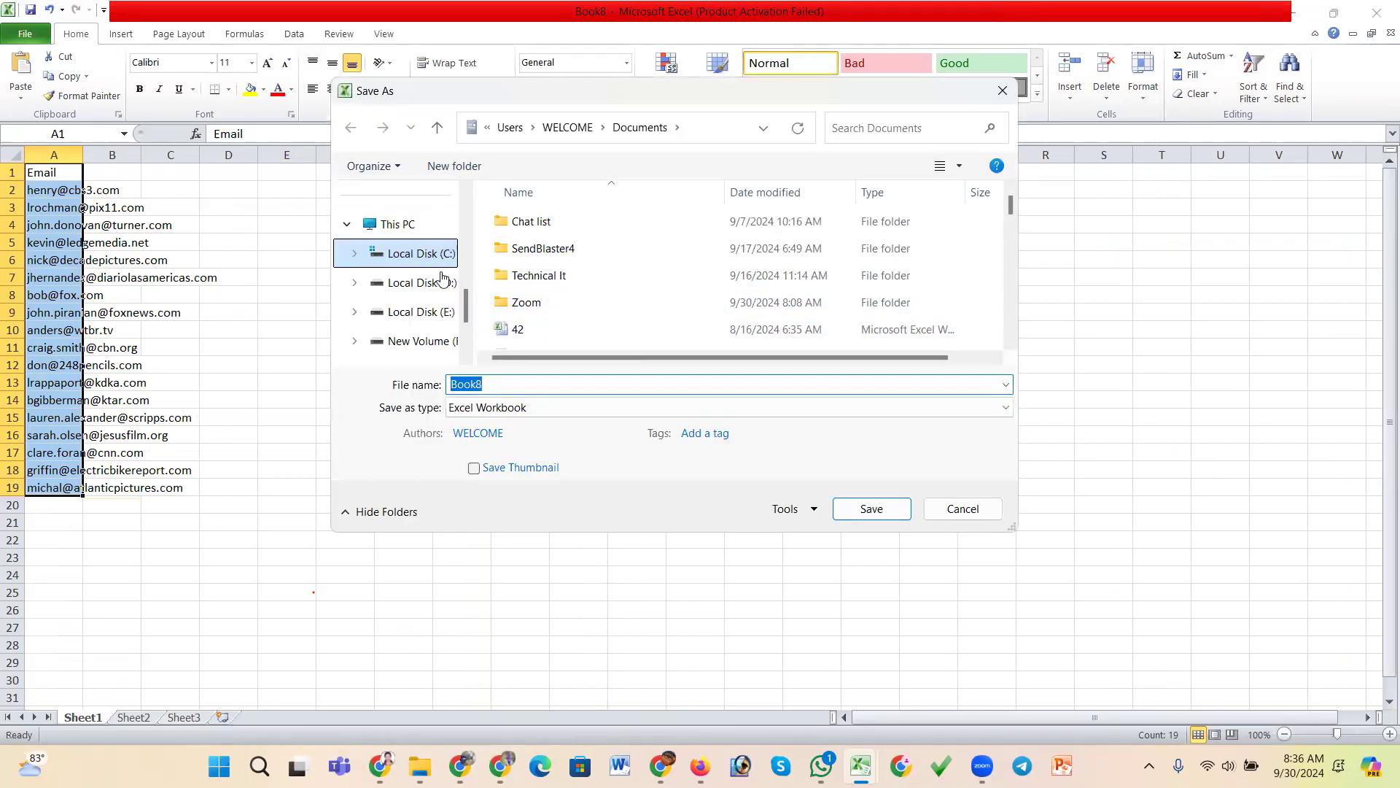
left_click(509, 377)
double_click(502, 379)
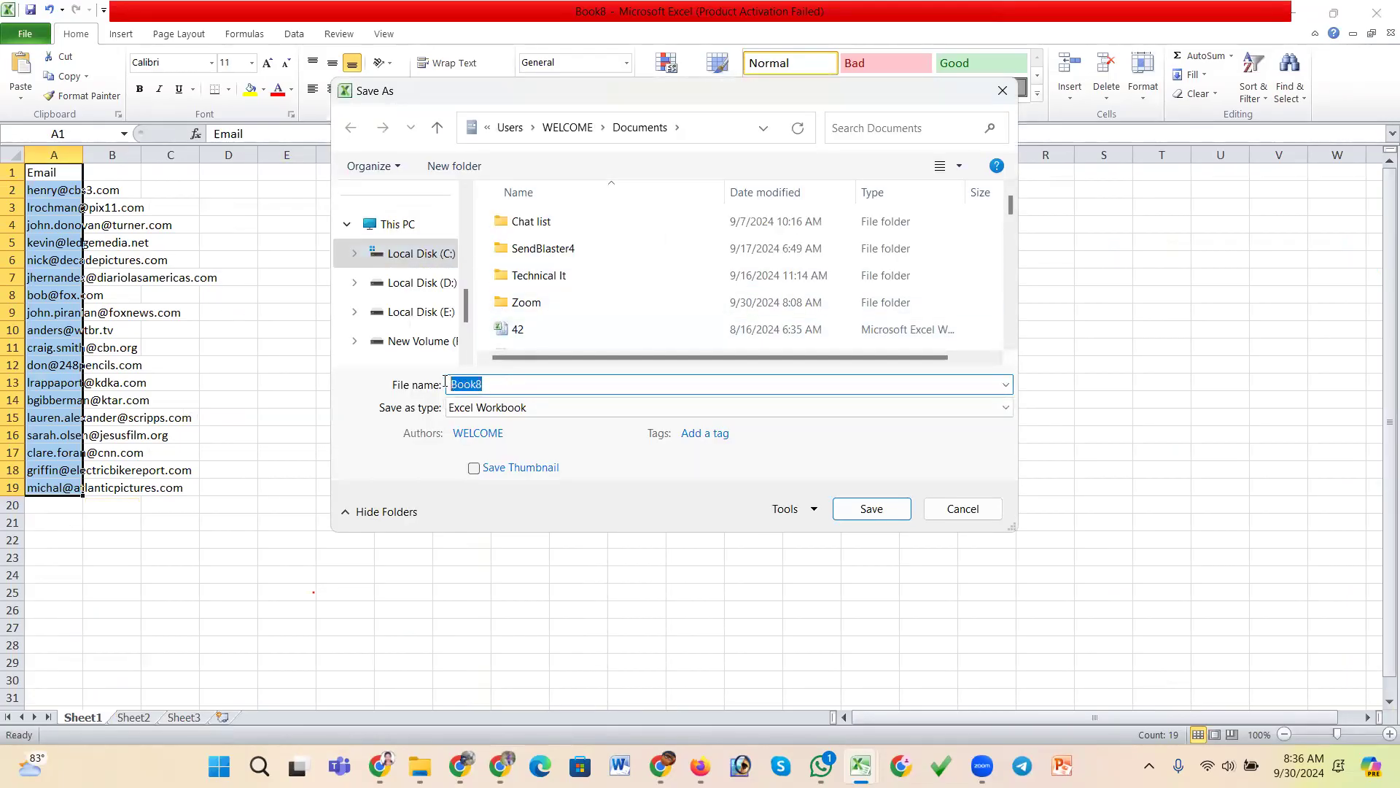
type("A")
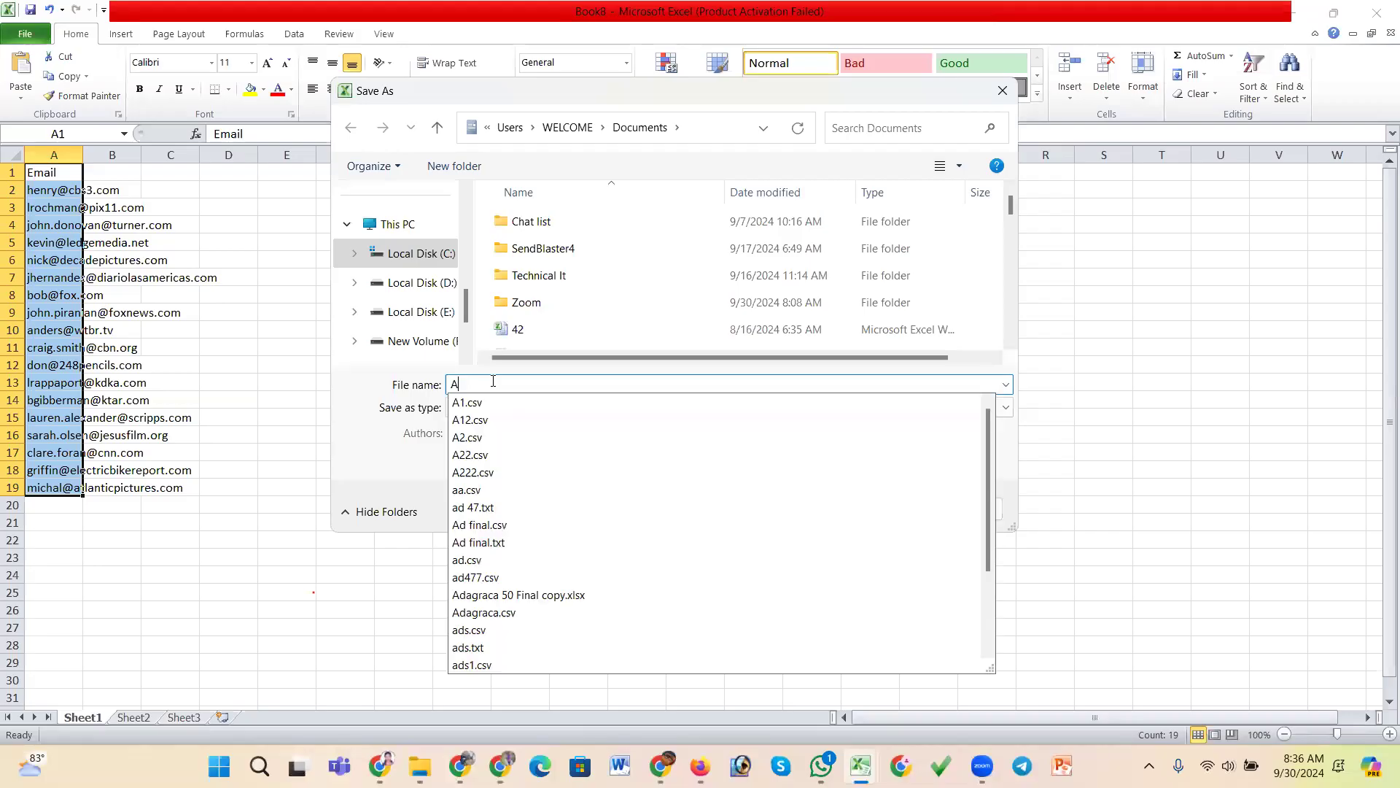
type("147")
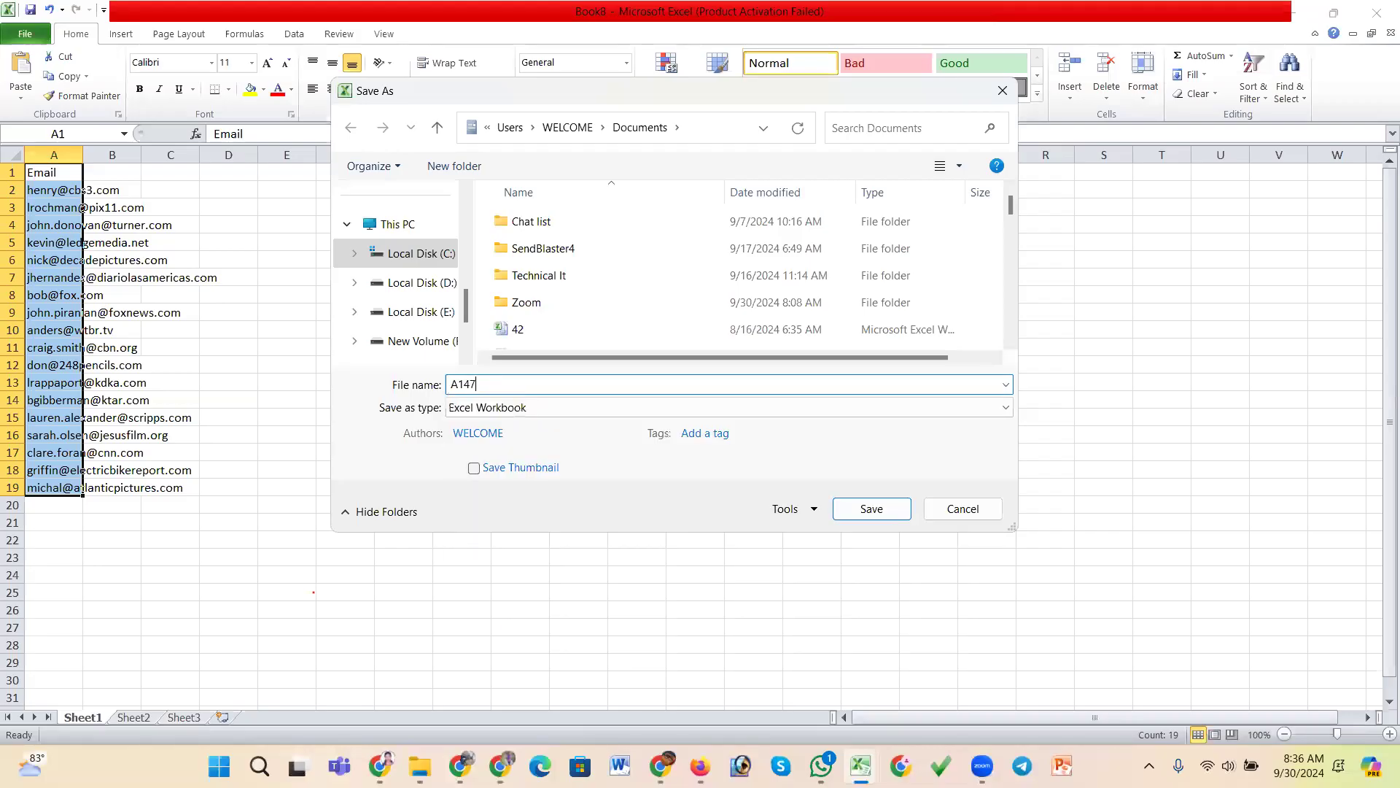
- Save the active sheet as CSV (Comma delimited) in Documents, and switch back to Skrapp in Chrome
left_click(487, 407)
left_click(471, 215)
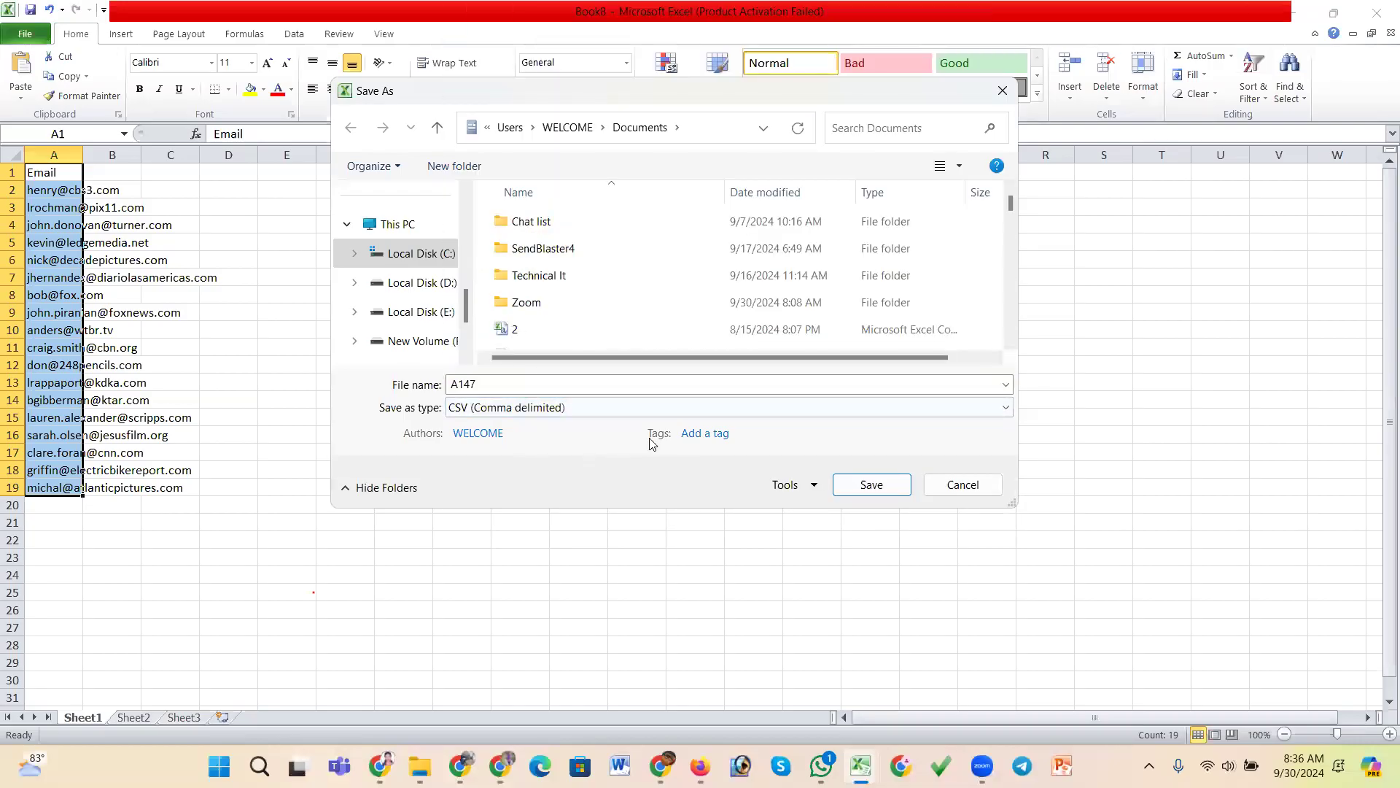
left_click_drag(469, 291, 450, 237)
left_click(450, 234)
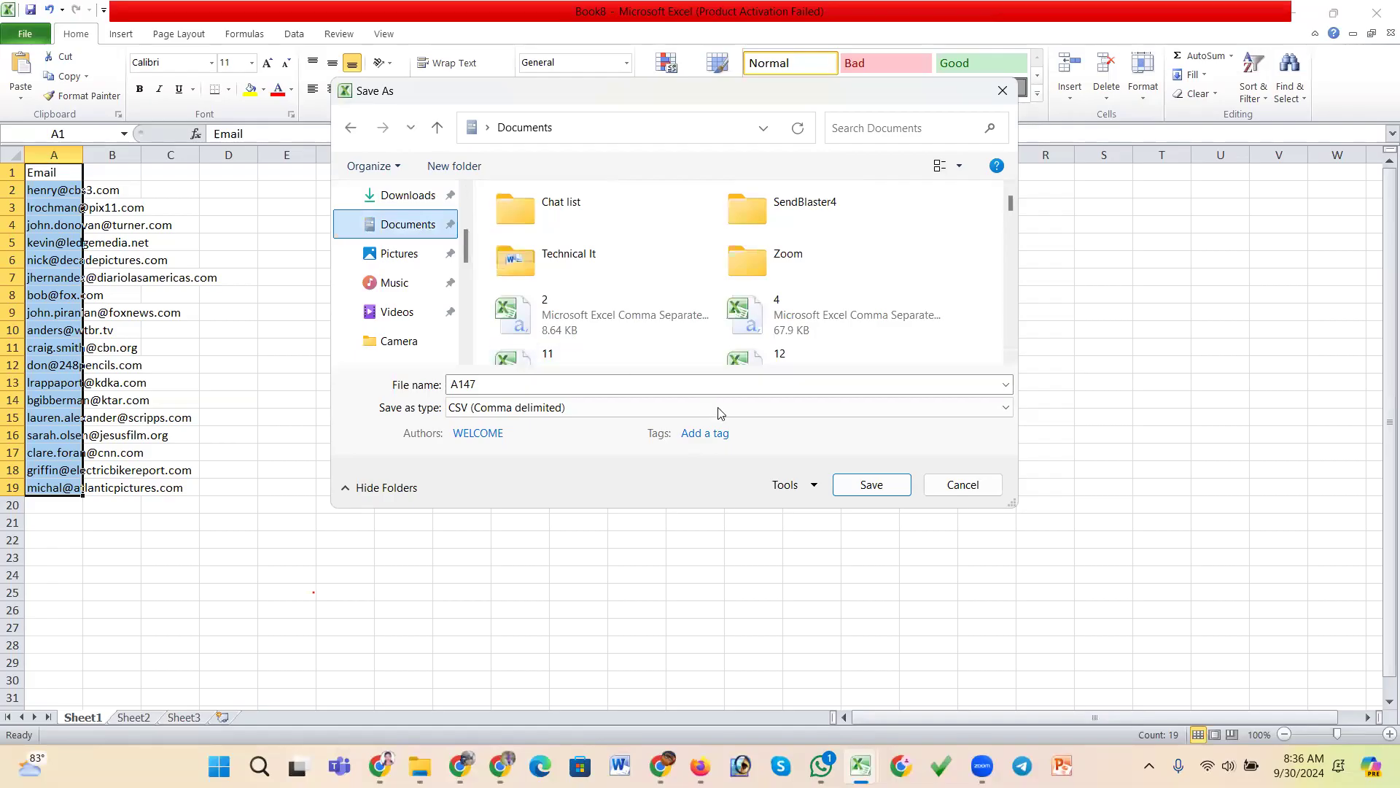
left_click(872, 485)
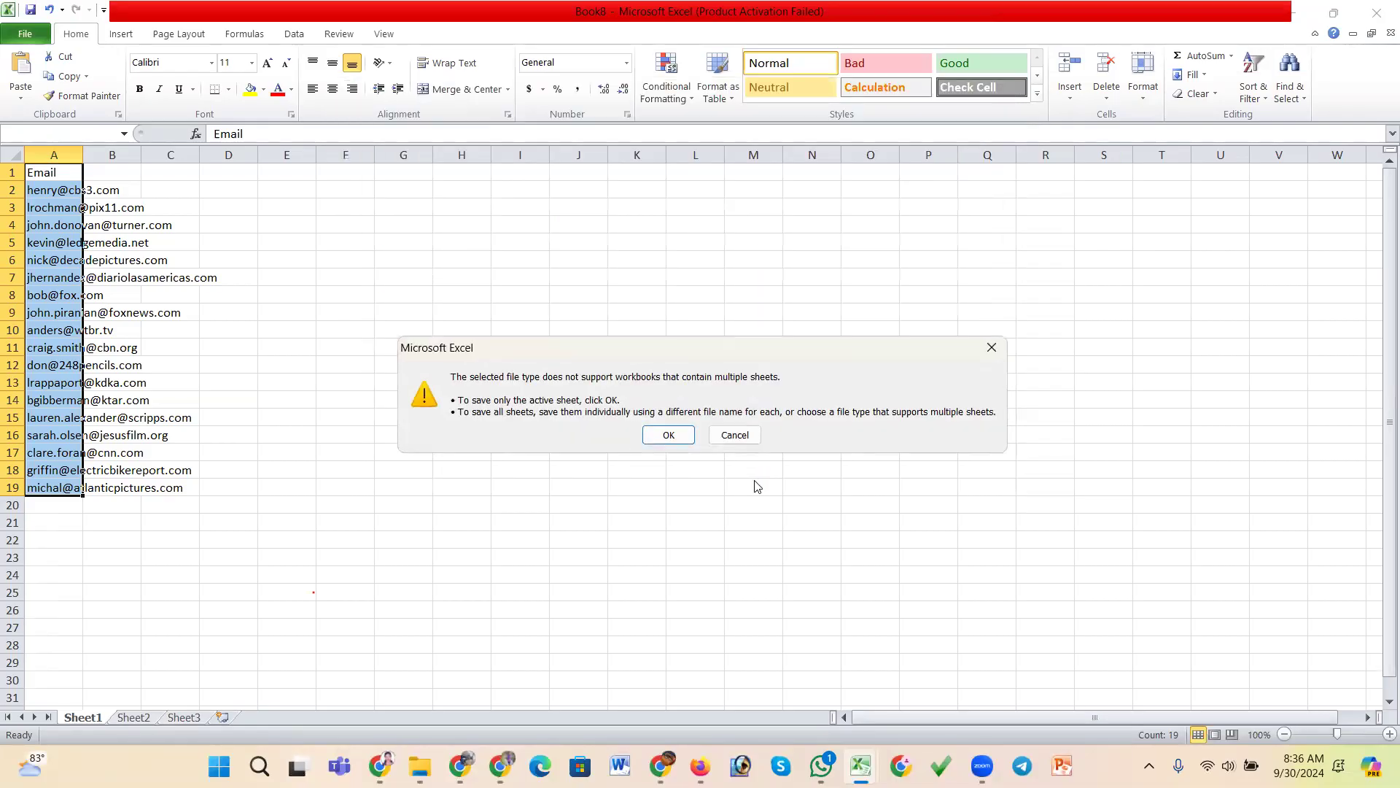
left_click(668, 436)
left_click(645, 440)
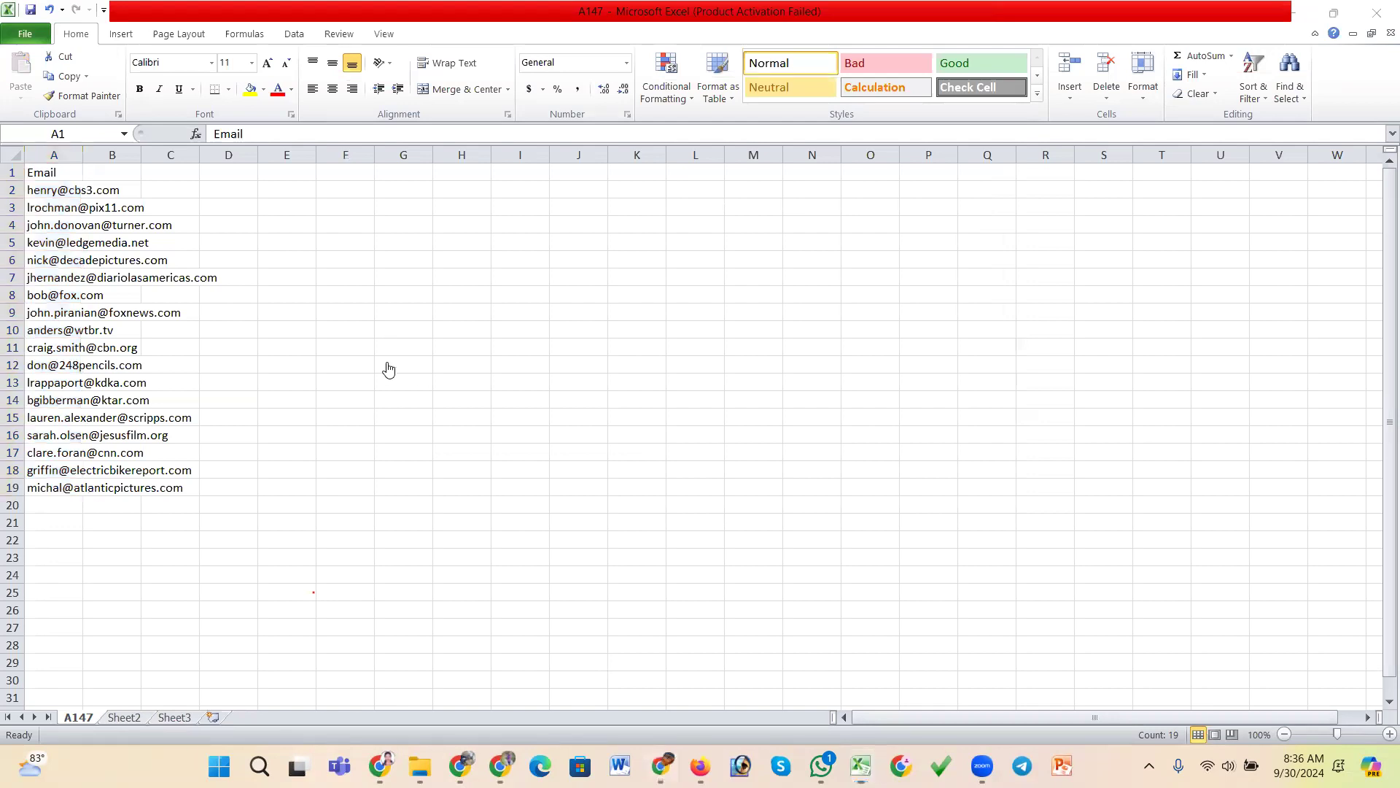
key("alt+Tab")
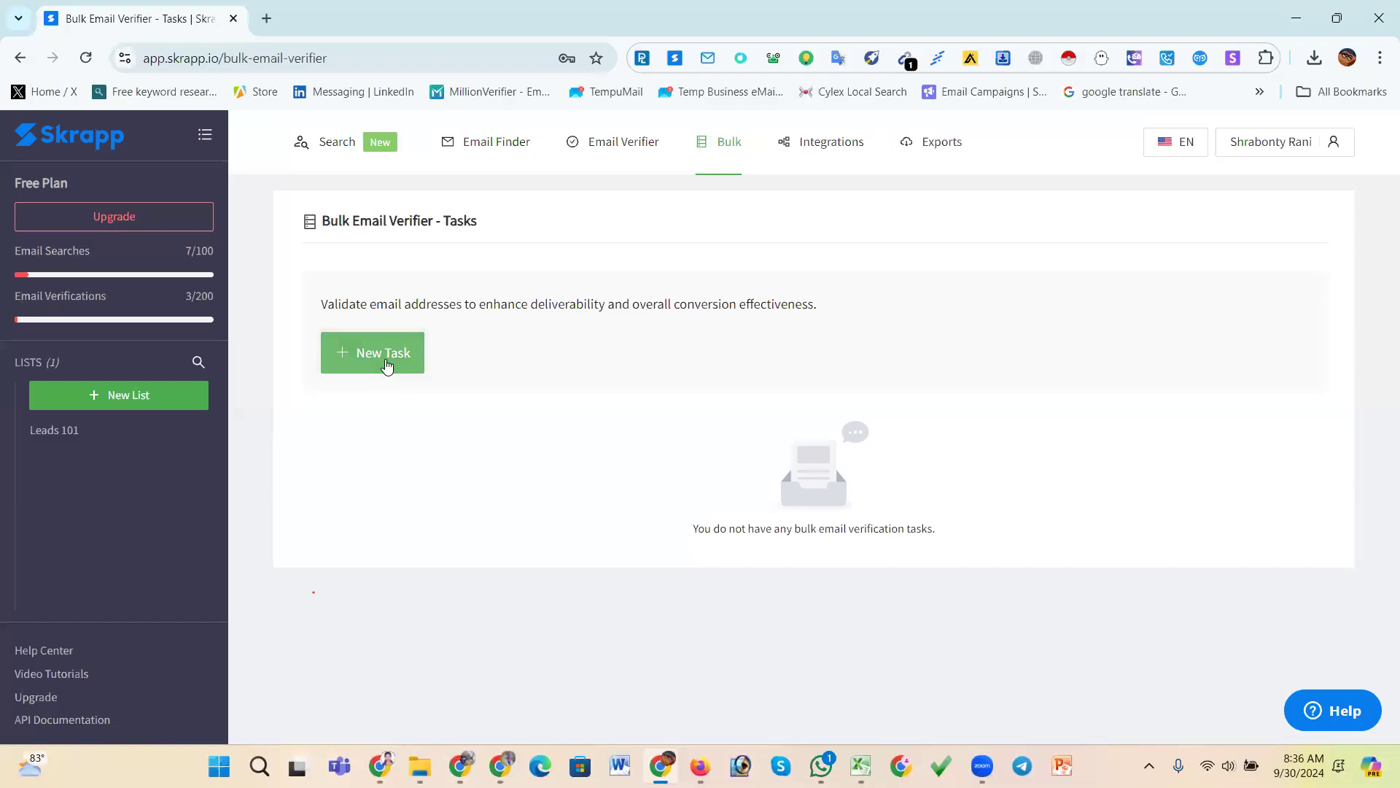
left_click(391, 356)
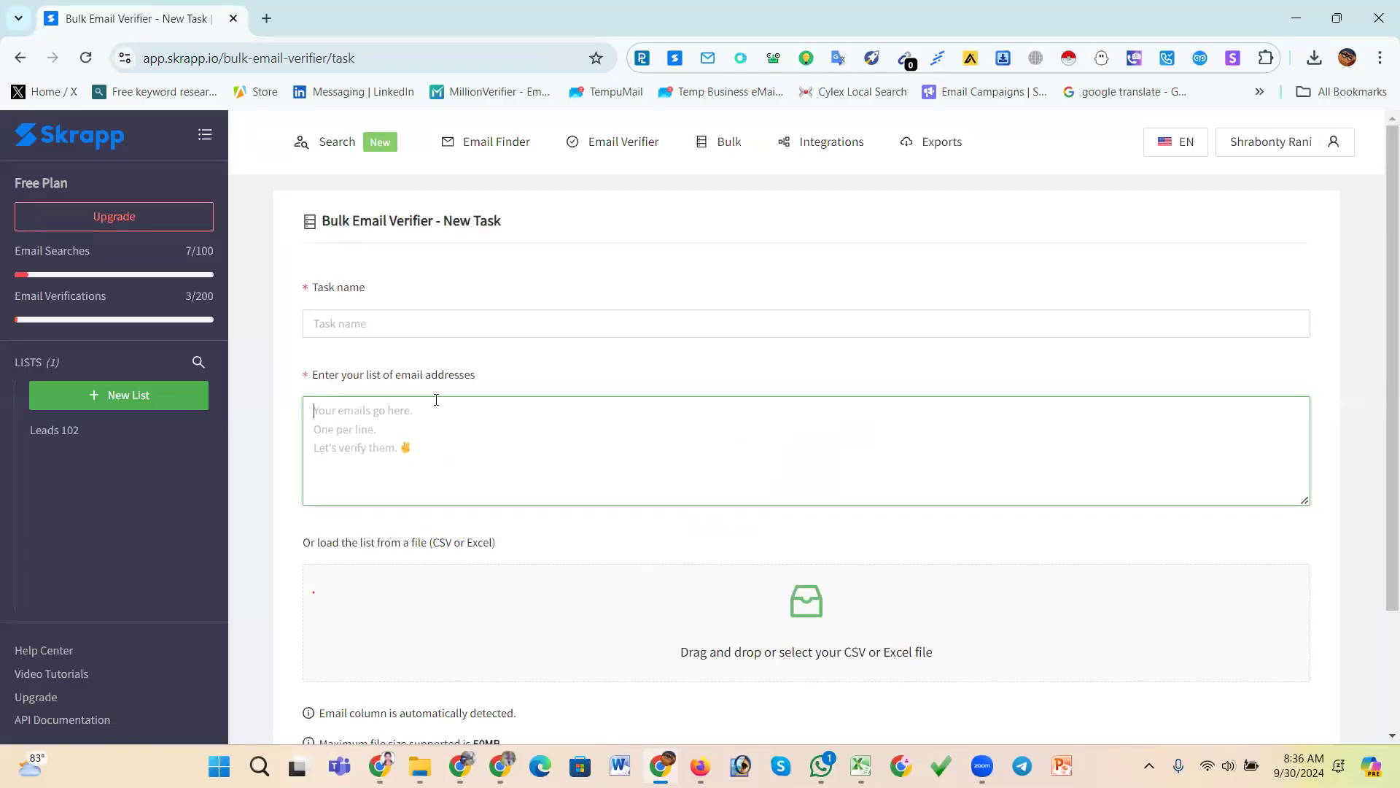
left_click(421, 323)
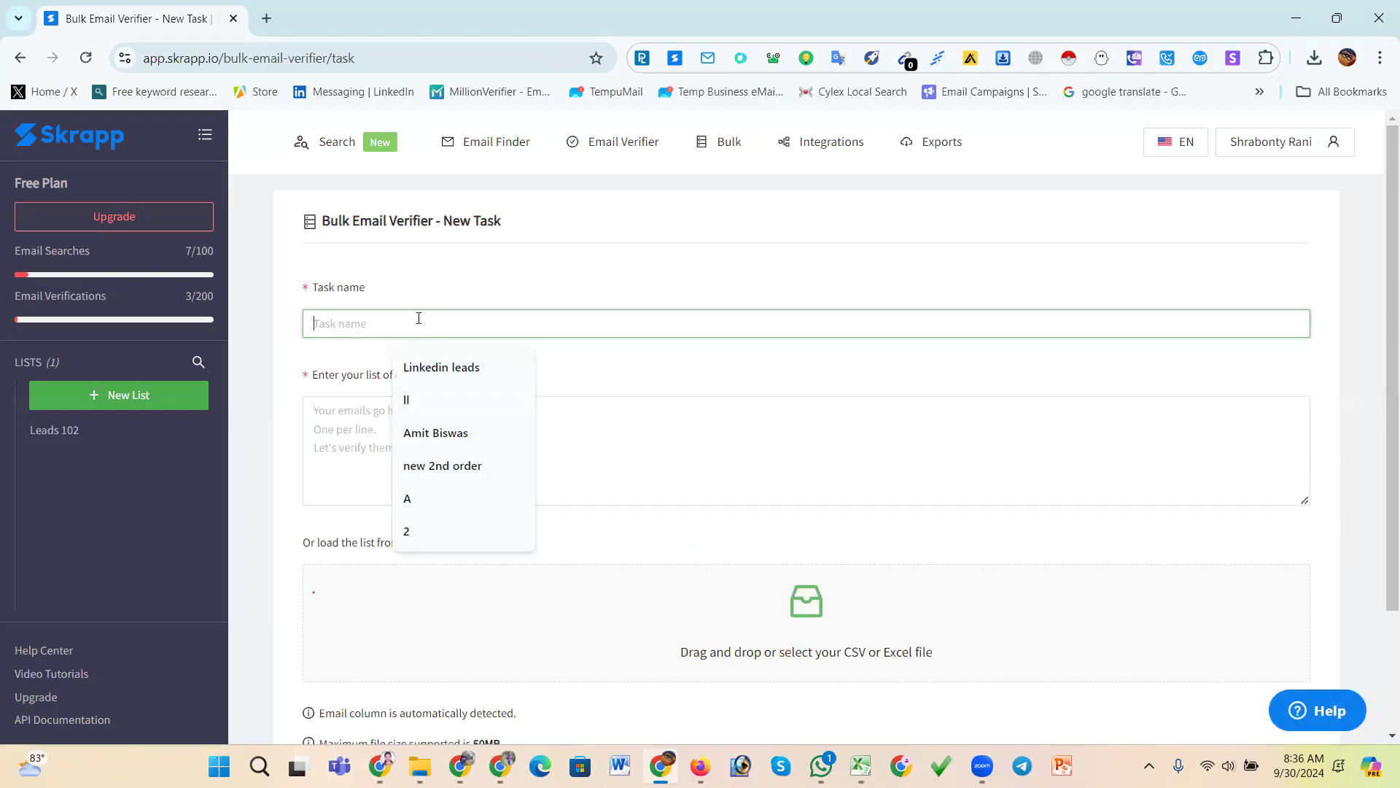
type("A147")
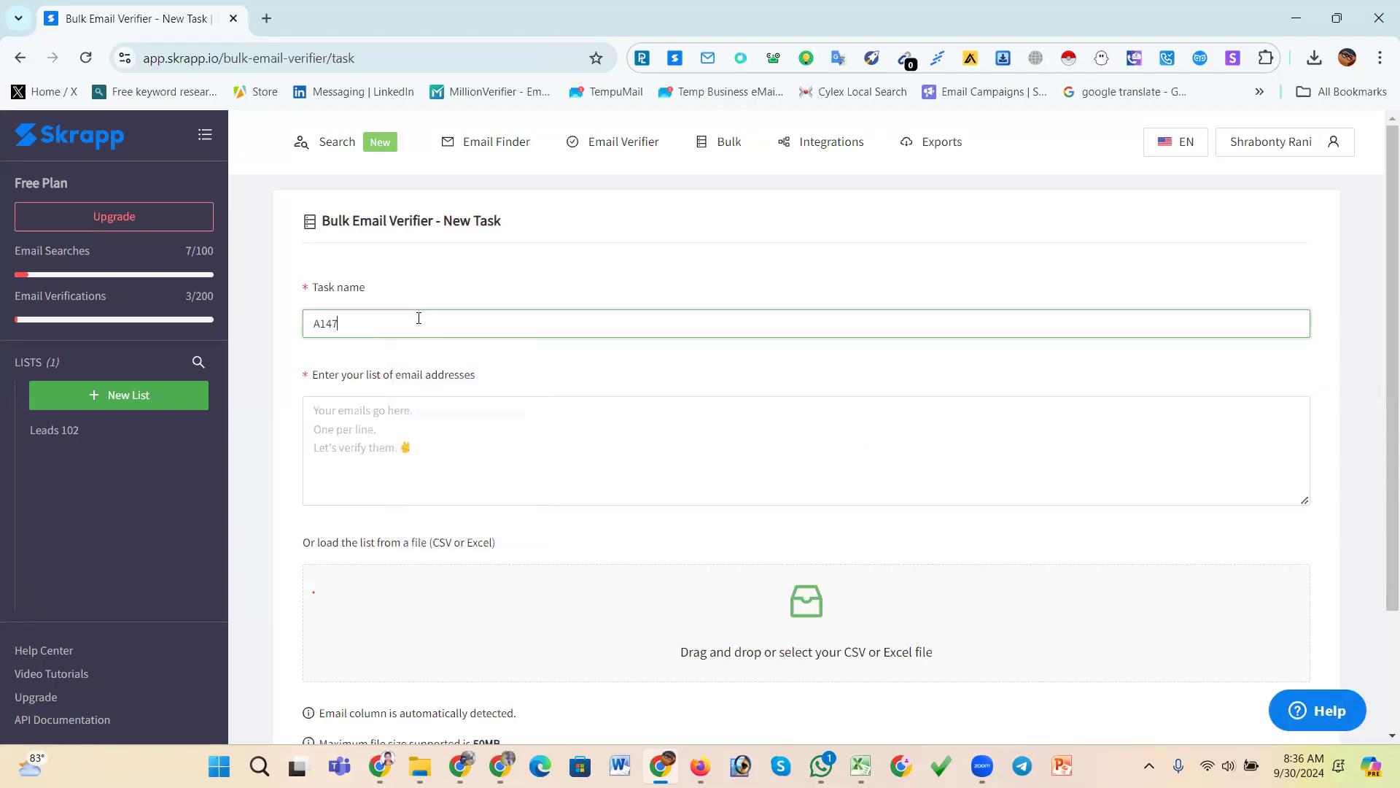
left_click(440, 410)
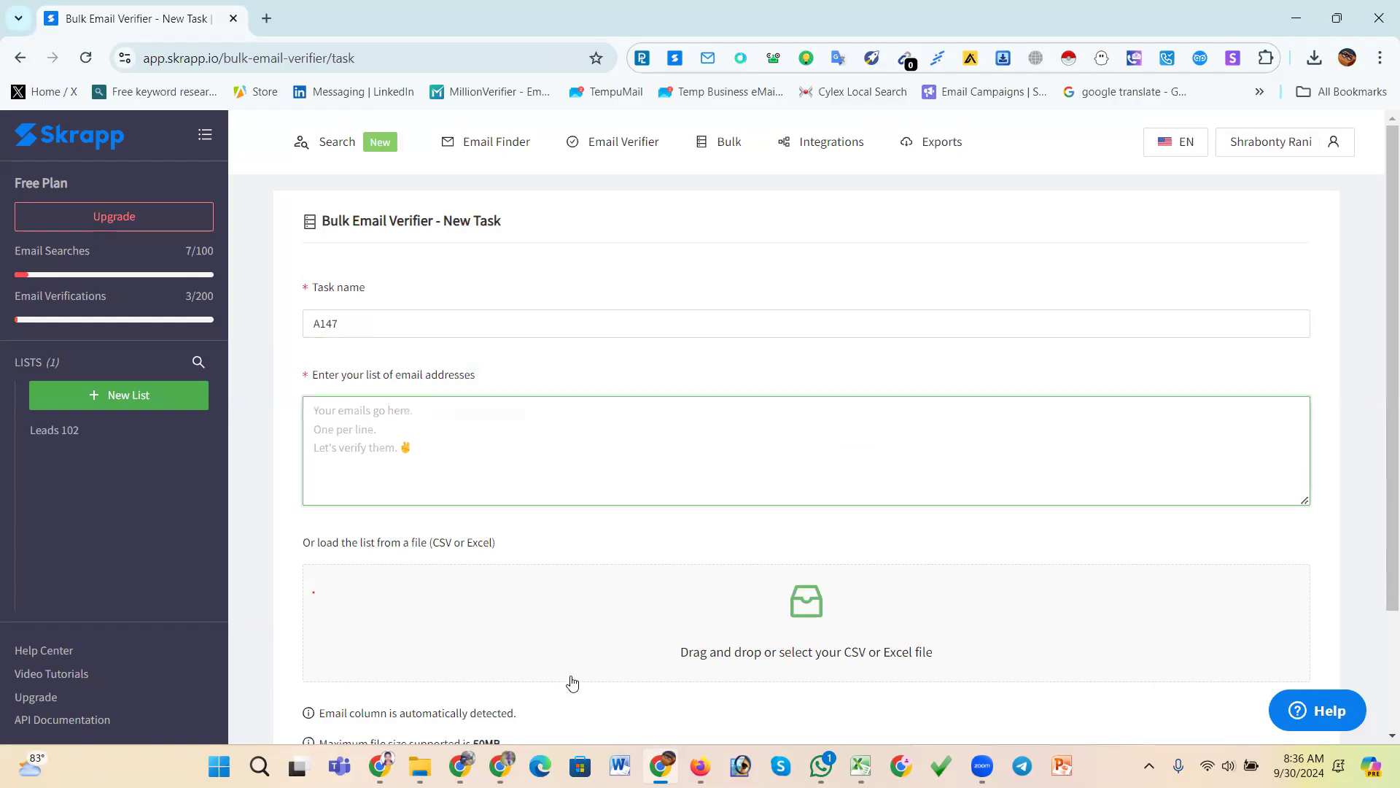
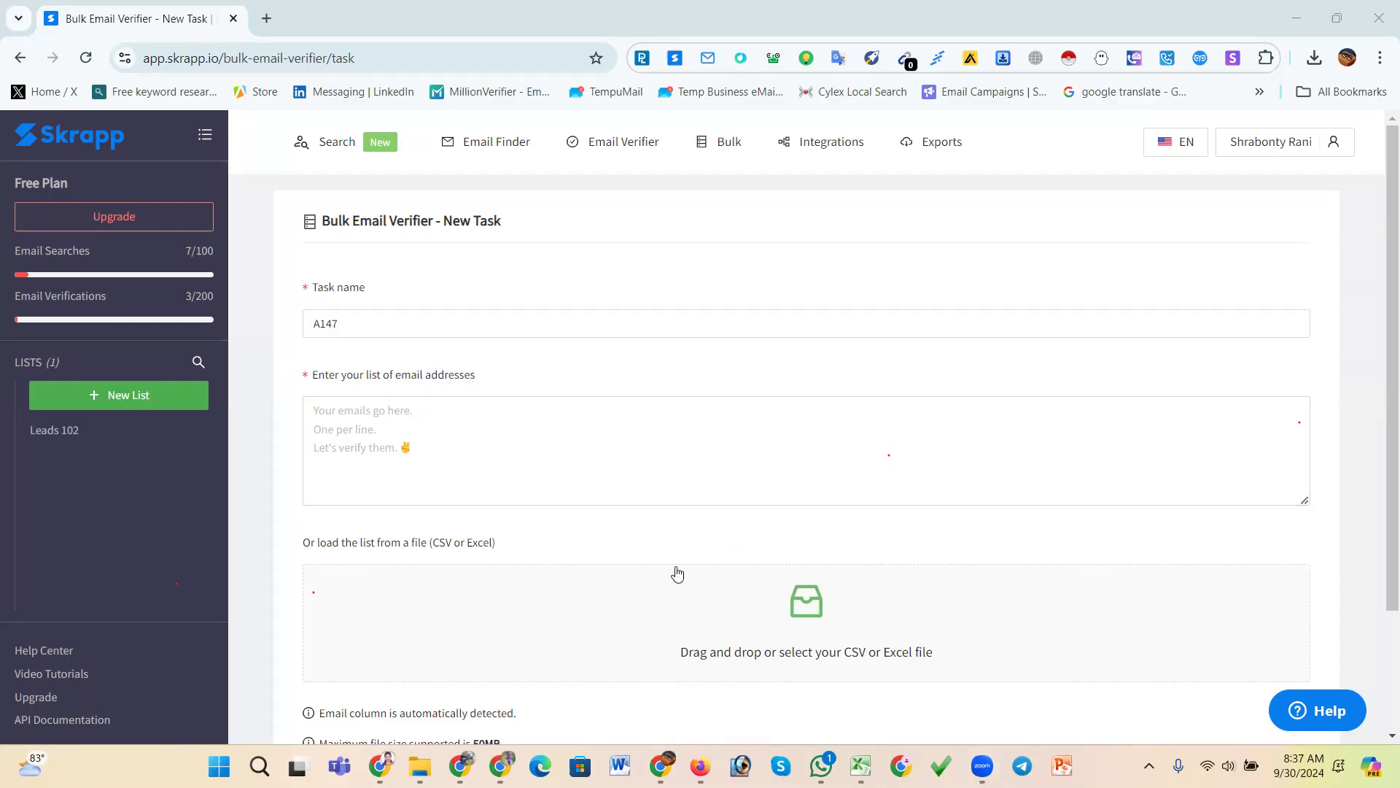
left_click(618, 143)
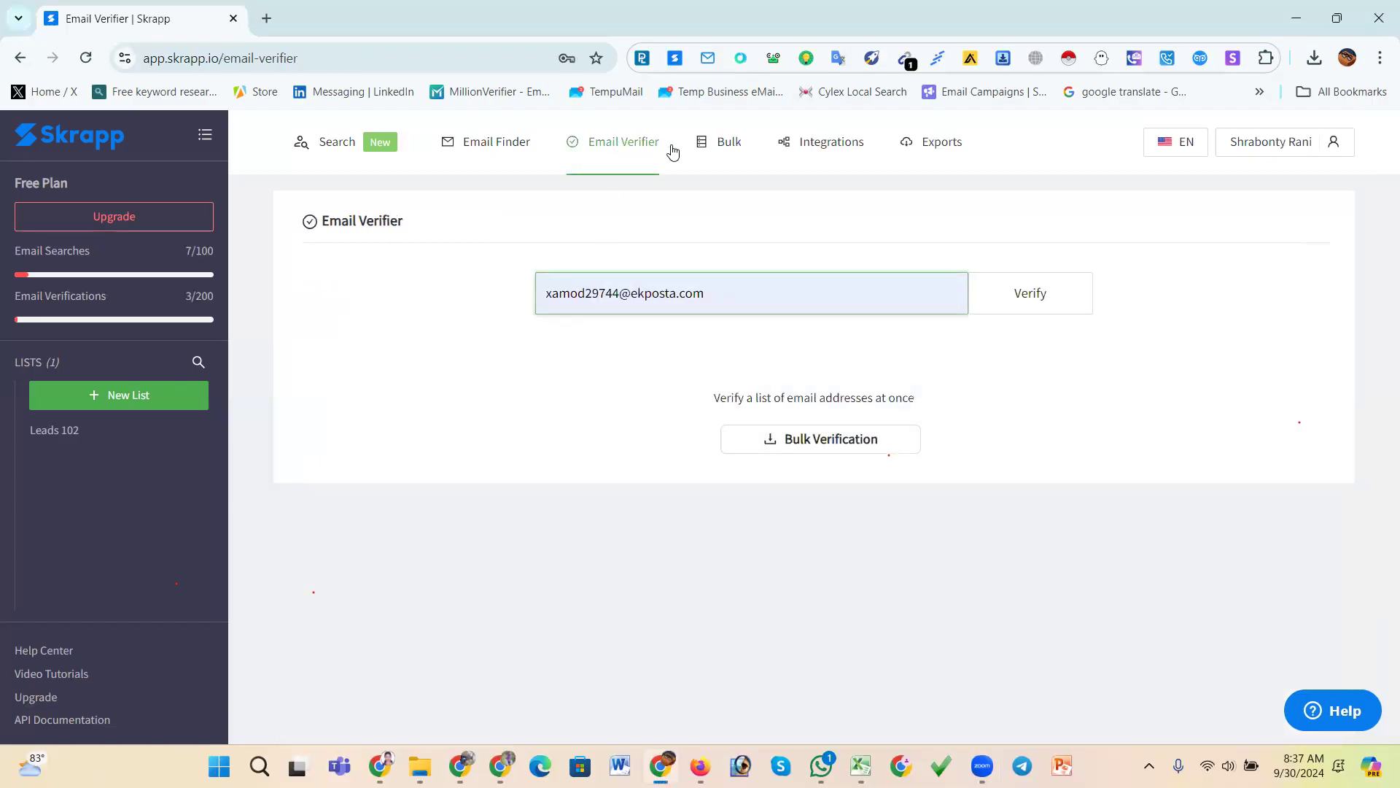
mouse_move(722, 144)
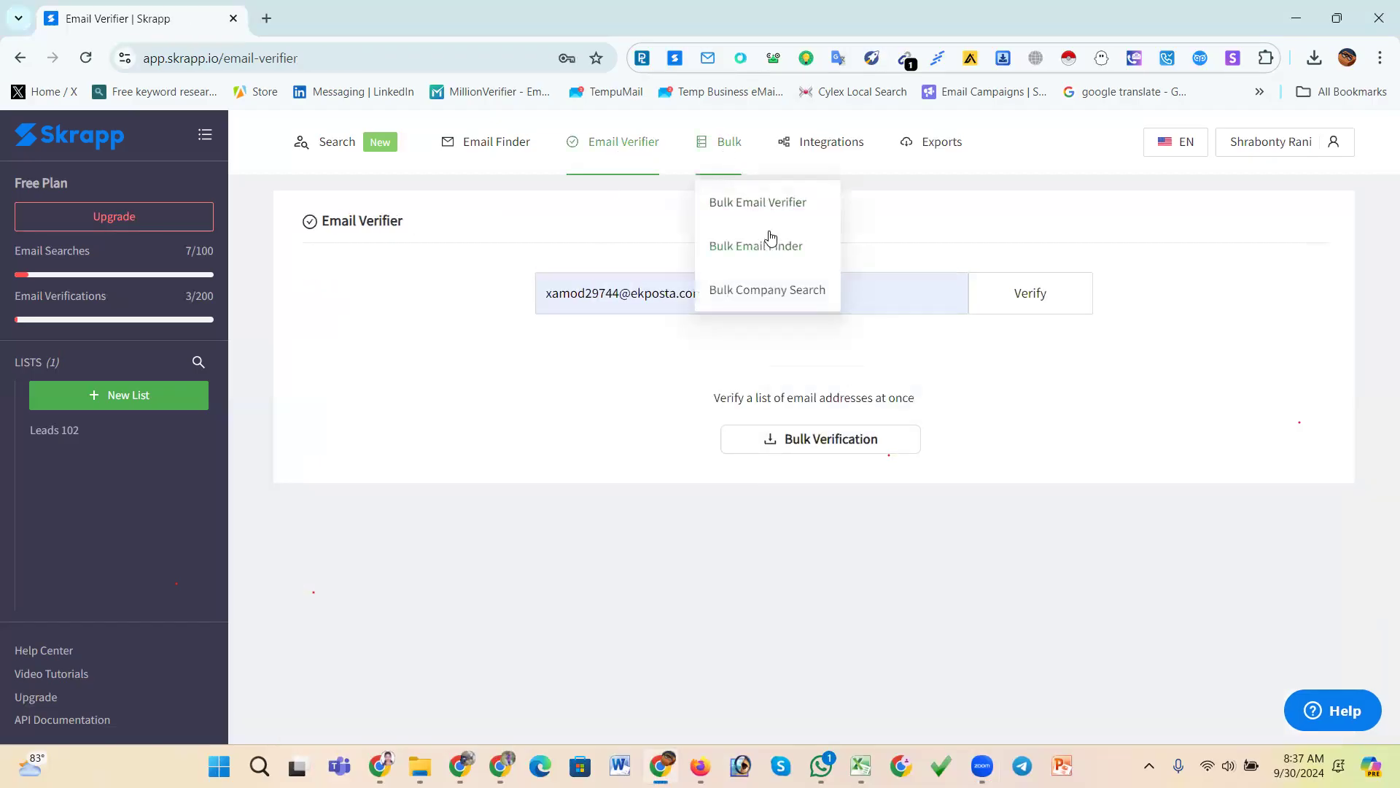
left_click(777, 202)
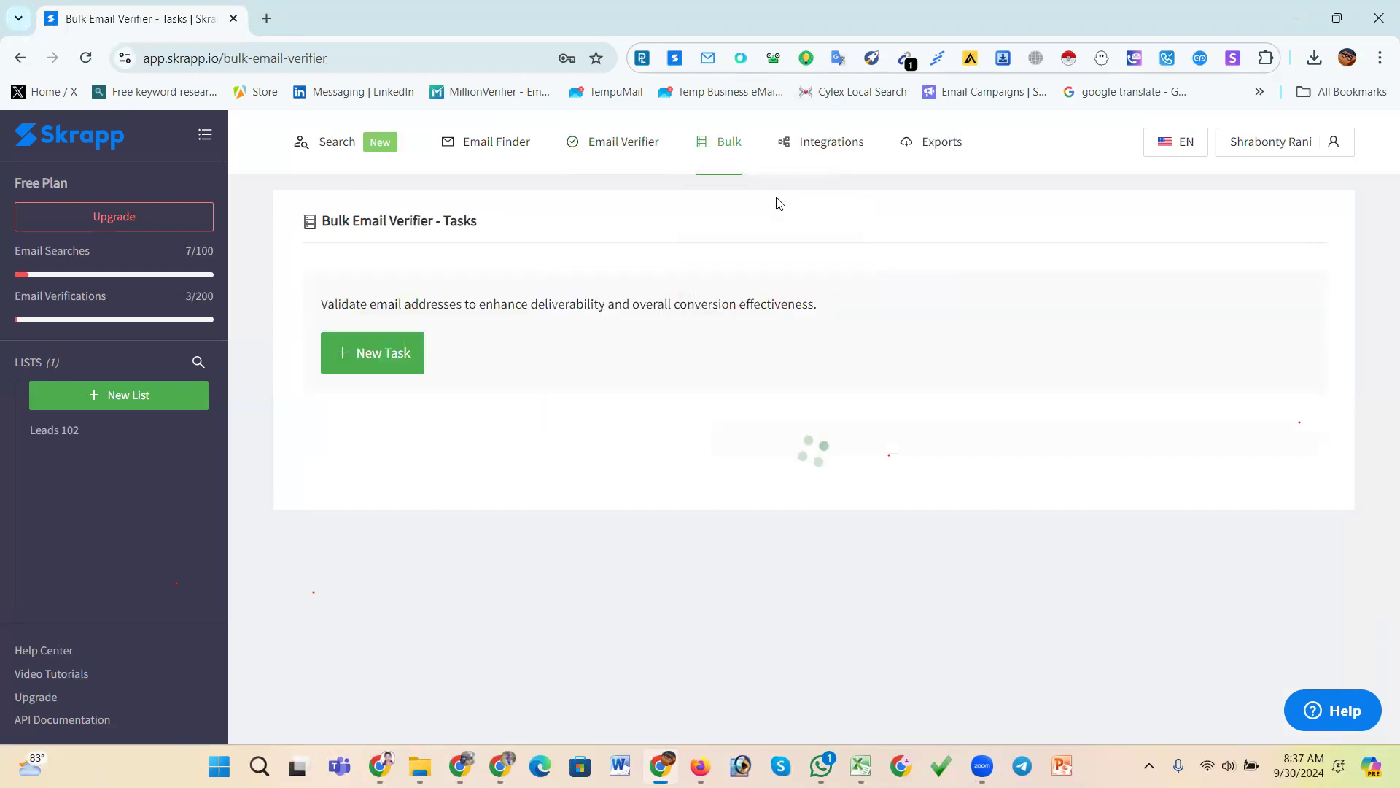
- Create a new bulk email verification task named A147
left_click(387, 353)
left_click(392, 326)
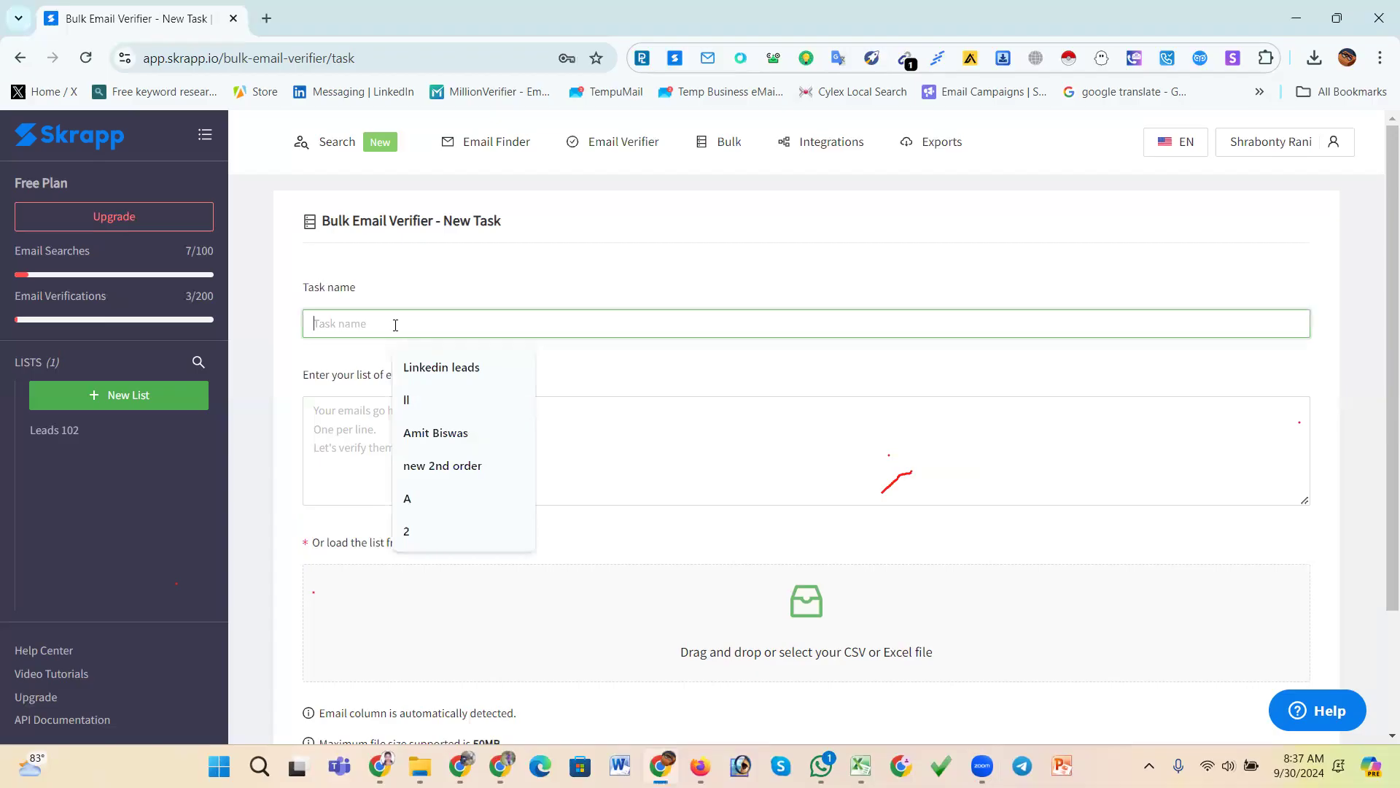
type("A")
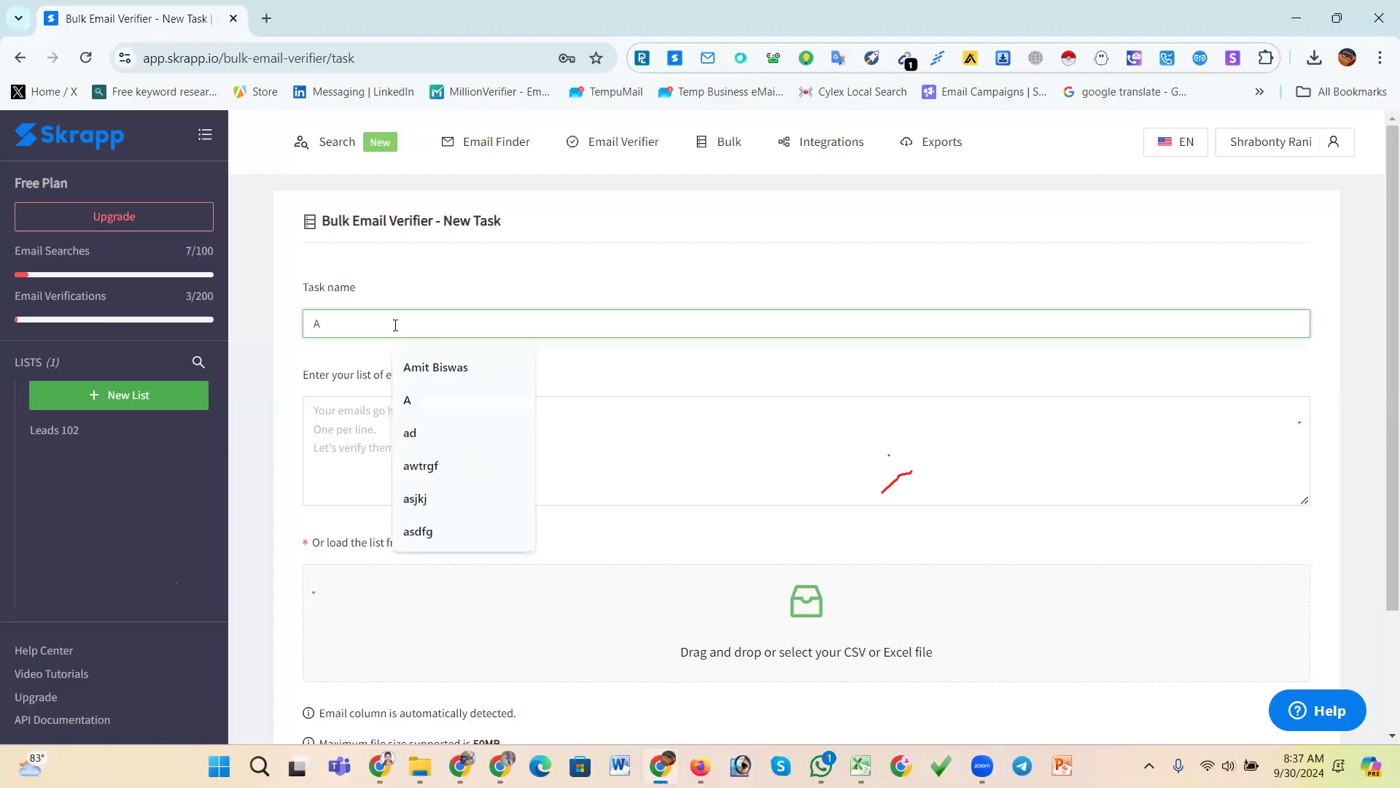
type("147")
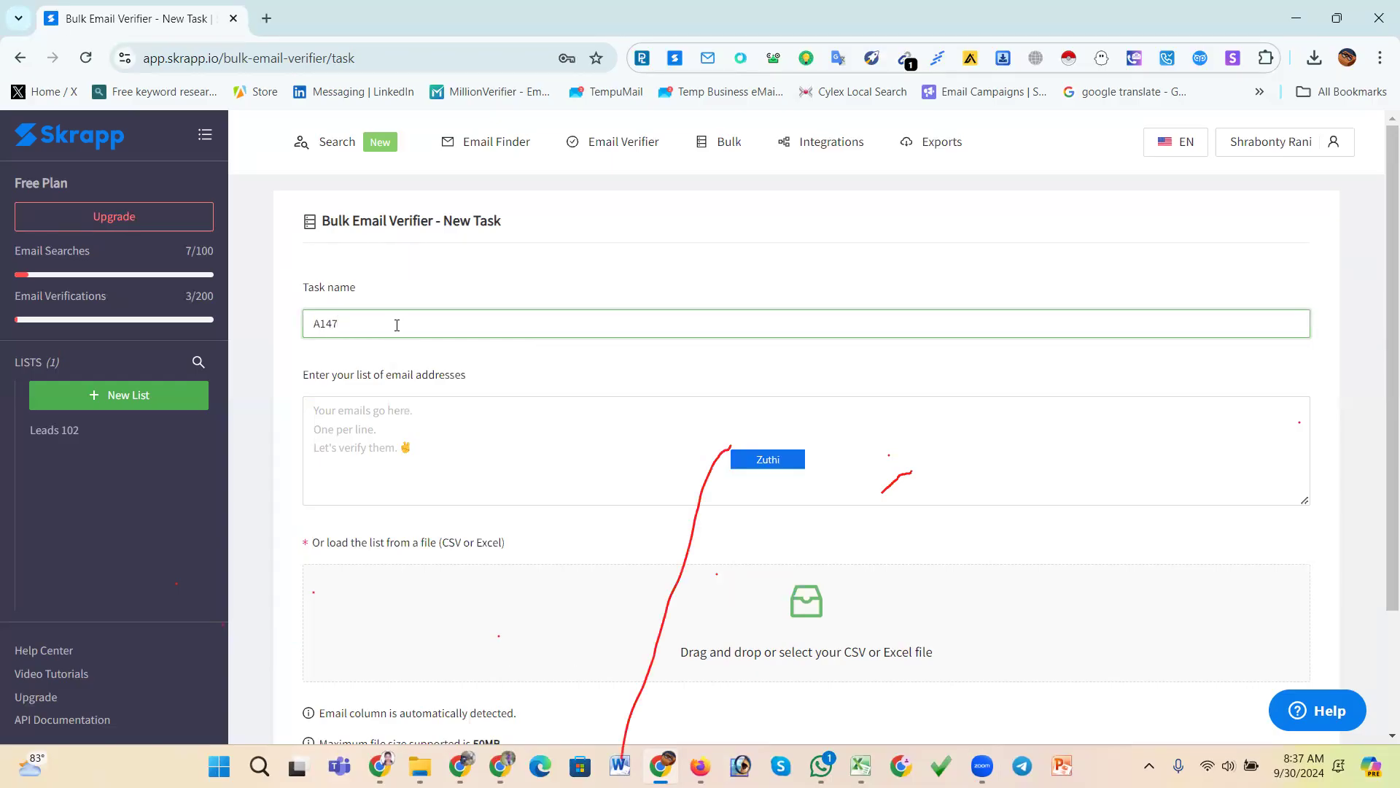
key("Return")
left_click(672, 474)
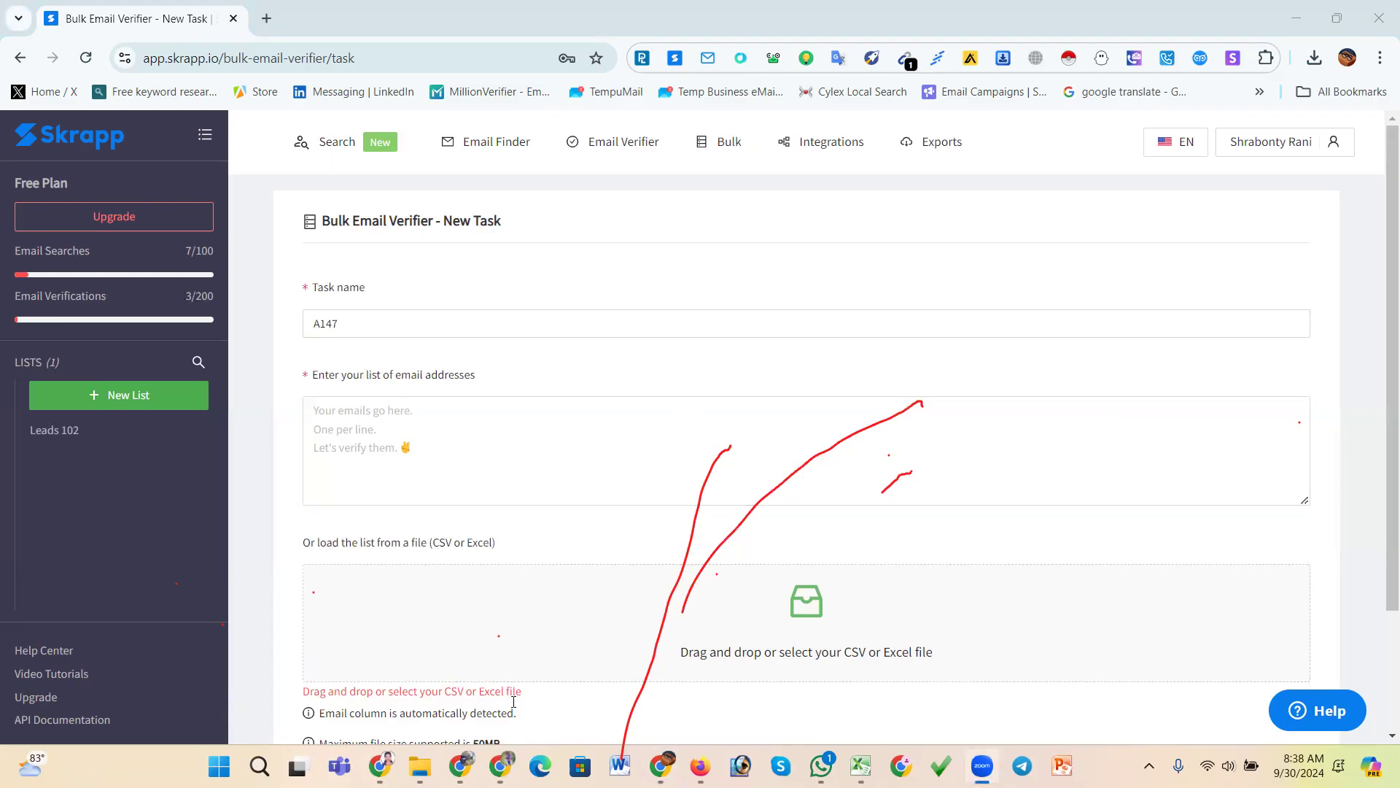
mouse_move(388, 760)
left_click(373, 325)
left_click(572, 422)
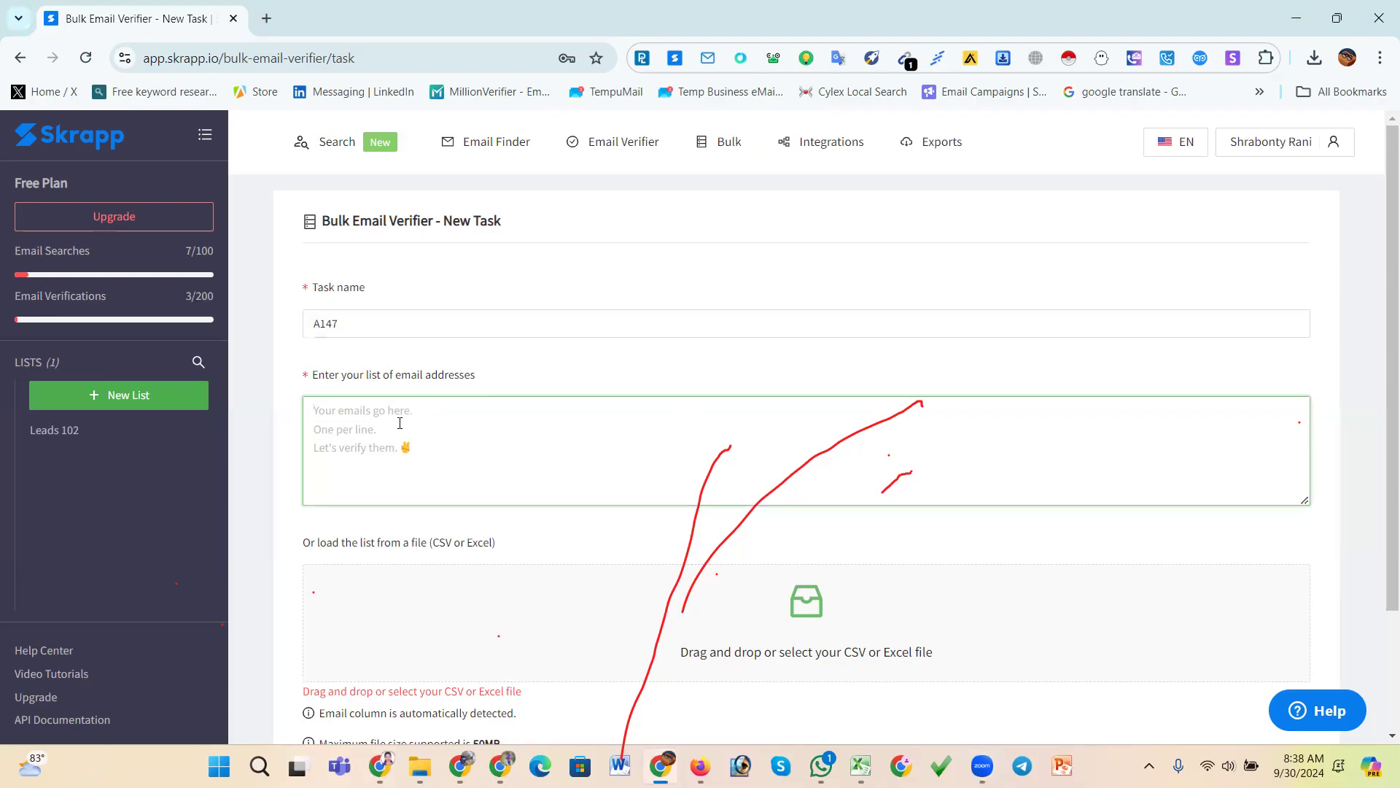
- Load the email list for the task from the A147 CSV file in Documents
left_click(784, 592)
scroll(412, 262, "down", 5)
scroll(412, 262, "down", 3)
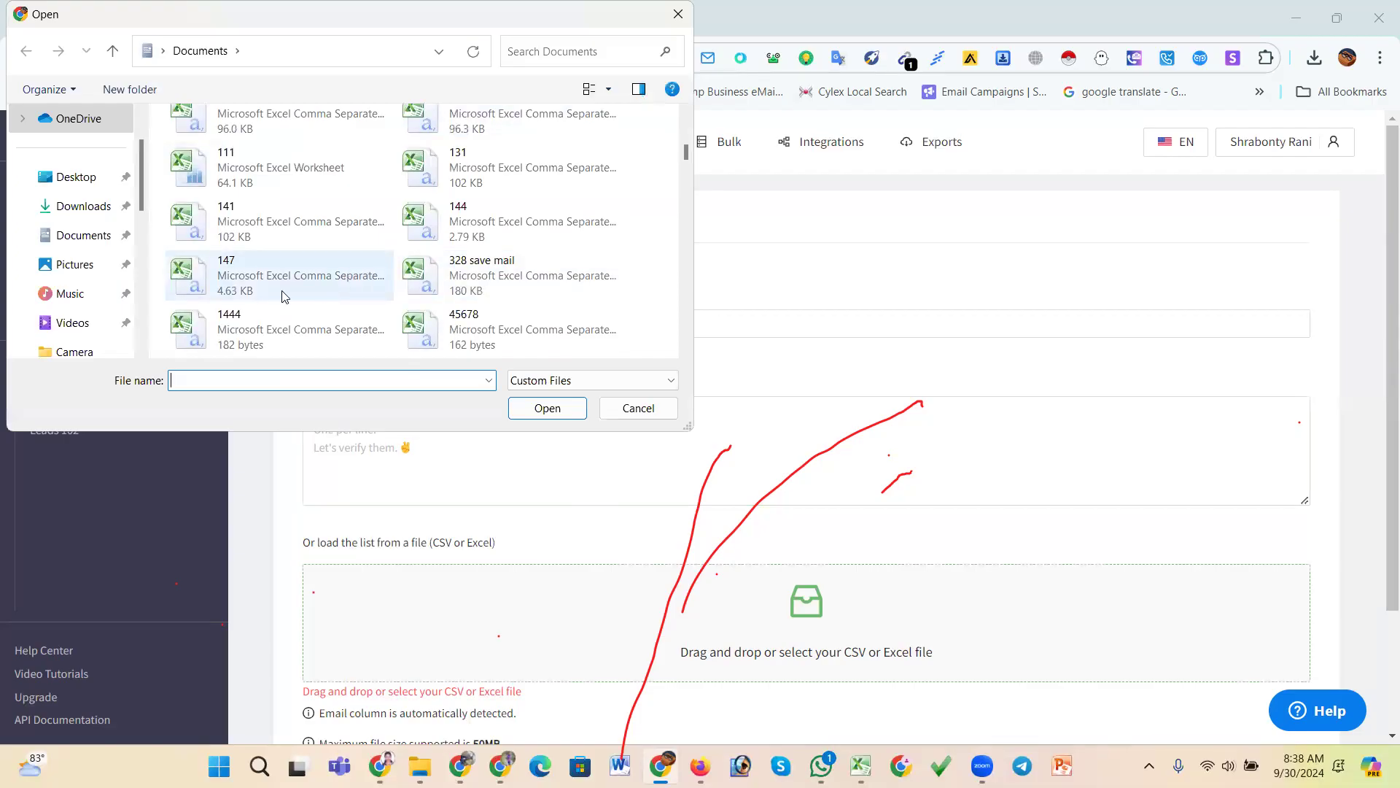
scroll(284, 296, "down", 3)
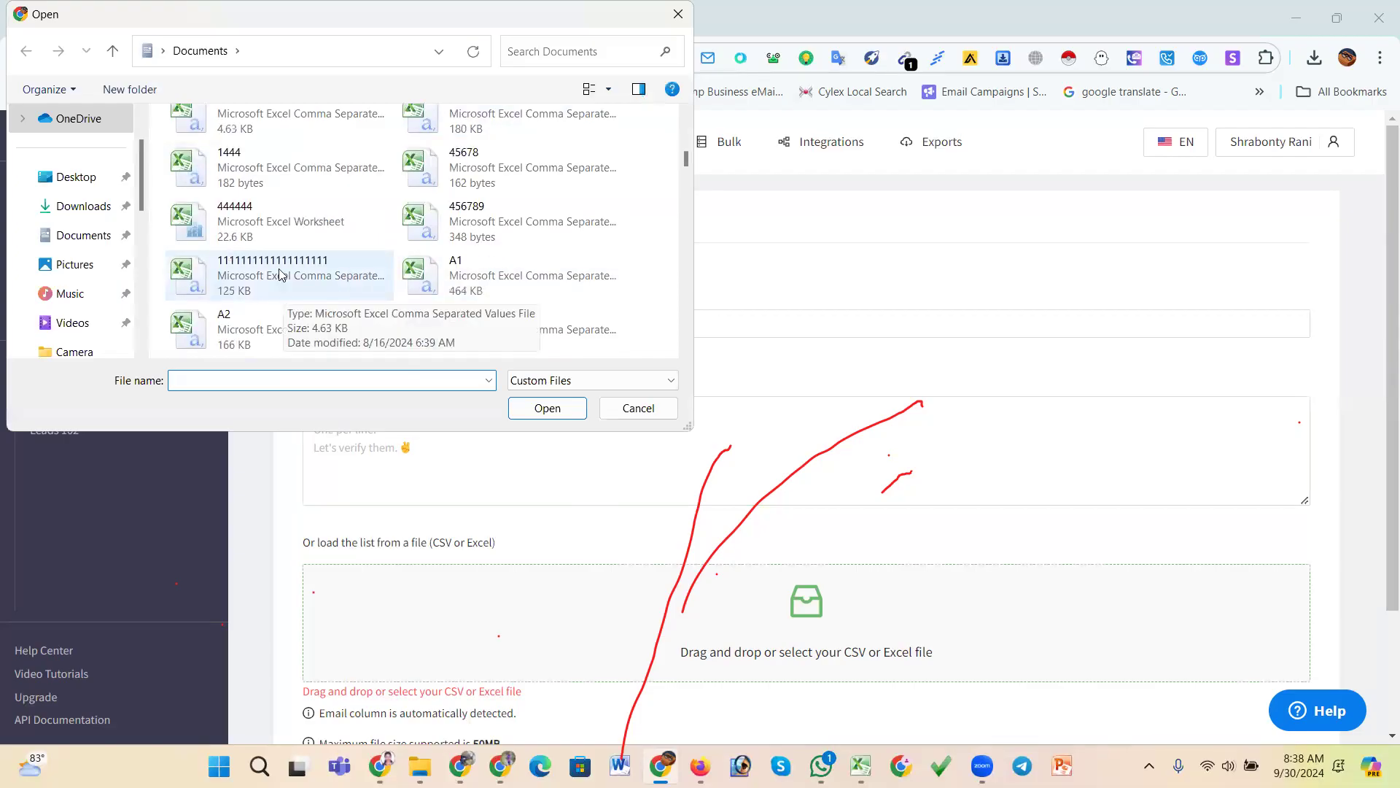
scroll(279, 275, "down", 3)
scroll(469, 235, "down", 2)
scroll(314, 255, "up", 4)
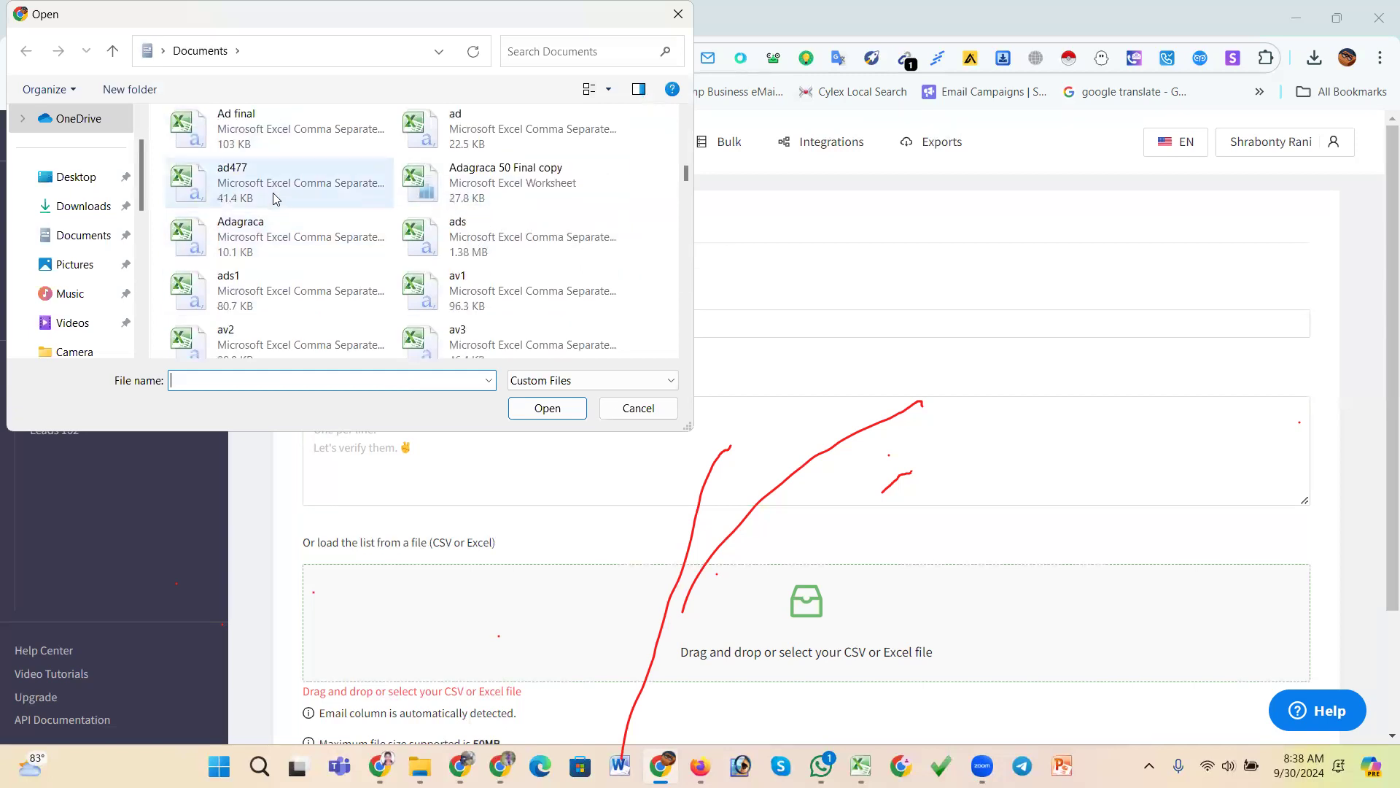
scroll(273, 192, "up", 2)
left_click(474, 188)
left_click(547, 408)
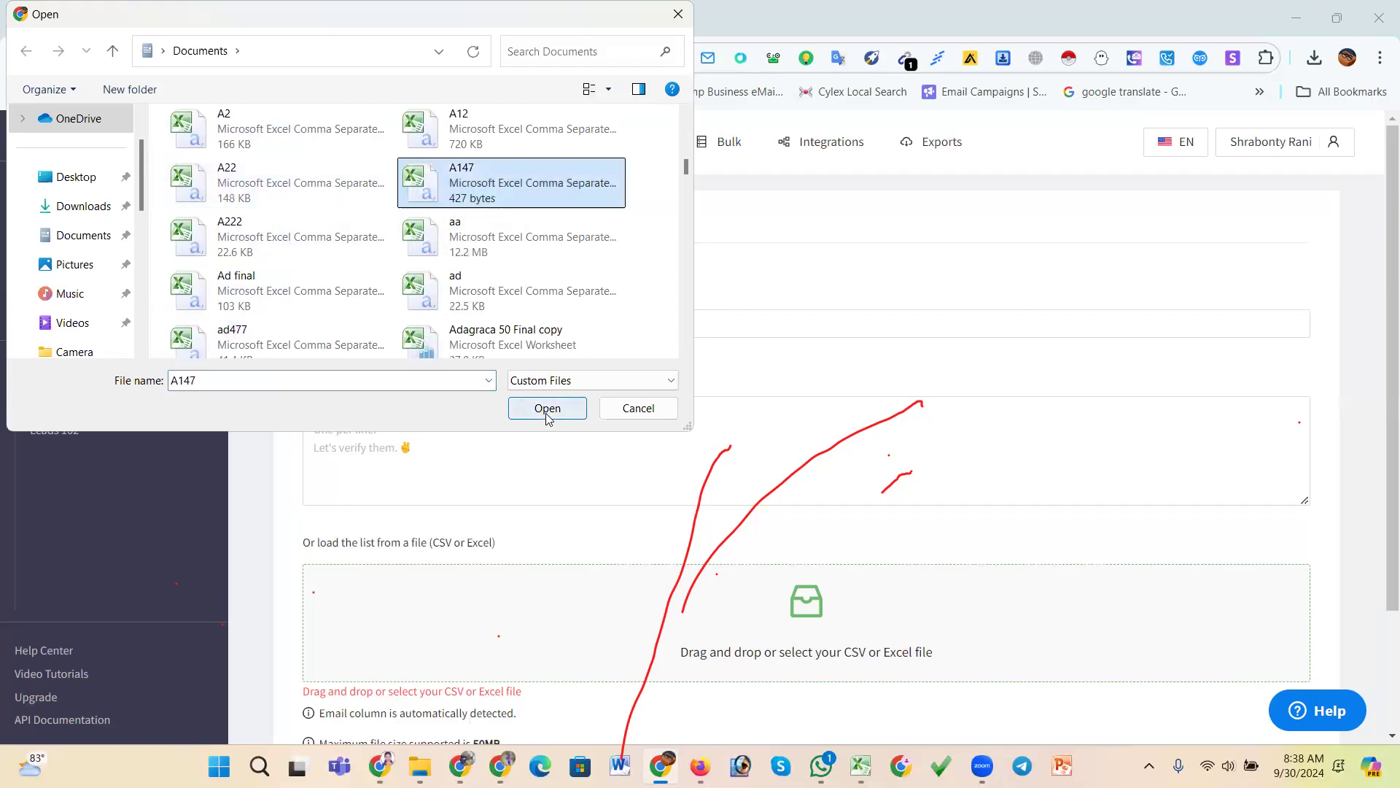
- Launch the A147 verification task and open its downloaded results file in Excel
scroll(643, 485, "down", 2)
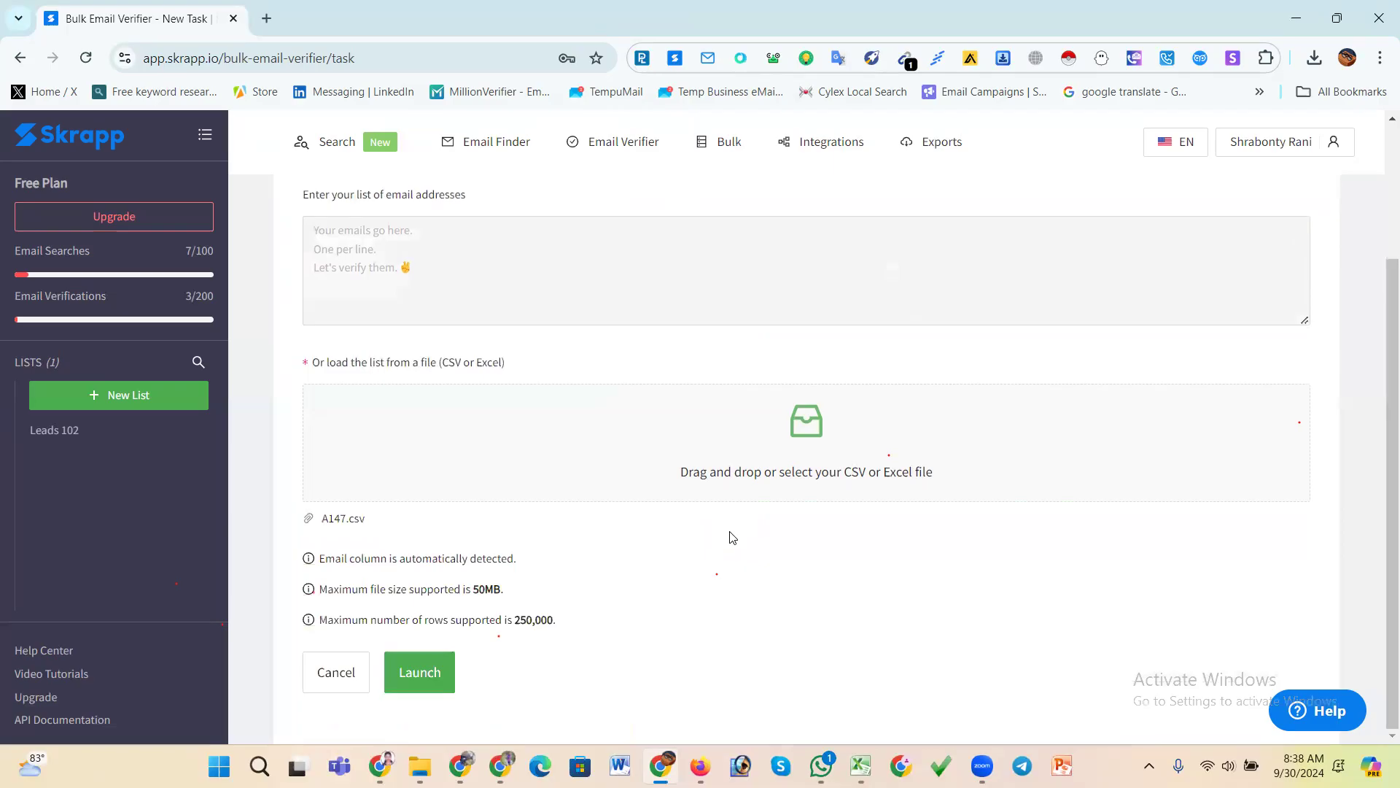
left_click(417, 670)
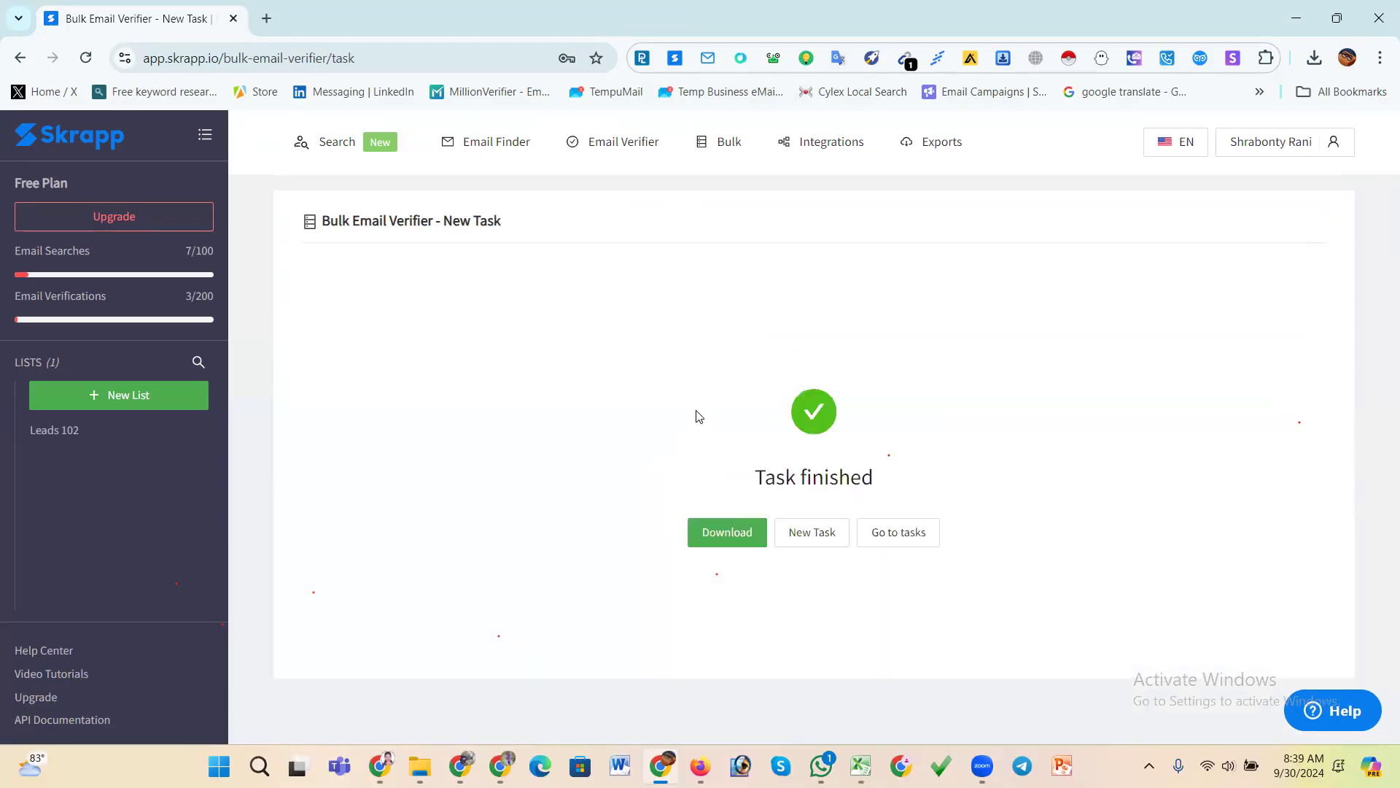
left_click(732, 537)
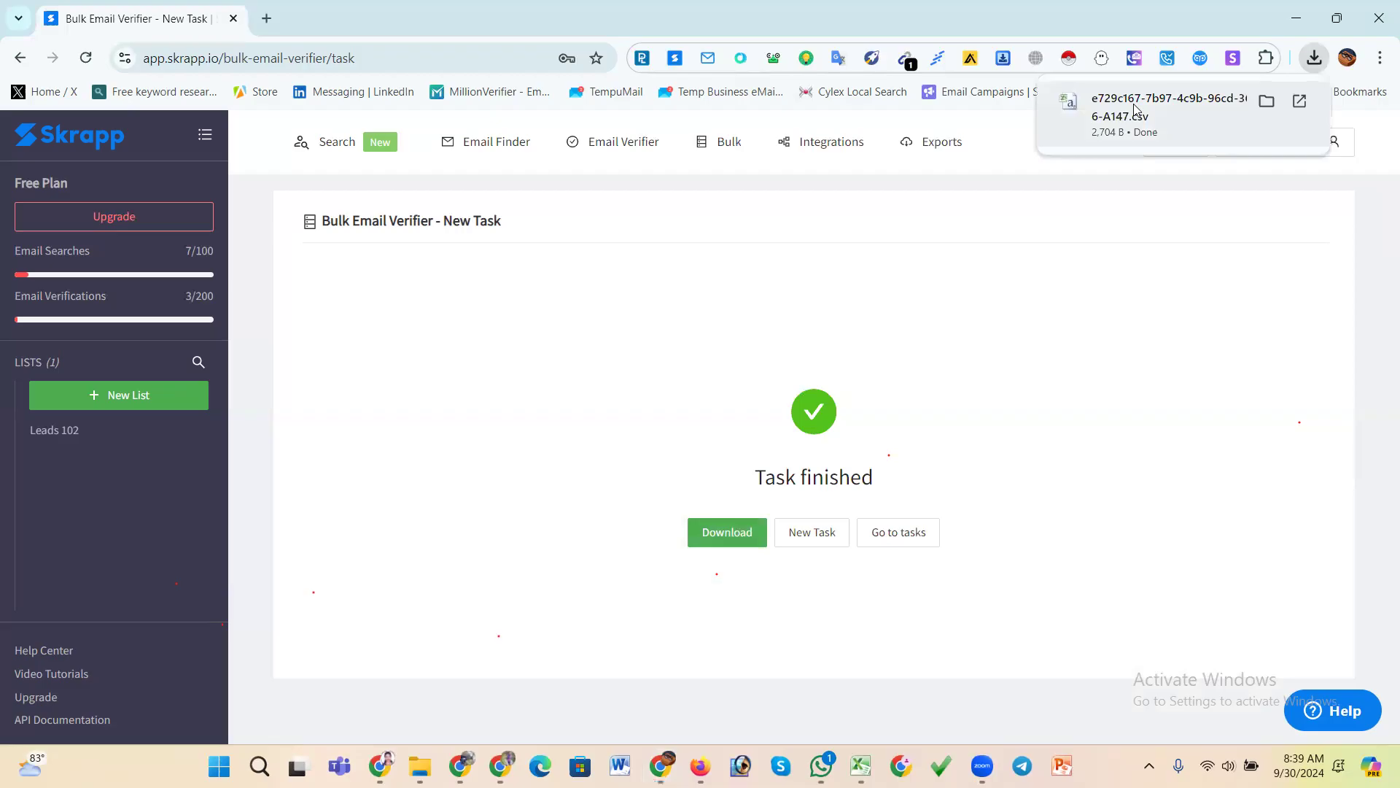
left_click(1135, 110)
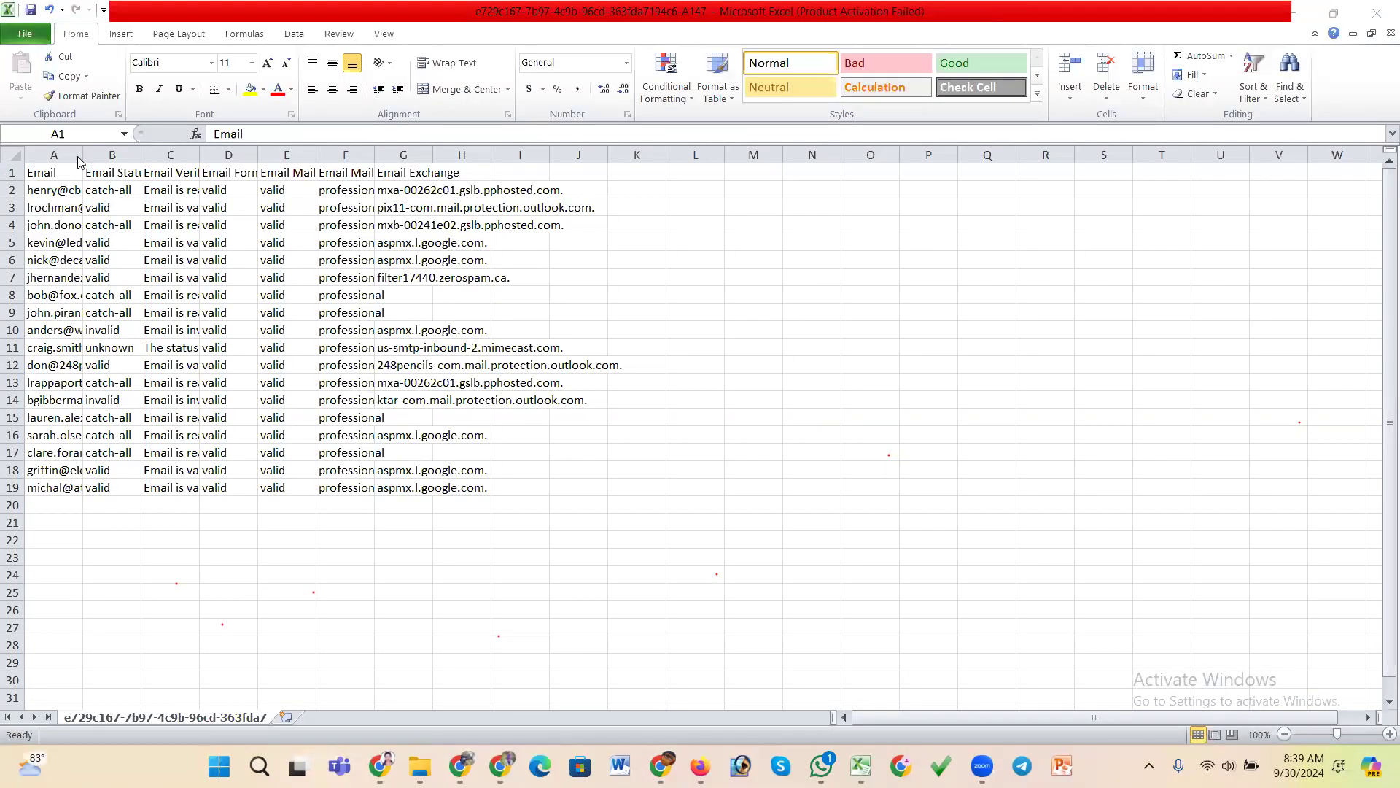
- Widen the Email, Email Status and email verification message columns in the A147 results sheet
left_click_drag(86, 152, 349, 156)
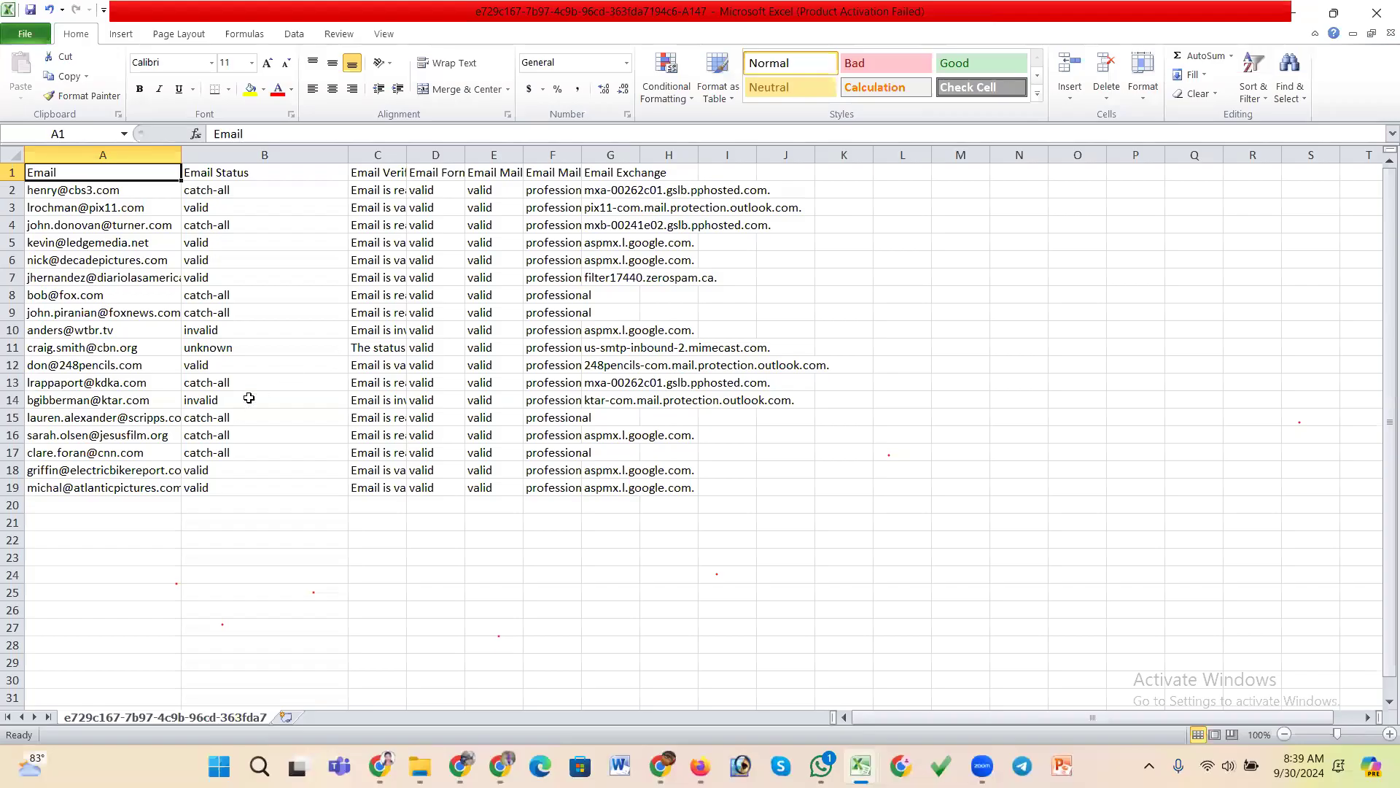
left_click_drag(411, 155, 461, 155)
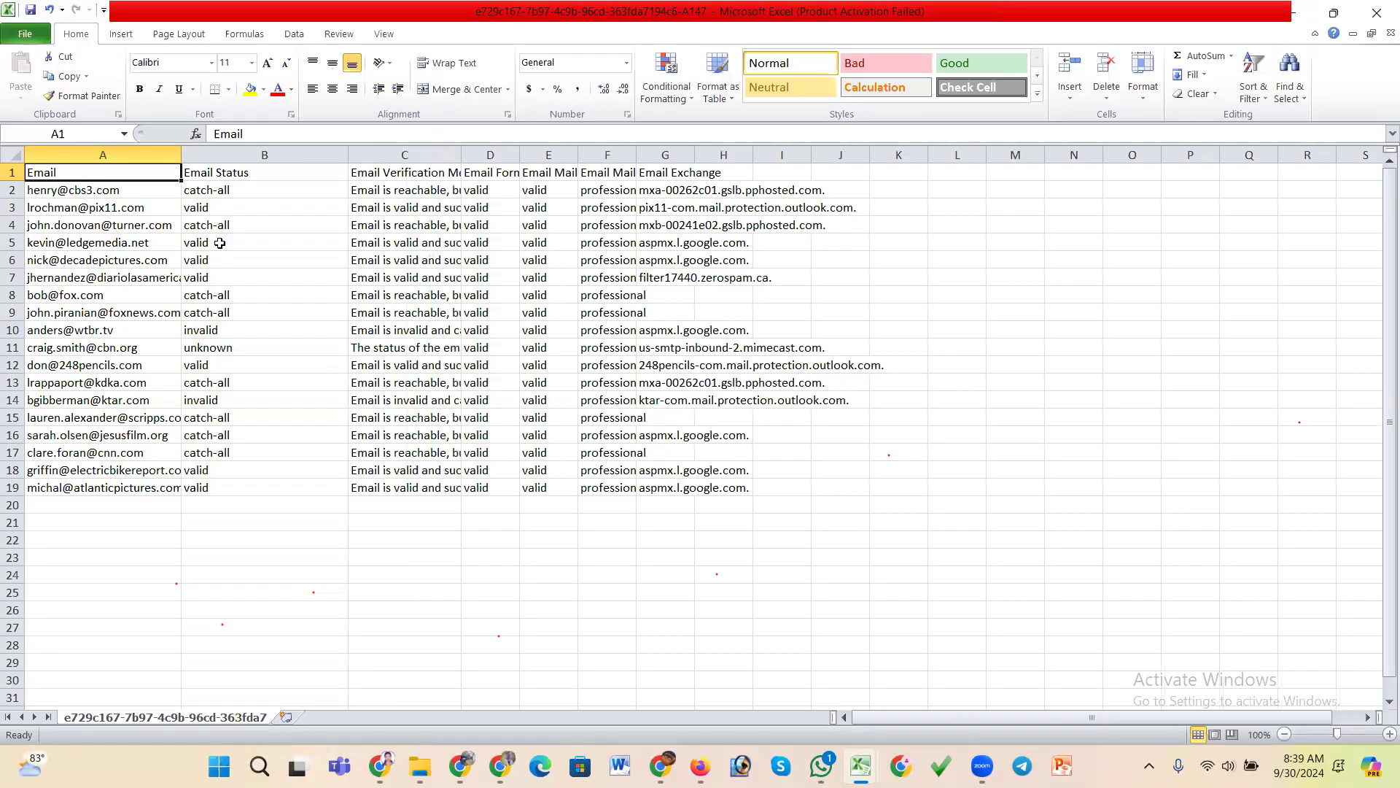
- Delete the two rows with an invalid email status and the row with an unknown status
left_click(208, 333)
left_click(13, 330)
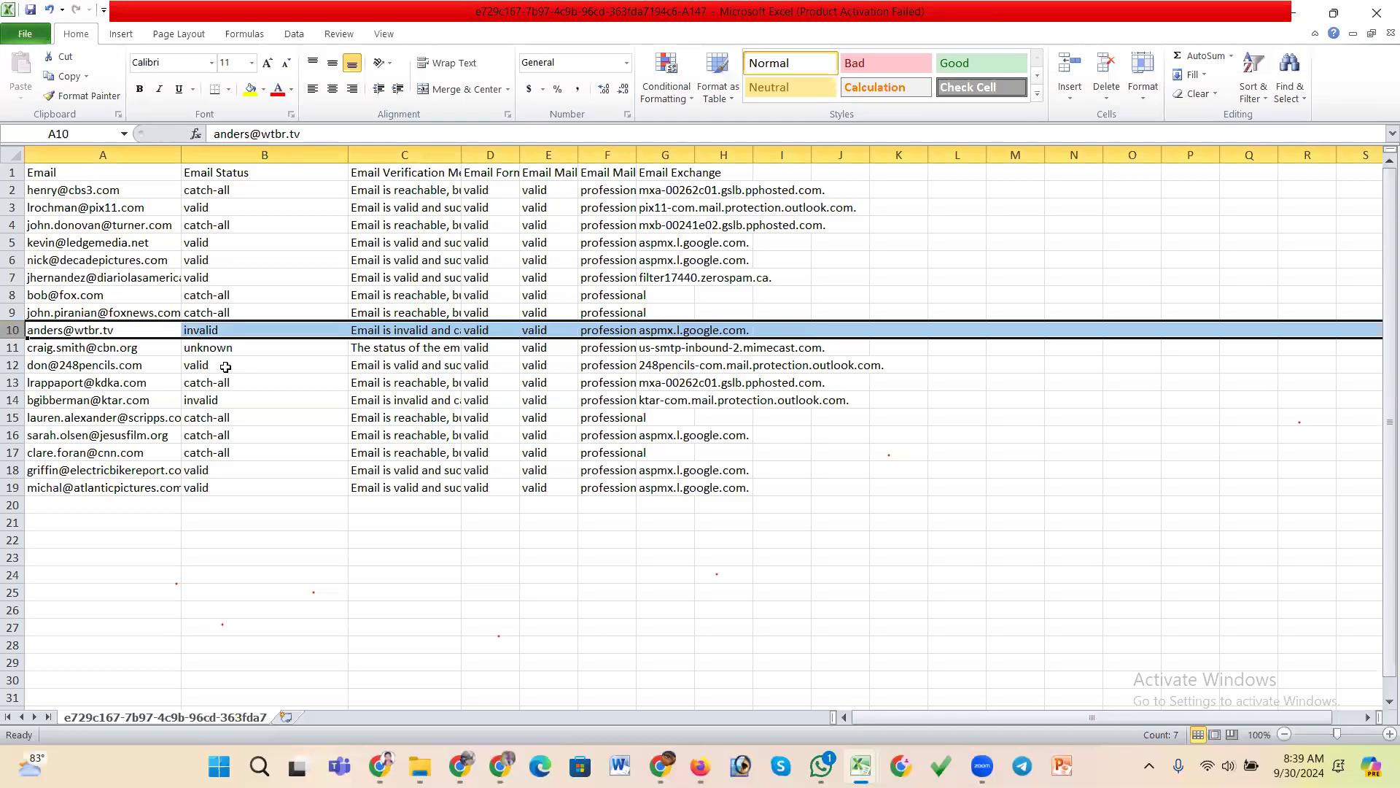
left_click(205, 404)
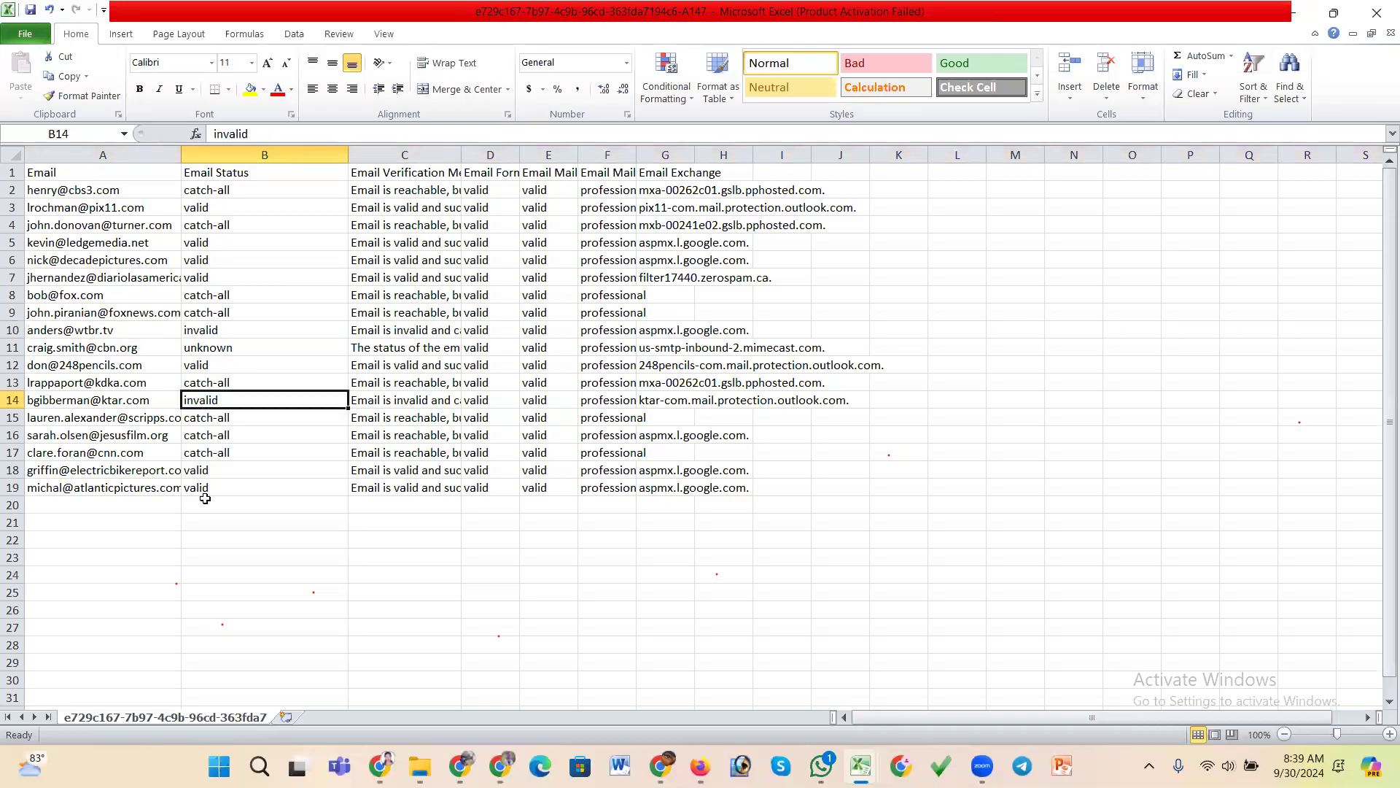
left_click(13, 400)
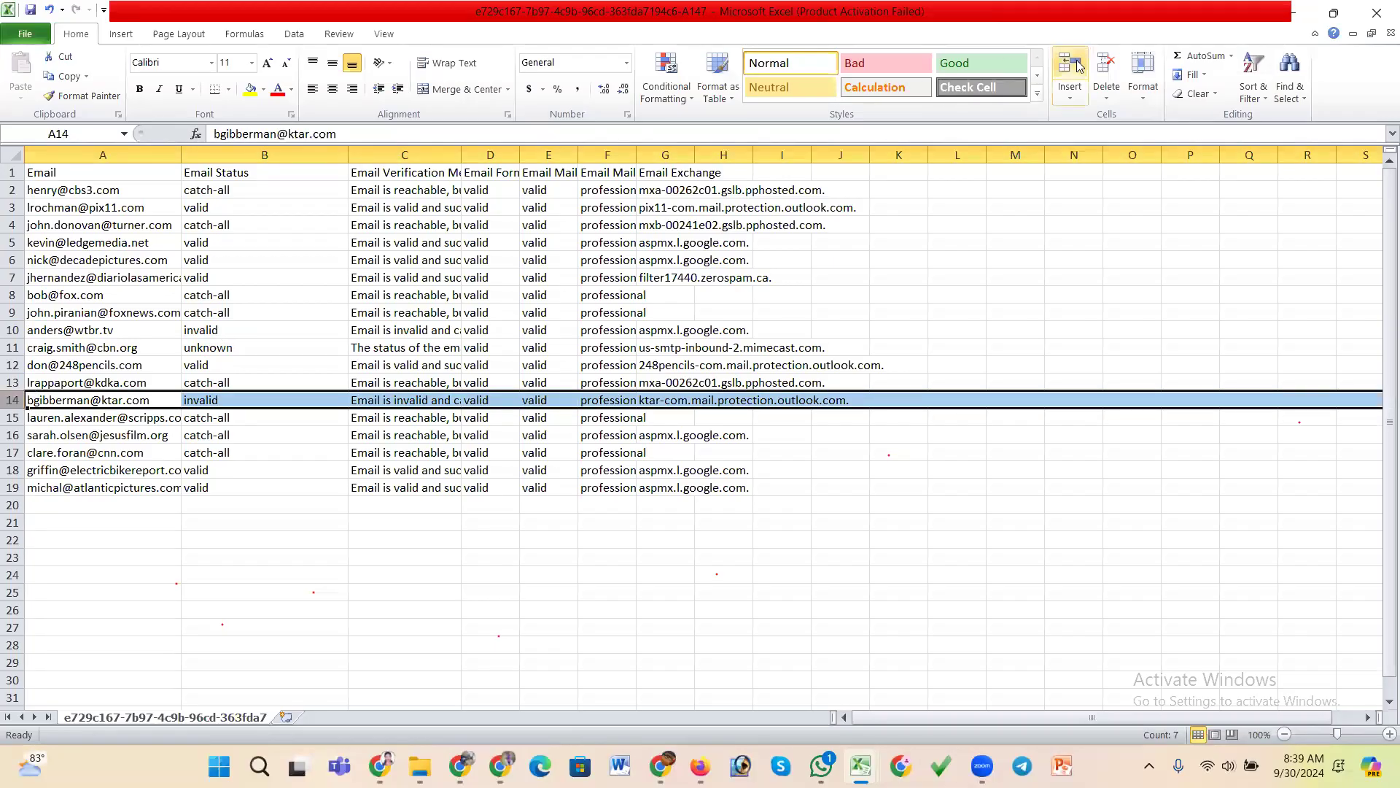
left_click(1106, 73)
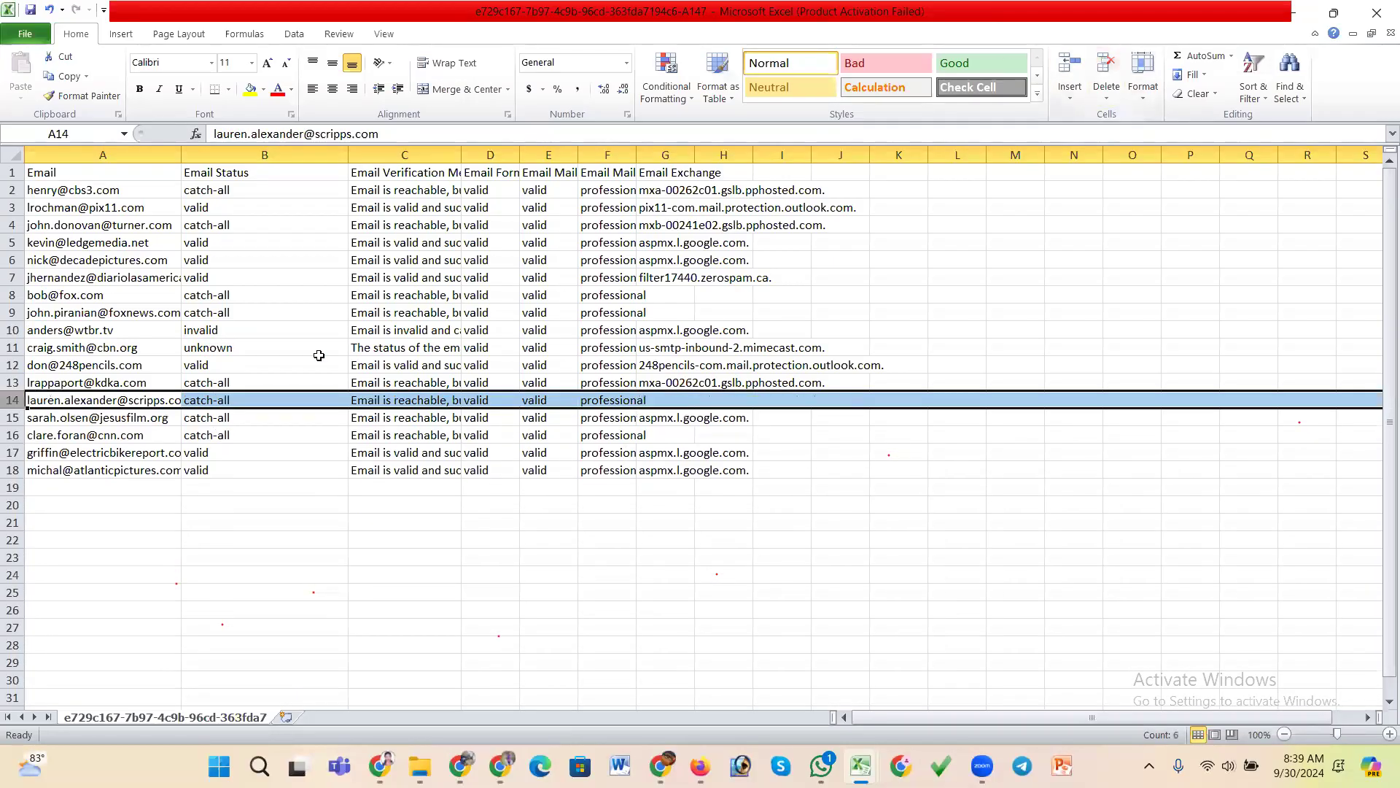
left_click(13, 330)
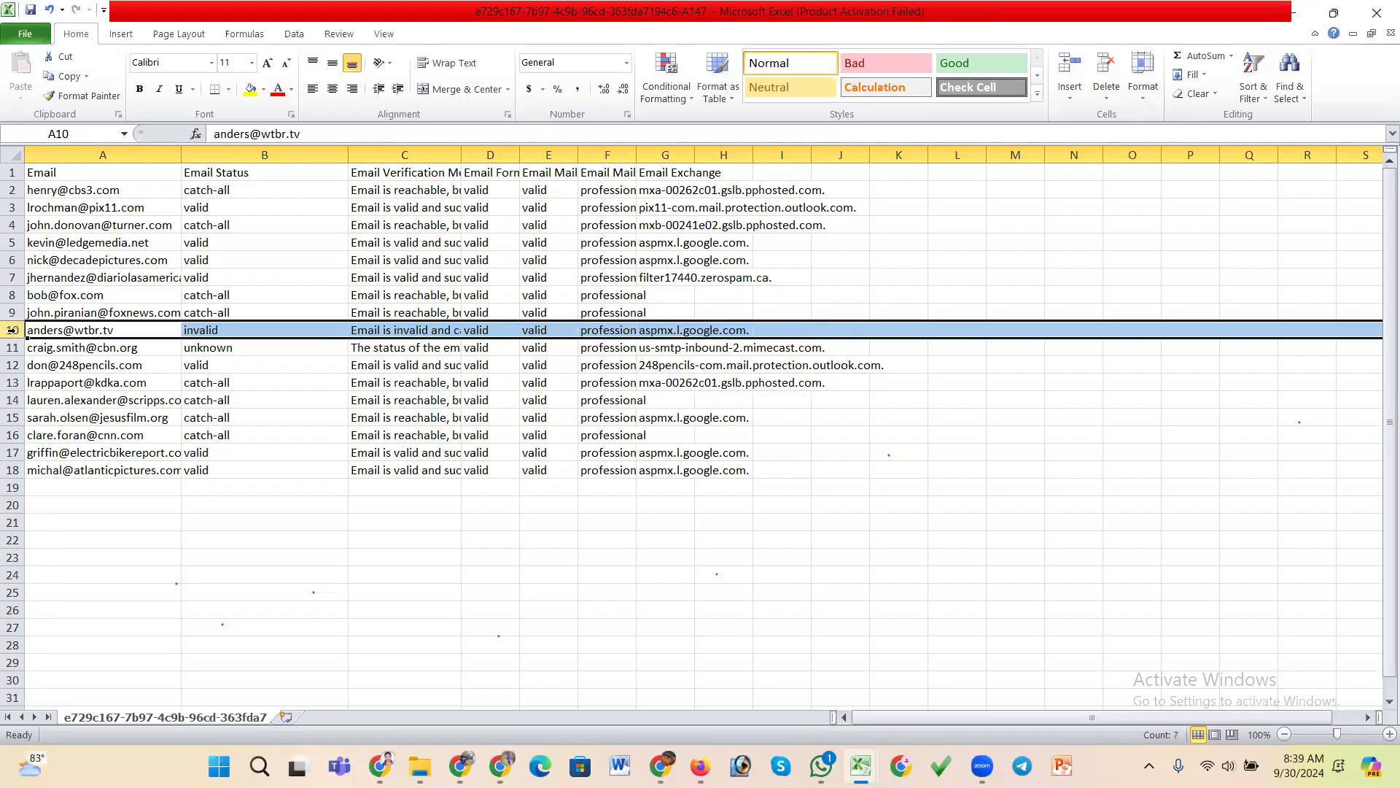
left_click(1106, 65)
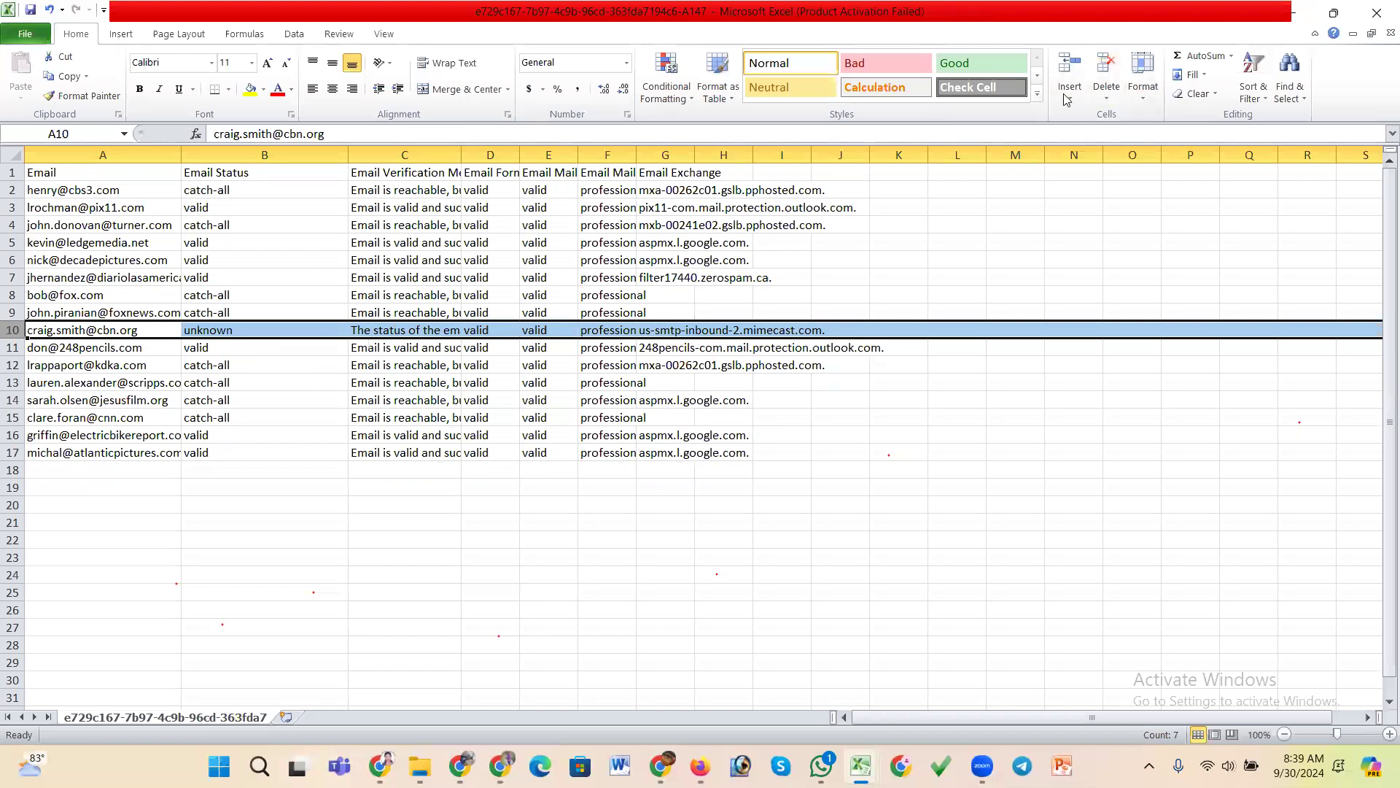
left_click(1107, 66)
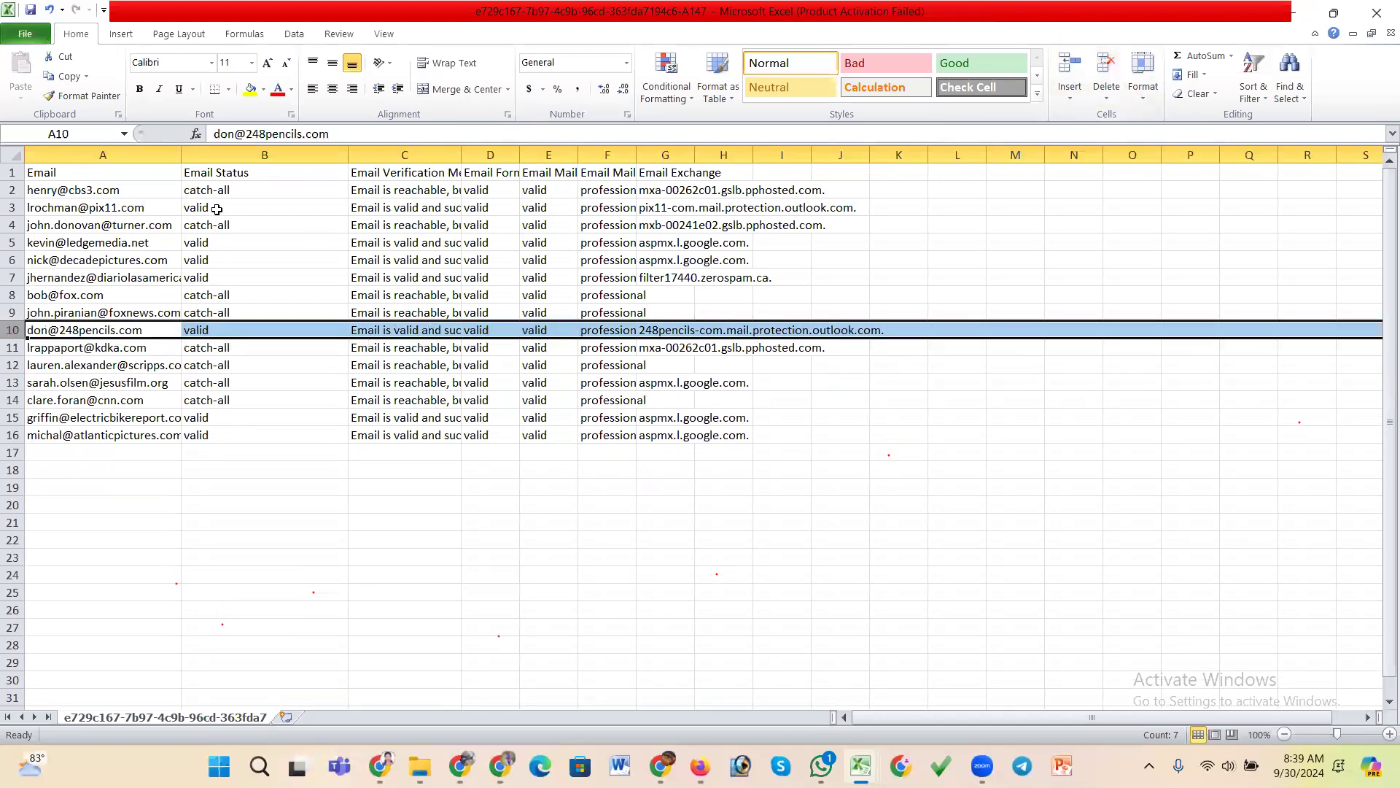
- Select the three consecutive rows with valid status, rows 5 to 7
left_click(15, 208)
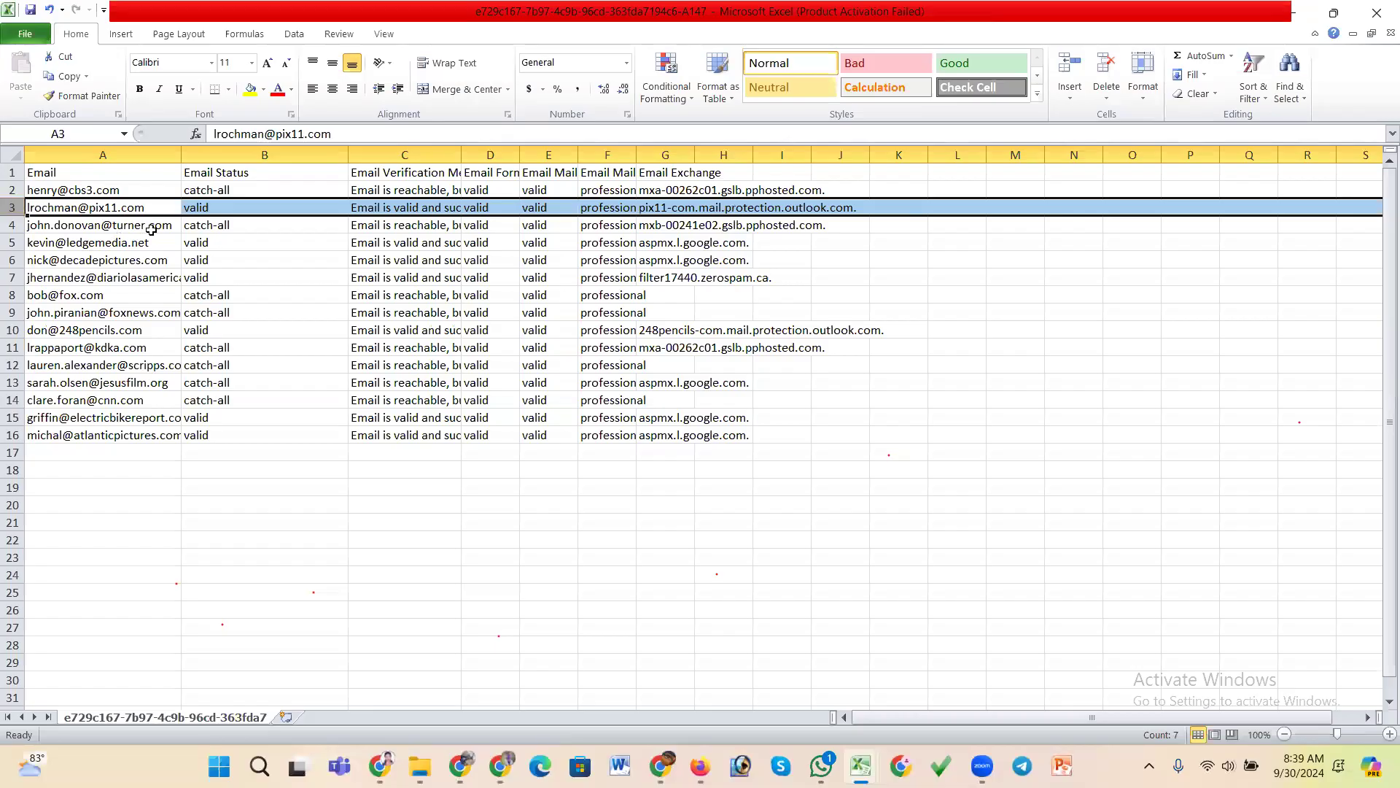
left_click(10, 243)
left_click_drag(11, 243, 11, 277)
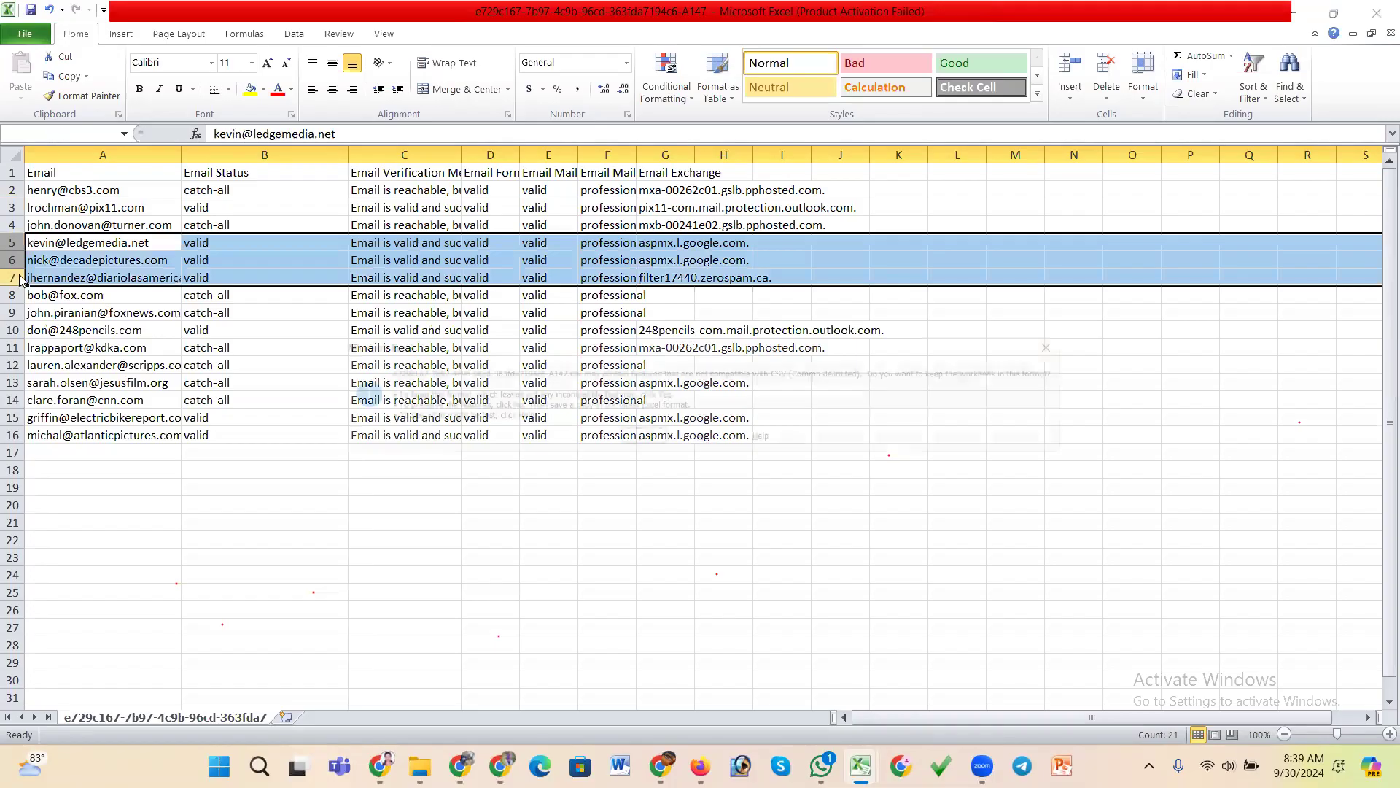
key("ctrl+s")
left_click(1091, 342)
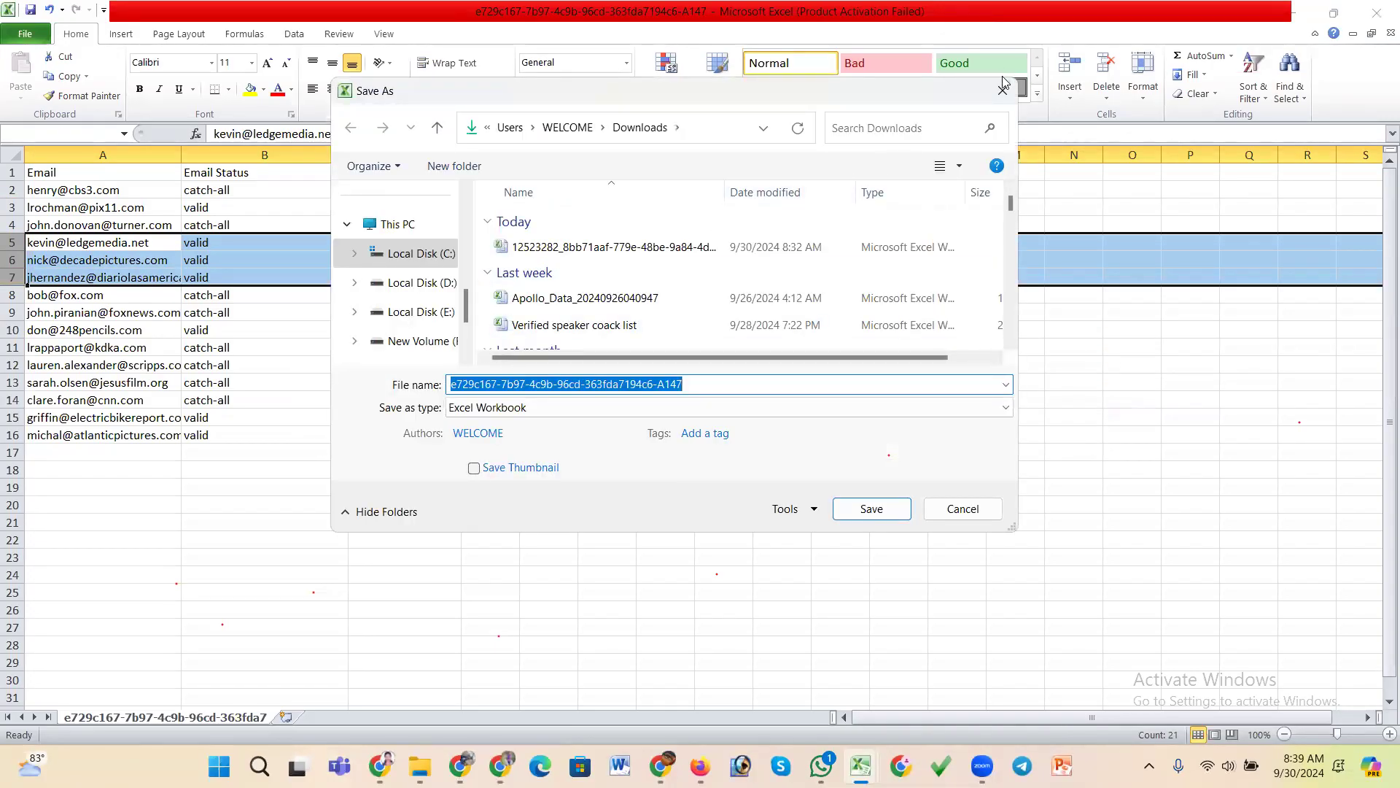
left_click(1003, 86)
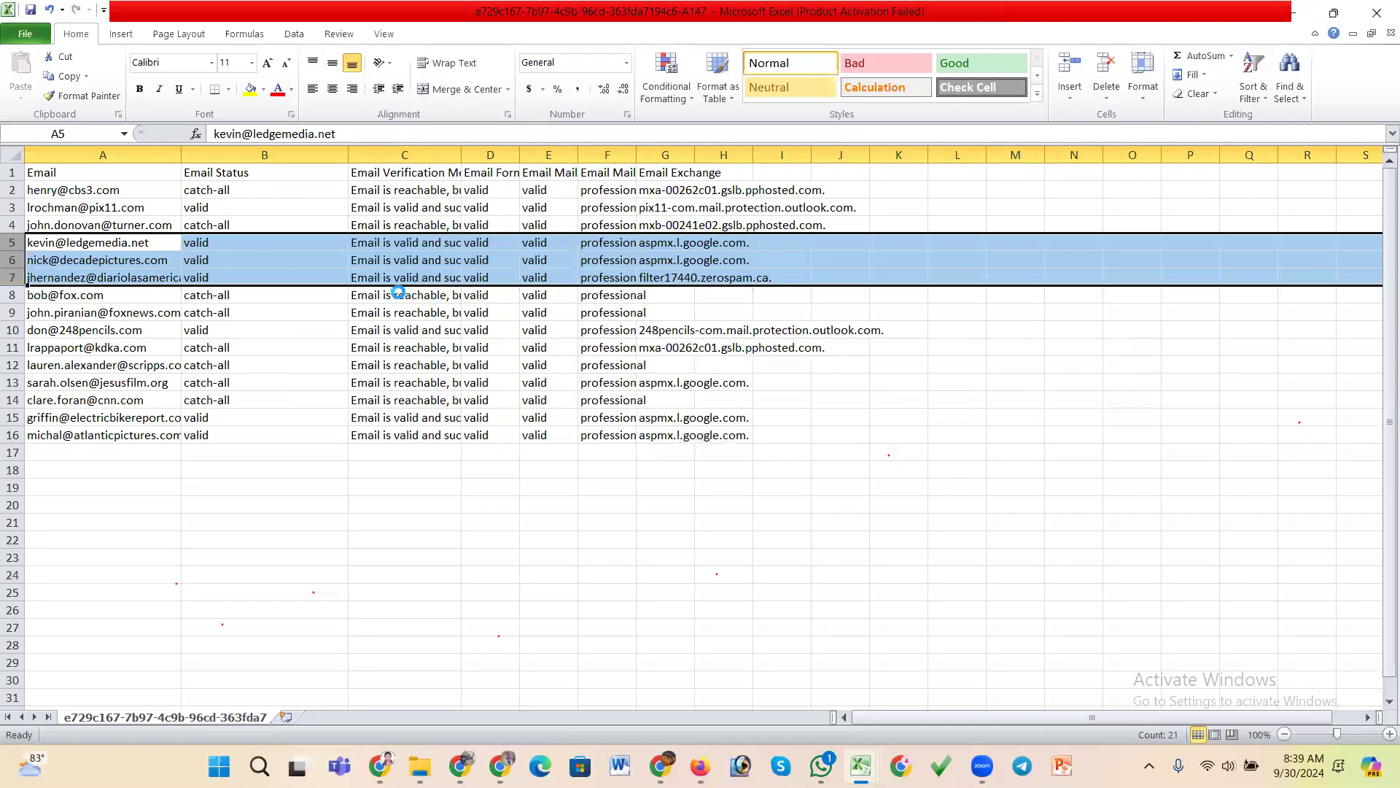
- Move the selected rows 5 to 7 up so they are inserted above row 3
key("ctrl+c")
left_click(13, 207)
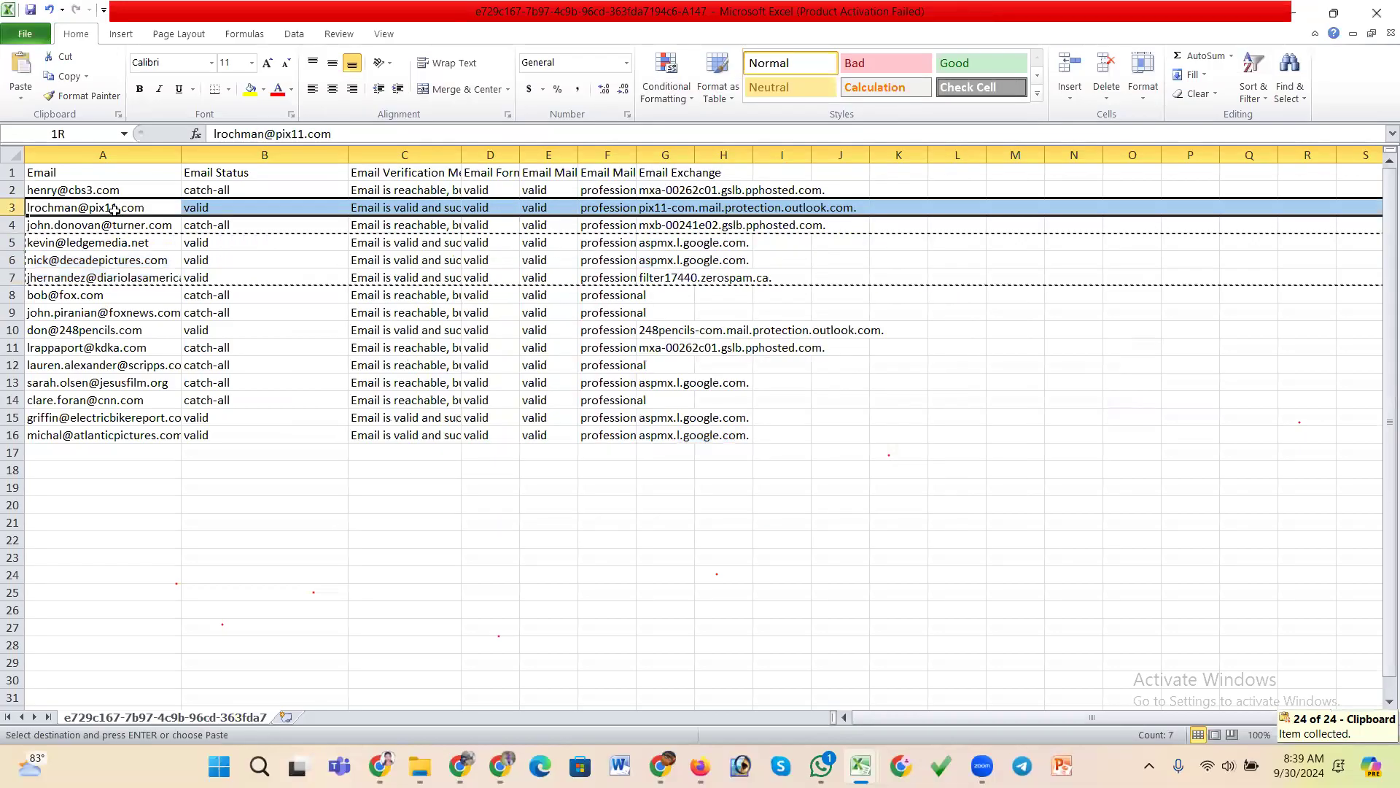
left_click(1085, 66)
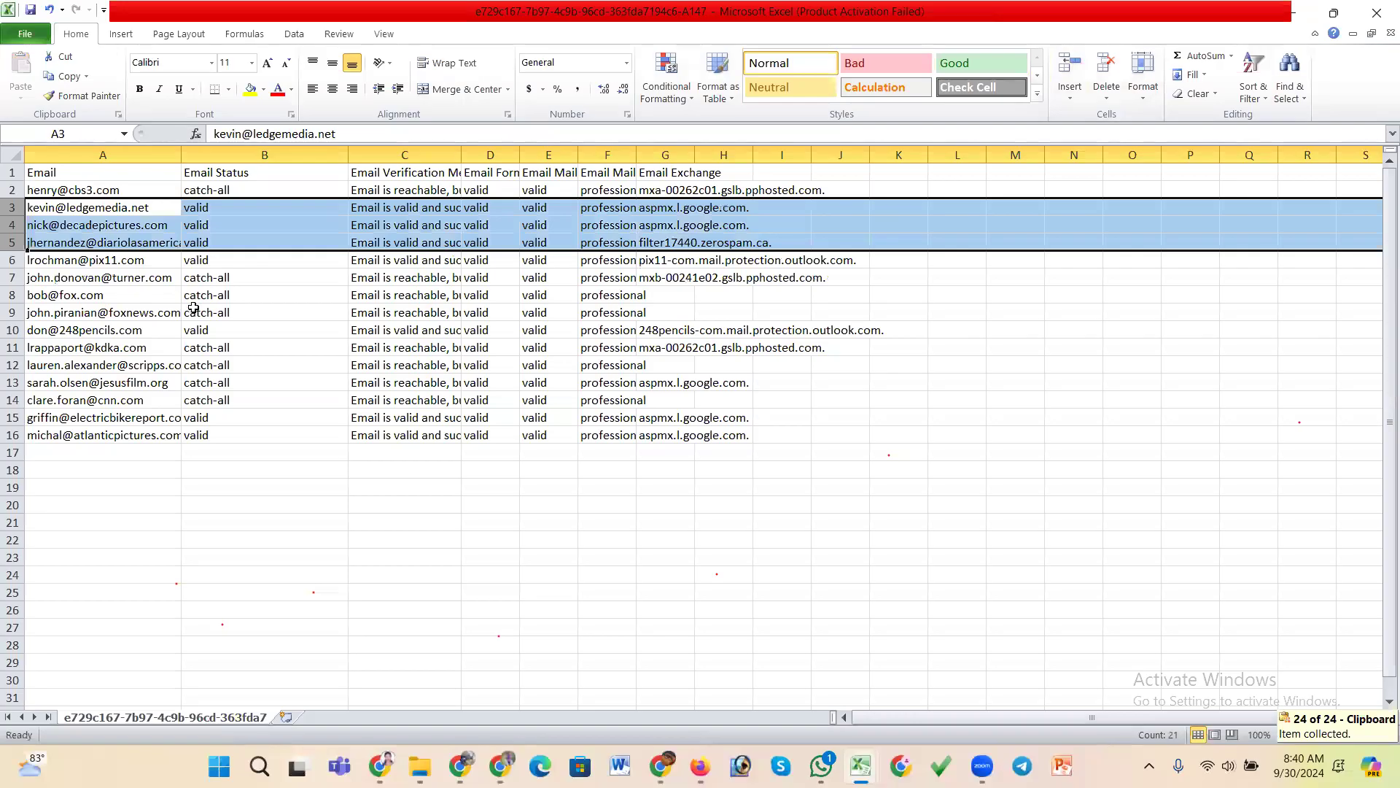
- Switch back to Skrapp in Chrome and look over its bulk and search tools
left_click(11, 330)
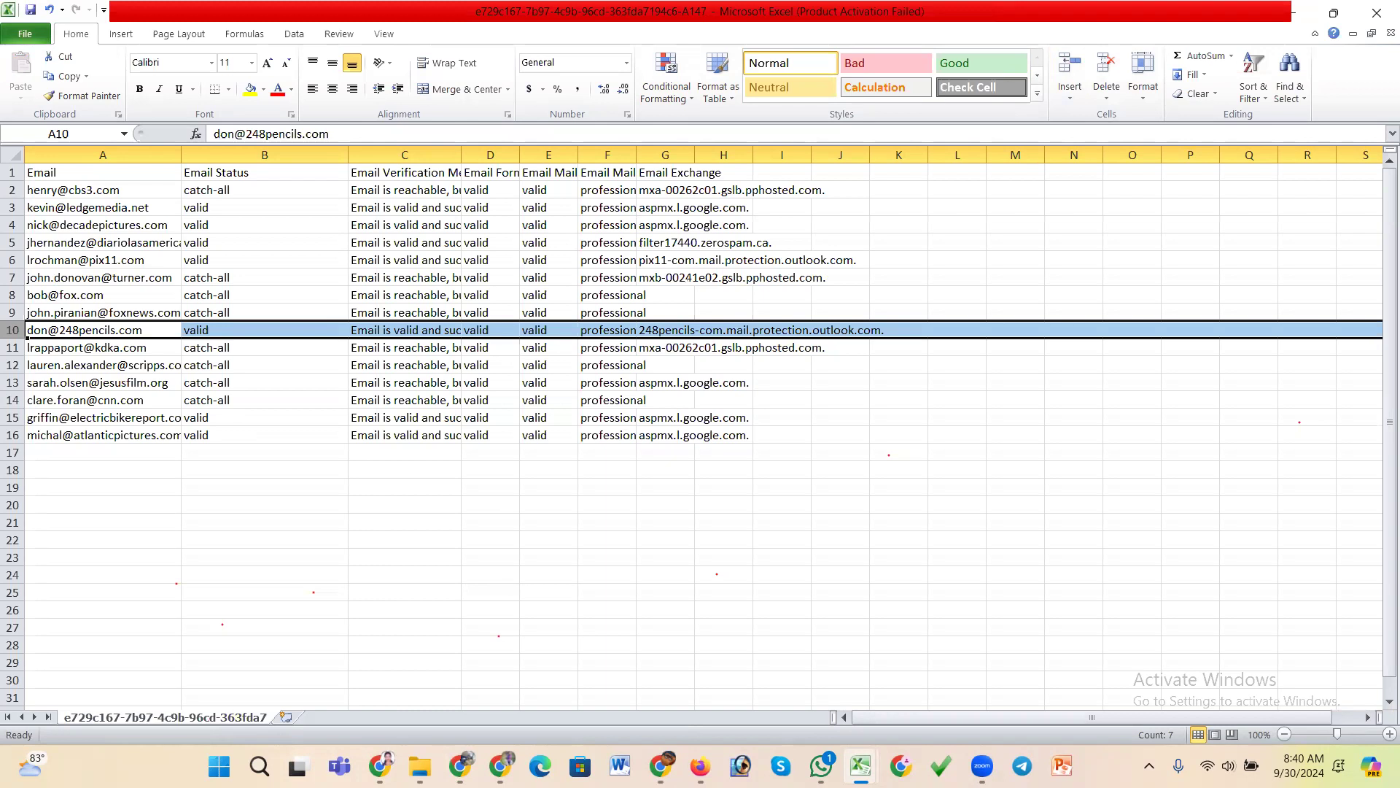
mouse_move(660, 766)
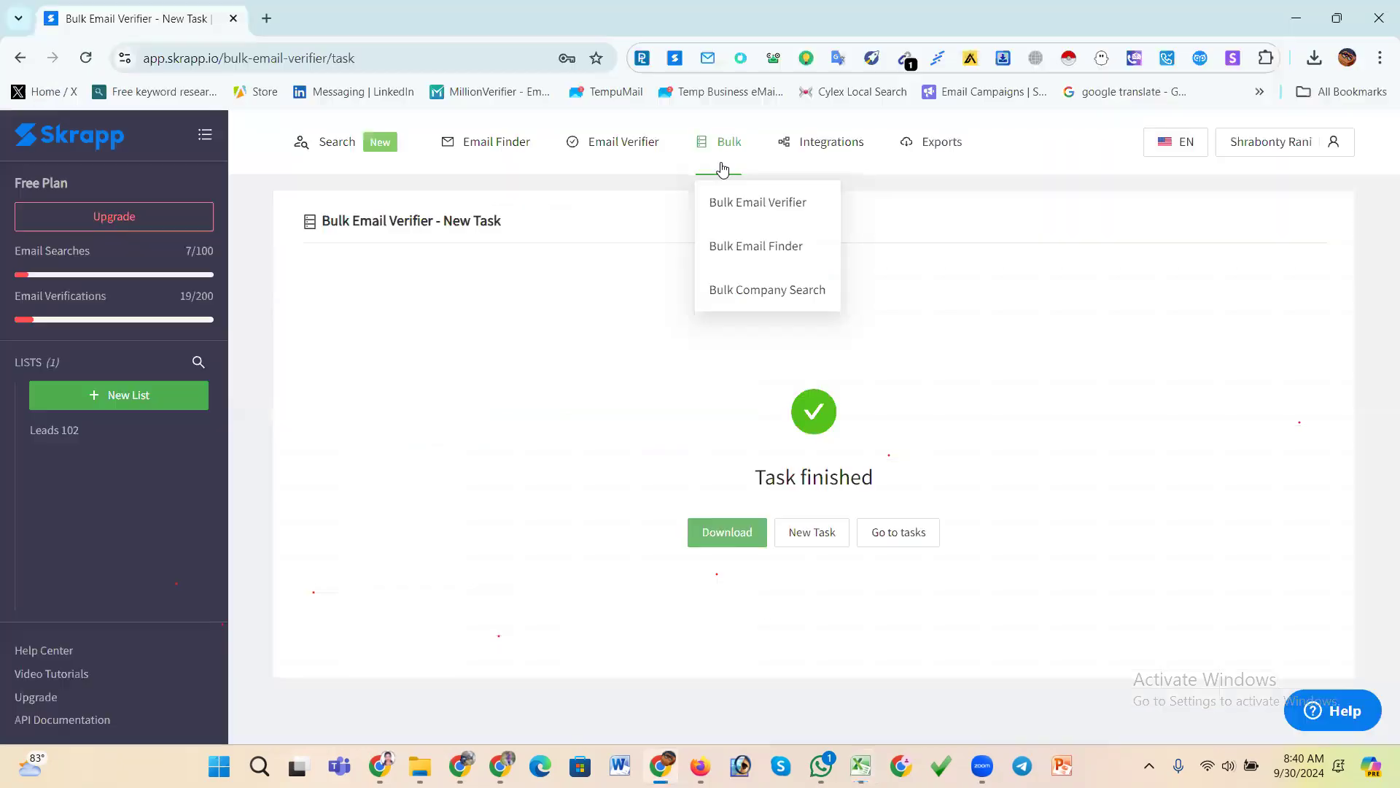
mouse_move(721, 149)
mouse_move(341, 163)
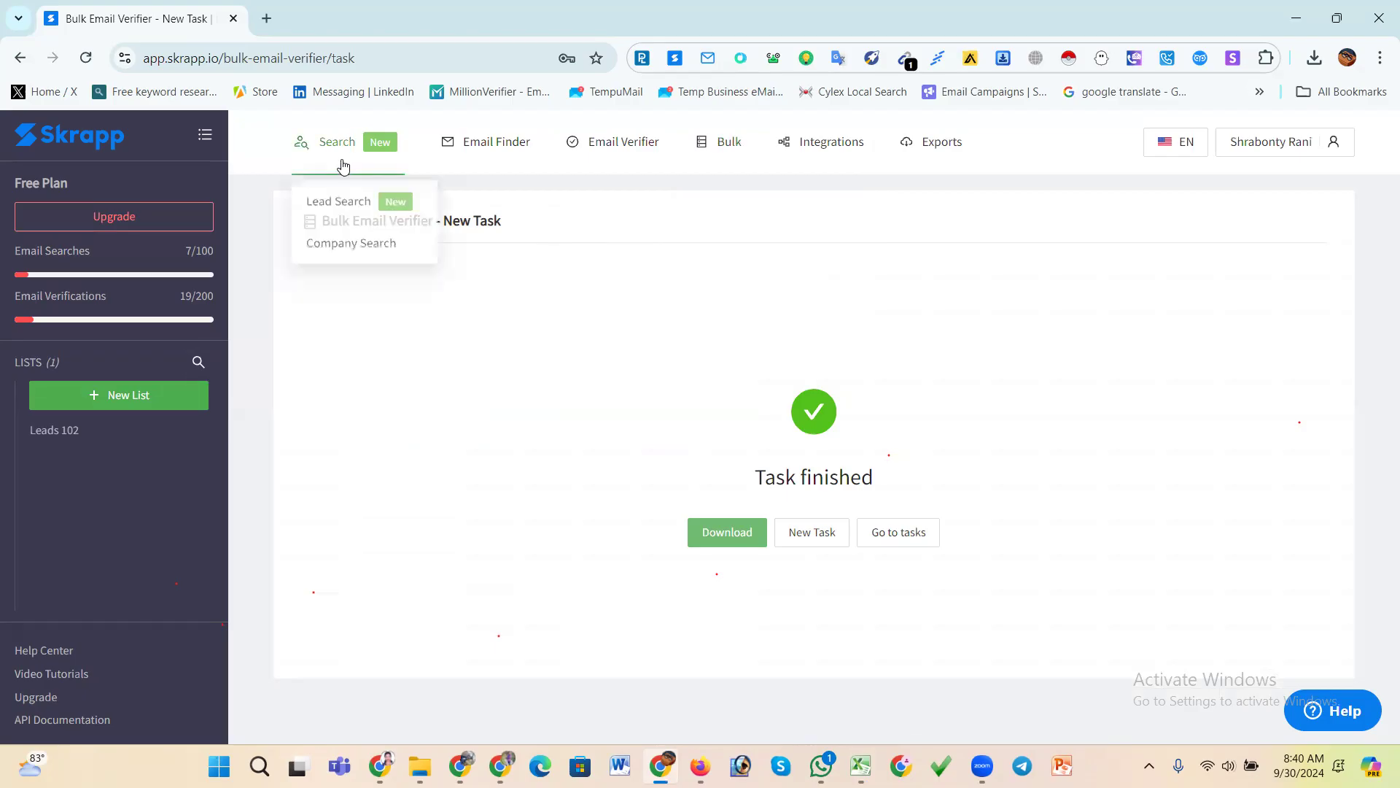
- Open Company Search, then switch to the exported leads workbook in Excel, widen the Company Website column and copy the Fox News address
left_click(337, 244)
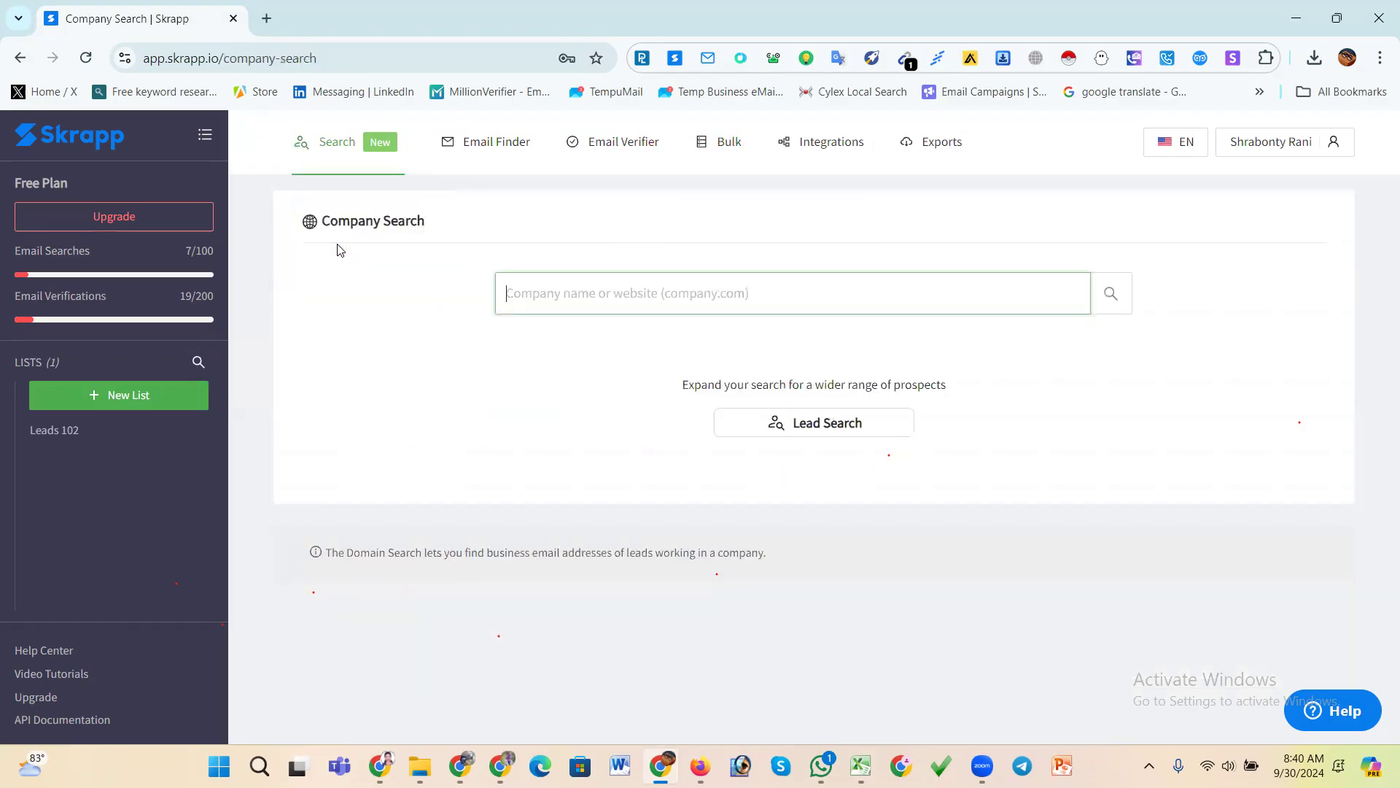
mouse_move(327, 148)
mouse_move(861, 764)
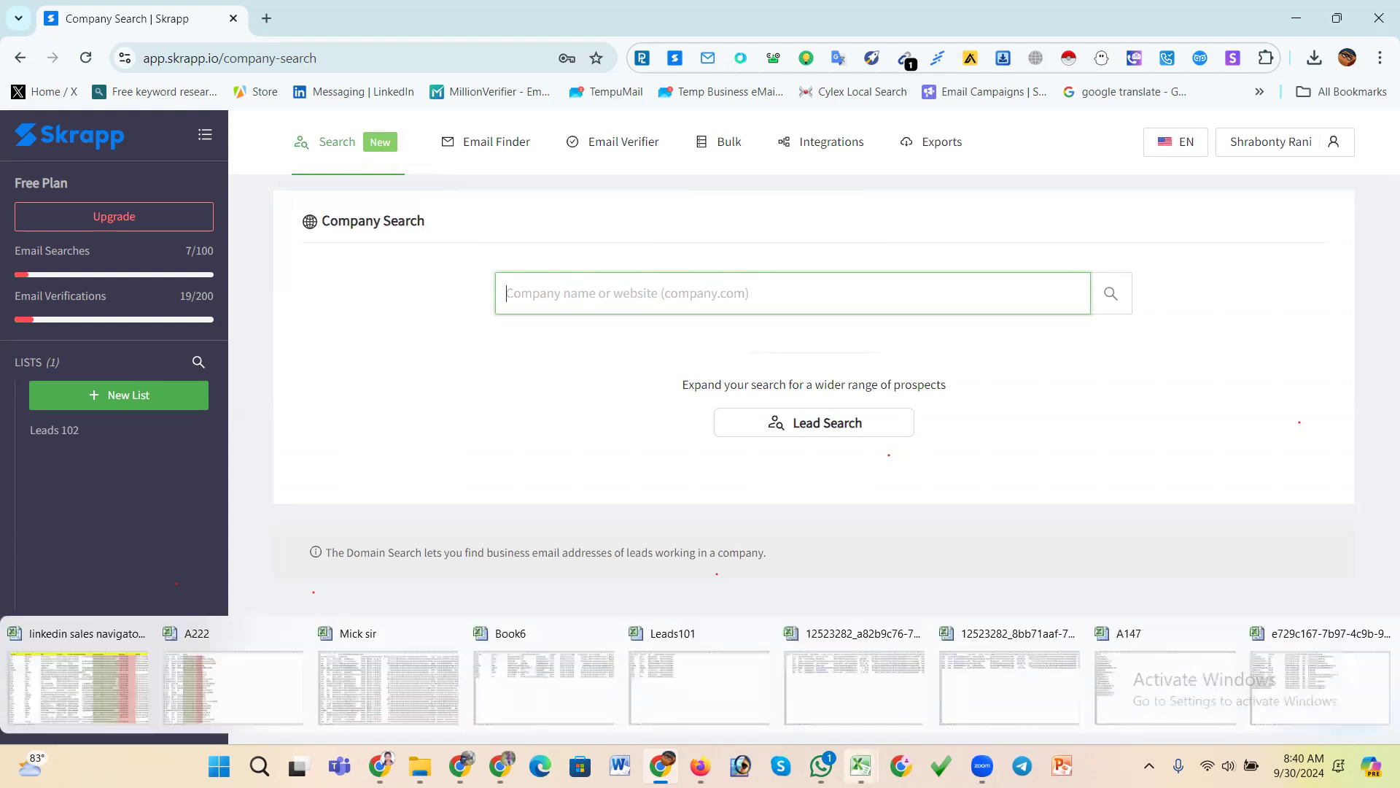
left_click(882, 697)
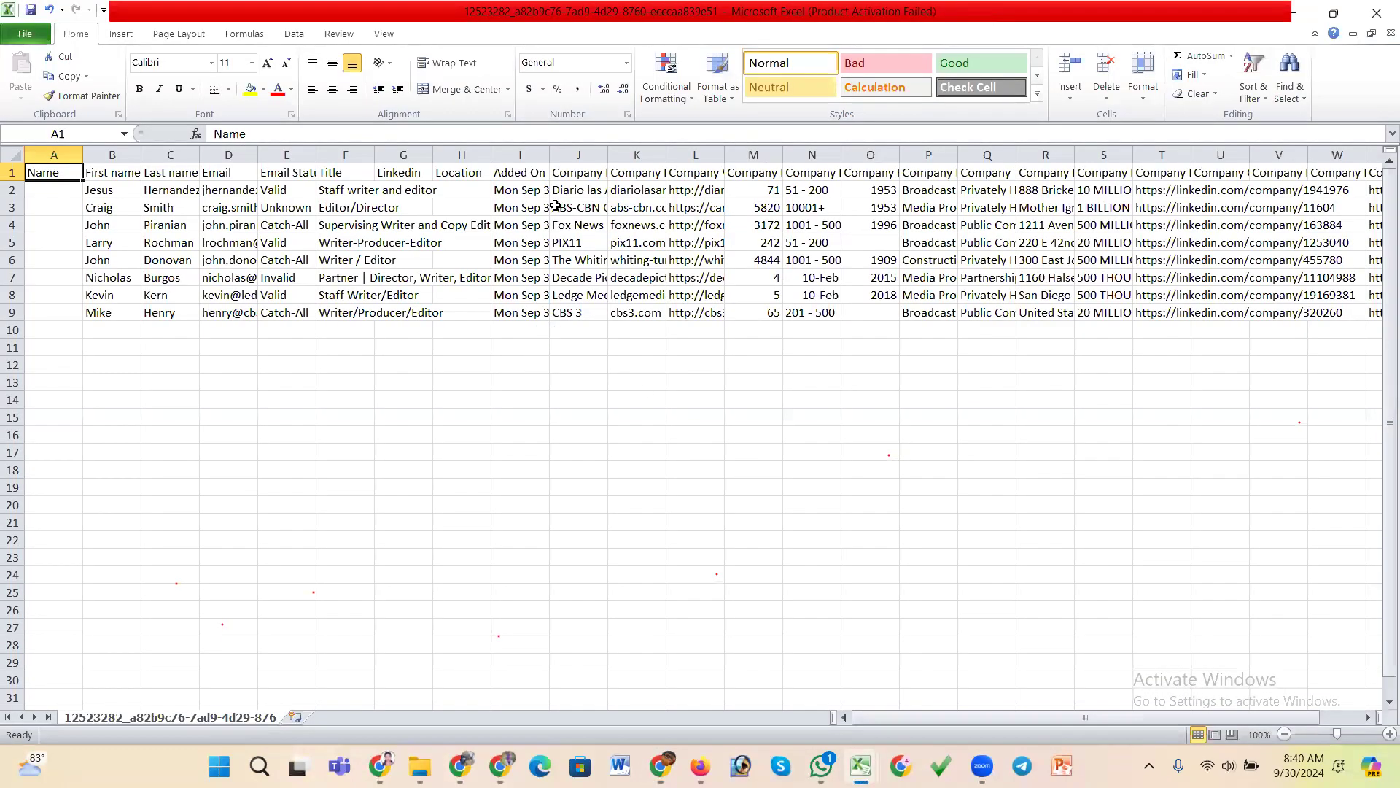
left_click_drag(724, 156, 782, 155)
left_click(727, 226)
key("ctrl+c")
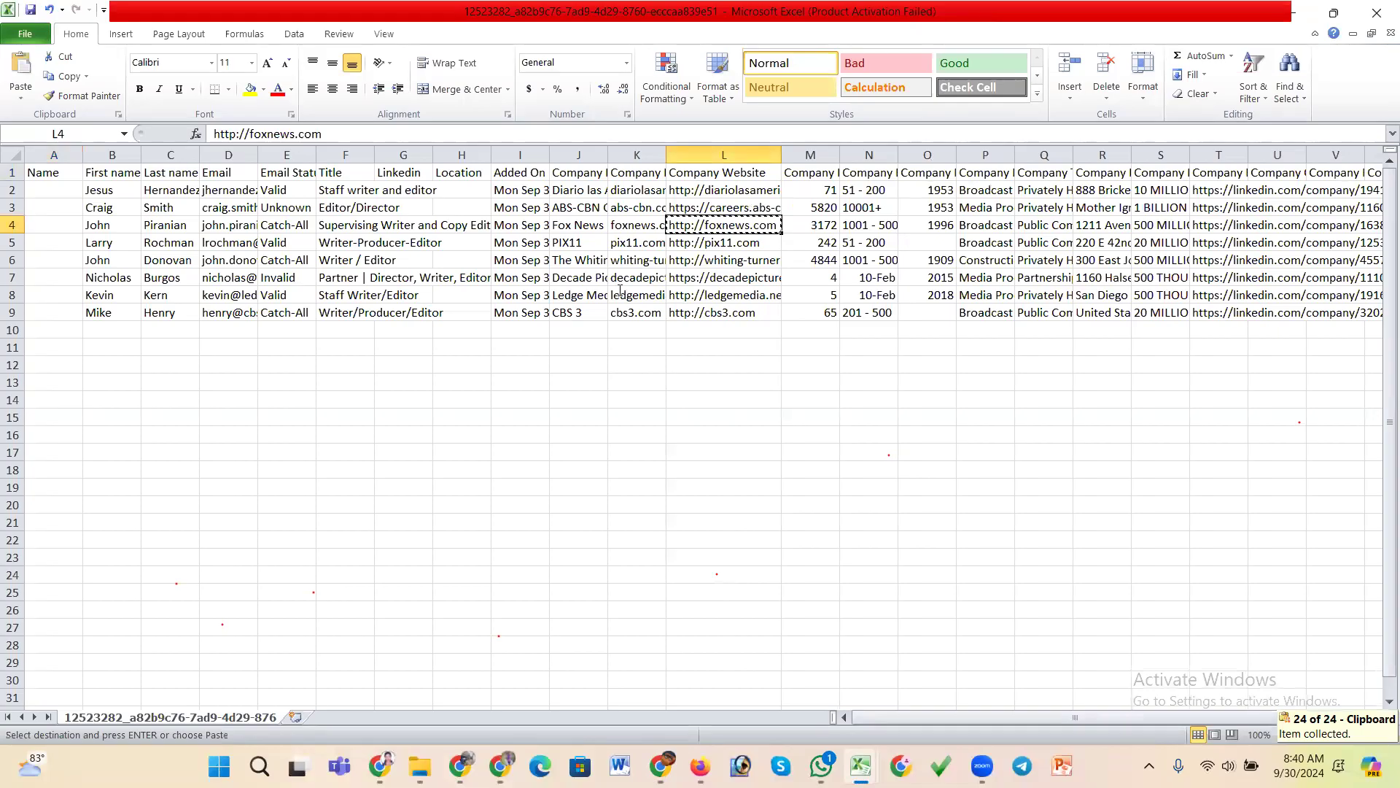
key("alt+Tab")
key("ctrl+v")
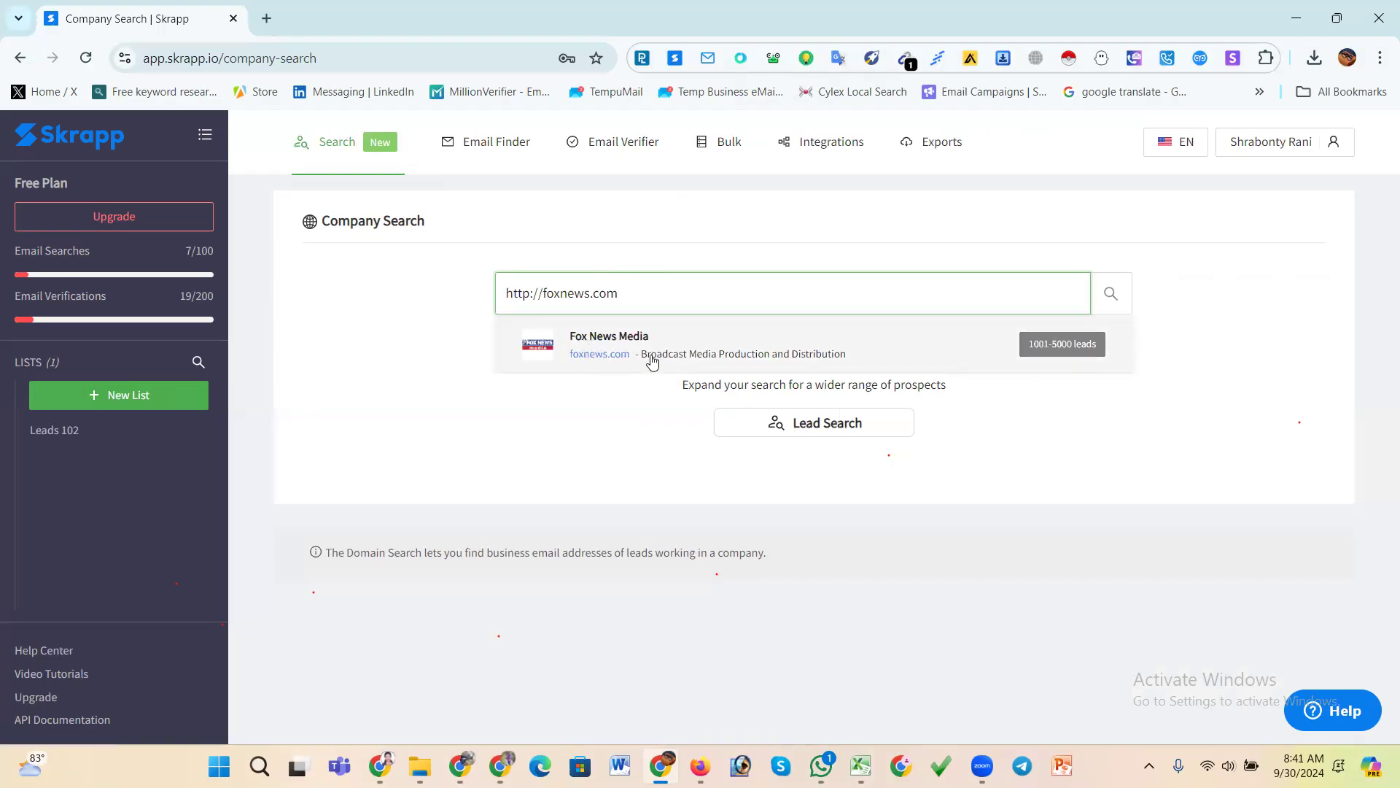
left_click(602, 345)
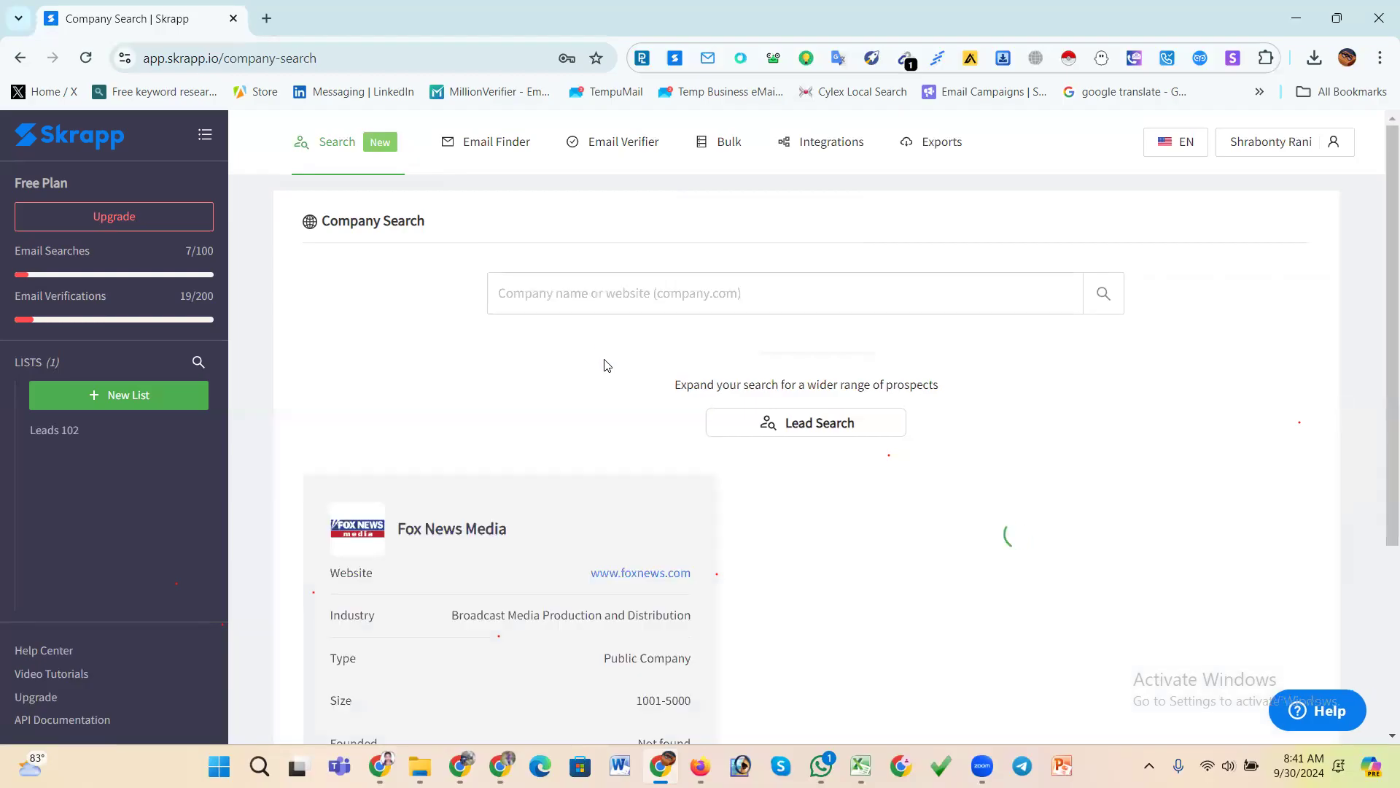
- Examine the Fox News Media company profile, its displayed leads and the number of results shown
scroll(608, 367, "down", 3)
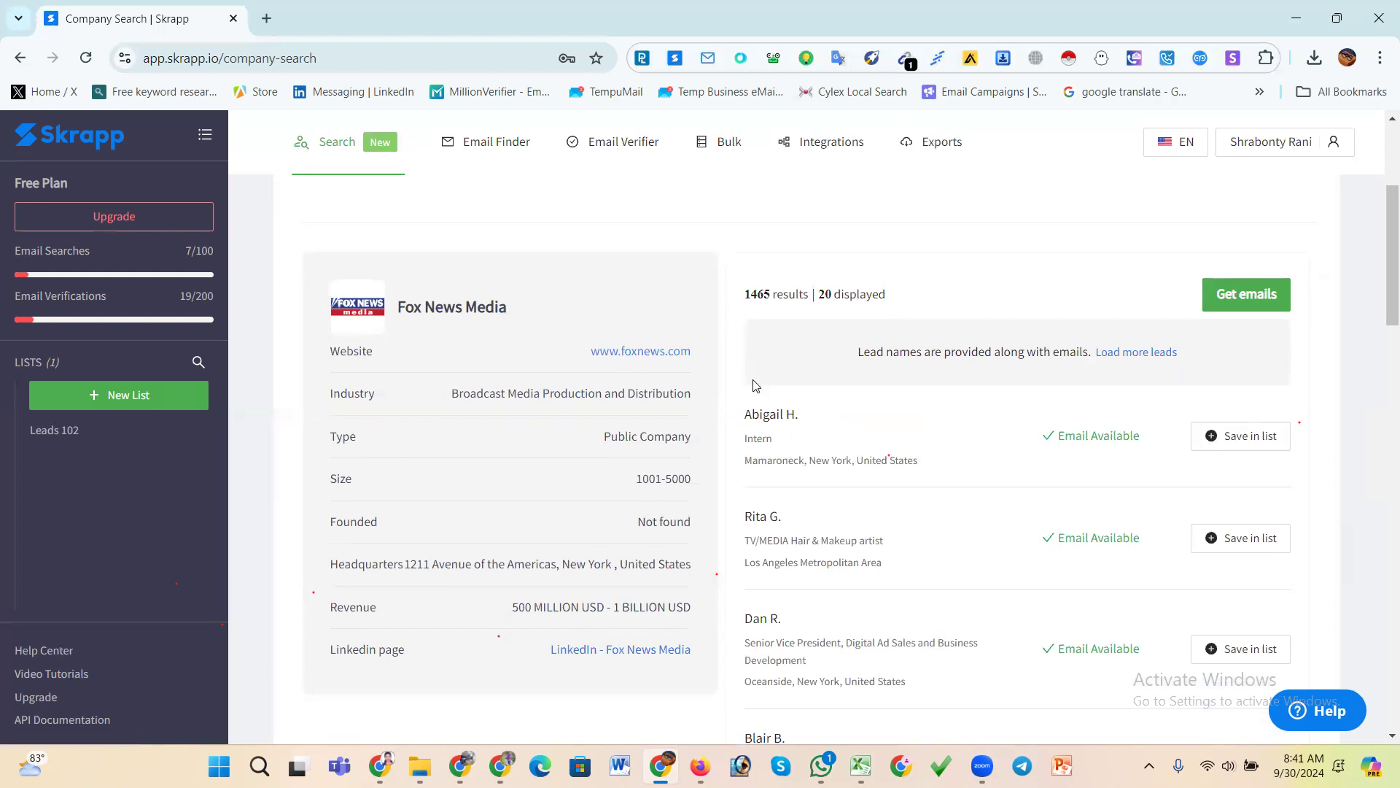
scroll(755, 385, "down", 20)
scroll(755, 385, "up", 20)
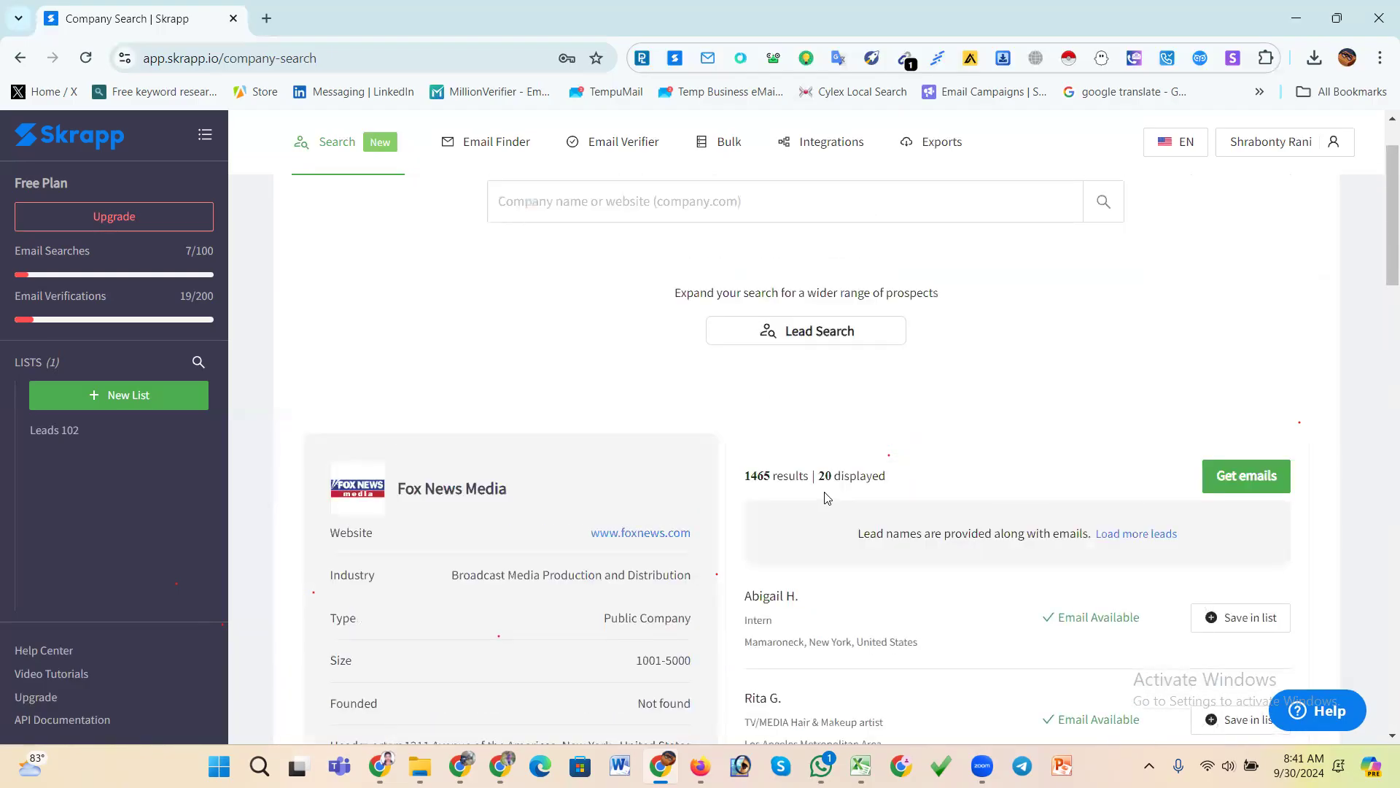
scroll(856, 469, "down", 3)
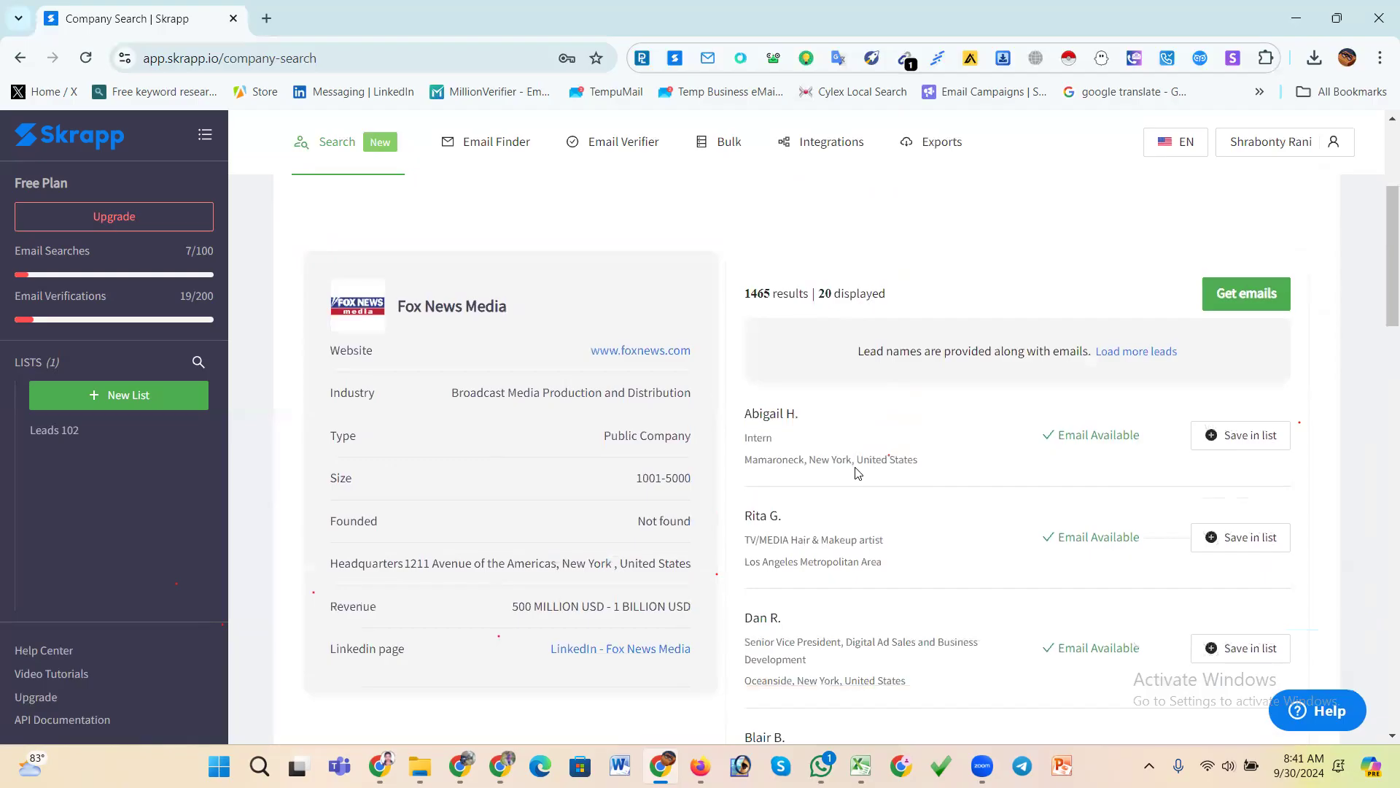
scroll(856, 472, "down", 20)
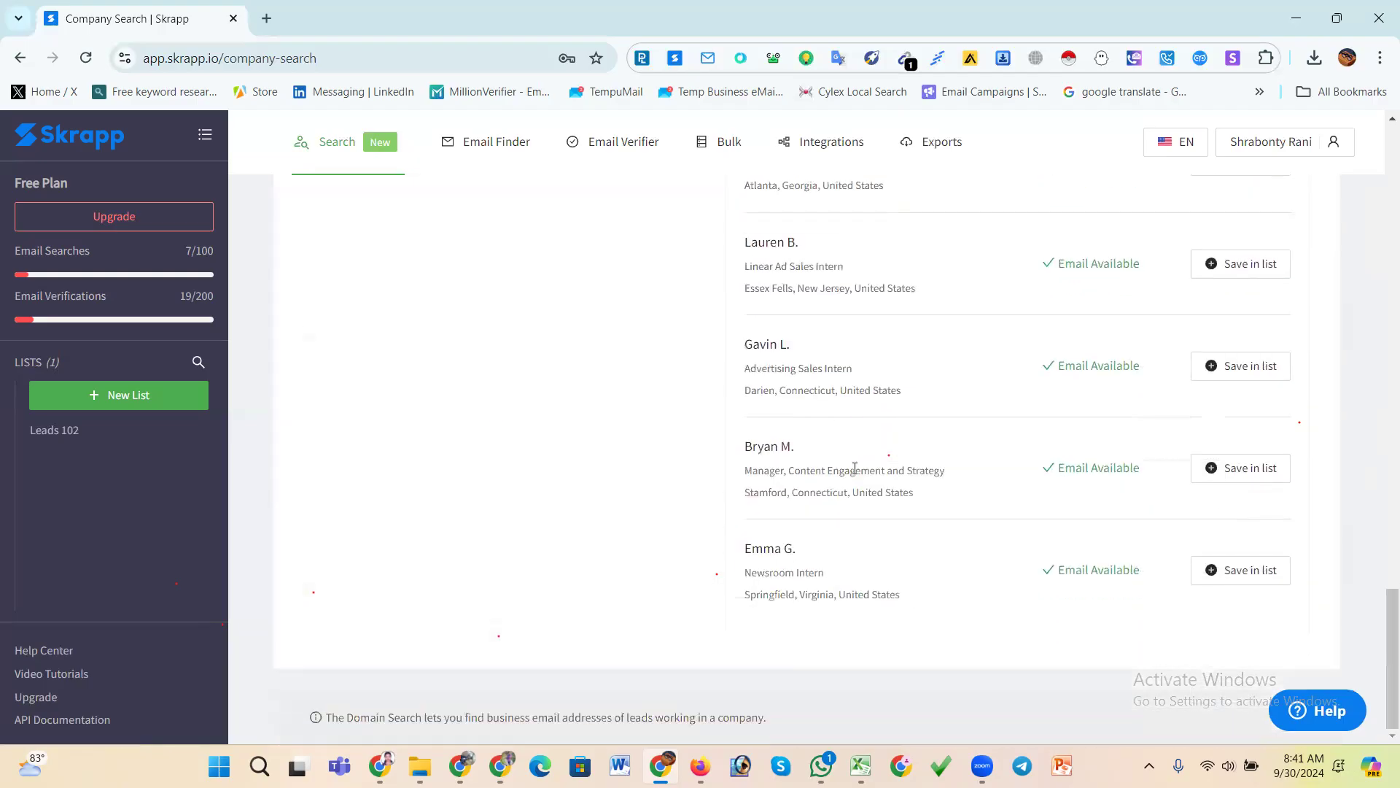
scroll(854, 468, "up", 20)
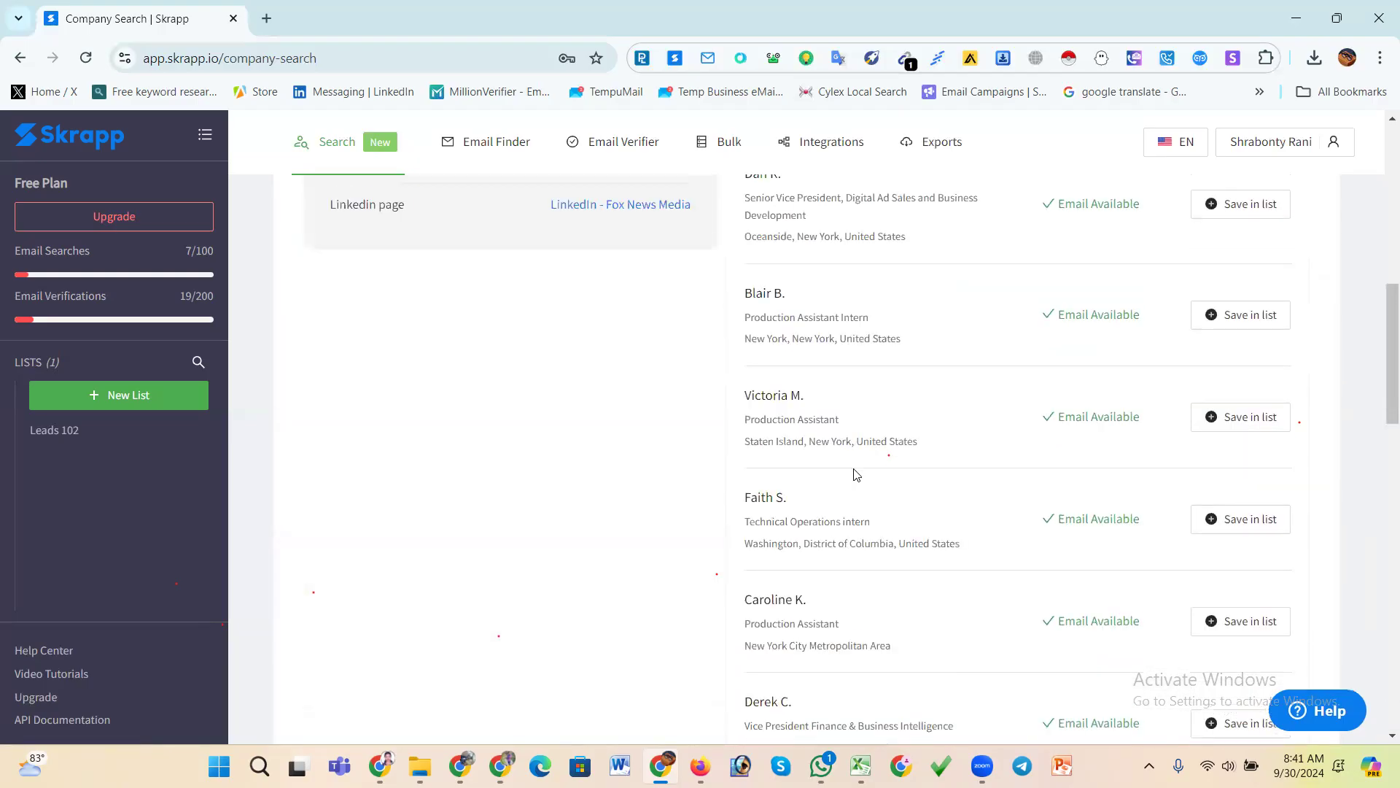
scroll(856, 473, "up", 4)
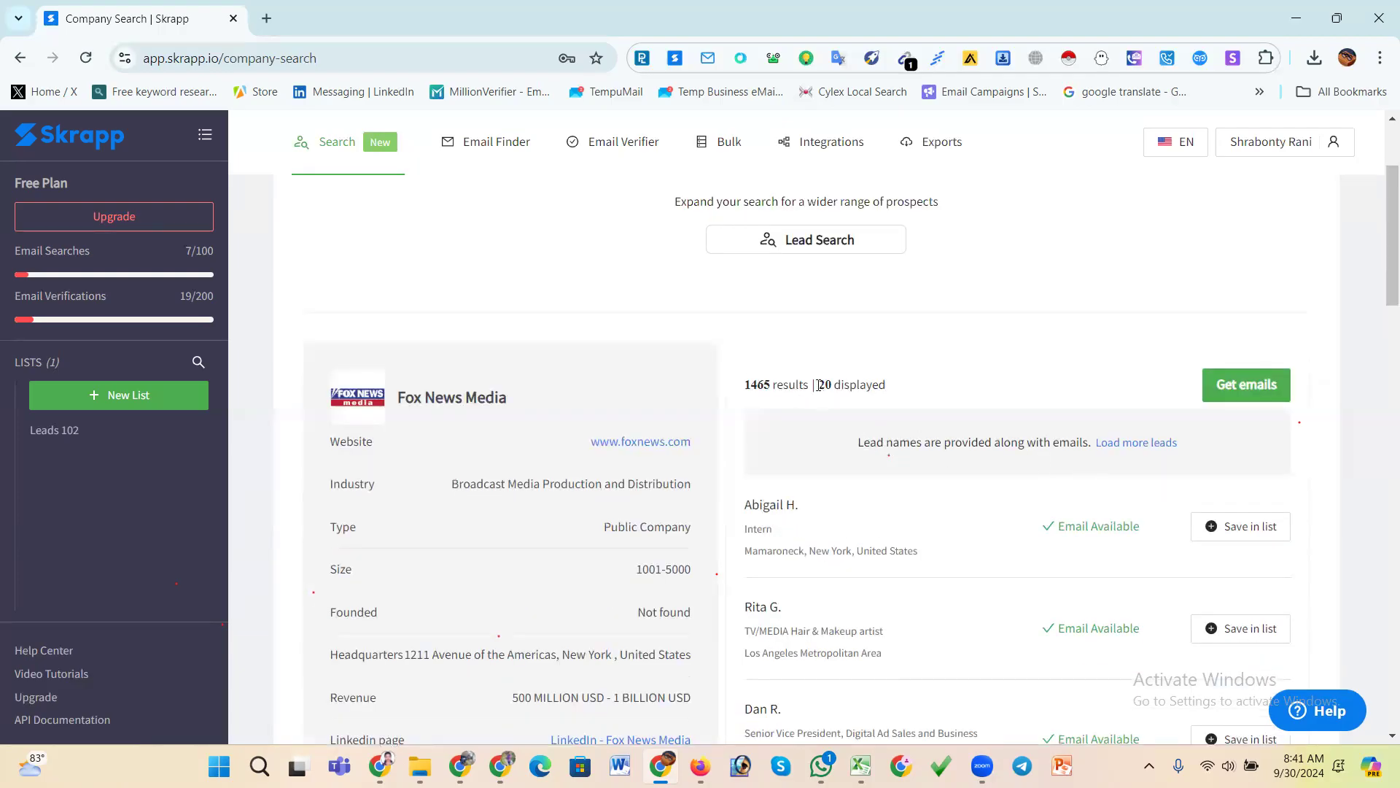
left_click_drag(910, 386, 825, 399)
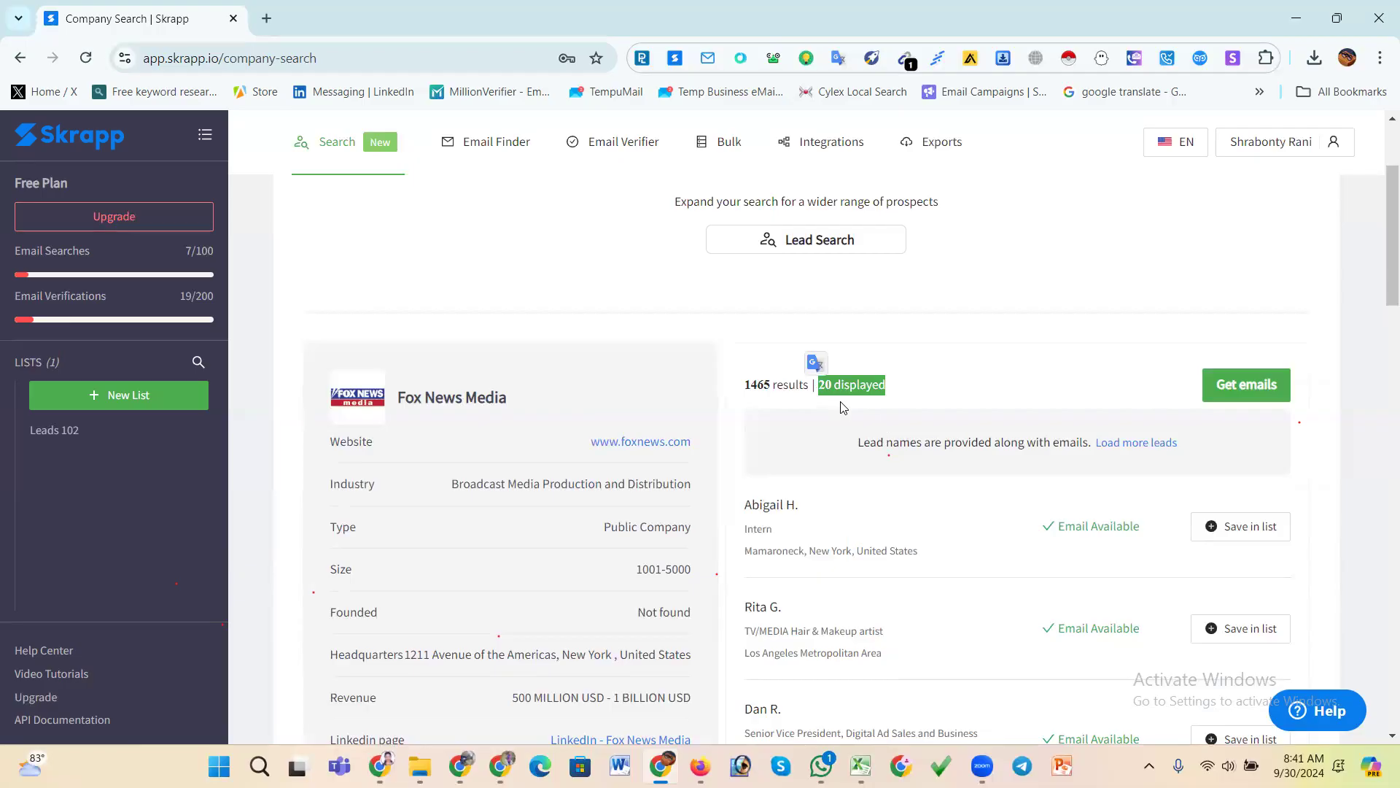
- Load three more batches of Fox News Media leads and look through the extended results
left_click(1139, 442)
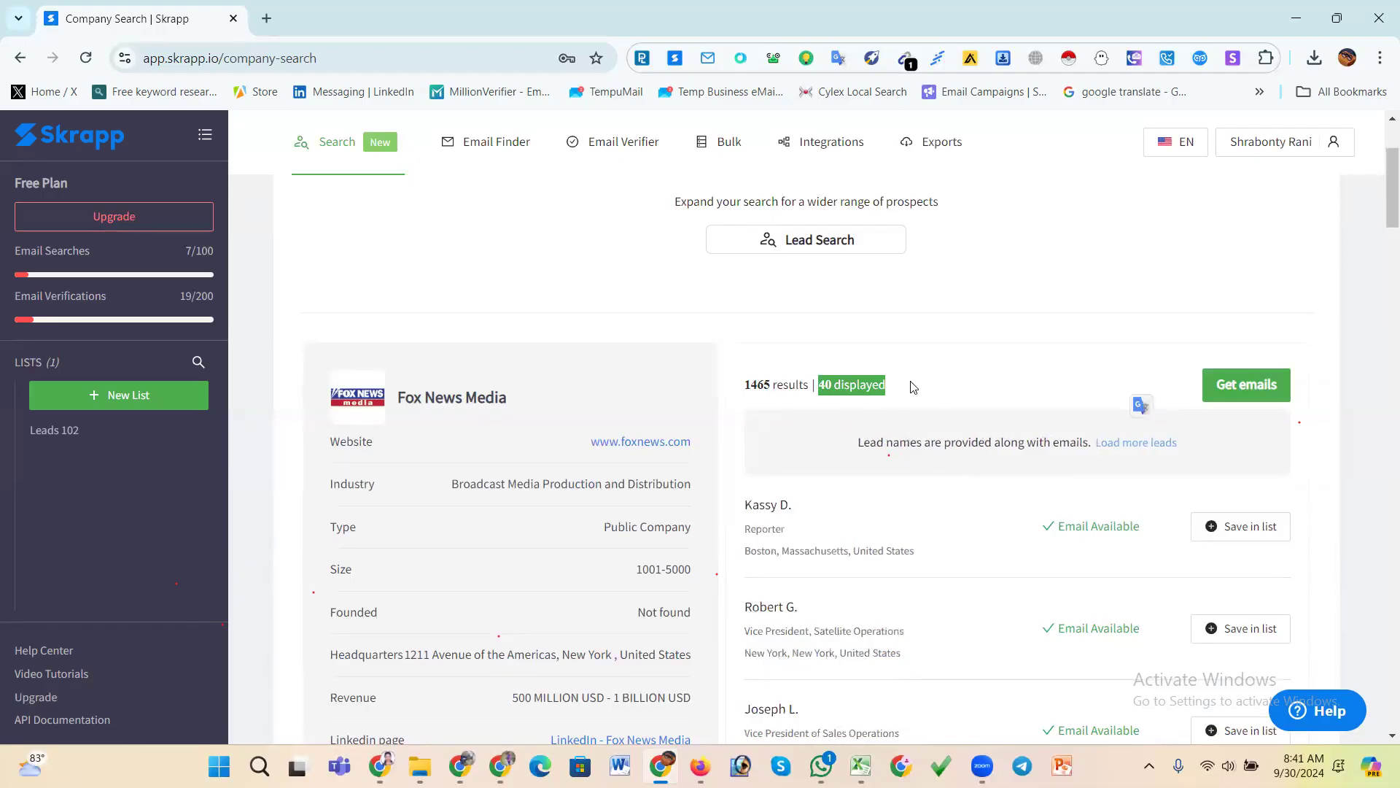
left_click(890, 391)
left_click_drag(893, 392, 821, 388)
scroll(970, 332, "down", 1)
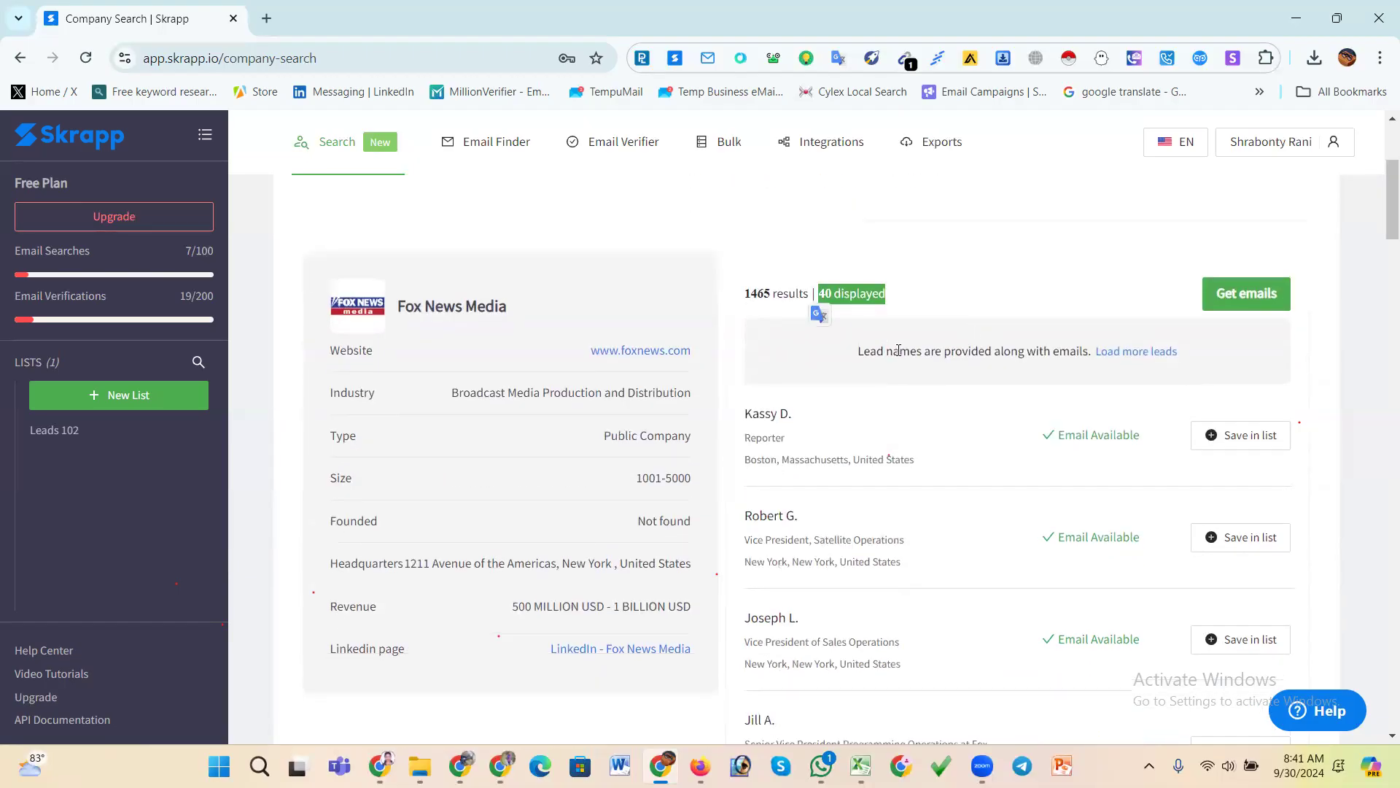
left_click(1136, 353)
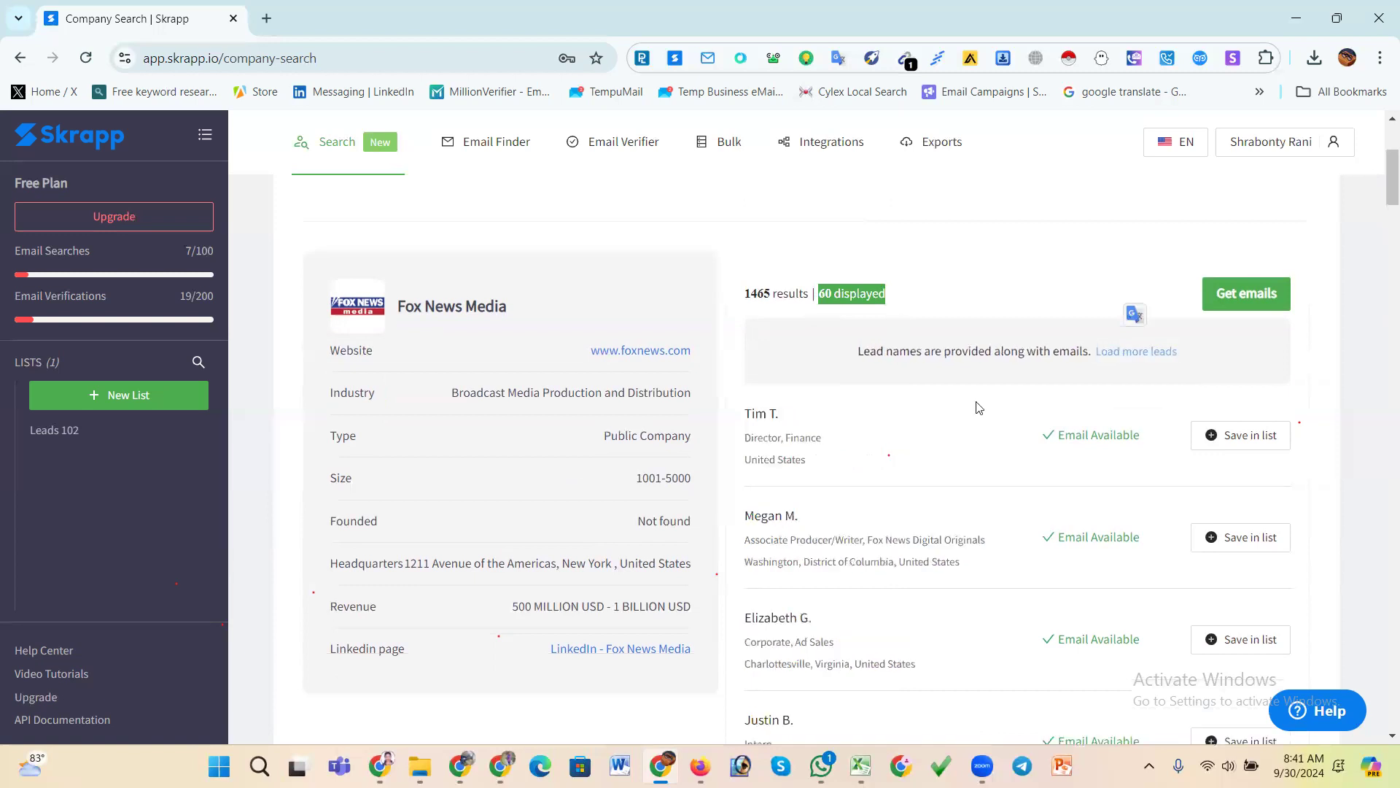
scroll(943, 543, "down", 20)
scroll(945, 544, "down", 20)
scroll(944, 546, "up", 20)
scroll(943, 545, "up", 12)
scroll(1070, 406, "down", 3)
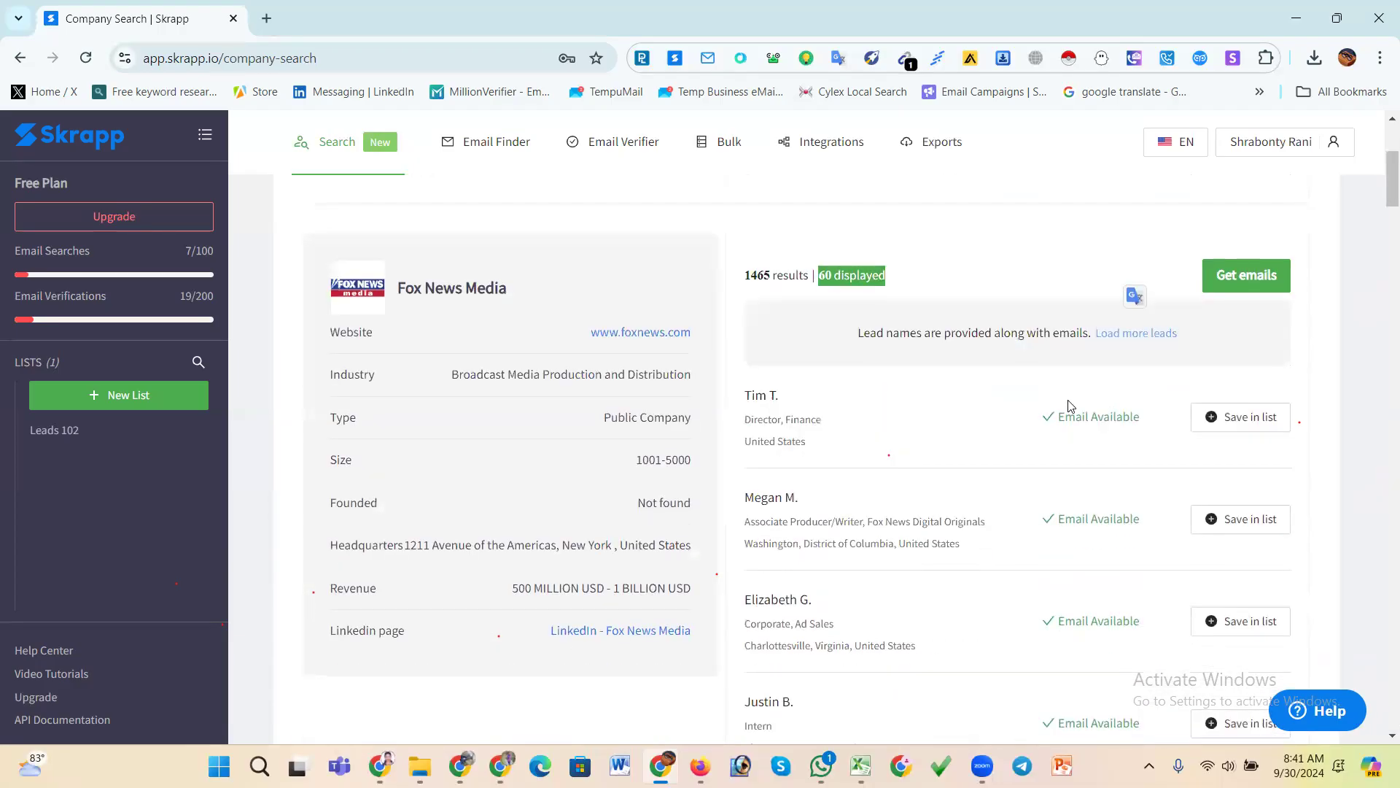
left_click(1120, 337)
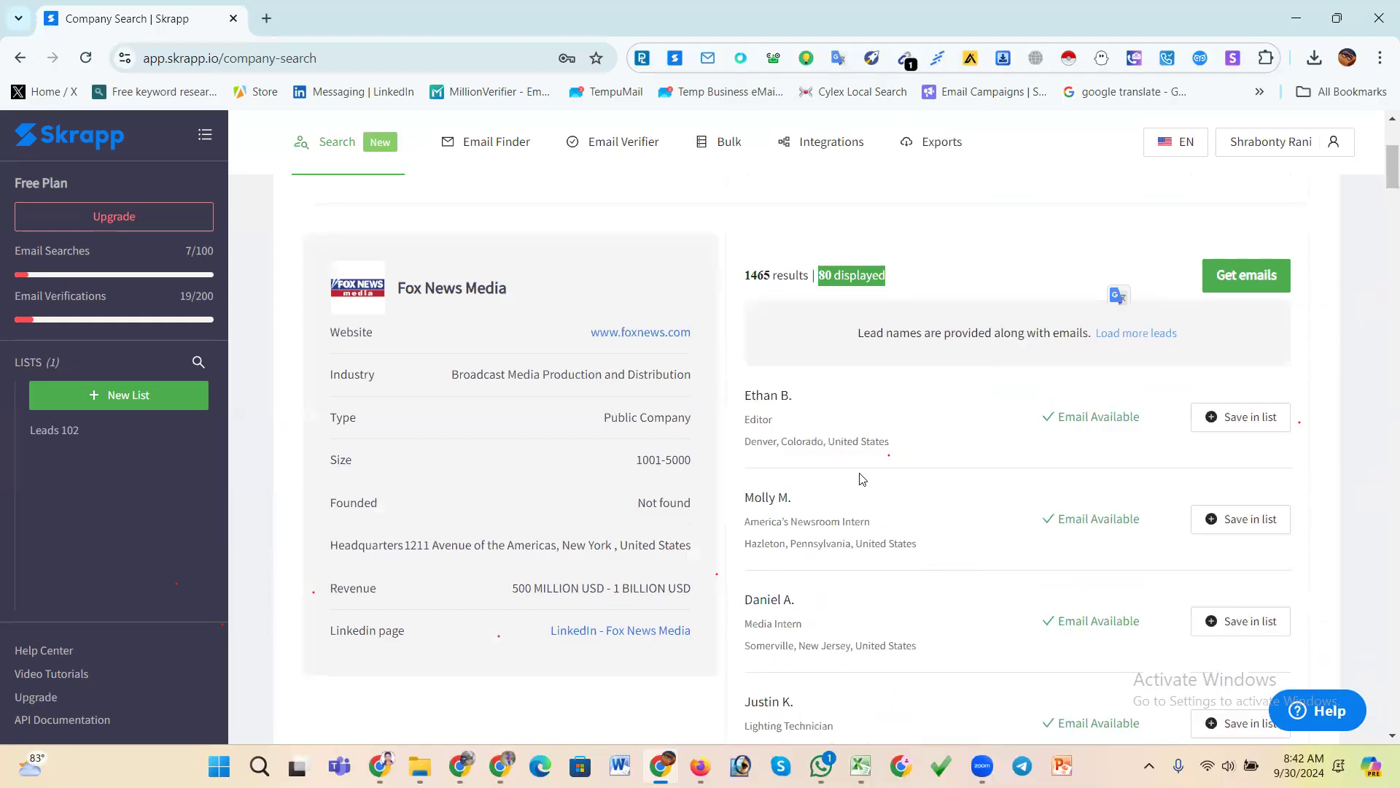
- Launch an email lookup for a maximum of 15 Fox News Media leads into the Leads 102 list and open that list
left_click(1242, 276)
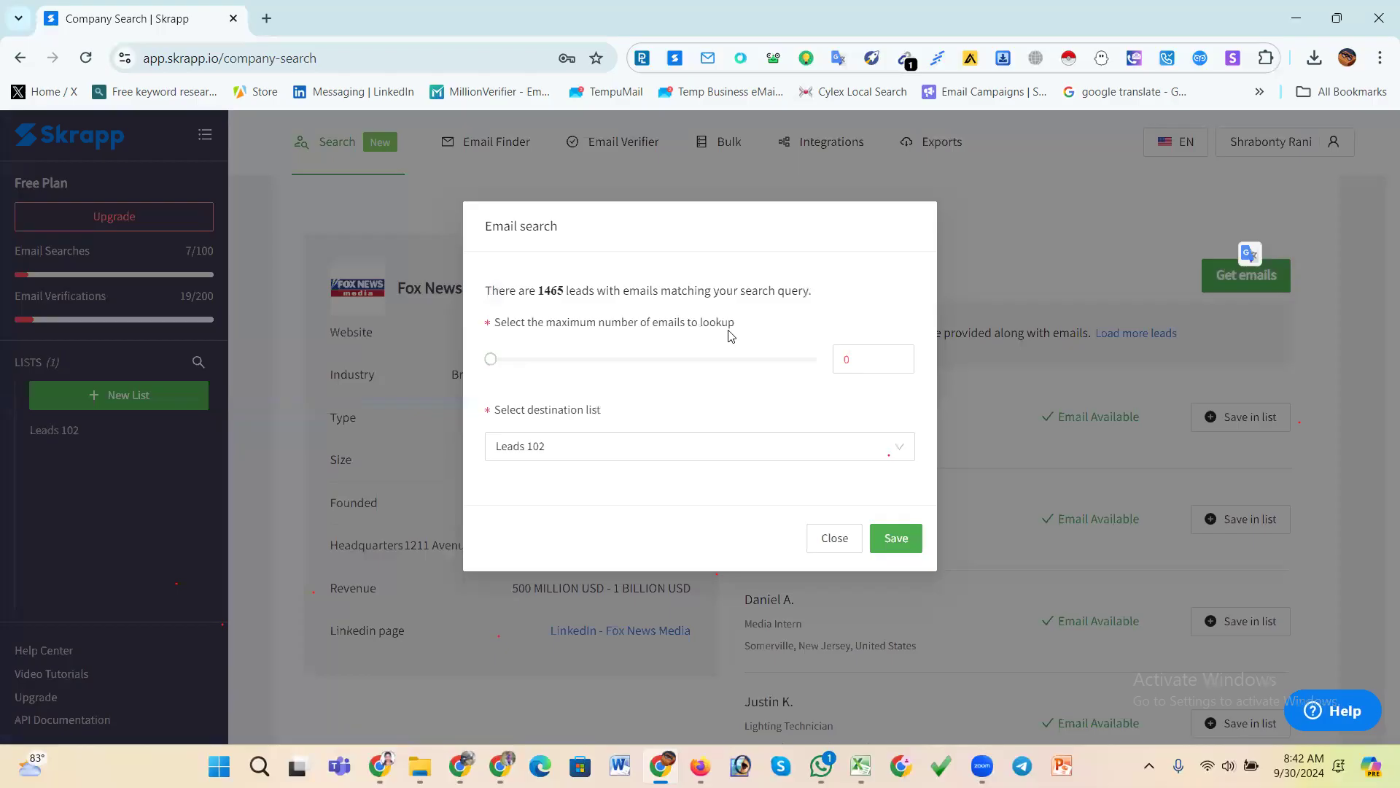
left_click_drag(864, 360, 842, 358)
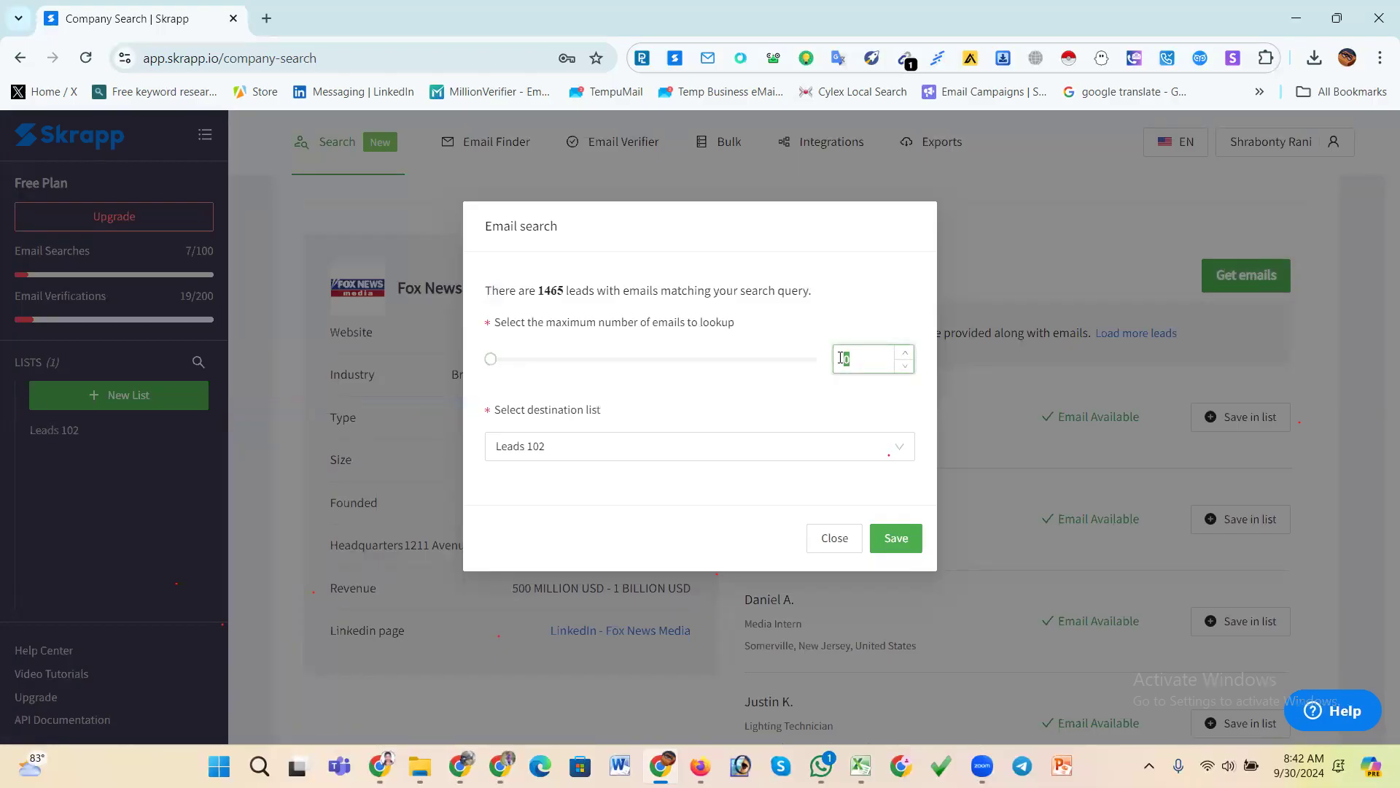
type("15")
left_click(898, 542)
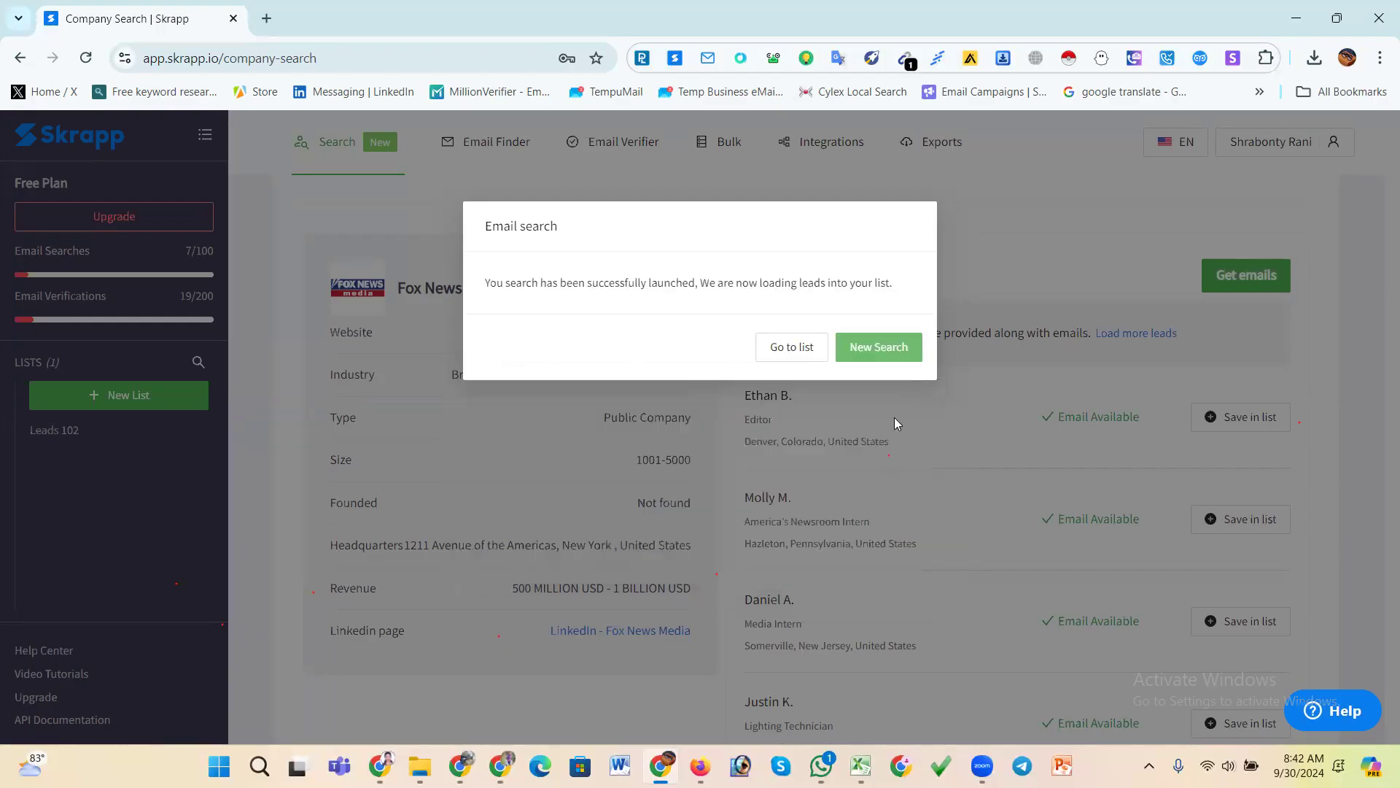
left_click(801, 353)
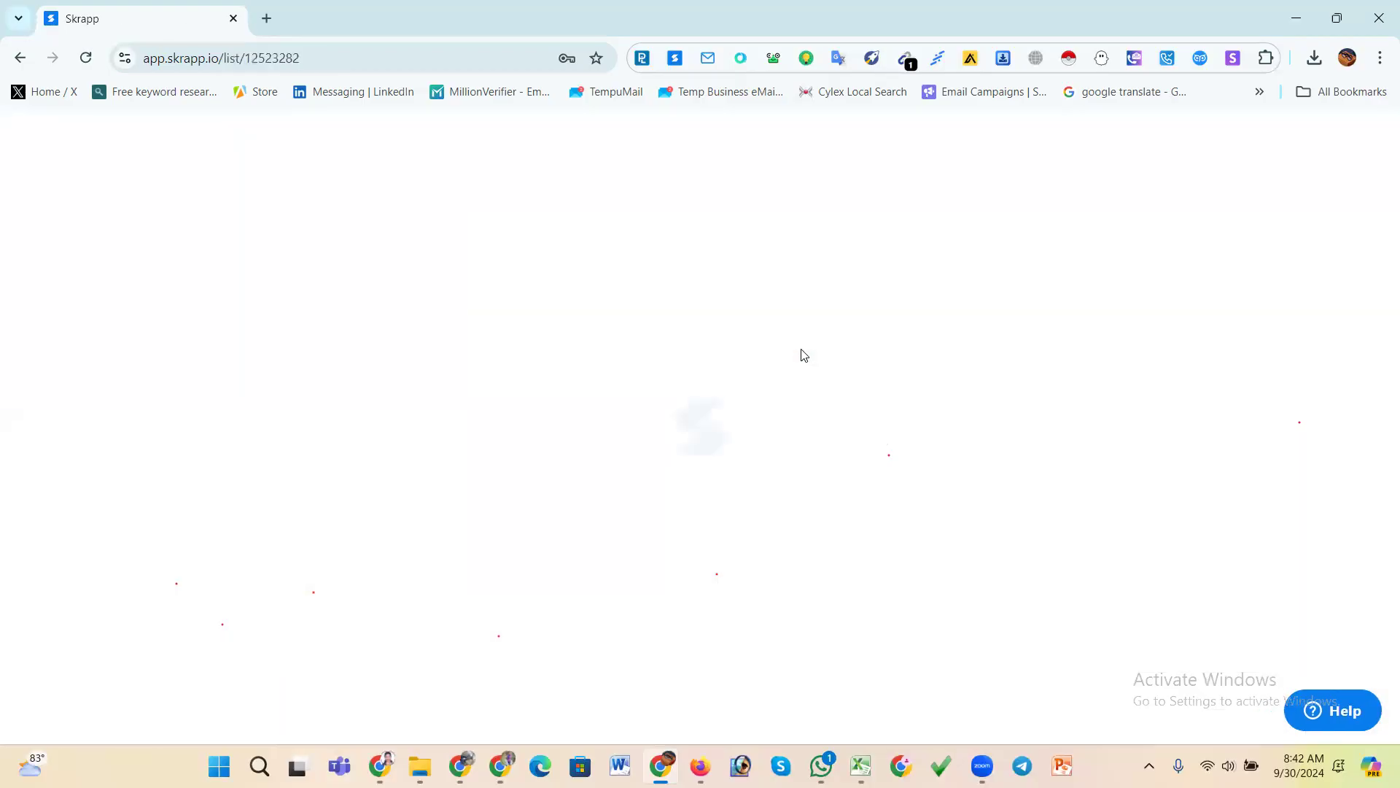
- Expand the first lead, the Ad Sales Intern at Fox News Media, review the lead and company details, and collapse it
left_click(707, 421)
scroll(766, 469, "down", 5)
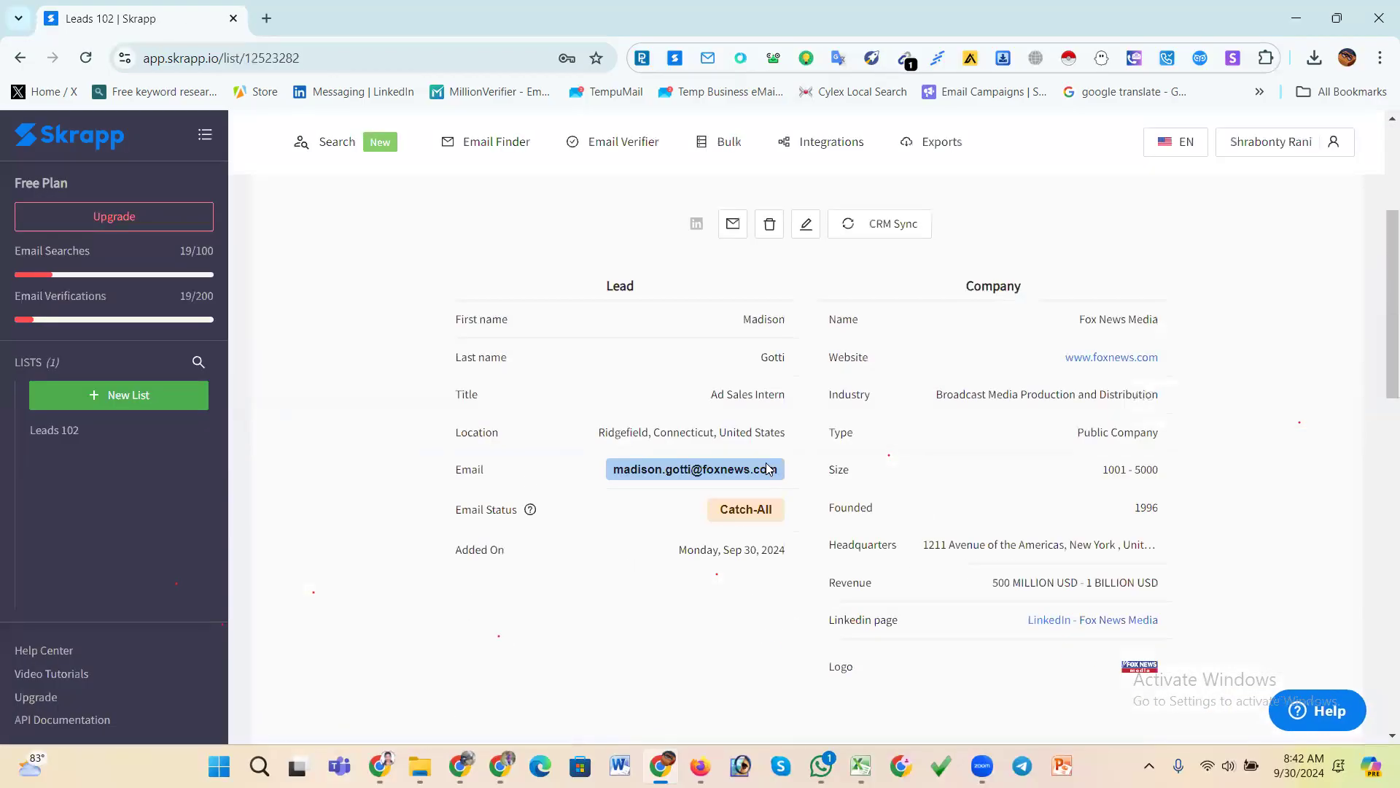
scroll(769, 461, "down", 10)
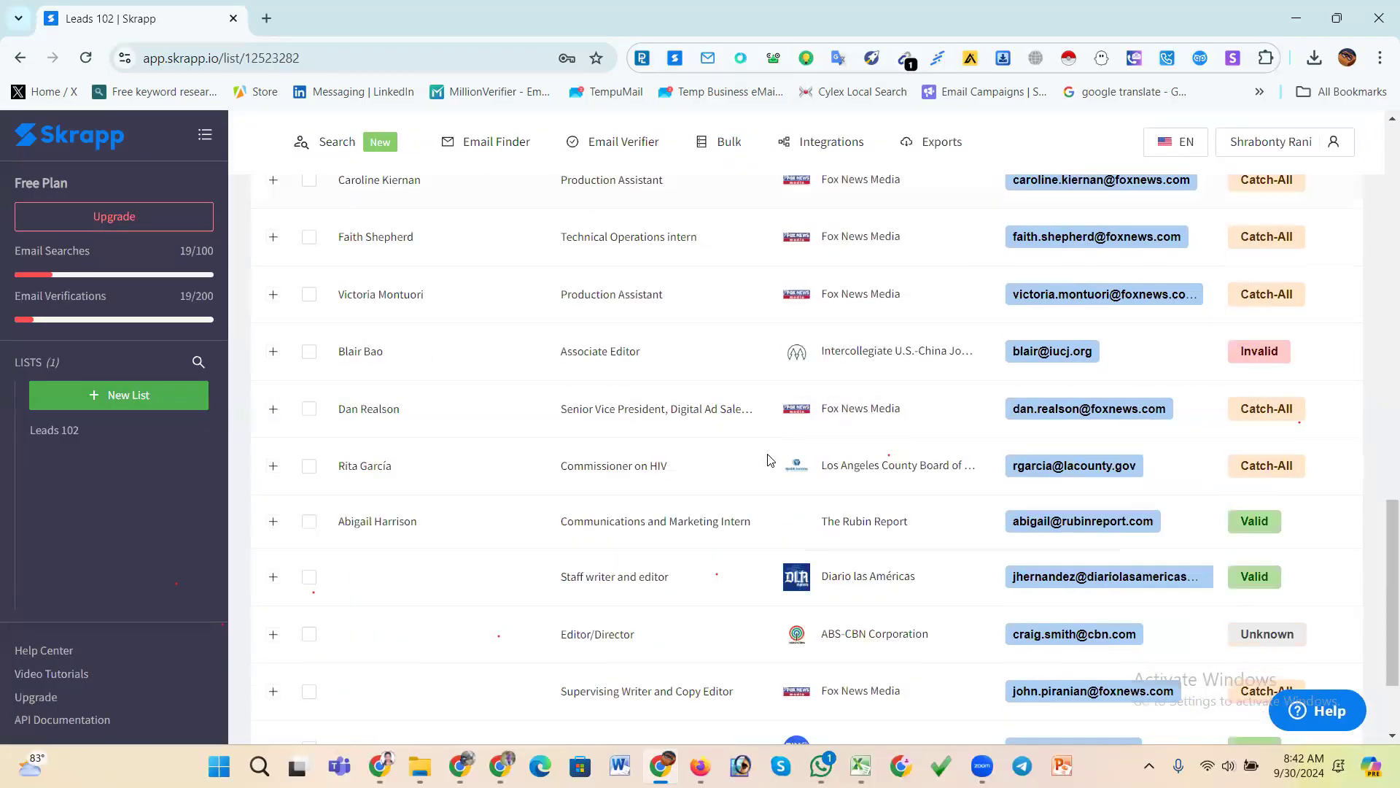
scroll(769, 460, "up", 6)
scroll(769, 461, "up", 5)
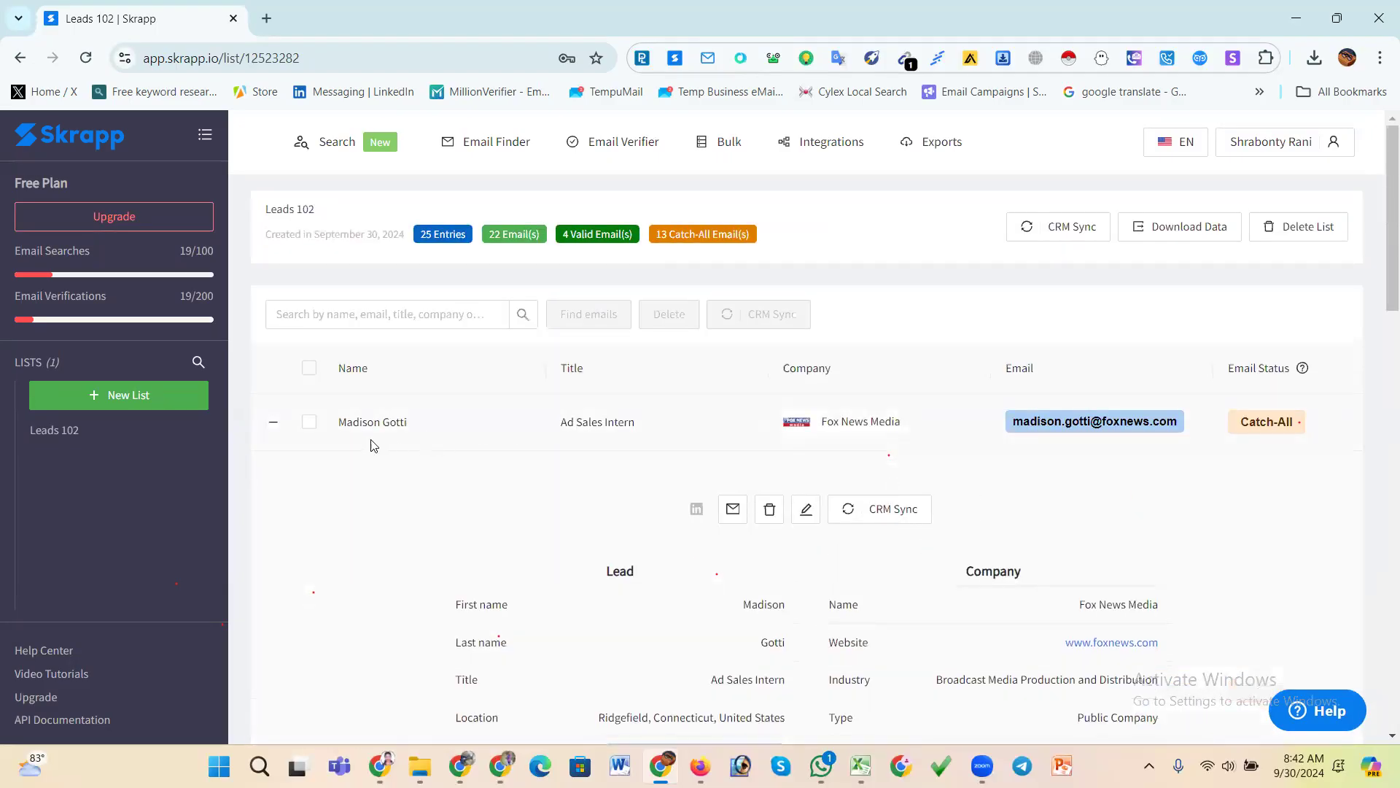
left_click(273, 421)
- Review the titles, companies, emails and email statuses of the leads in the Leads 102 list
scroll(670, 480, "down", 8)
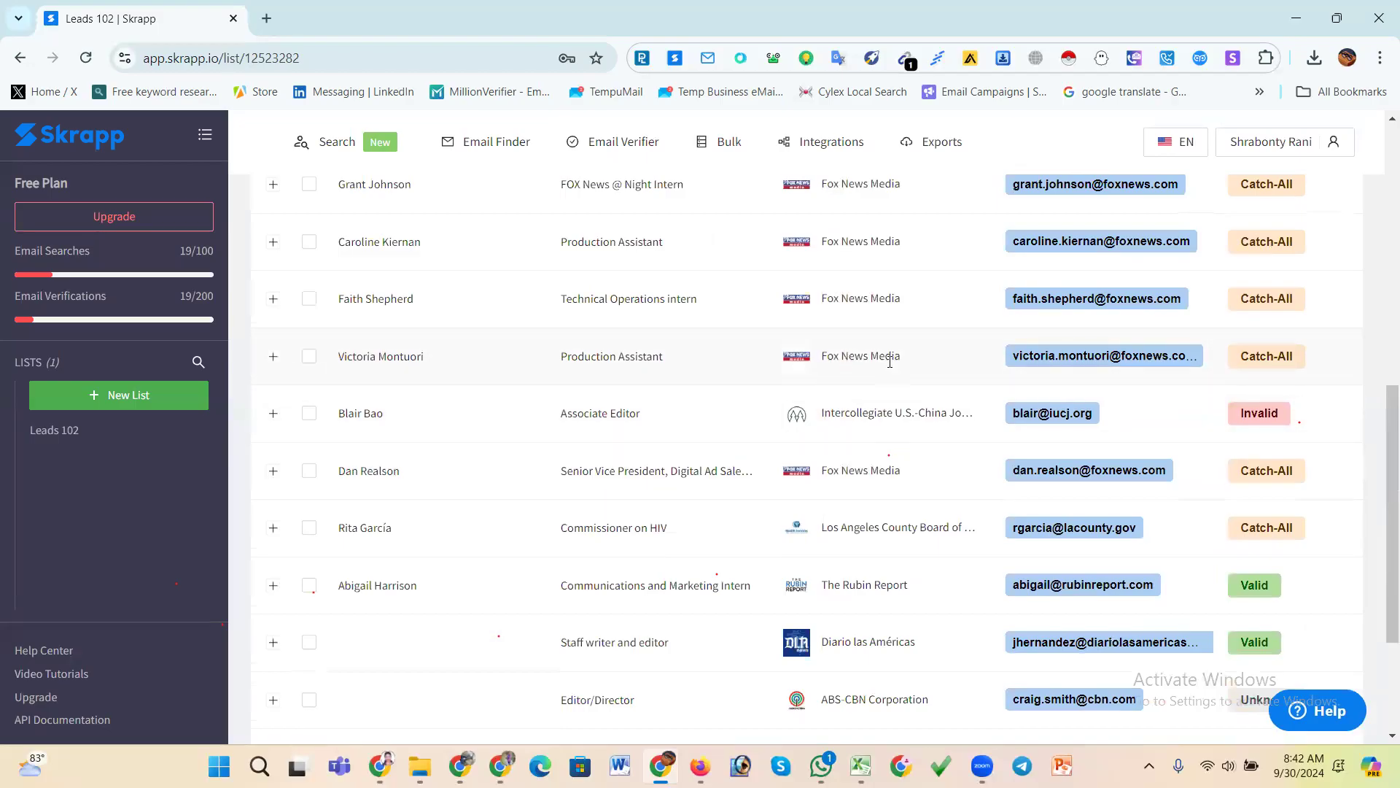
scroll(835, 436, "up", 5)
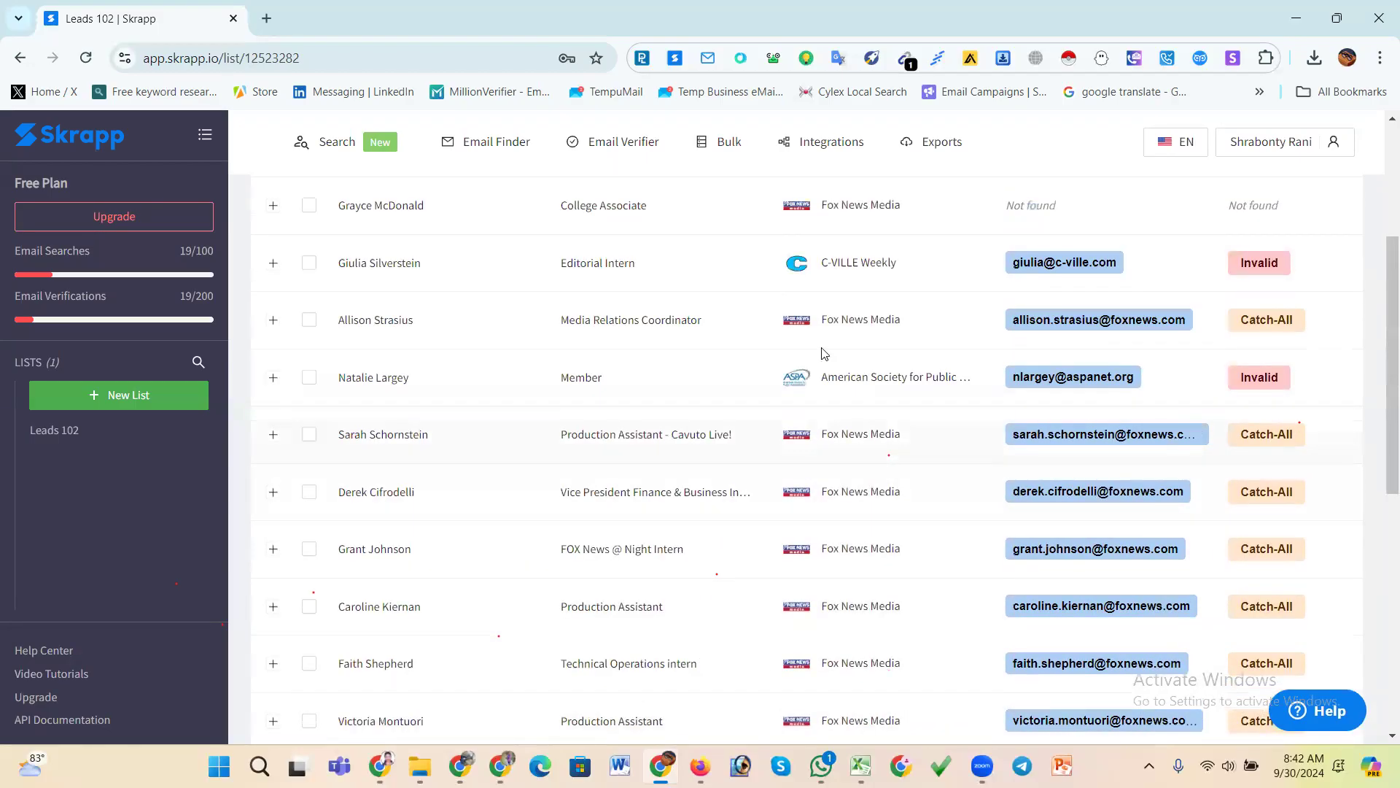
scroll(759, 396, "down", 6)
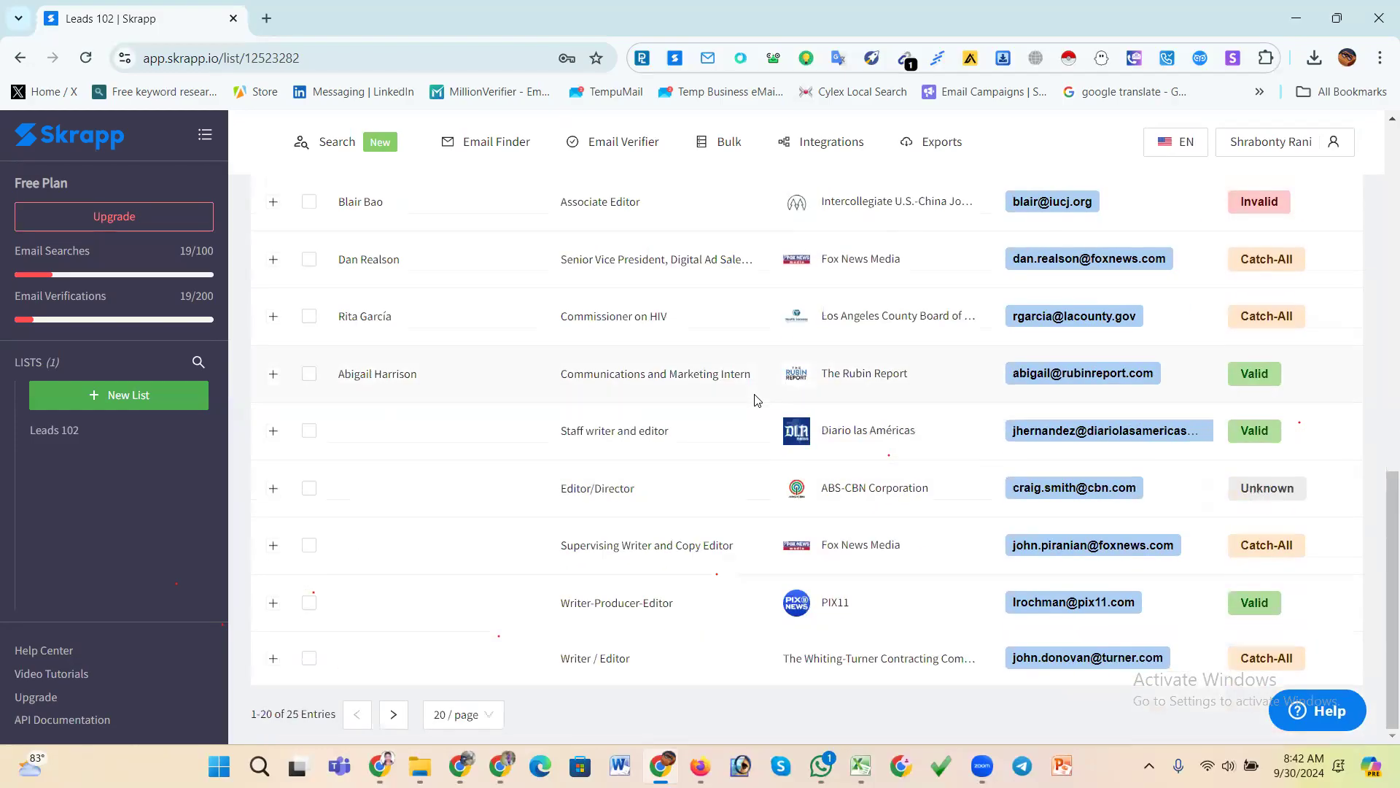
scroll(784, 514, "up", 7)
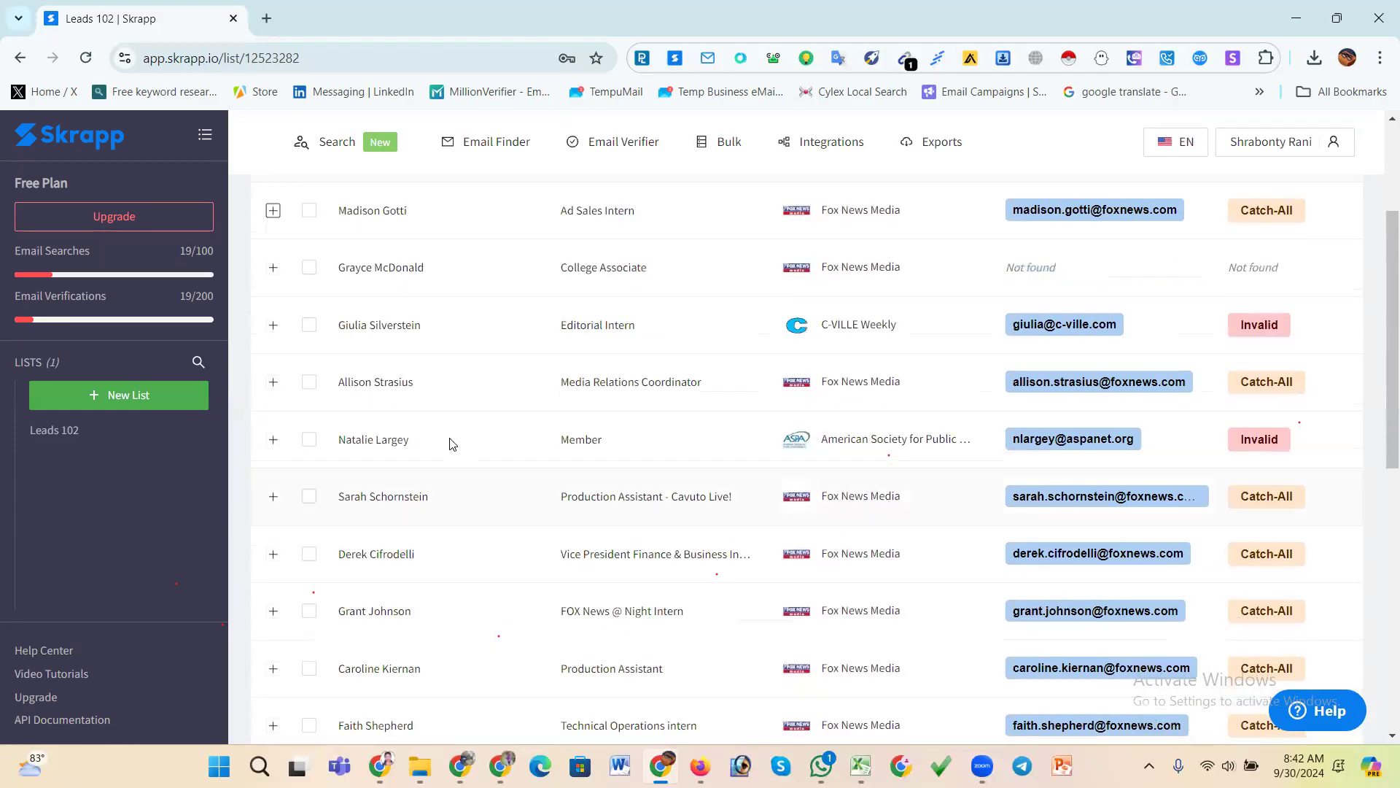
scroll(825, 452, "up", 3)
scroll(627, 475, "down", 3)
- Expand the details of the C-VILLE Weekly Editorial Intern and mark that lead as selected
left_click(274, 325)
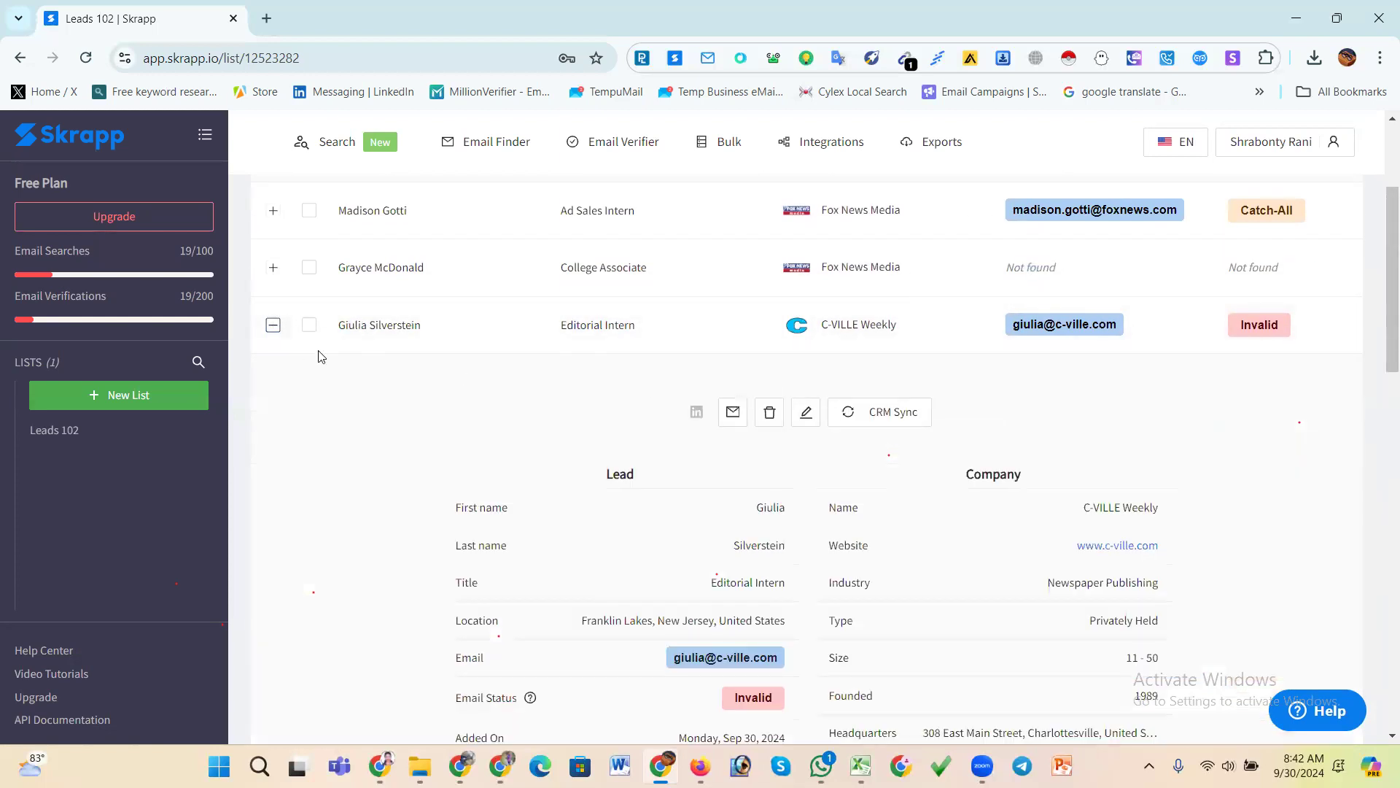
left_click(309, 324)
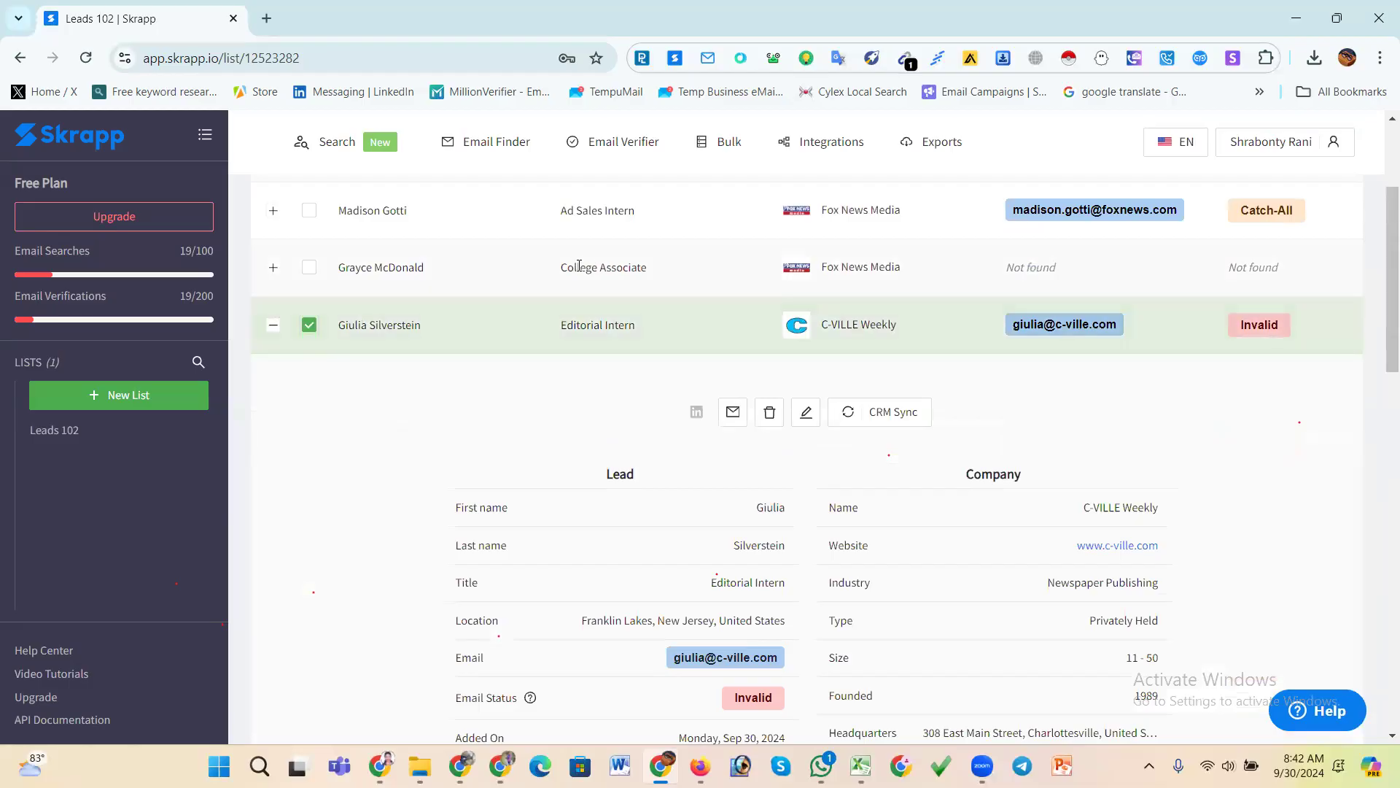
scroll(861, 427, "up", 3)
scroll(680, 396, "down", 3)
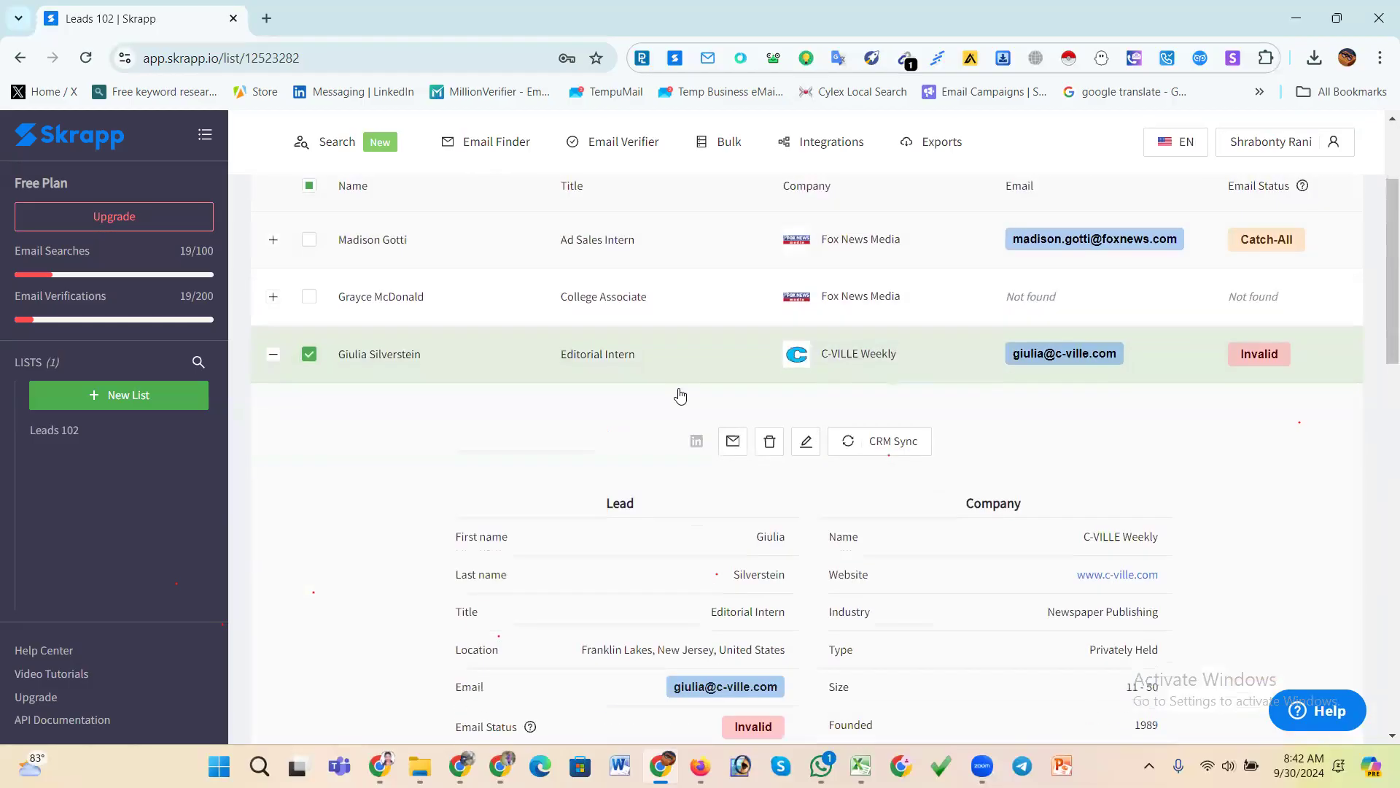
scroll(541, 395, "up", 1)
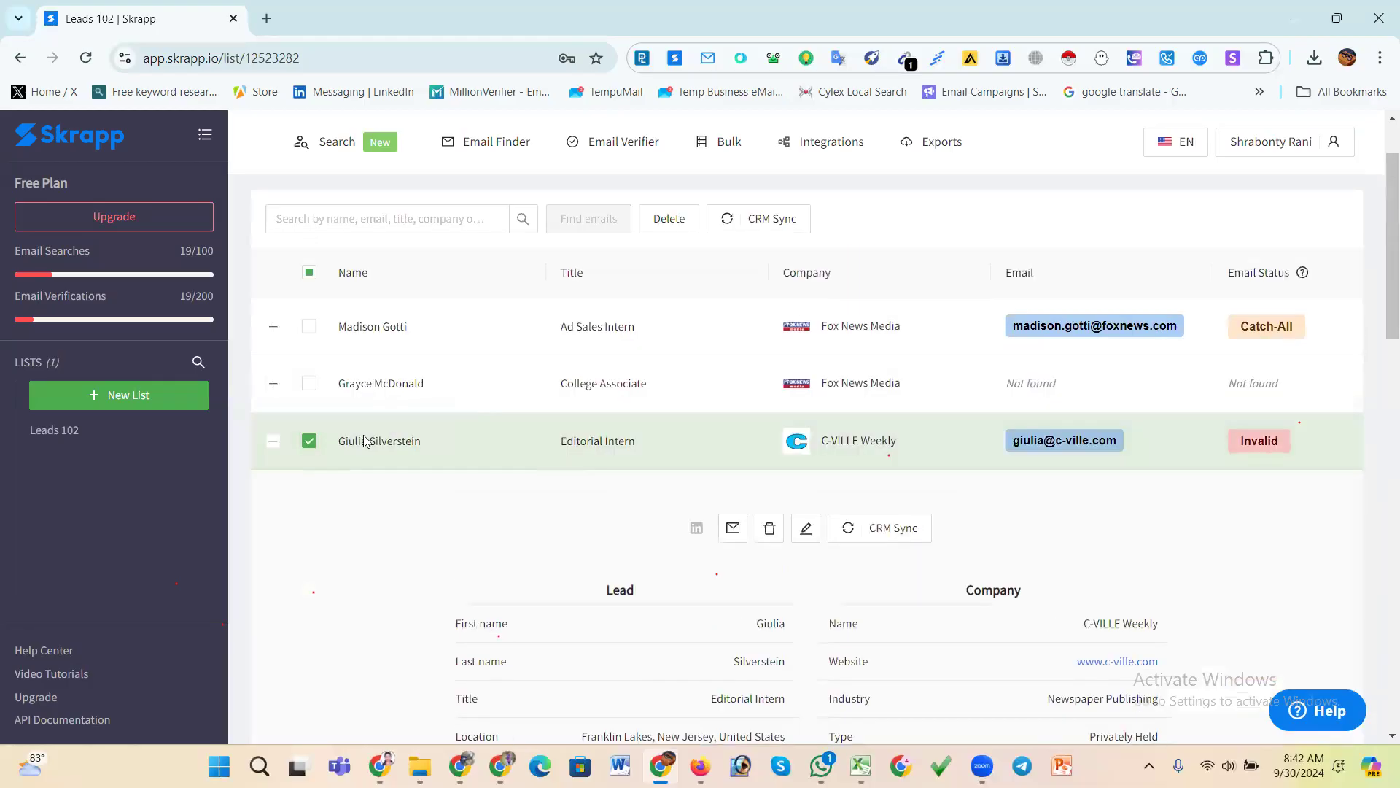
- Select the first two Fox News Media leads instead of the C-VILLE Weekly lead and collapse that lead's details
left_click(309, 446)
left_click(309, 332)
left_click(310, 388)
scroll(277, 372, "down", 4)
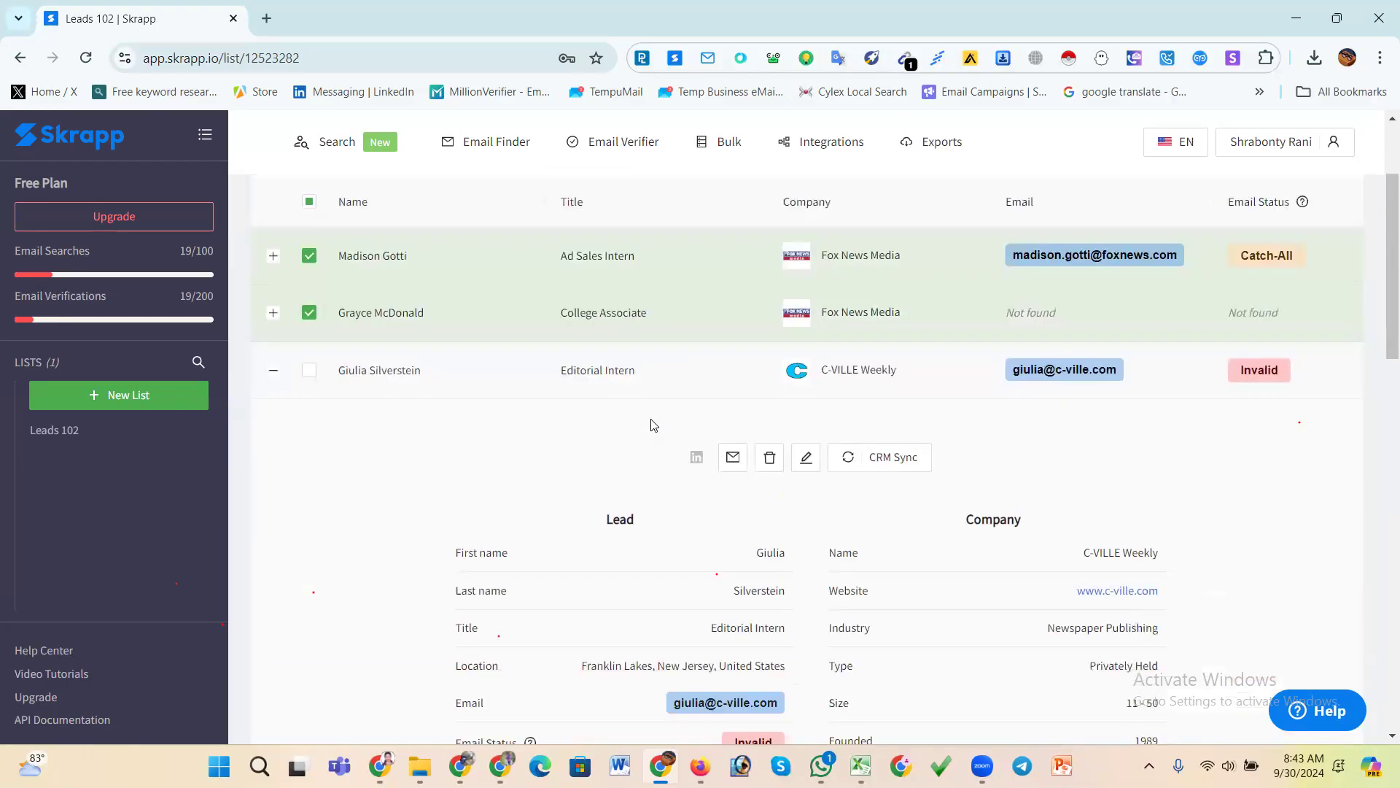
scroll(266, 363, "up", 3)
left_click(272, 355)
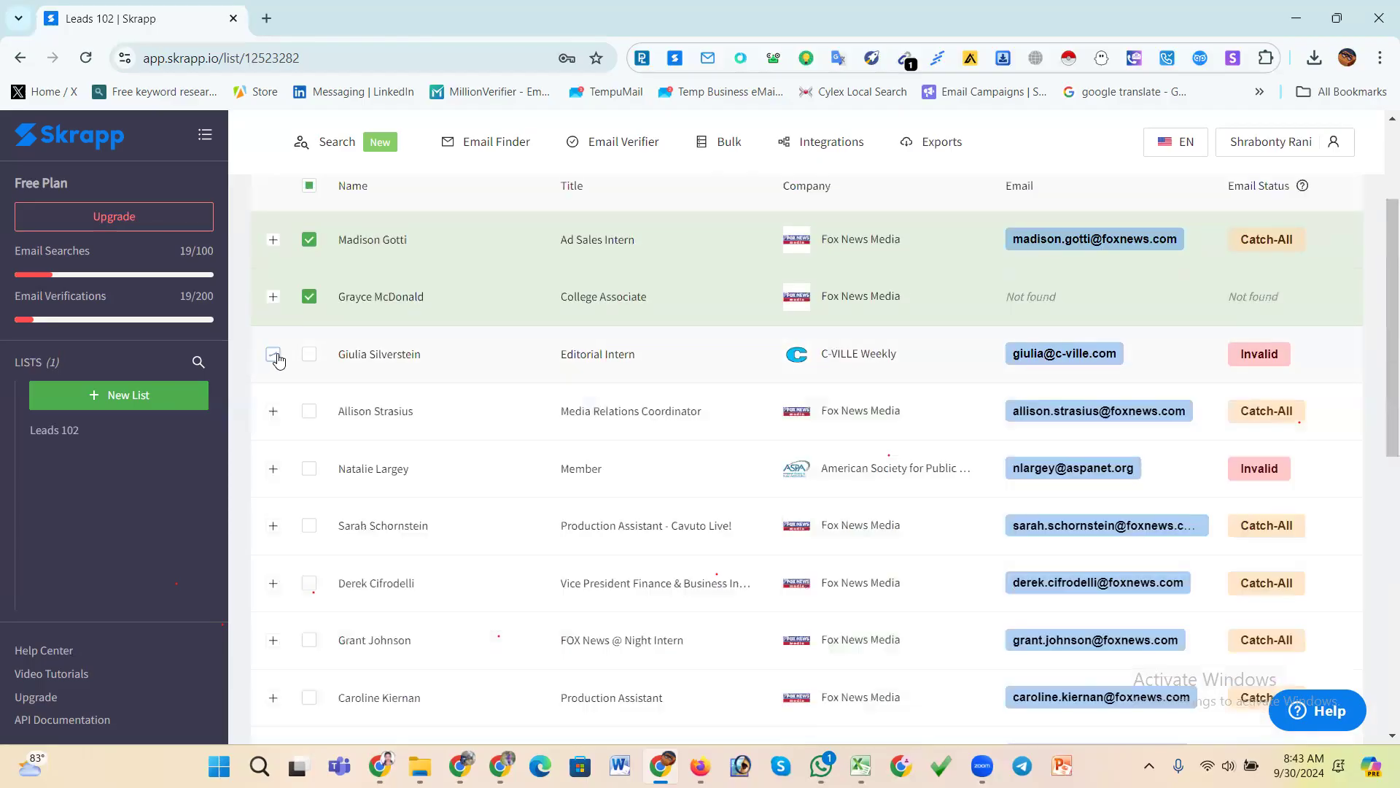
- Also select the Fox News Media Media Relations Coordinator, Cavuto Live! Production Assistant, Vice President Finance and FOX News @ Night Intern leads
scroll(299, 326, "down", 1)
left_click(309, 321)
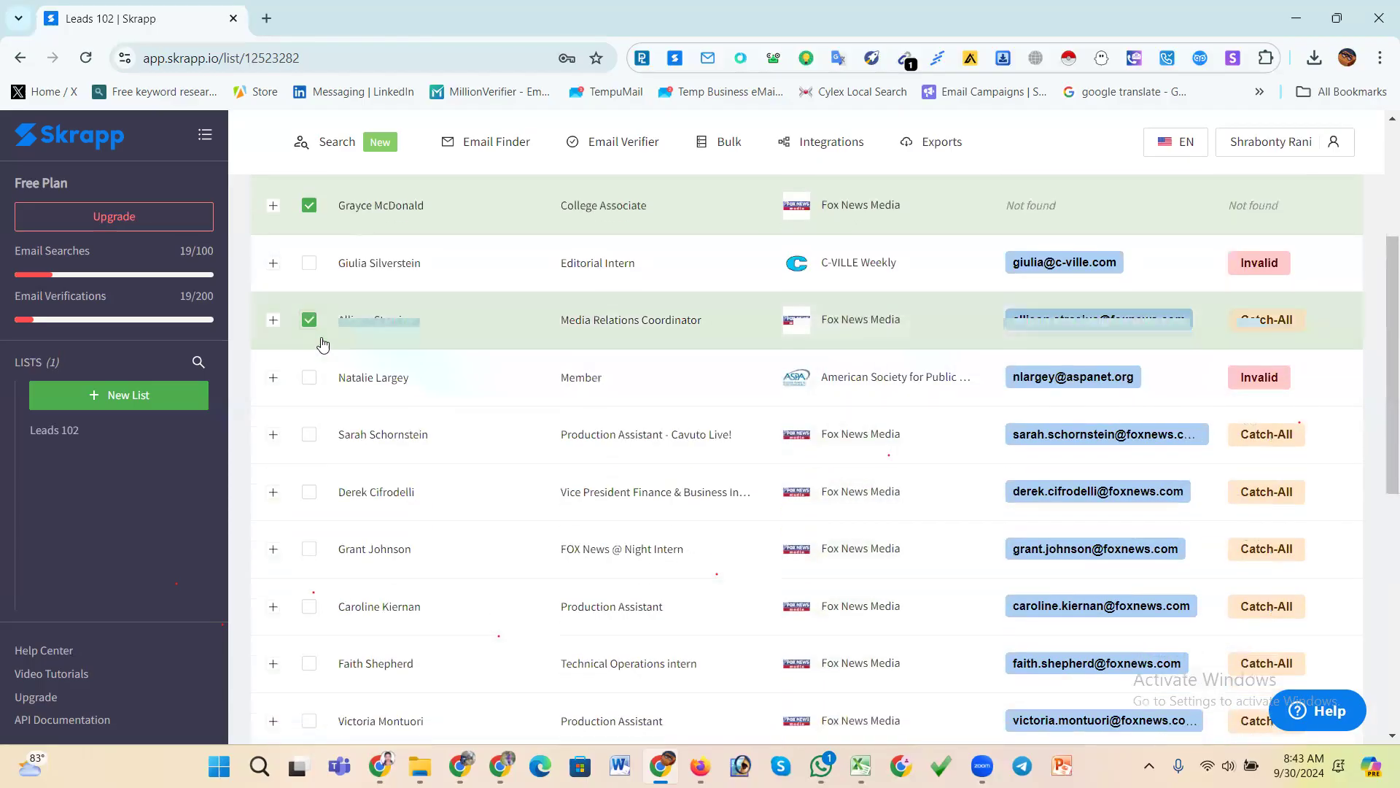
left_click(309, 435)
left_click(309, 492)
left_click(309, 548)
- Add the remaining Fox News Media leads on the page to the selection, from the next Production Assistant to the Supervising Writer and Copy Editor
scroll(482, 515, "down", 2)
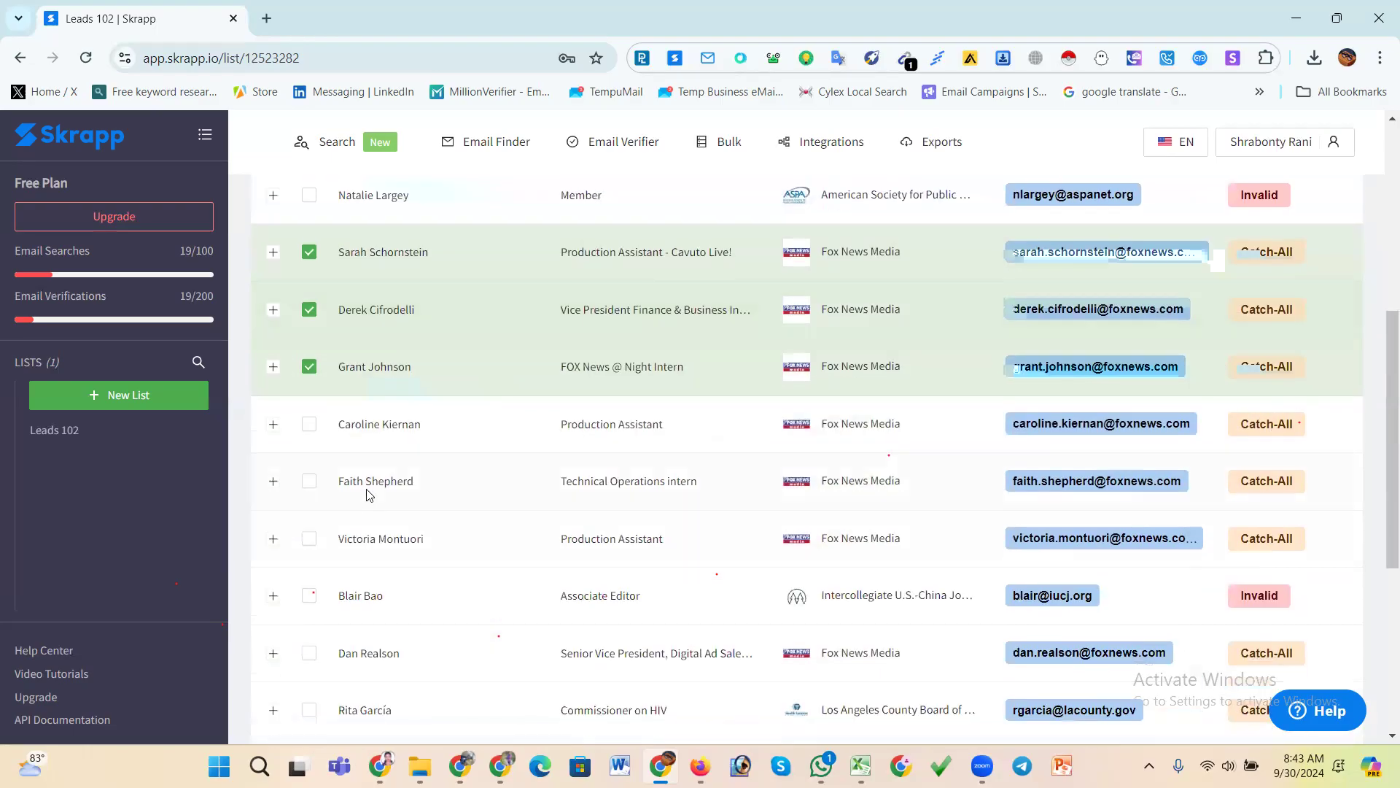
left_click(309, 424)
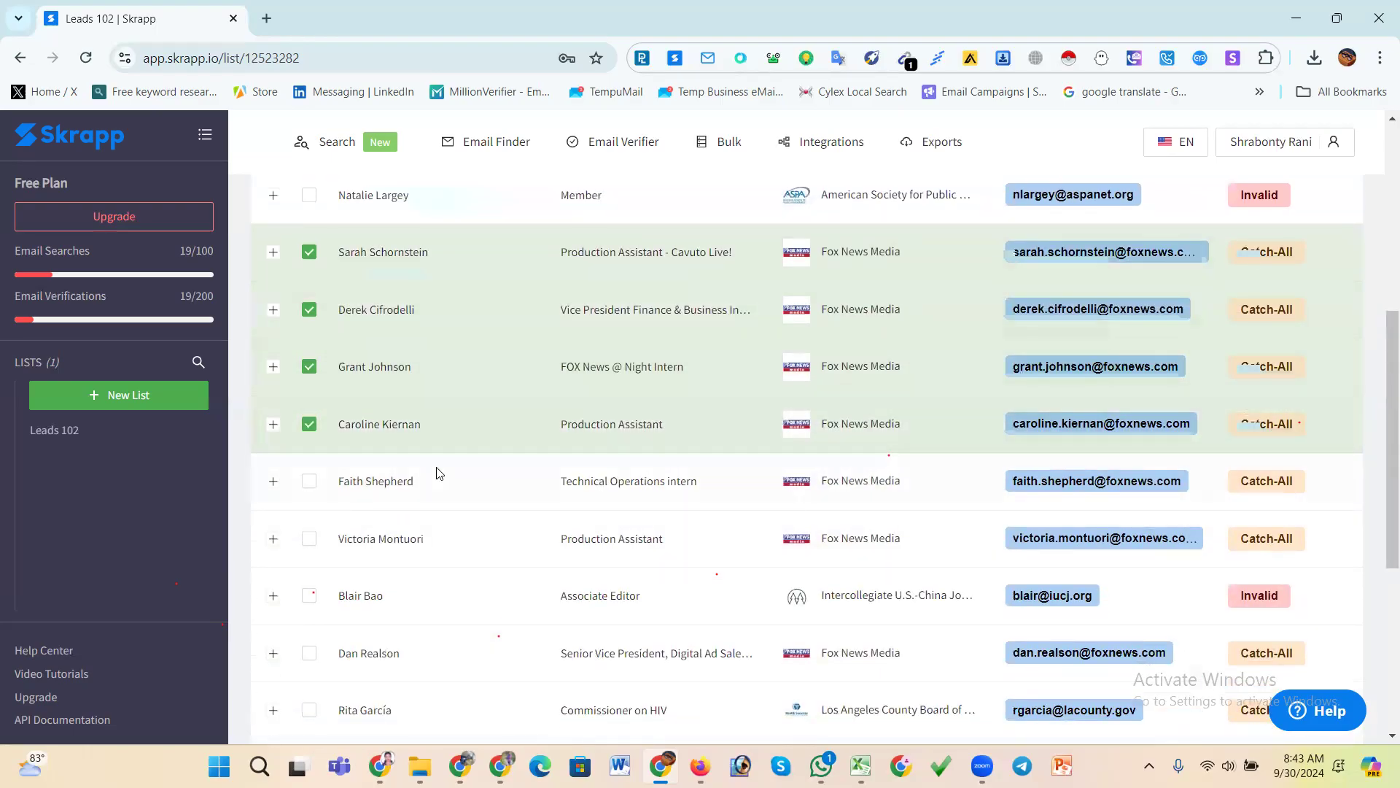
left_click(309, 482)
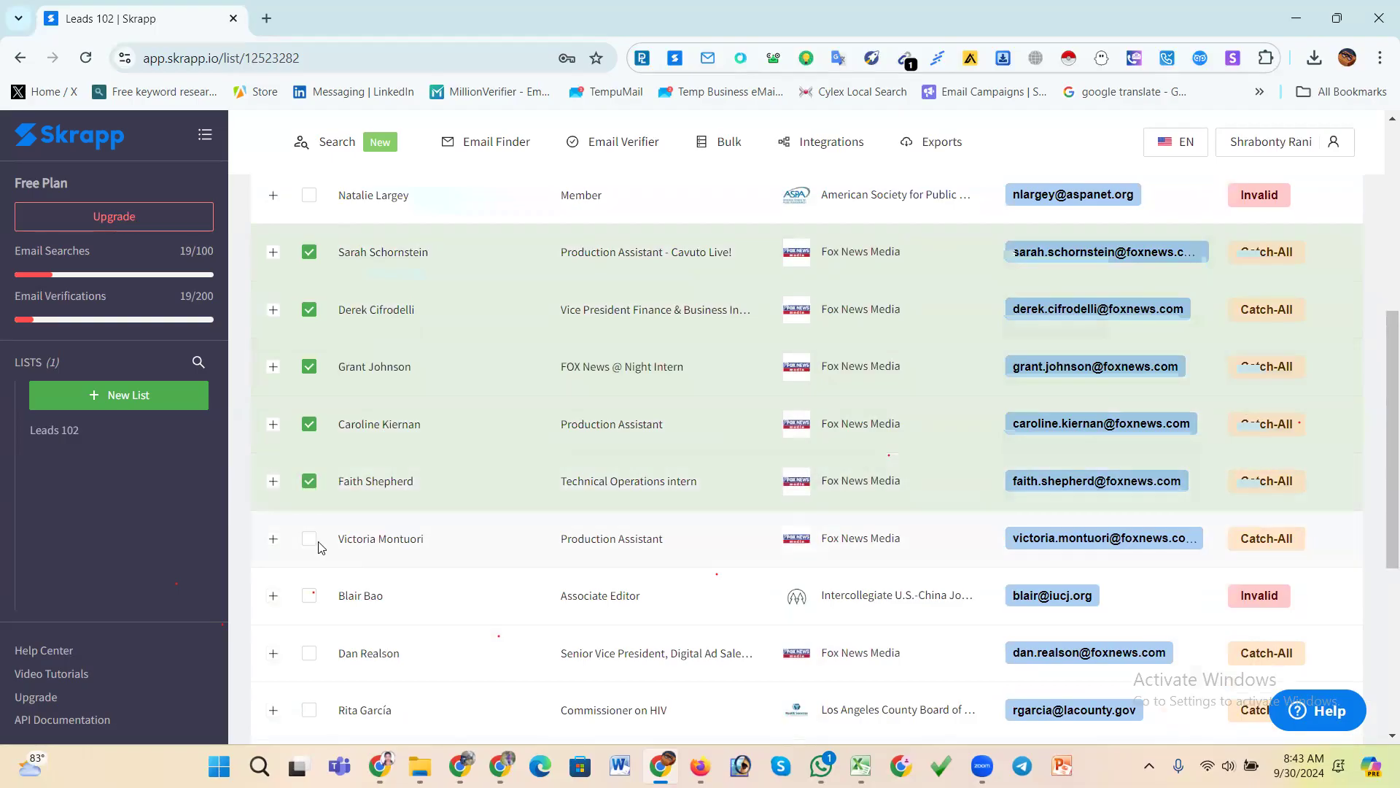
left_click(309, 538)
scroll(512, 530, "down", 1)
scroll(513, 530, "down", 1)
left_click(310, 466)
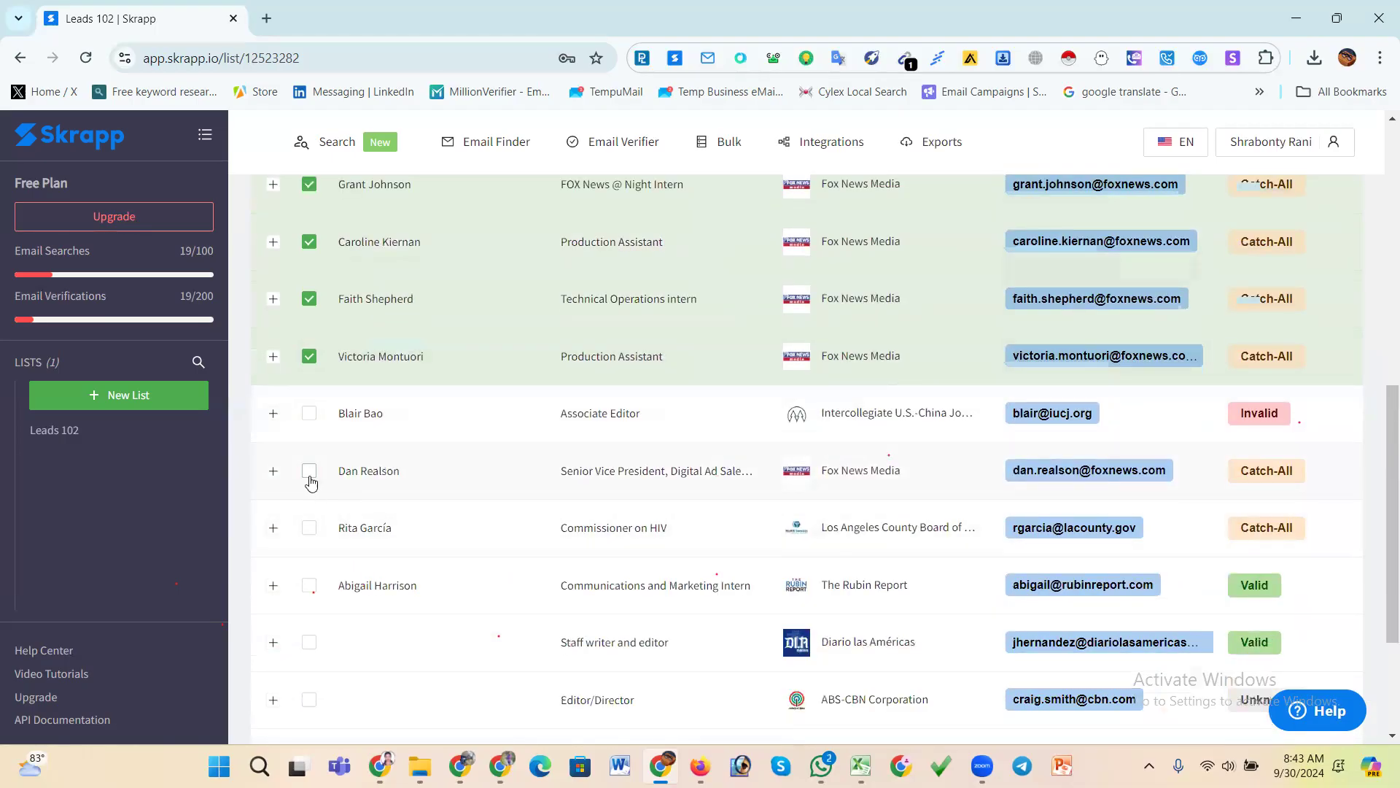
scroll(503, 493, "down", 2)
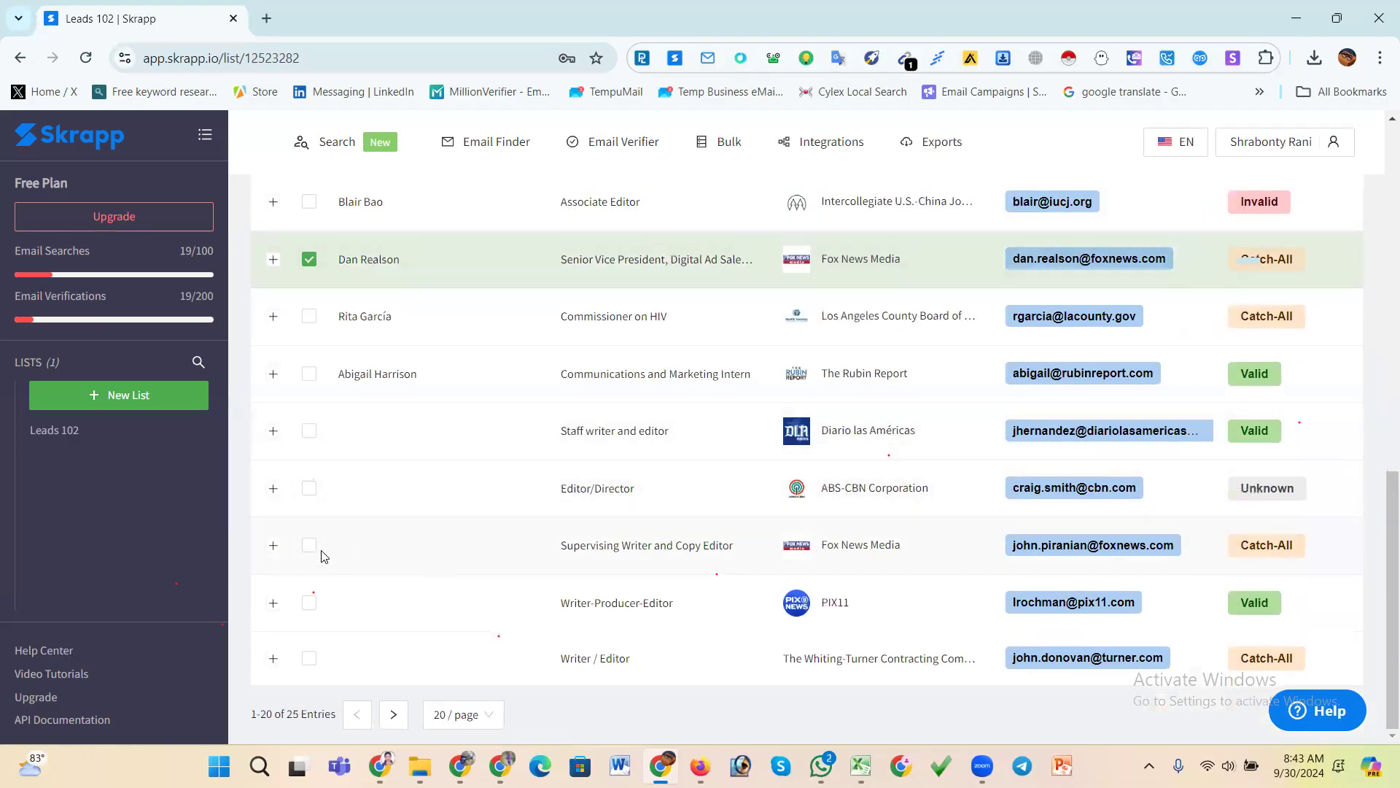
left_click(345, 546)
- Check which leads are selected in the Leads 102 list and view the list's download options without downloading
scroll(724, 537, "up", 2)
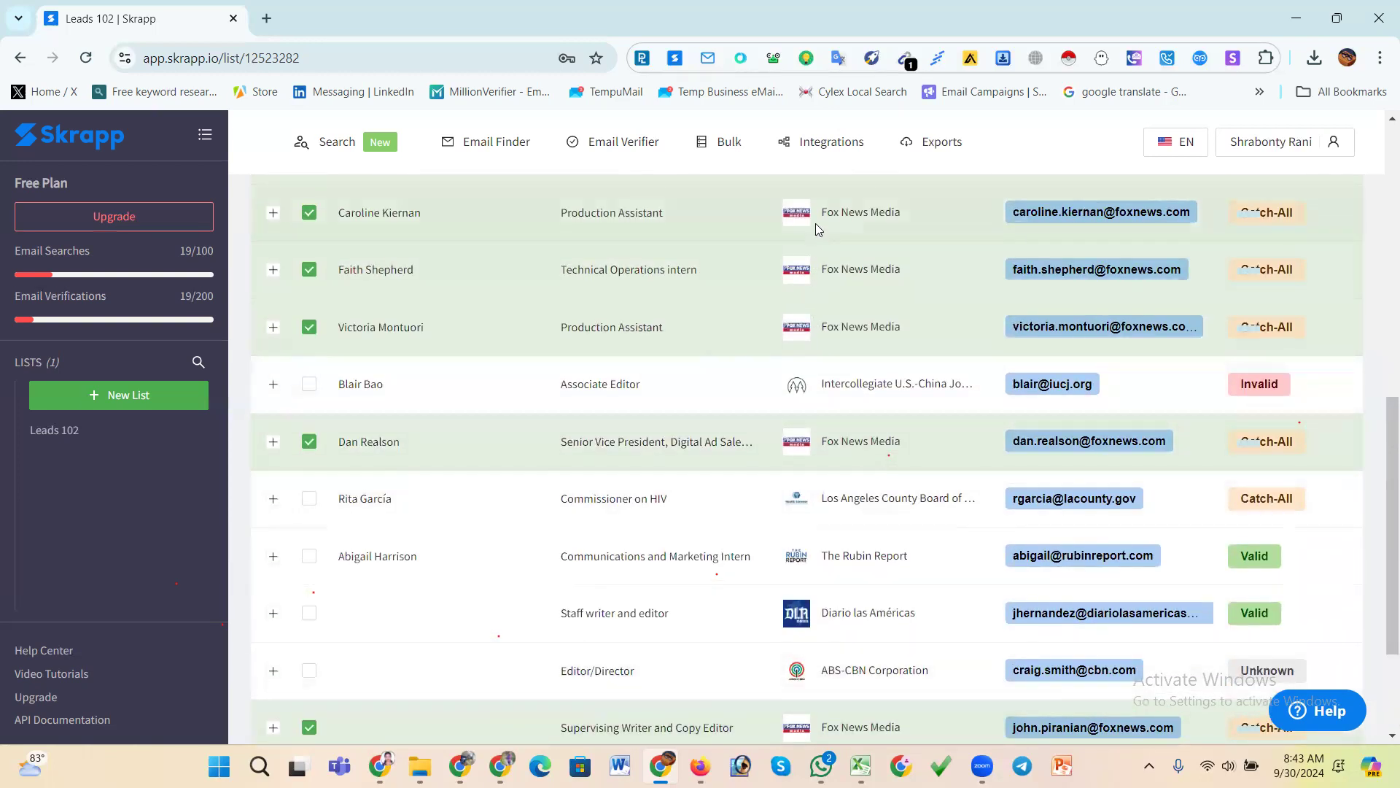
scroll(816, 223, "up", 5)
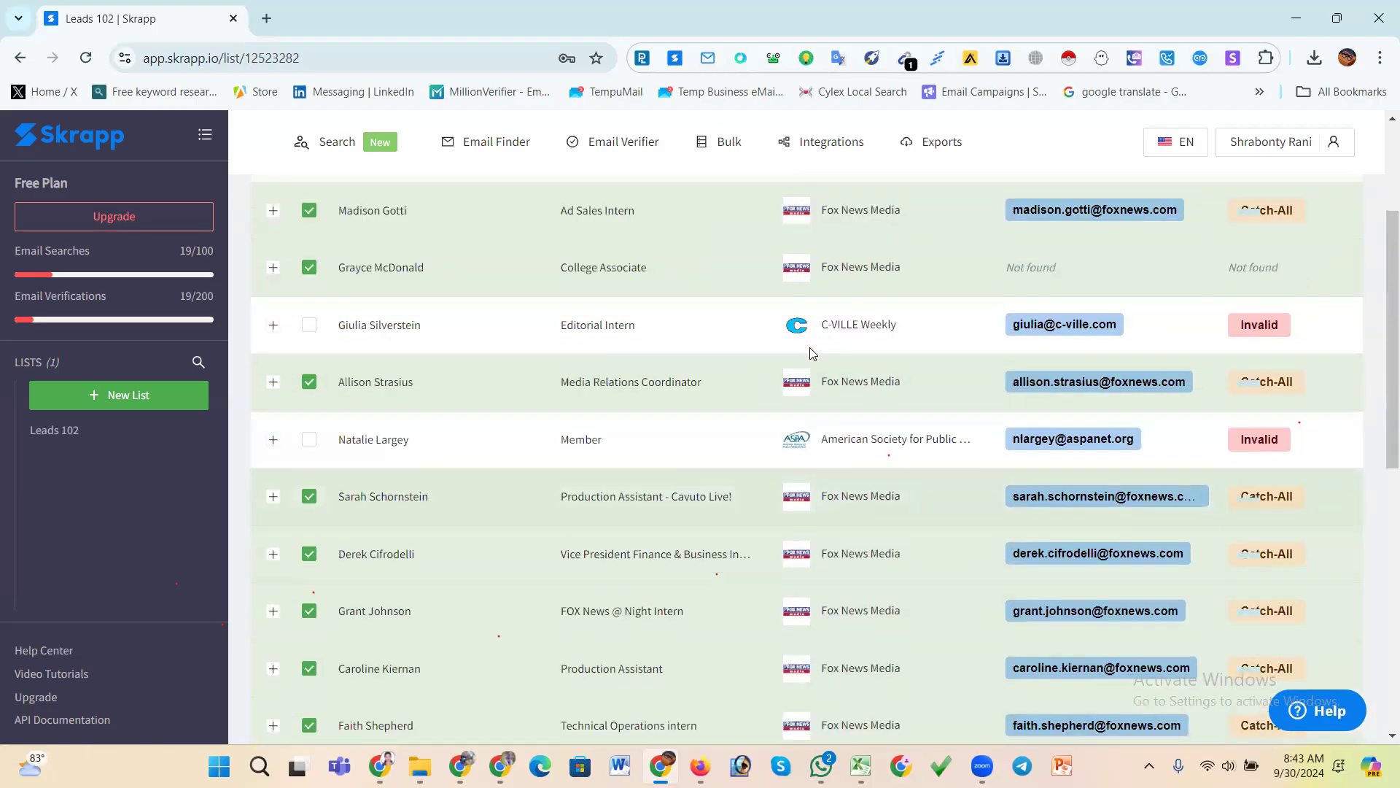
scroll(817, 282, "up", 2)
scroll(810, 383, "down", 9)
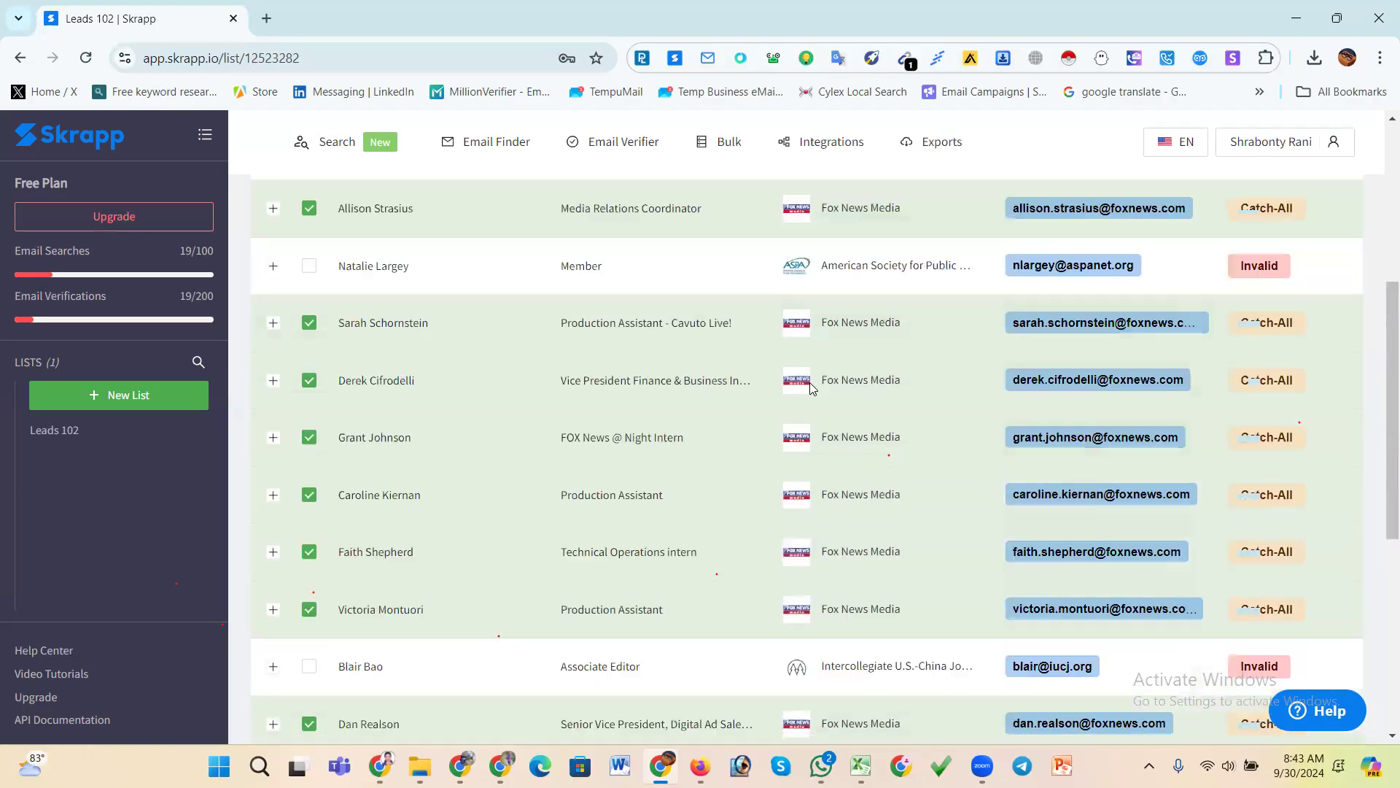
scroll(606, 531, "up", 10)
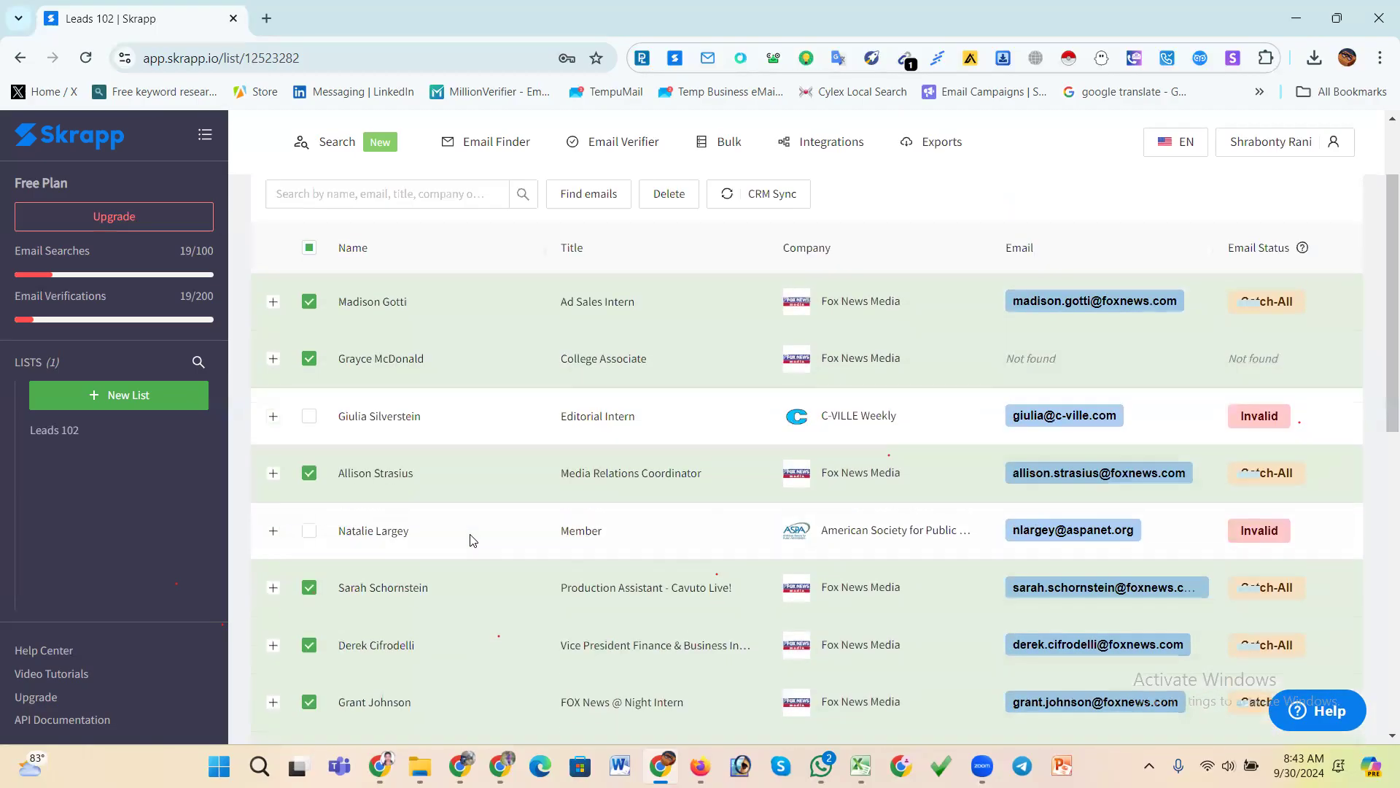
scroll(586, 536, "down", 3)
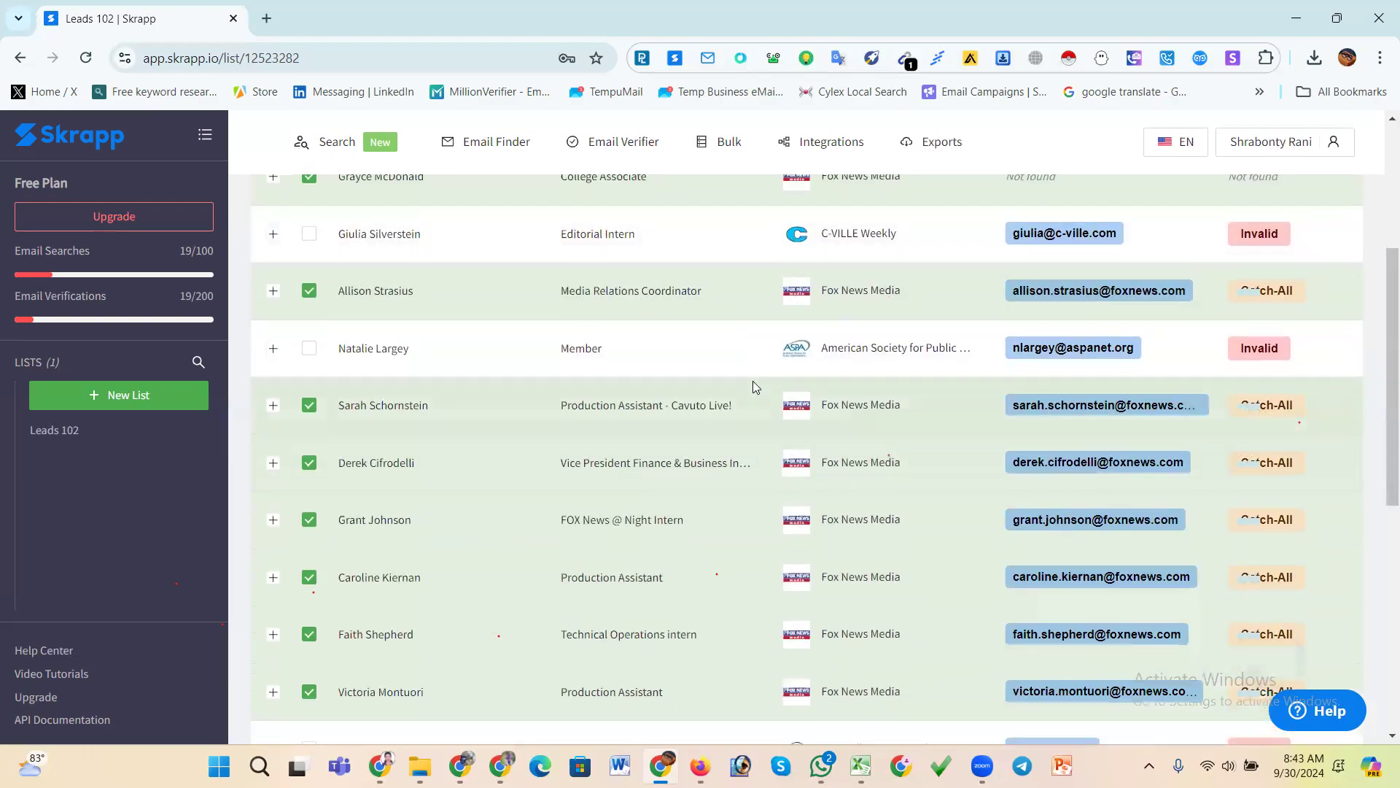
scroll(752, 384, "up", 1)
scroll(766, 328, "down", 2)
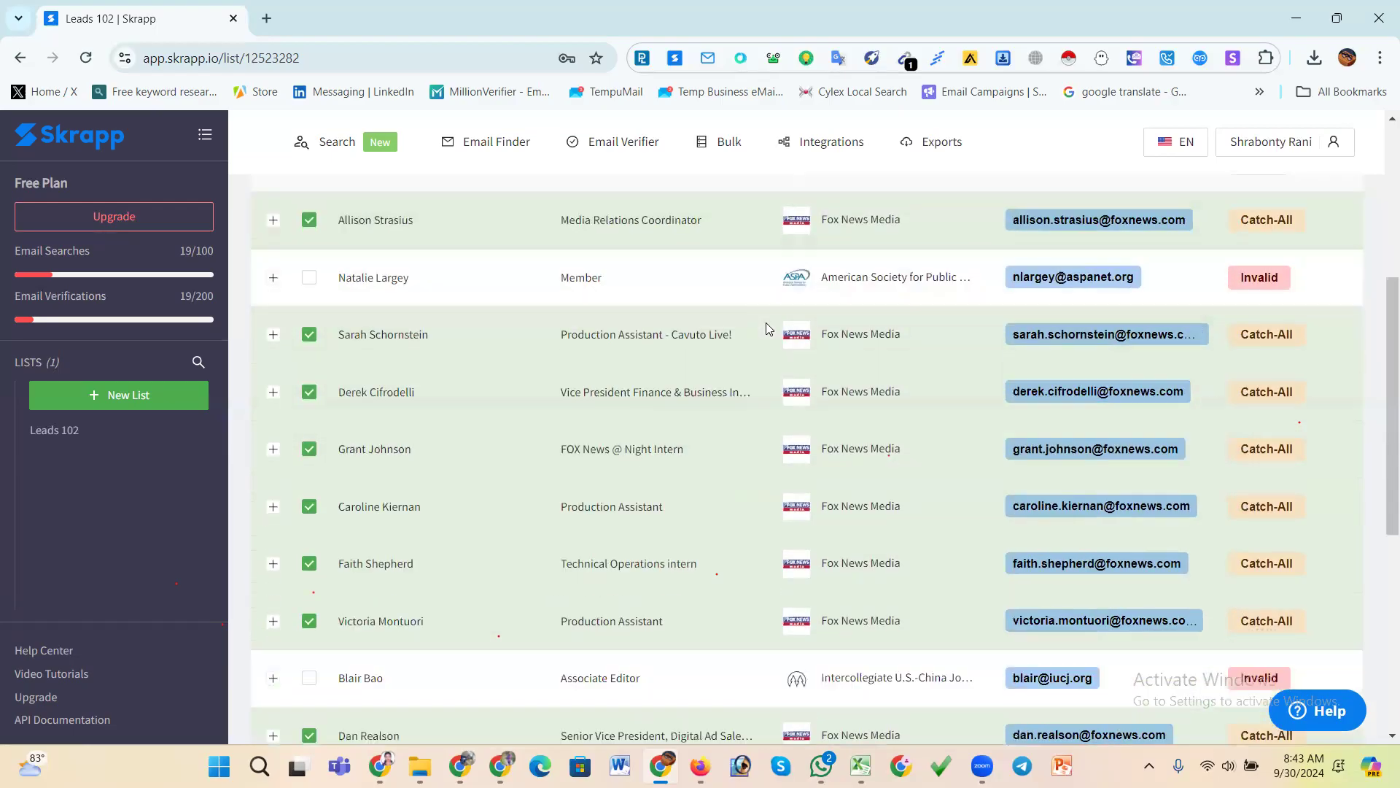
scroll(766, 329, "down", 5)
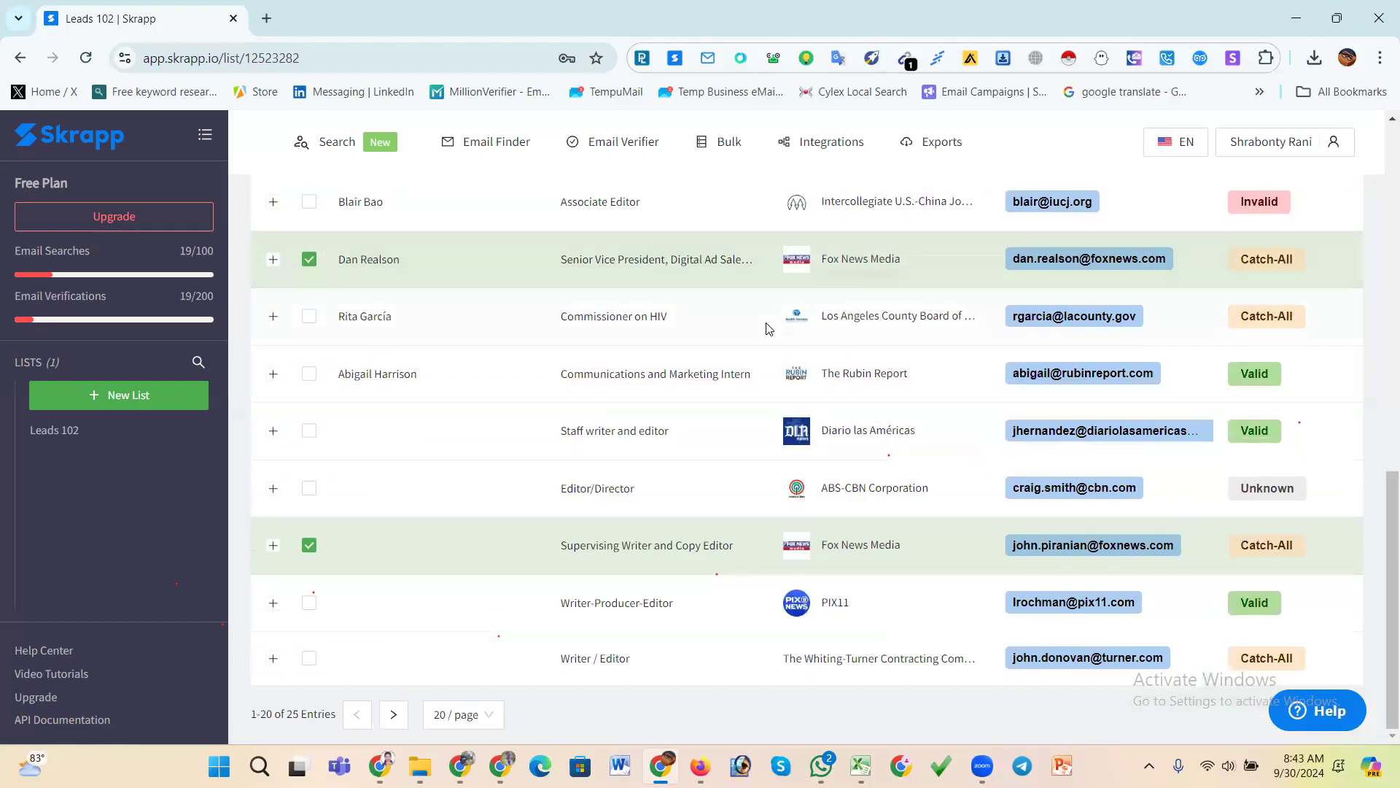
scroll(783, 406, "up", 10)
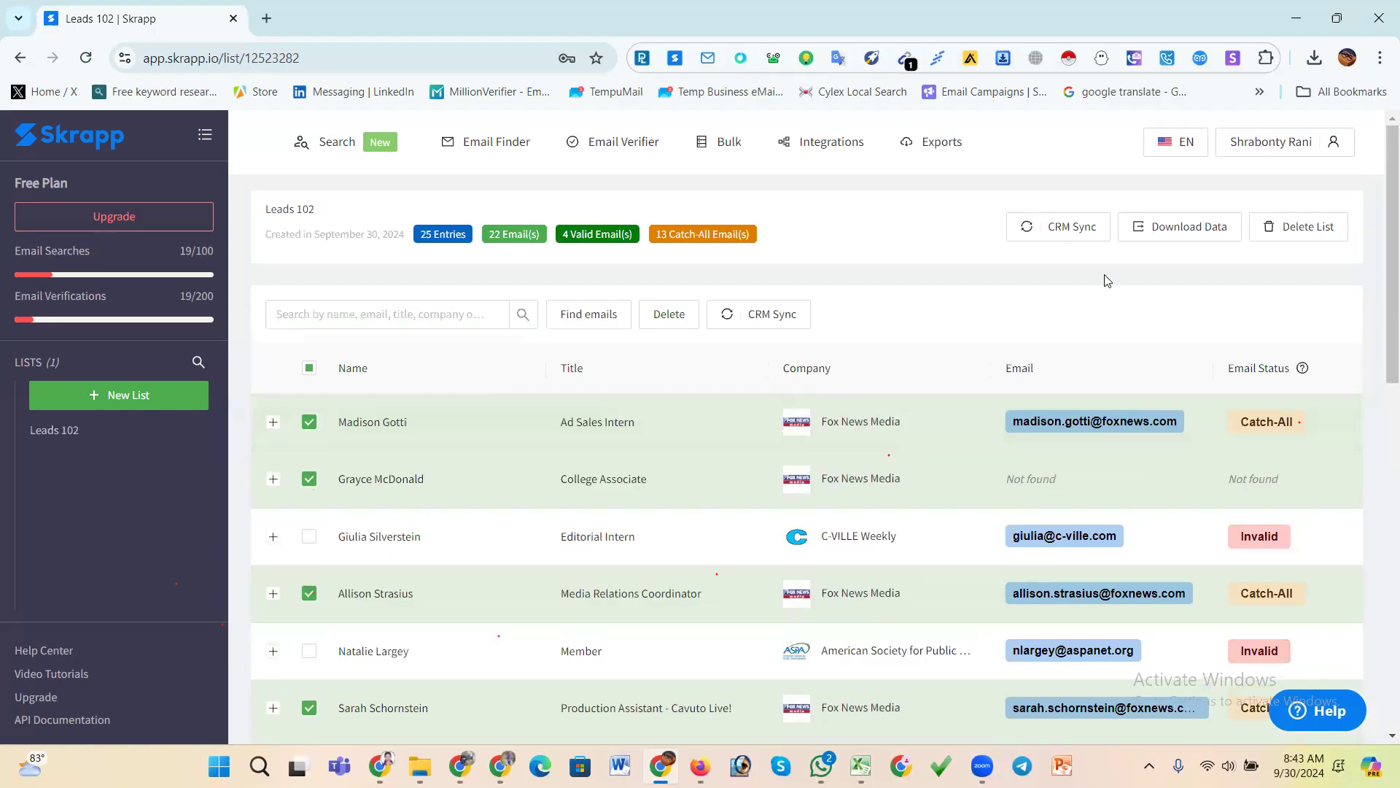
left_click(1192, 235)
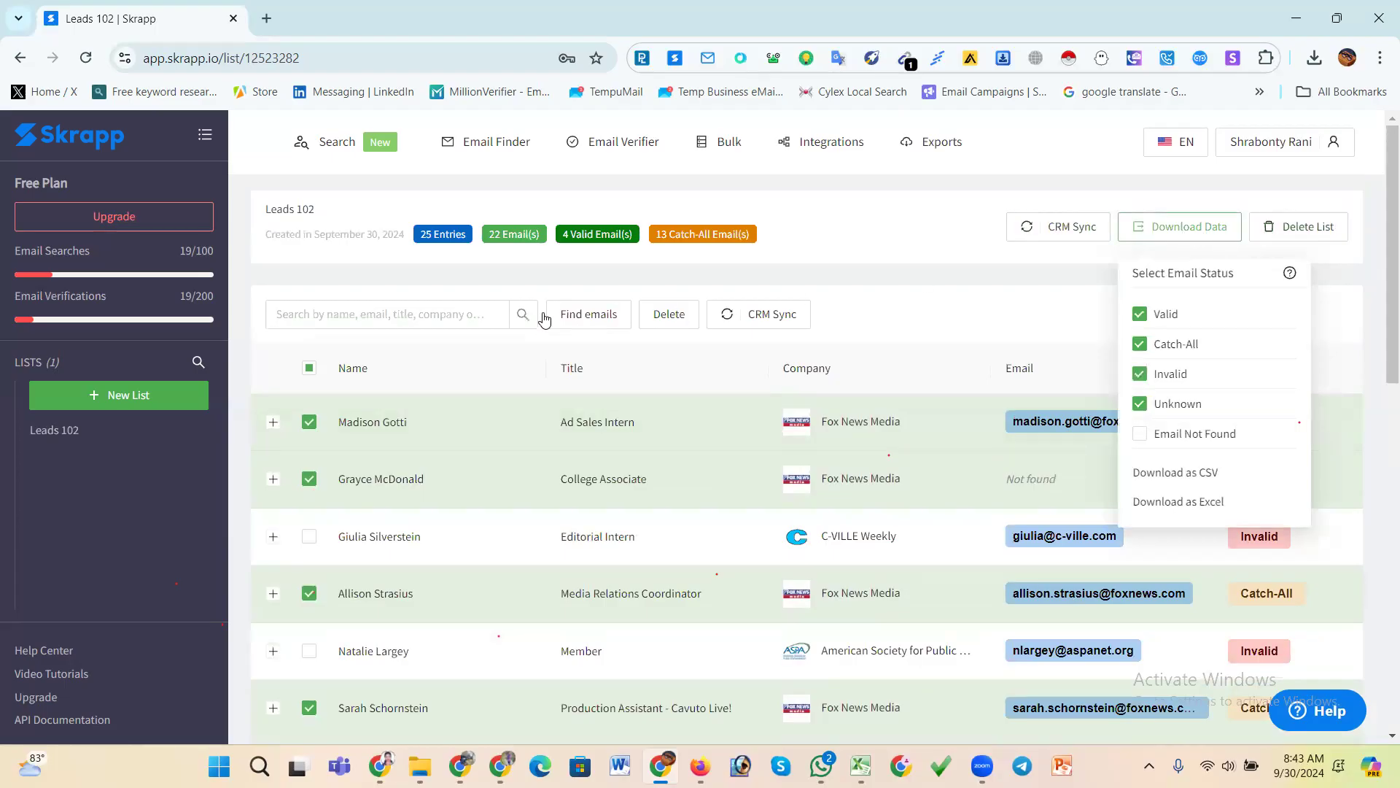
left_click(888, 208)
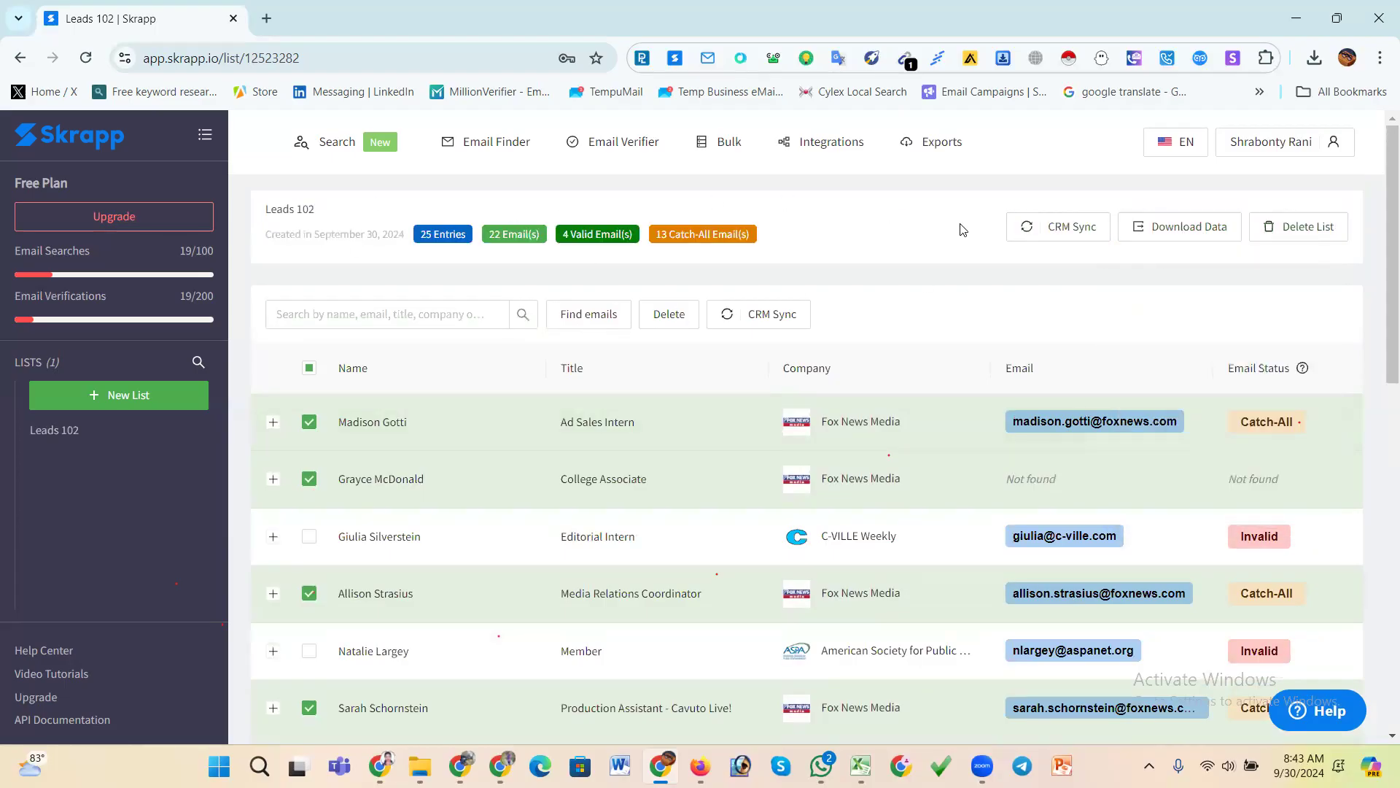
- Look through the Email Verifier, the bulk tools and the Email Finder, and enter an email address in the verifier
left_click(647, 154)
mouse_move(732, 150)
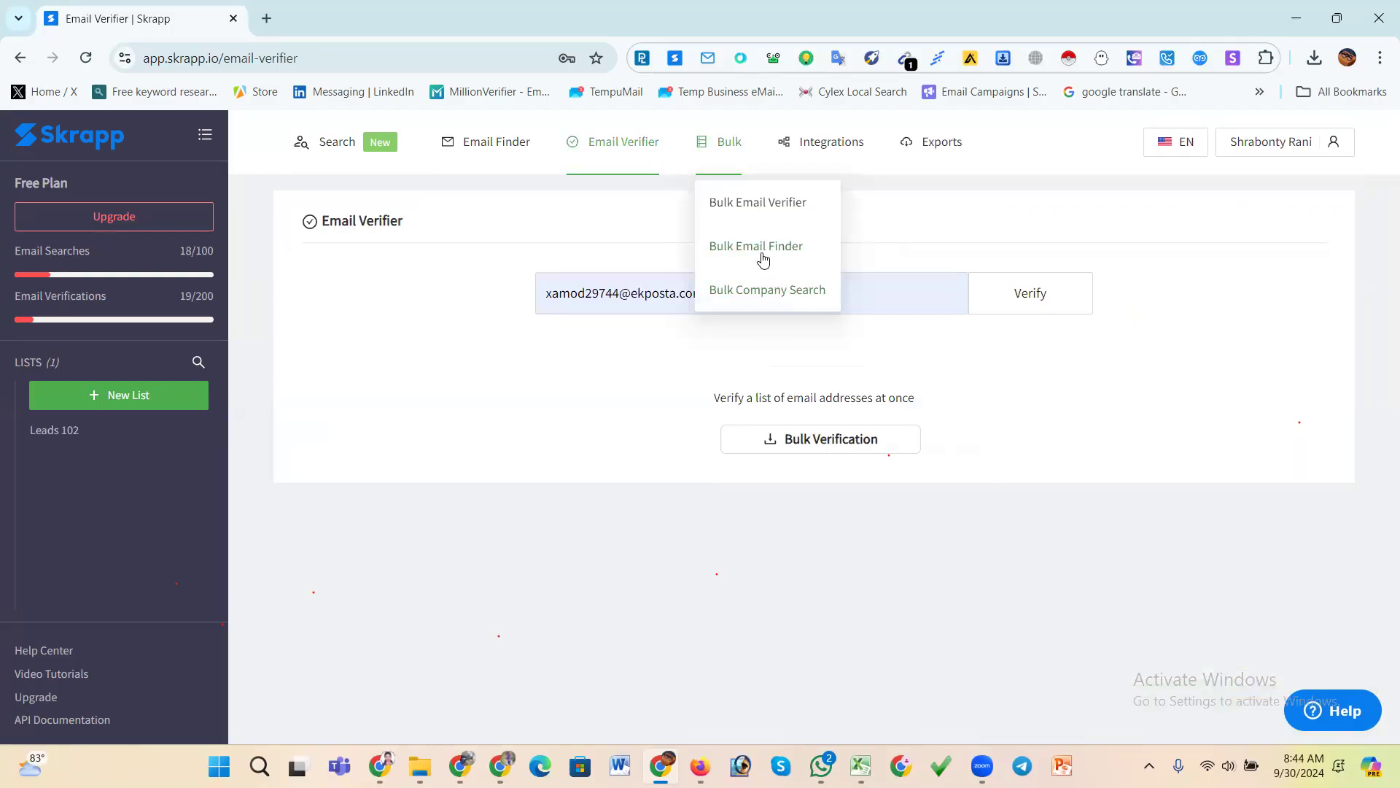
mouse_move(385, 155)
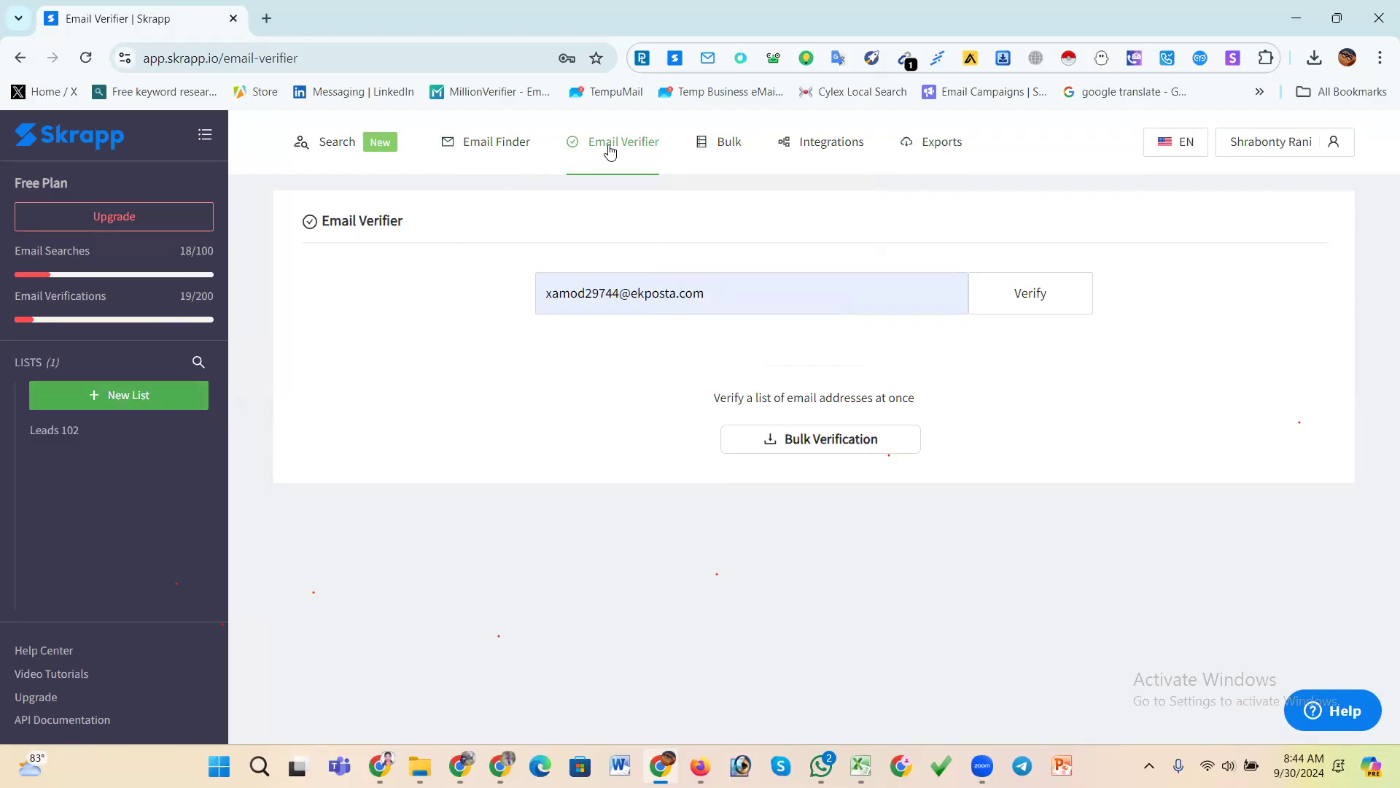
left_click(522, 153)
left_click(647, 153)
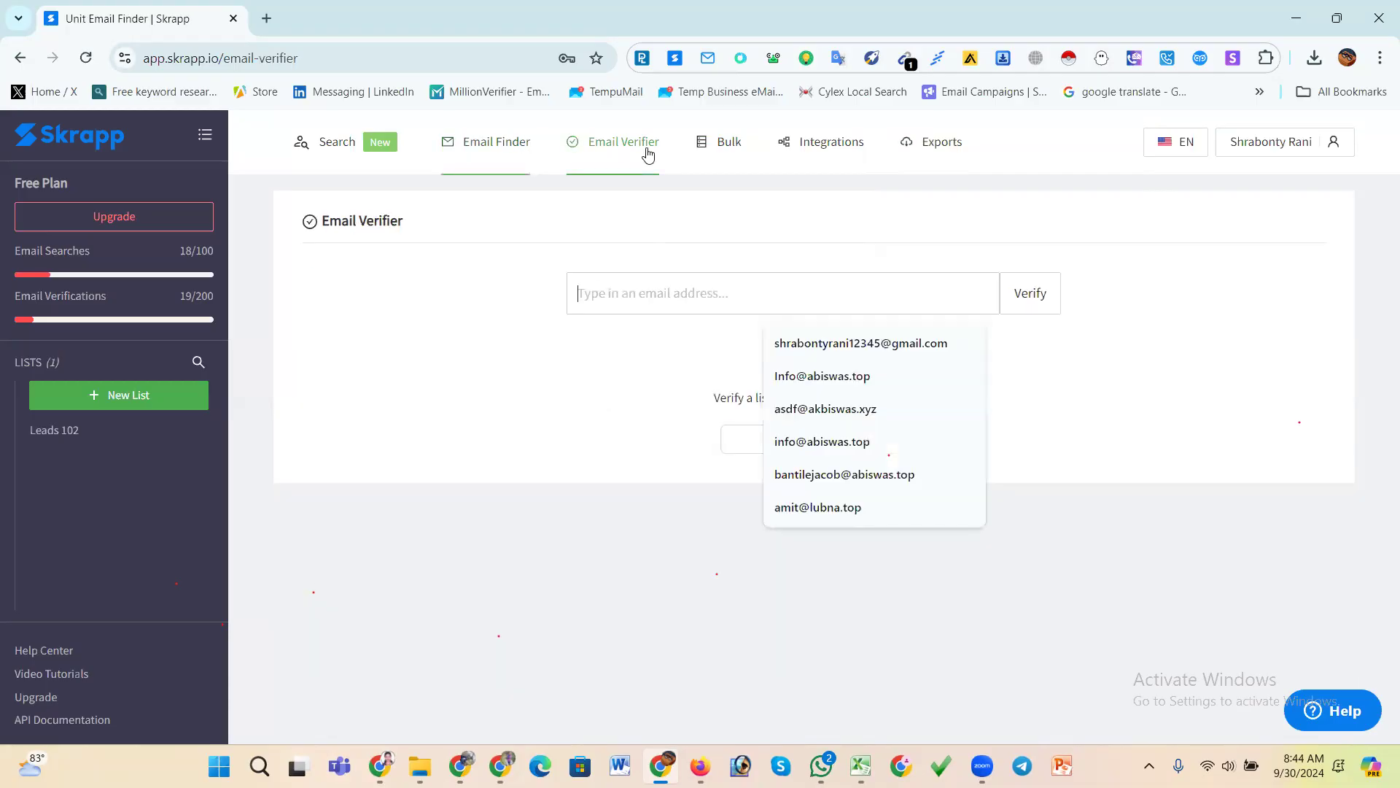
key("ctrl+v")
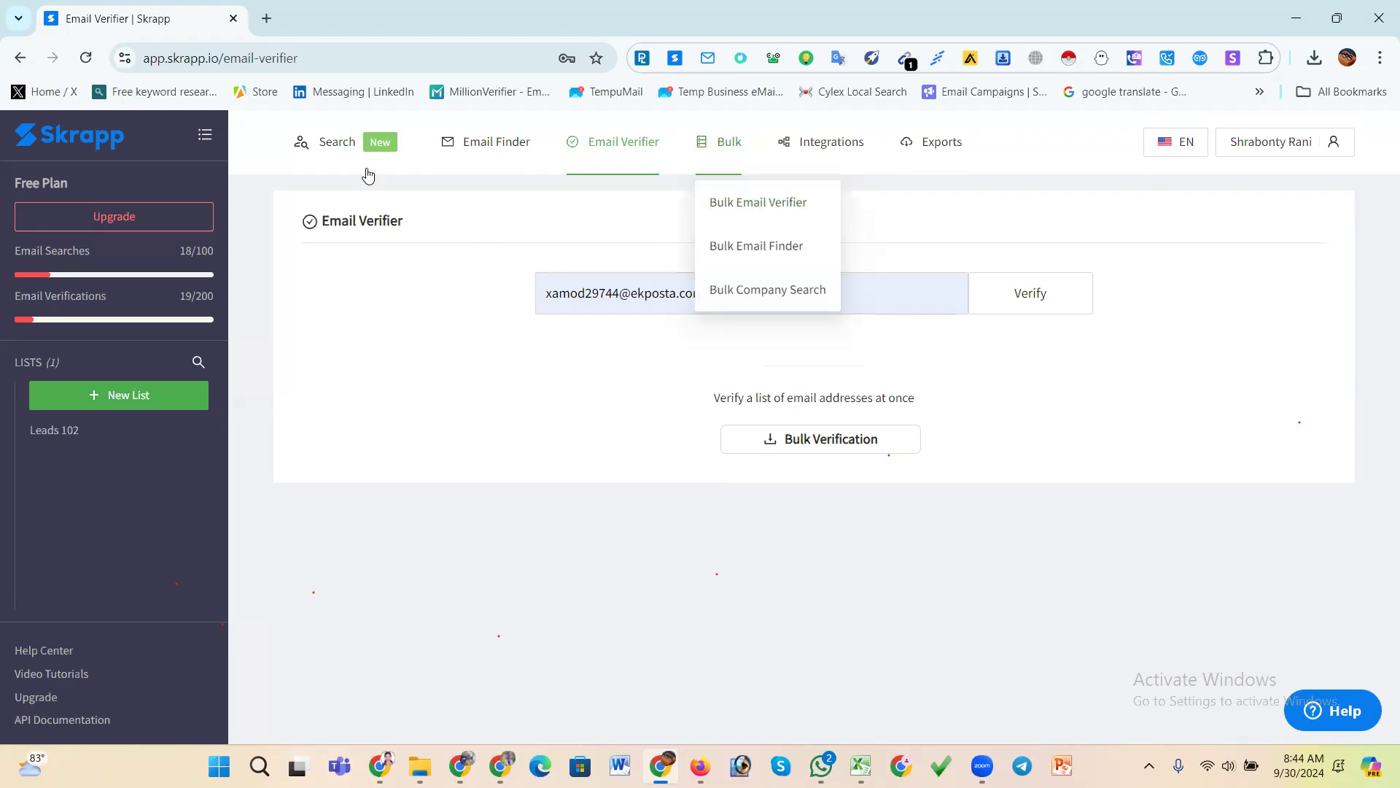
- Reopen the Leads 102 list and look over its leads
left_click(58, 431)
scroll(682, 422, "down", 4)
scroll(649, 419, "up", 4)
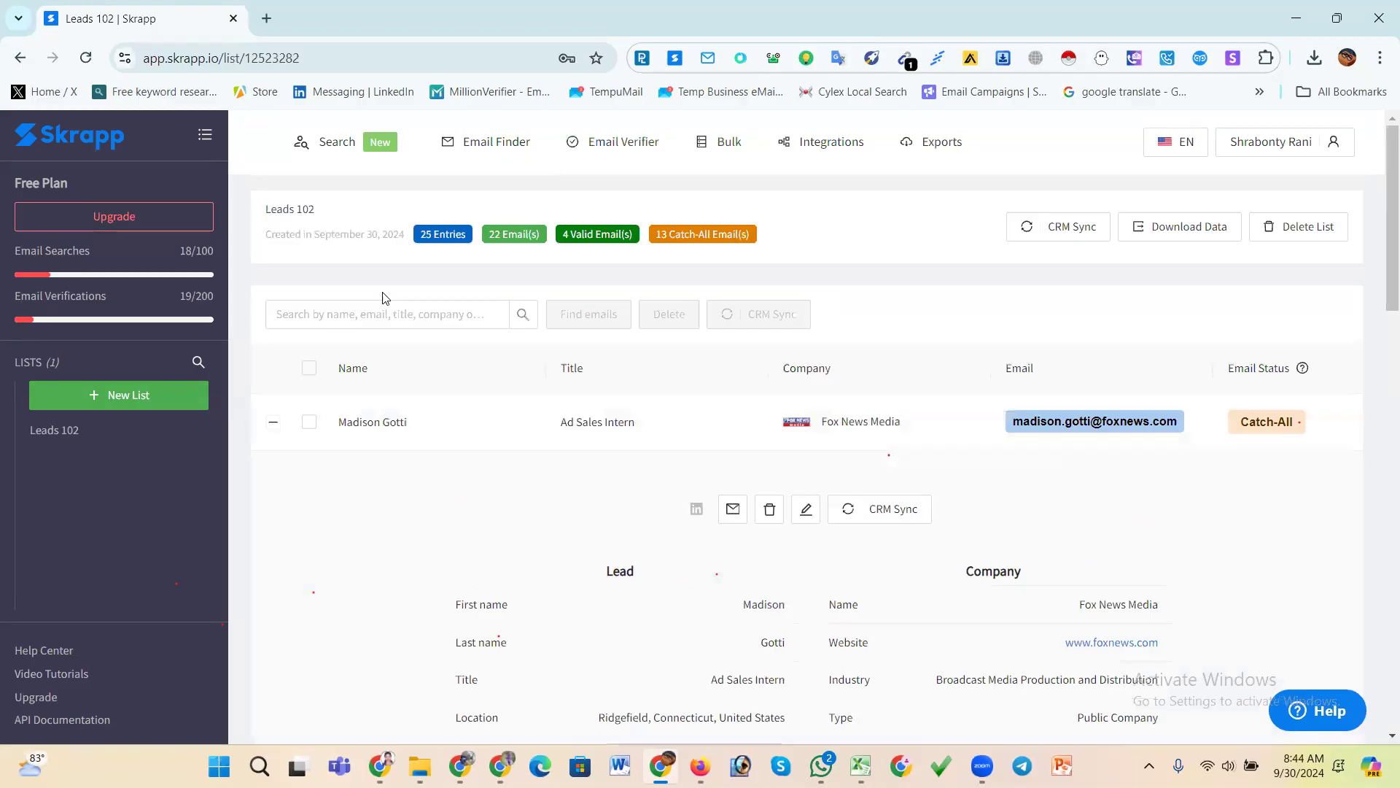
- Switch to the e729c167 workbook in Excel and examine the addresses in its Email column
mouse_move(861, 766)
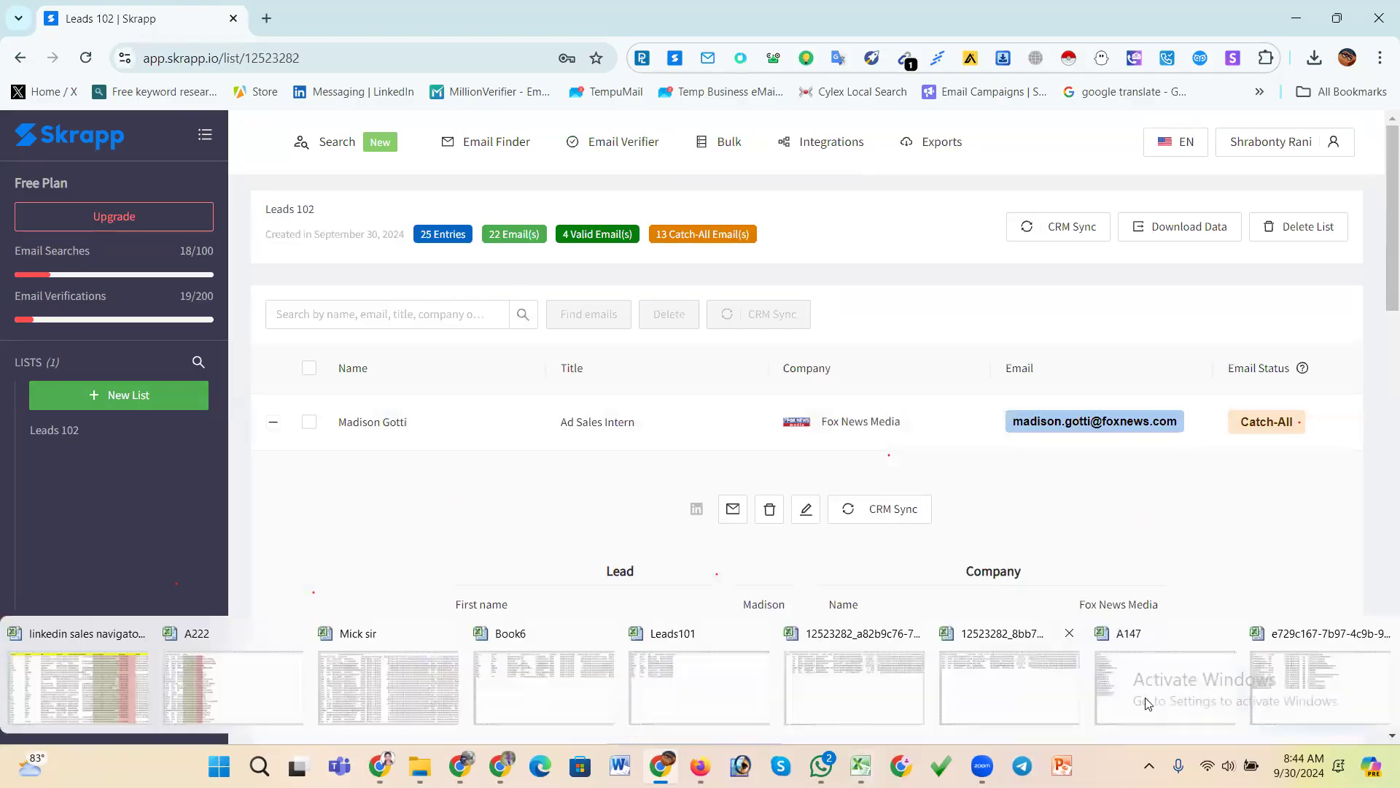
left_click(1296, 685)
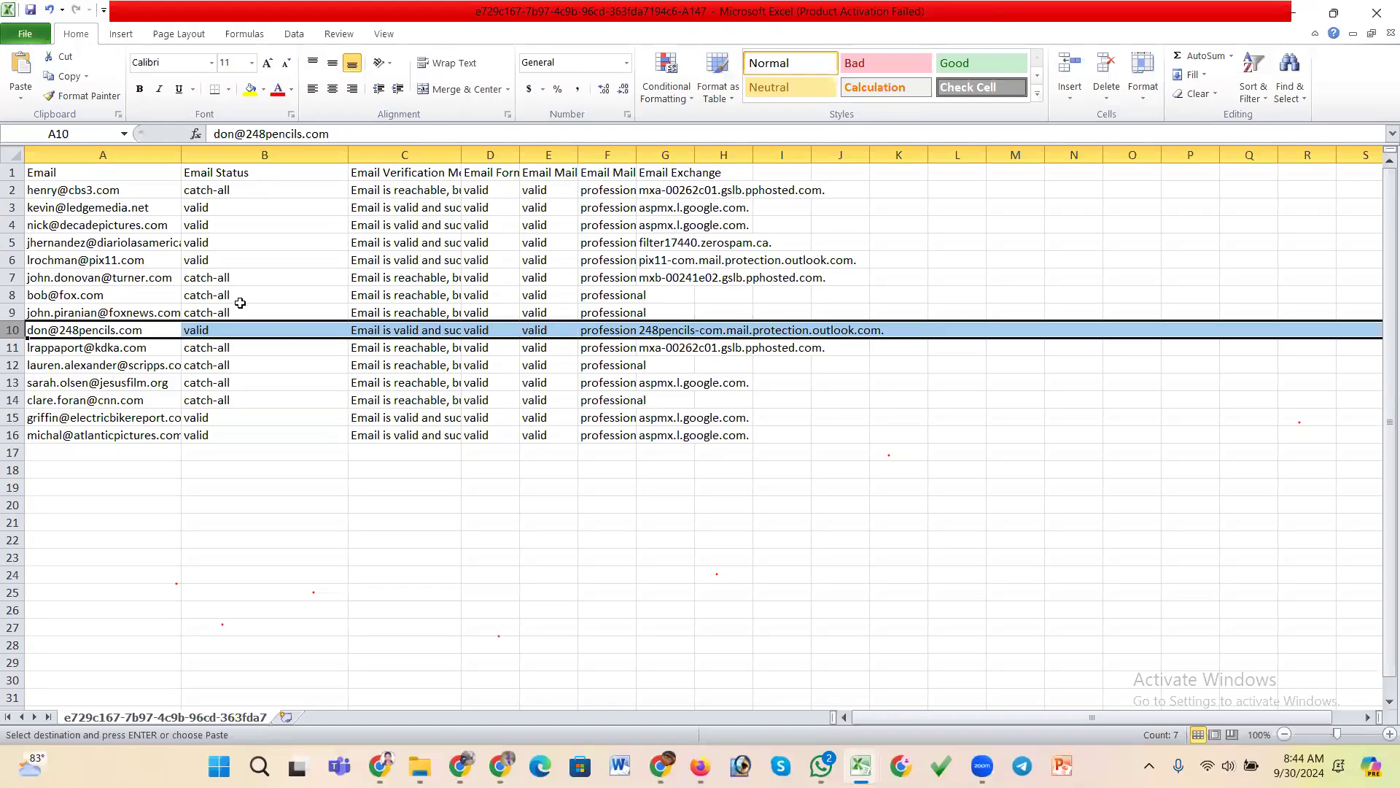
left_click(93, 154)
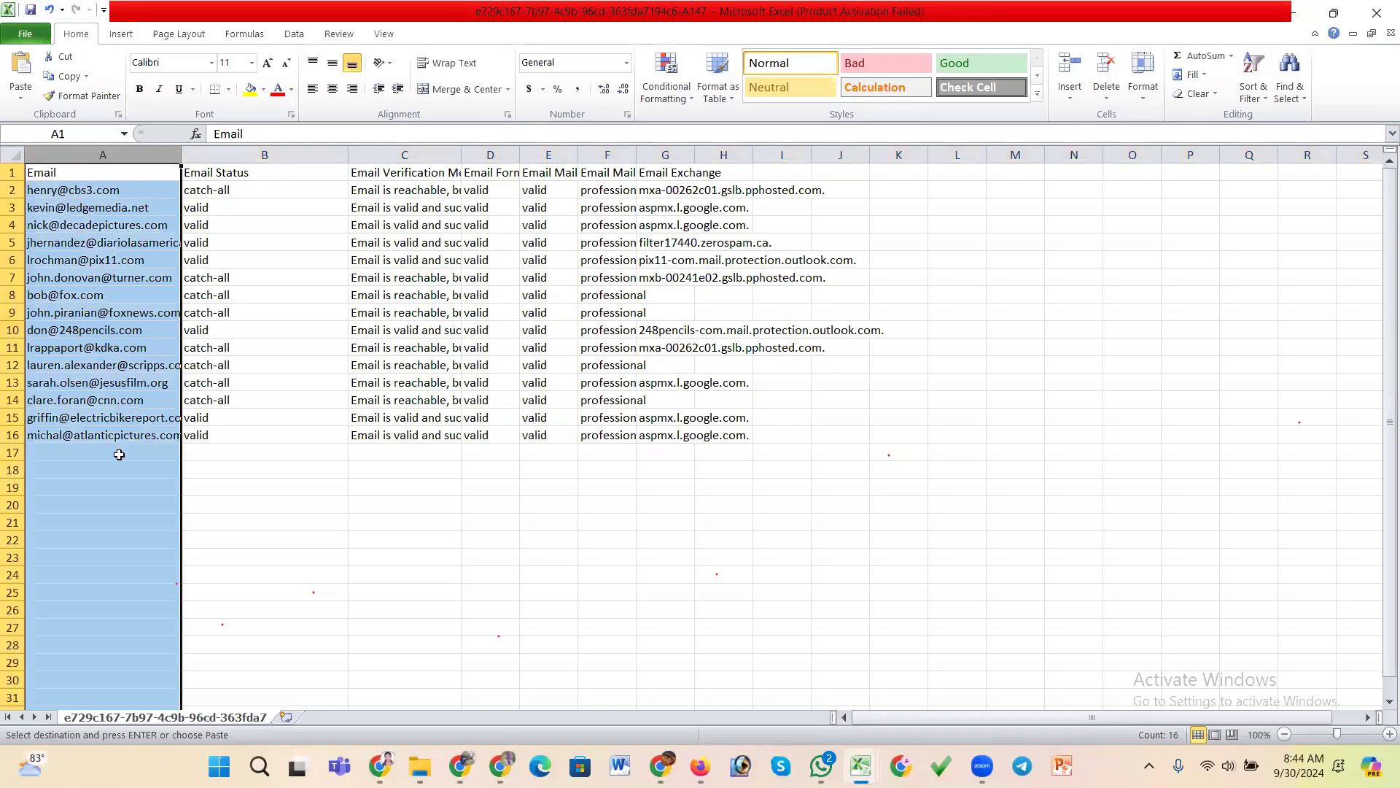
left_click_drag(78, 191, 82, 433)
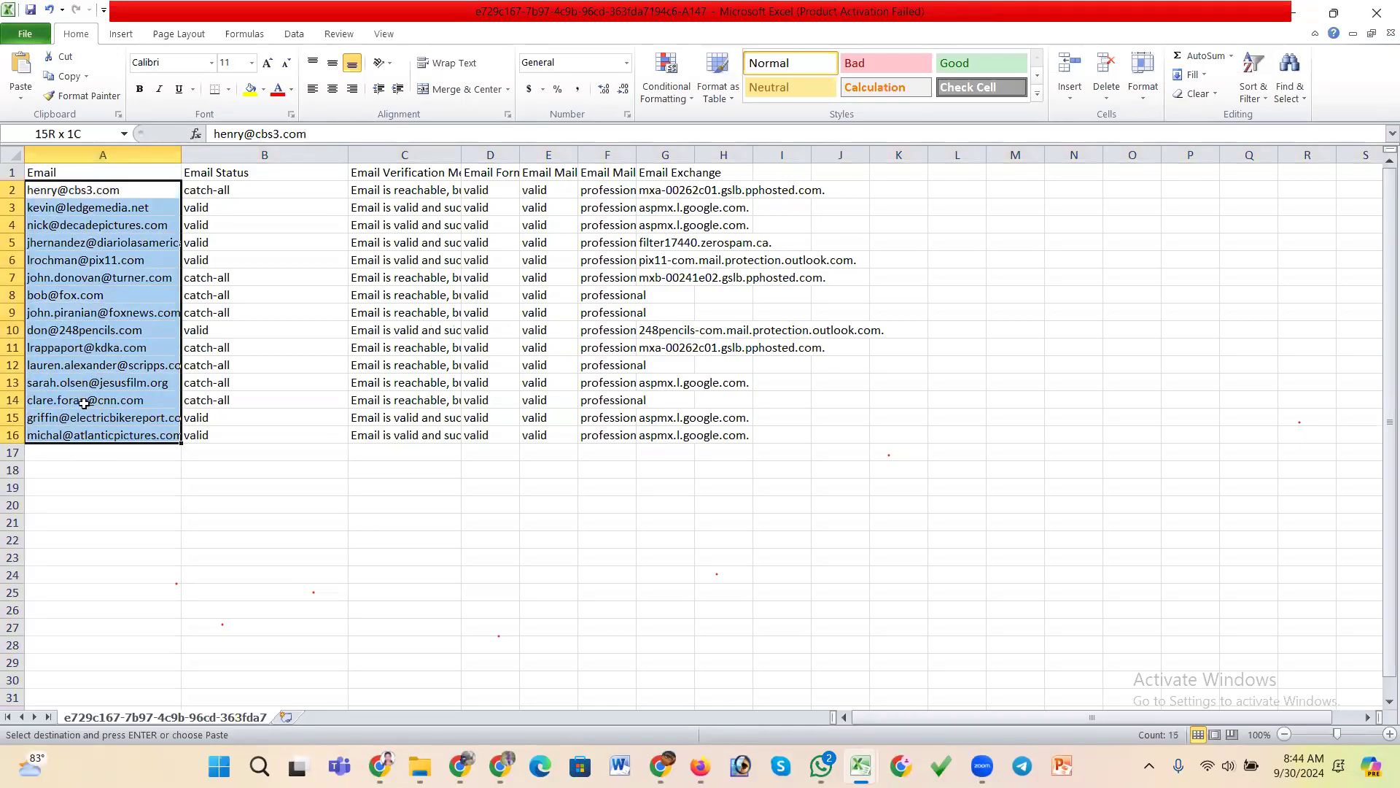
left_click(96, 191)
left_click(94, 207)
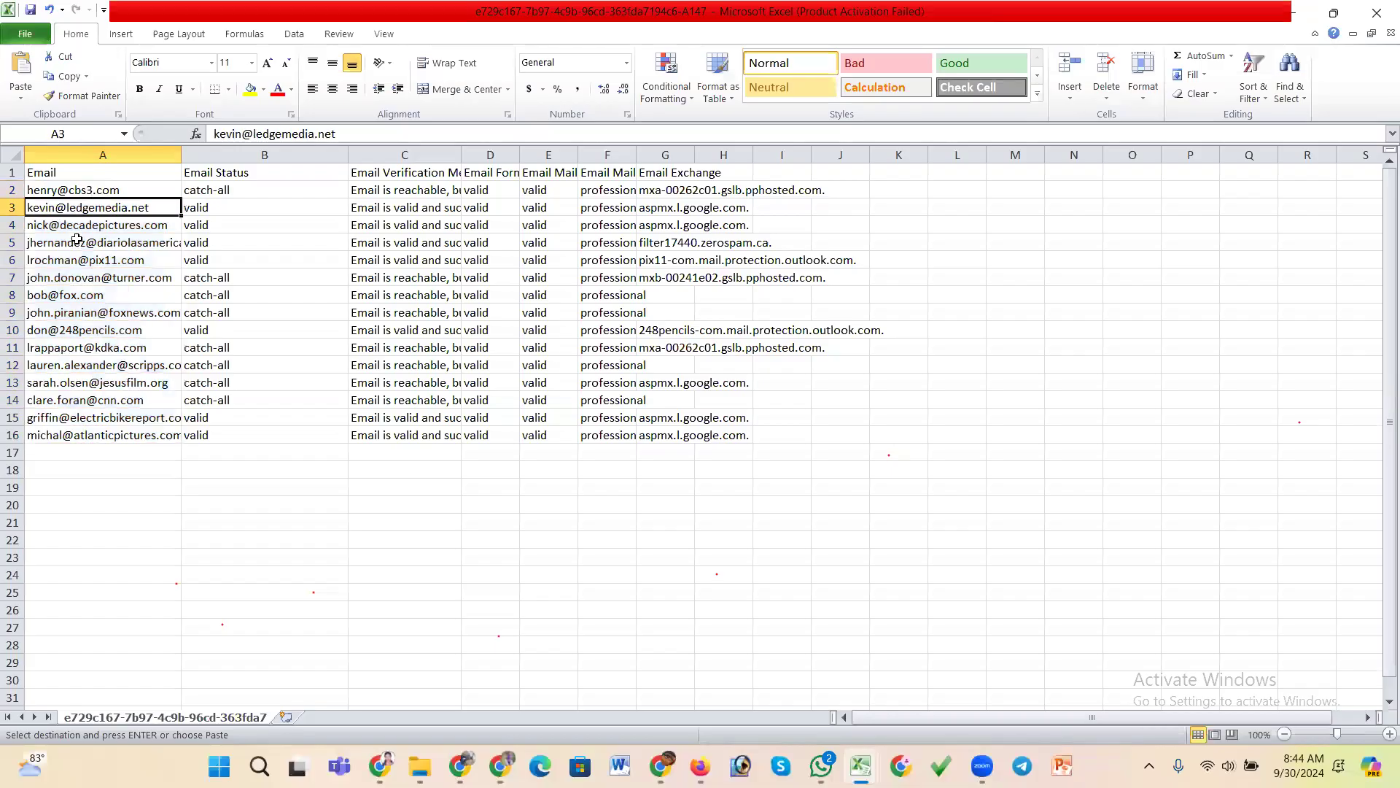
left_click(84, 226)
left_click(87, 246)
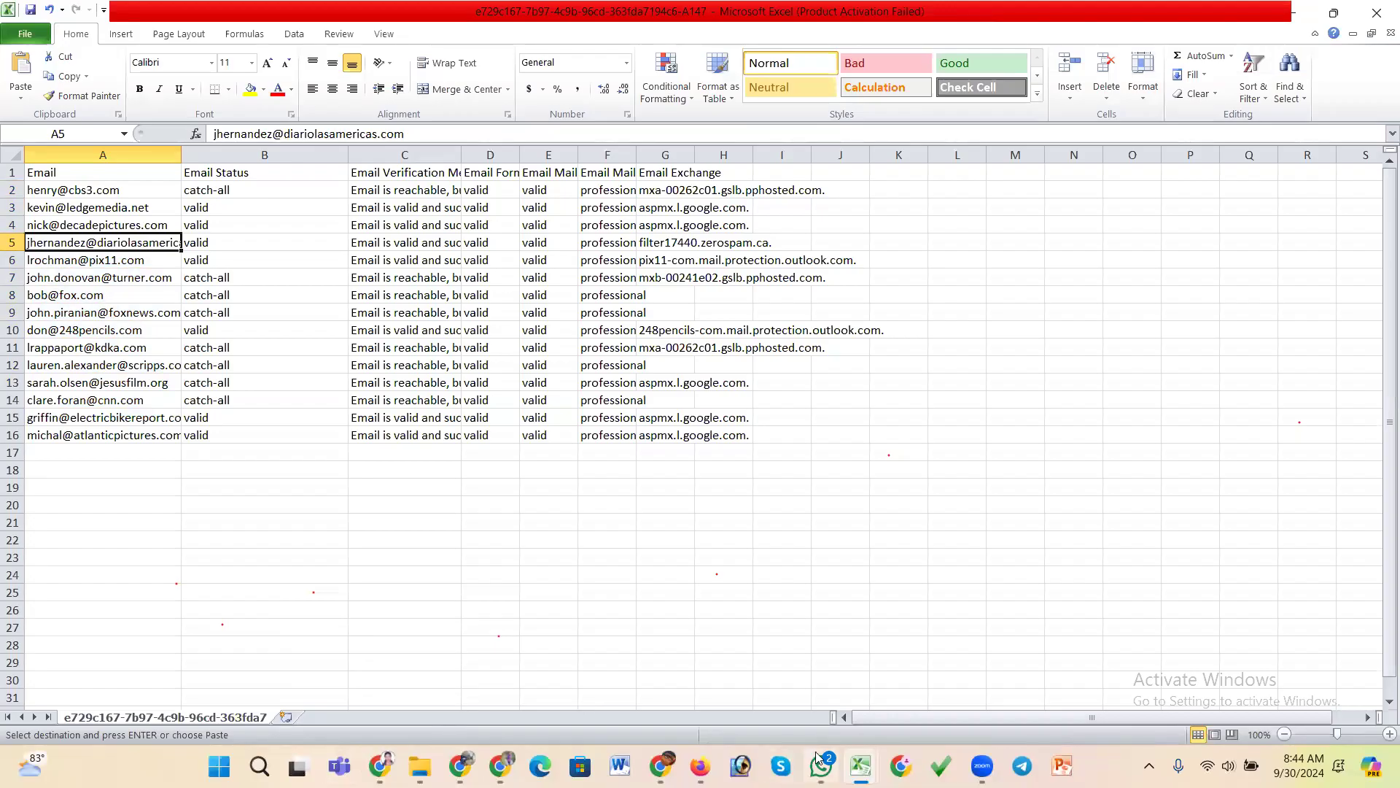
- Switch back to Skrapp, start a new Bulk Company Search task and open its upload file selection, cancelling without choosing a file
mouse_move(660, 766)
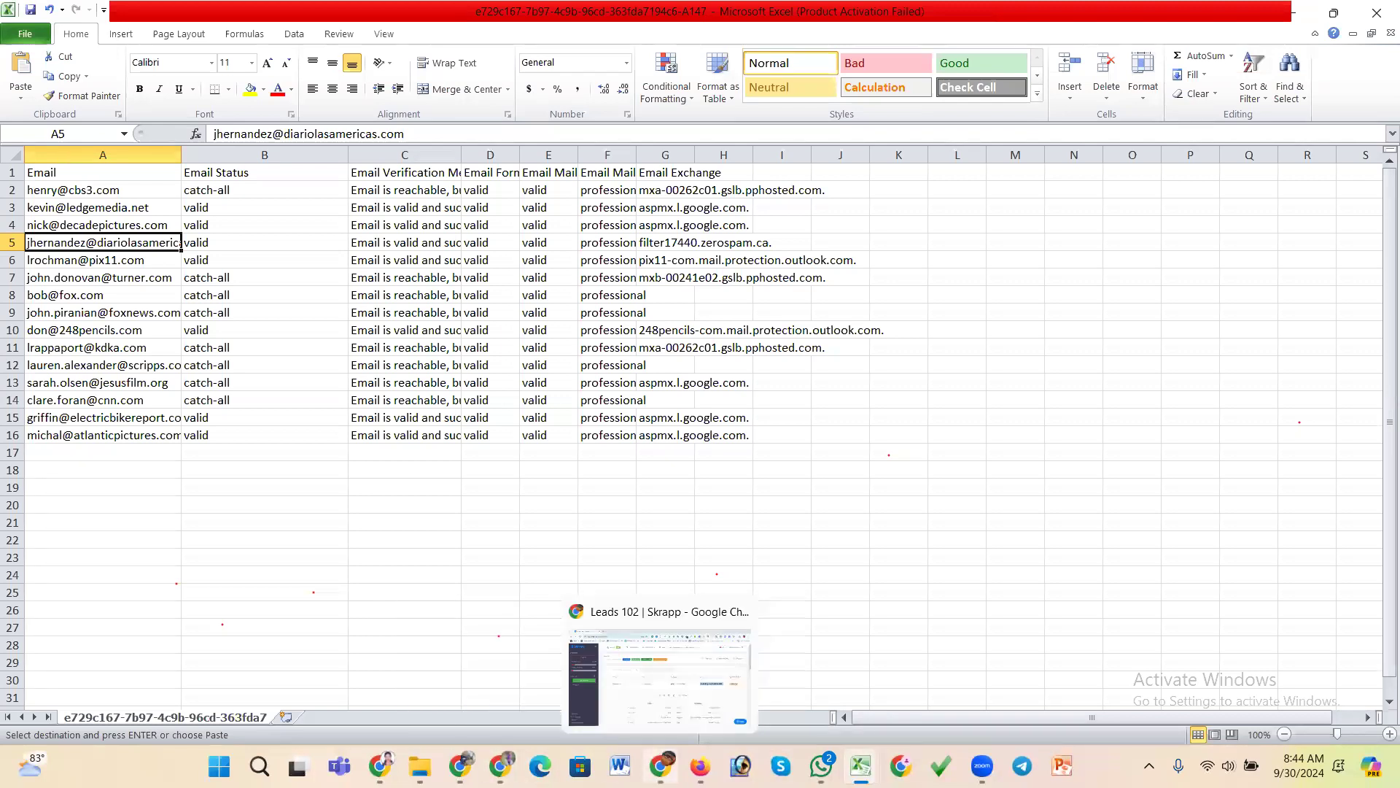
left_click(660, 679)
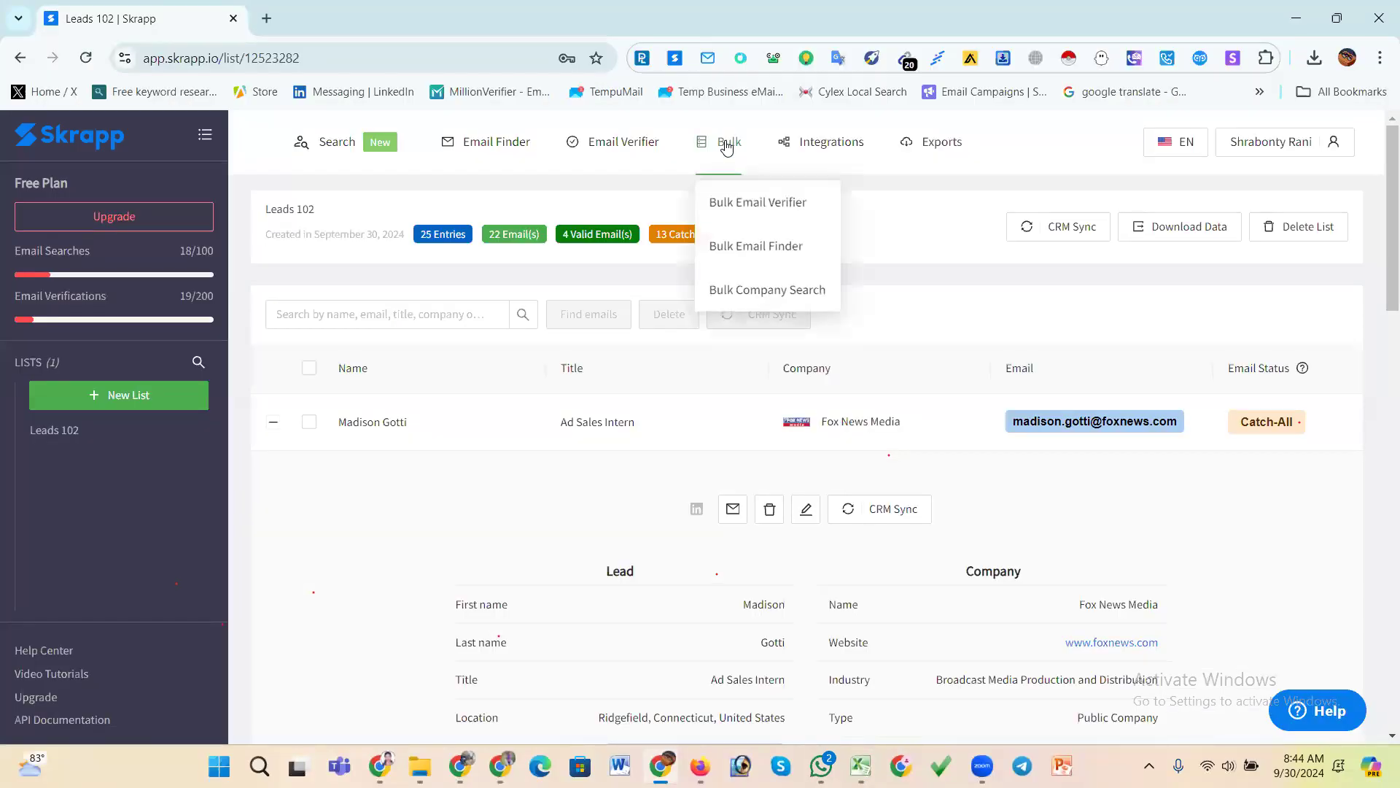
left_click(767, 289)
left_click(386, 361)
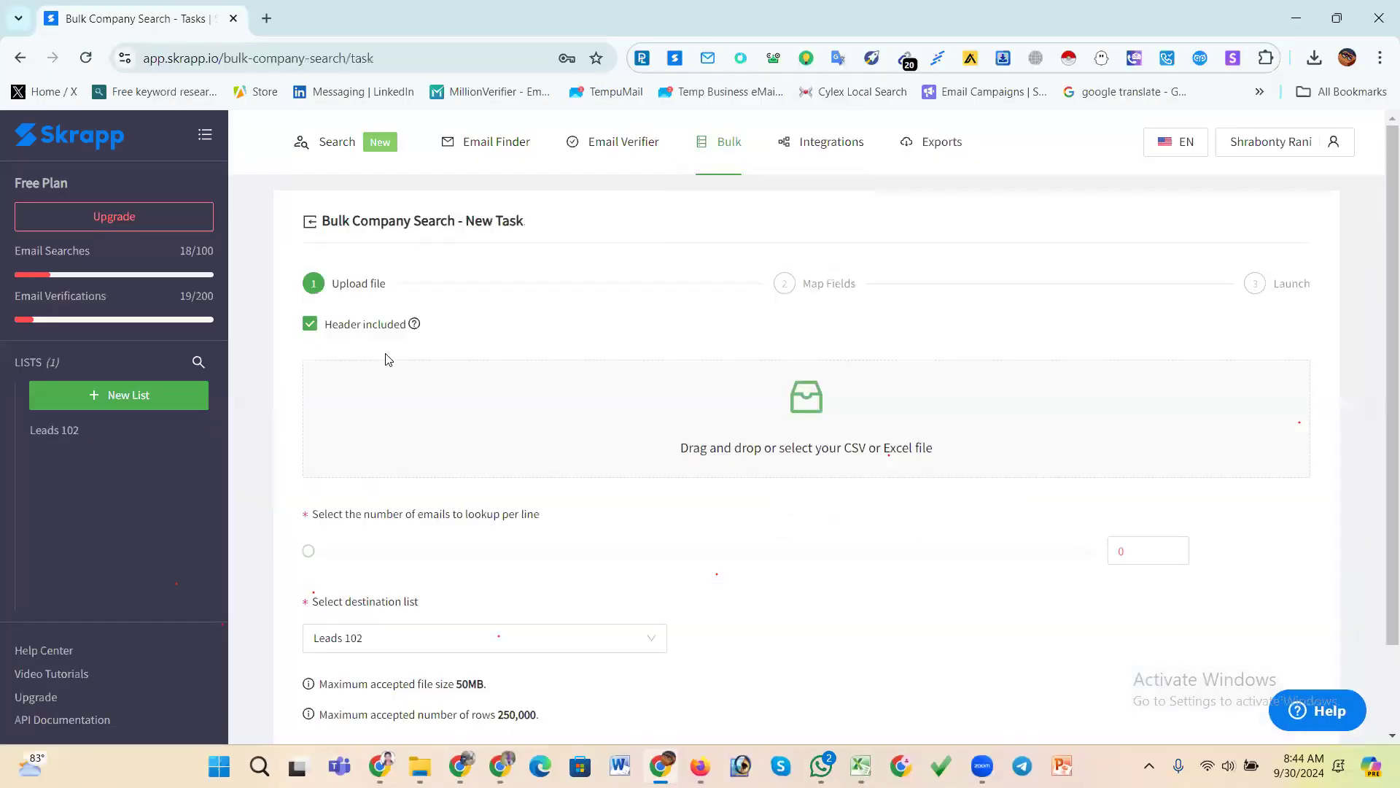
left_click(814, 444)
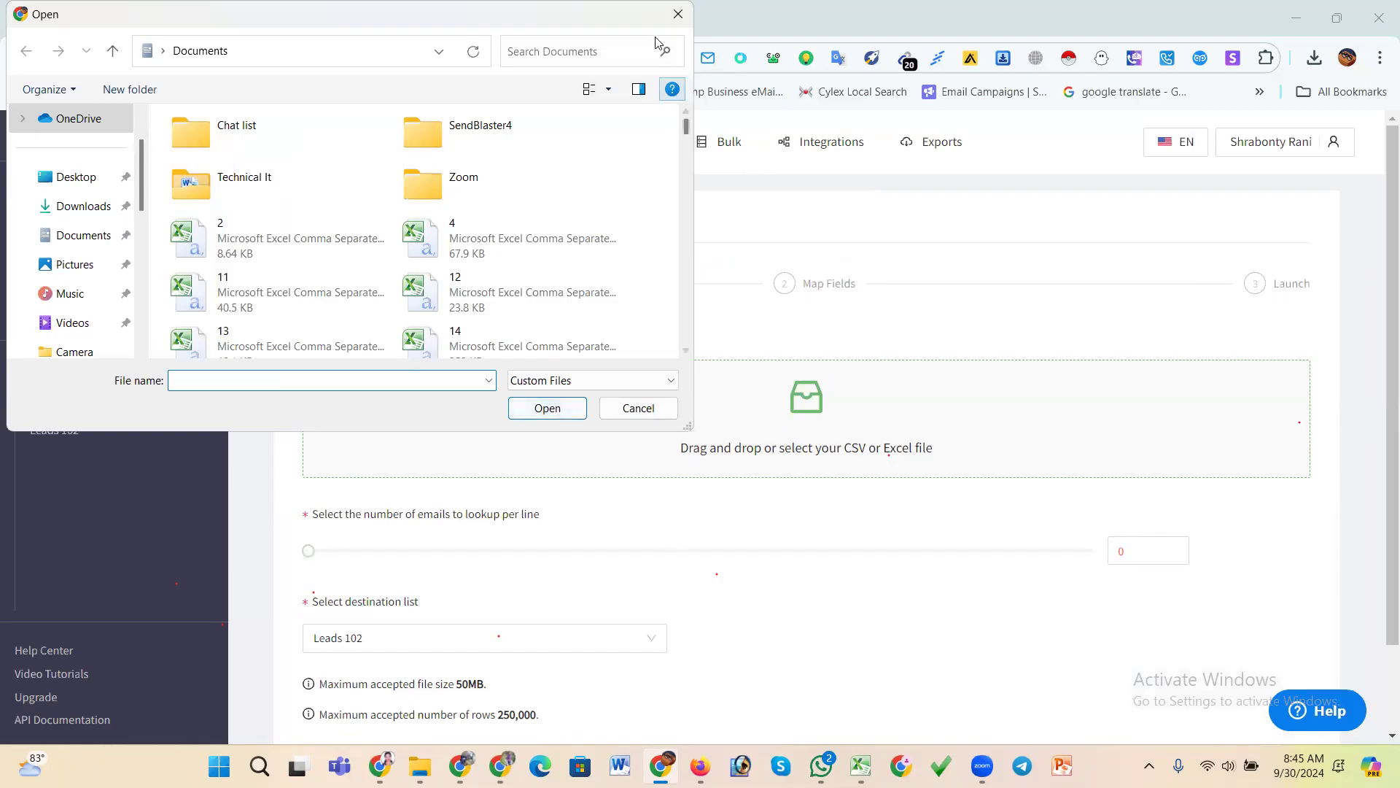
left_click(678, 14)
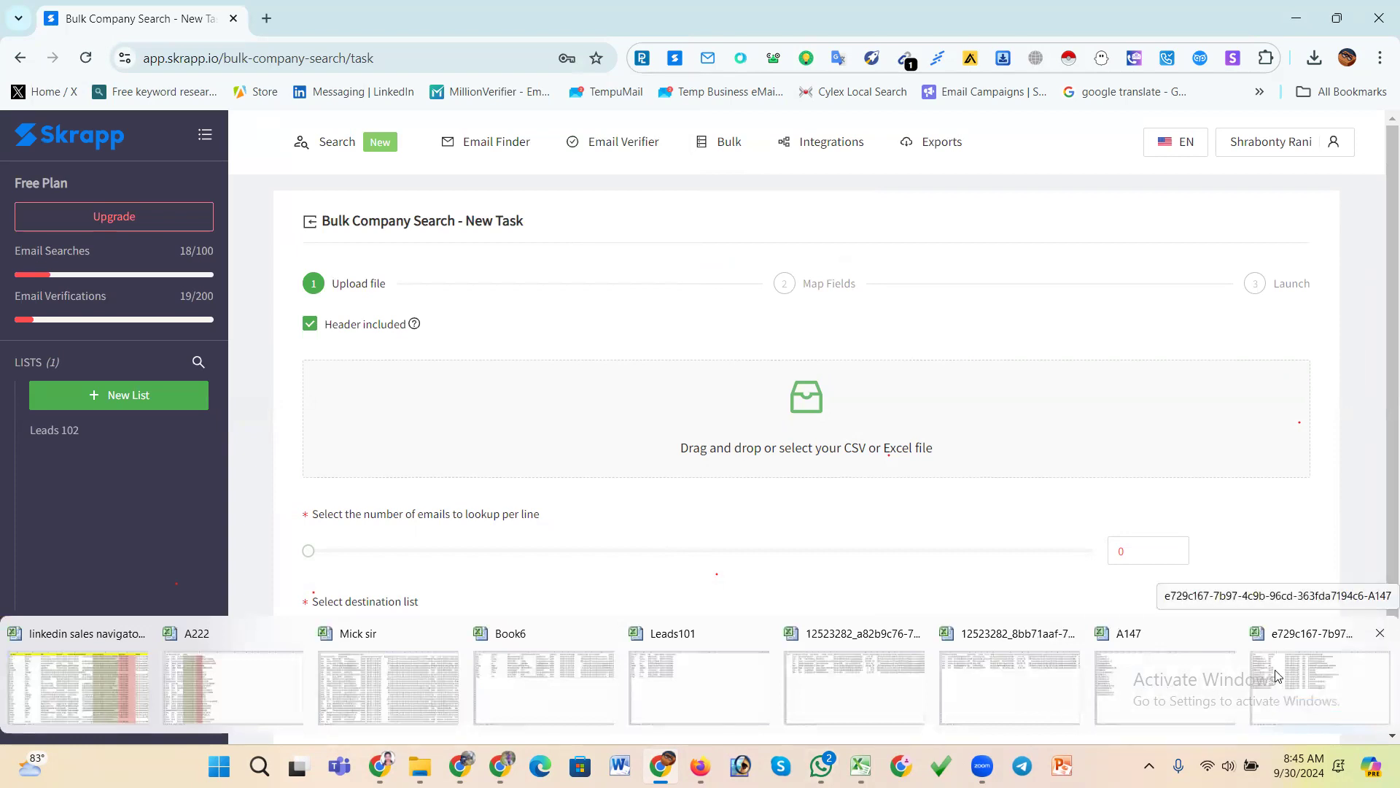
- Switch to the 12523282_8bb71aaf workbook in Excel and delete the Email Status column from the Leads 102 sheet
left_click(1011, 691)
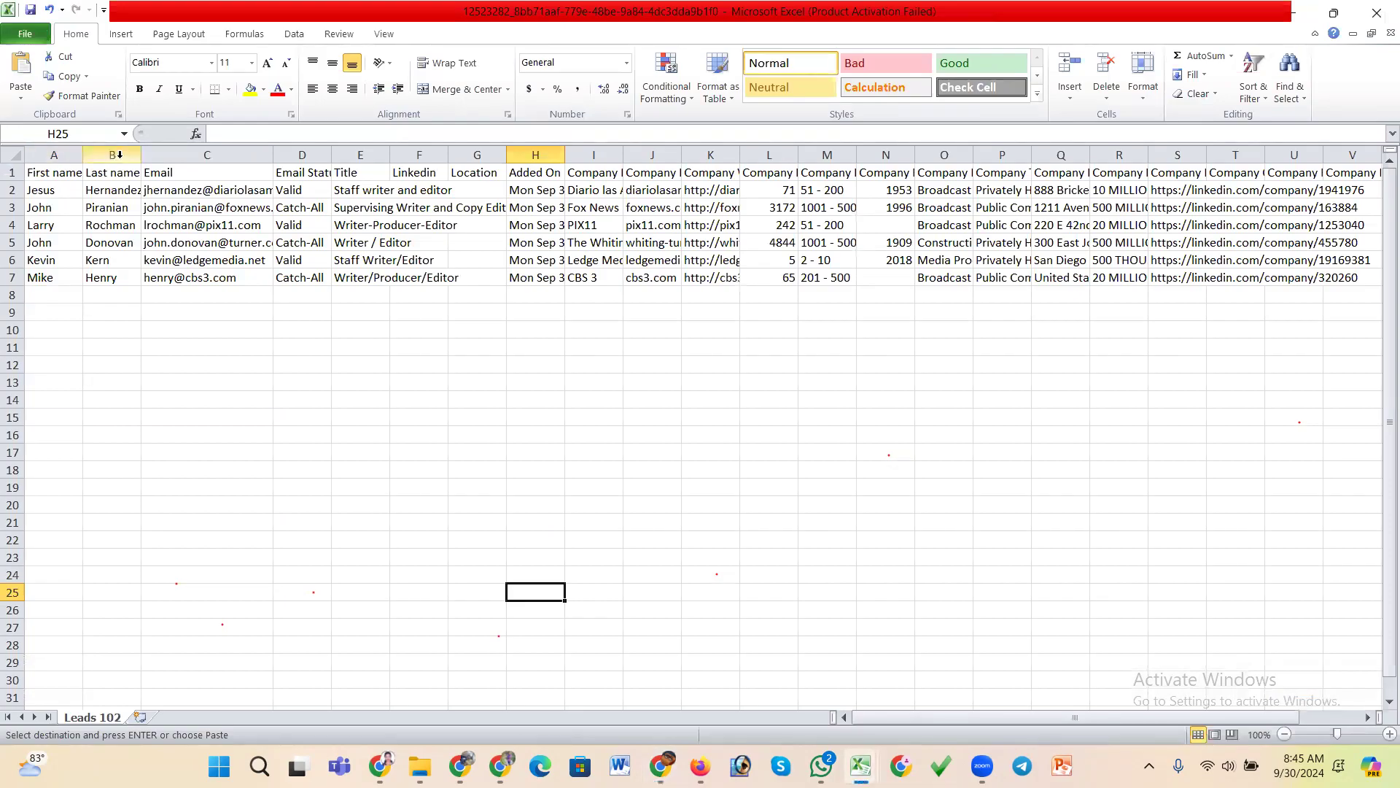
left_click(305, 158)
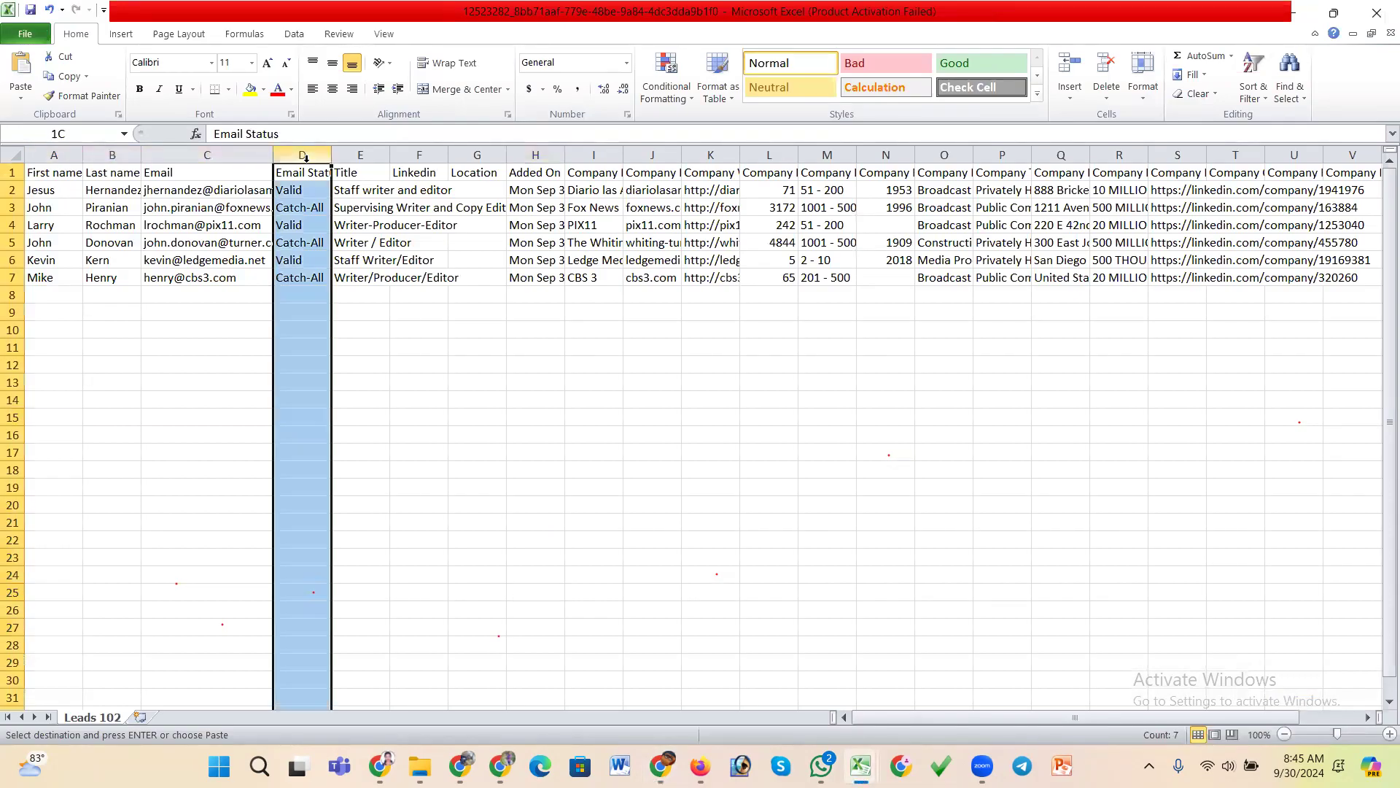
left_click(1106, 68)
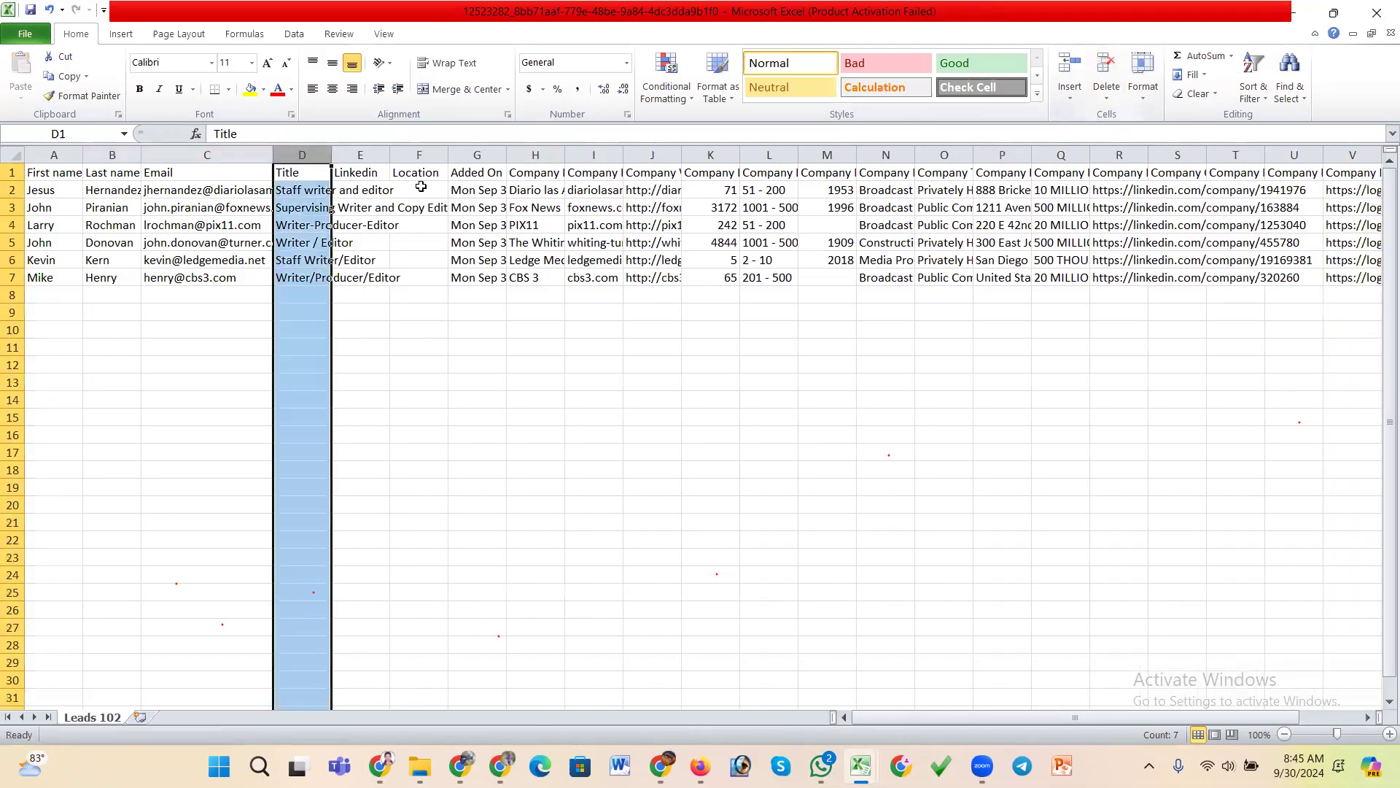
- Delete the Linkedin, Location and Added On columns from the Leads 102 sheet
left_click(361, 156)
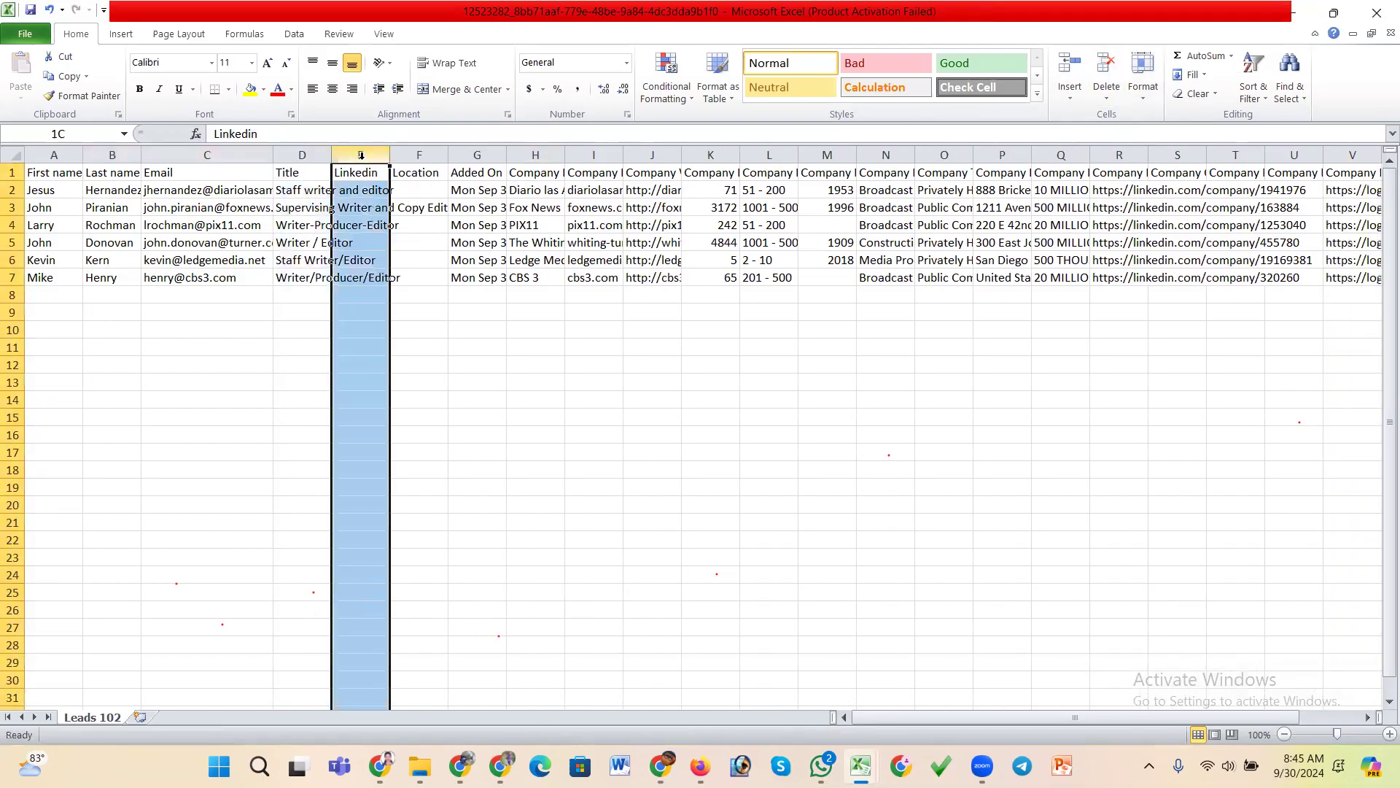
left_click(1106, 67)
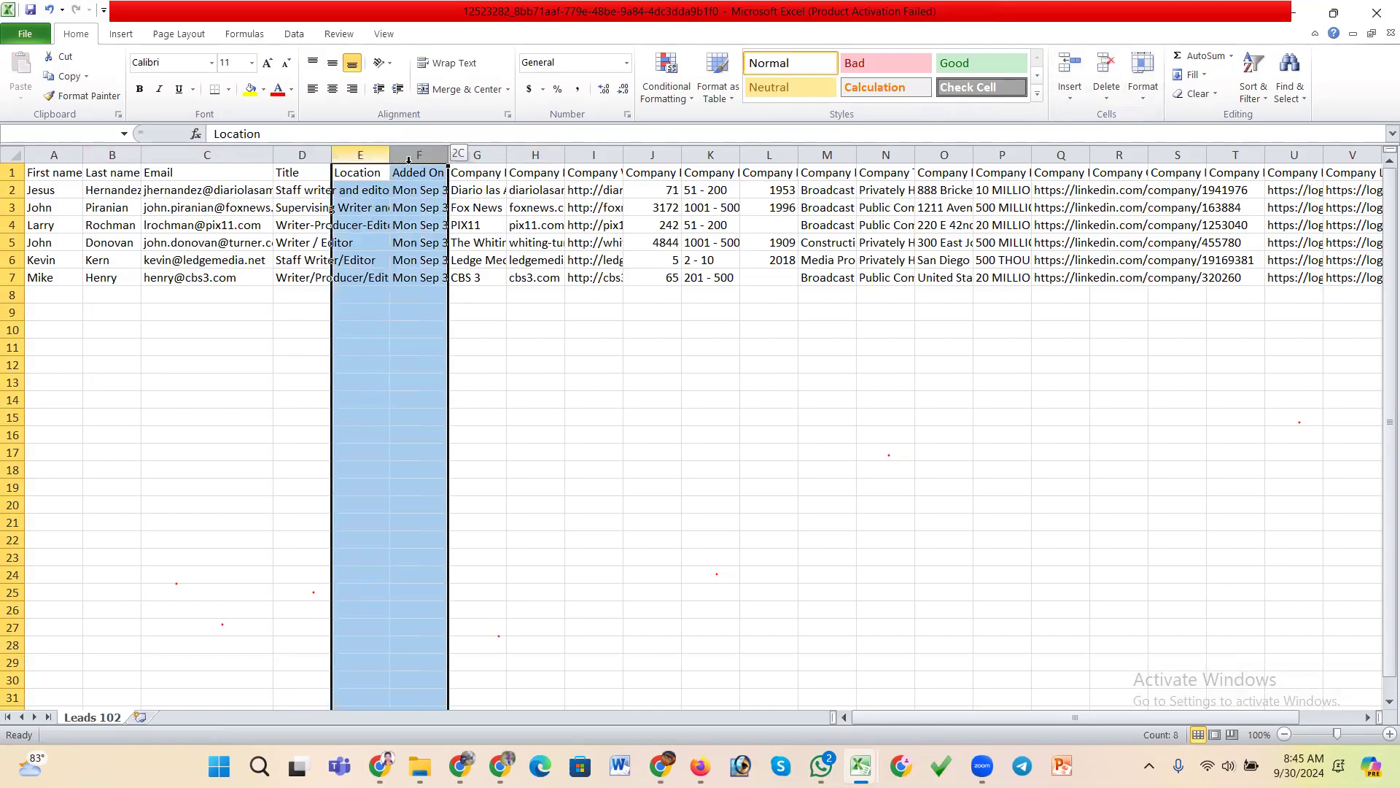
left_click(1102, 58)
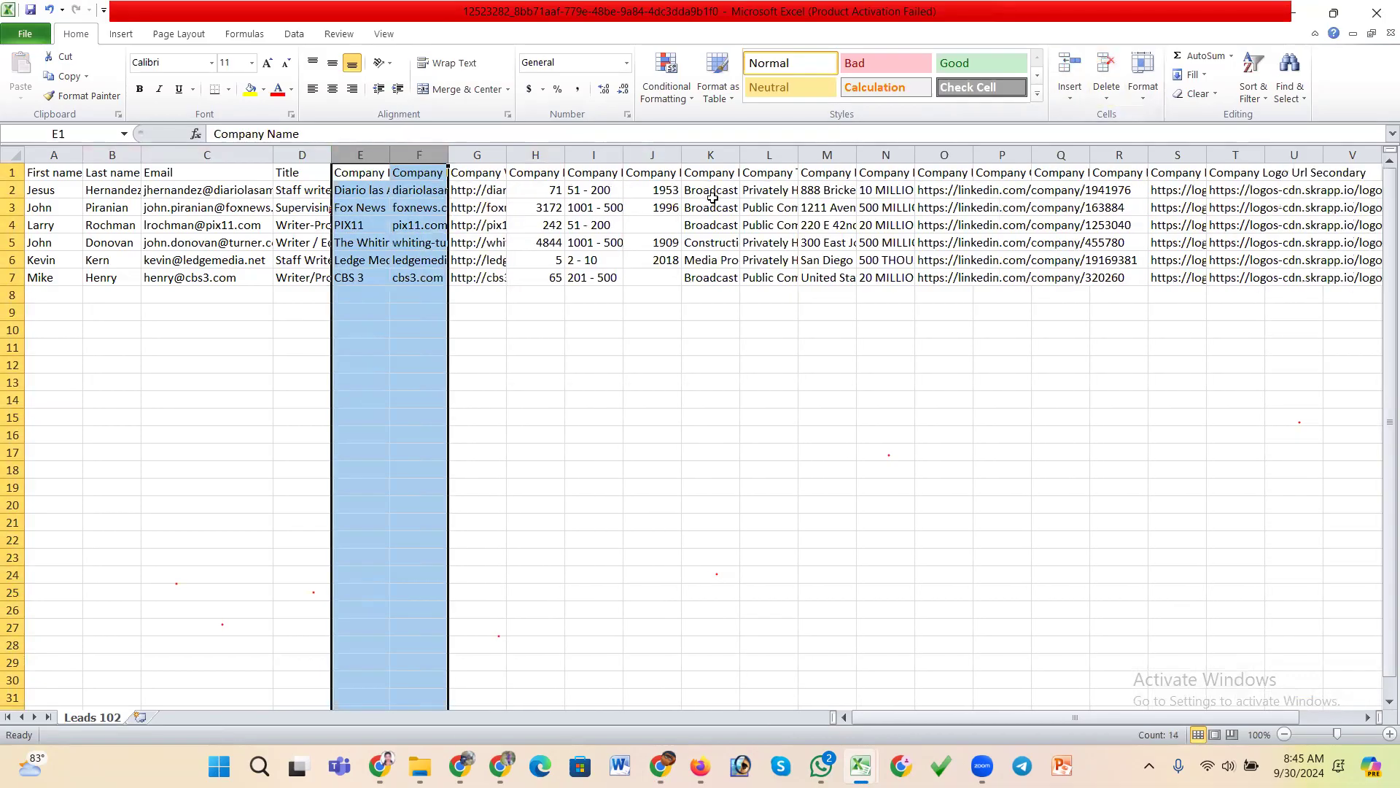
- Widen the Company Industry and Company Website columns so their contents can be read
left_click_drag(739, 154, 786, 155)
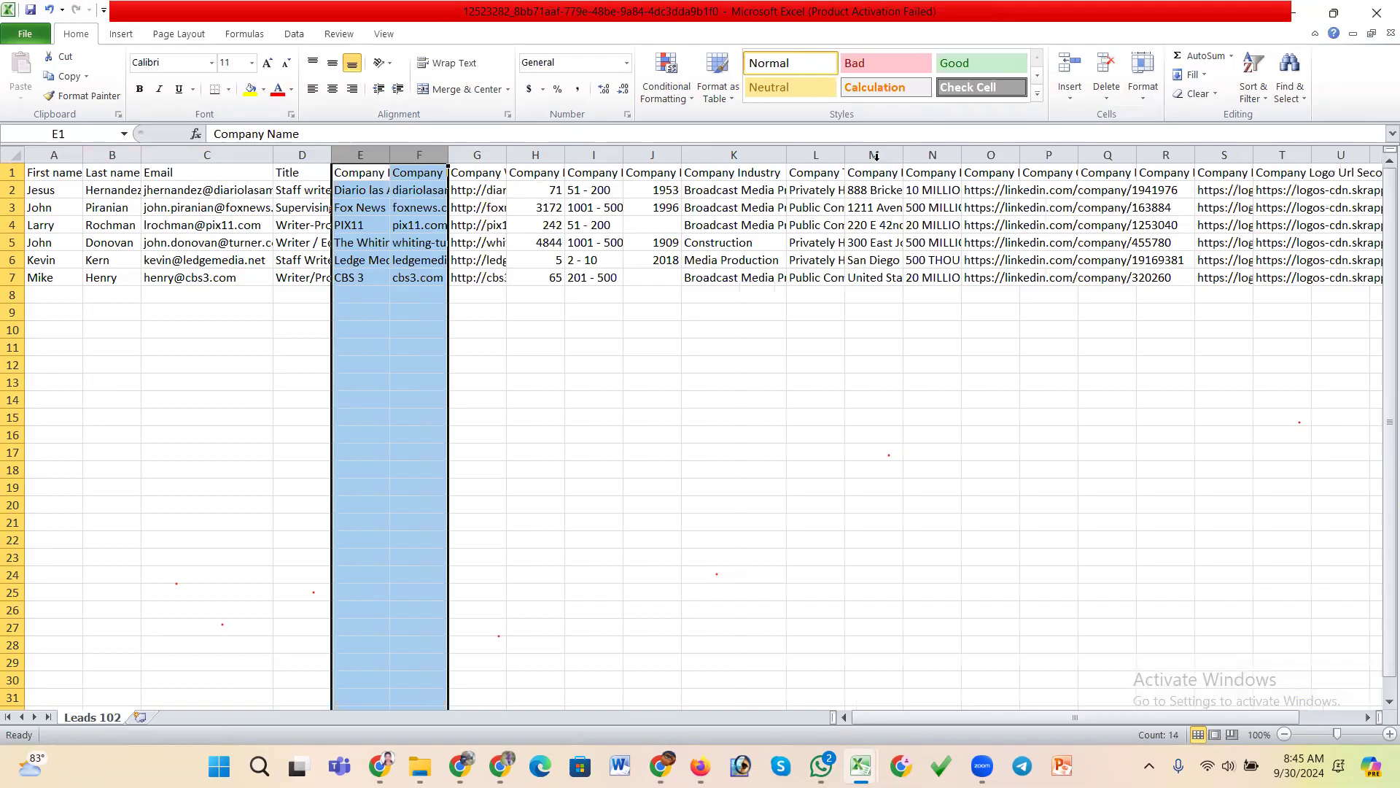
left_click_drag(509, 155, 602, 155)
left_click(294, 313)
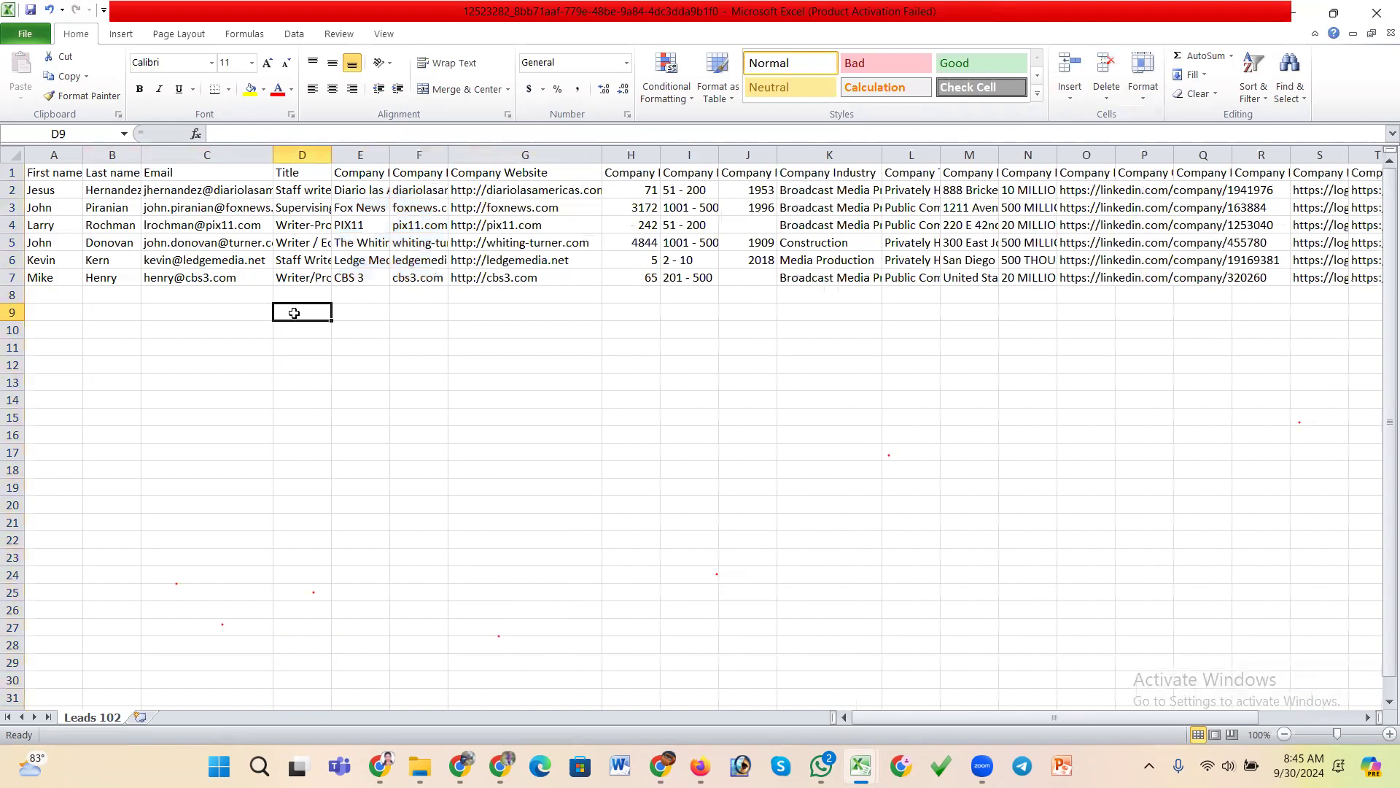
- Delete the Company Name column, the company domain column beside it, and every column after Company Website
left_click(206, 155)
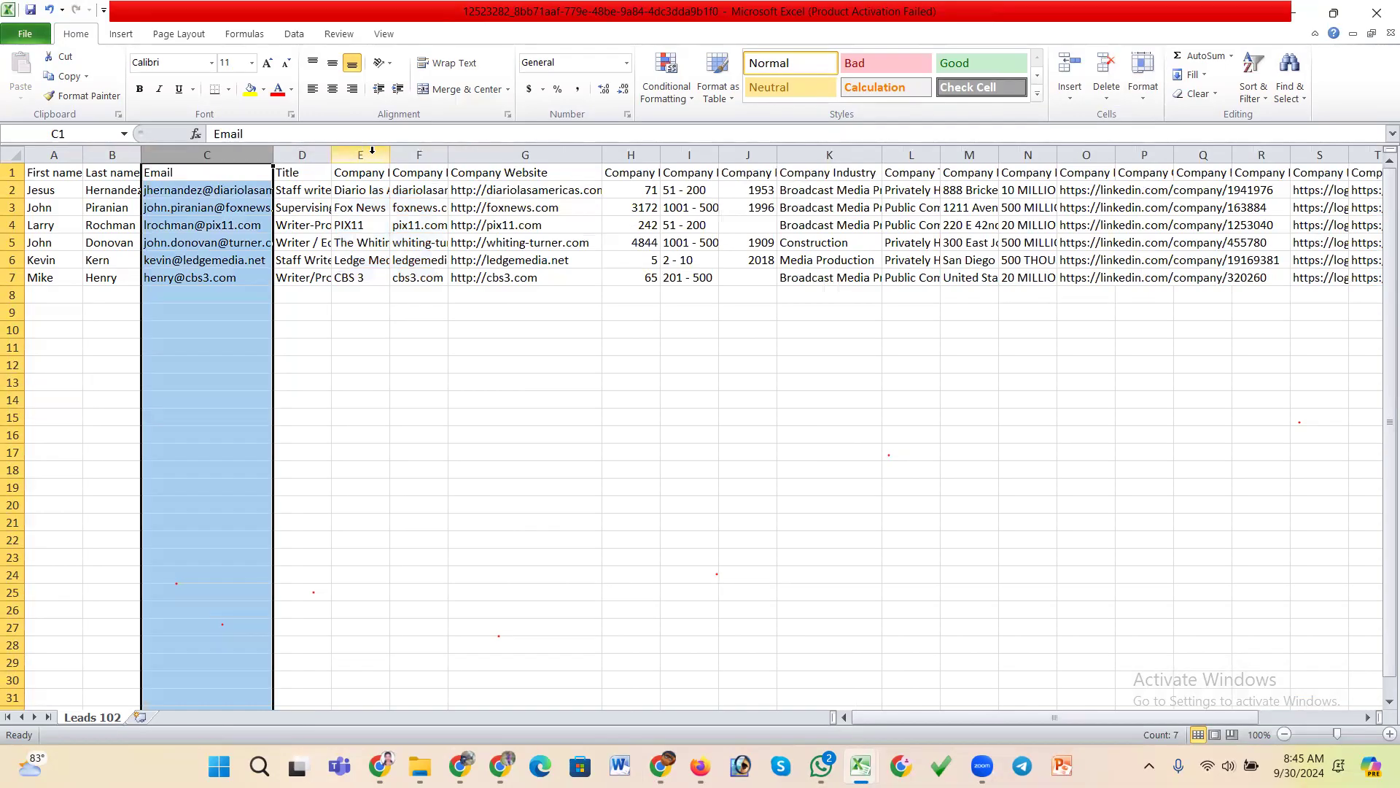
left_click_drag(372, 151, 420, 155)
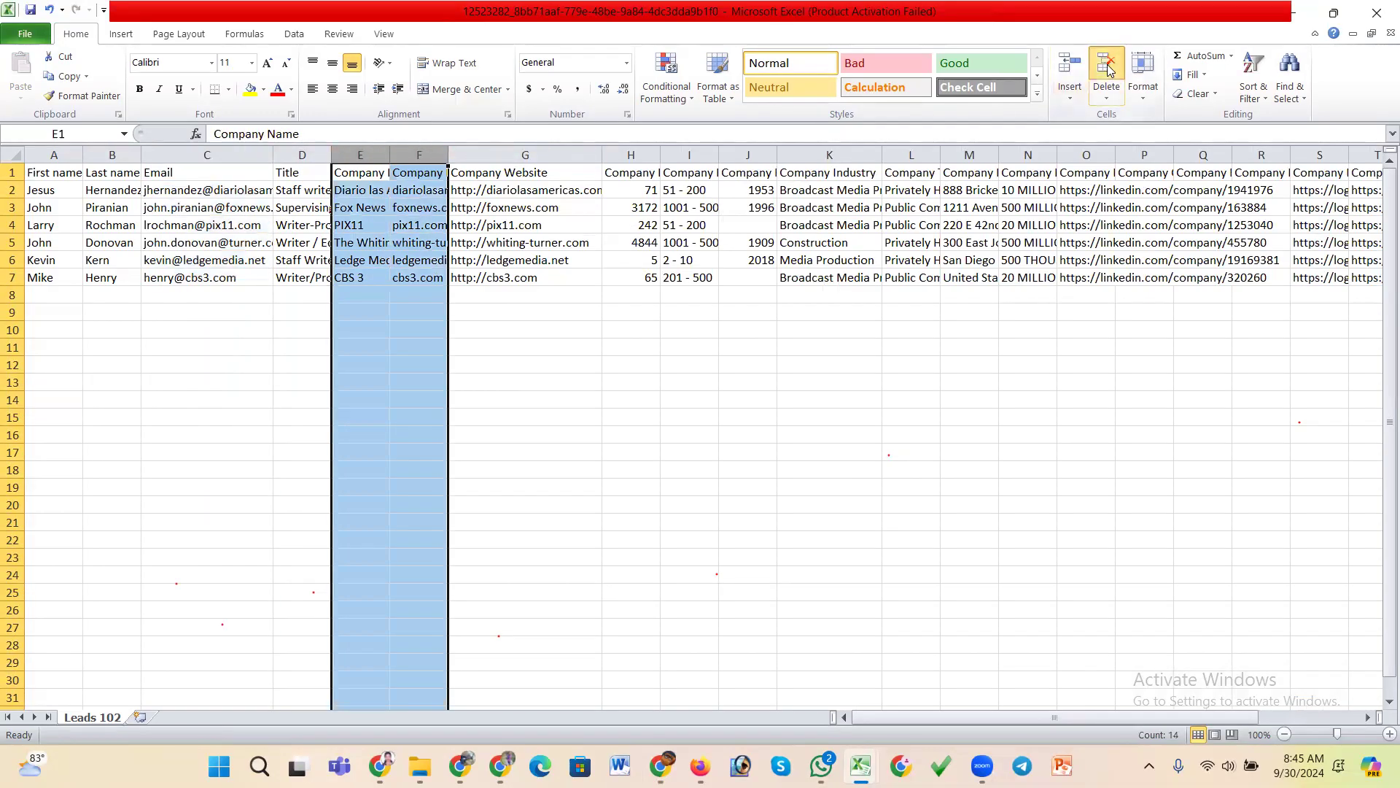
left_click(1108, 66)
left_click_drag(509, 156, 1176, 155)
left_click(1097, 73)
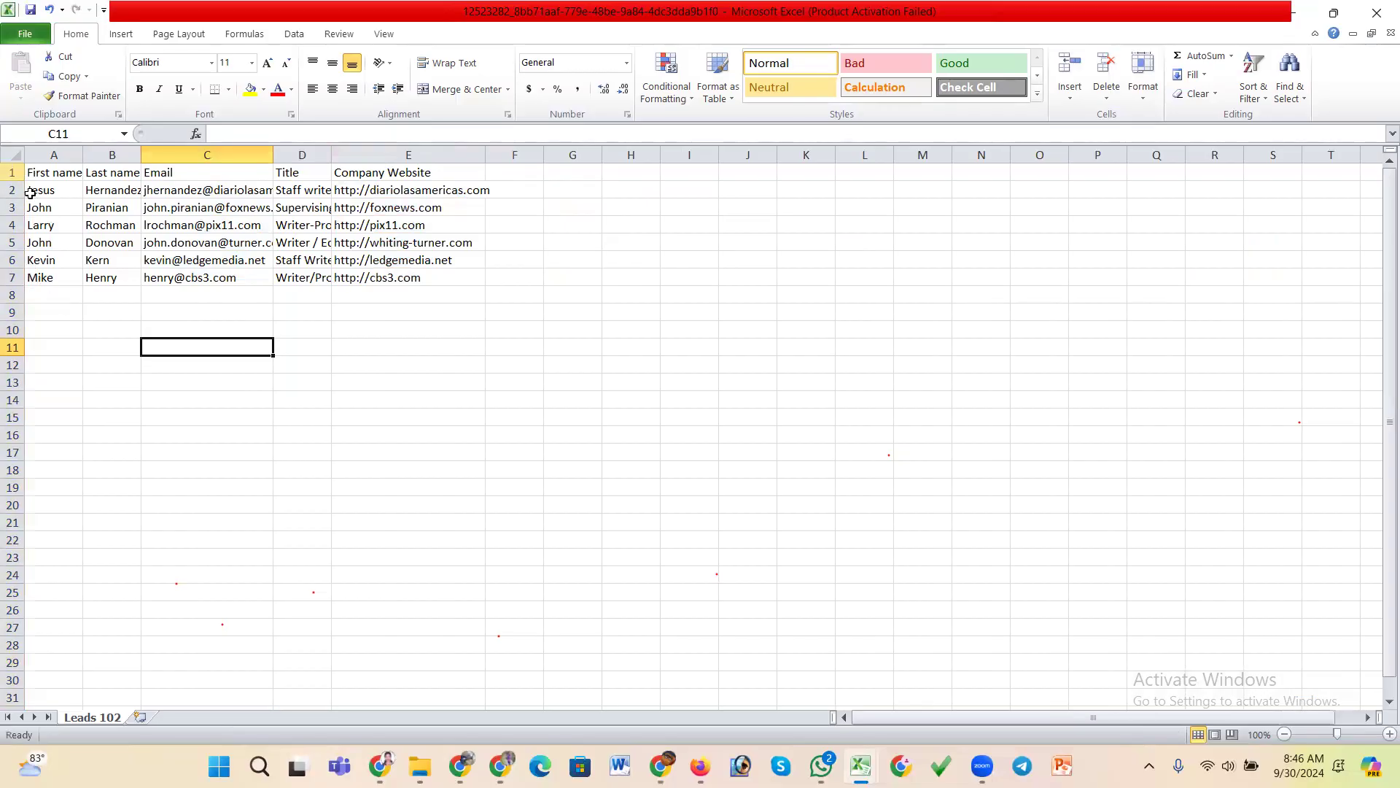
left_click_drag(248, 376, 248, 369)
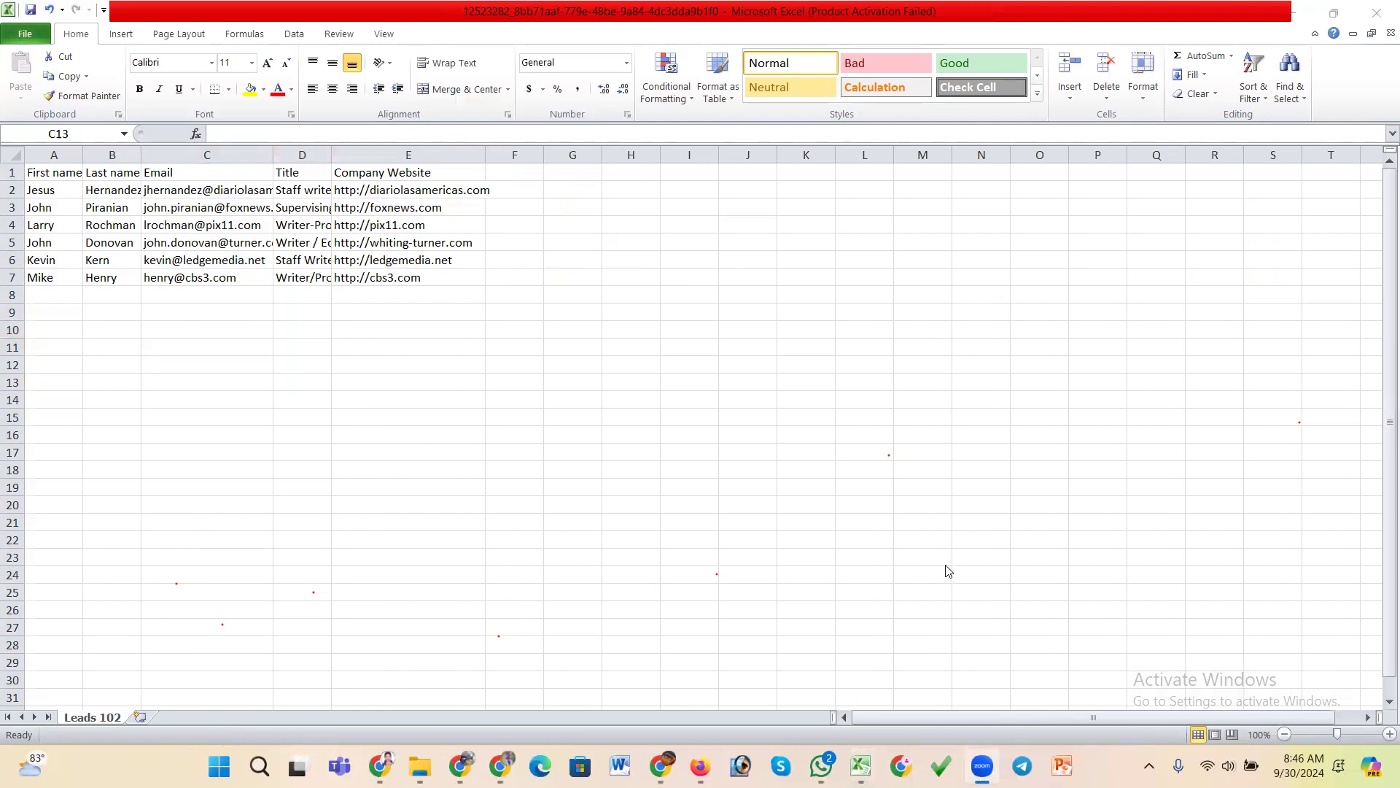
left_click(345, 323)
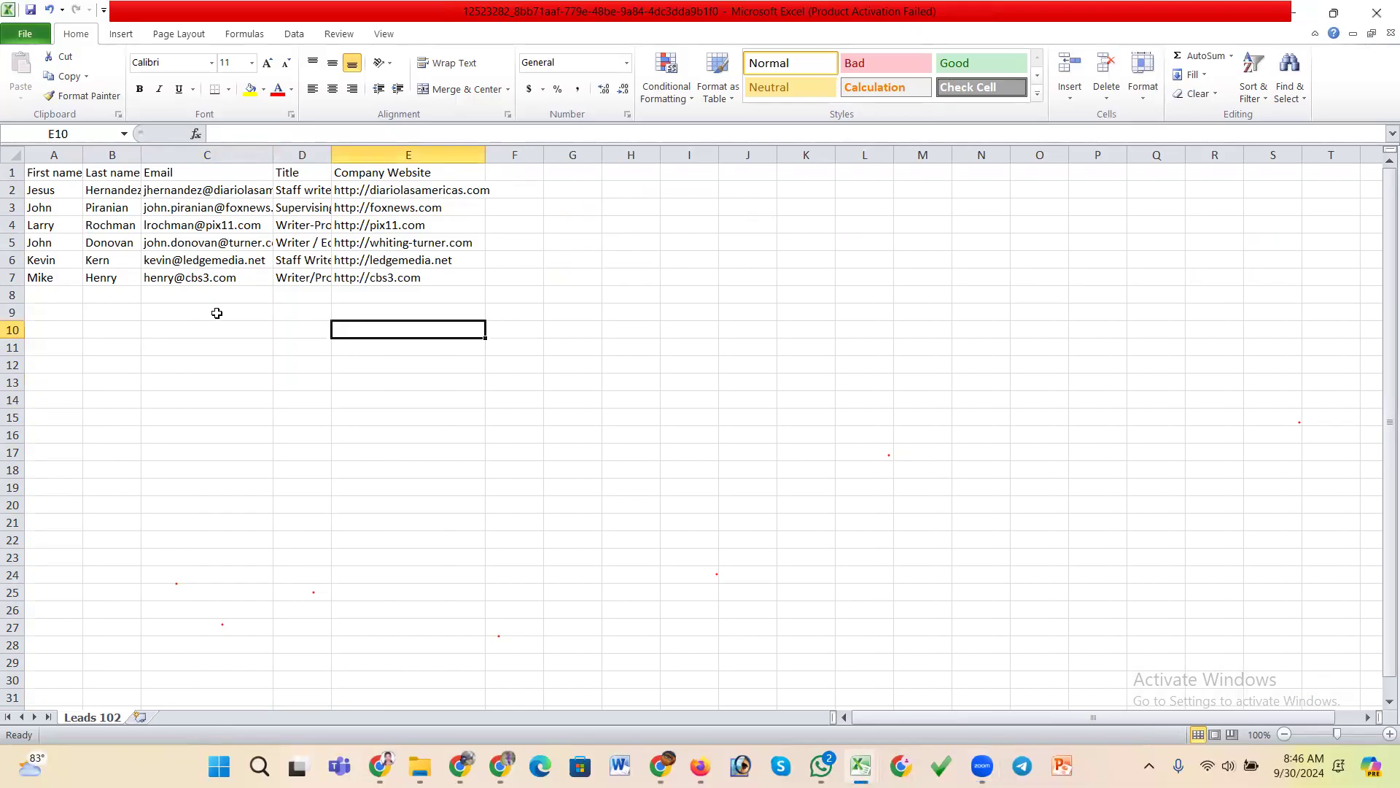
- Save the sheet as A123 in CSV (Comma delimited) format in the Documents folder, keeping the workbook in that format
left_click_drag(12, 173, 12, 281)
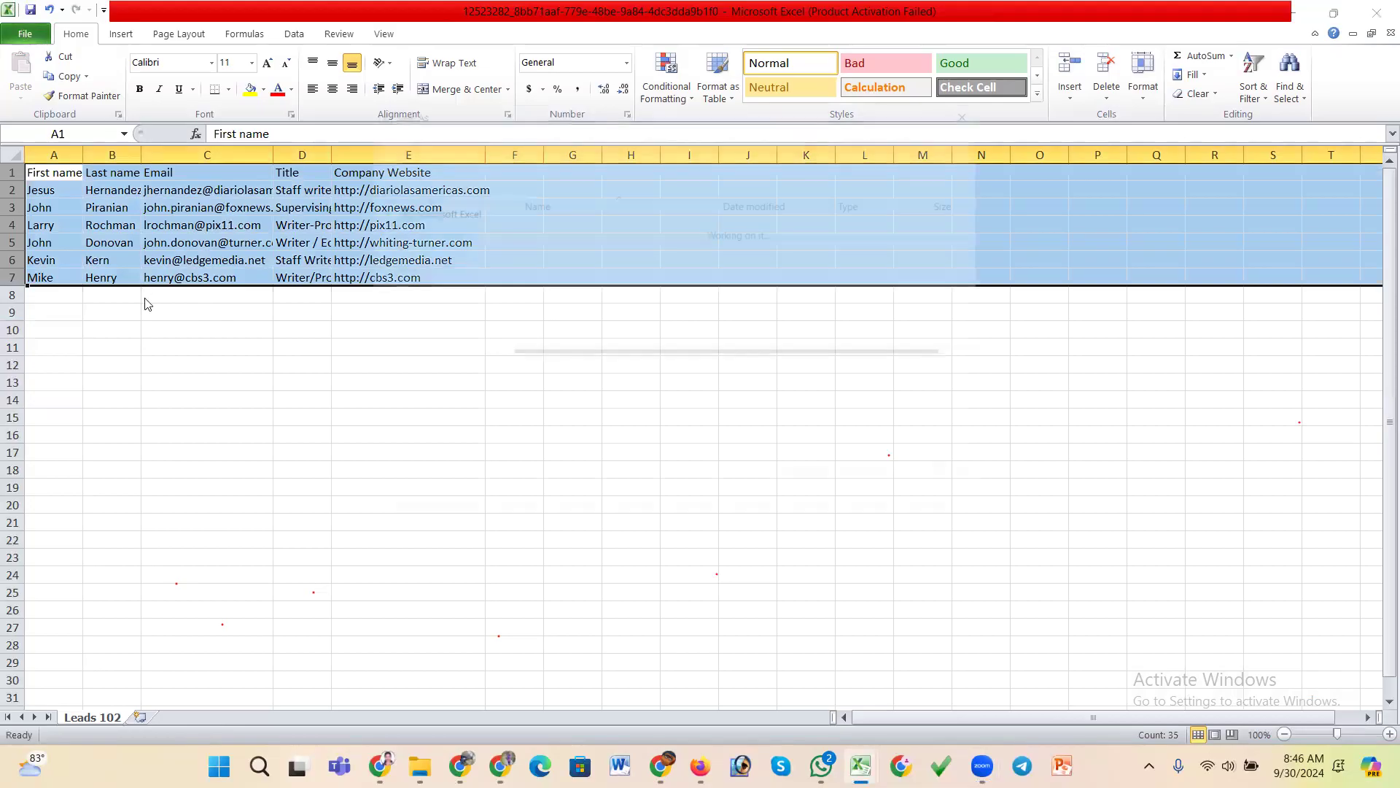
key("F12")
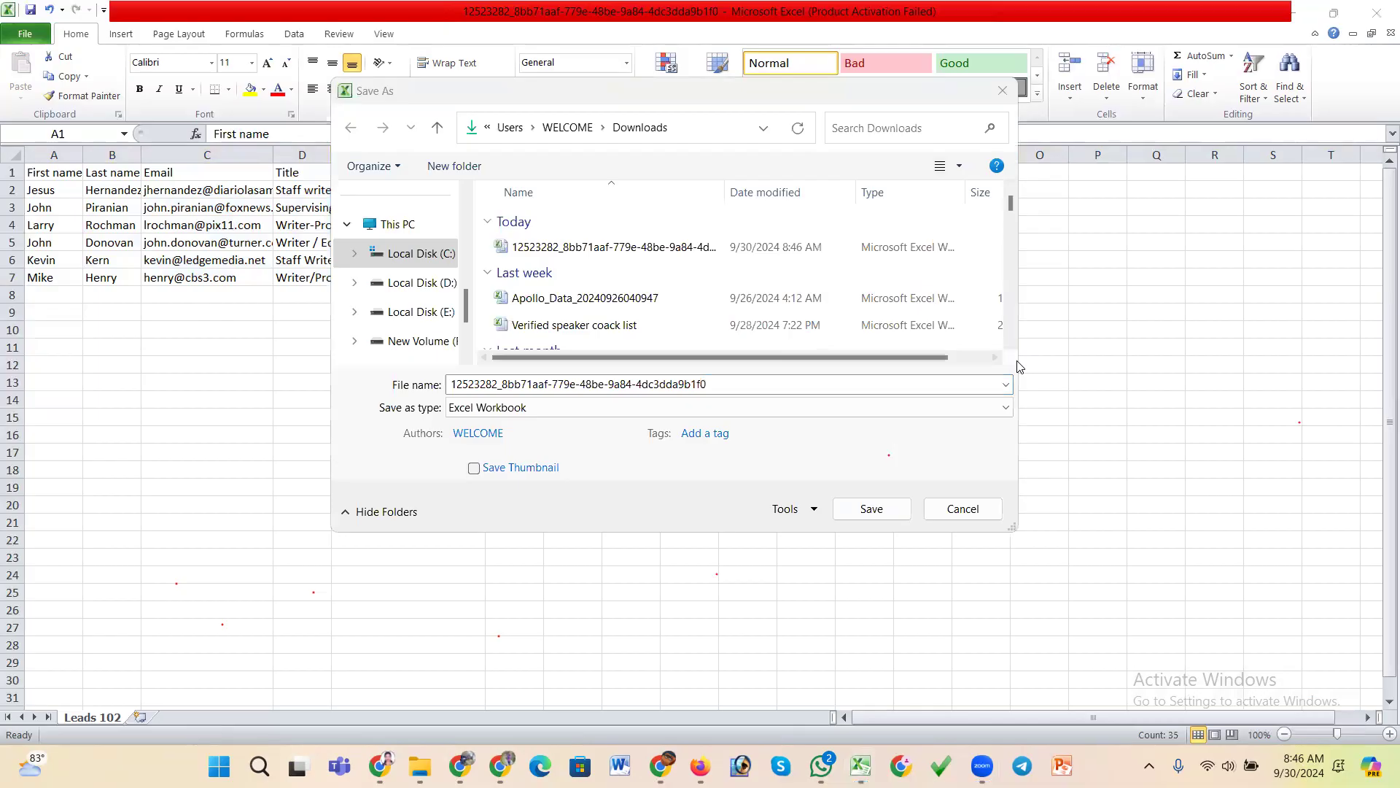
left_click(725, 389)
left_click_drag(722, 384, 432, 392)
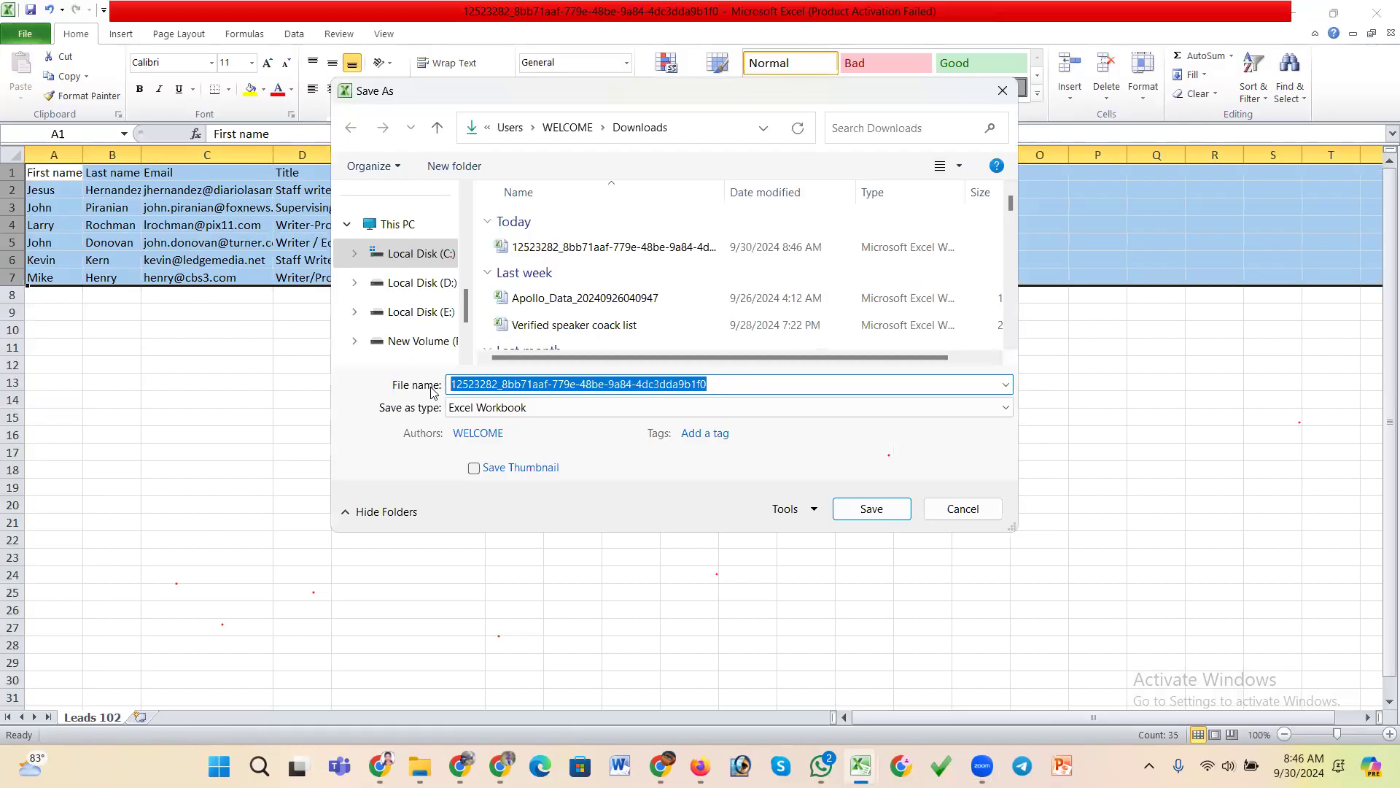
type("A123")
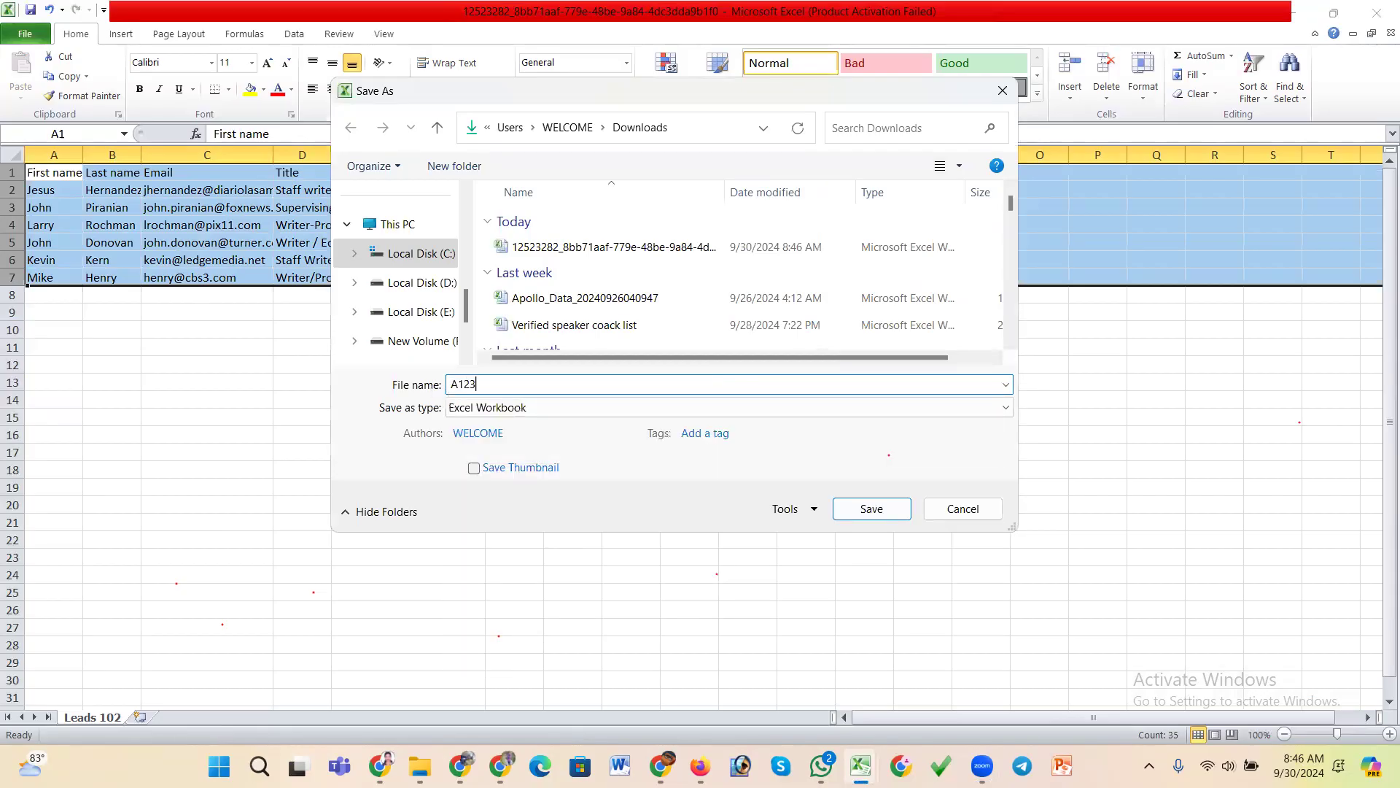
left_click(465, 406)
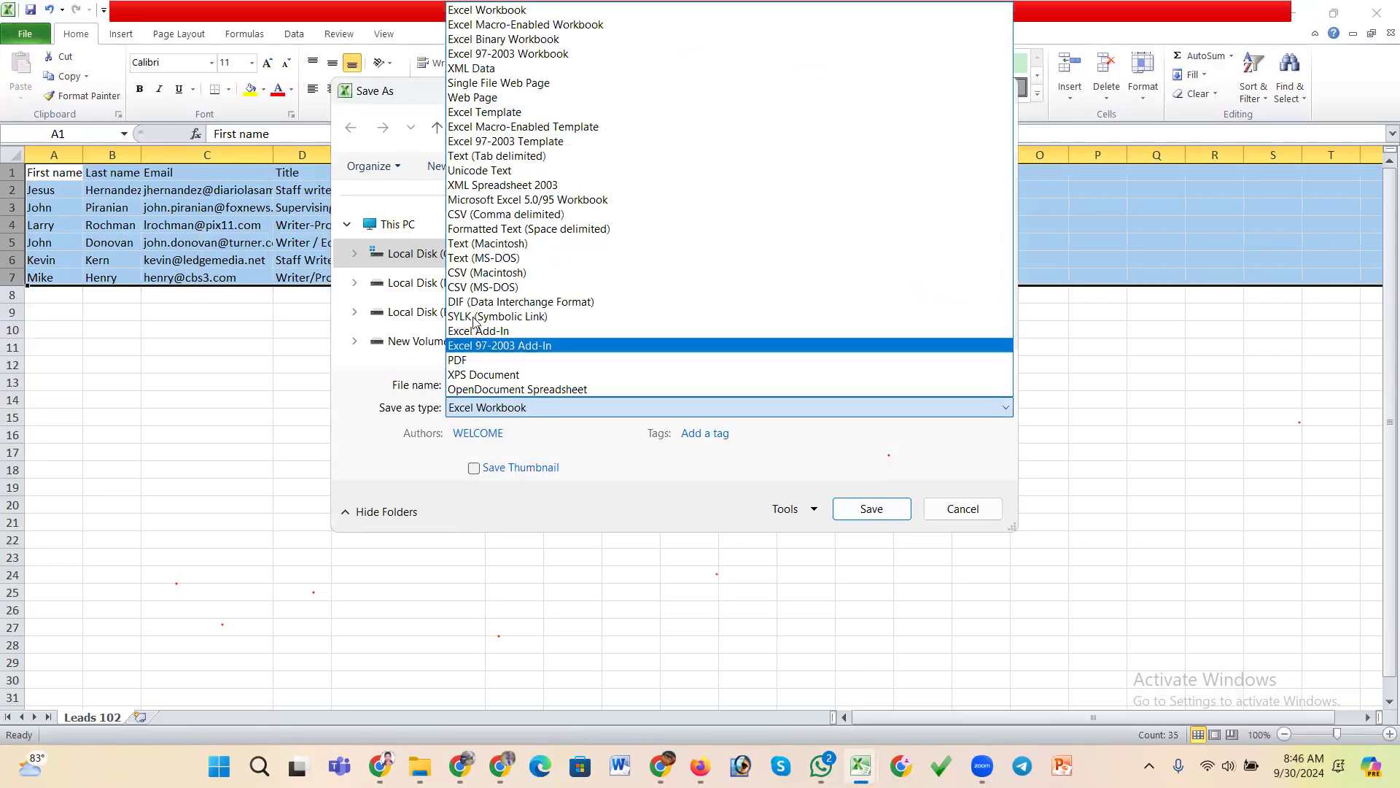
left_click(490, 214)
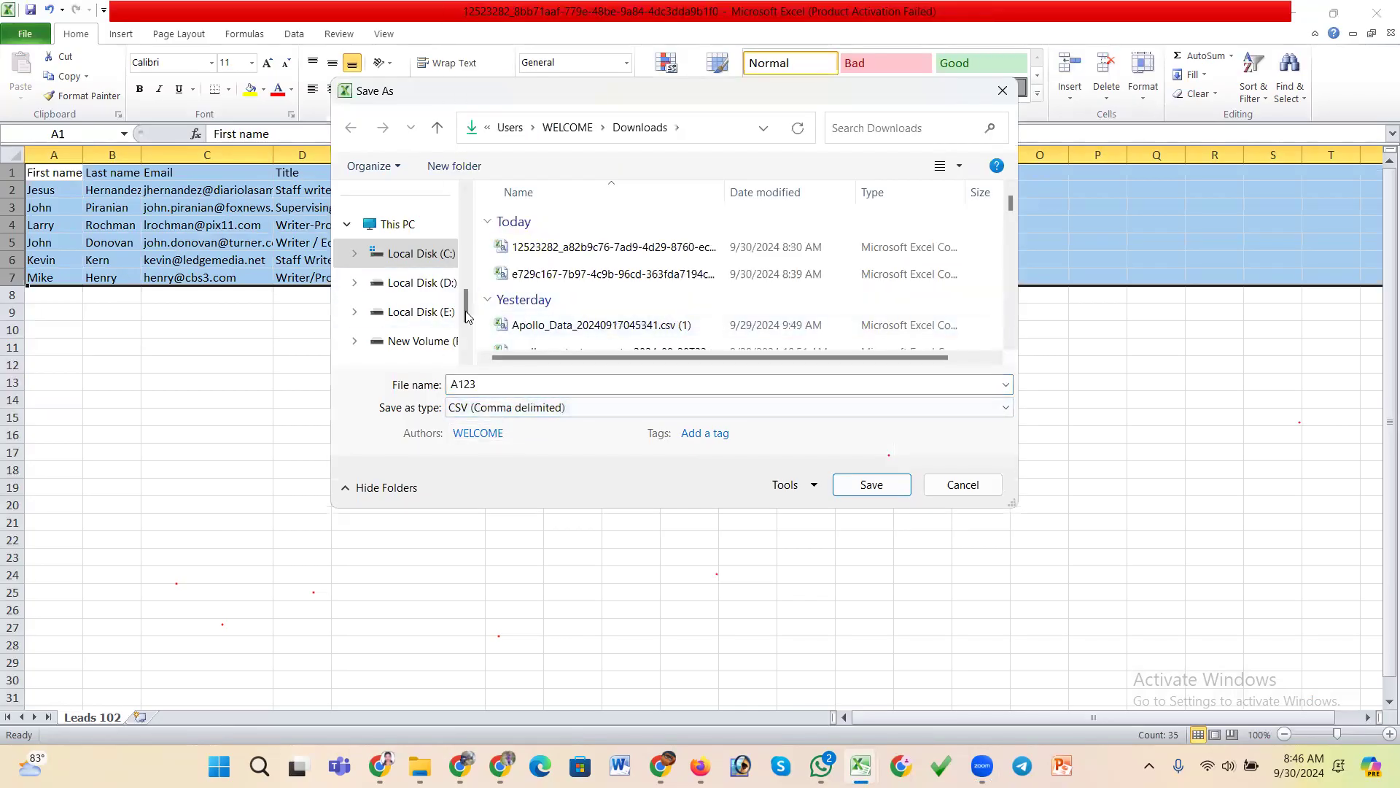
scroll(473, 263, "up", 5)
scroll(473, 263, "up", 2)
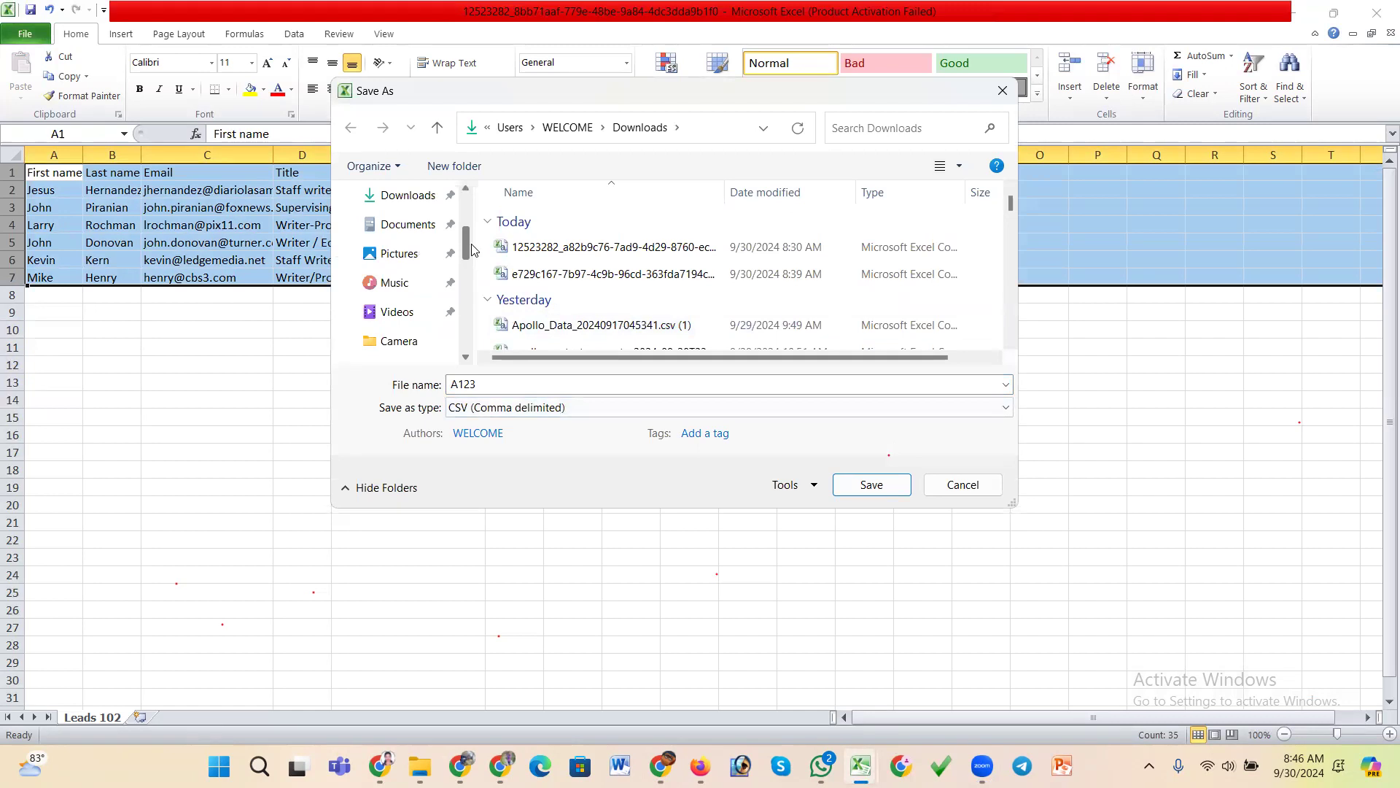
left_click(406, 224)
left_click(866, 486)
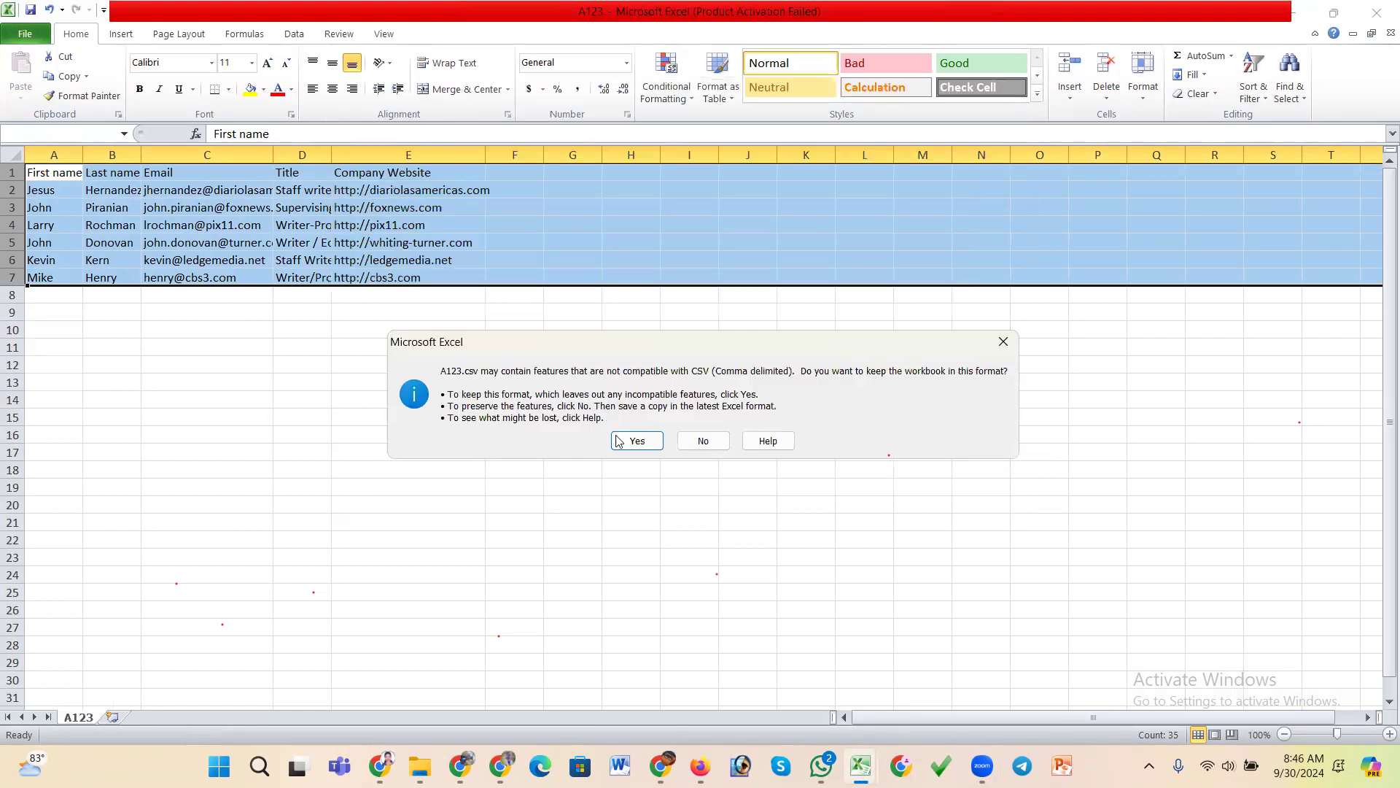
left_click(638, 439)
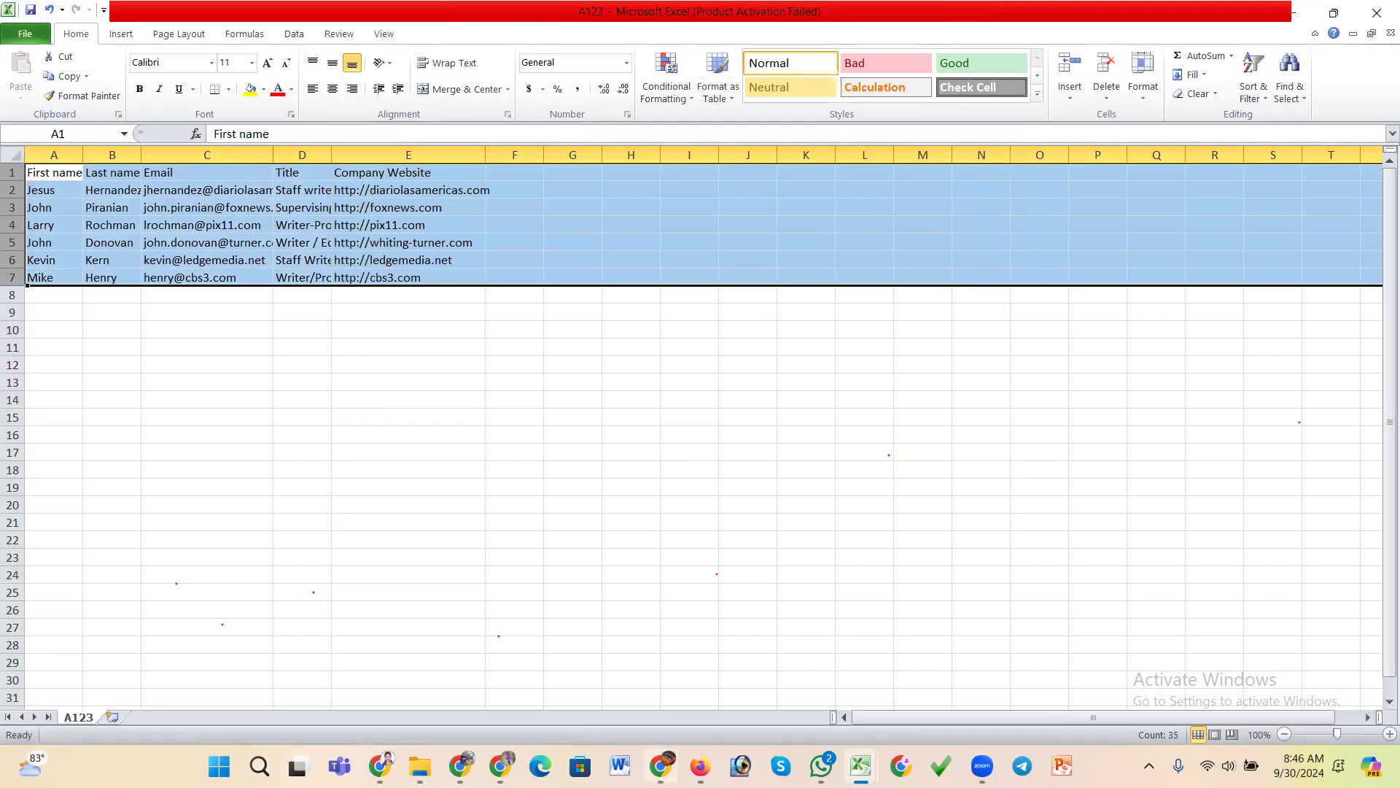
- Switch back to Skrapp and upload the A123 CSV file from Documents to the new Bulk Company Search task
key("alt+Tab")
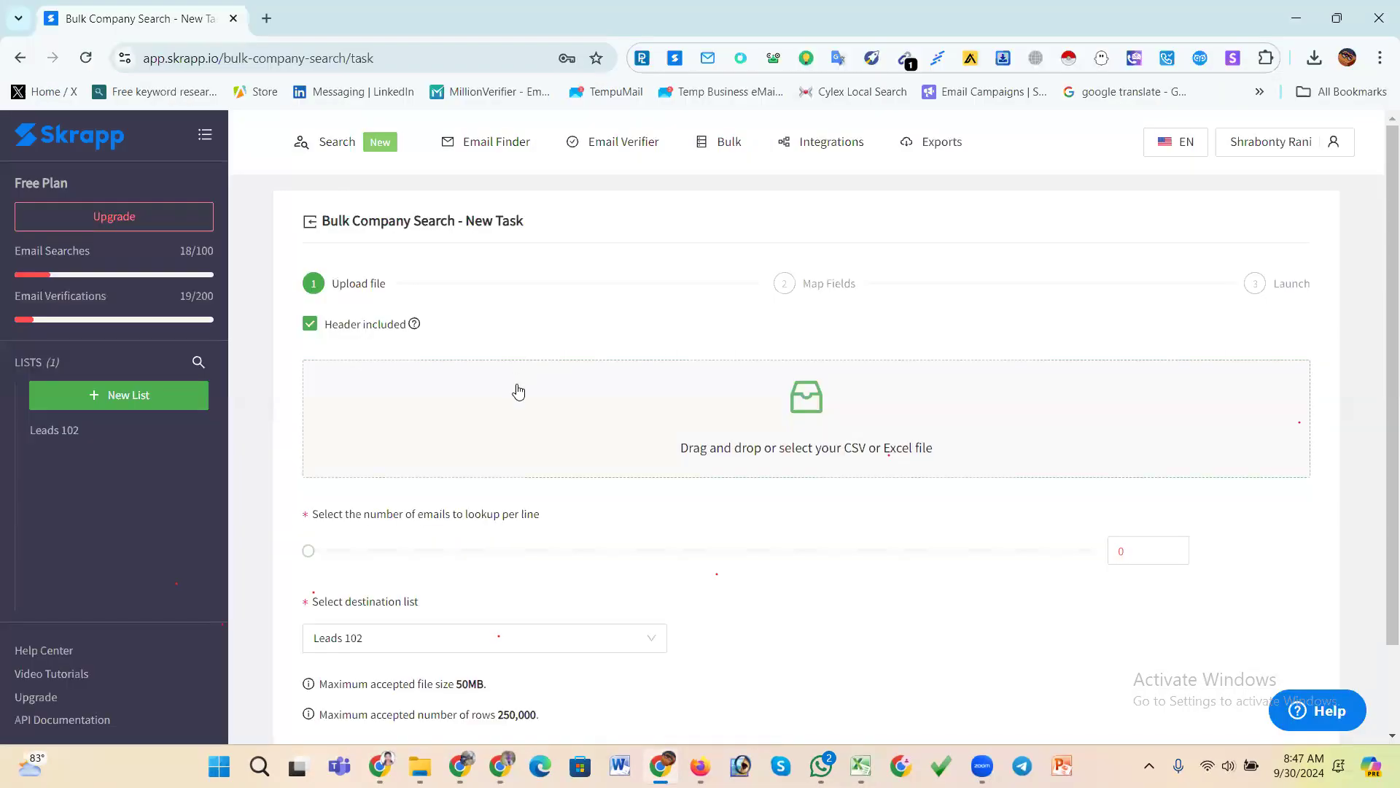
left_click(842, 451)
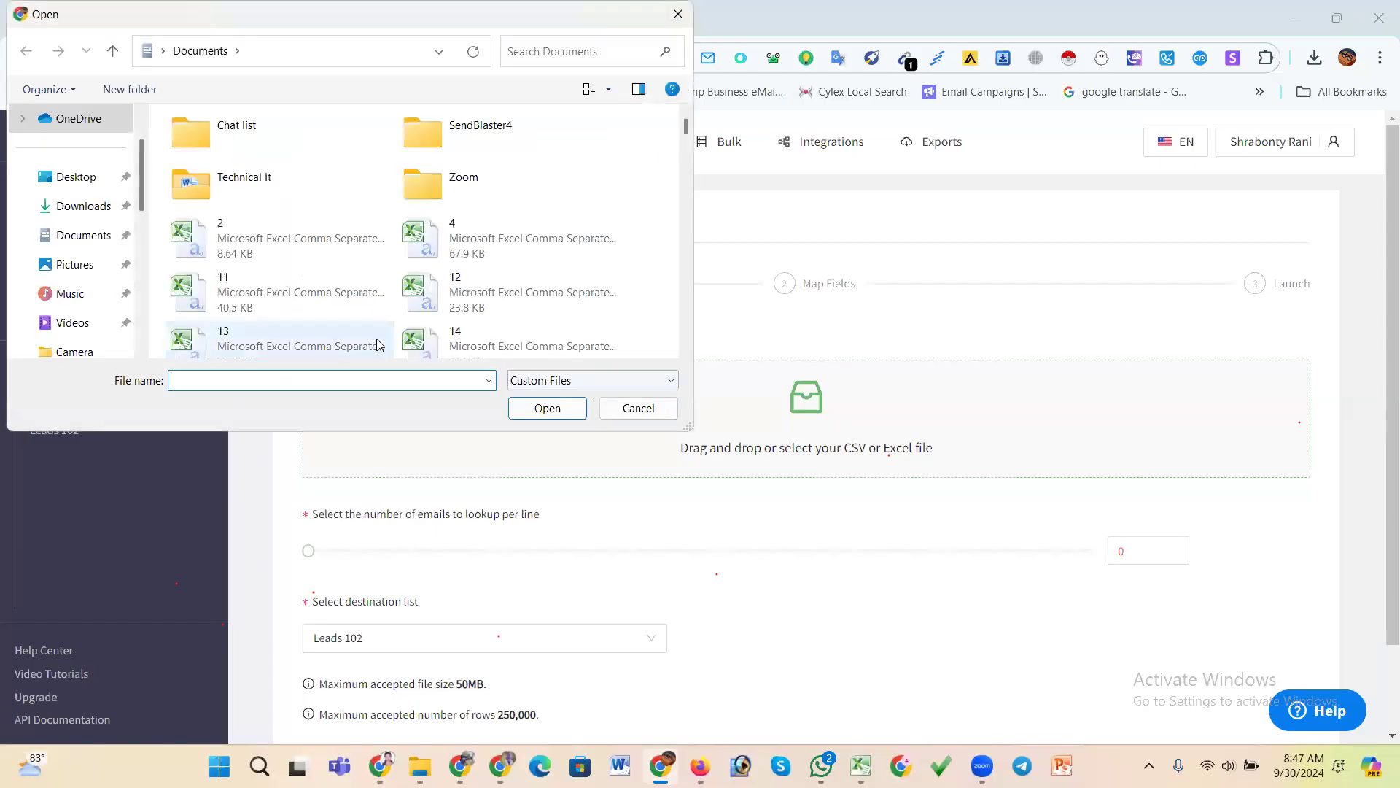
scroll(325, 286, "down", 5)
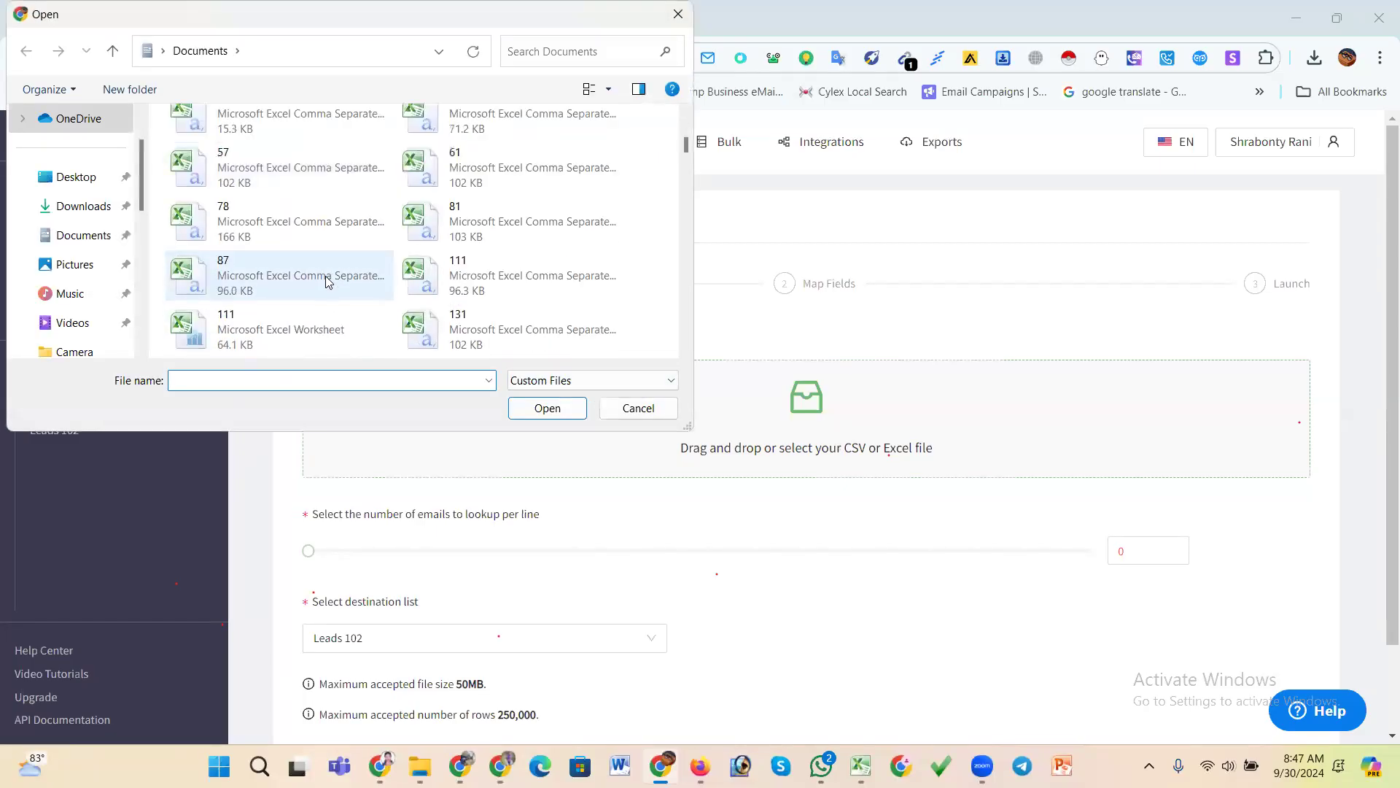
scroll(320, 284, "down", 8)
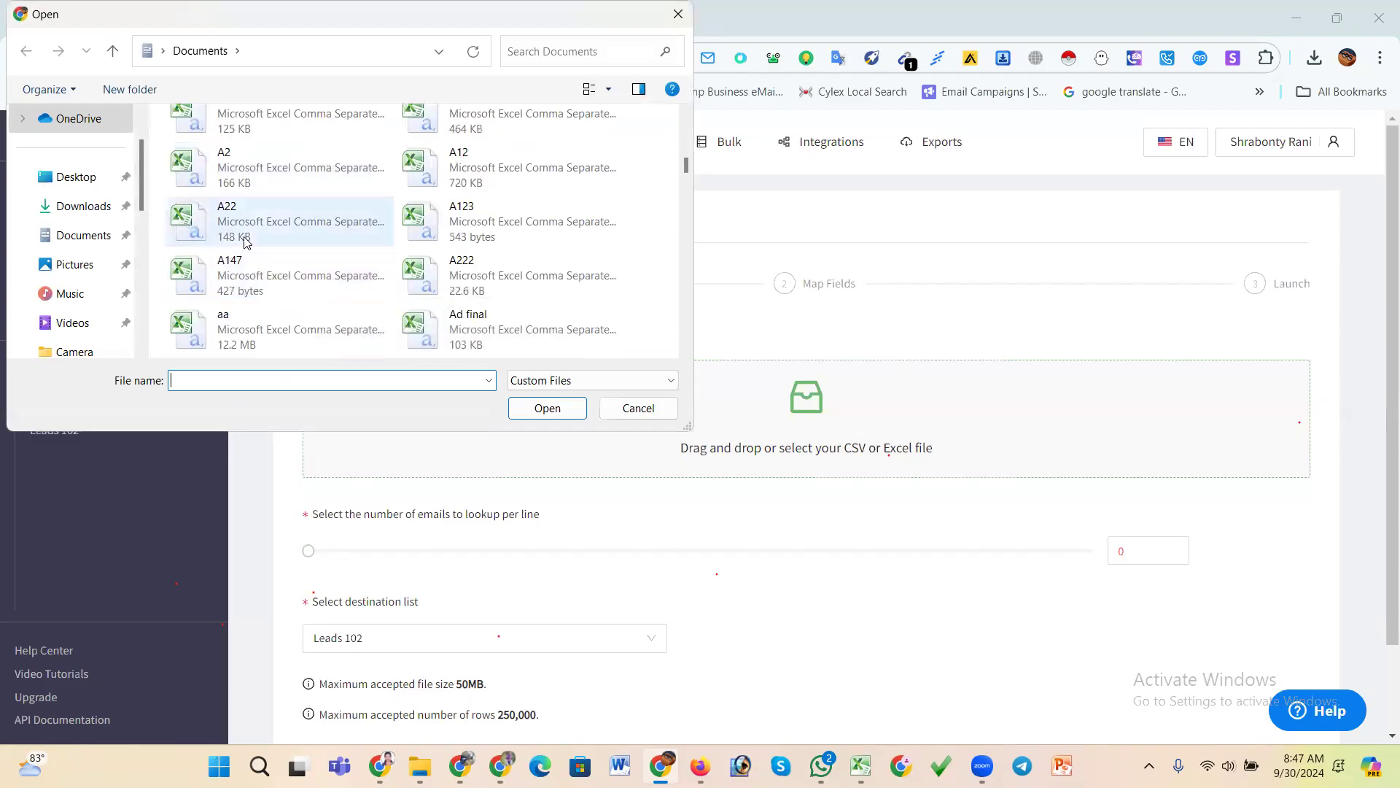
left_click(423, 222)
left_click(546, 408)
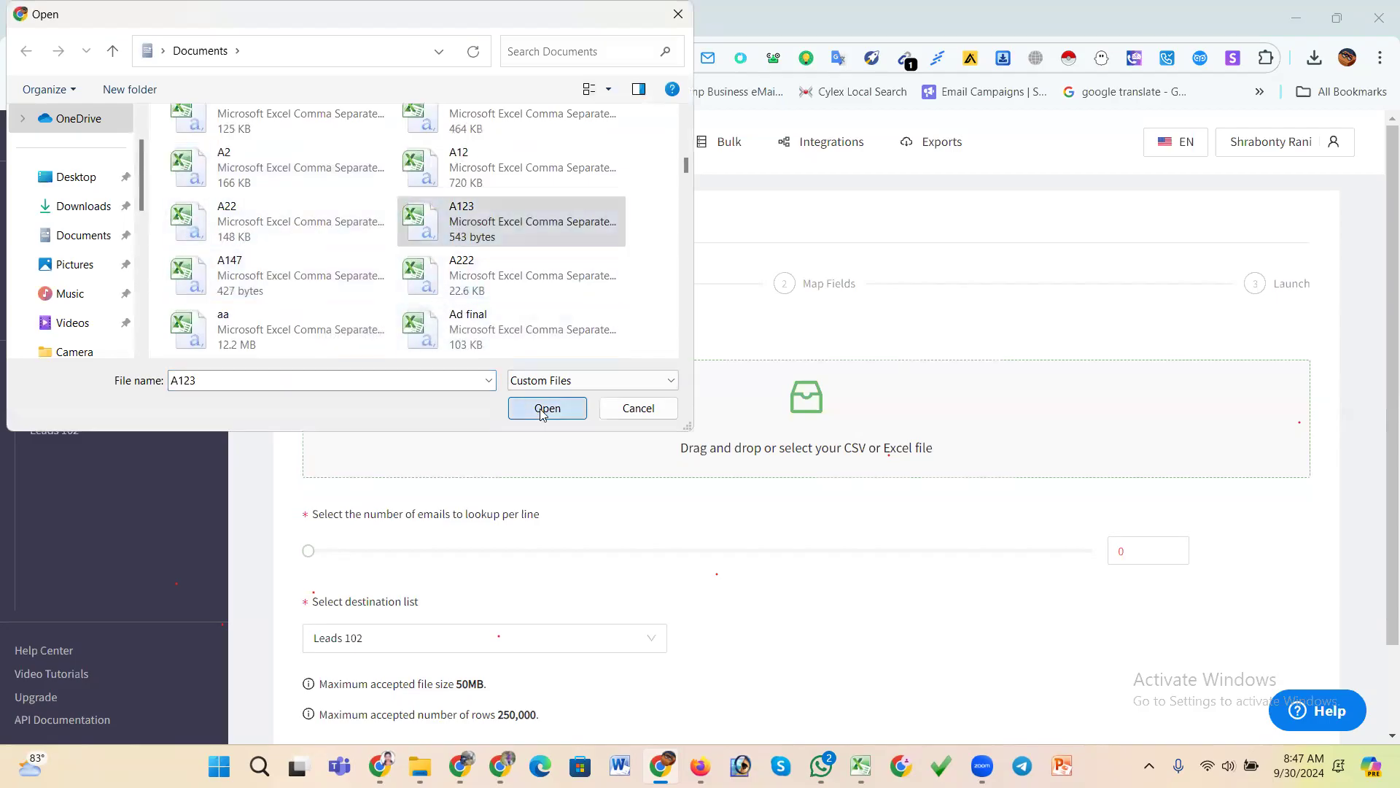
- Set the number of emails to look up per line to 5, keep Leads 102 as destination list, and proceed to the file review
scroll(609, 458, "down", 2)
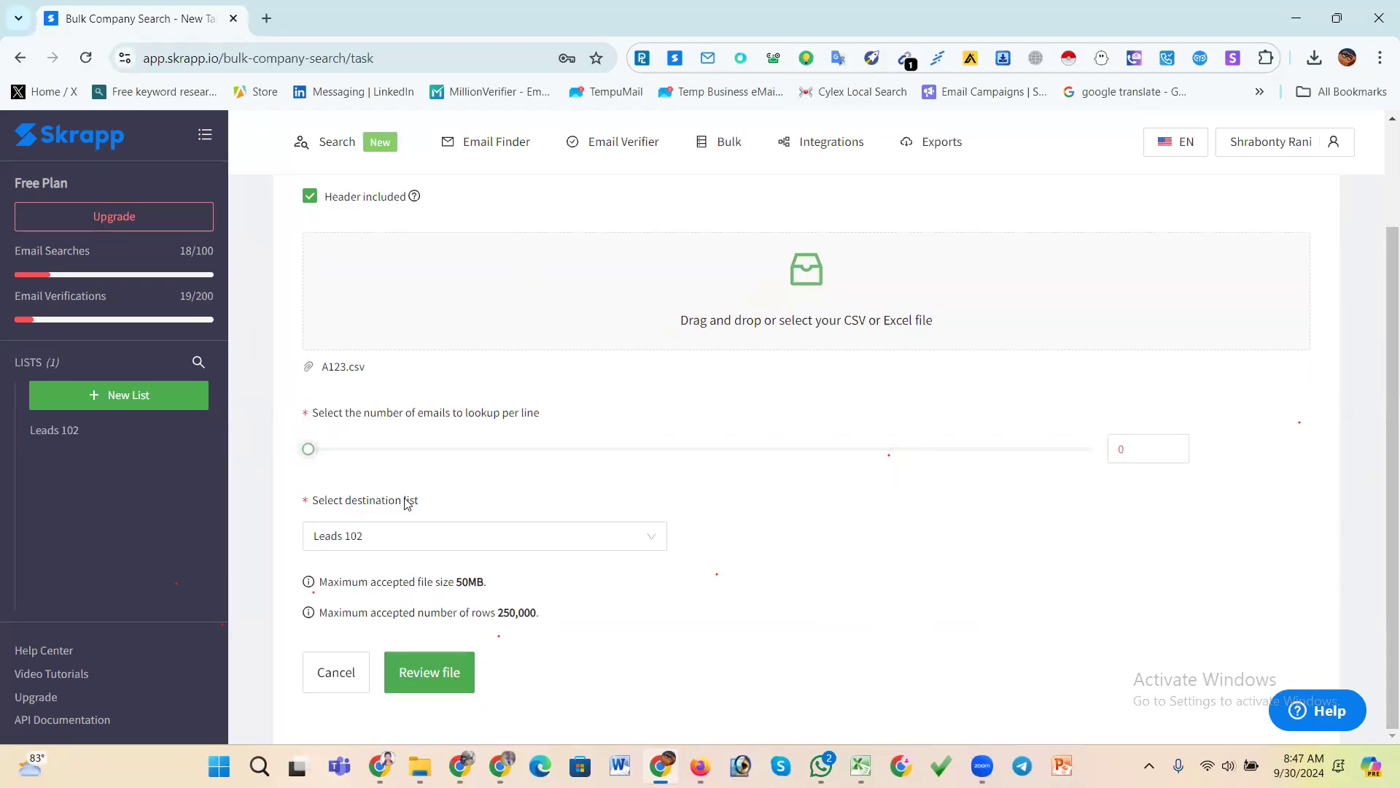
double_click(1131, 449)
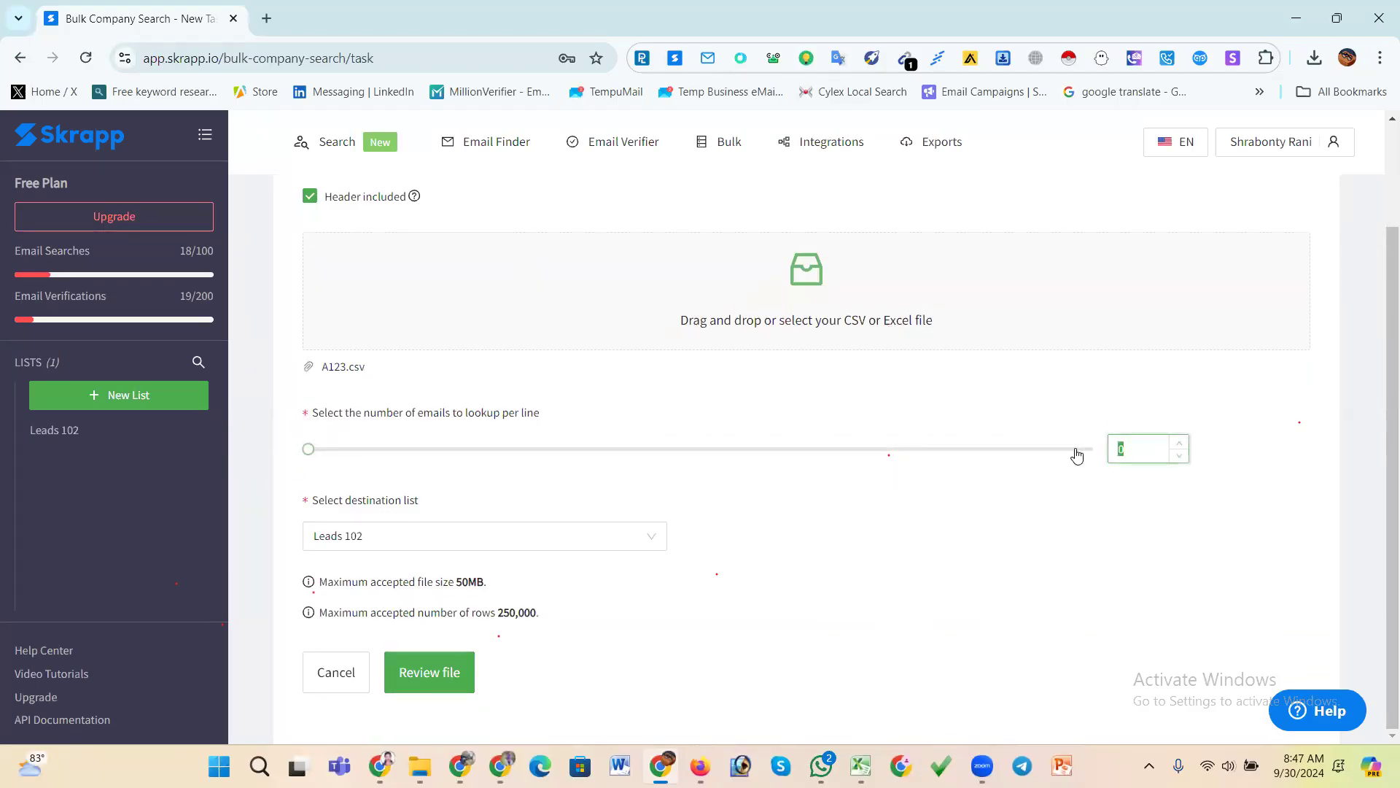
type("5")
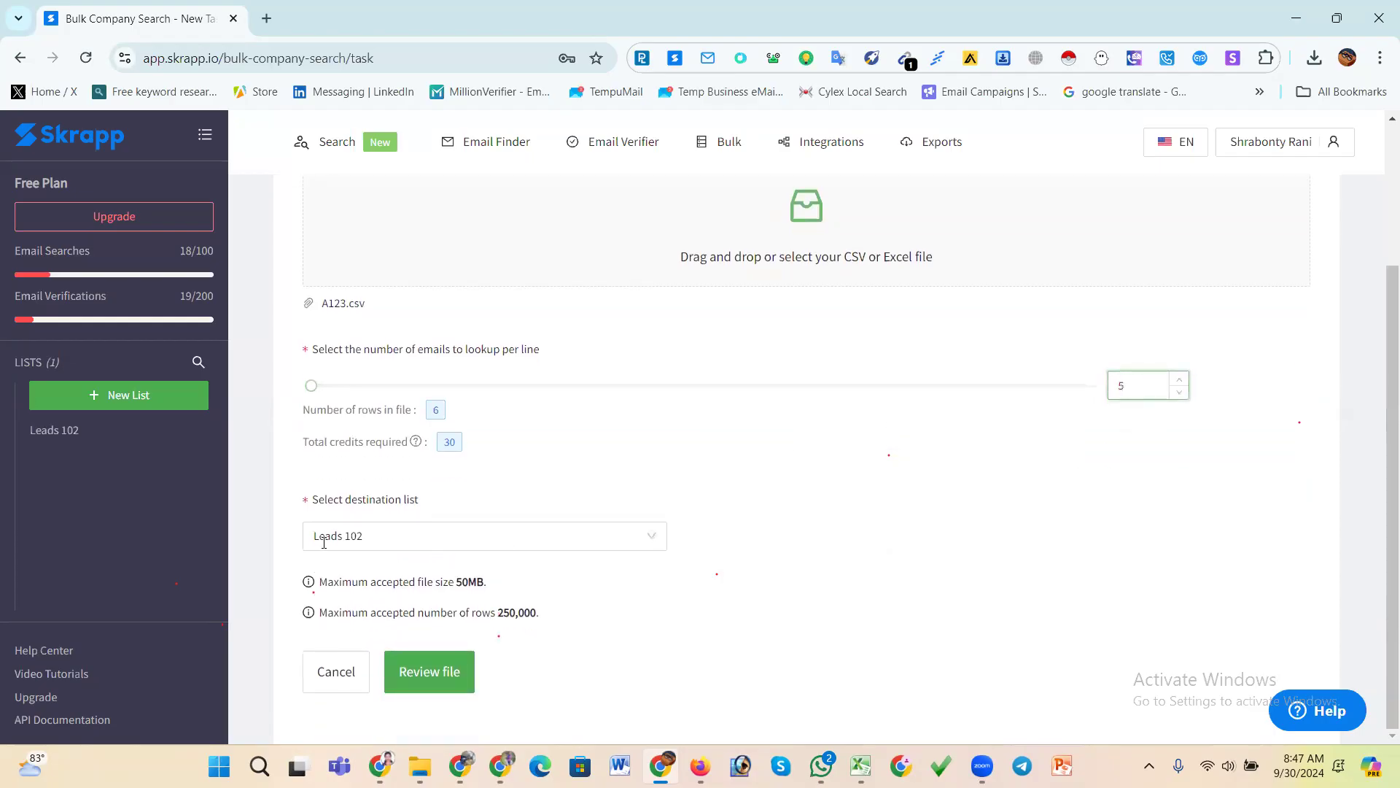
left_click(374, 544)
left_click(353, 625)
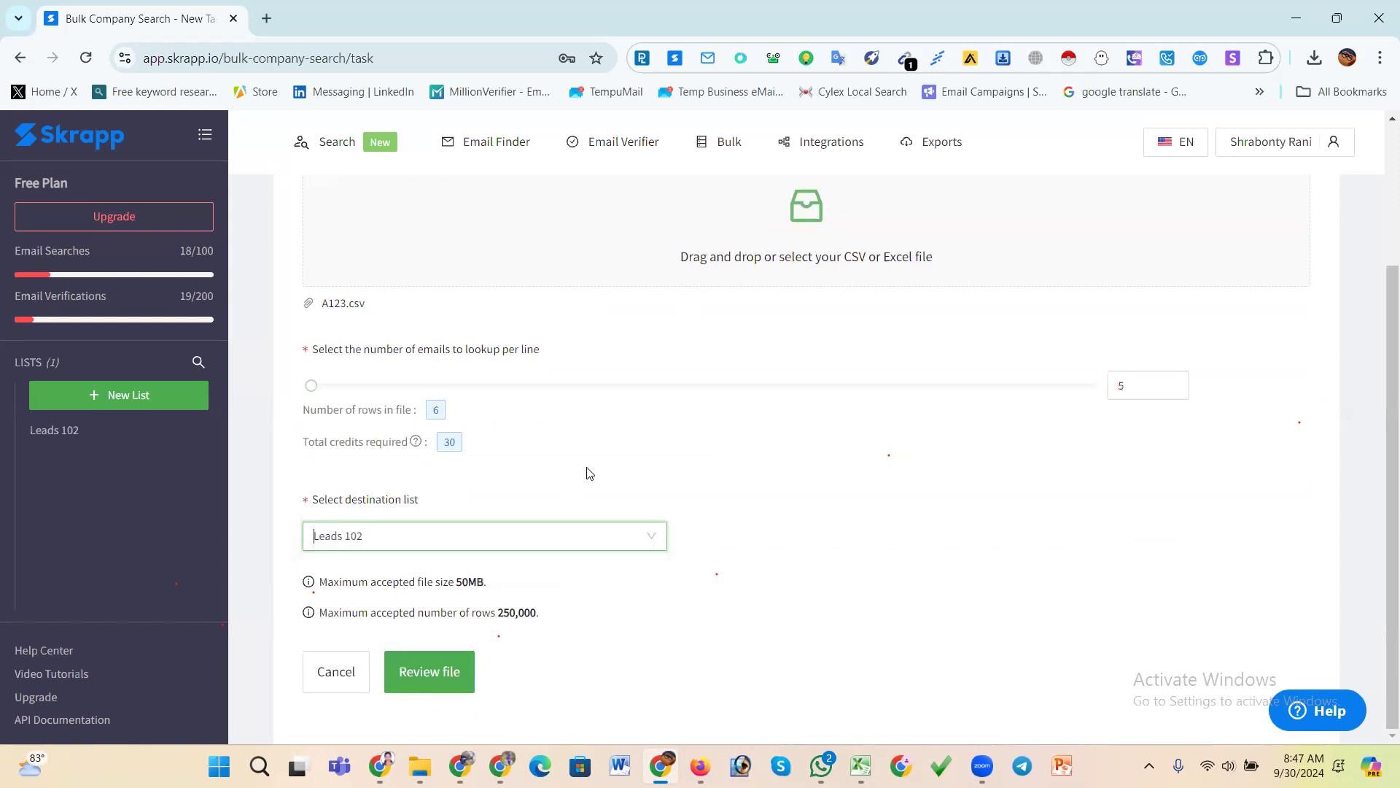
left_click(436, 674)
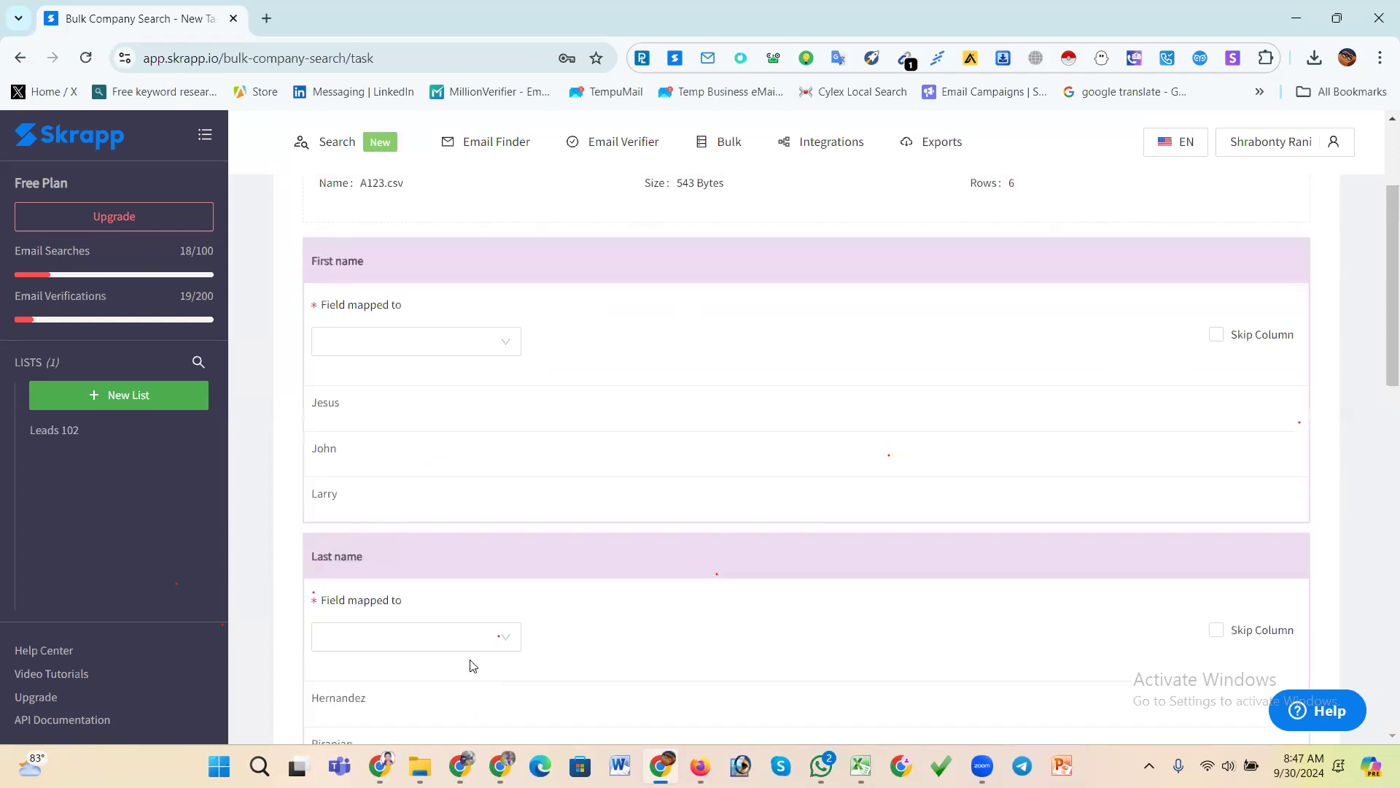
- Exclude the First name and Last name columns from the field mapping by marking them as skipped
scroll(452, 433, "up", 3)
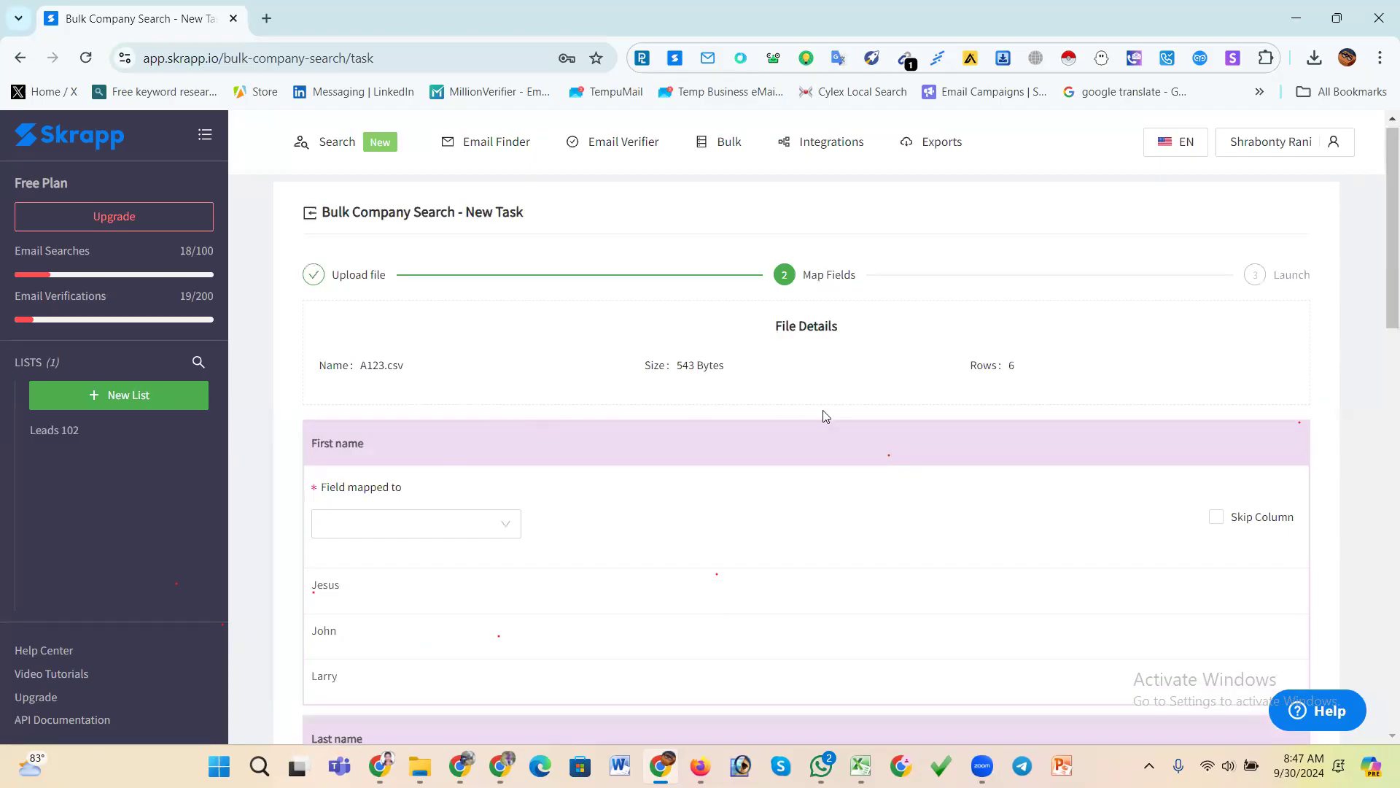
scroll(588, 480, "down", 1)
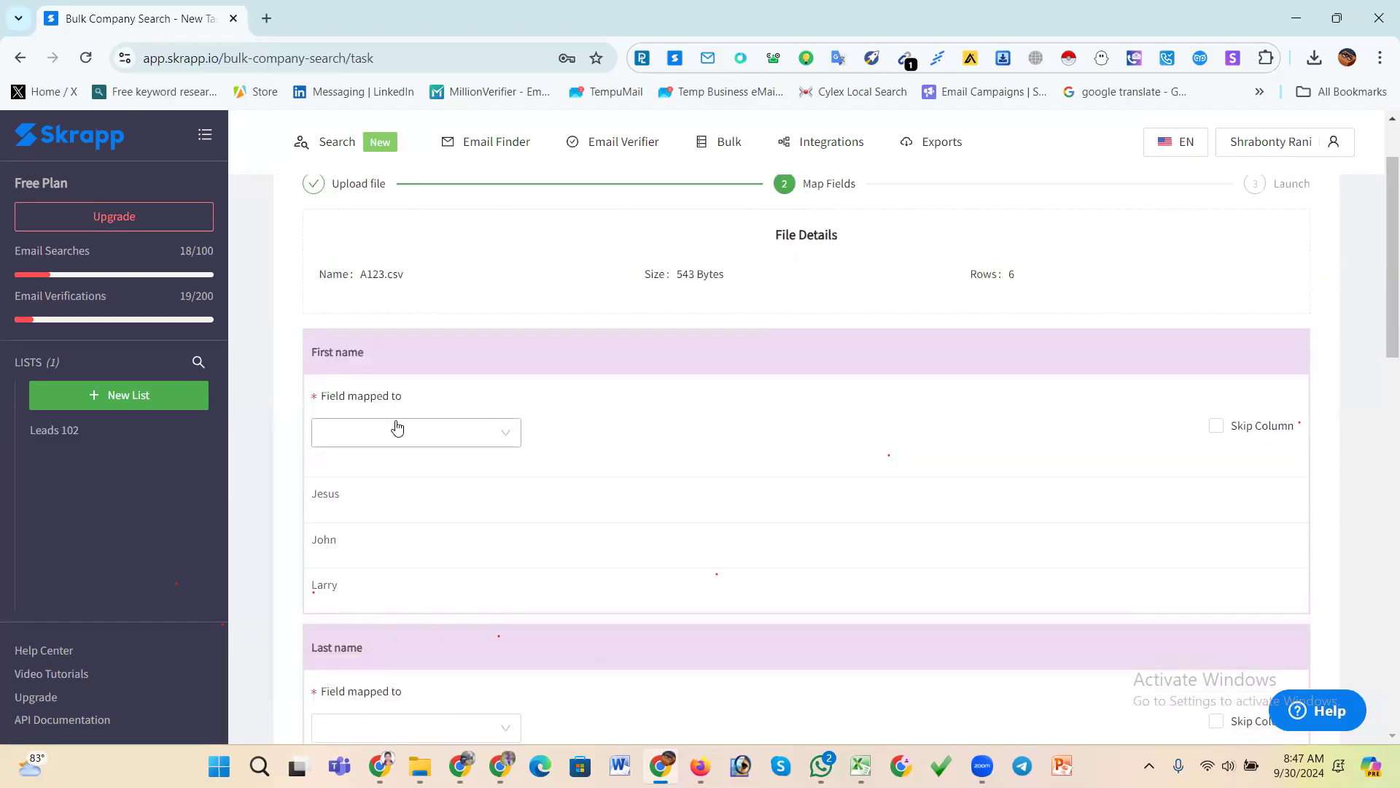
left_click(400, 430)
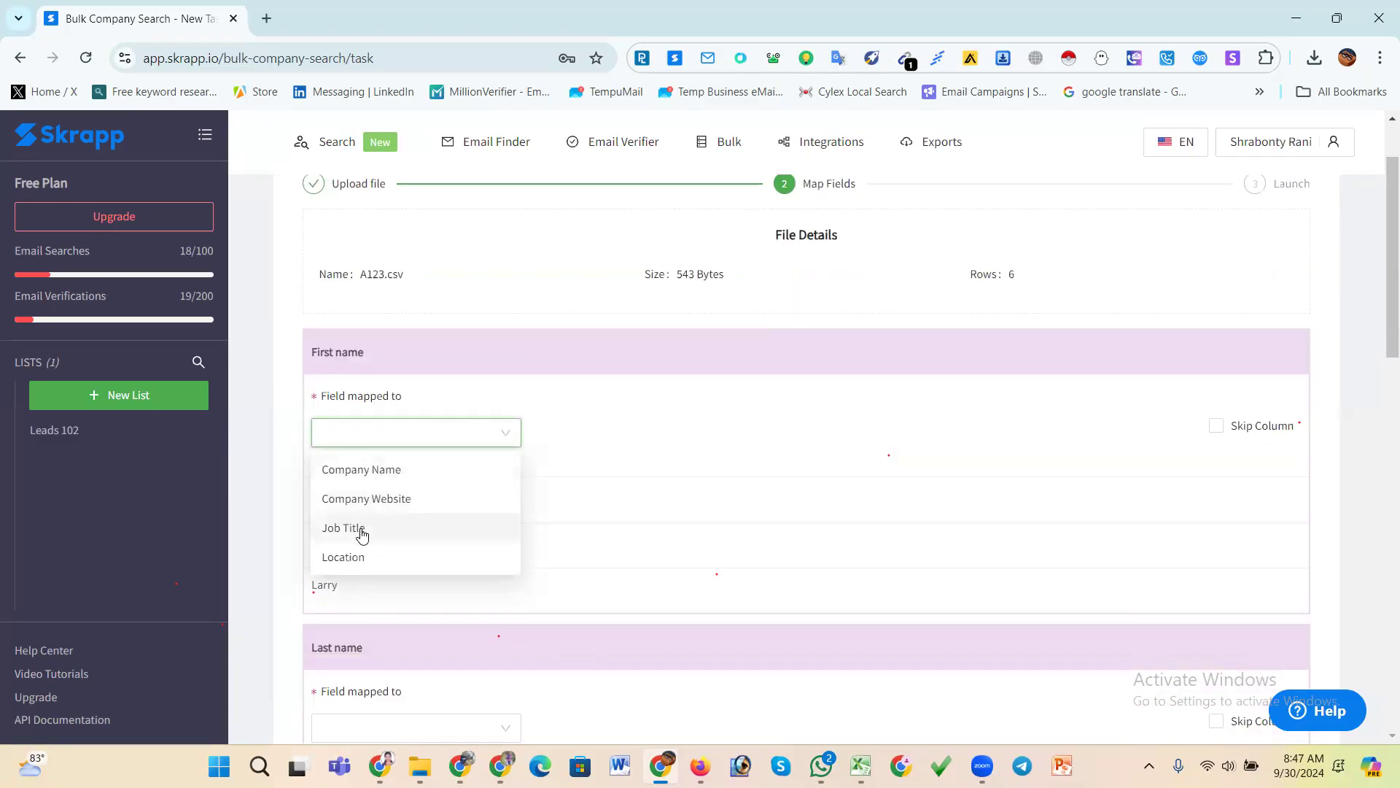
left_click(1216, 425)
scroll(728, 469, "down", 3)
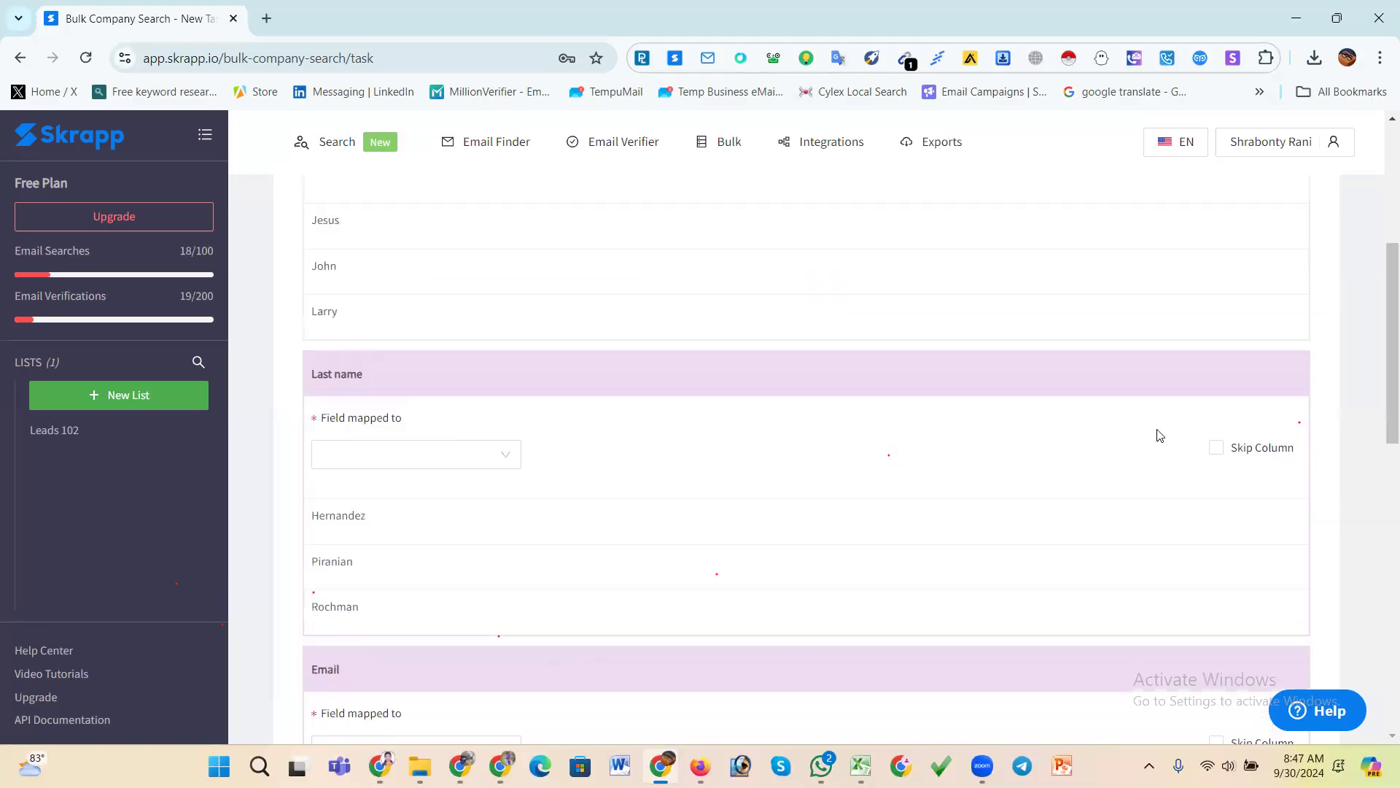
left_click(1215, 447)
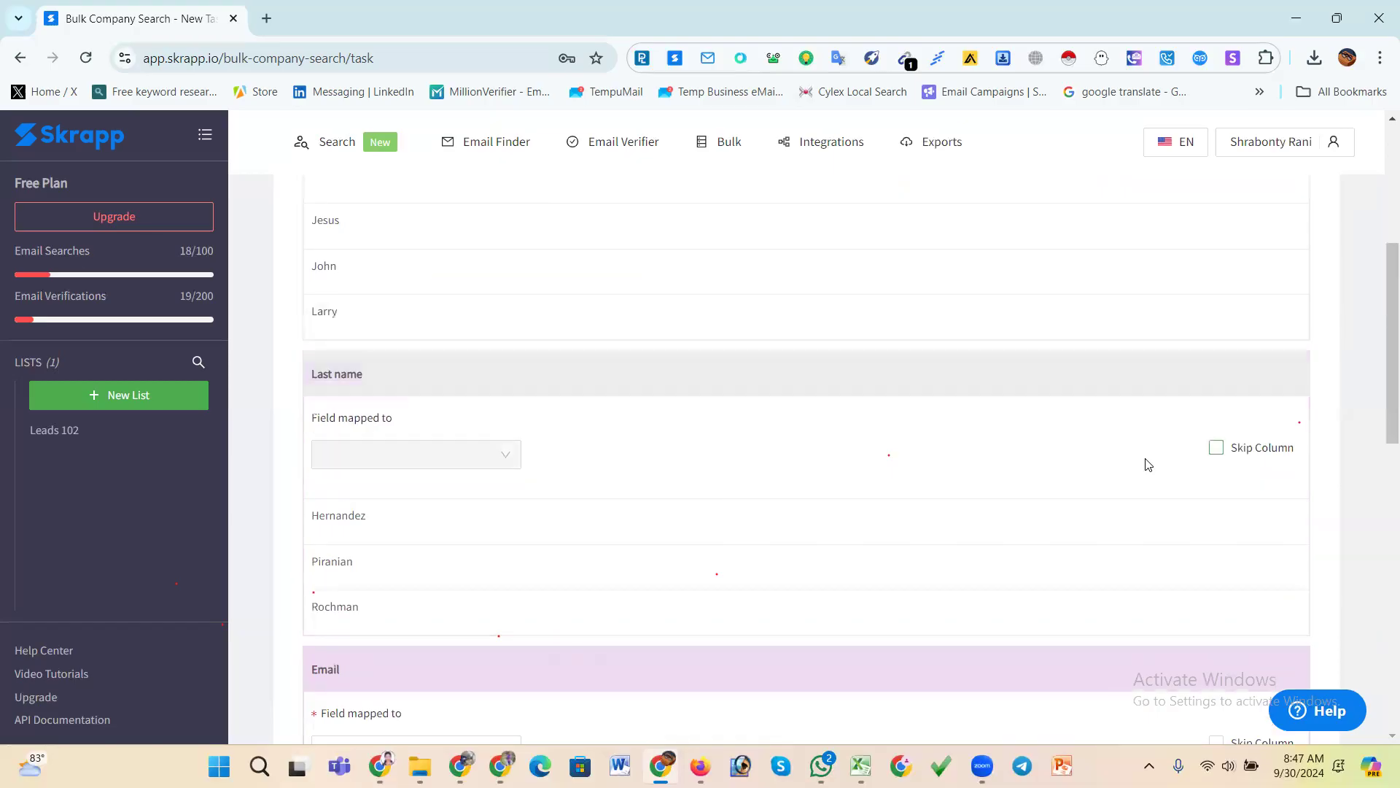
scroll(630, 461, "down", 3)
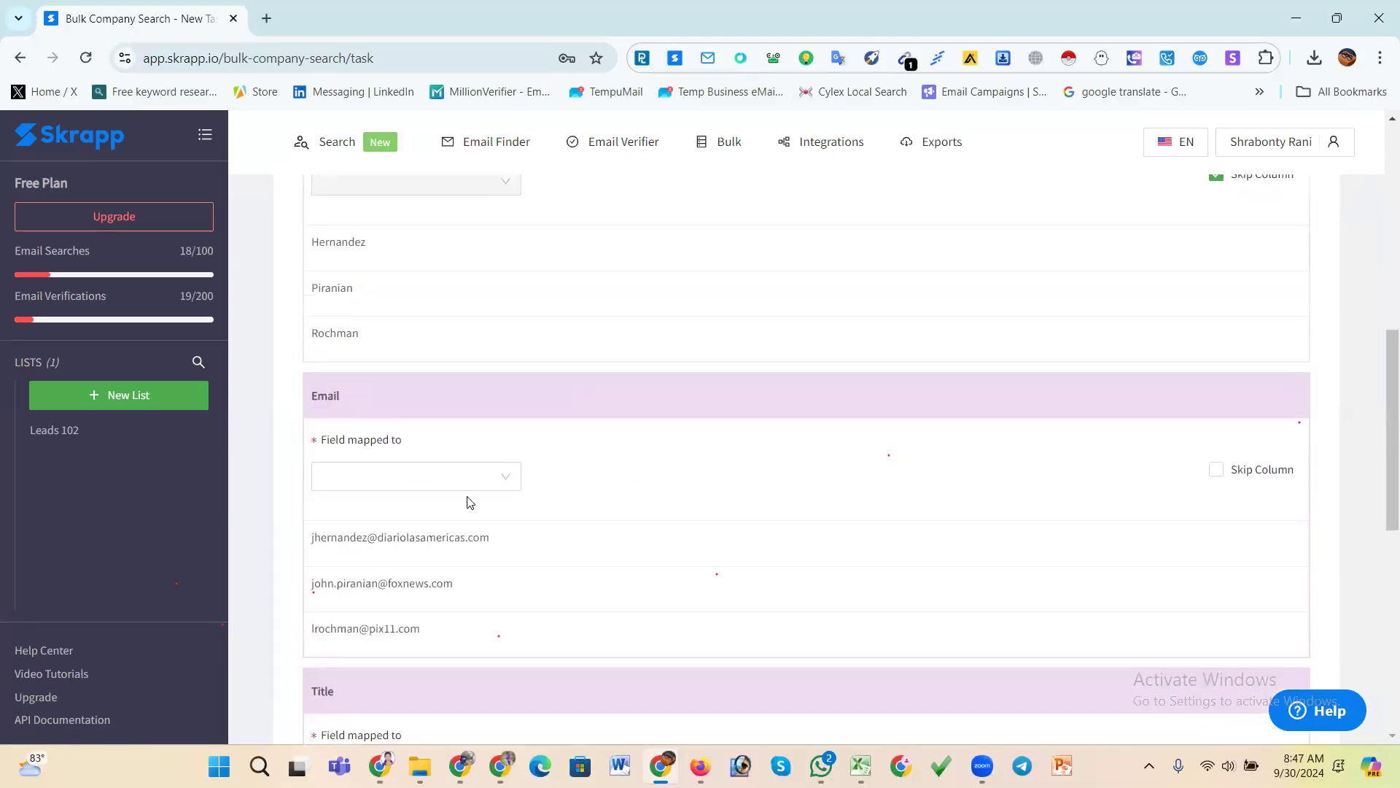
- Map the Title column of the uploaded file to the Job Title field
left_click(421, 479)
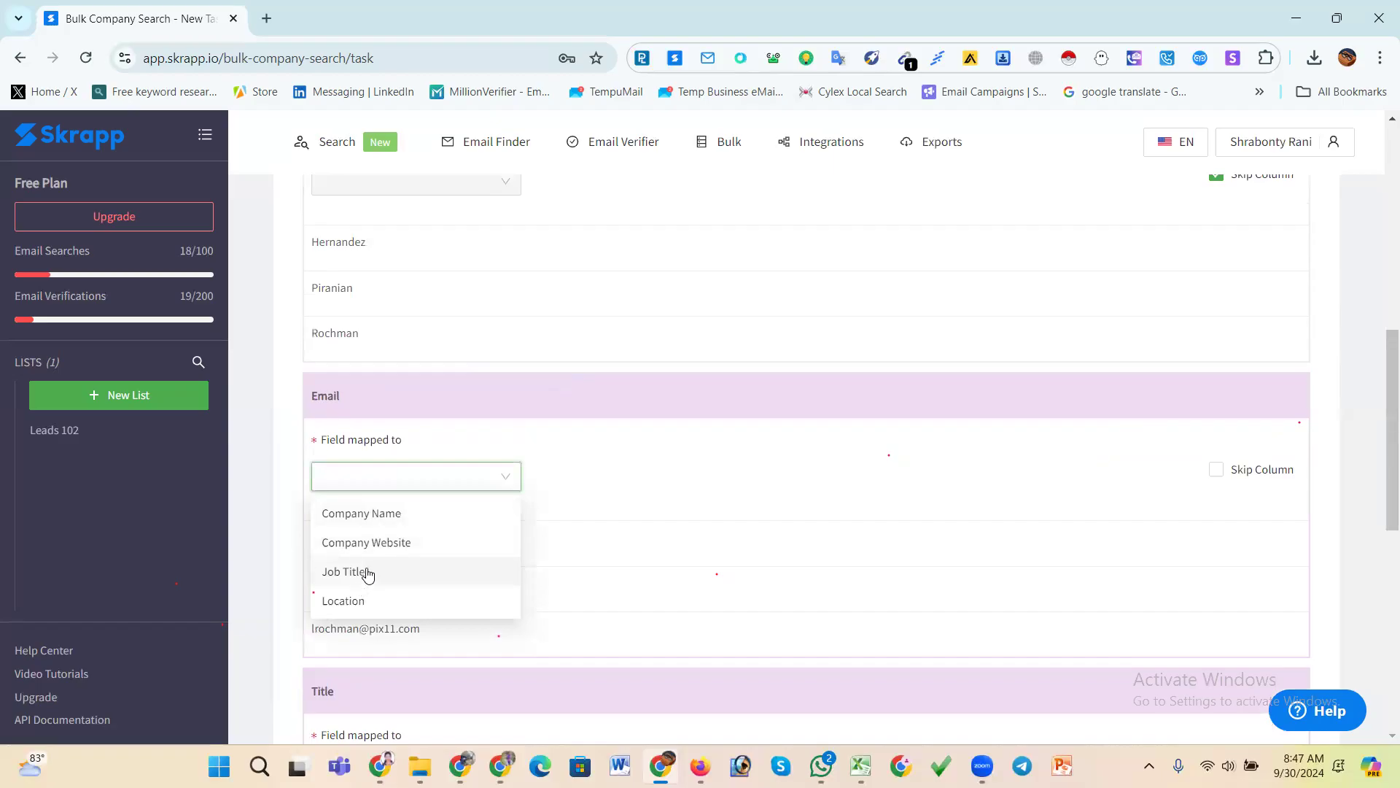
left_click(589, 490)
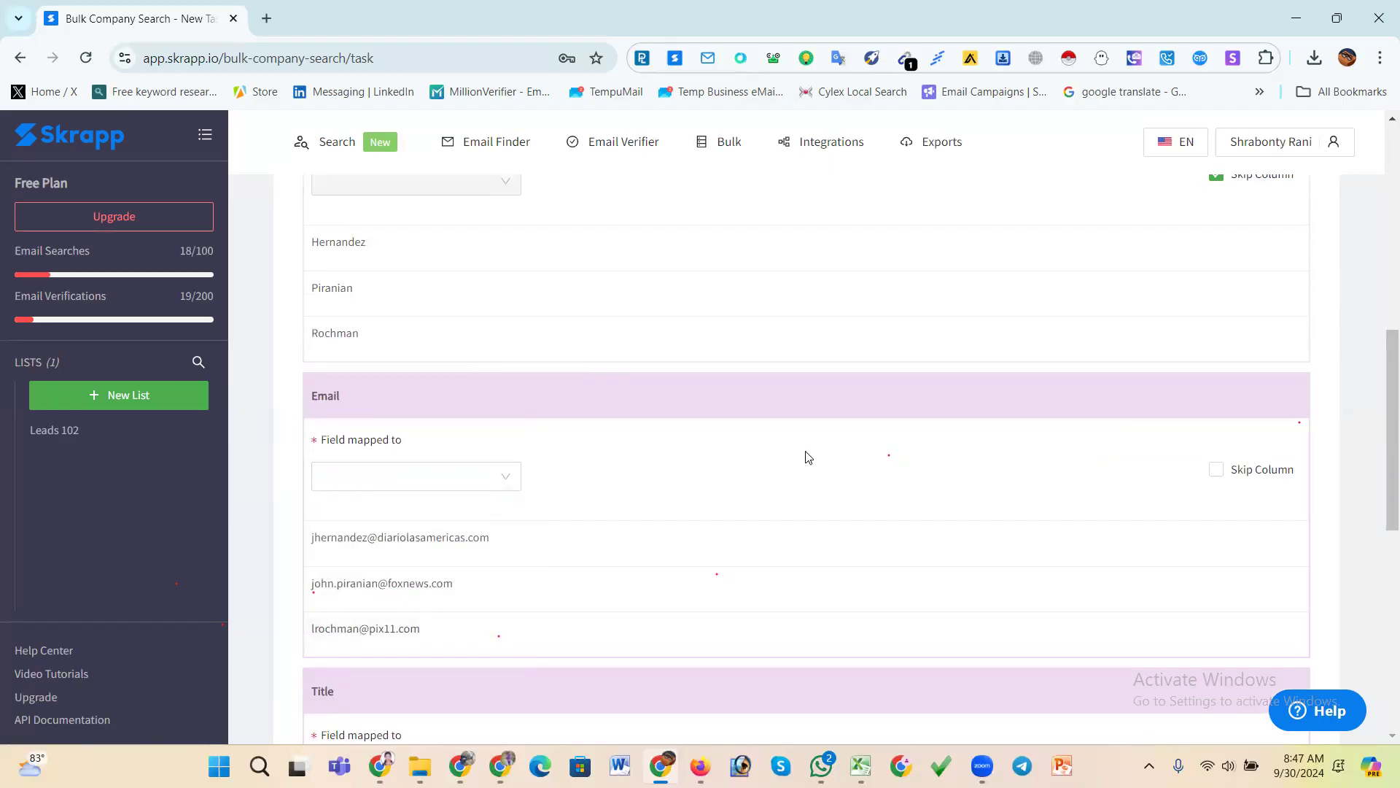
scroll(591, 379, "down", 5)
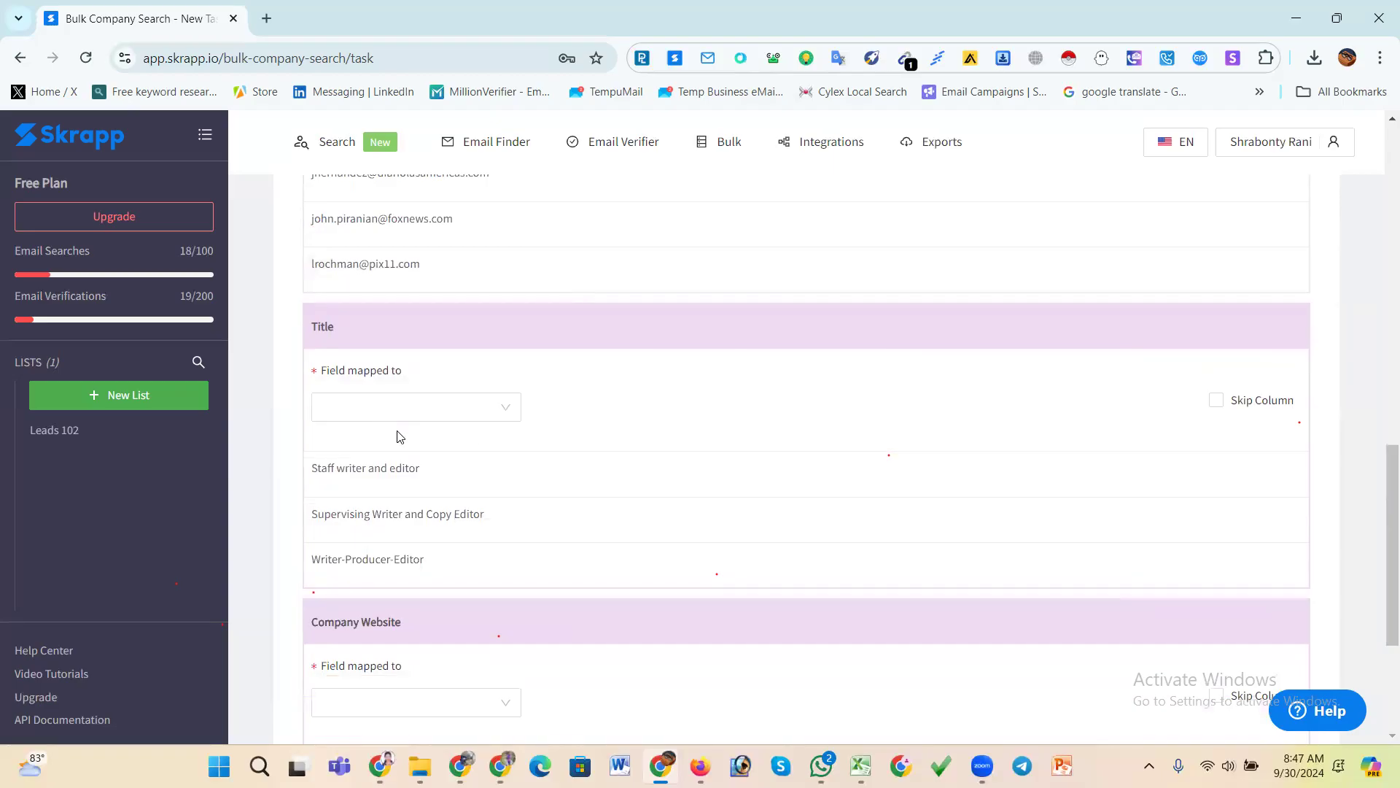
left_click(377, 421)
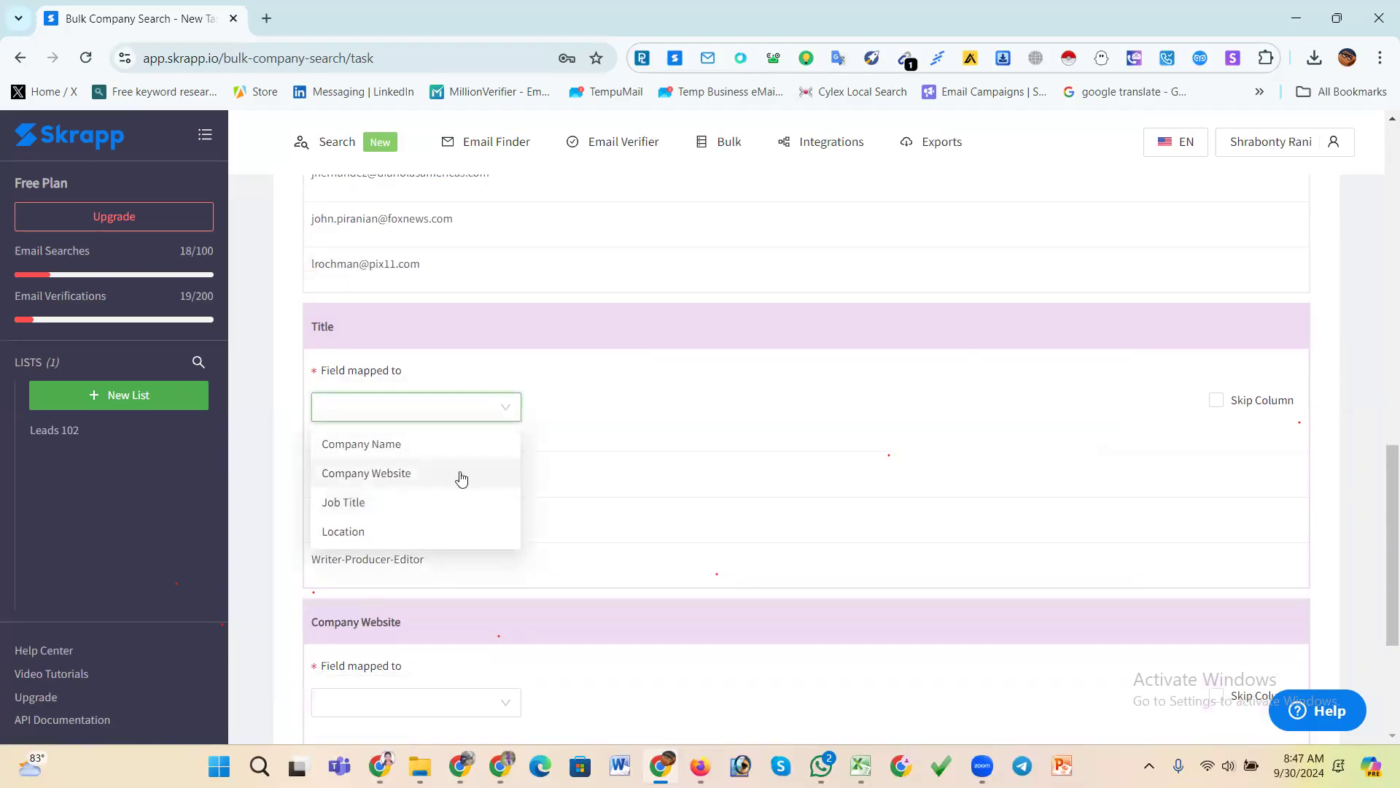
left_click(528, 468)
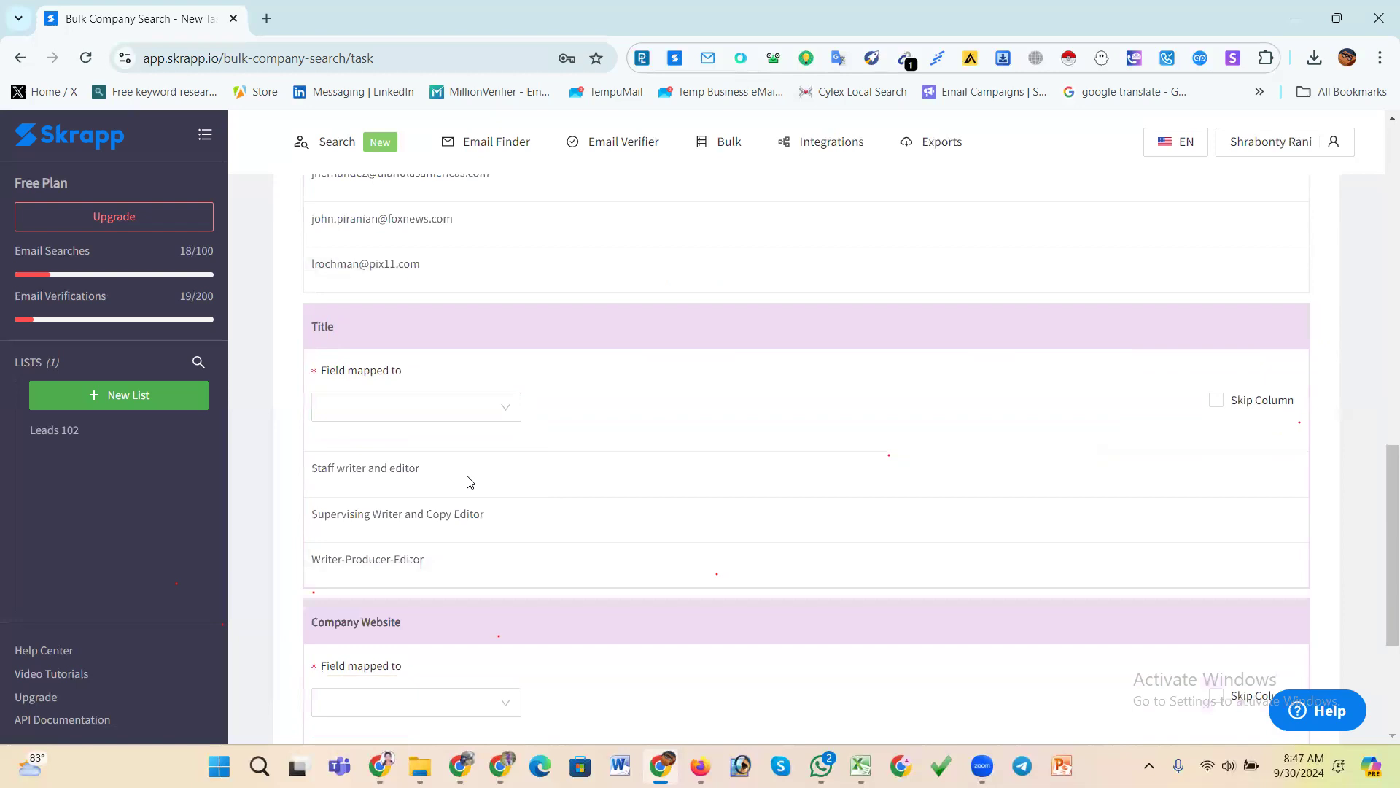
left_click(419, 415)
left_click(353, 500)
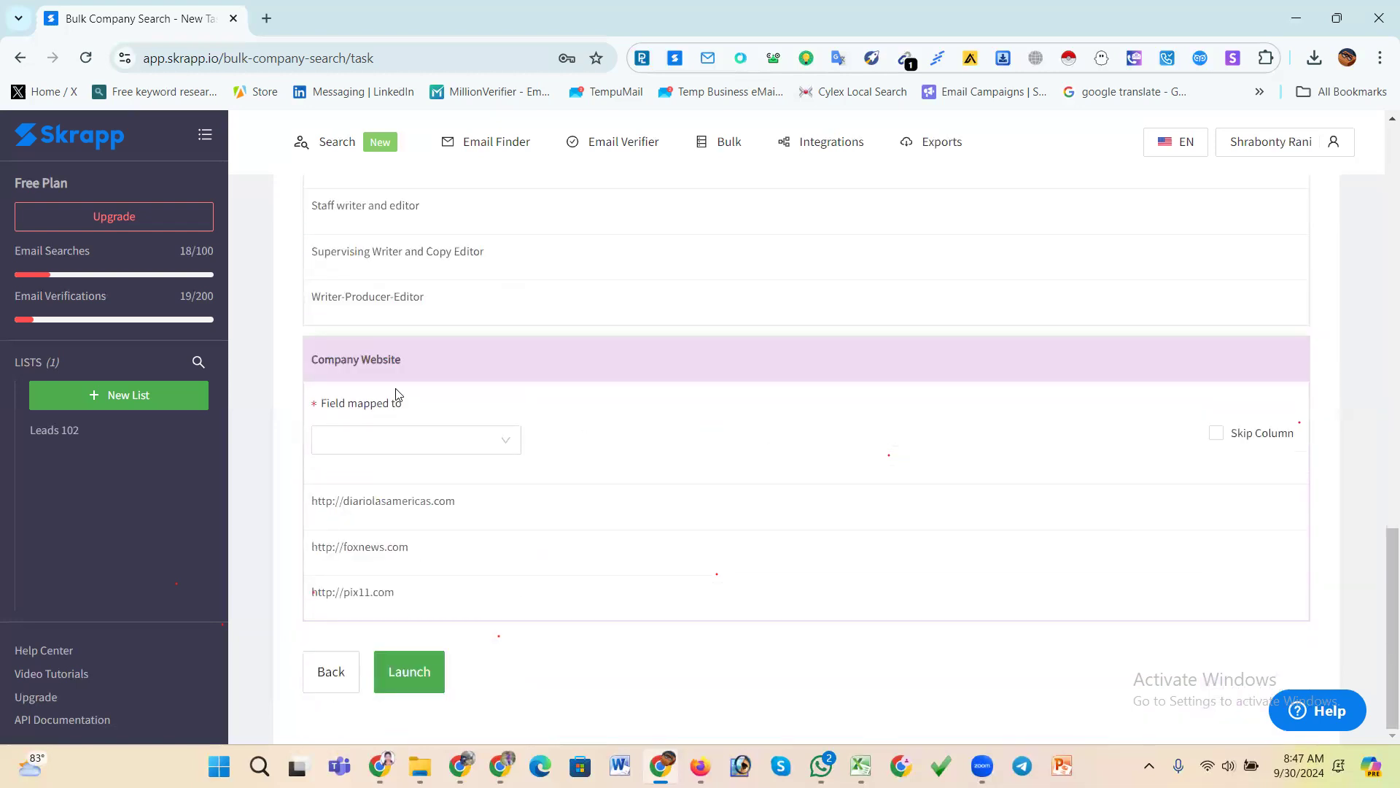
- Map the Company Website column to the Company Website field and launch the Bulk Company Search task
left_click(400, 443)
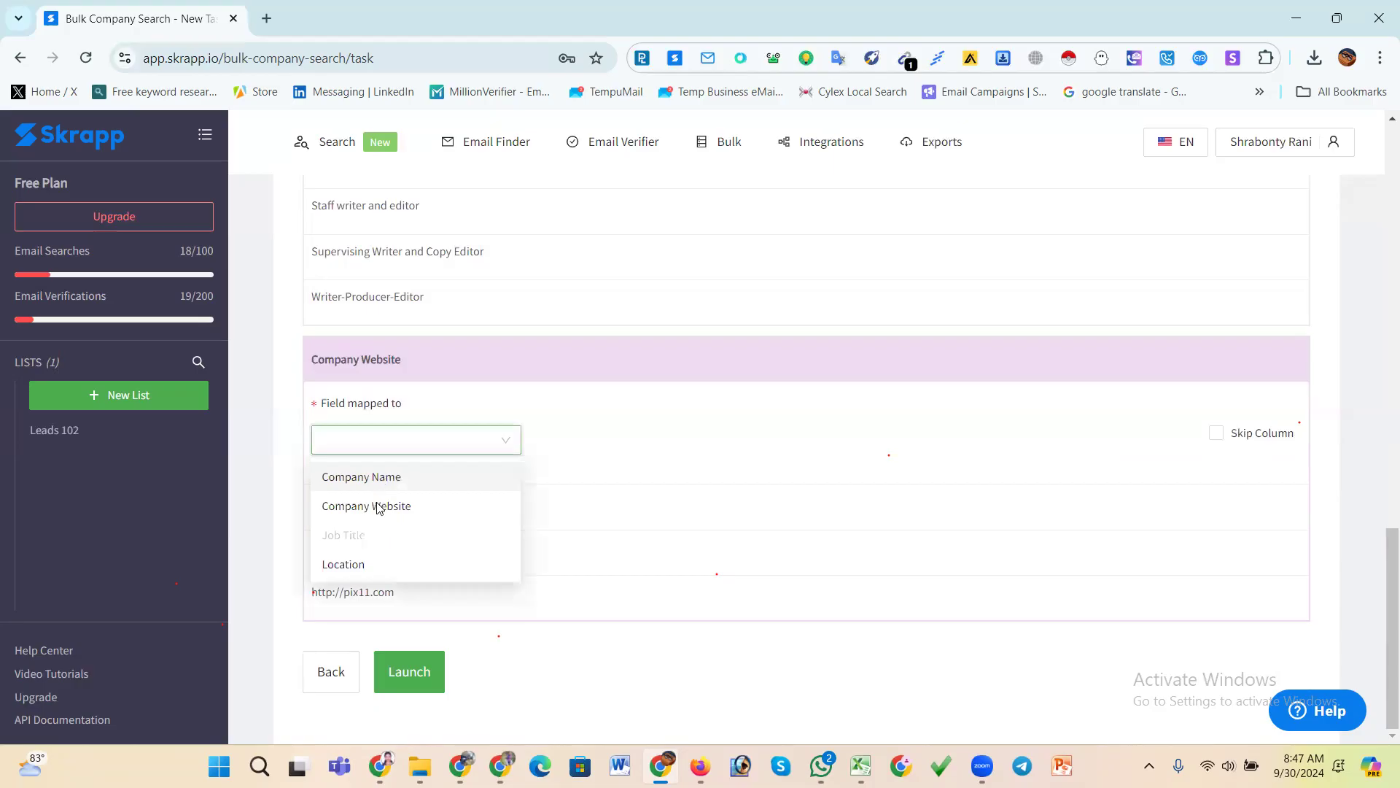
left_click(380, 505)
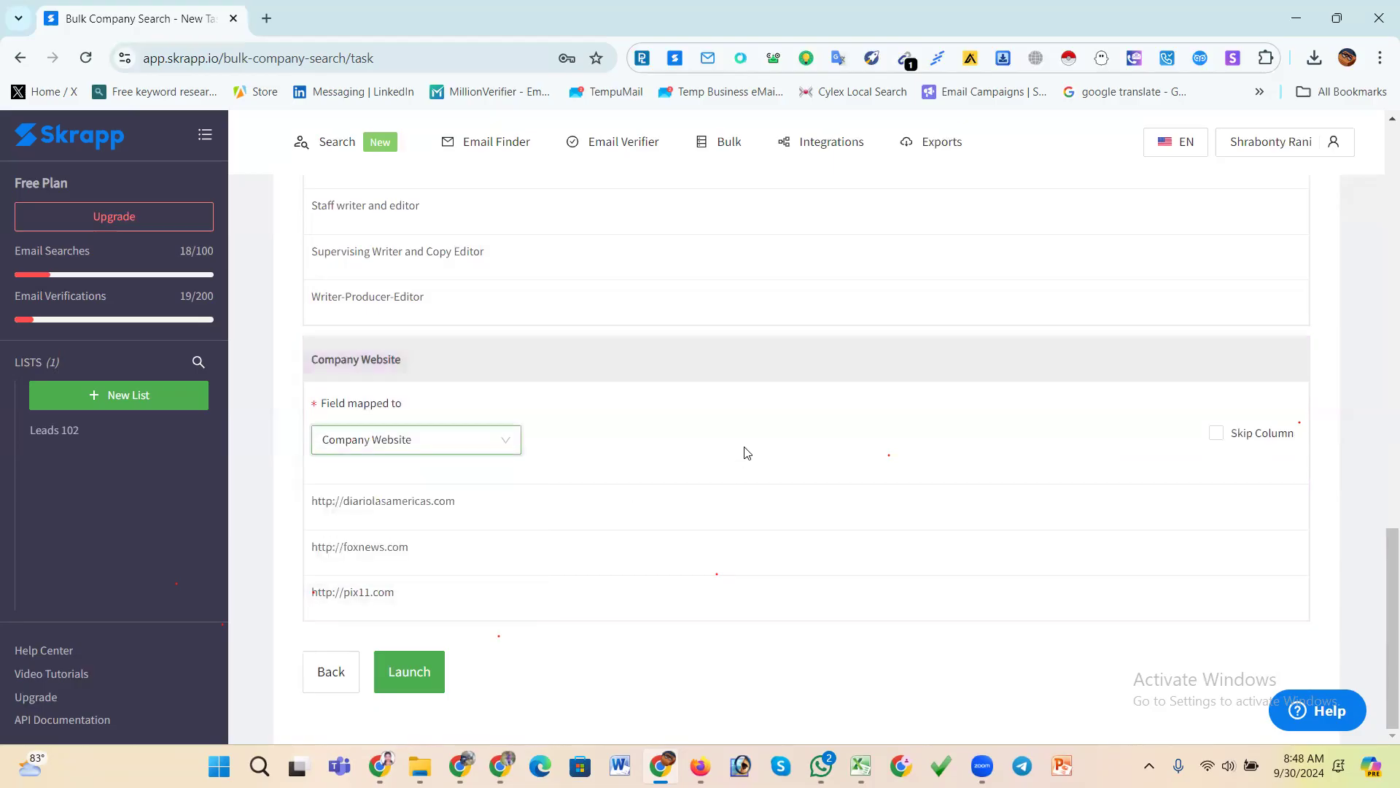
left_click(410, 667)
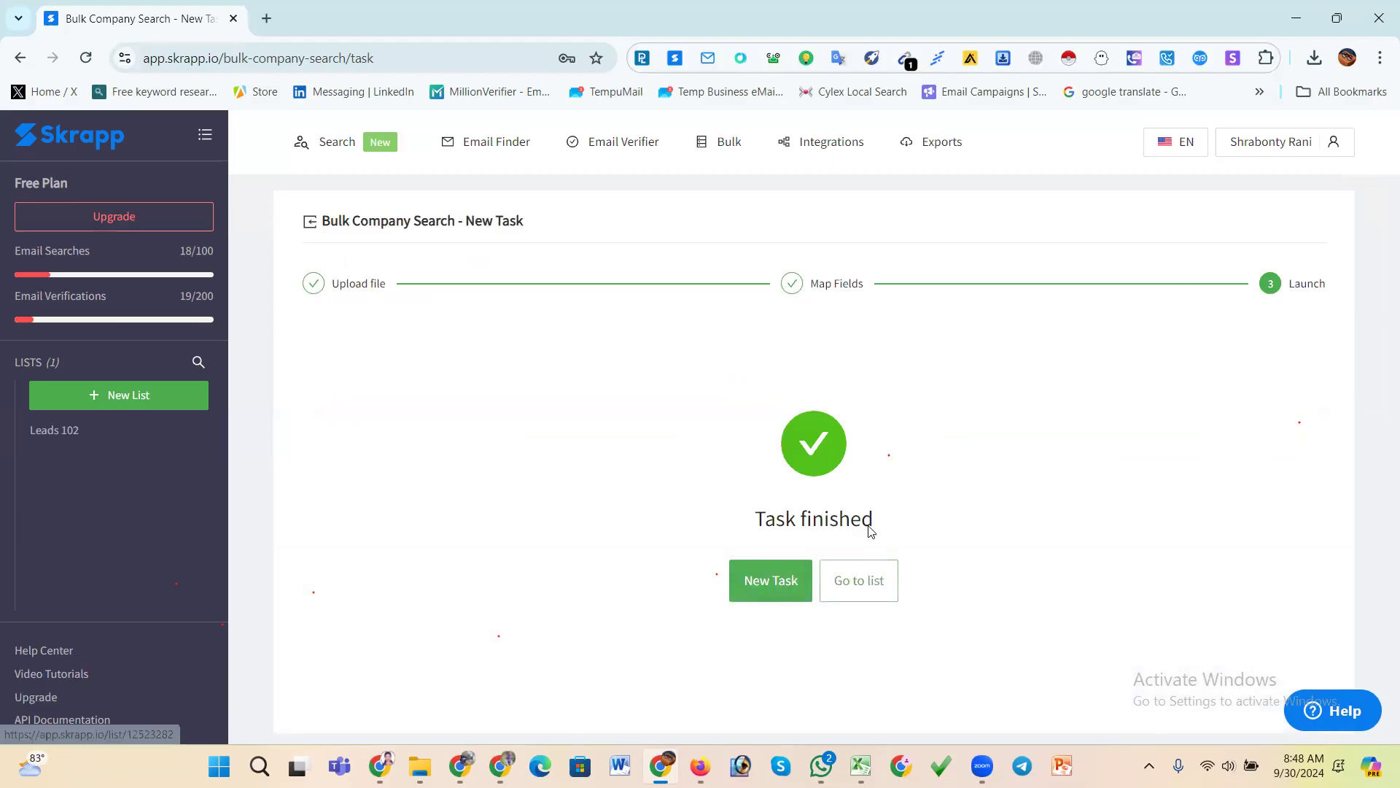
- Open the task's destination list, examine the first lead's contact and company details, collapse them, and look through the other leads
left_click(868, 529)
scroll(725, 382, "down", 4)
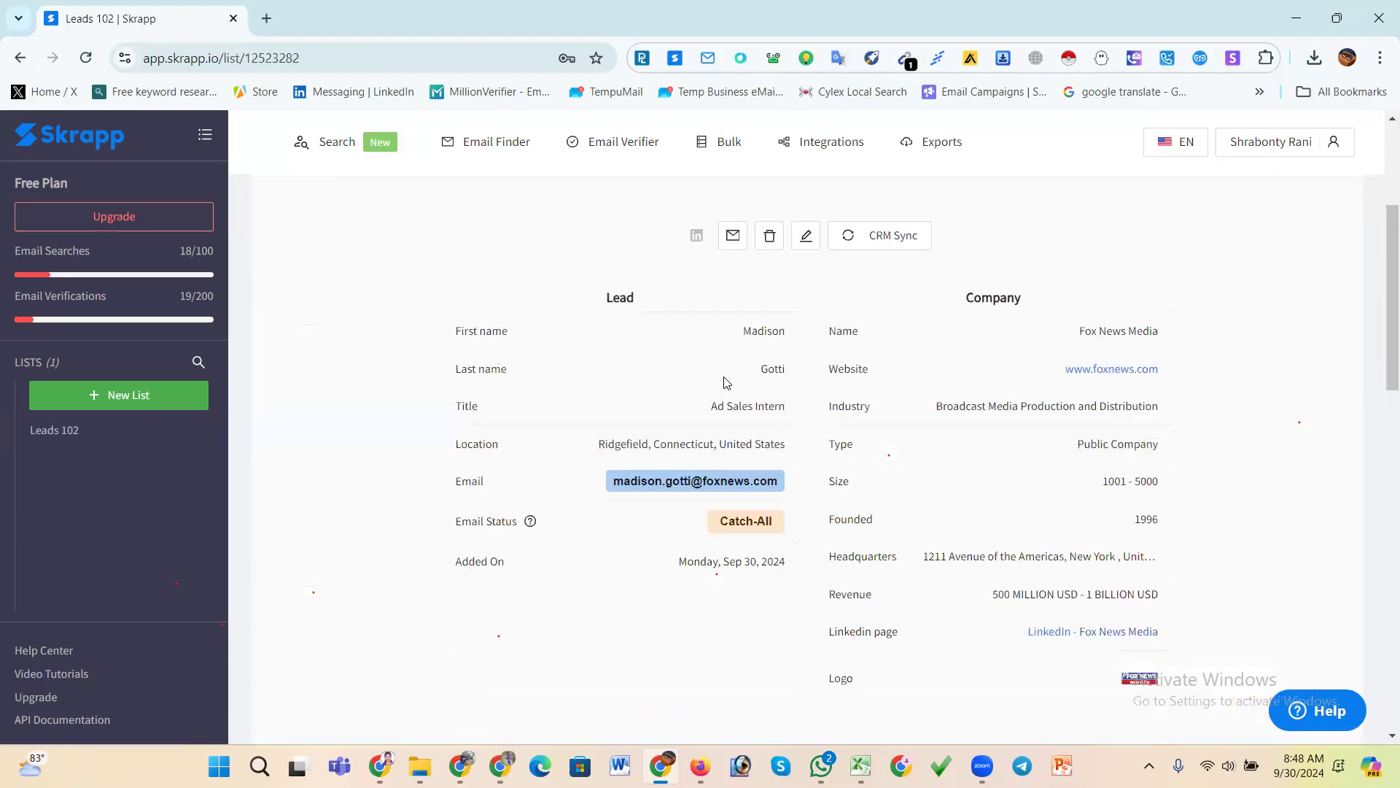
scroll(689, 412, "down", 4)
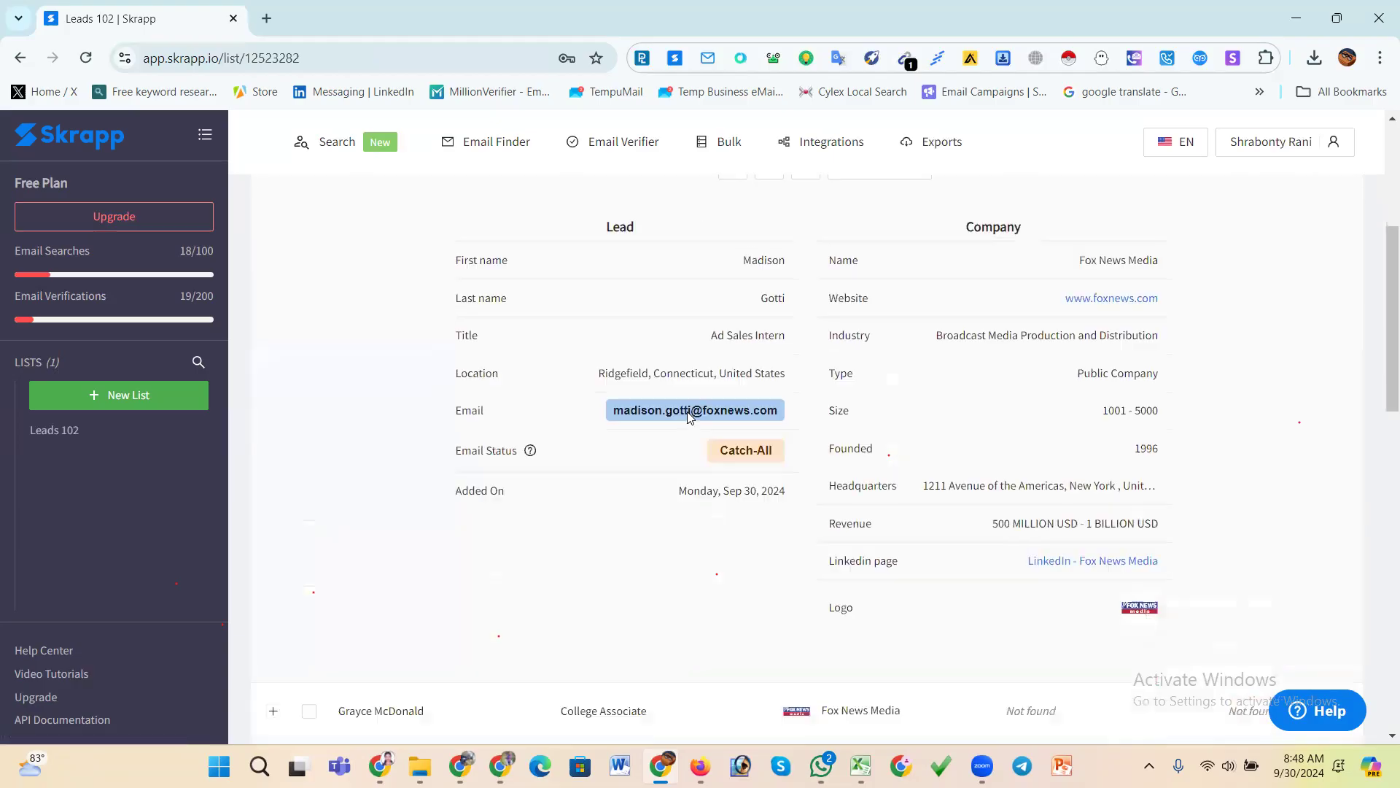
scroll(687, 416, "up", 1)
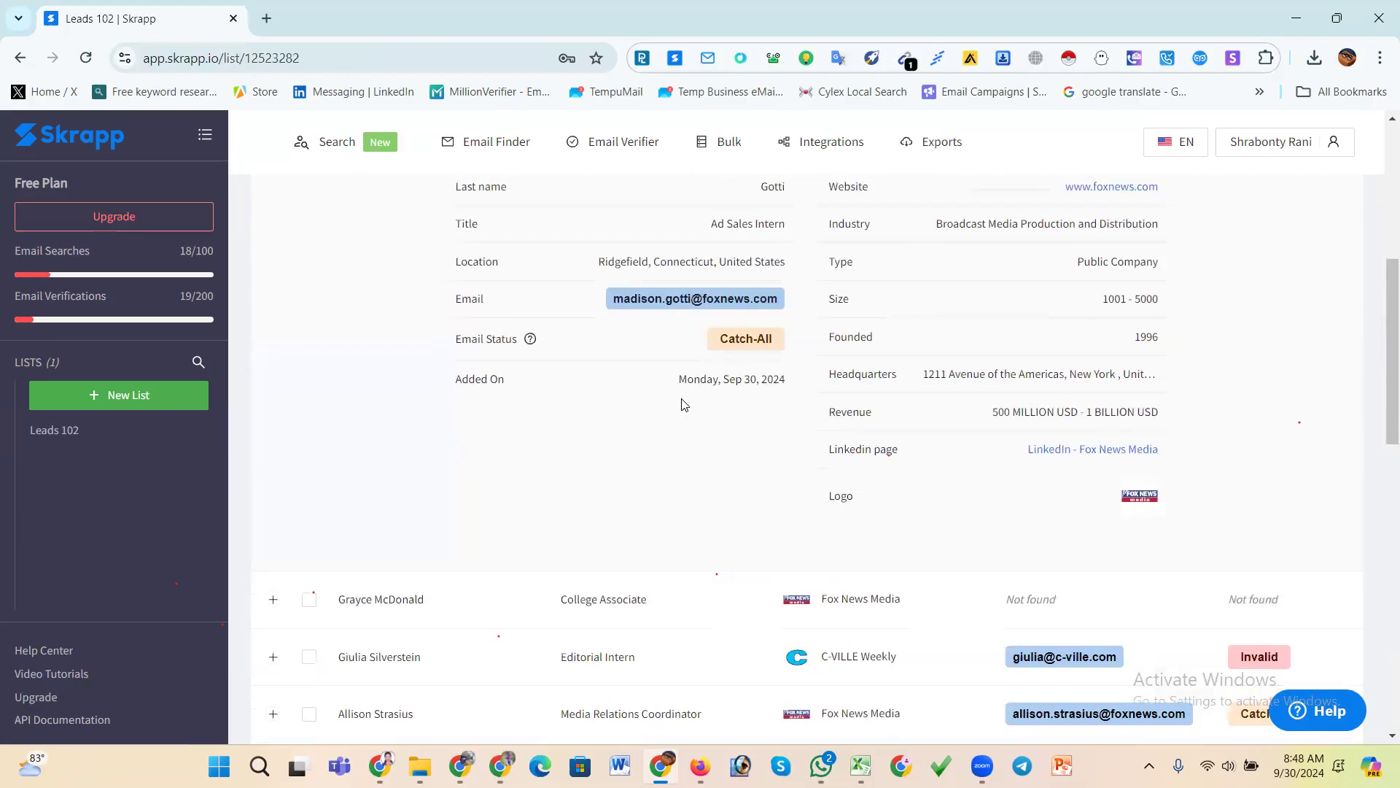
scroll(684, 404, "down", 2)
scroll(684, 402, "up", 3)
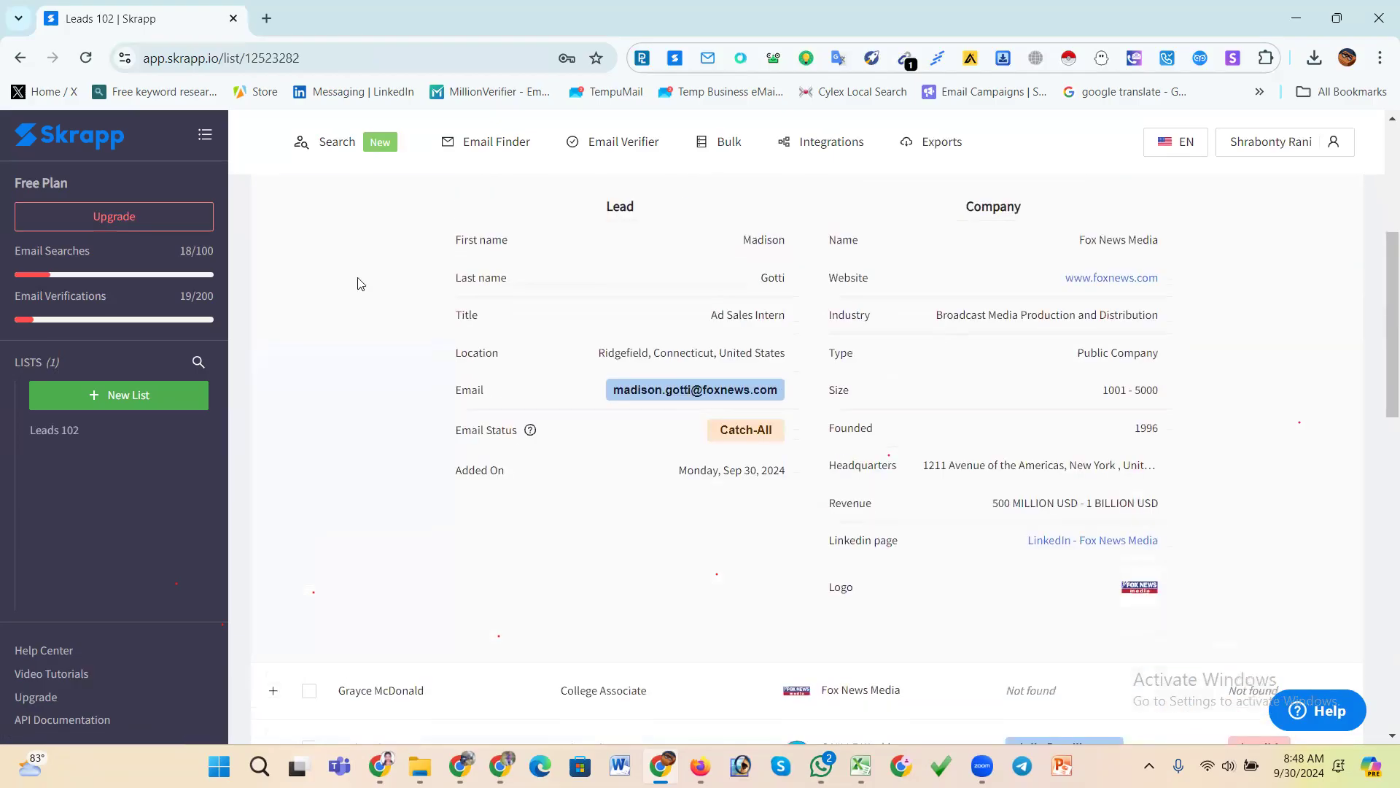
scroll(398, 285, "up", 2)
scroll(373, 298, "up", 1)
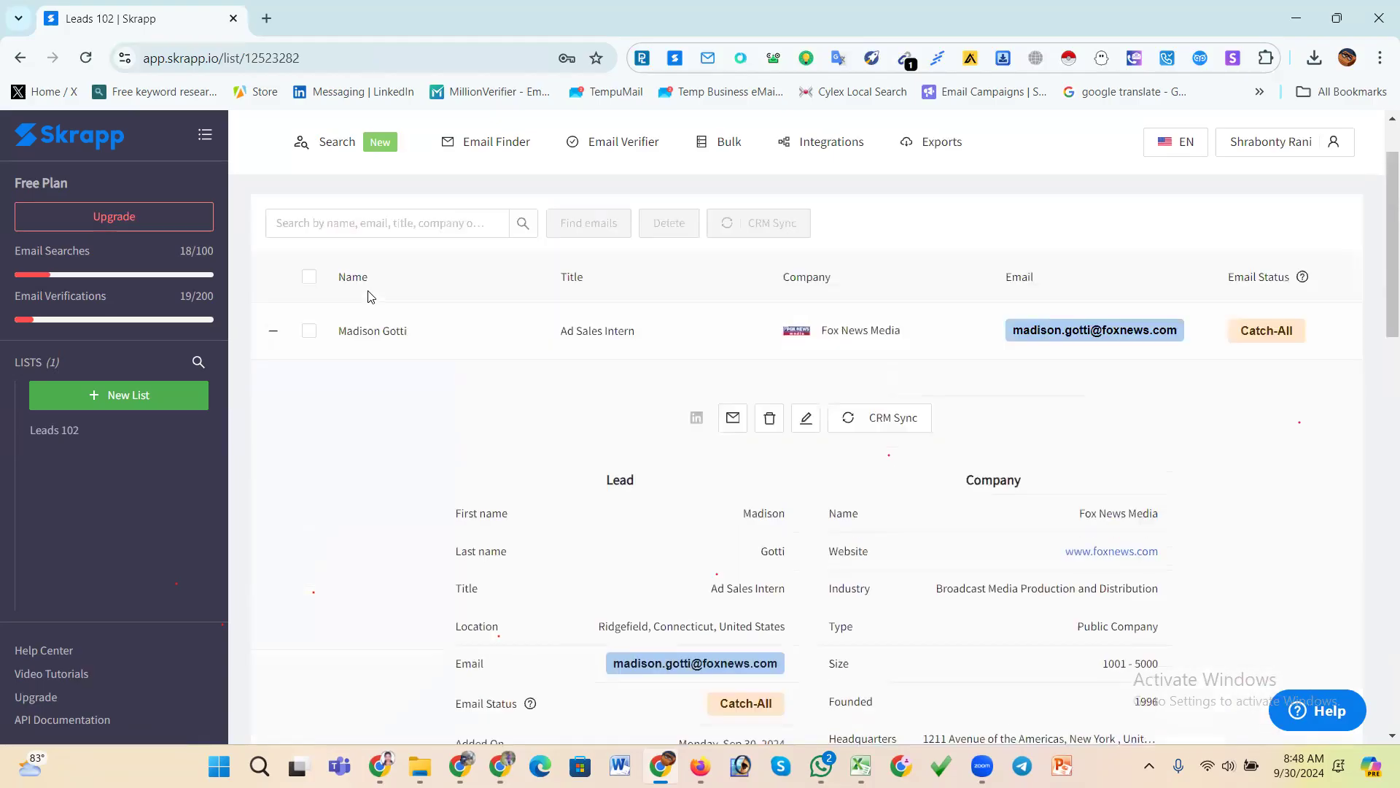
left_click(310, 332)
left_click(275, 334)
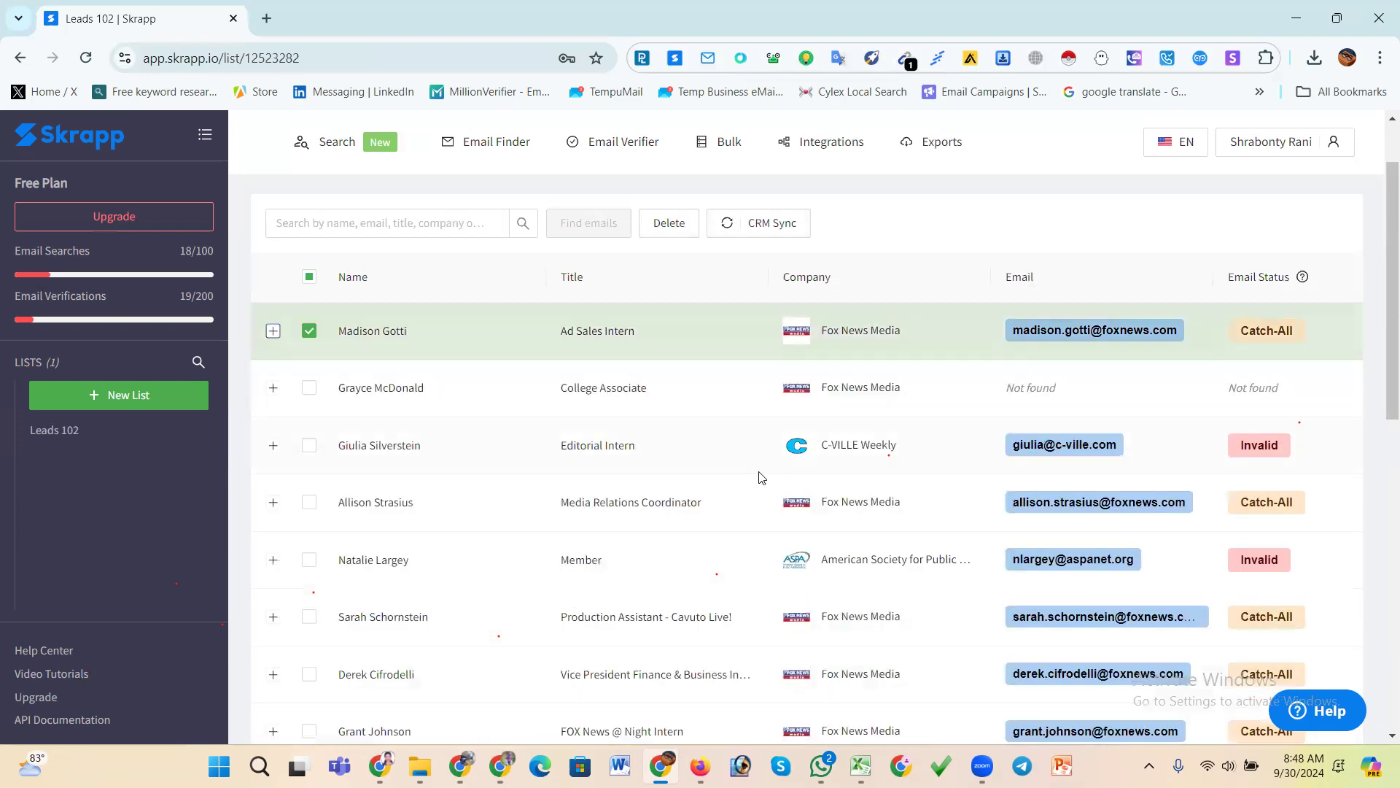
scroll(758, 475, "down", 9)
scroll(758, 476, "down", 2)
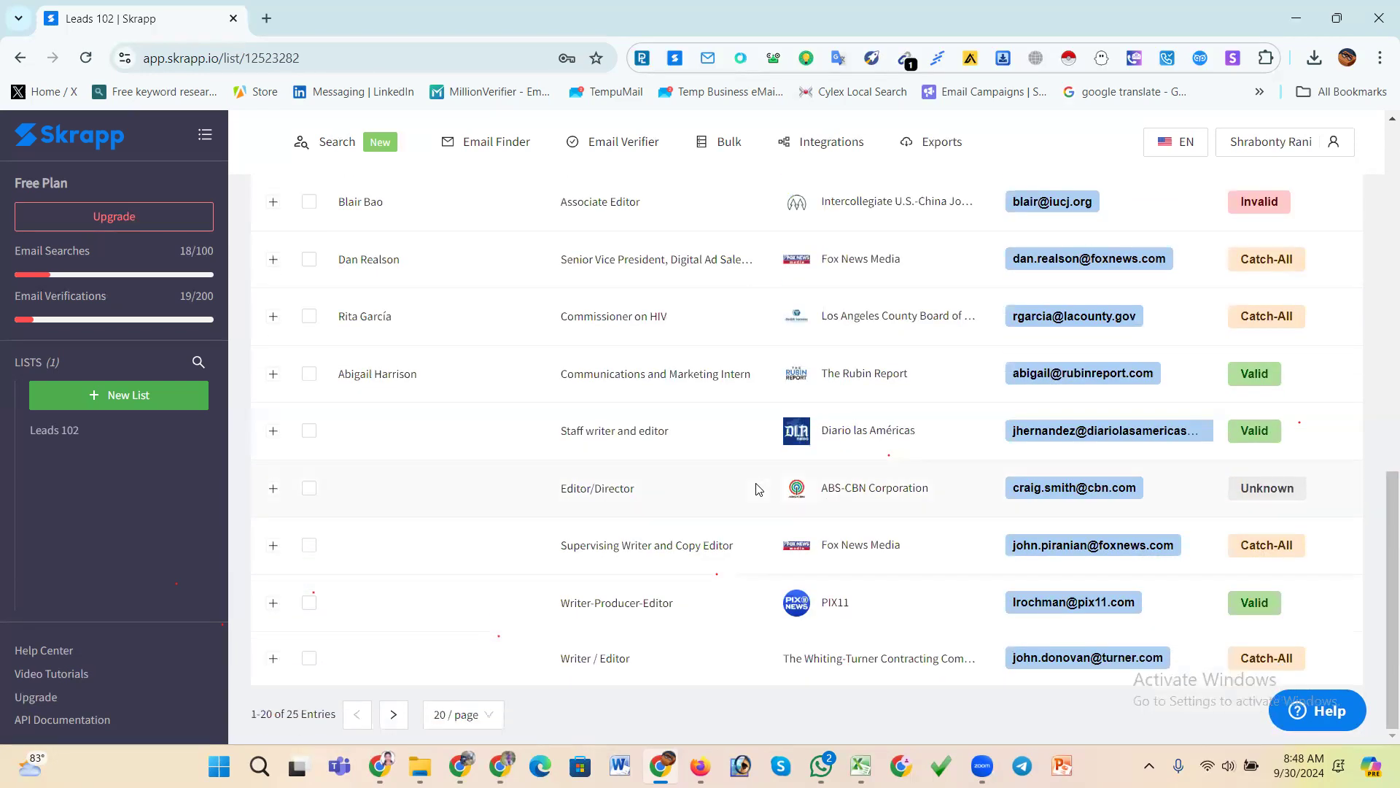
scroll(568, 345, "up", 4)
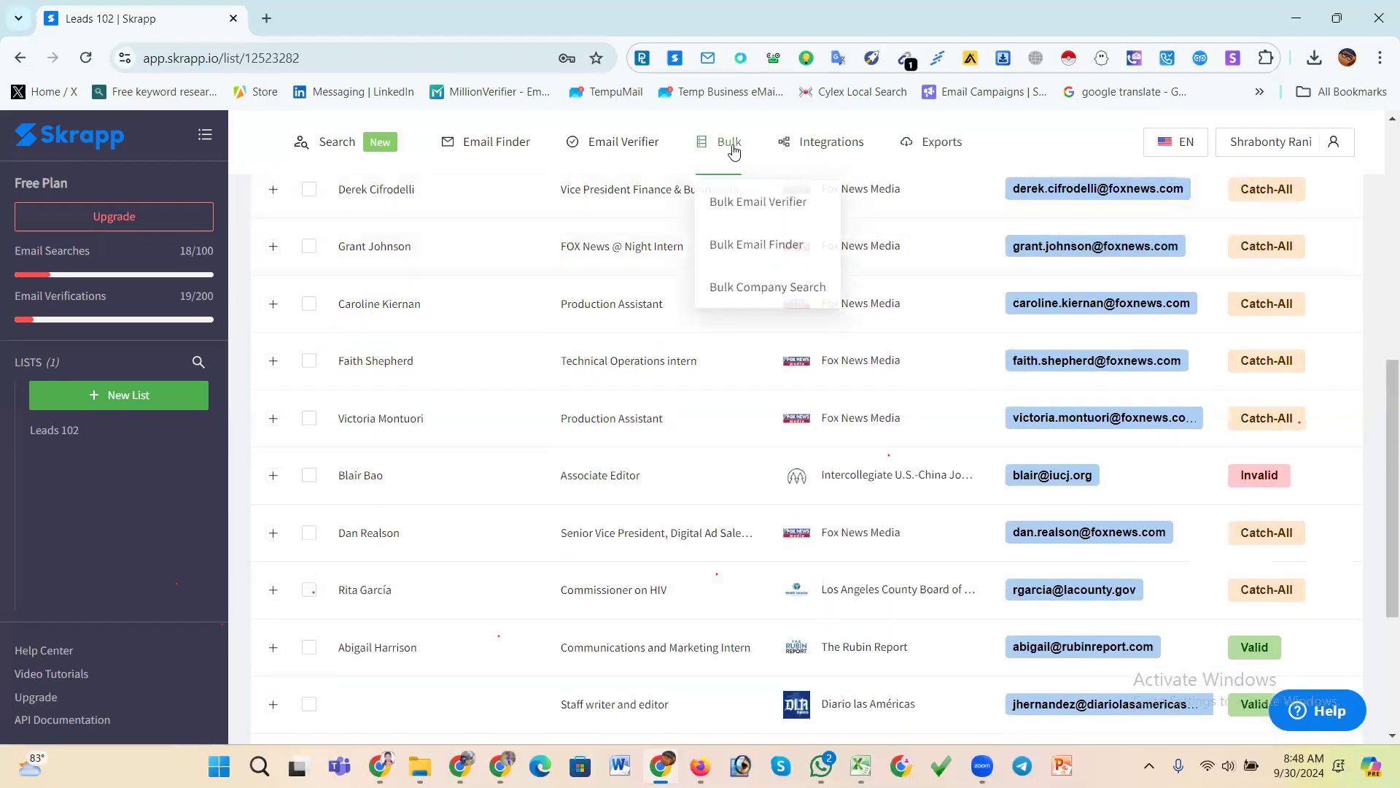
- View the download options of the Leads 102 list, and delete the whole list
left_click(143, 396)
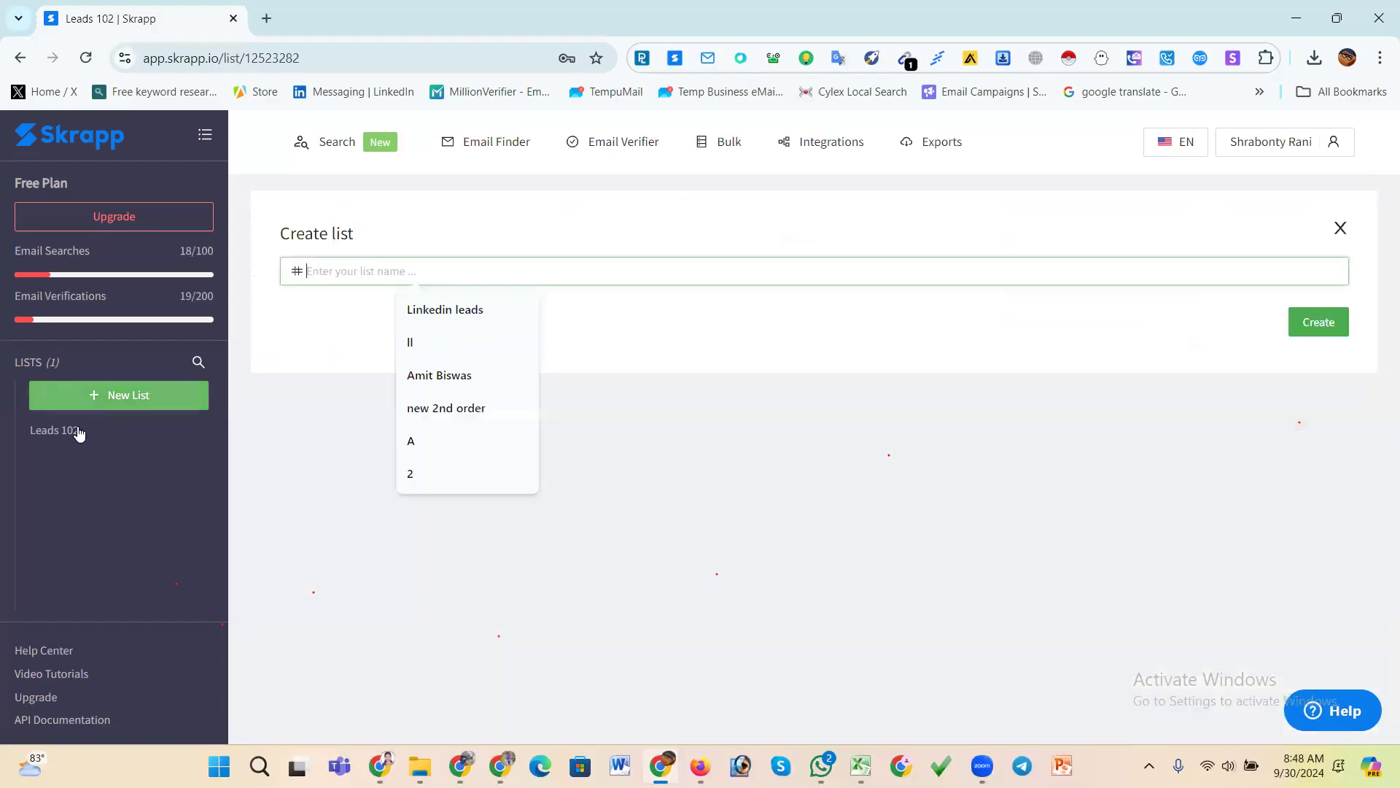
left_click(75, 430)
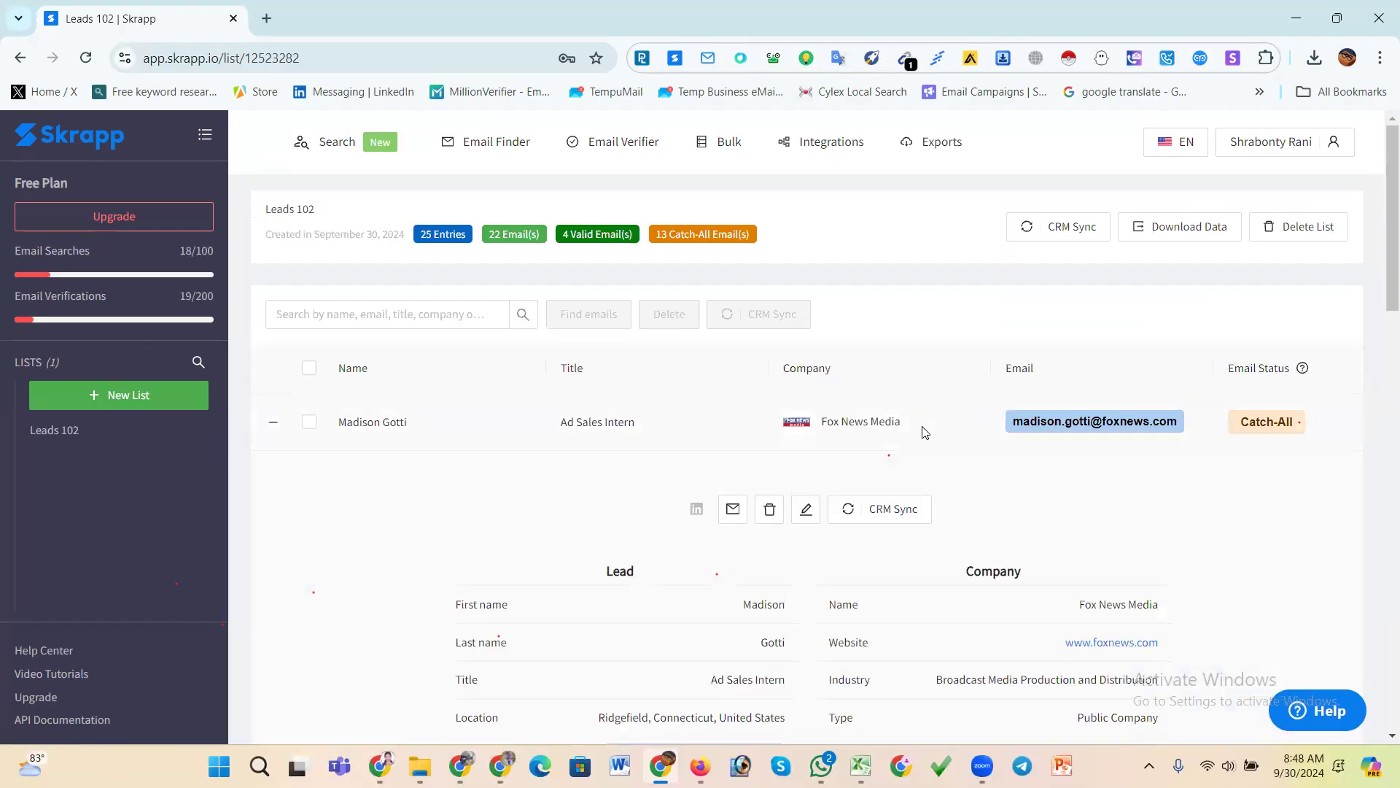
scroll(440, 505, "down", 3)
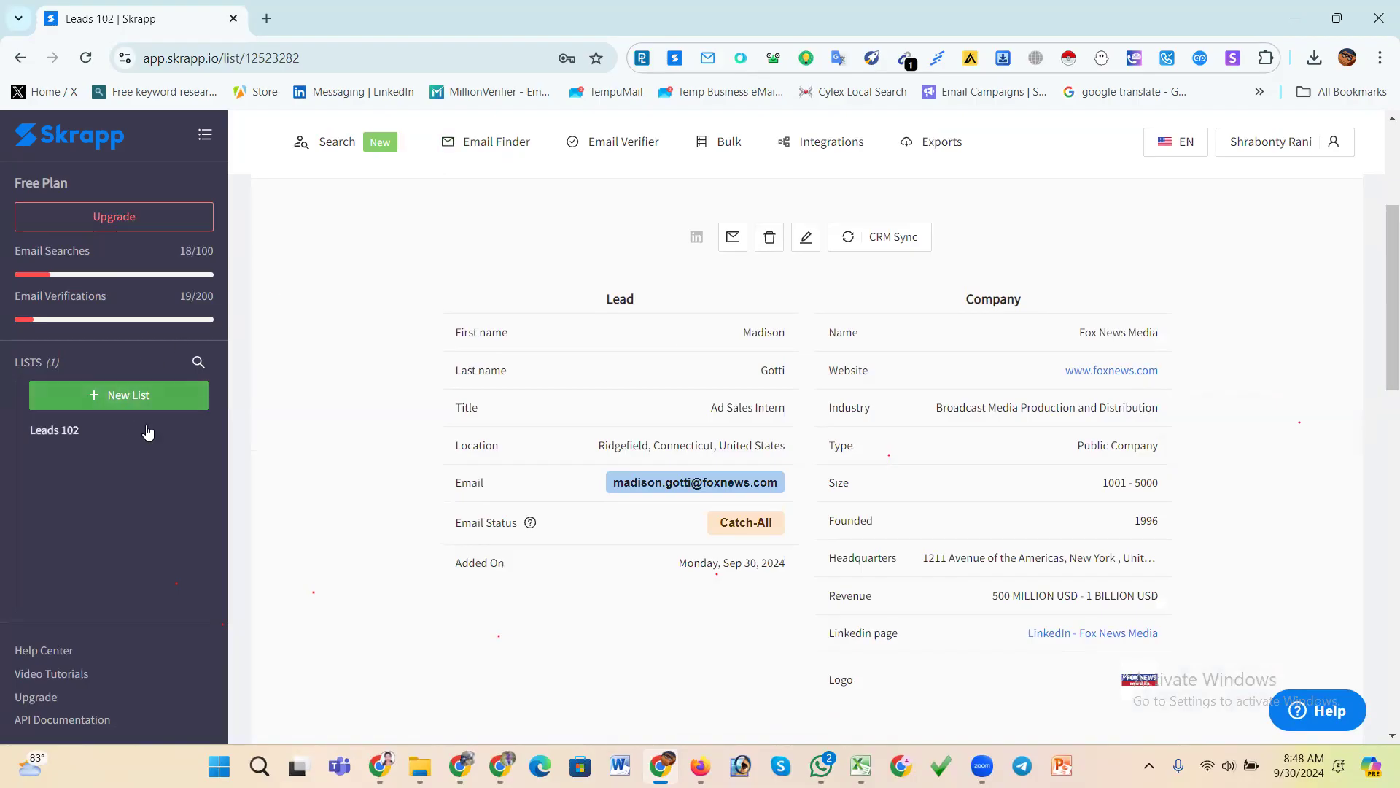
scroll(148, 433, "up", 4)
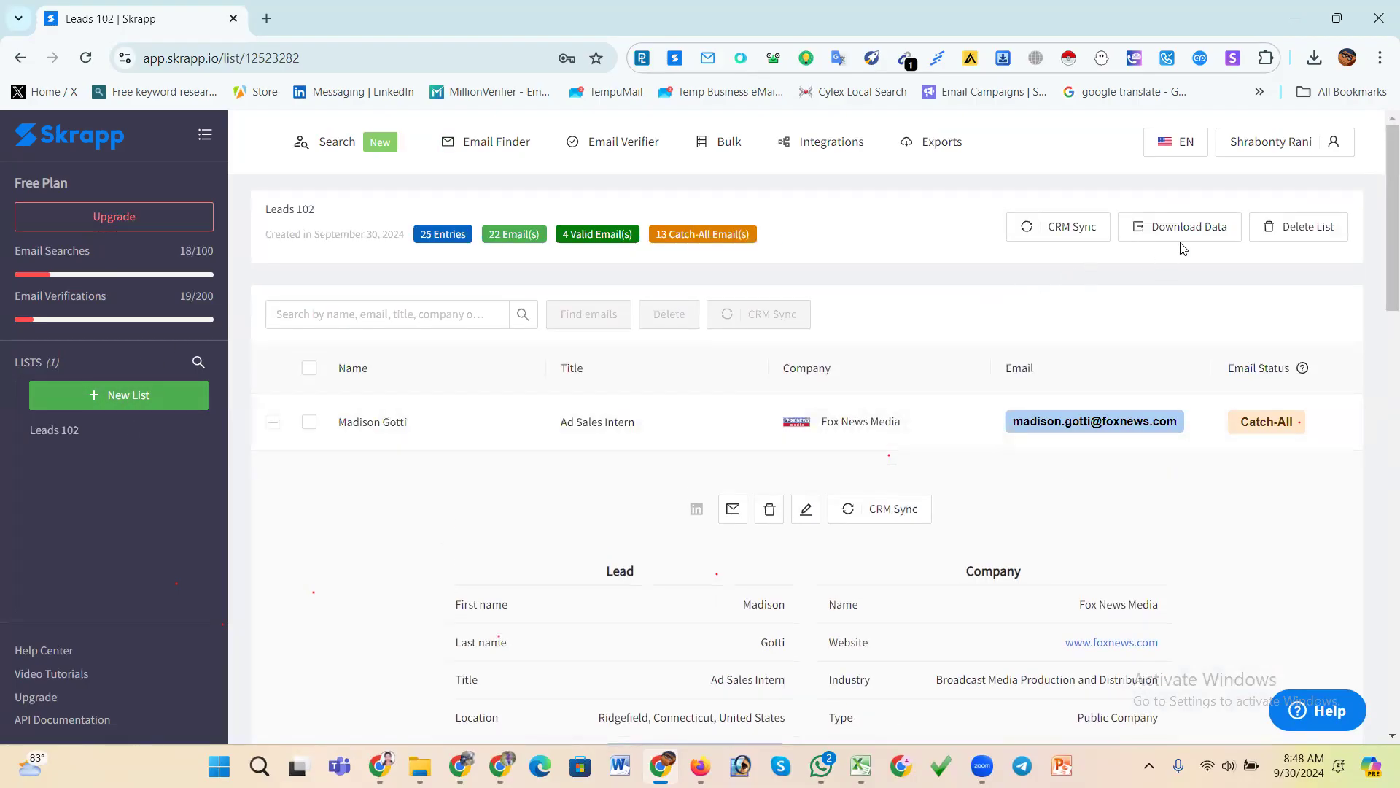
left_click(1196, 226)
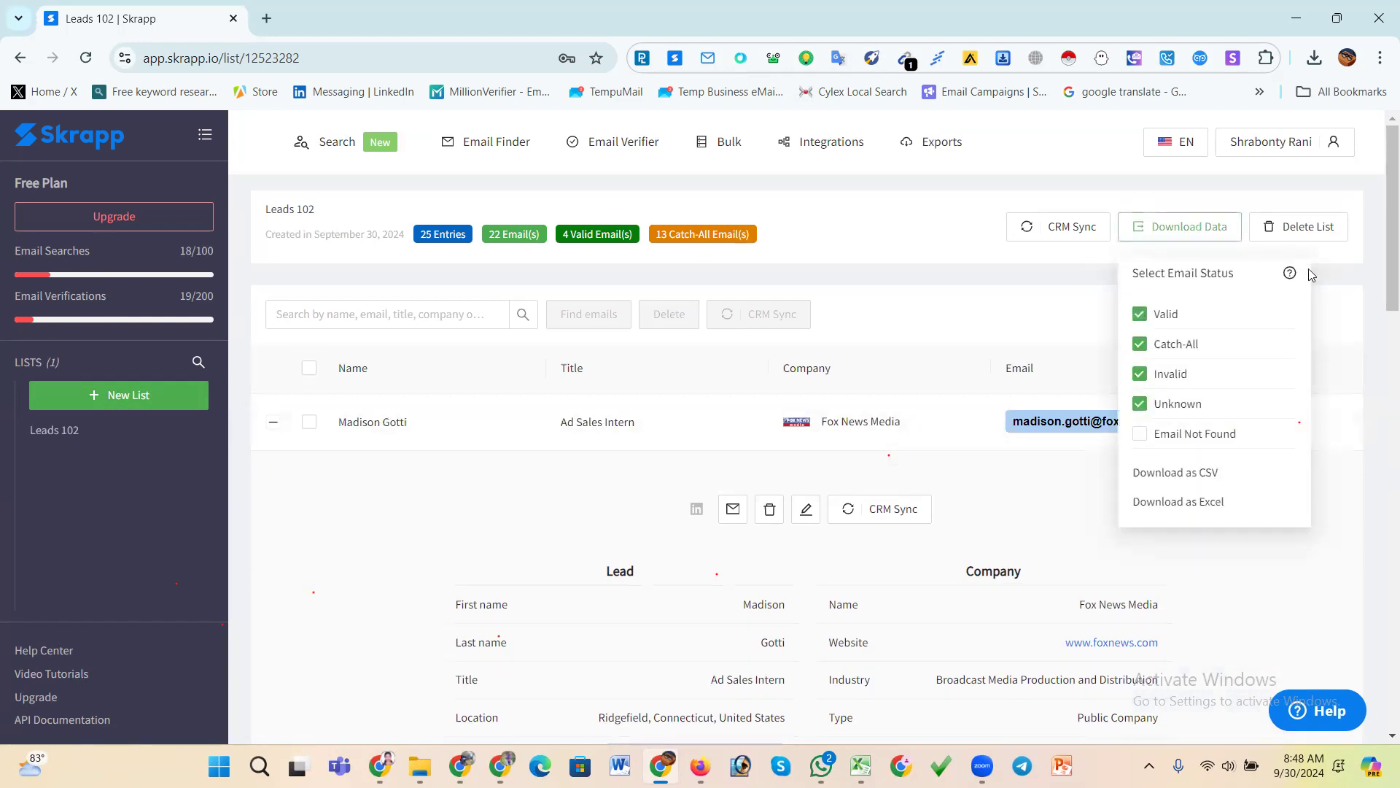
left_click(1305, 228)
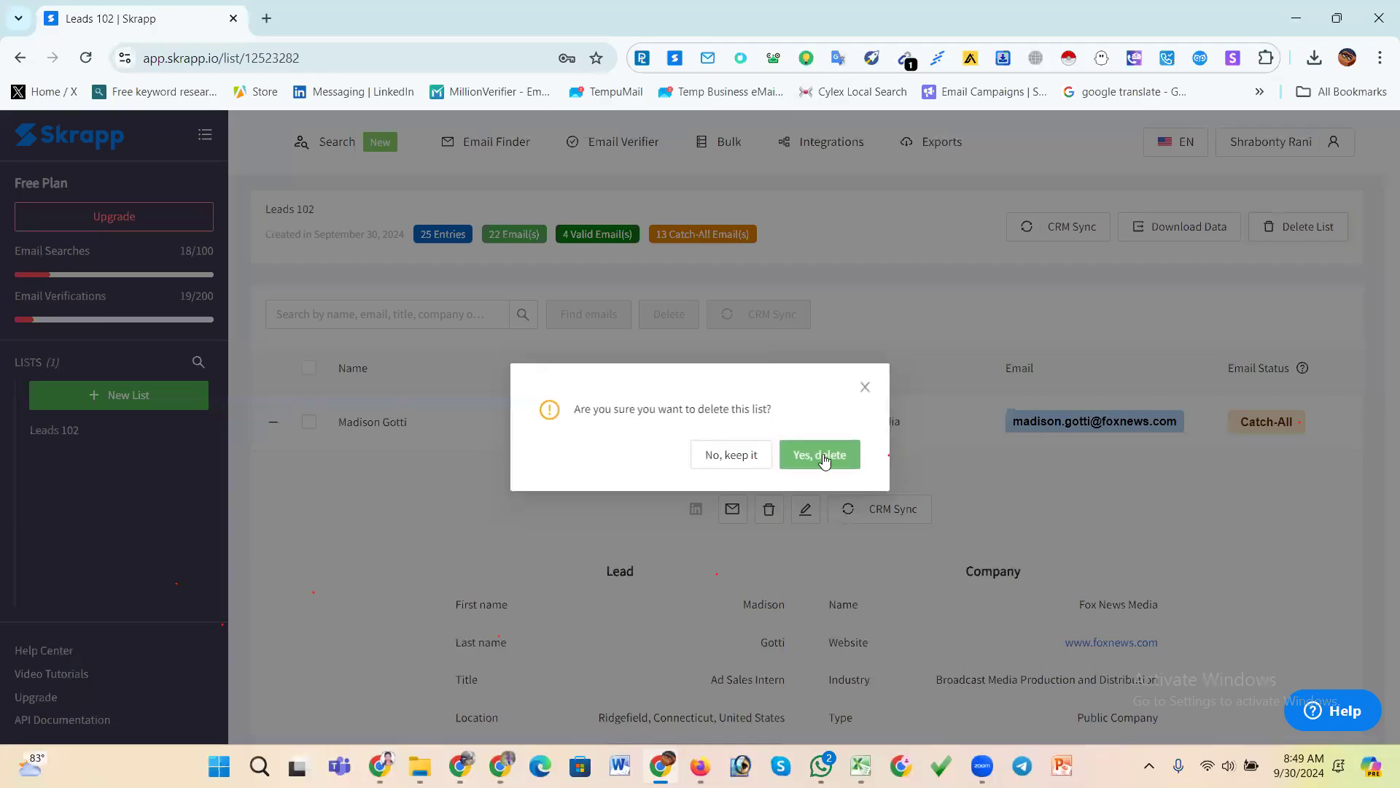
left_click(823, 455)
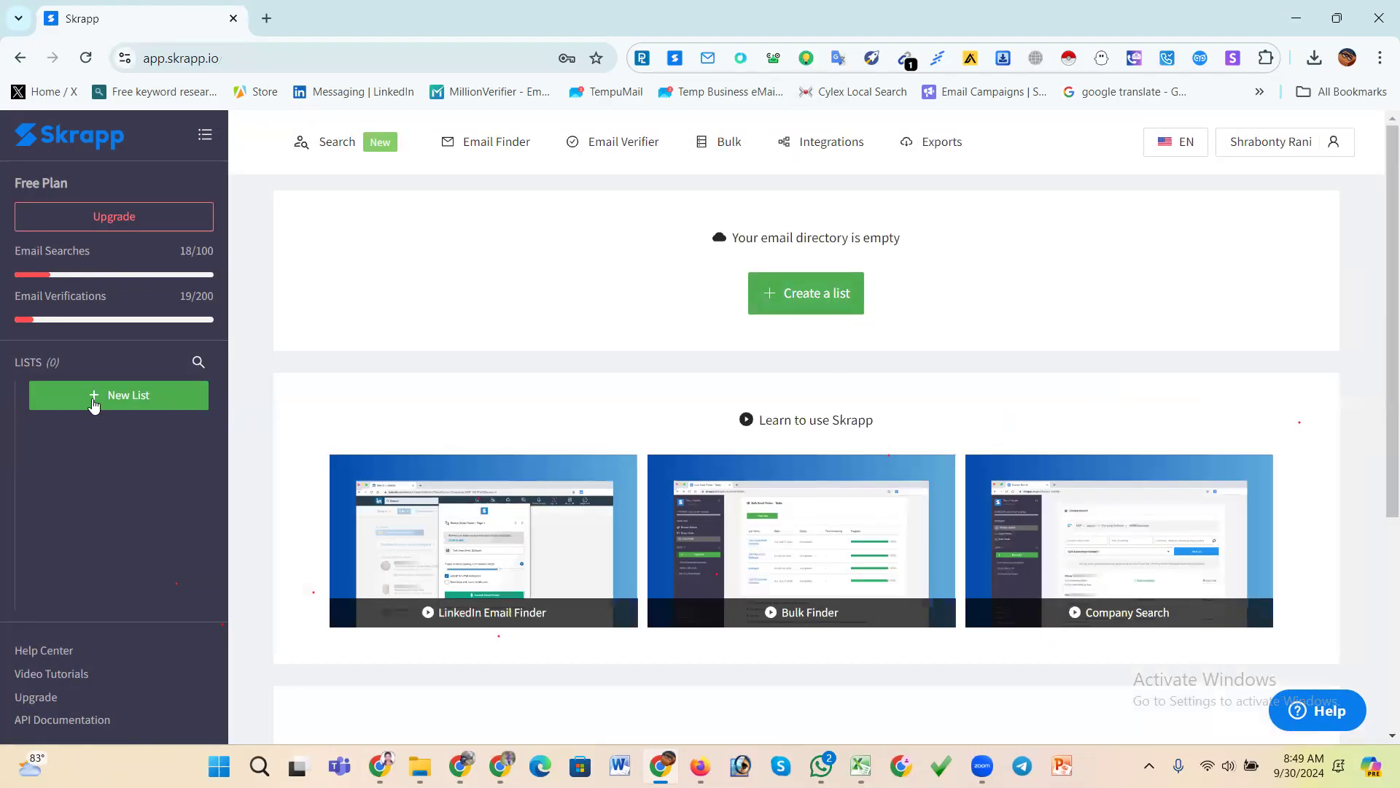
- Create a new lead list named akh
left_click(151, 400)
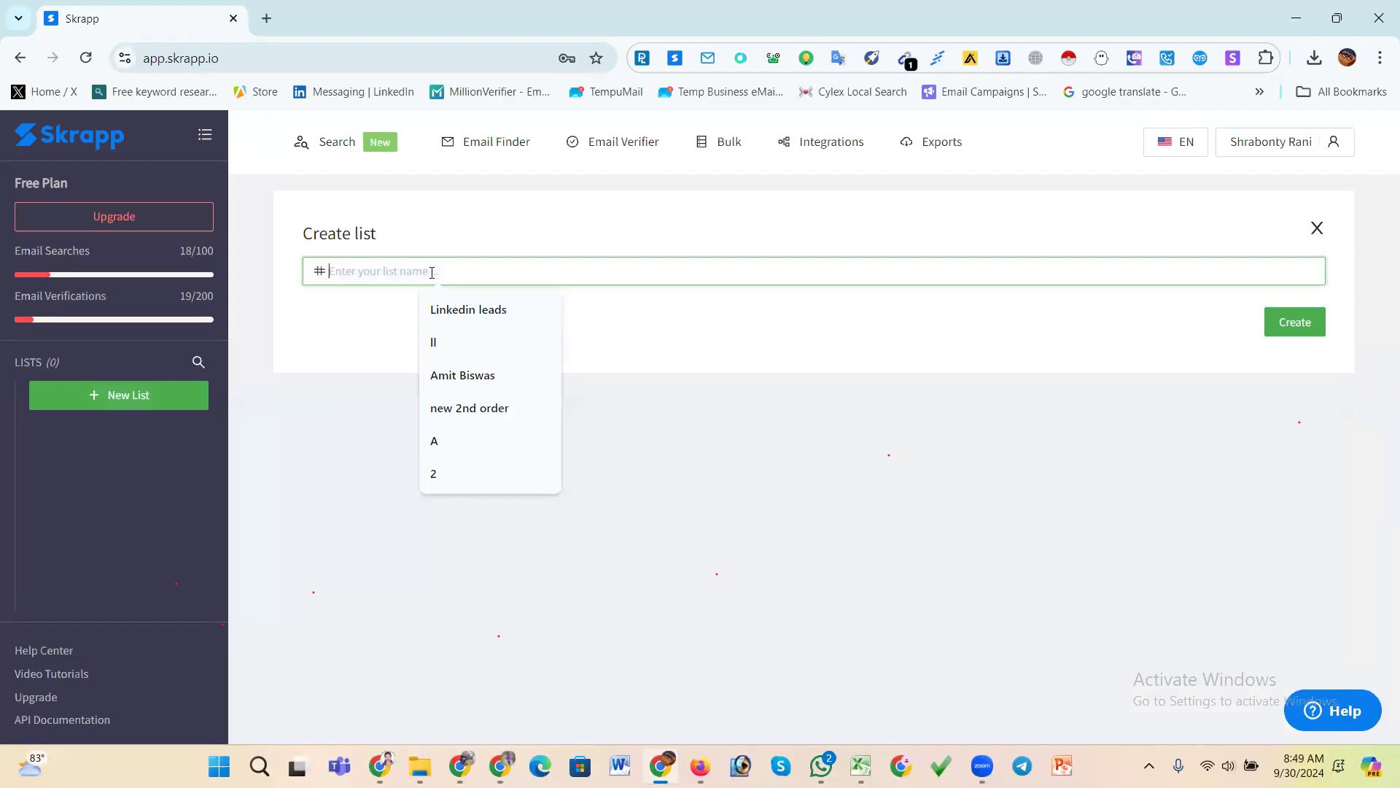
type("akh")
key("Return")
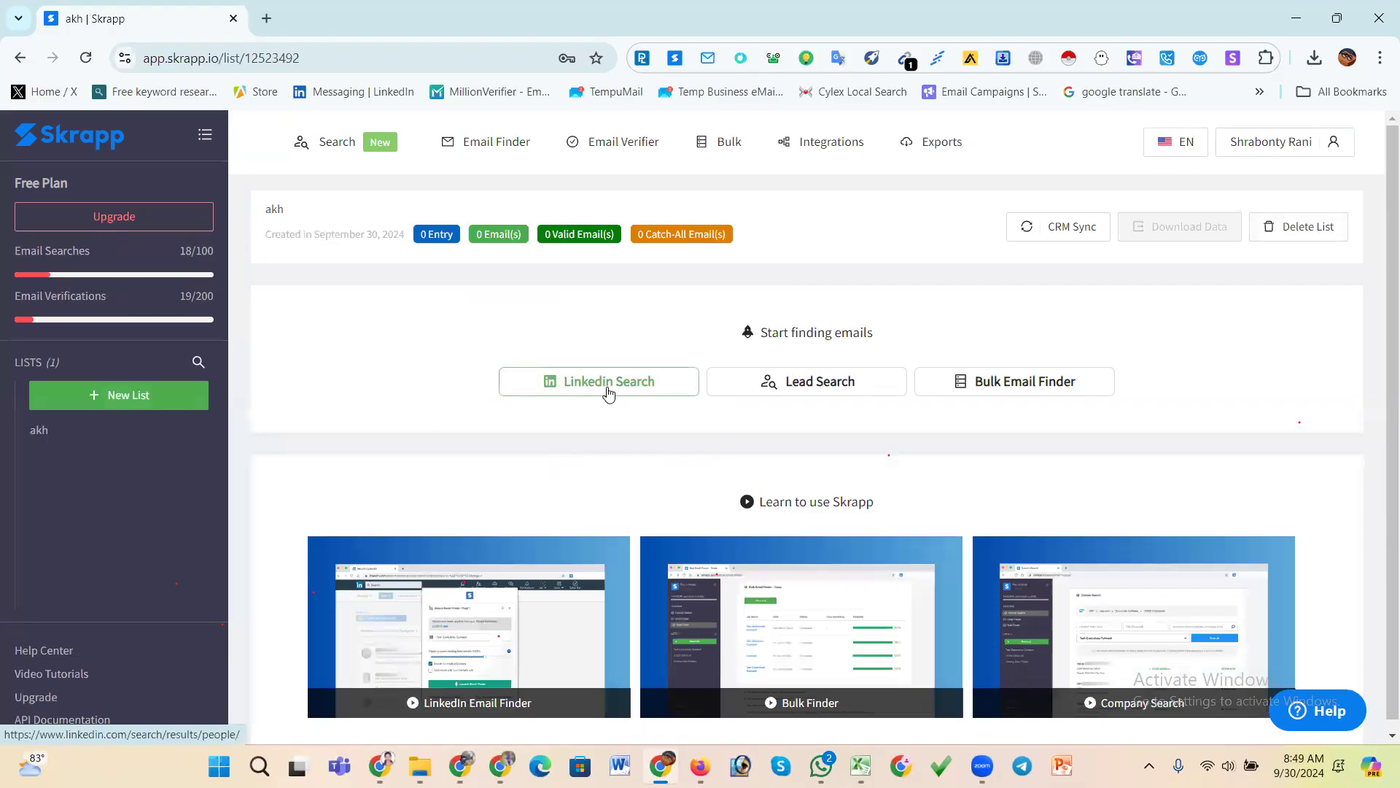
- Start a new Bulk Company Search task and upload the A123 CSV file from Documents
mouse_move(732, 163)
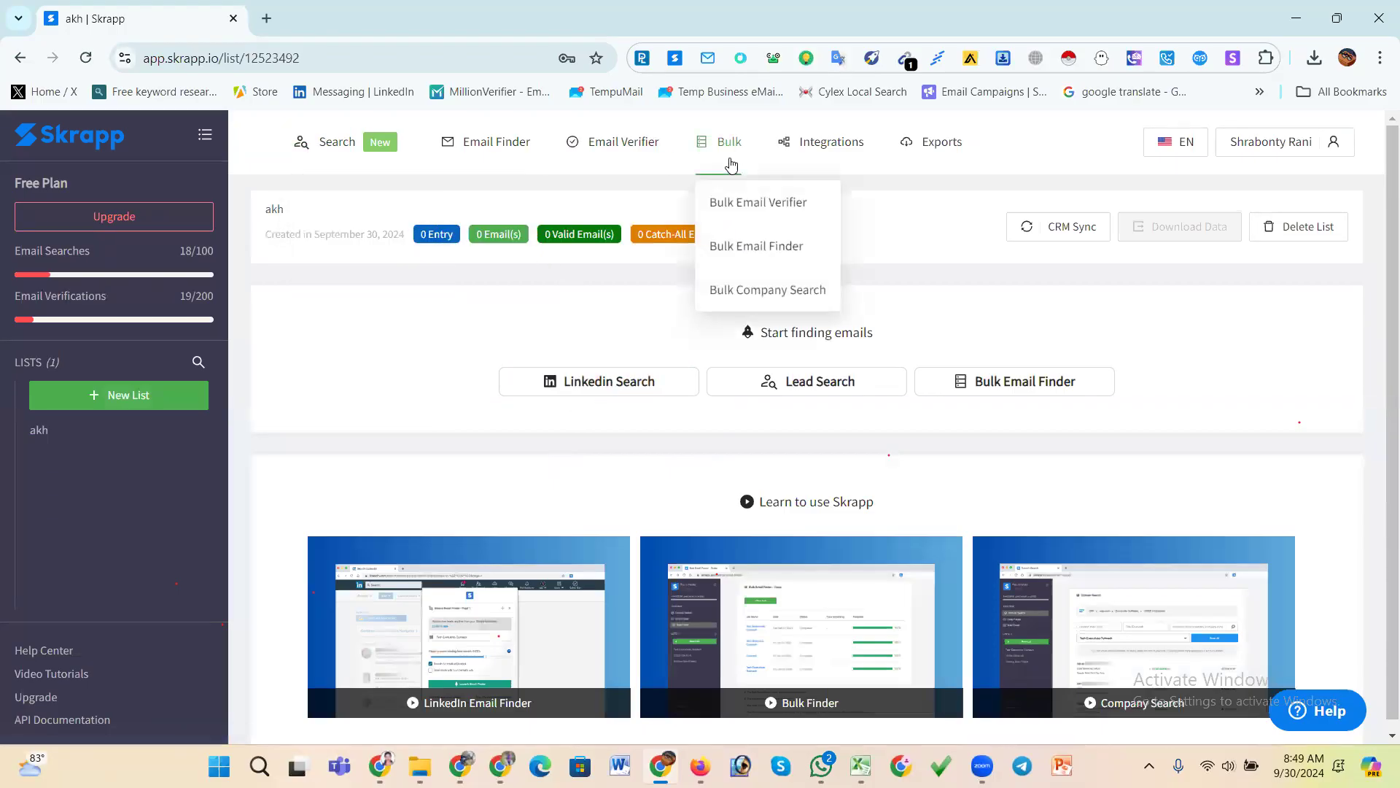
left_click(767, 292)
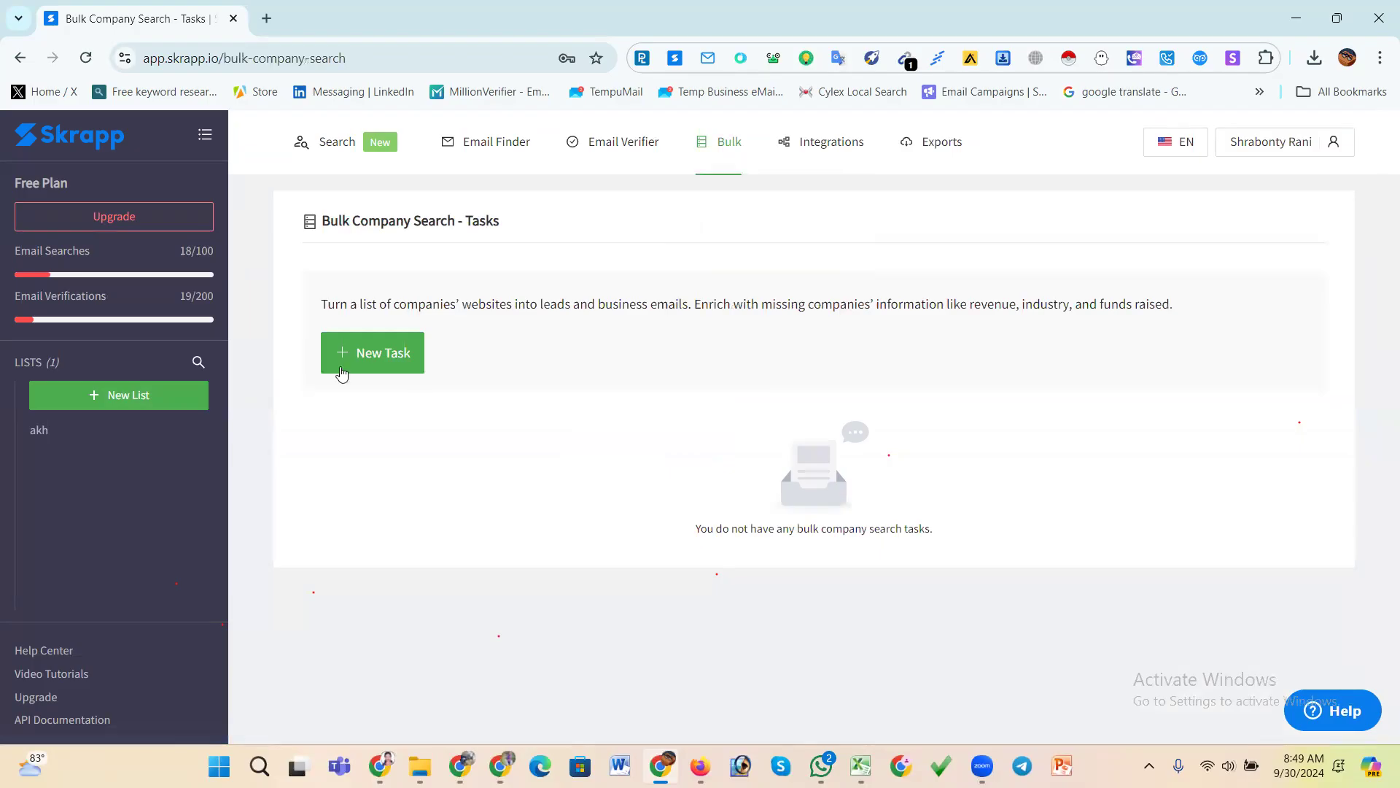
left_click(370, 354)
left_click(673, 440)
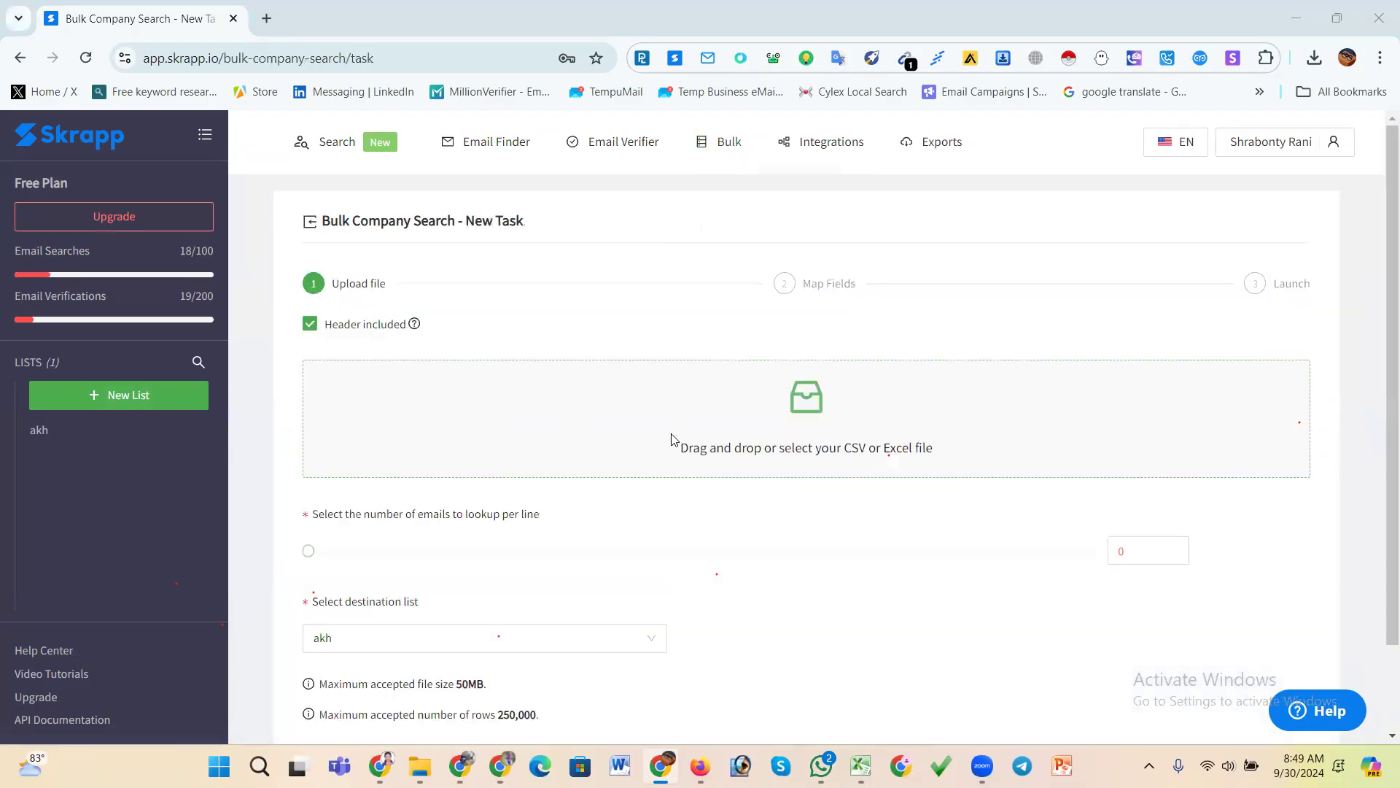
scroll(452, 263, "down", 5)
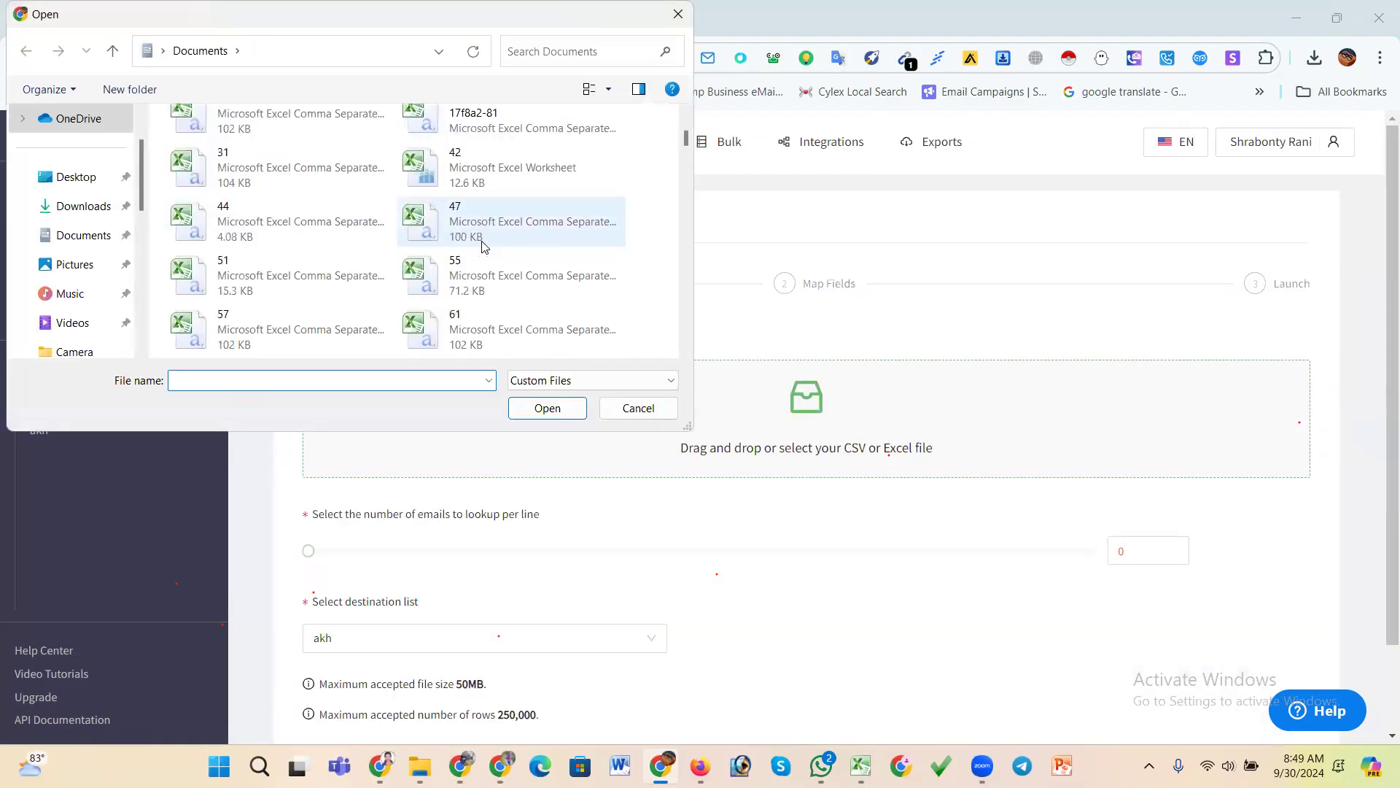
scroll(467, 286, "down", 5)
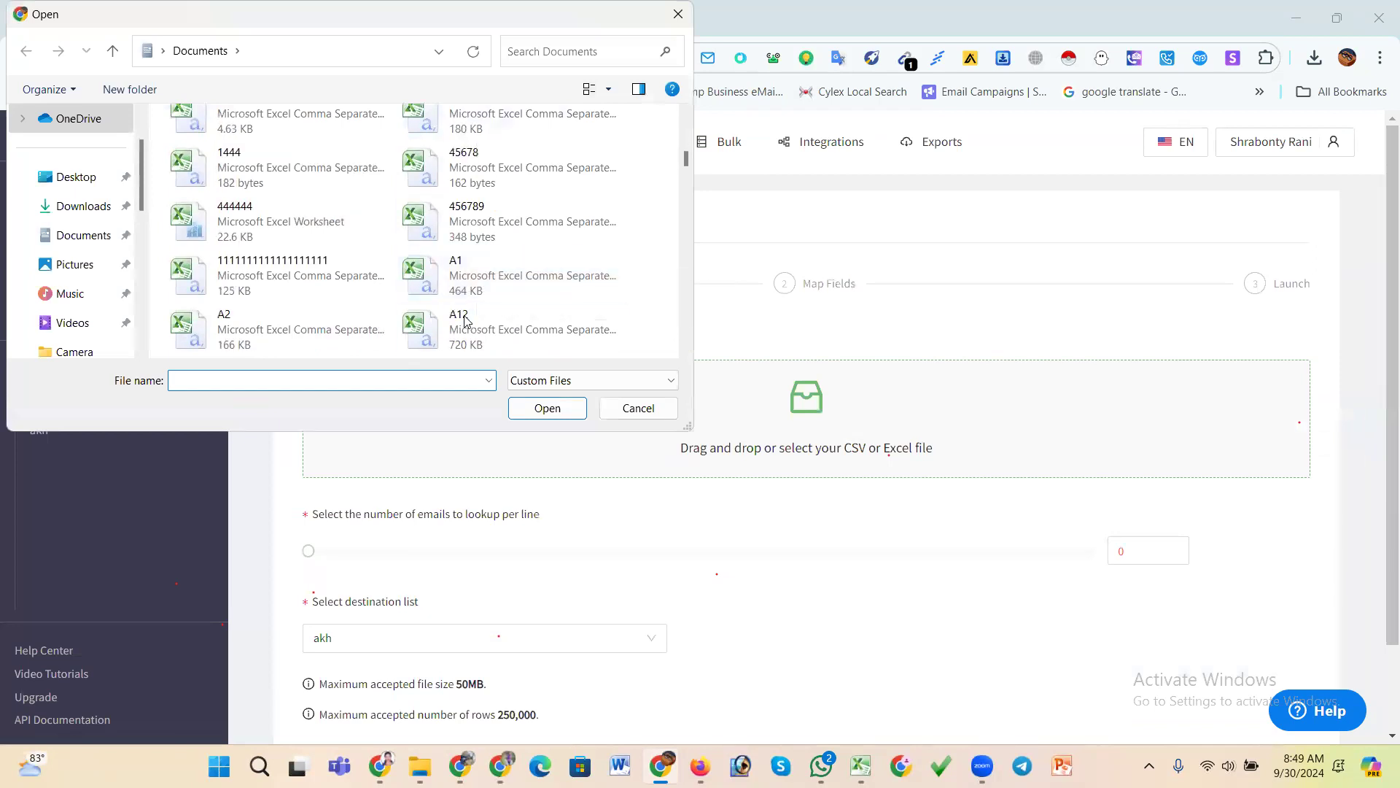
scroll(365, 328, "down", 3)
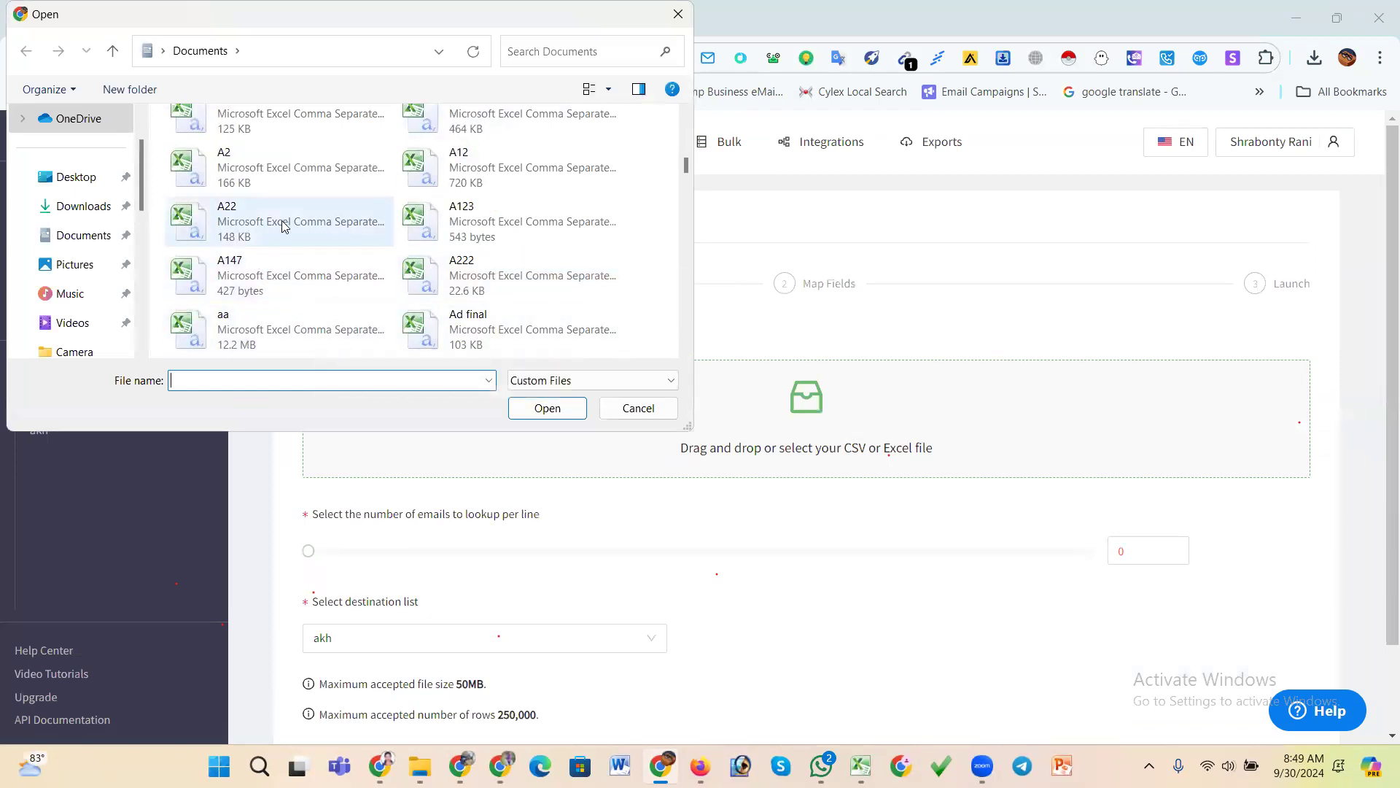
left_click(481, 223)
left_click(535, 416)
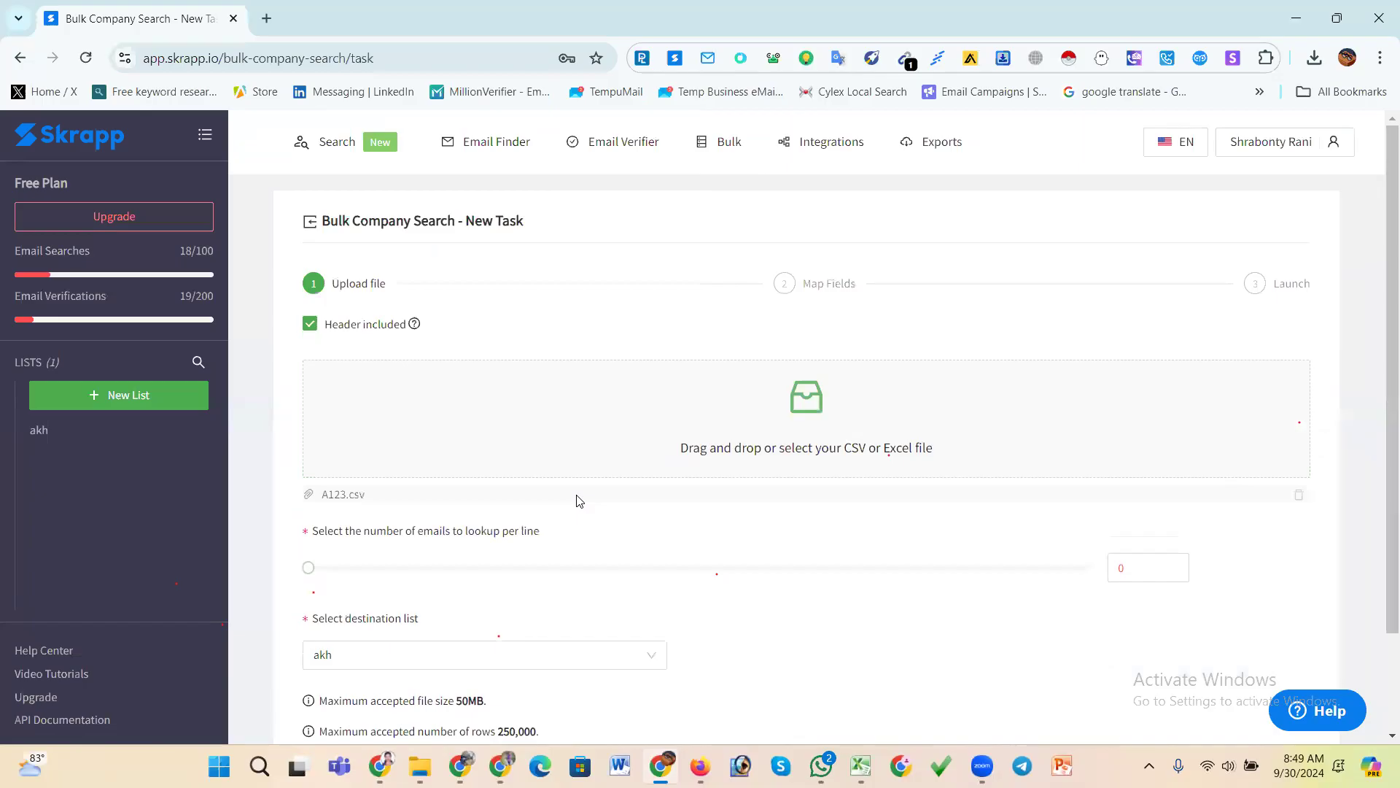
- Set the number of emails to look up per line to 6 and proceed to the file's field mapping
scroll(365, 565, "down", 1)
scroll(363, 566, "down", 1)
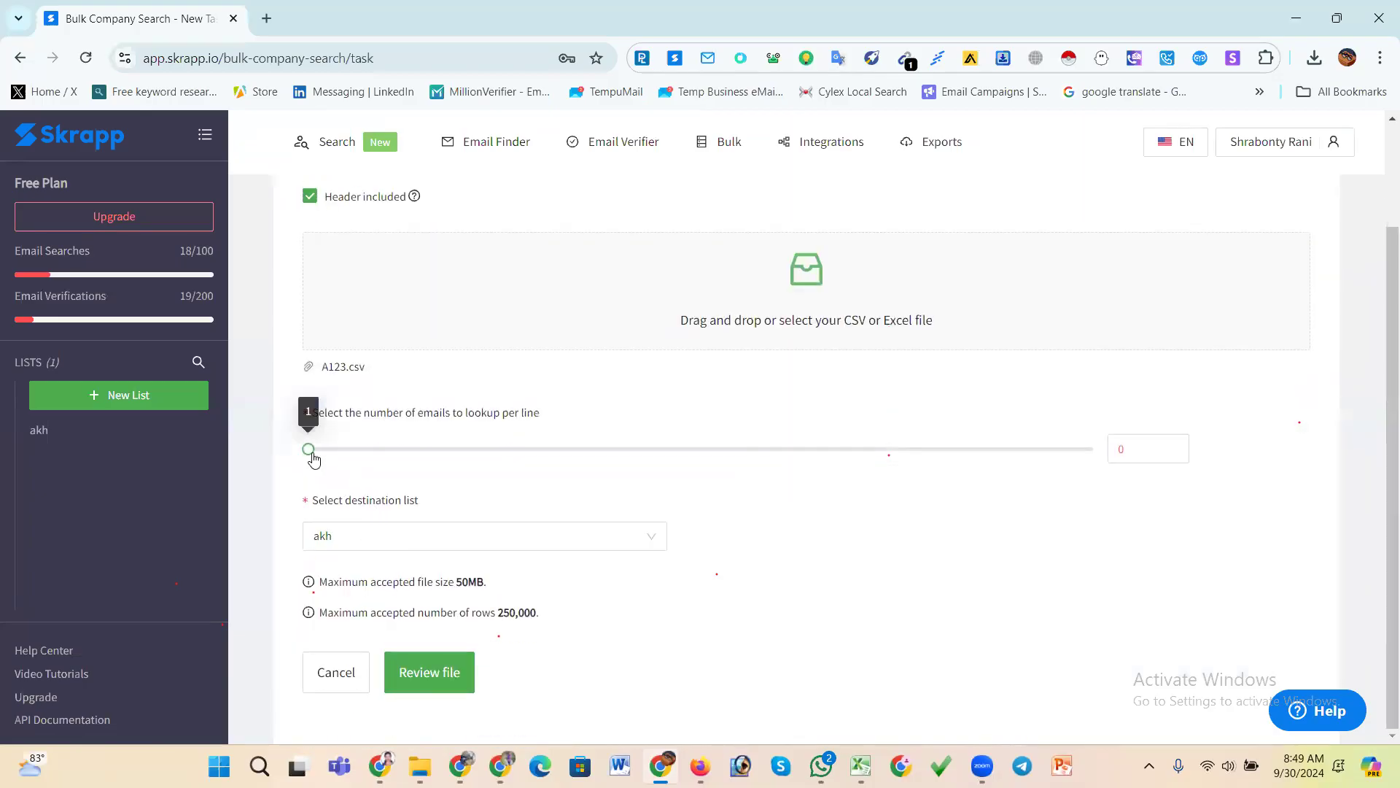
left_click(418, 671)
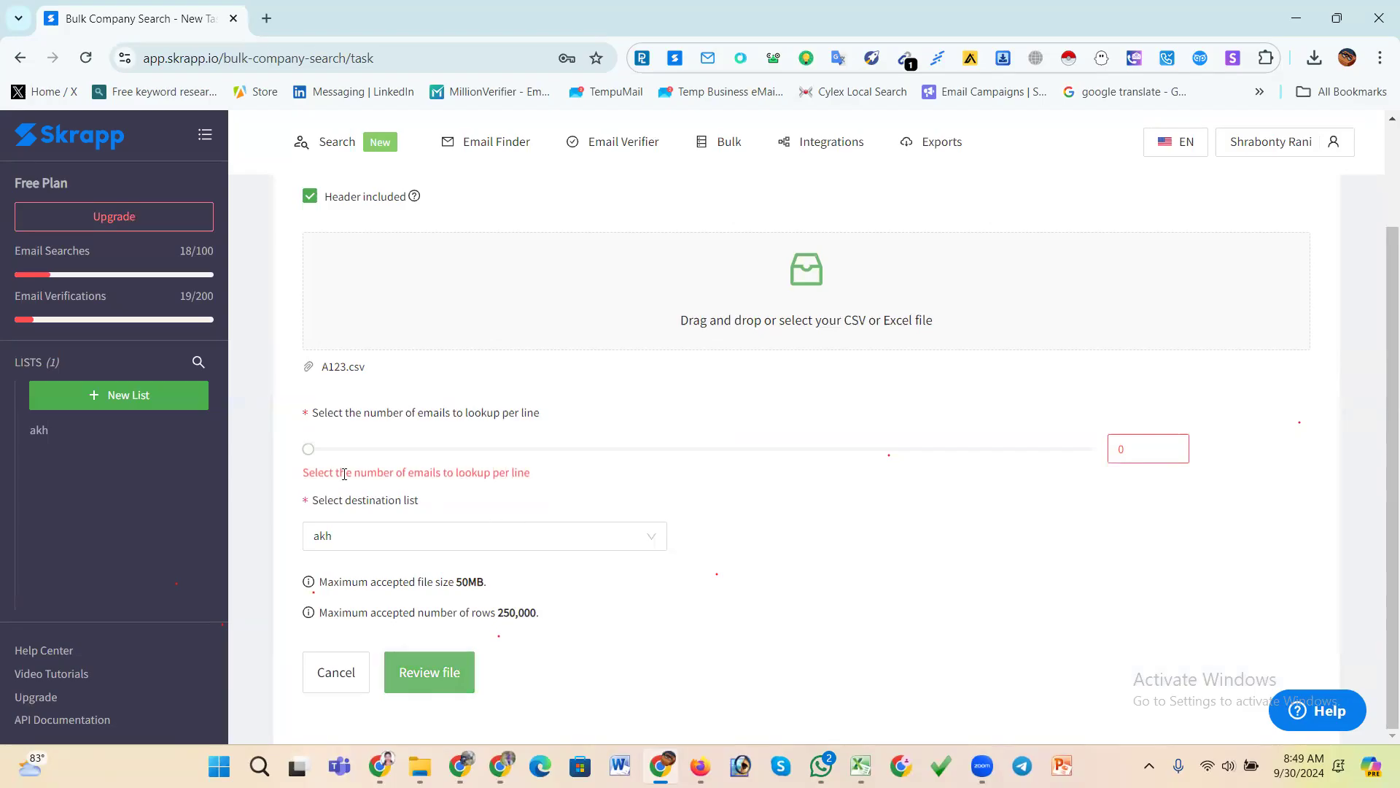
double_click(1107, 450)
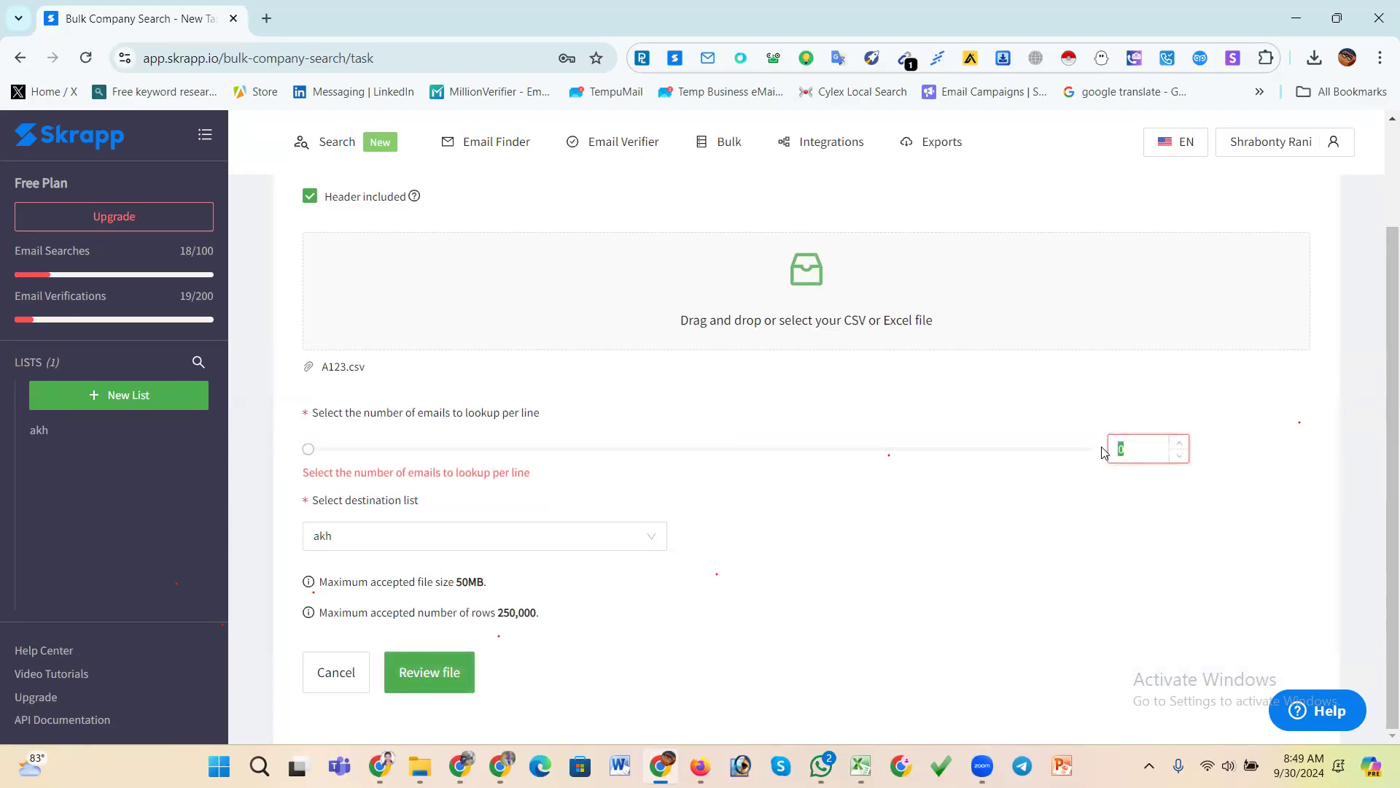
type("6")
scroll(625, 700, "down", 1)
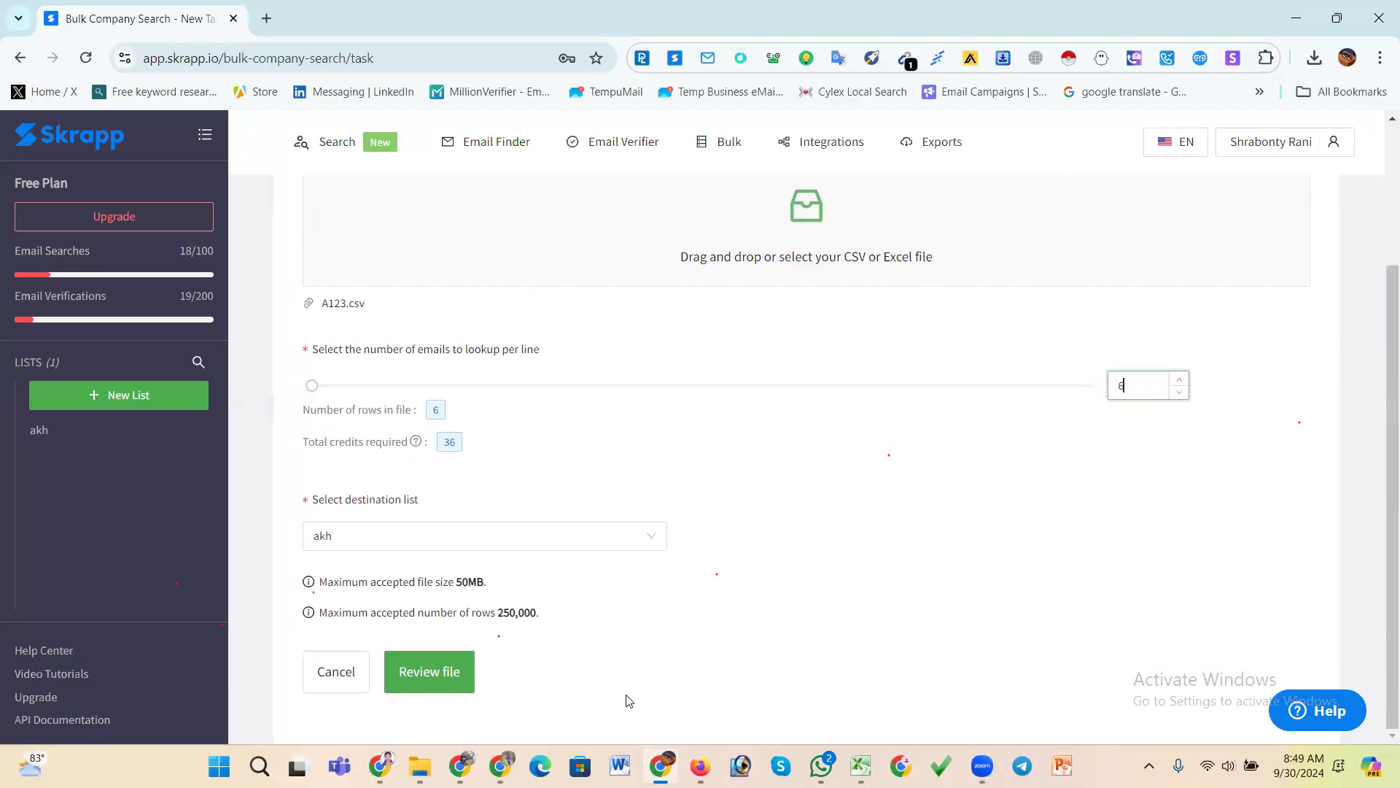
left_click(438, 669)
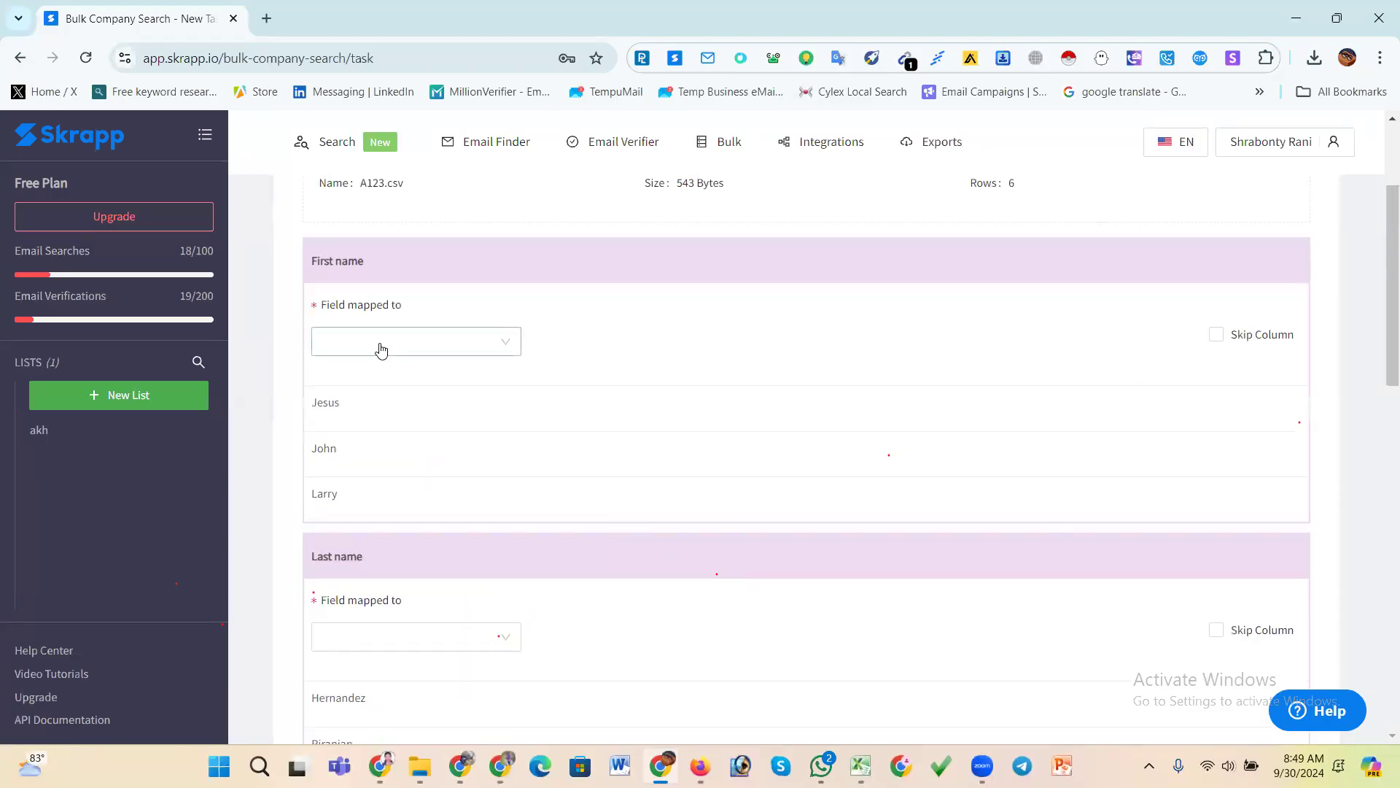
- Mark the First name and Last name columns as skipped in the field mapping
scroll(503, 375, "down", 4)
scroll(1380, 384, "up", 4)
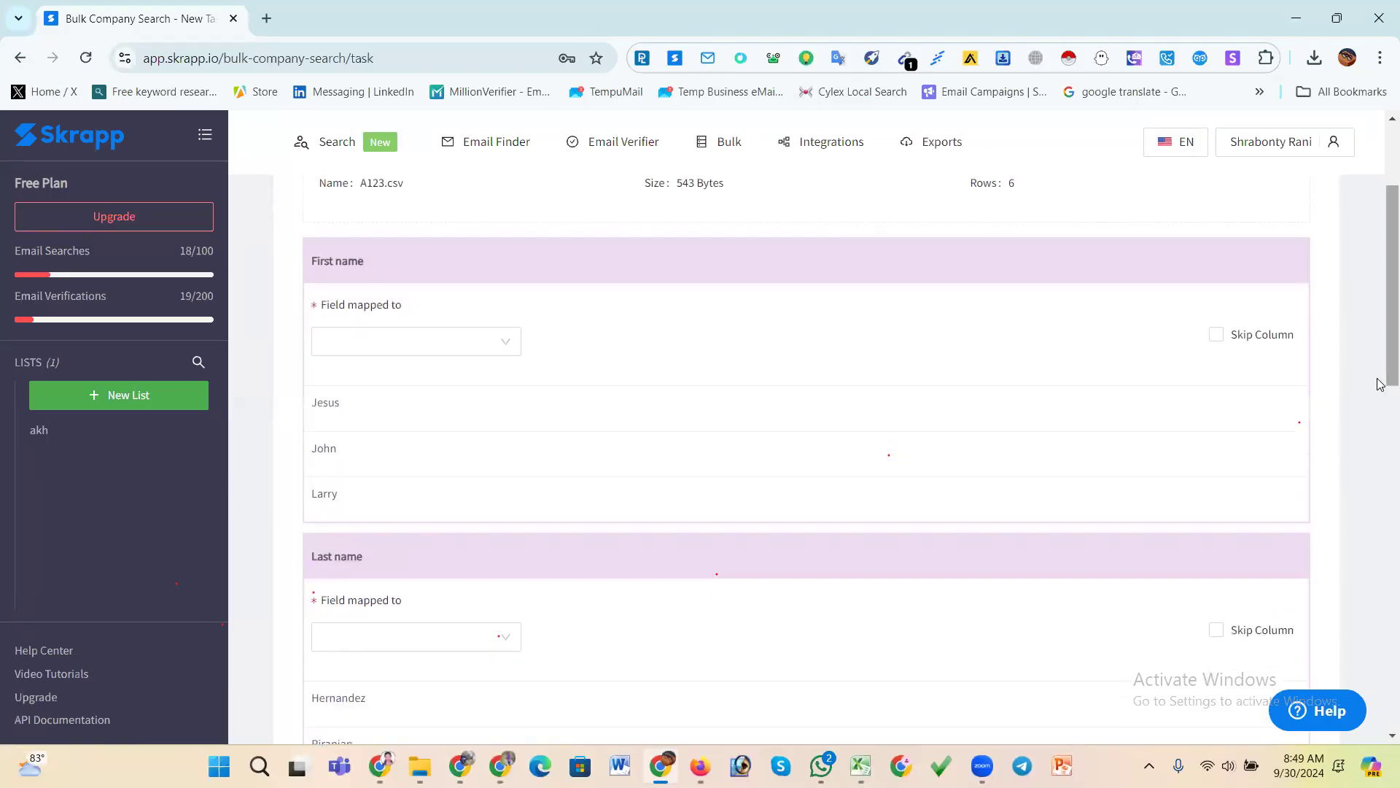
left_click(1216, 334)
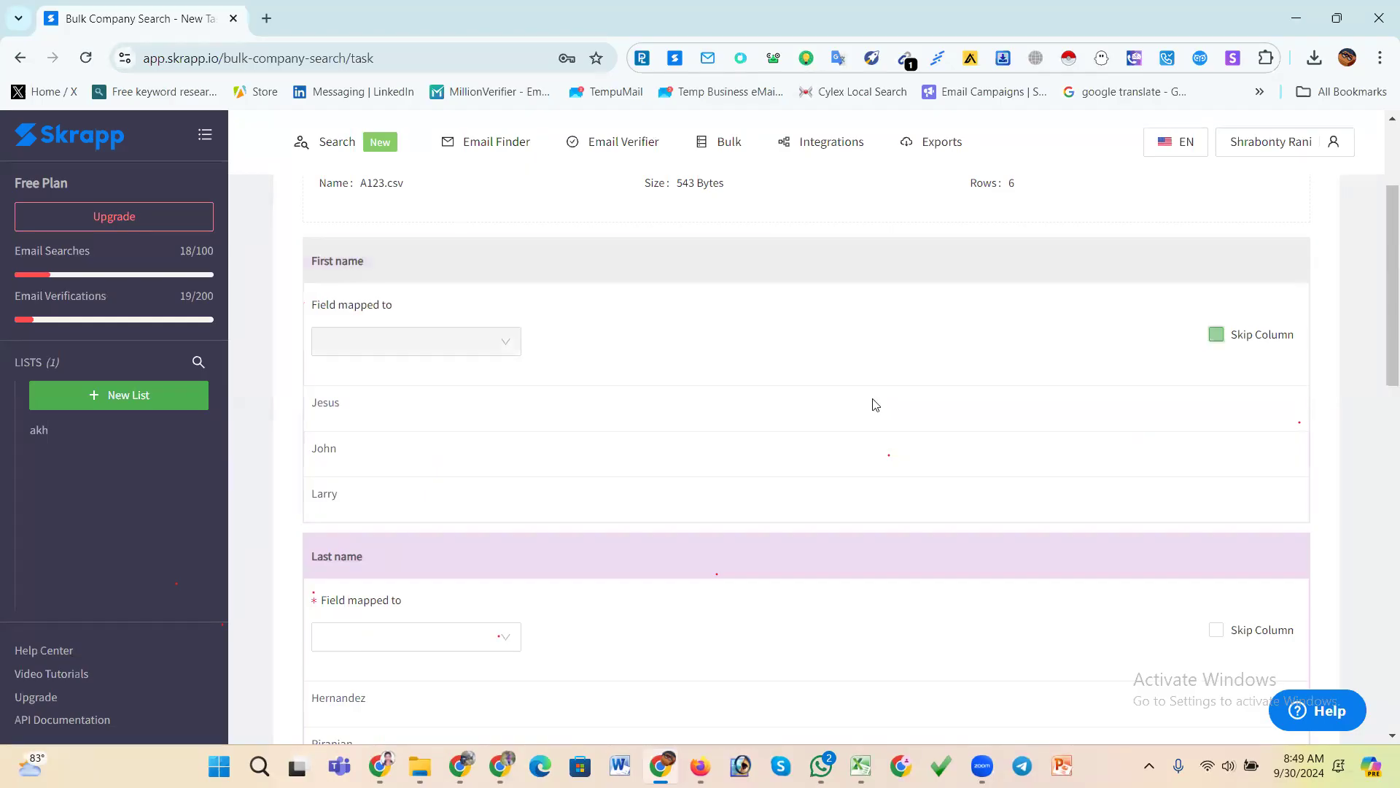
left_click(1218, 334)
left_click(514, 354)
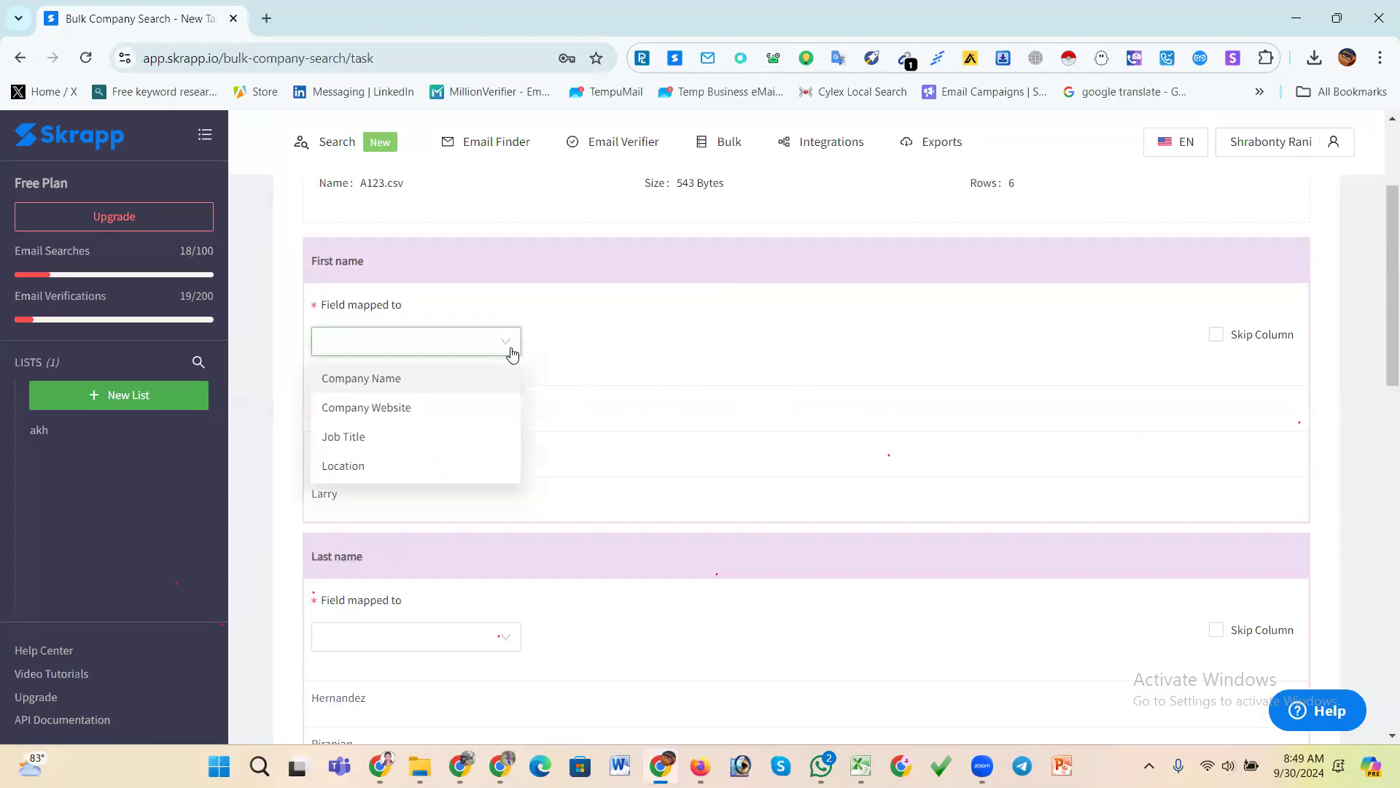
left_click(897, 365)
left_click(1218, 334)
scroll(706, 425, "down", 3)
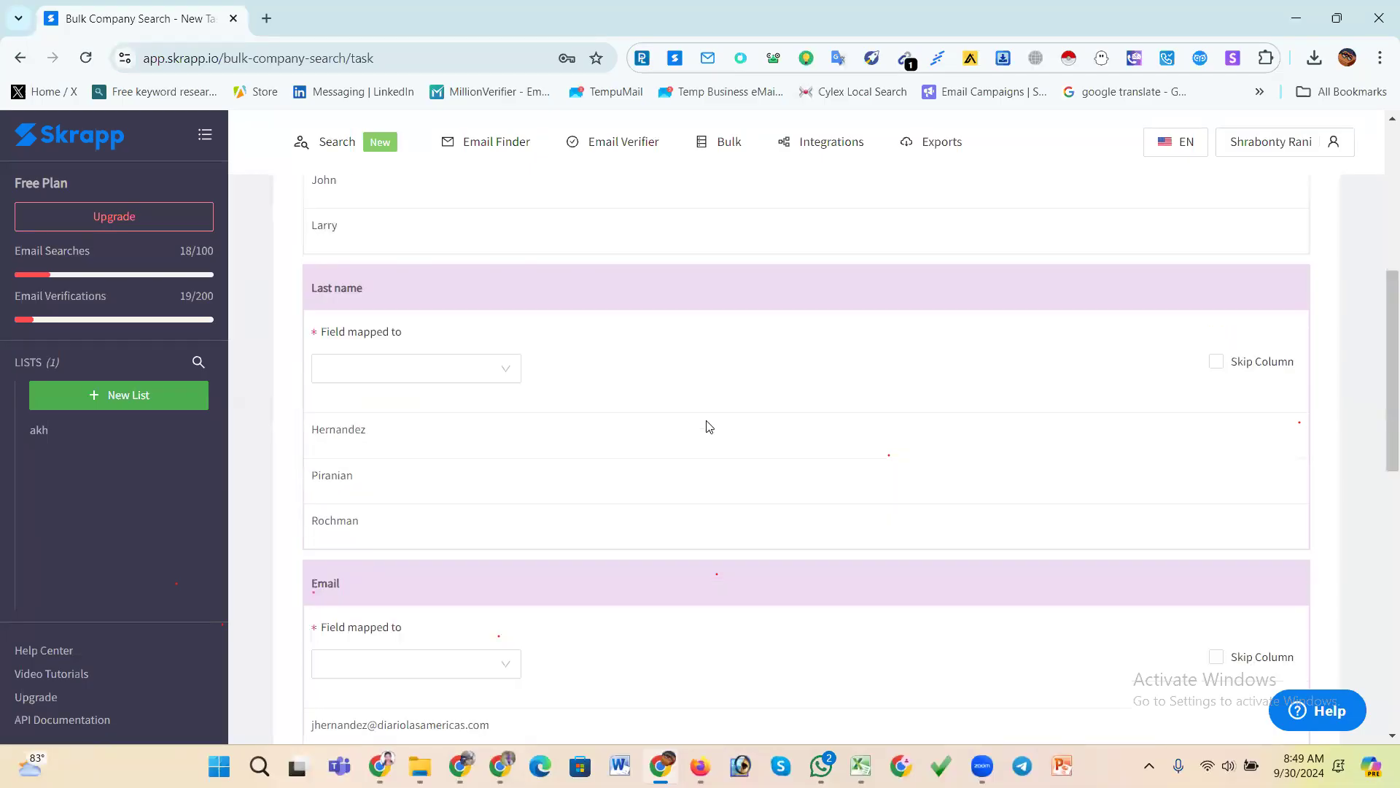
left_click(1215, 358)
- View the mapping choices for the Email column, and mark that column as skipped
scroll(740, 423, "down", 3)
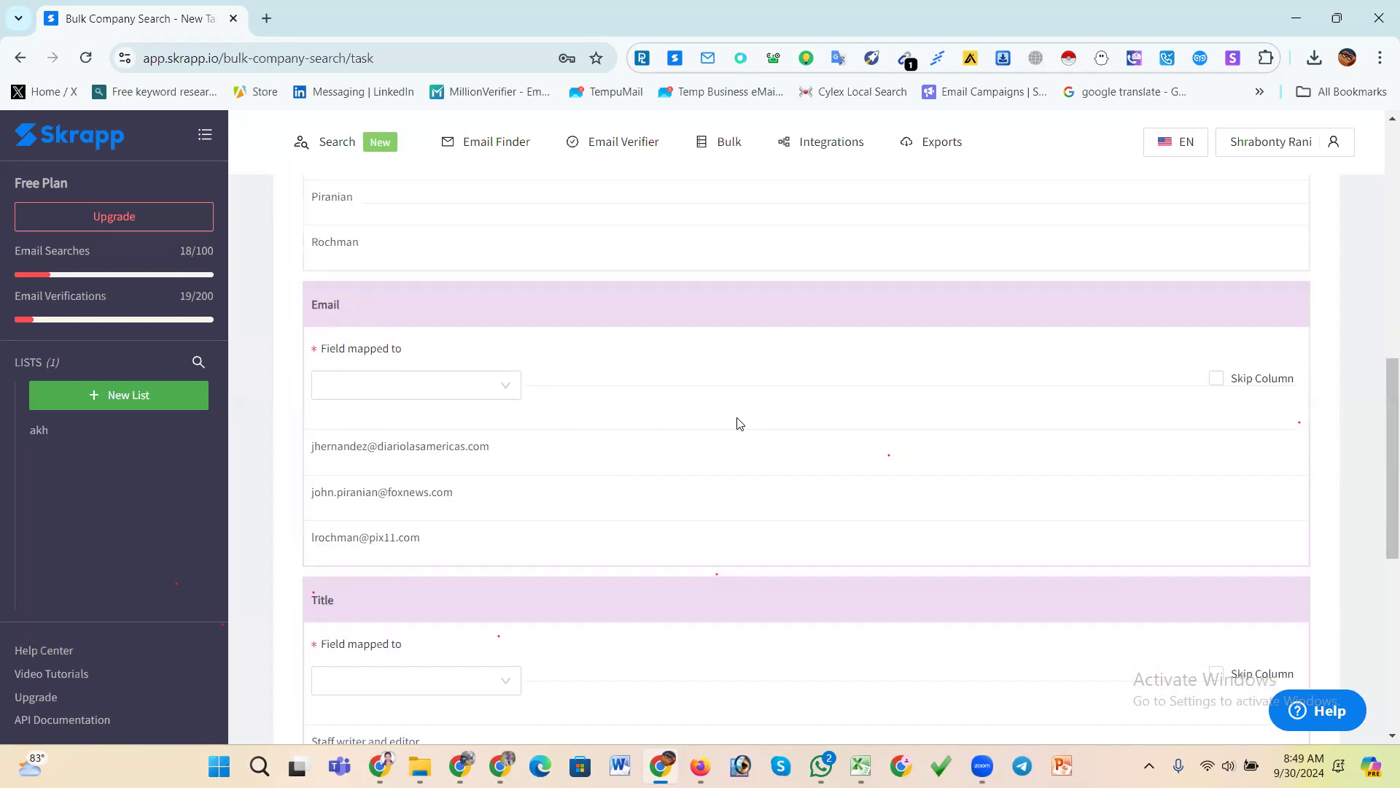
left_click(398, 394)
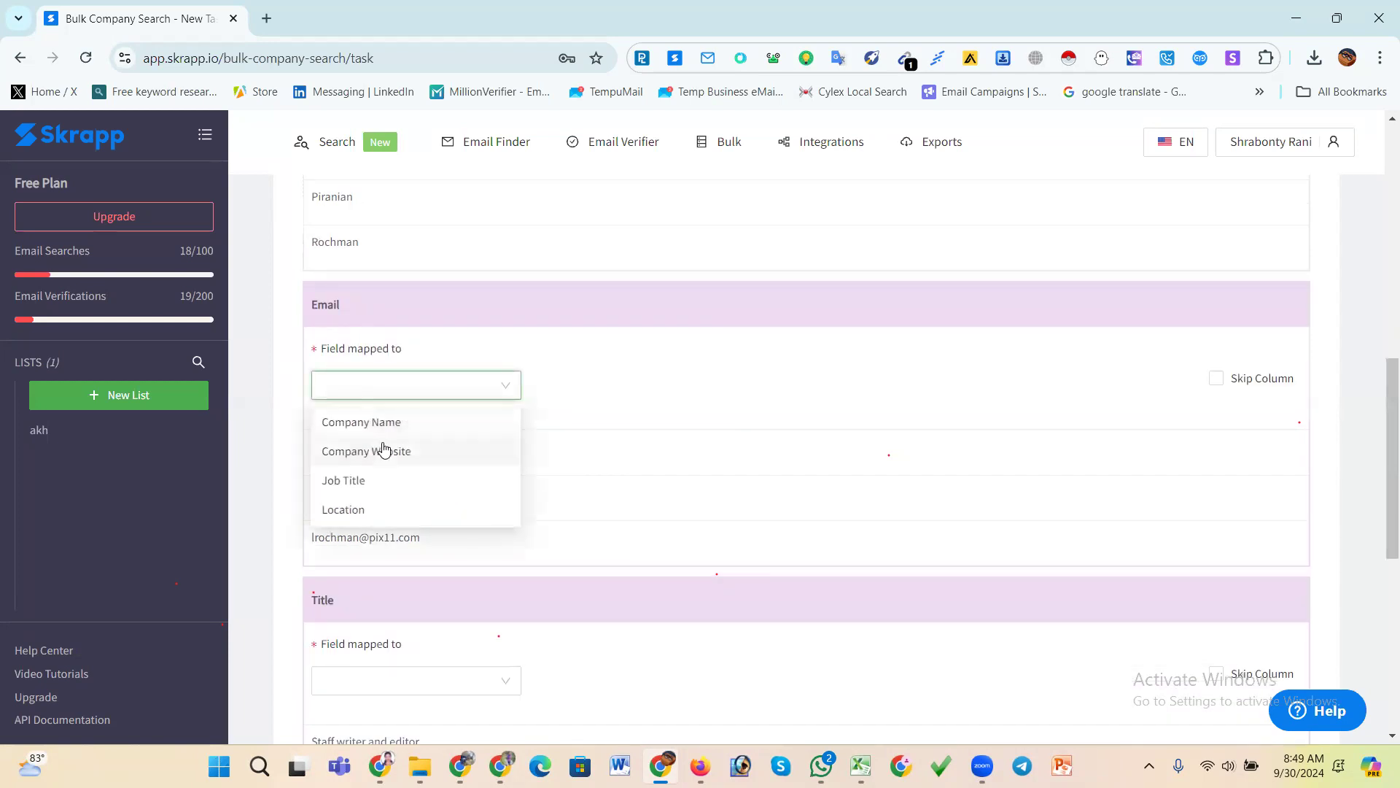
left_click(615, 421)
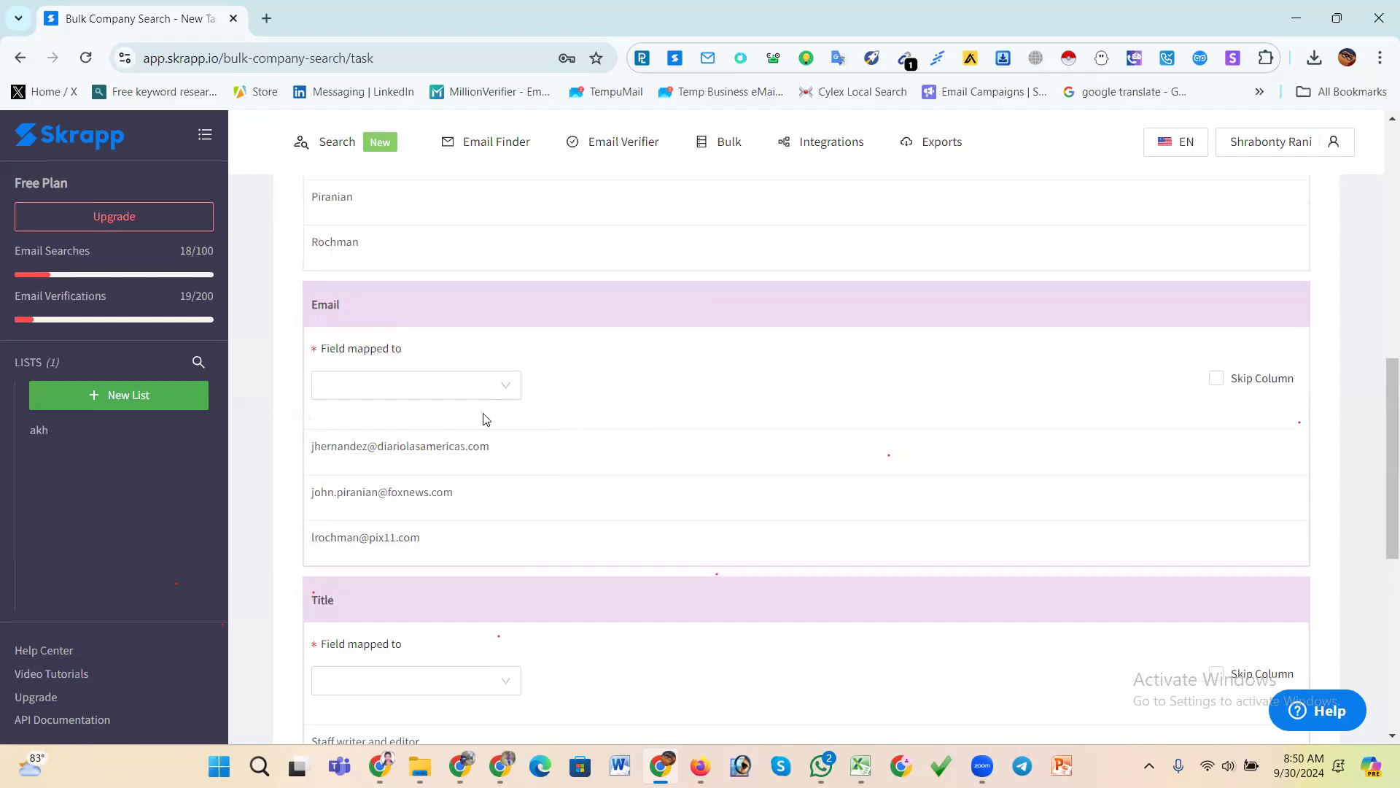
left_click(369, 387)
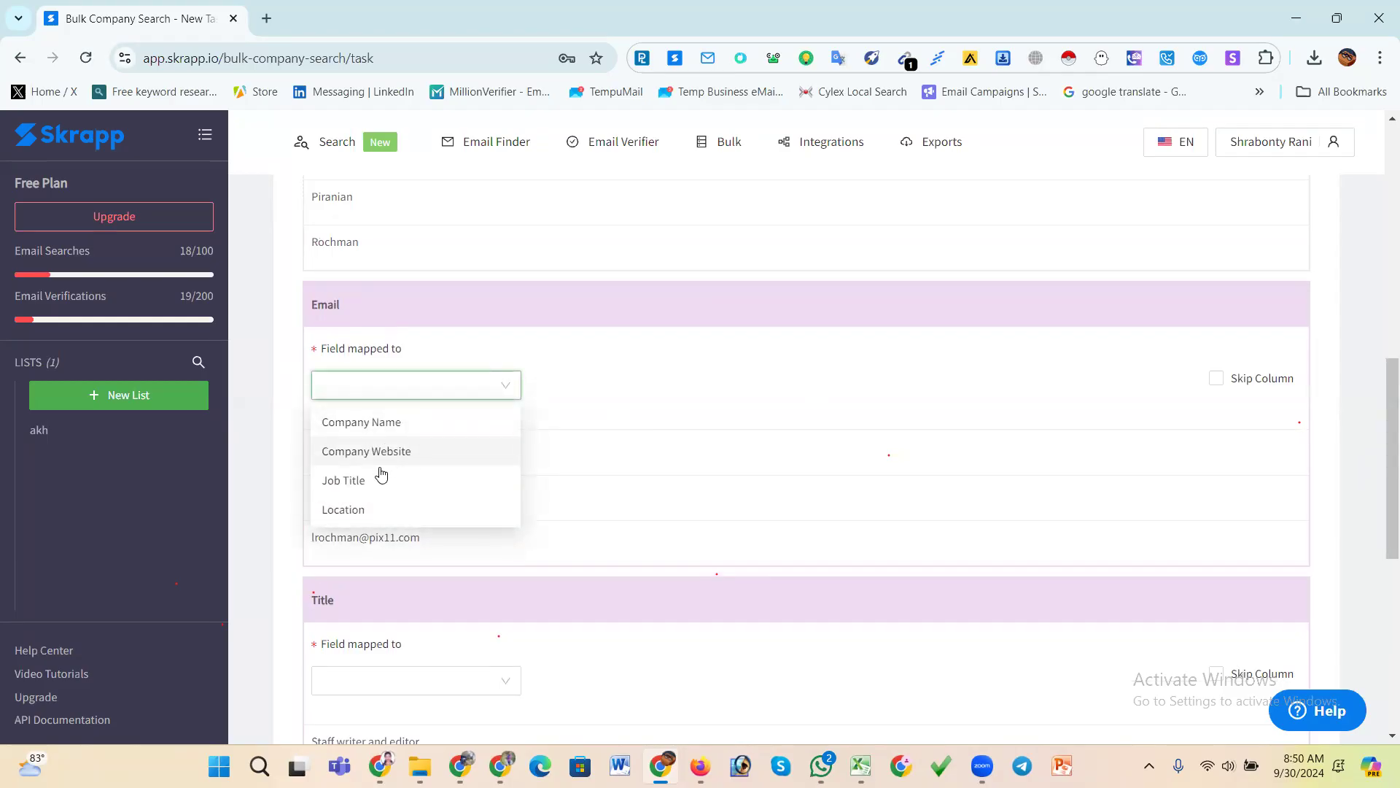
left_click(1215, 379)
- Map the Title column to the Job Title field
scroll(406, 428, "down", 3)
left_click(391, 411)
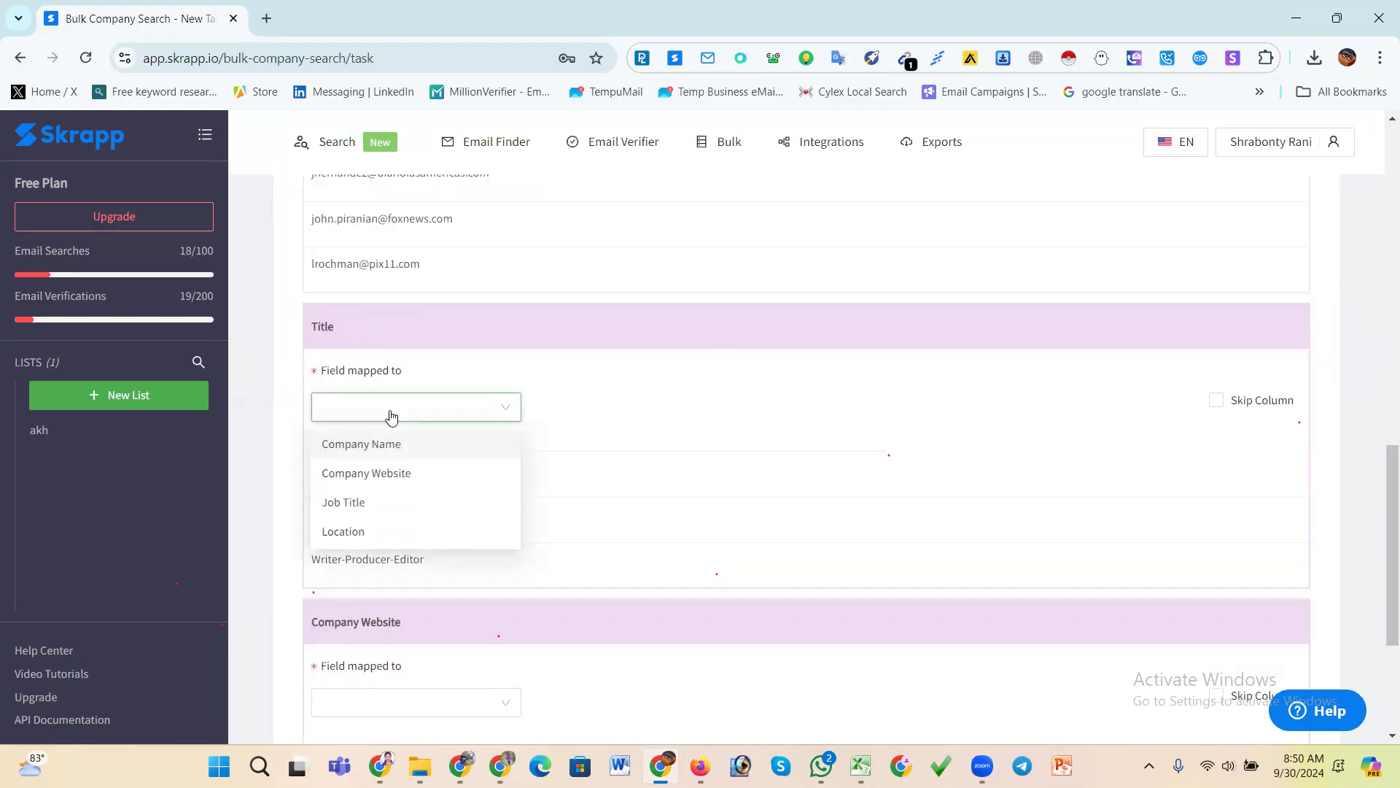
left_click(352, 503)
- Map the Company Website column to the Company Website field and launch the bulk search task
scroll(392, 438, "down", 3)
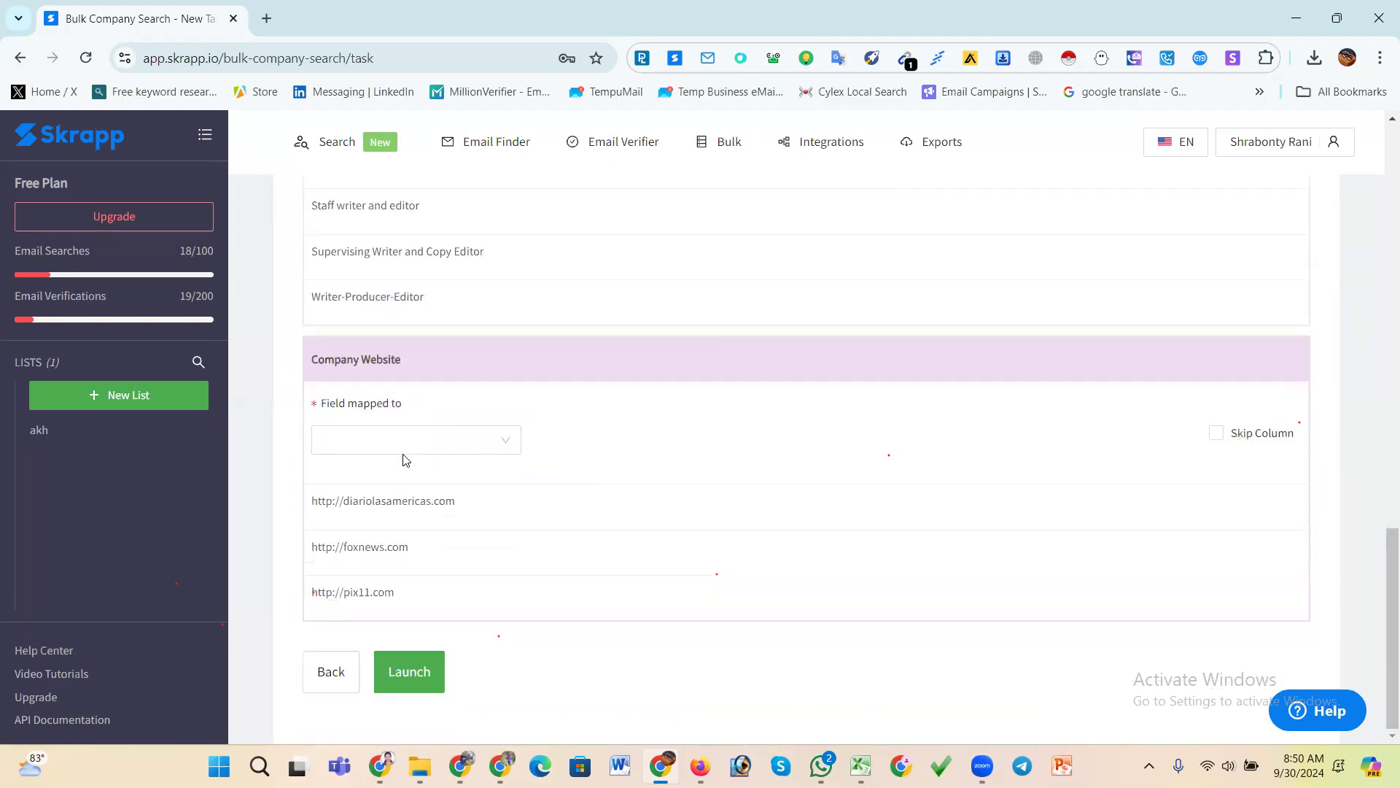
left_click(394, 437)
left_click(388, 503)
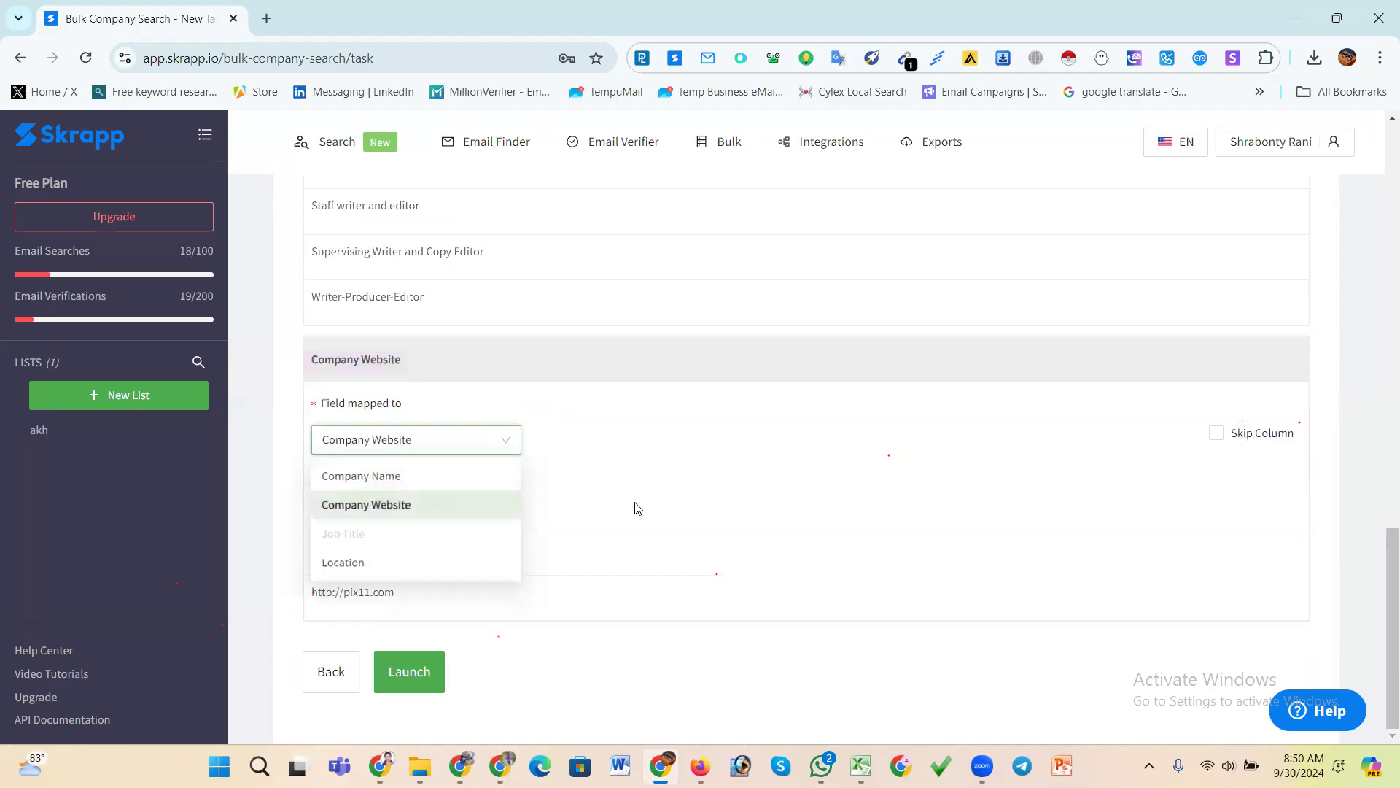
left_click(409, 671)
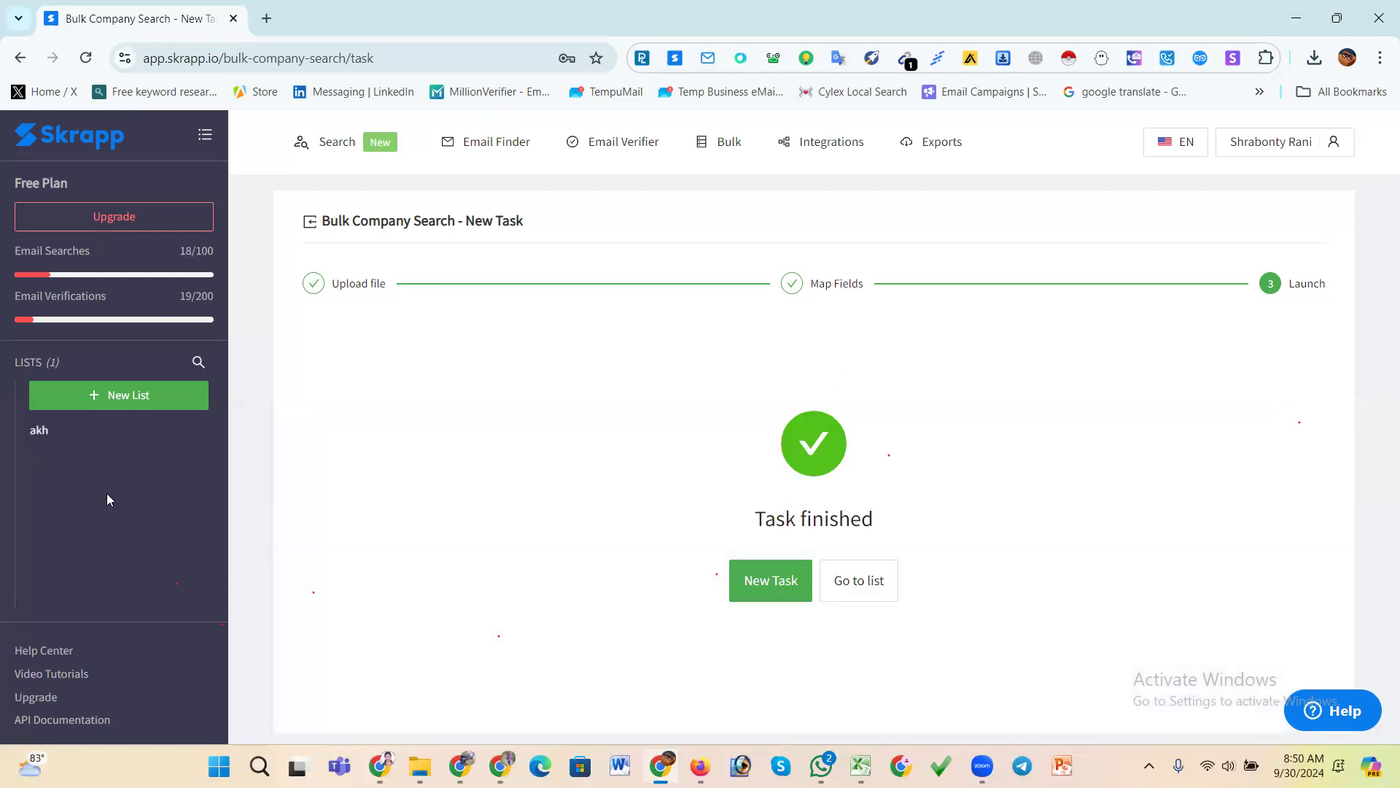
- Open the akh list and examine the lead's contact and company details
left_click(41, 434)
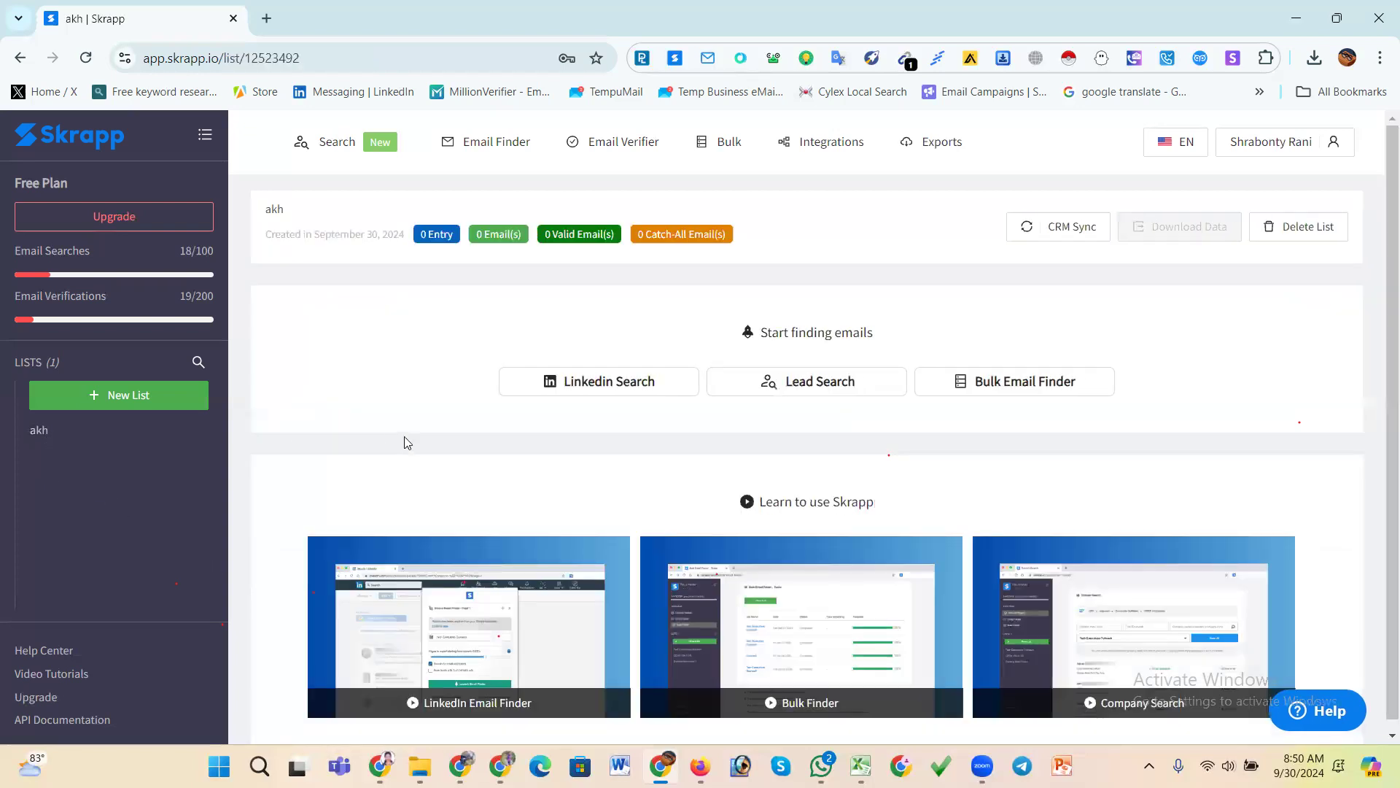
scroll(507, 450, "down", 4)
scroll(507, 450, "up", 4)
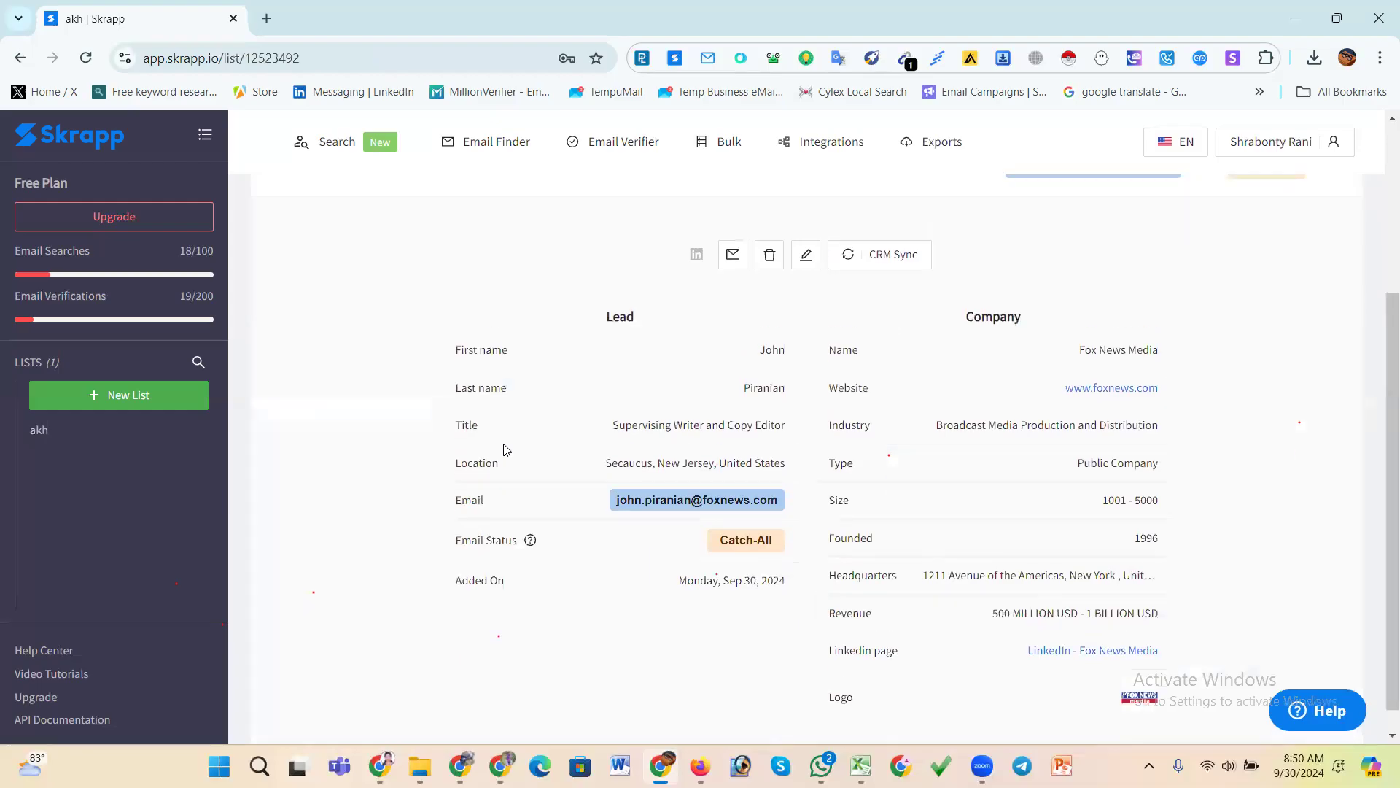
left_click(273, 413)
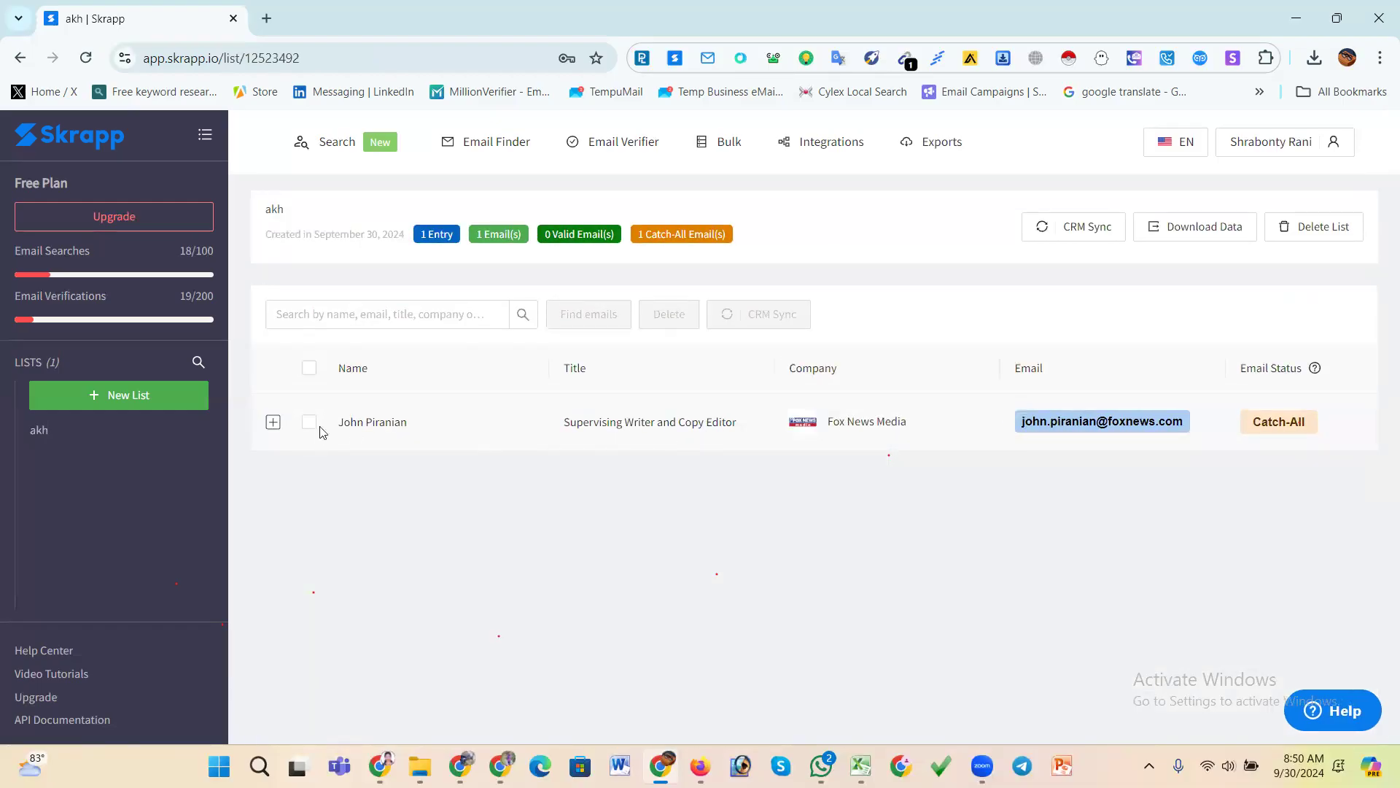
left_click(273, 422)
scroll(675, 494, "down", 4)
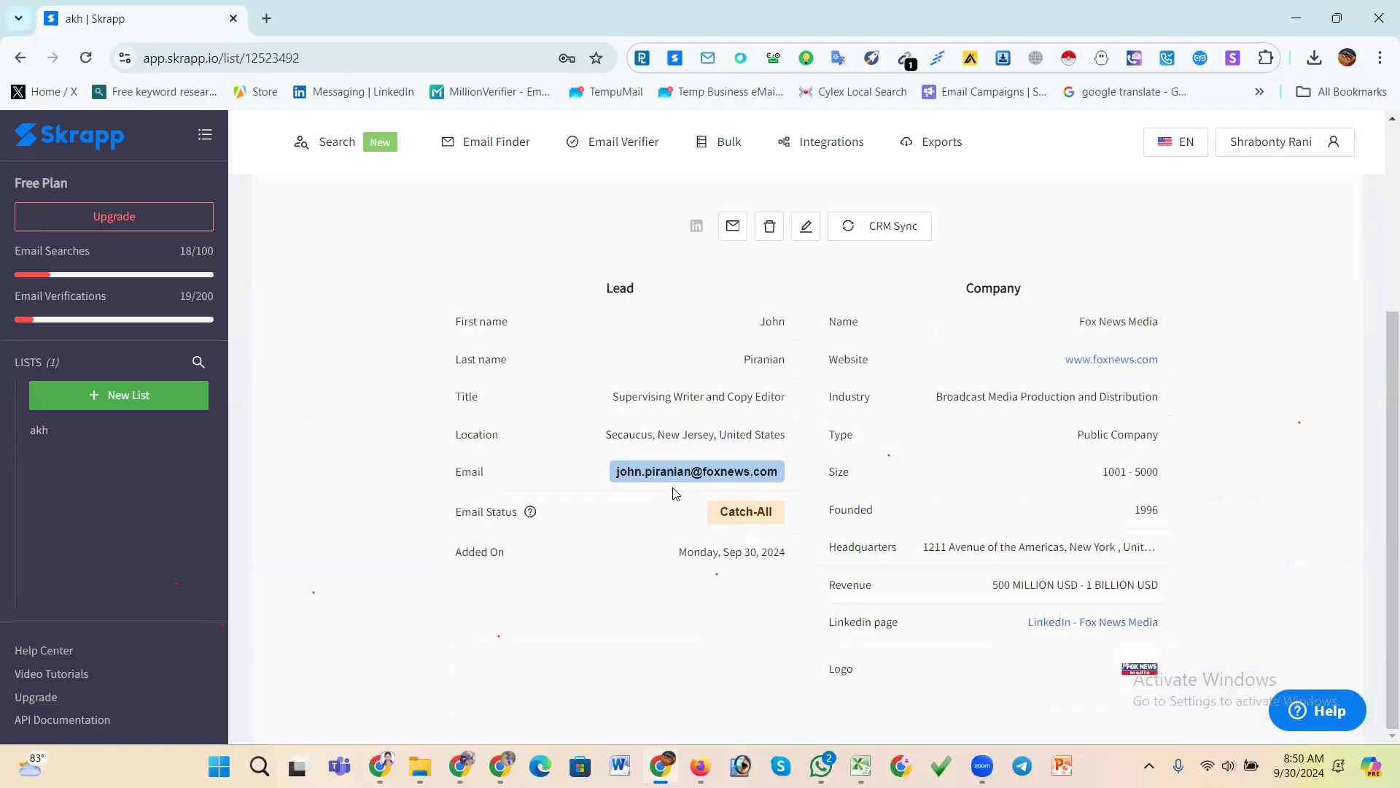
scroll(676, 494, "up", 4)
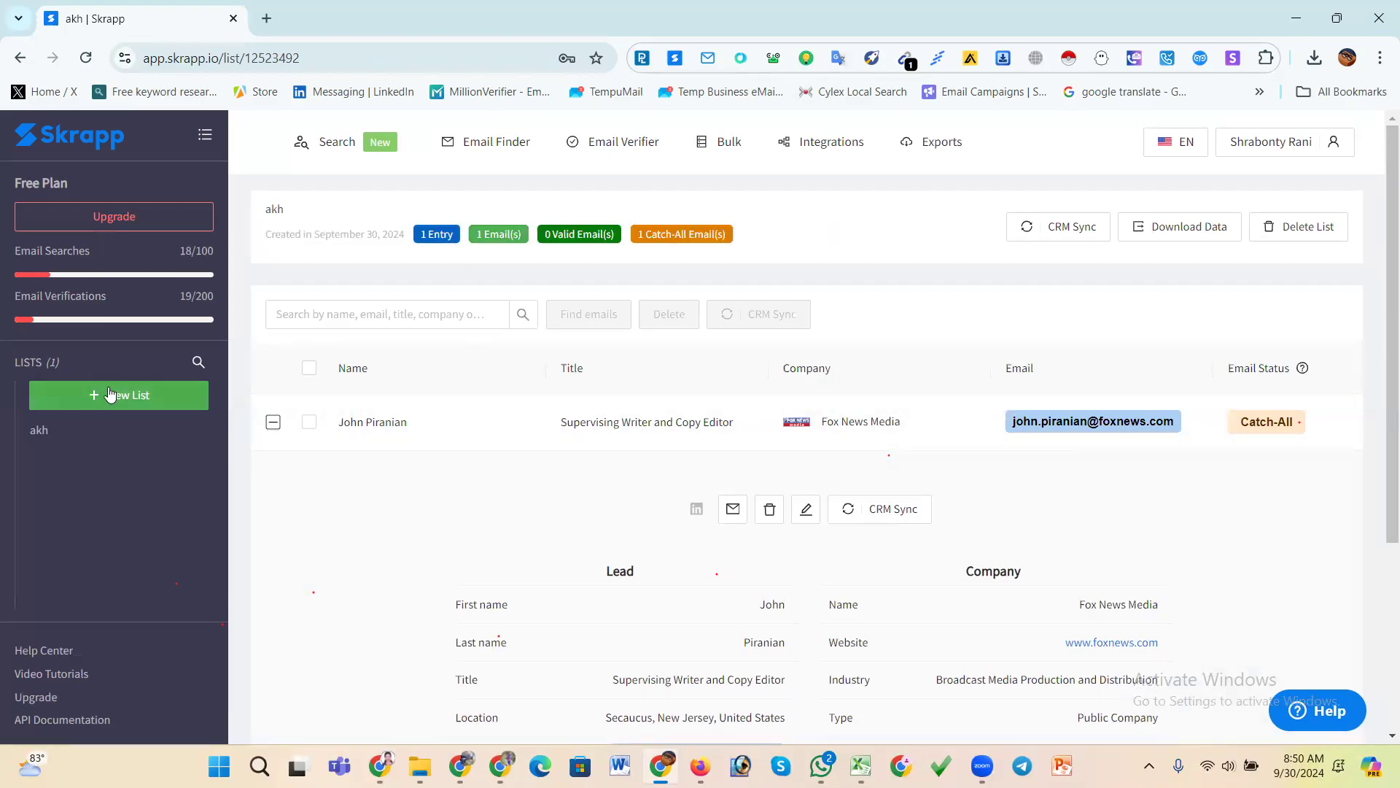
- Open the form for creating a list, and reach the Skrapp dashboard from skrapp.io in a new browser tab
left_click(136, 405)
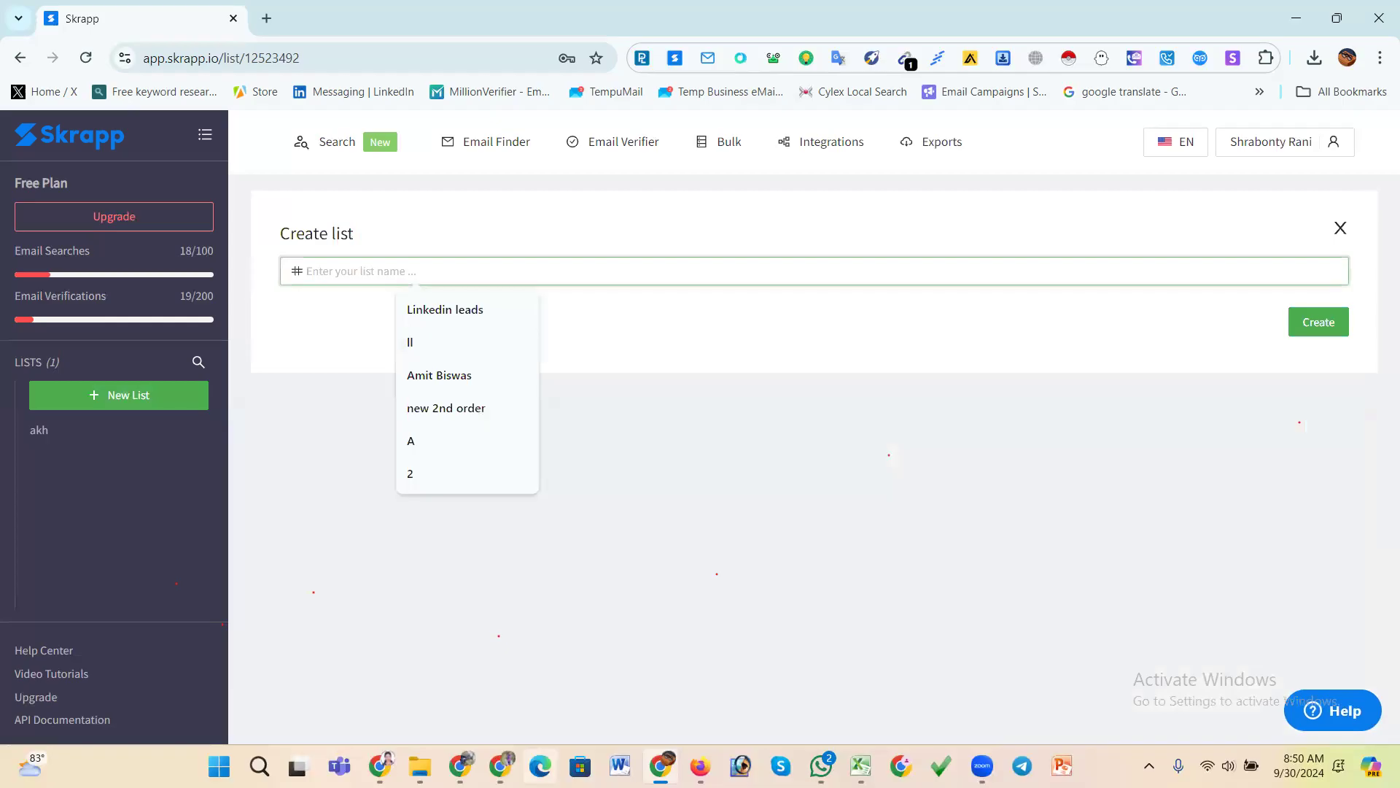
left_click(266, 20)
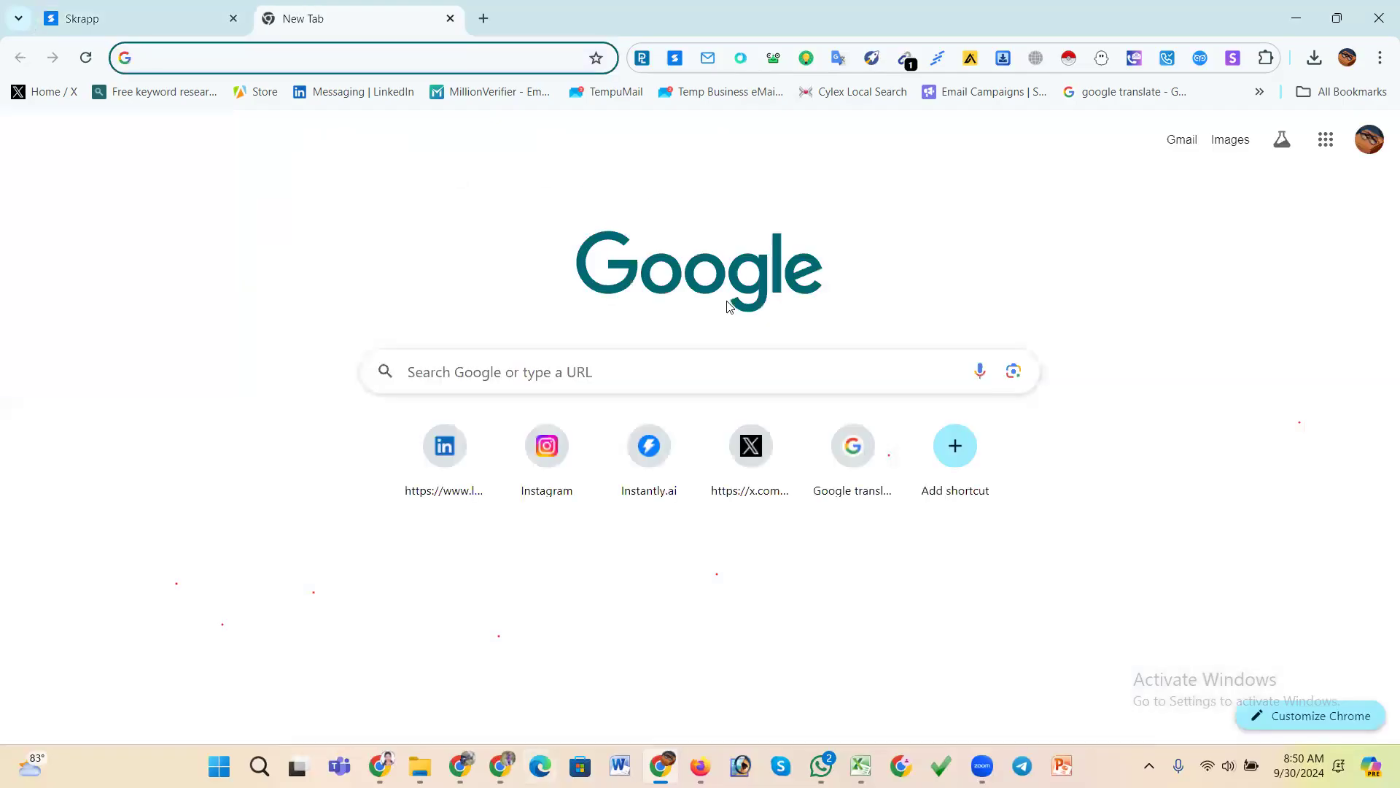
left_click(205, 61)
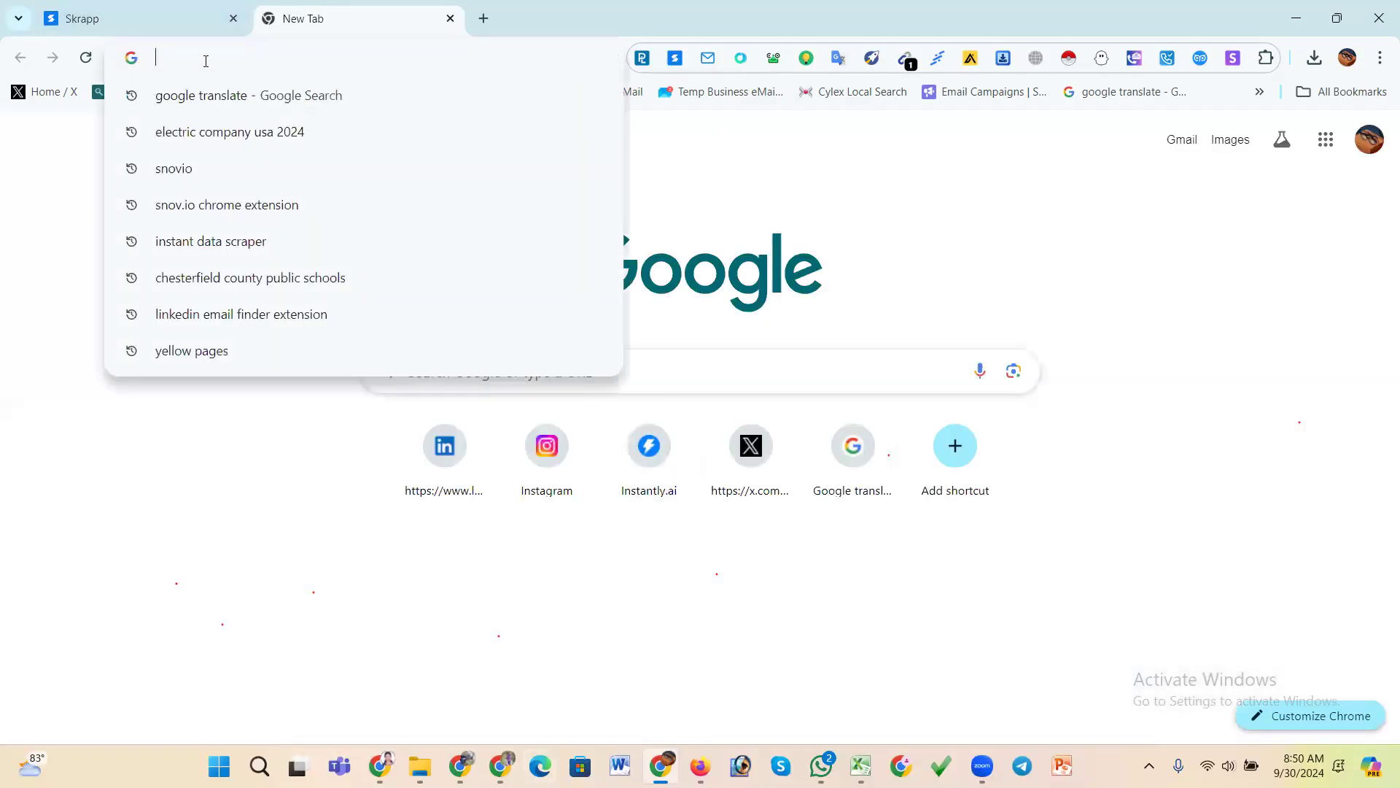
type("s")
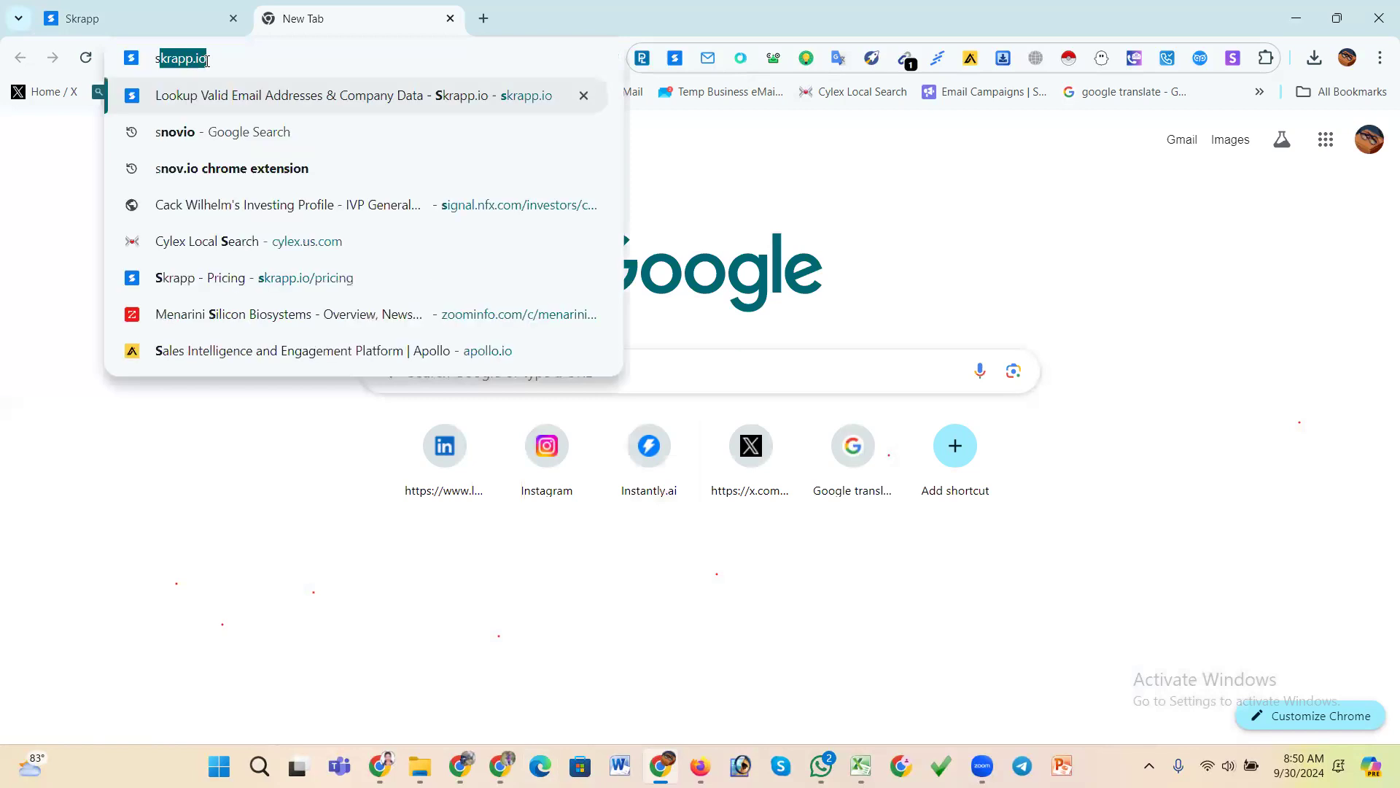
key("Return")
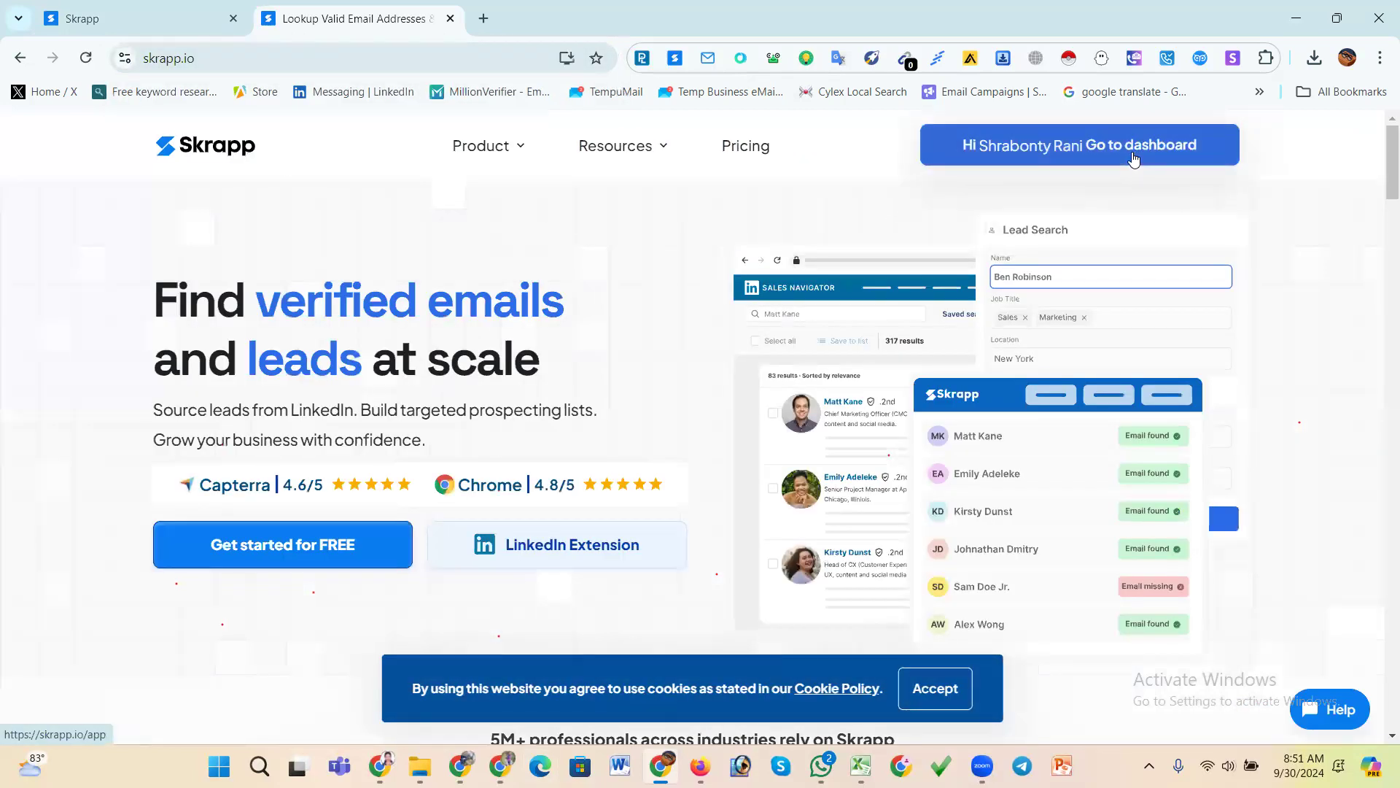
left_click(1133, 158)
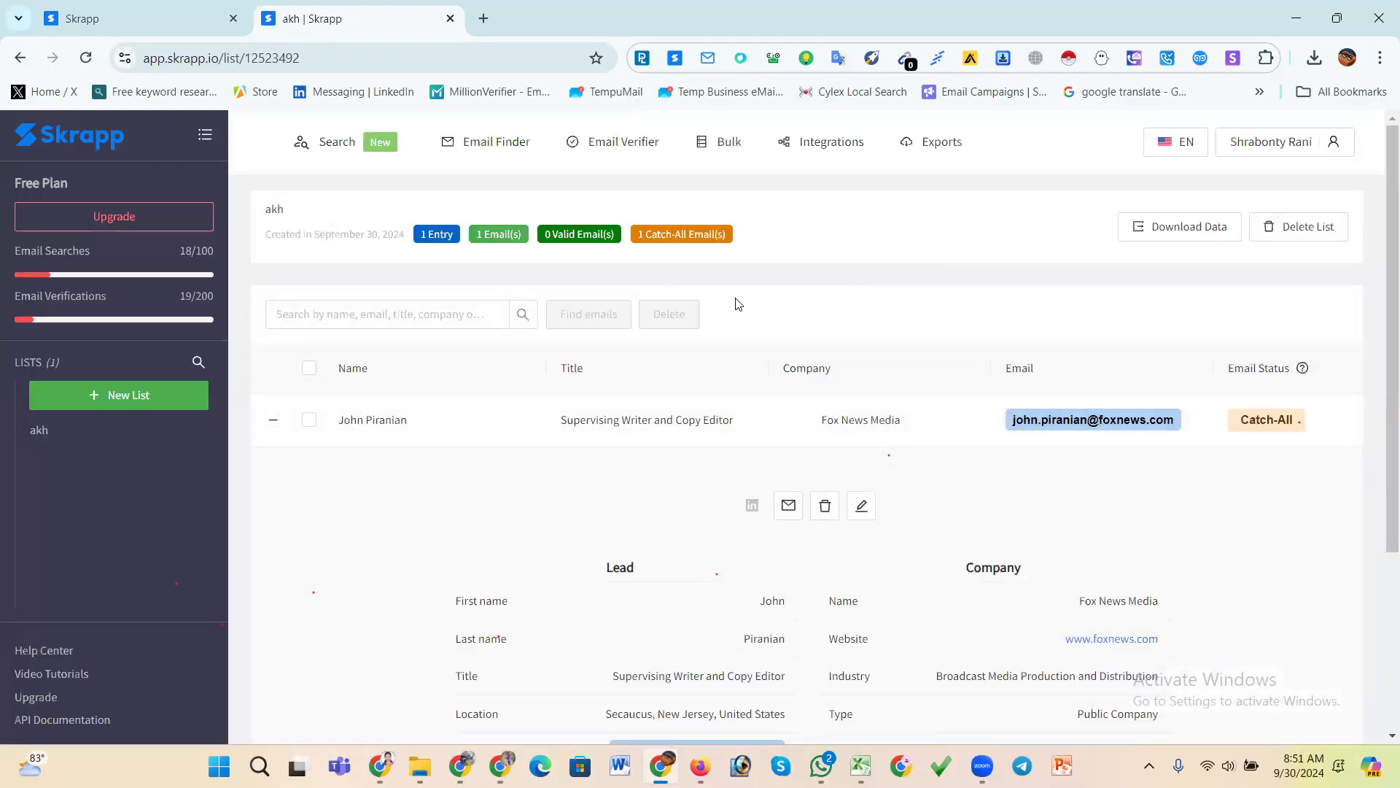
- Close both Skrapp tabs and keep only one new blank browser tab open
left_click(450, 19)
left_click(267, 19)
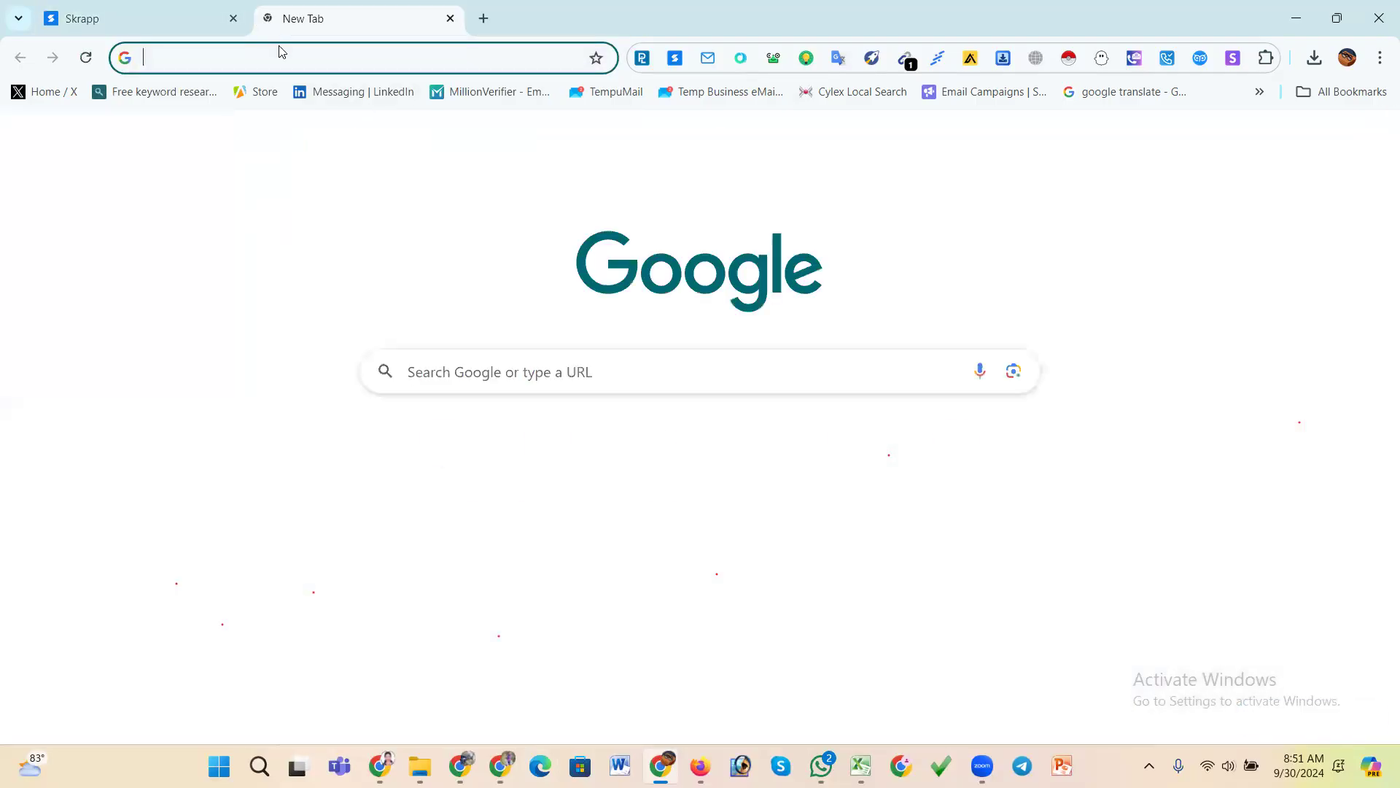
left_click(234, 18)
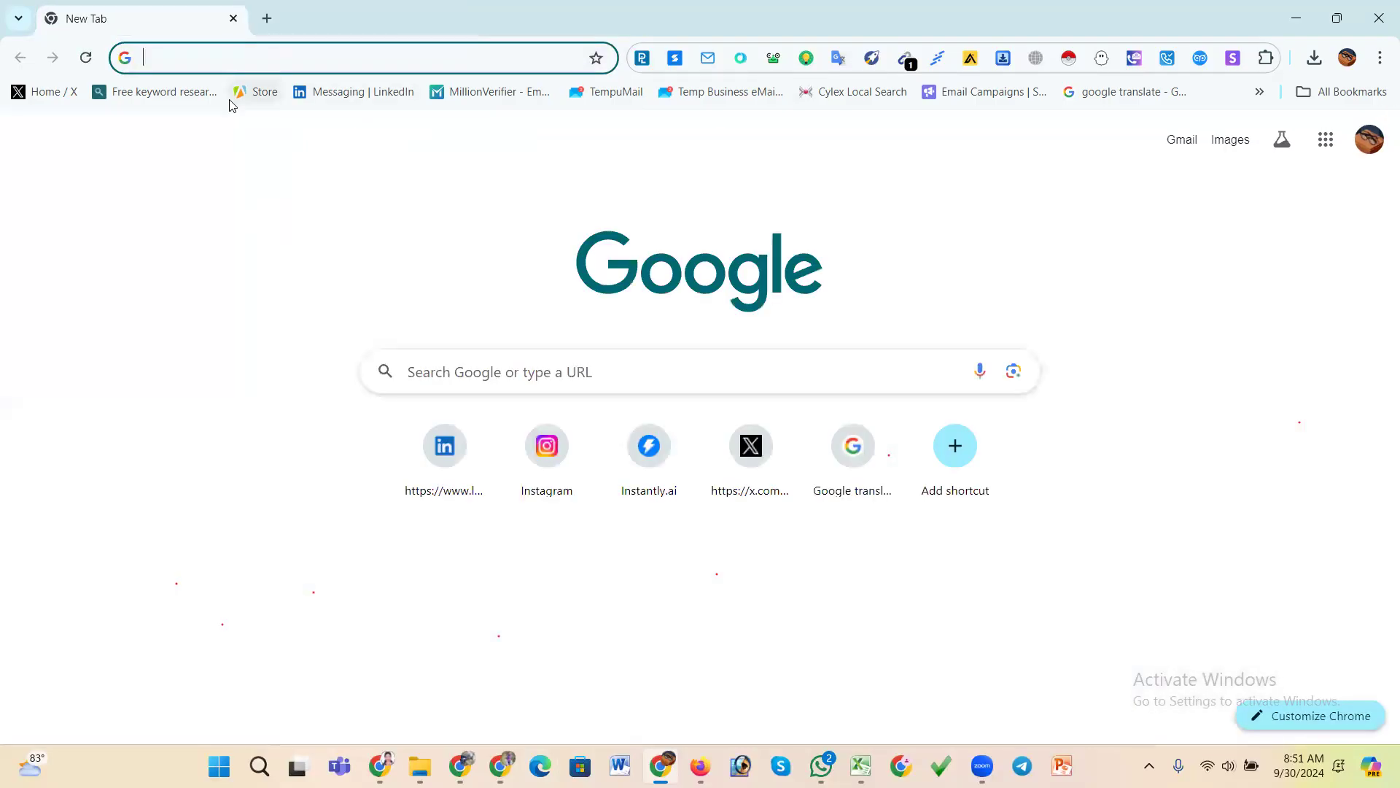
type("scr")
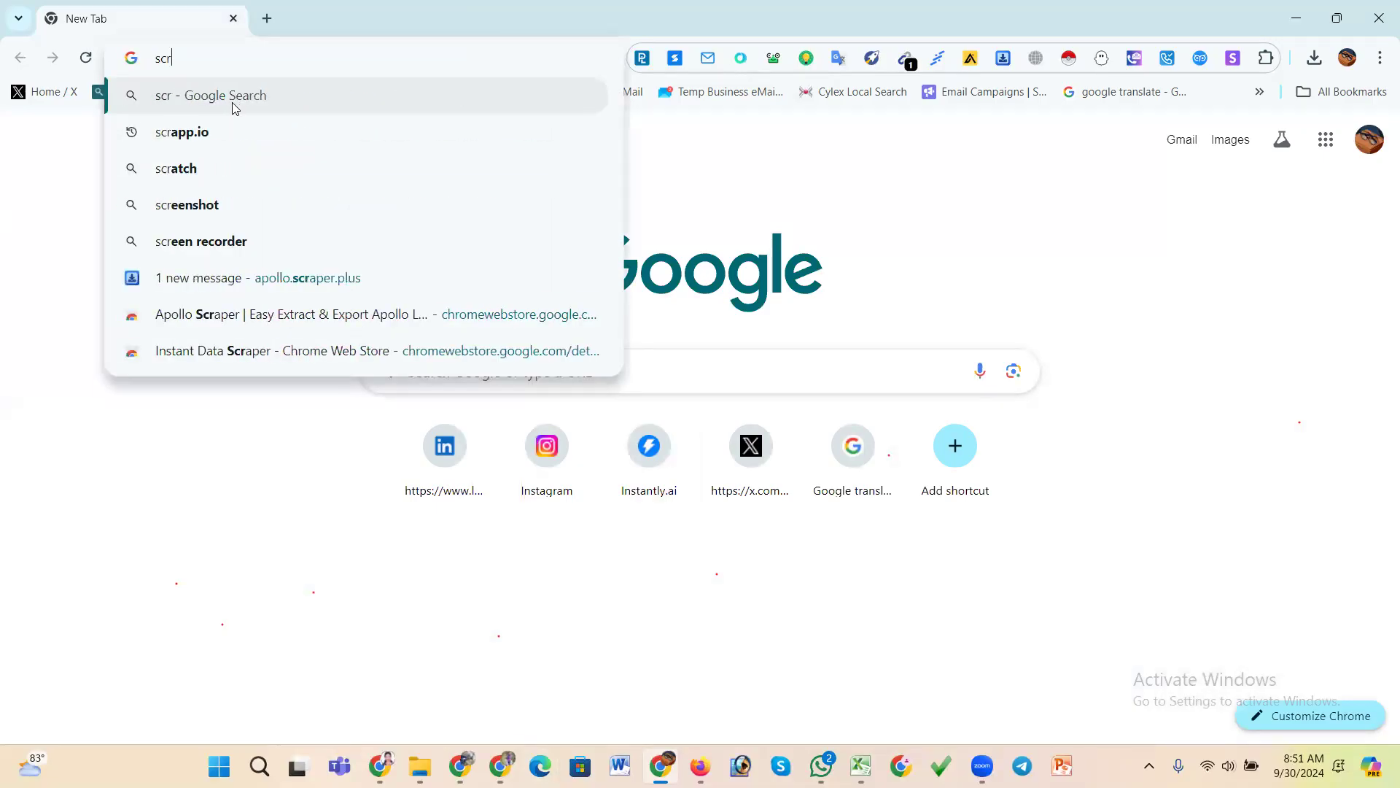
key("BackSpace")
key("BackSpace")
key("BackSpace")
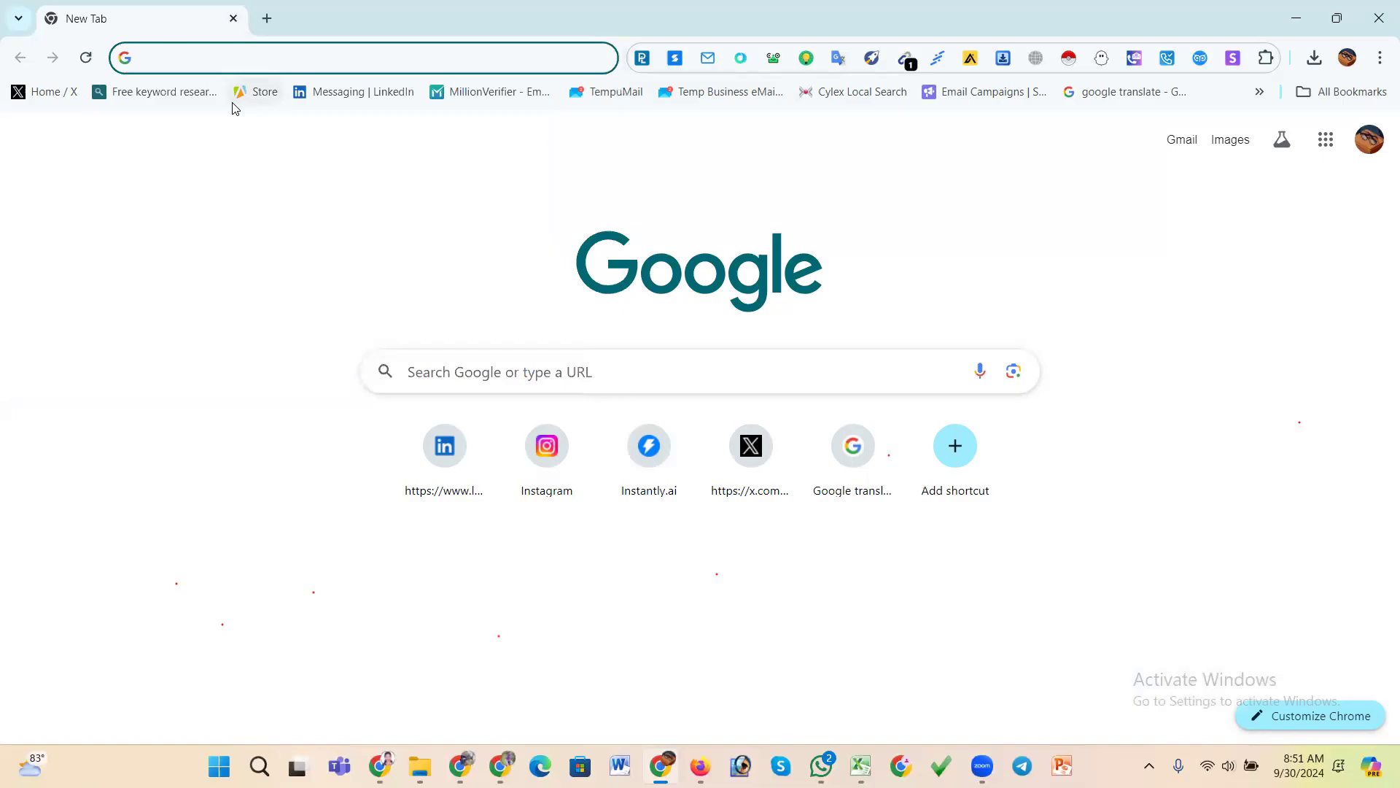
- Search Google for the scrapp.io chrome extension and open the Skrapp.io - Email Finder page in the Chrome Web Store
type("sc")
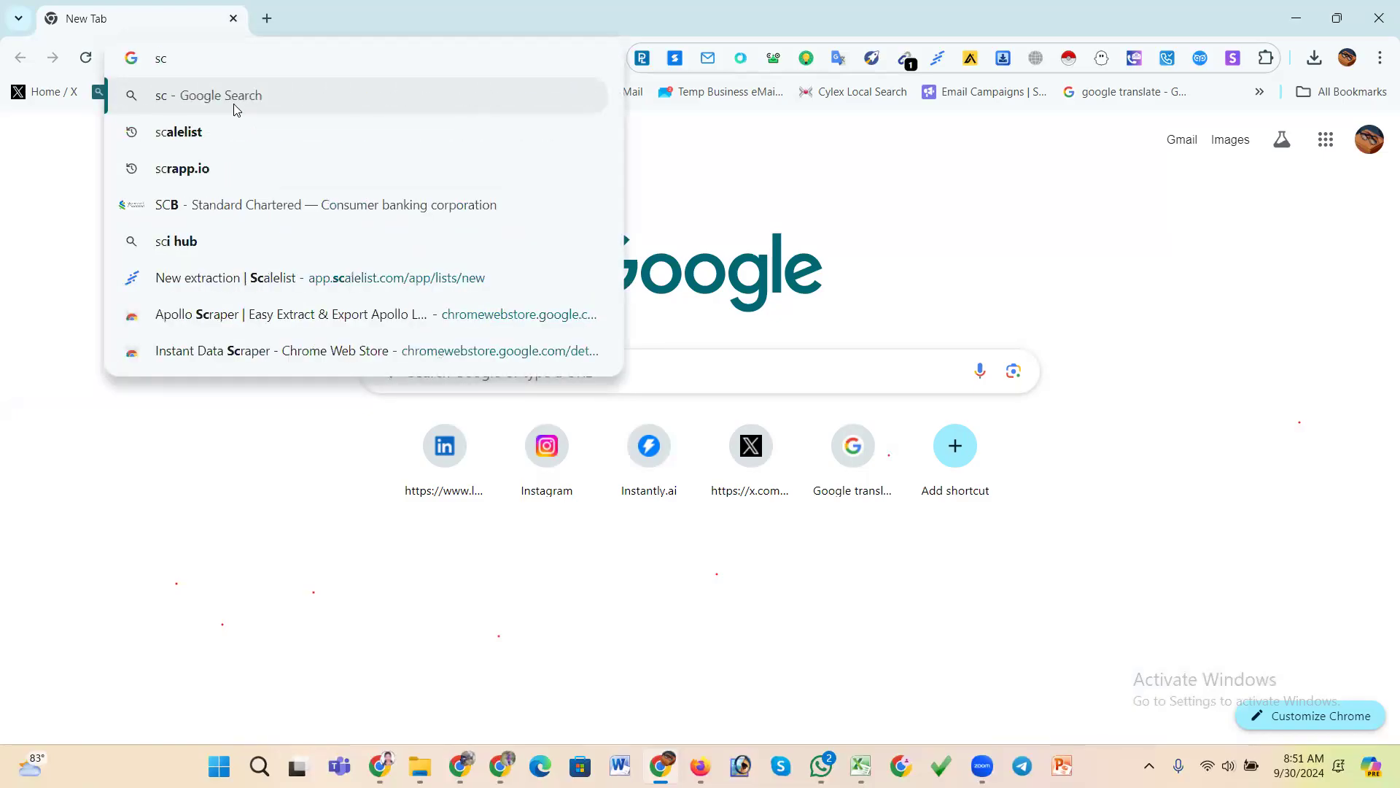
type("r")
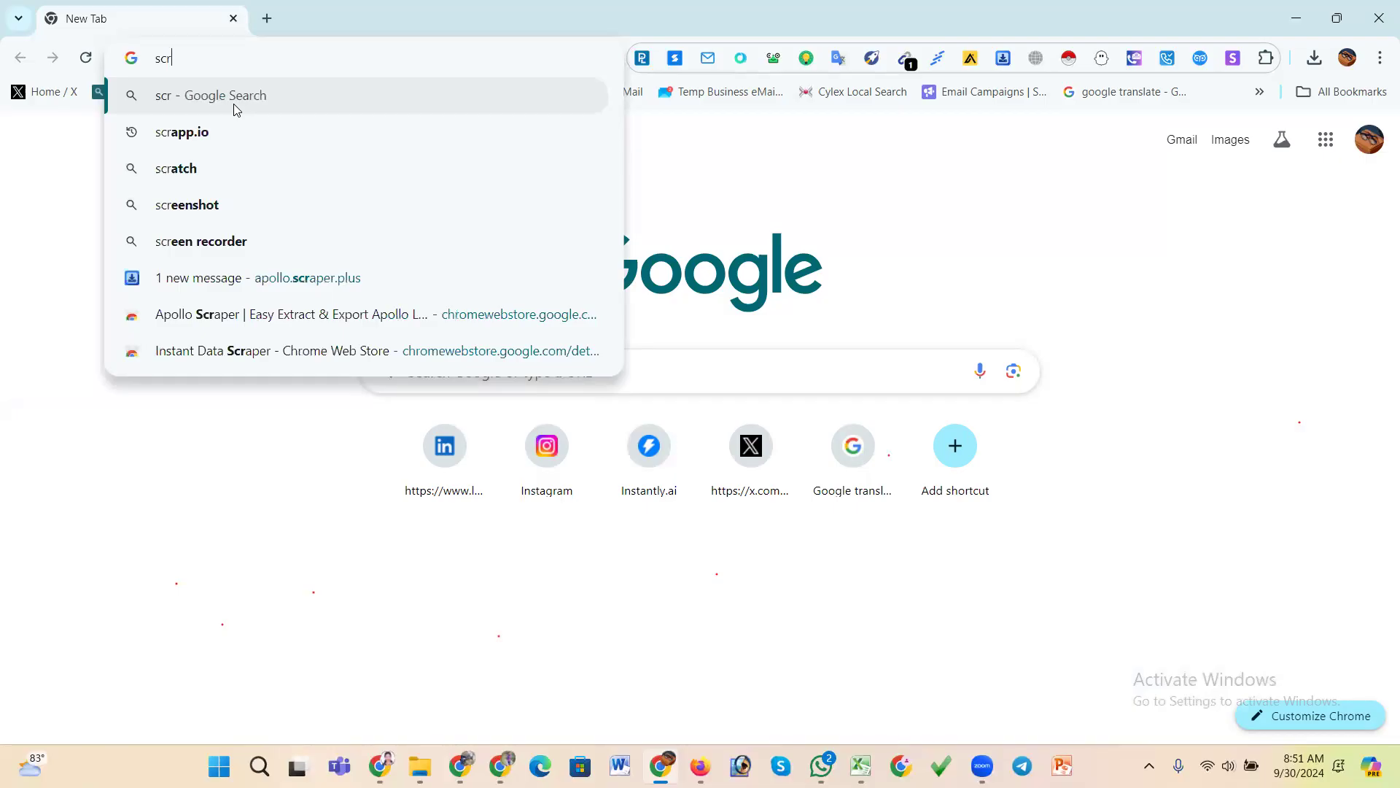
type("app")
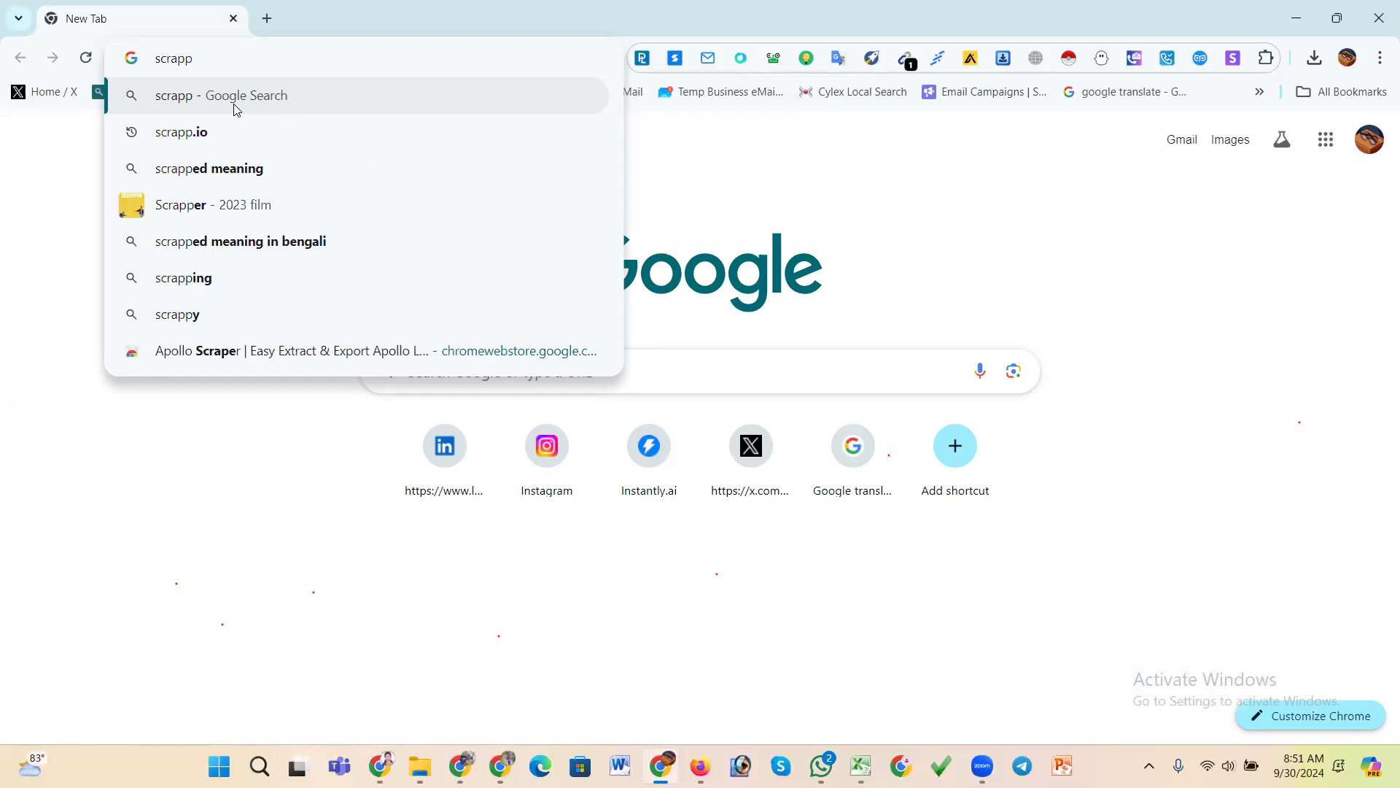
type(".io c")
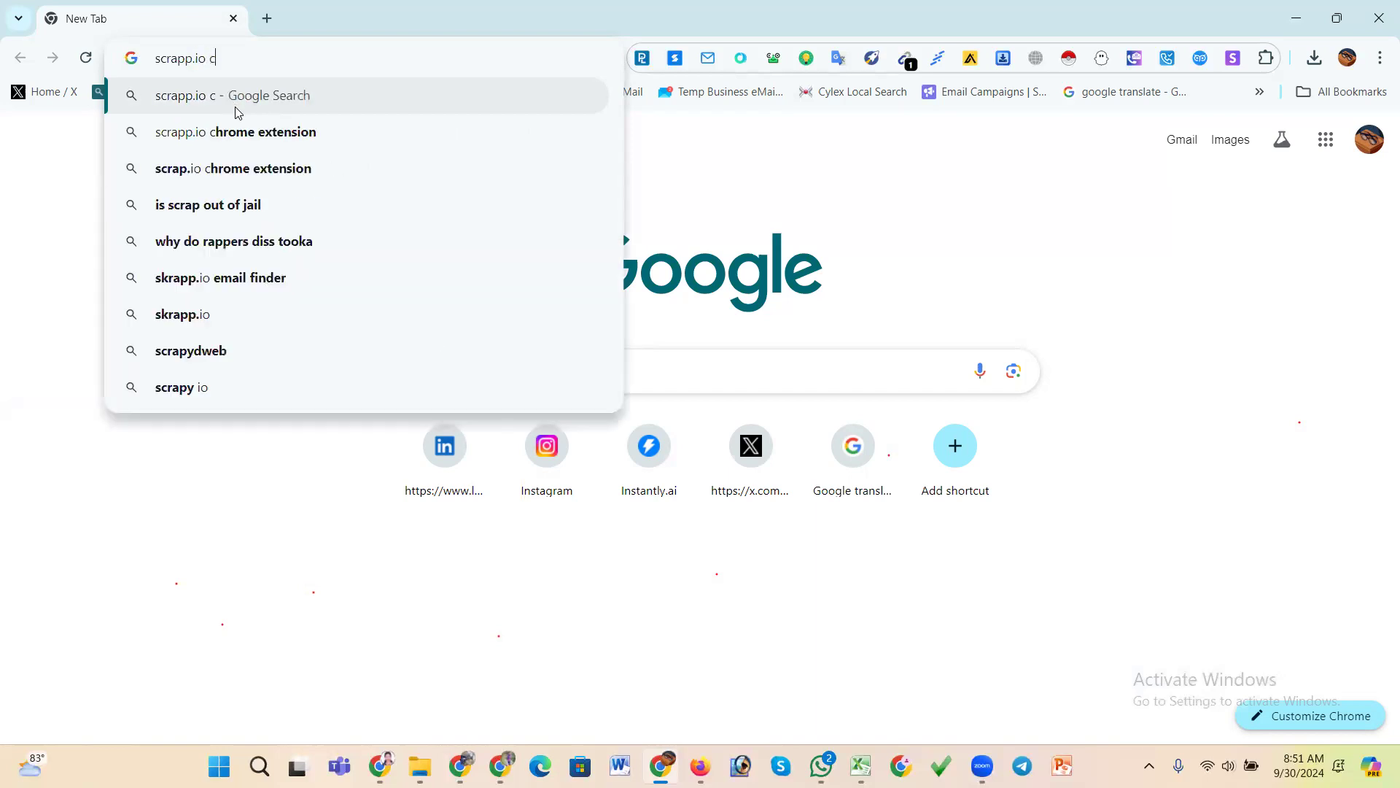
left_click(266, 133)
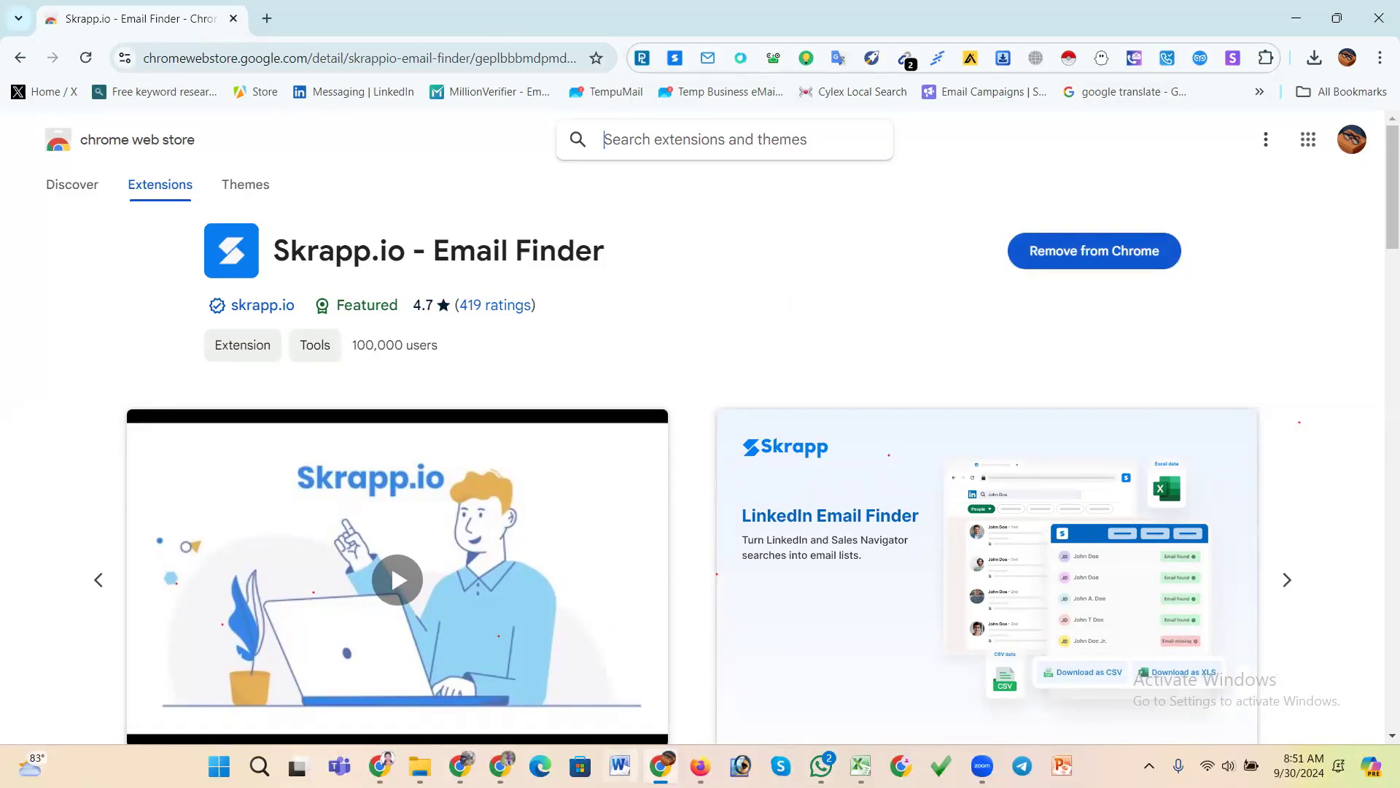
left_click(661, 766)
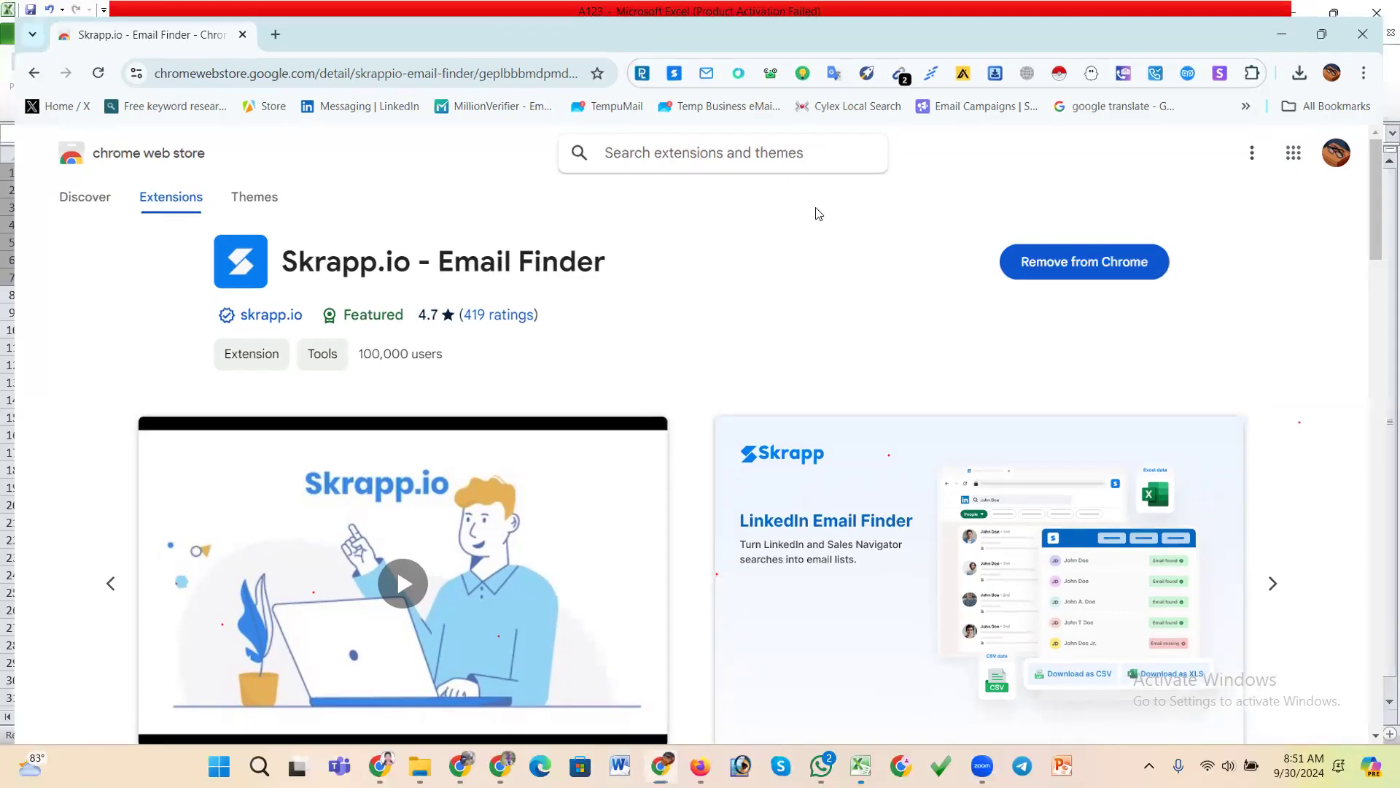
- Open LinkedIn, run a people search for "ceo", and close the GetProspect panel
left_click(326, 101)
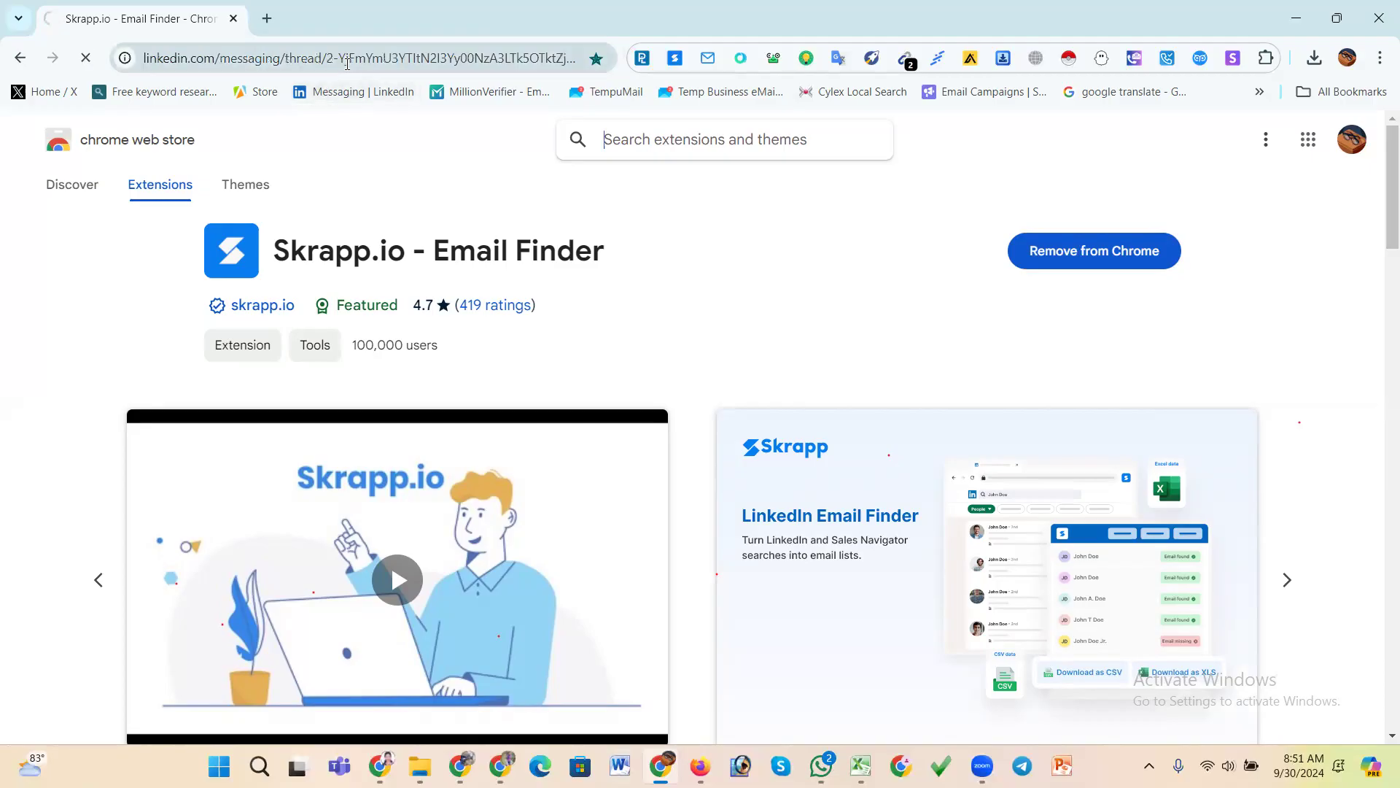
left_click(462, 567)
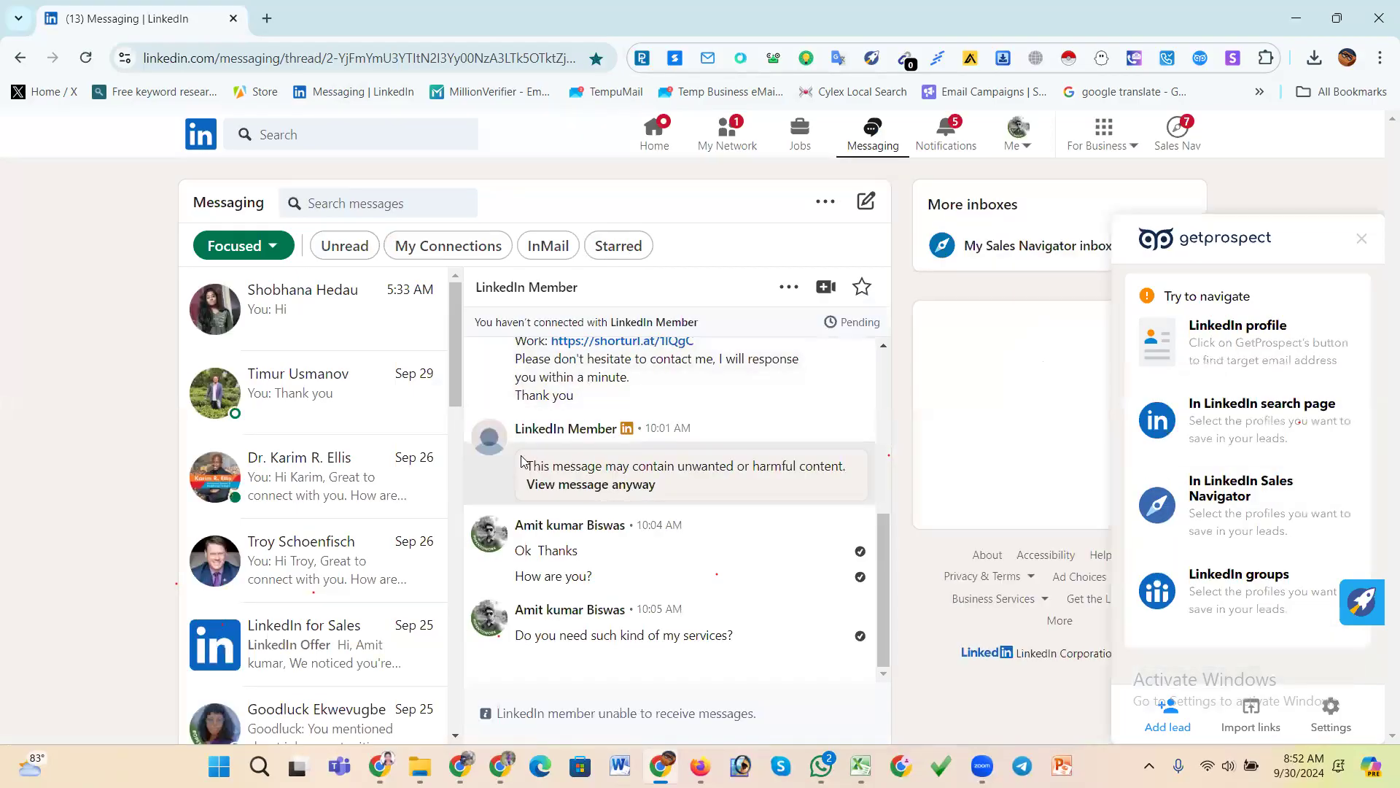
left_click(350, 132)
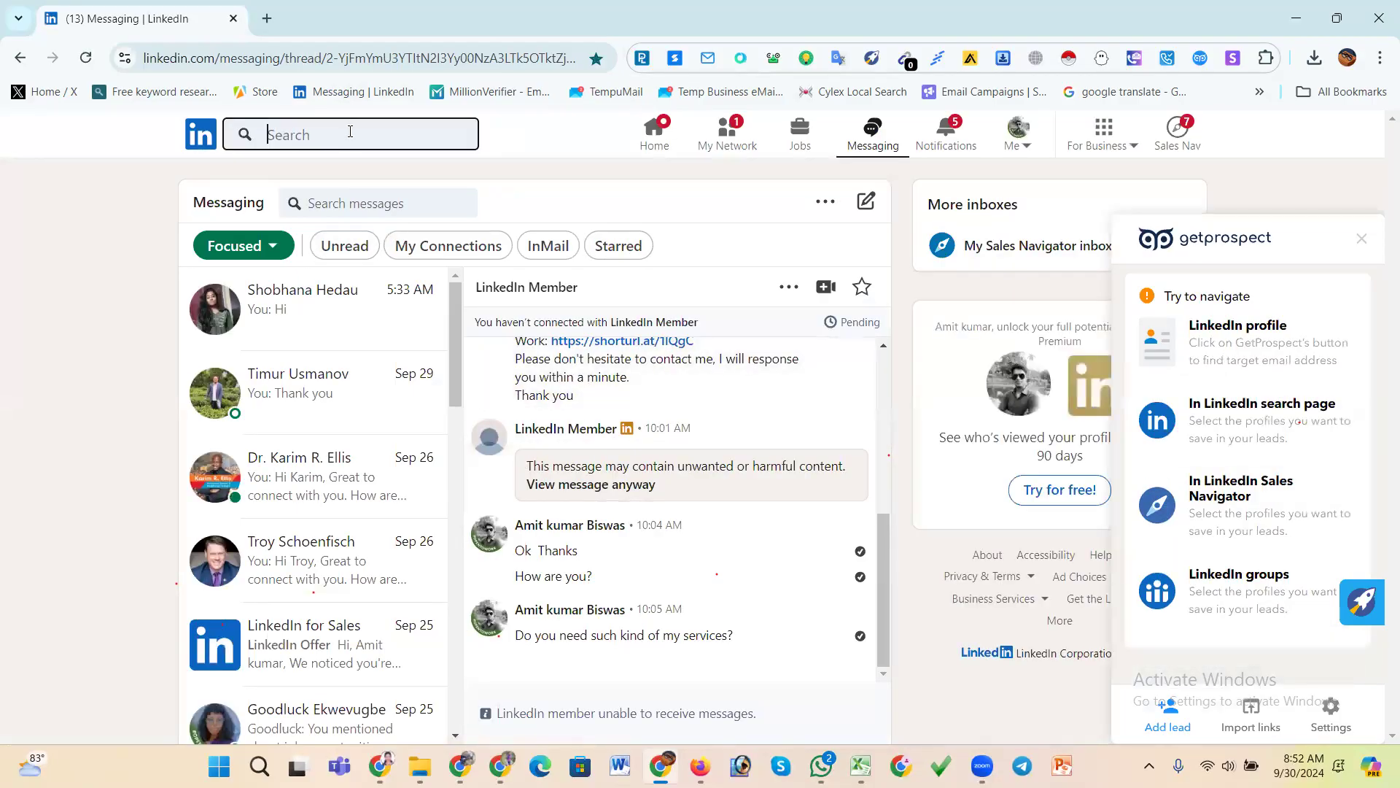
type("ceo")
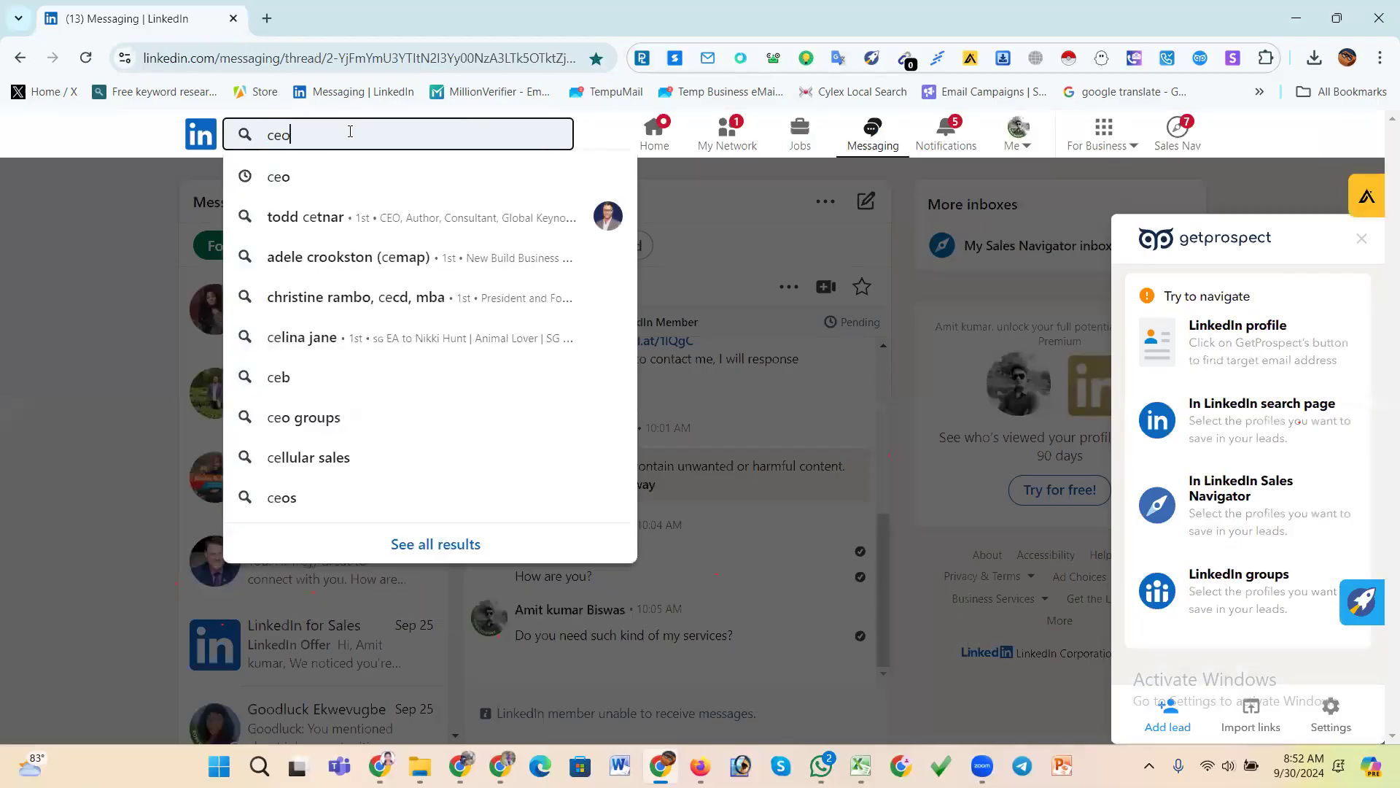
left_click(306, 177)
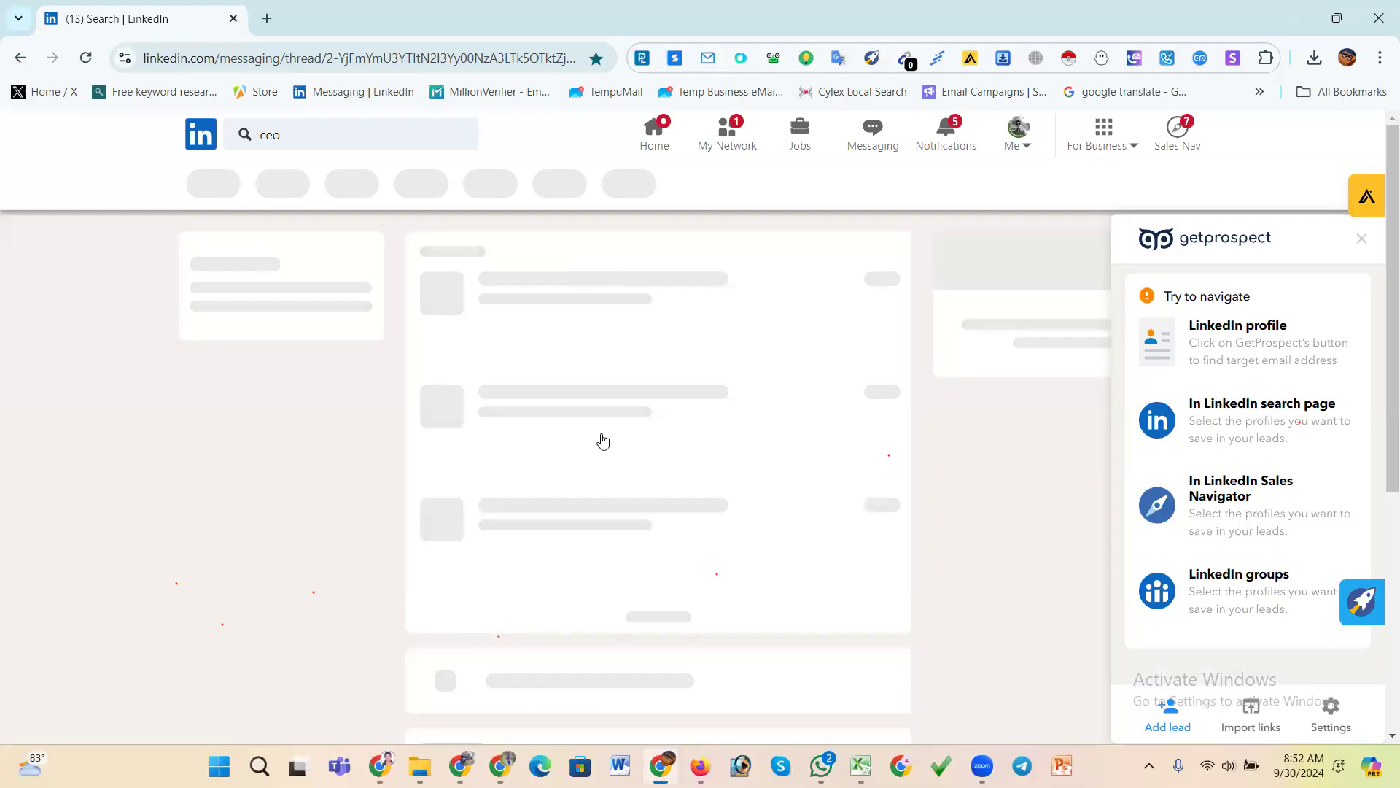
left_click(271, 187)
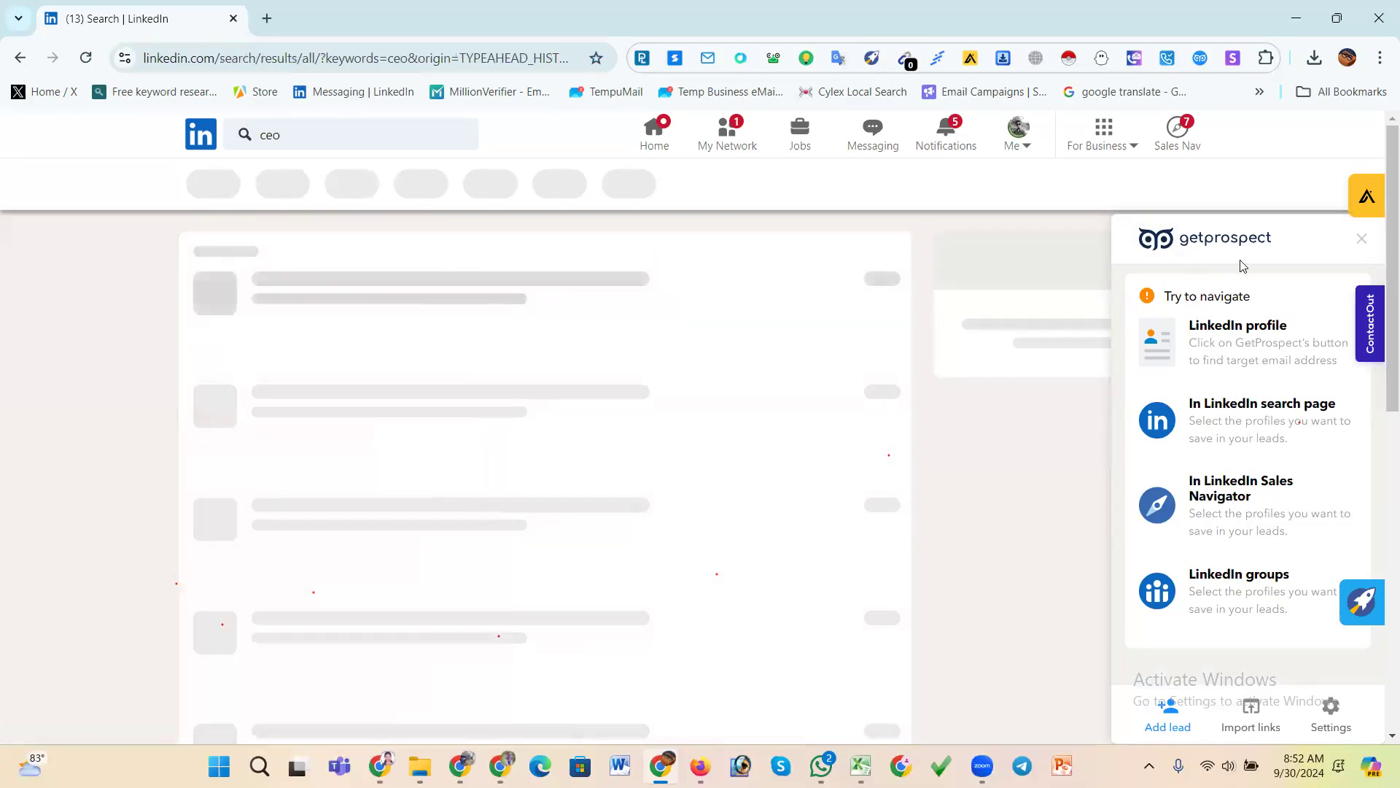
left_click(1361, 239)
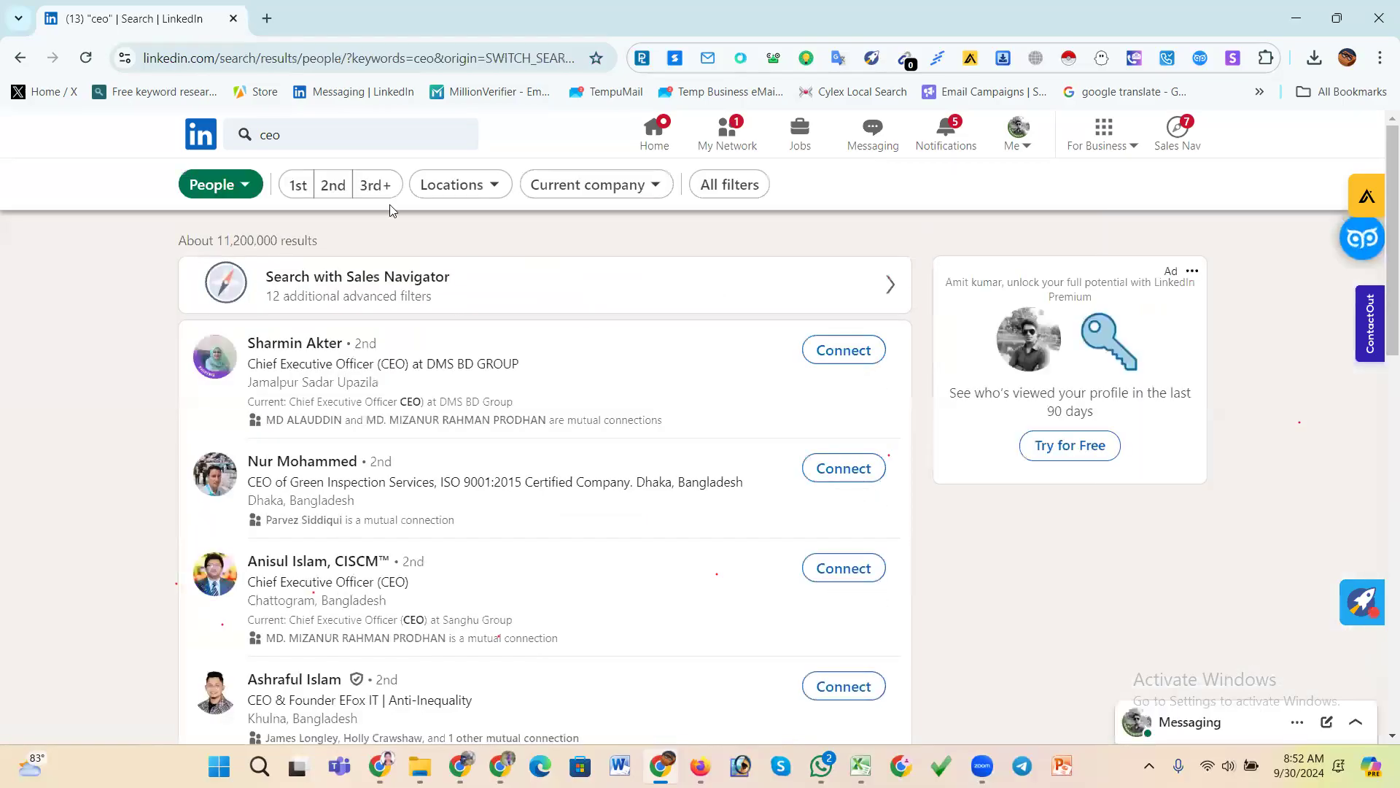
- Filter the ceo results to 1st-degree connections and look through the listed people
left_click(330, 188)
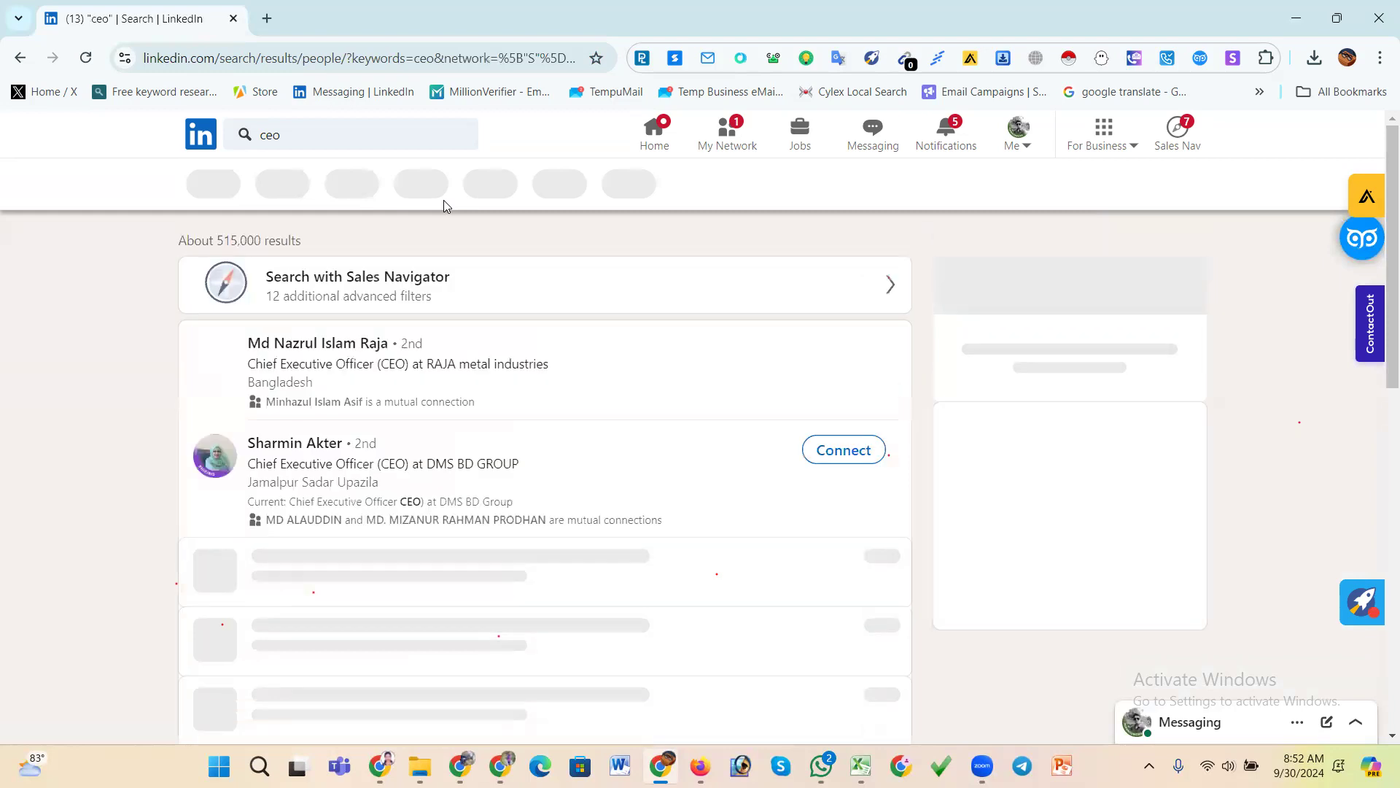
left_click(331, 191)
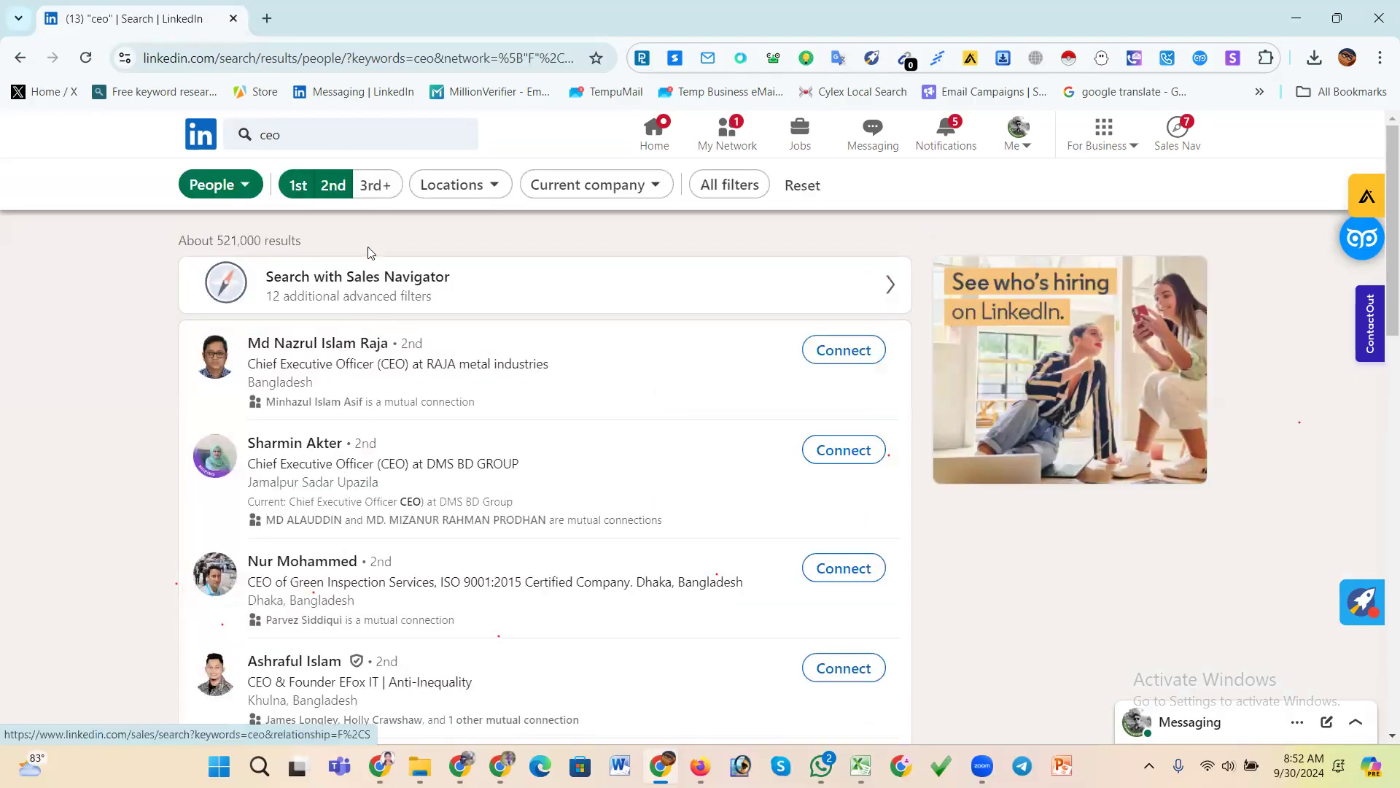
left_click(329, 190)
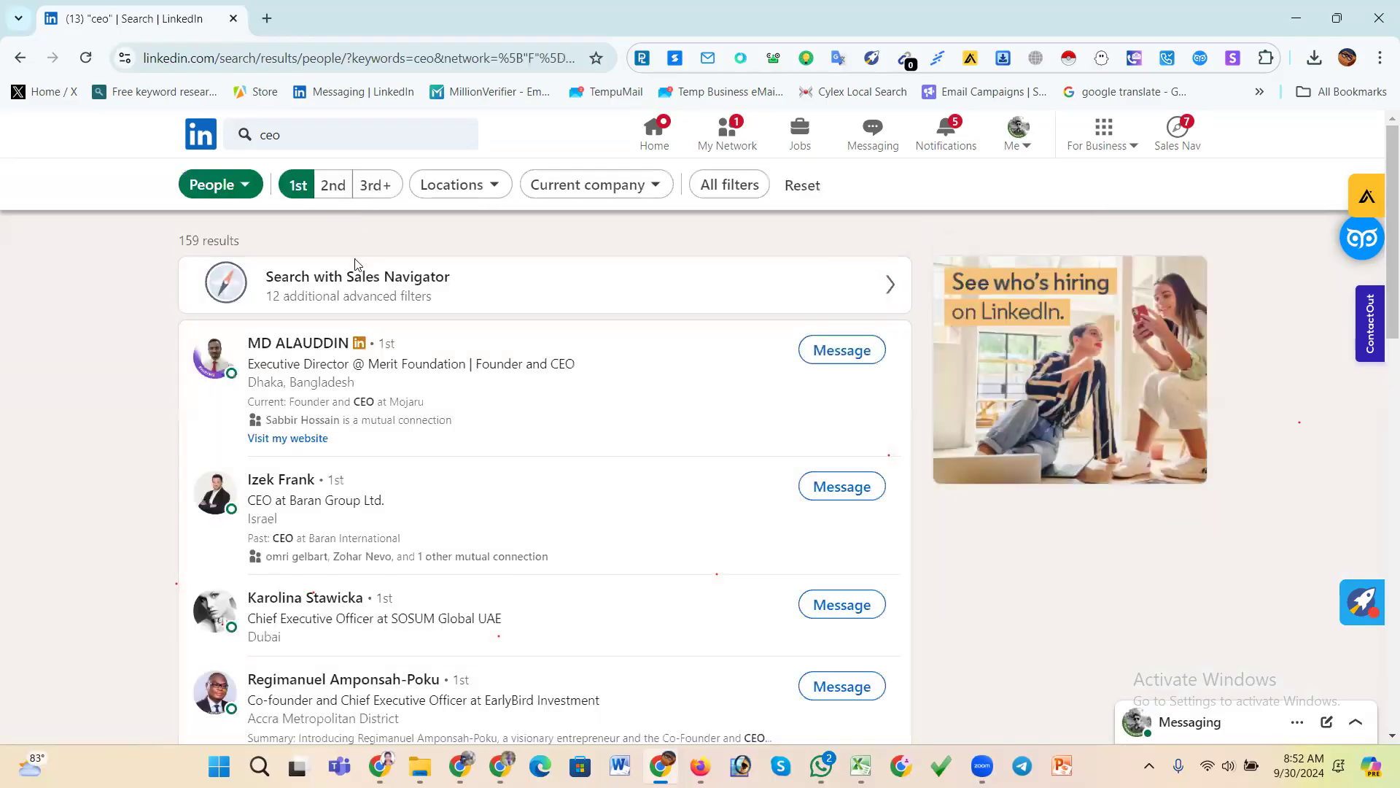
scroll(320, 519, "down", 10)
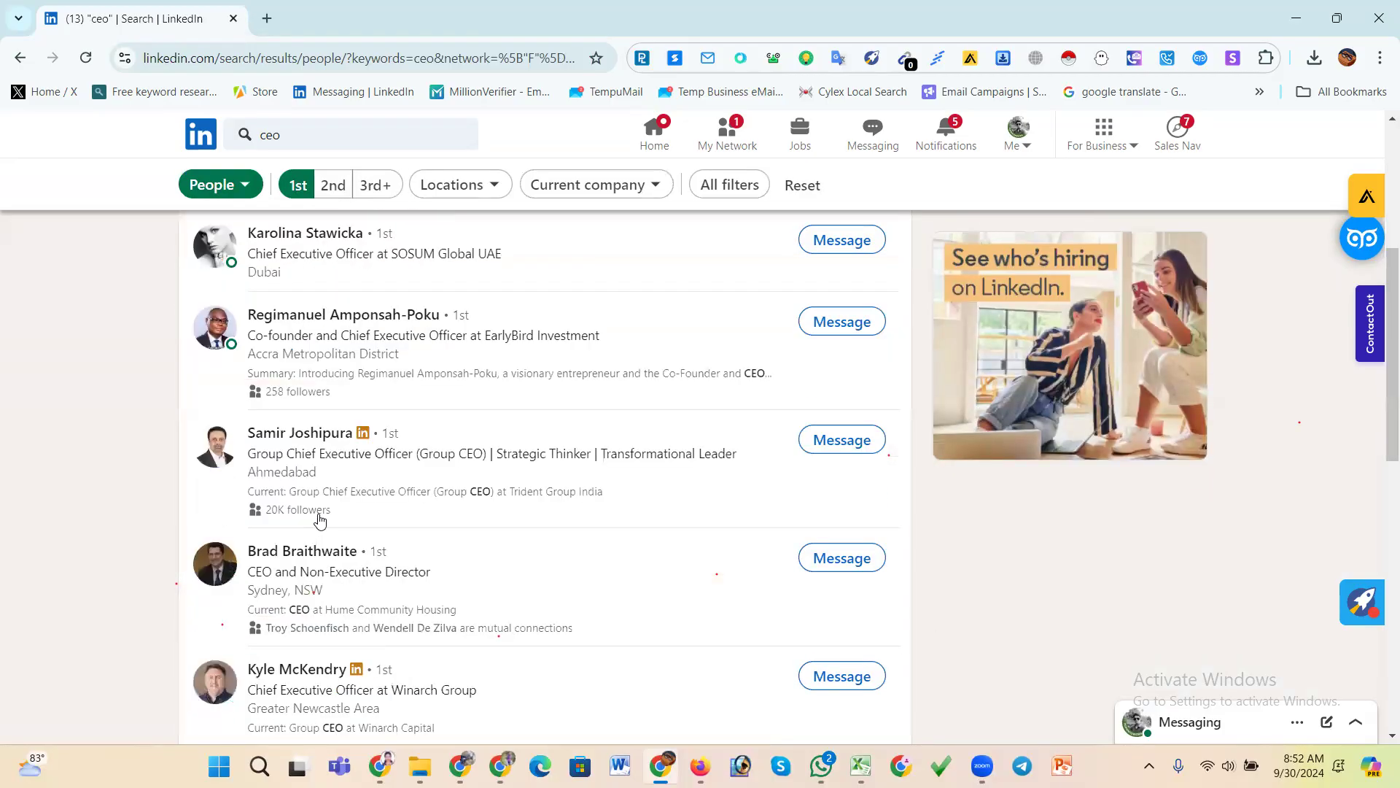
scroll(336, 407, "down", 2)
scroll(336, 407, "down", 2)
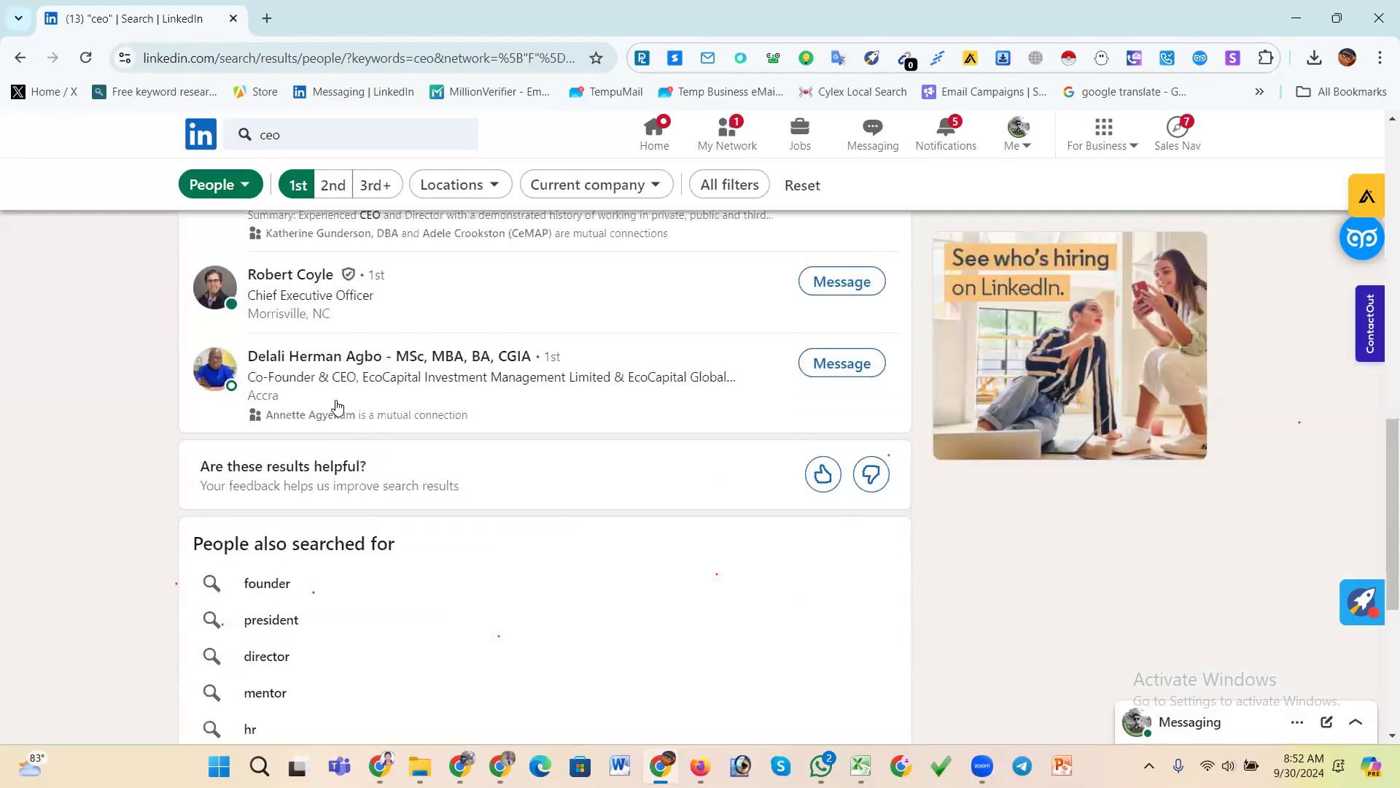
scroll(337, 386, "up", 5)
- Filter the ceo results to 2nd and 3rd+ connections located in the United States
left_click(333, 185)
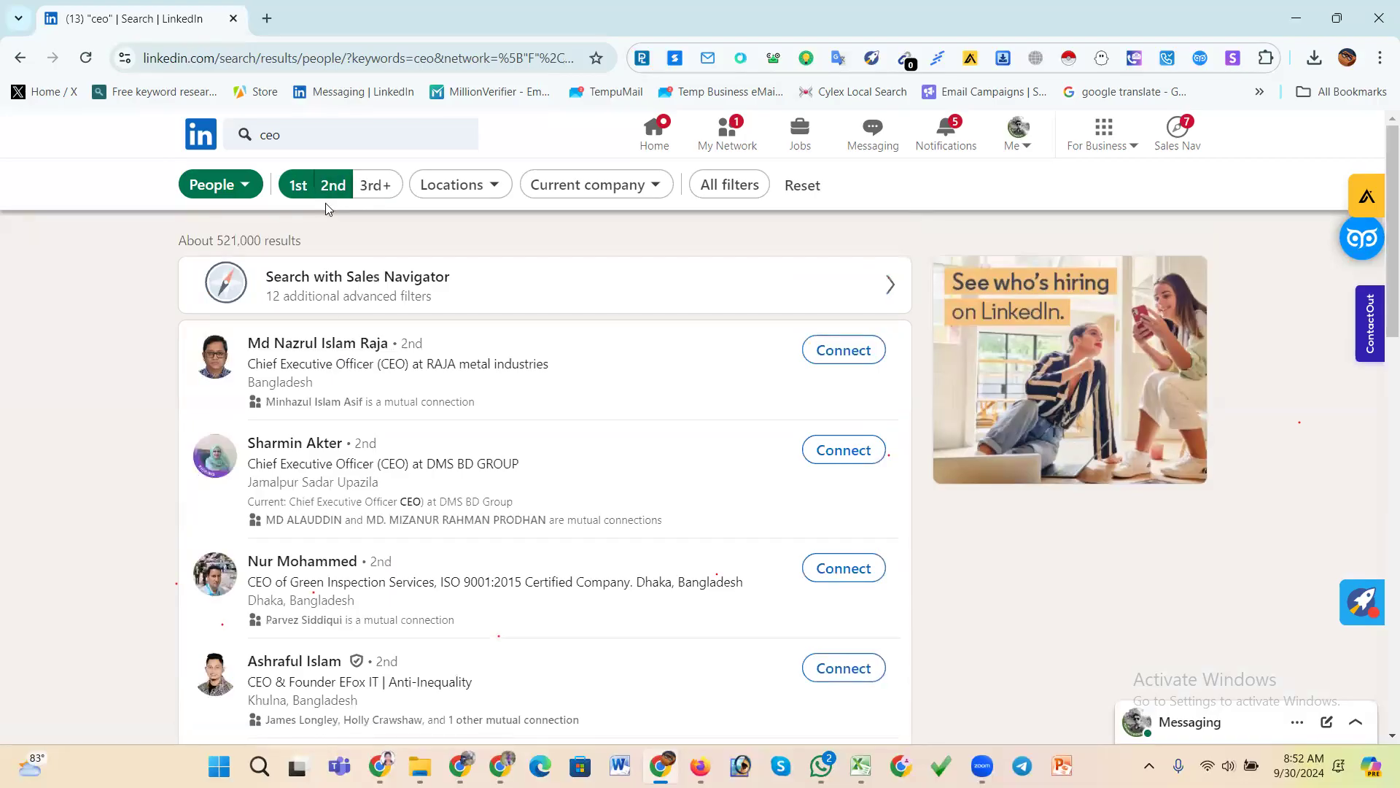
left_click(374, 186)
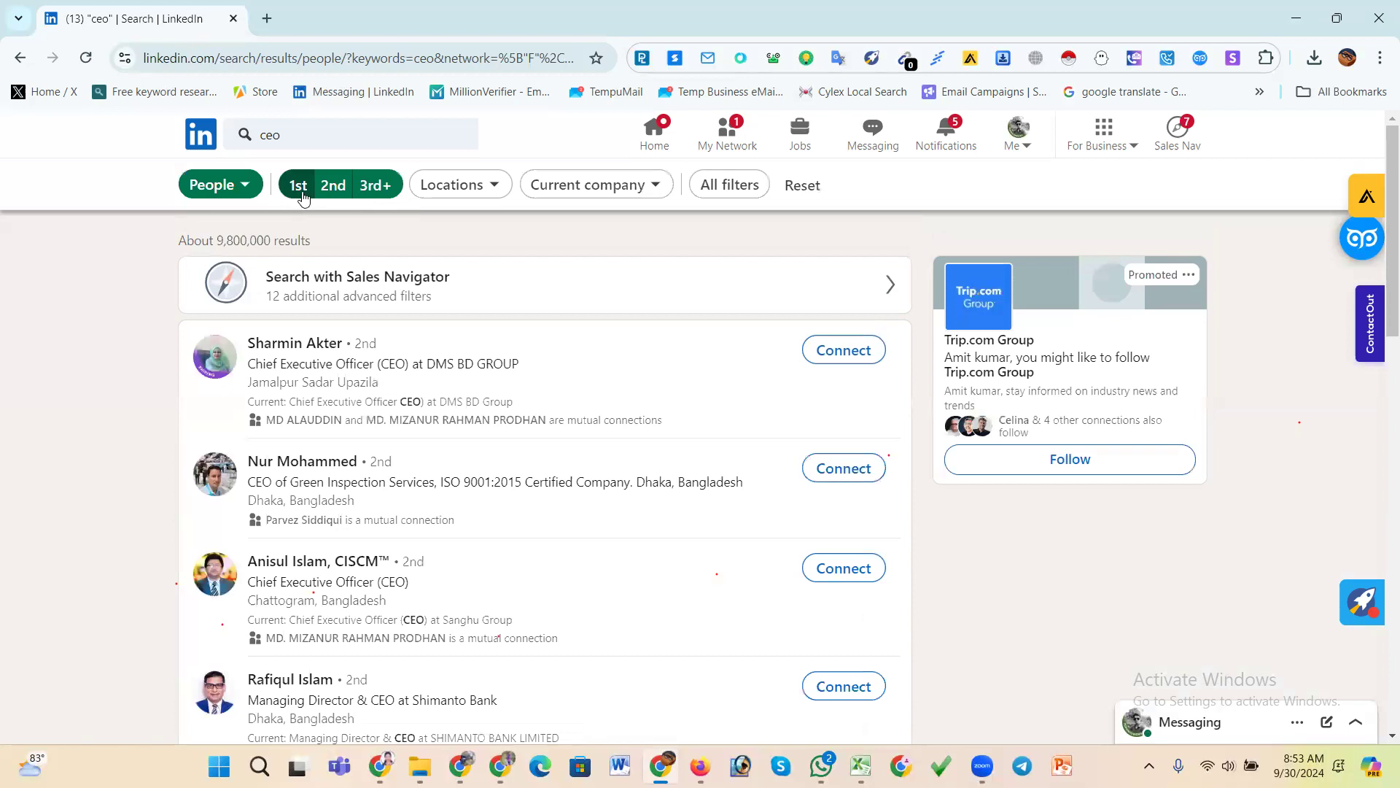
left_click(299, 188)
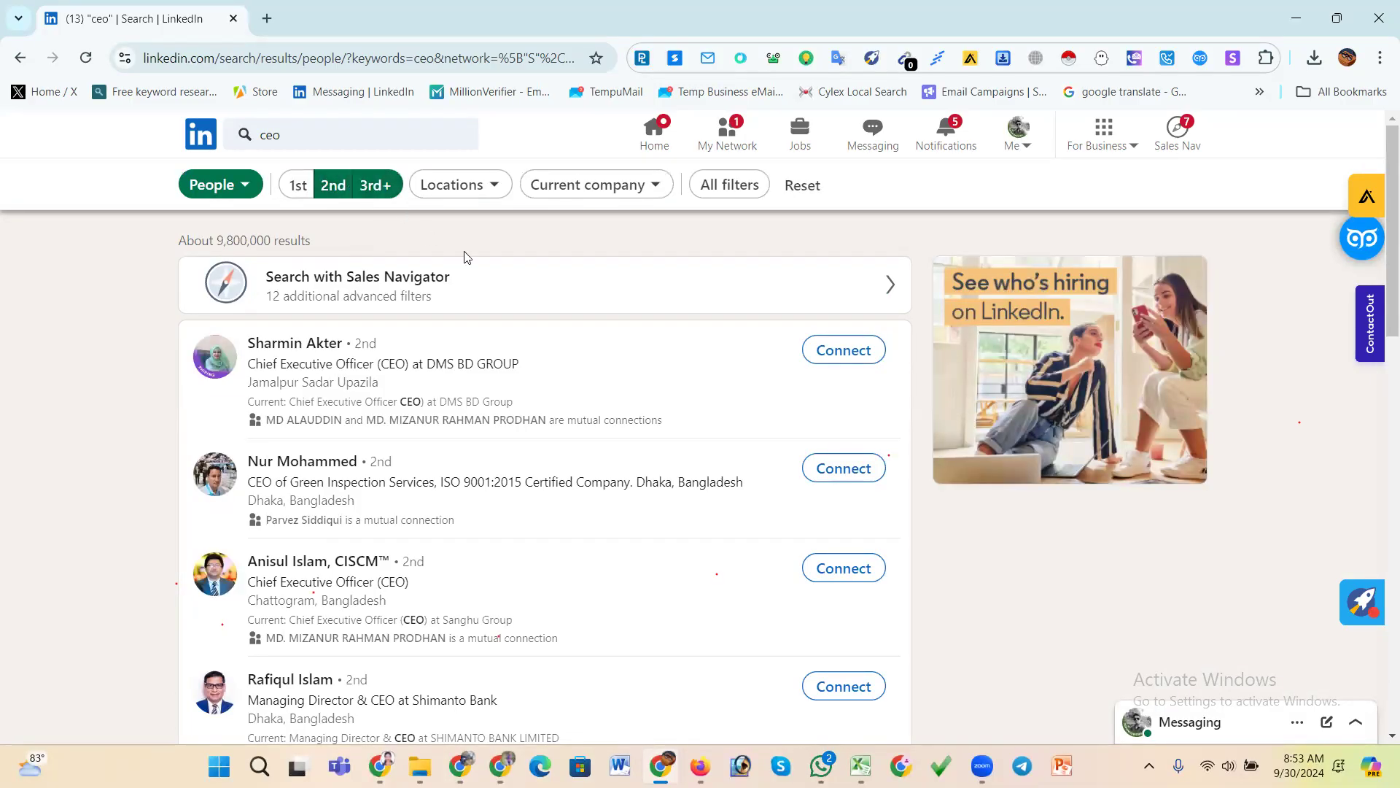
left_click(456, 186)
left_click(398, 288)
left_click(548, 500)
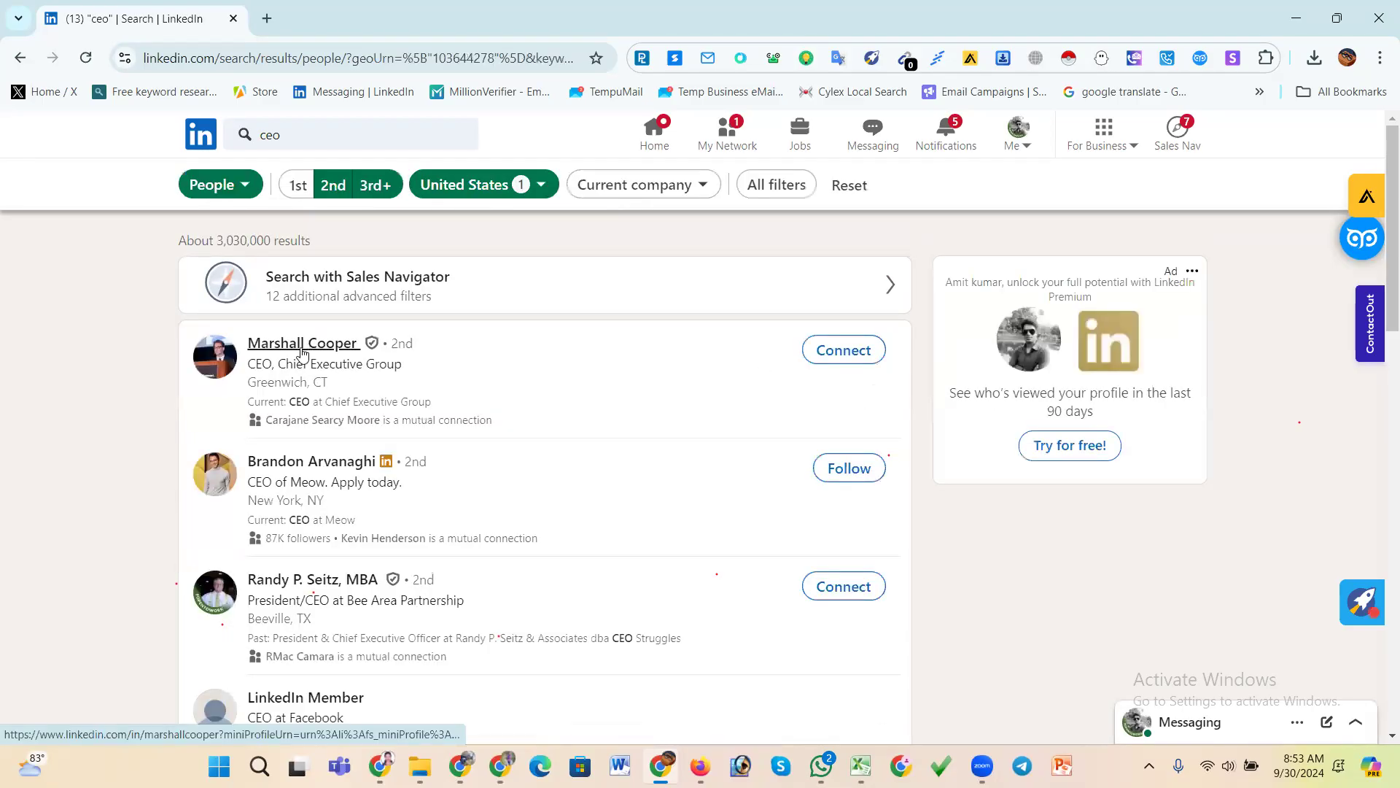
- Run Skrapp's Search Email Finder on one page of the LinkedIn results, saving only profiles with found emails to list akh
scroll(312, 346, "down", 2)
scroll(312, 347, "up", 2)
left_click(672, 59)
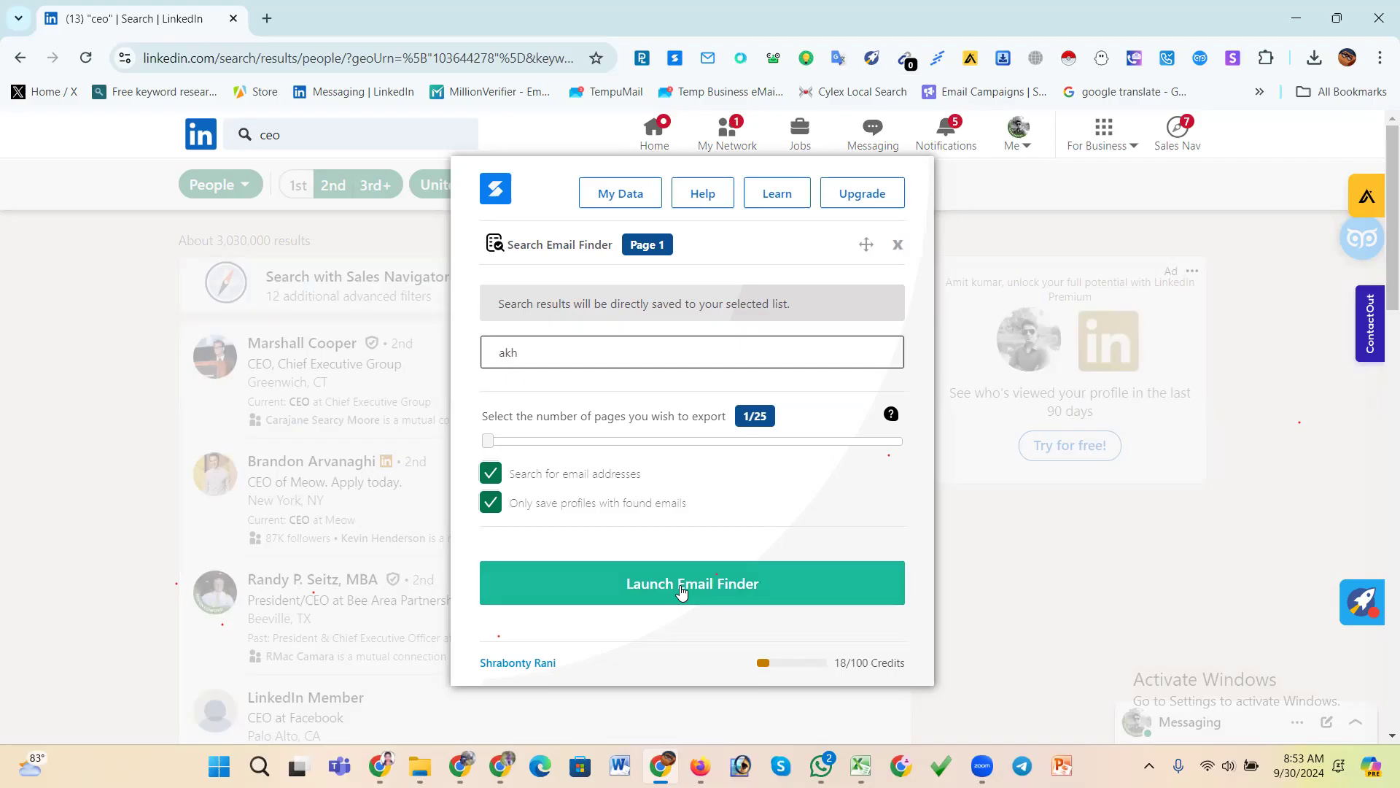
left_click(682, 589)
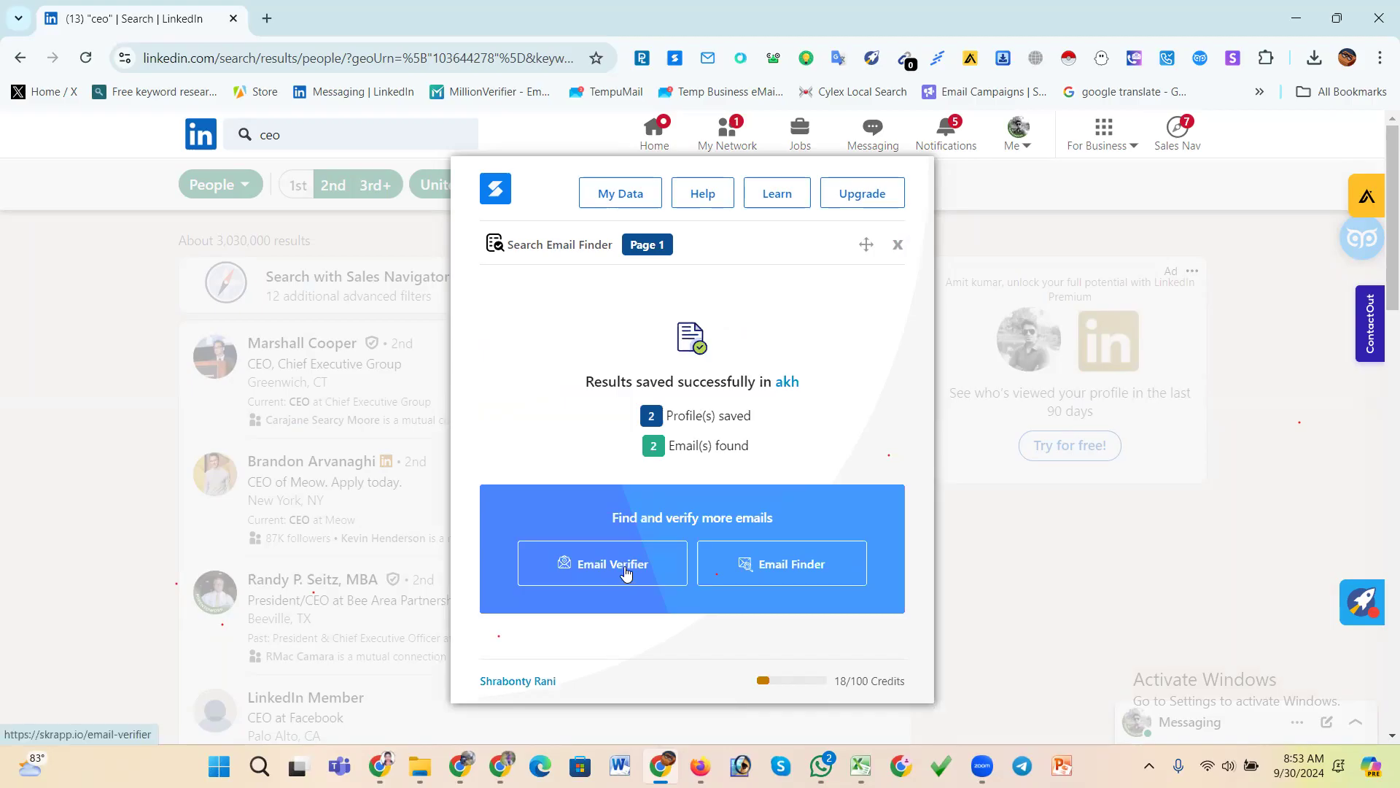
- Reach the Skrapp dashboard through the Email Finder page and review the leads saved in the akh list
left_click(790, 570)
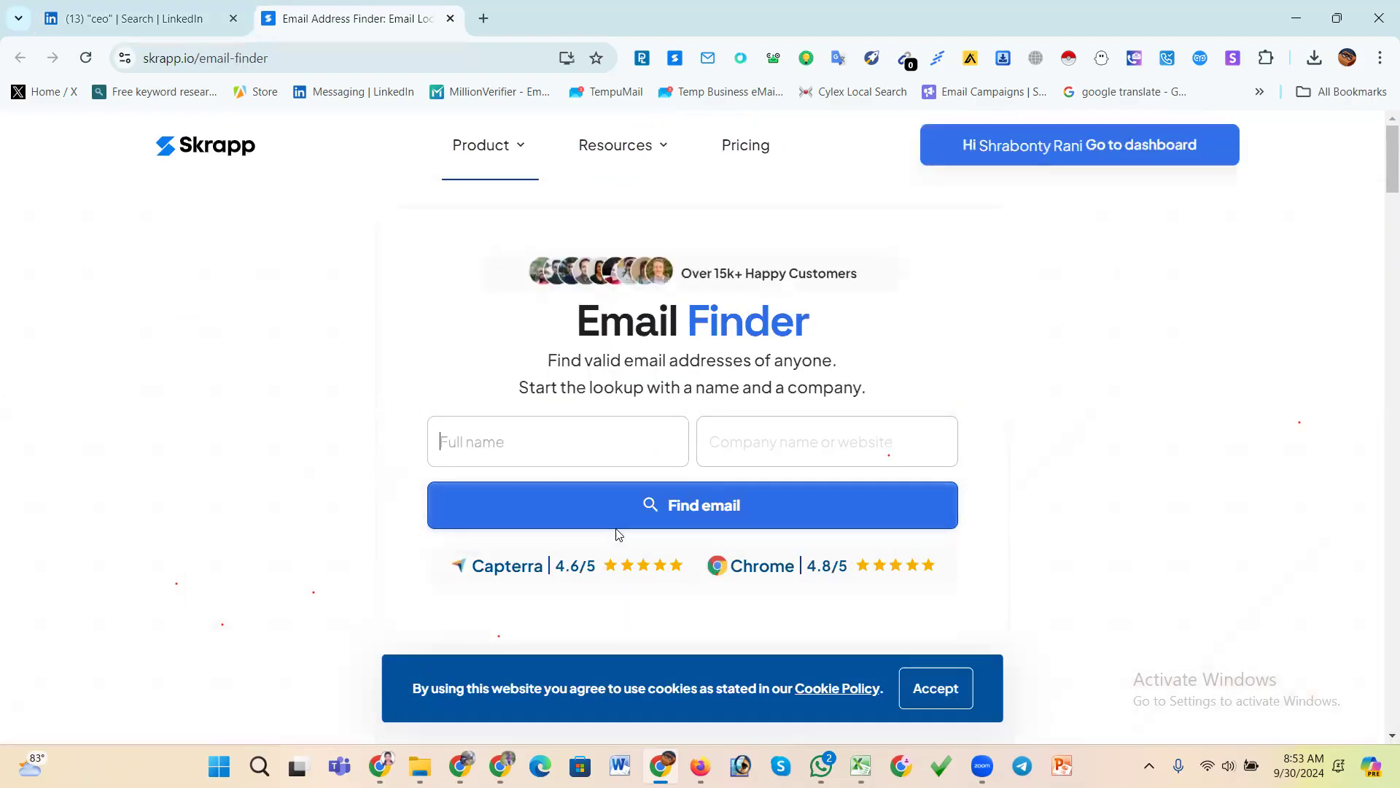
left_click(1080, 148)
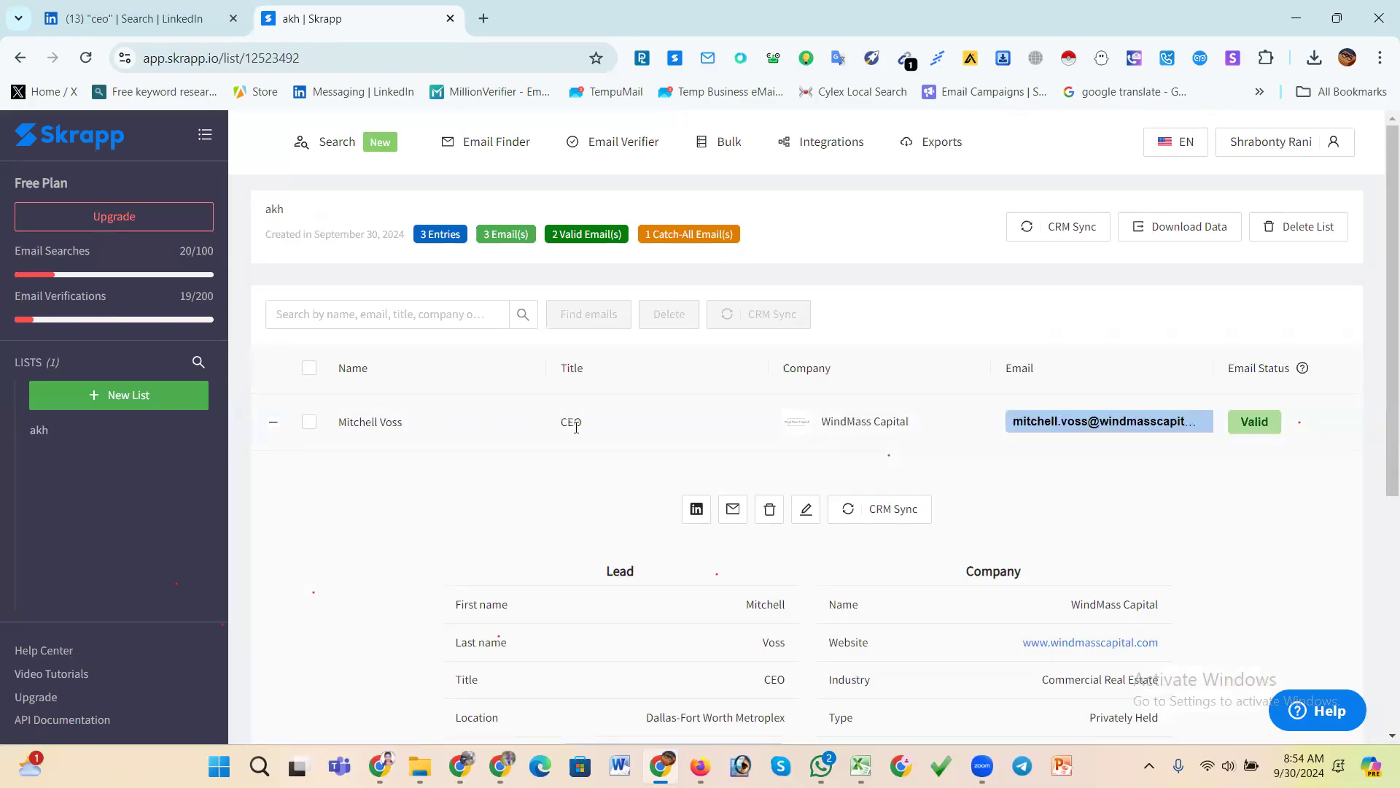
left_click(273, 423)
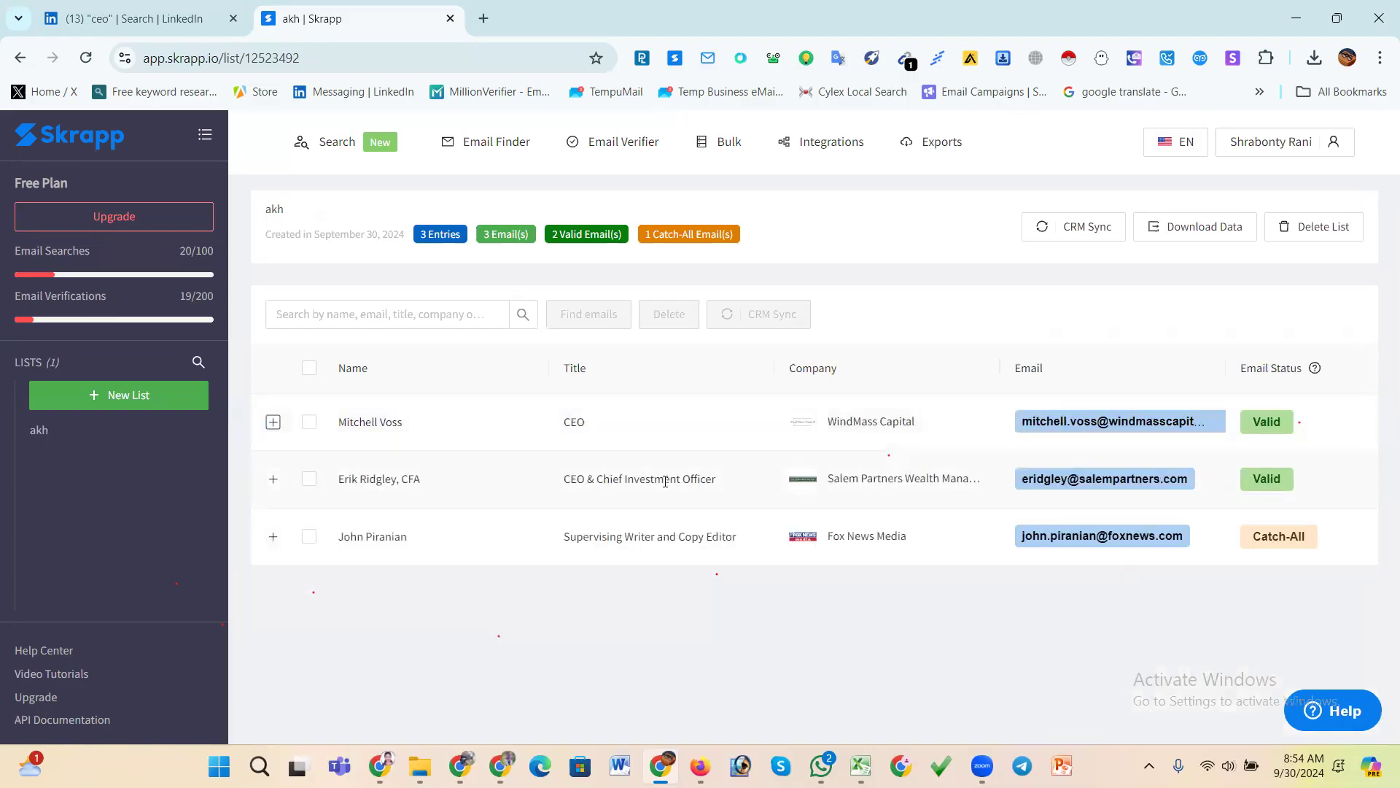
mouse_move(663, 238)
left_click(860, 766)
left_click(660, 766)
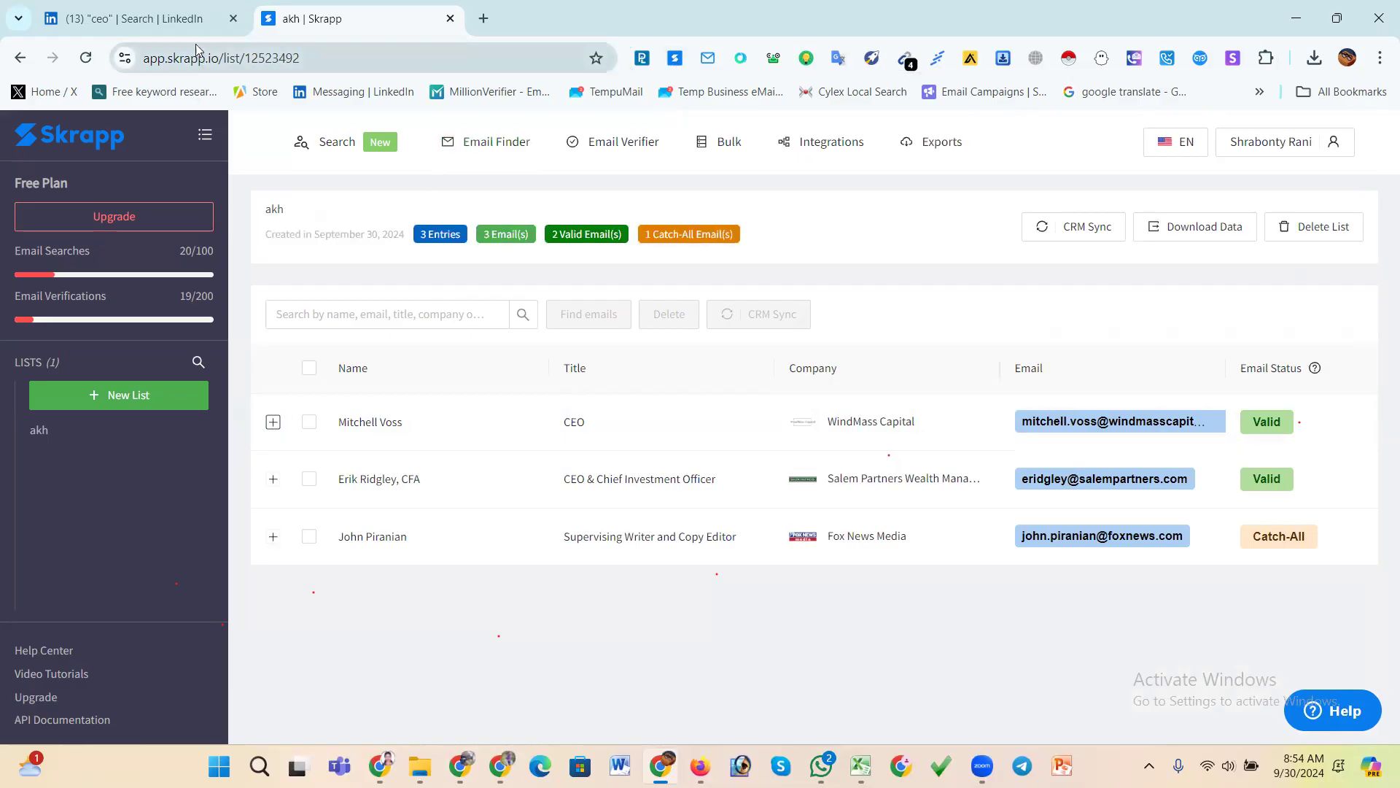
- Back in the LinkedIn search, open the first result's profile and copy the email address found by the Skrapp extension
left_click(135, 19)
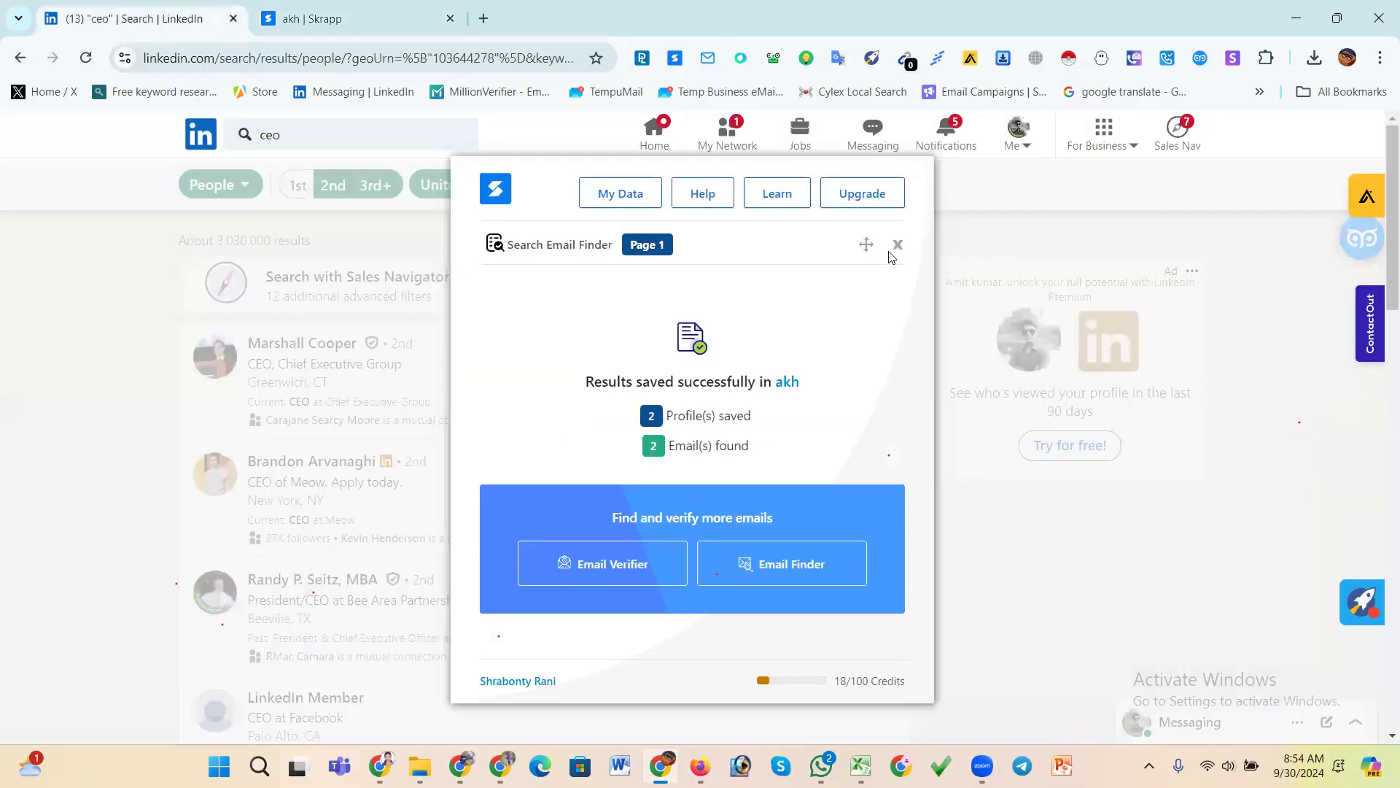
left_click(898, 245)
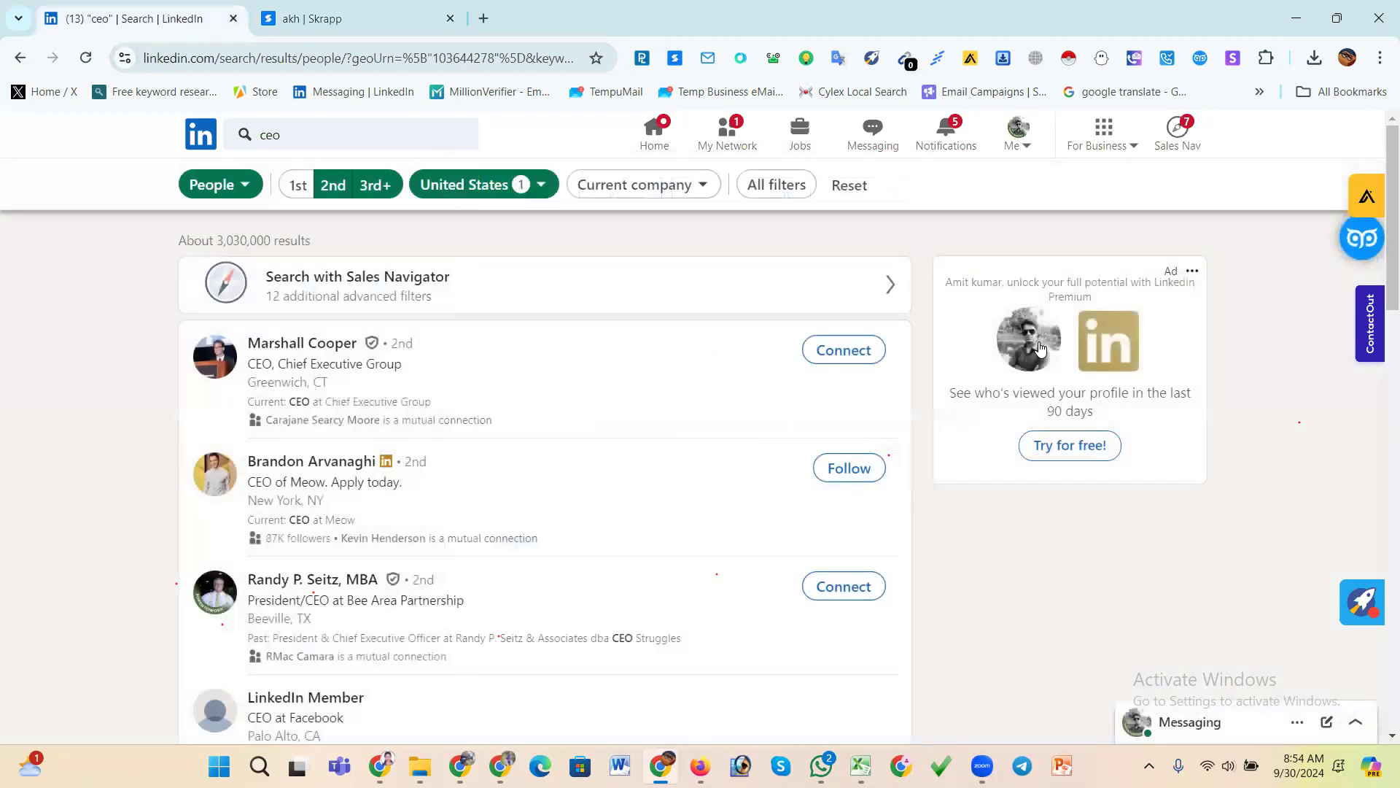
left_click(309, 345)
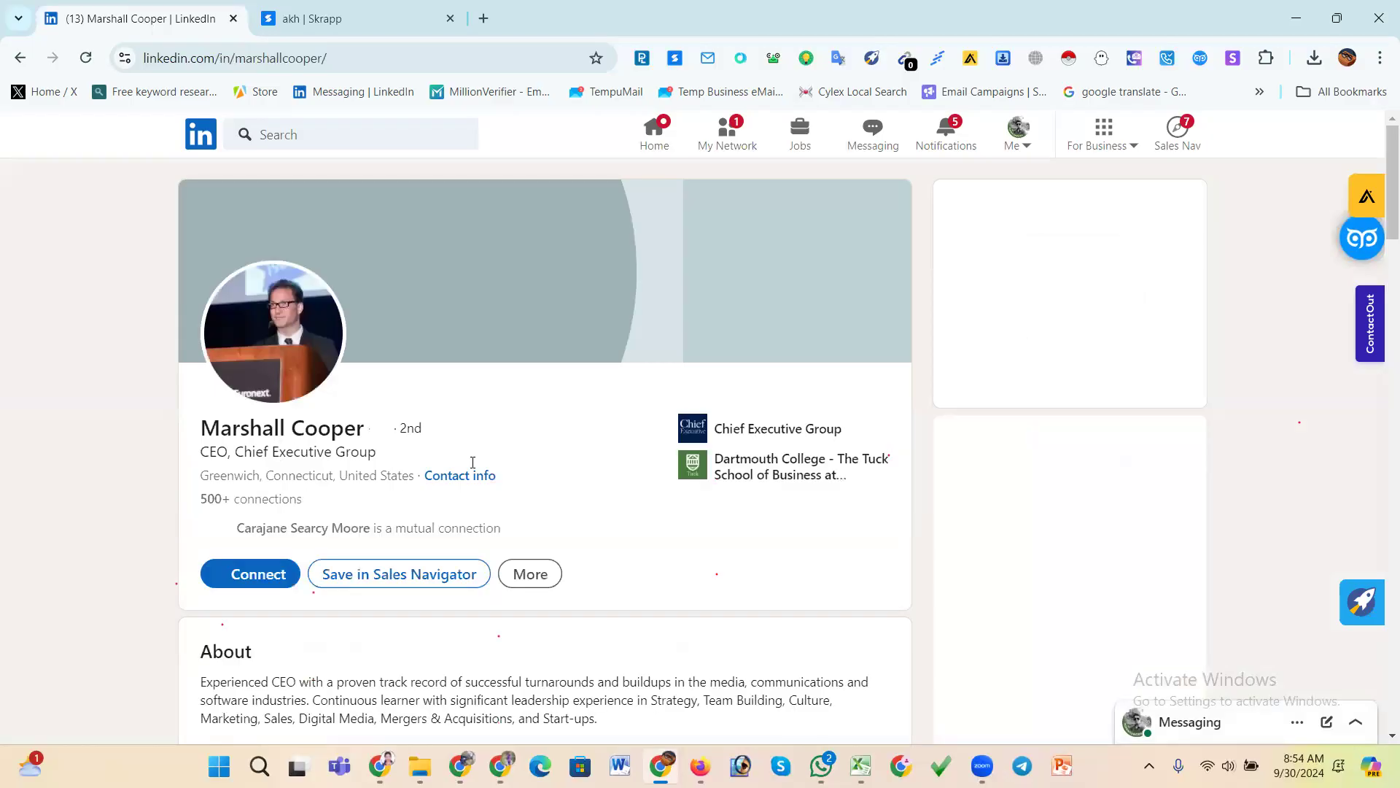
left_click(673, 63)
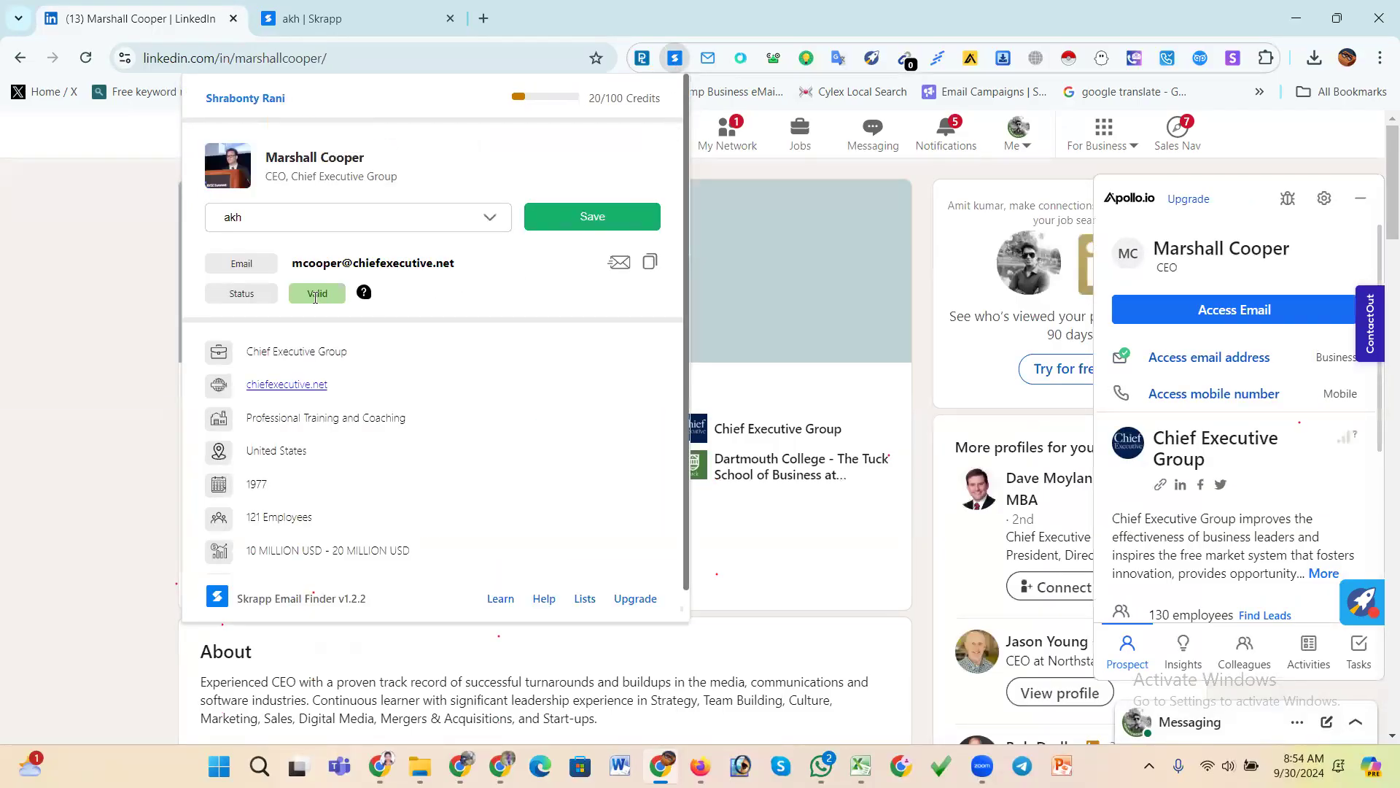
left_click(650, 262)
left_click(117, 358)
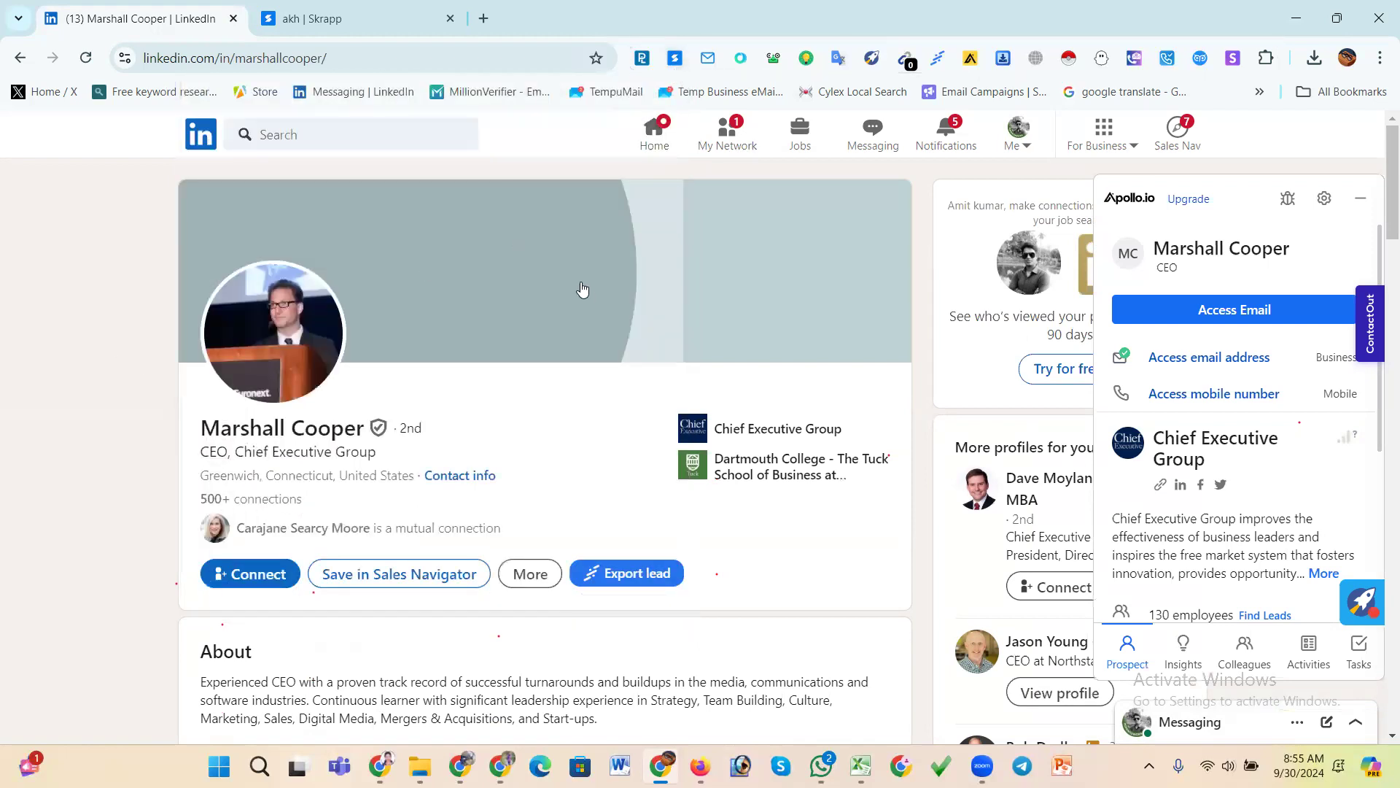
- Return to the LinkedIn ceo results and rerun Skrapp's Search Email Finder on one page, saving only profiles with found emails to list akh
left_click(21, 60)
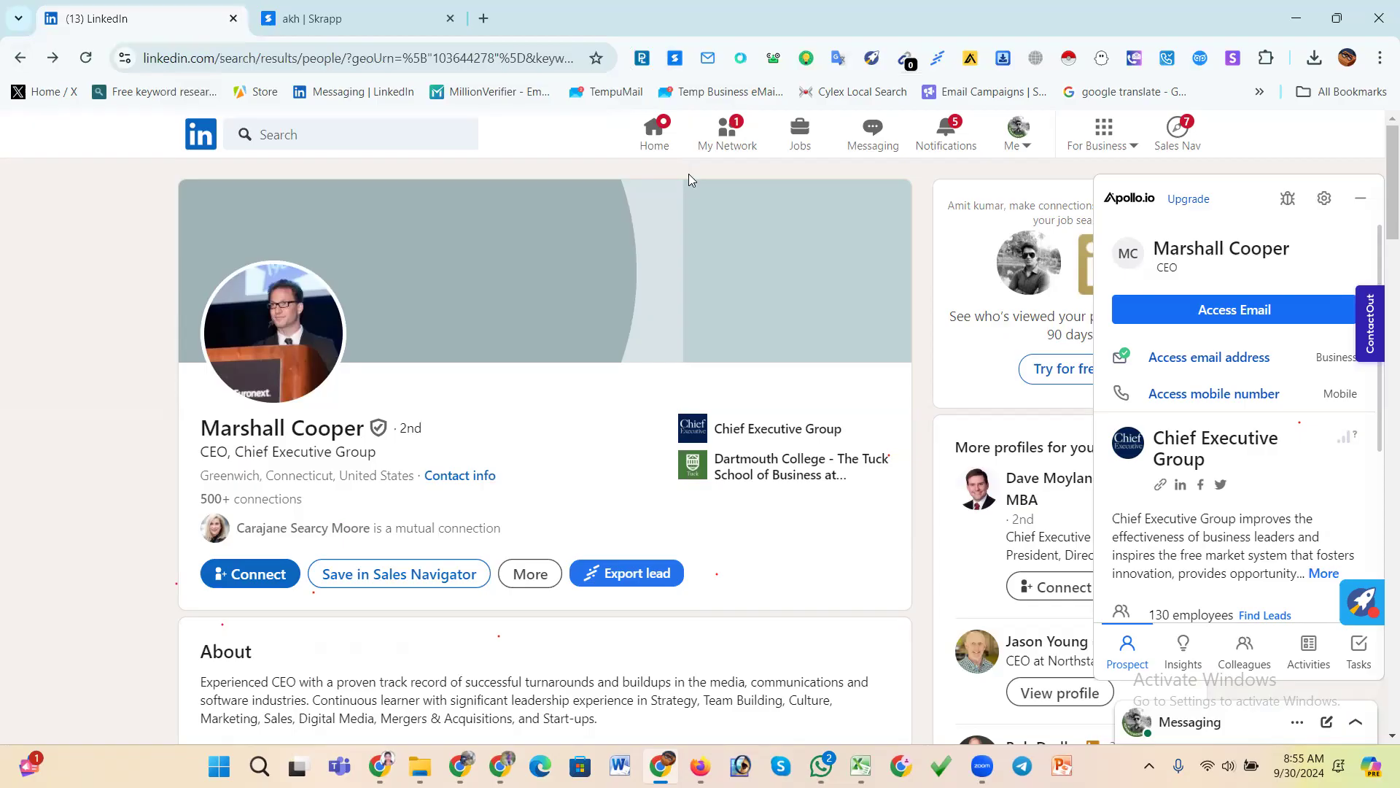
left_click(675, 57)
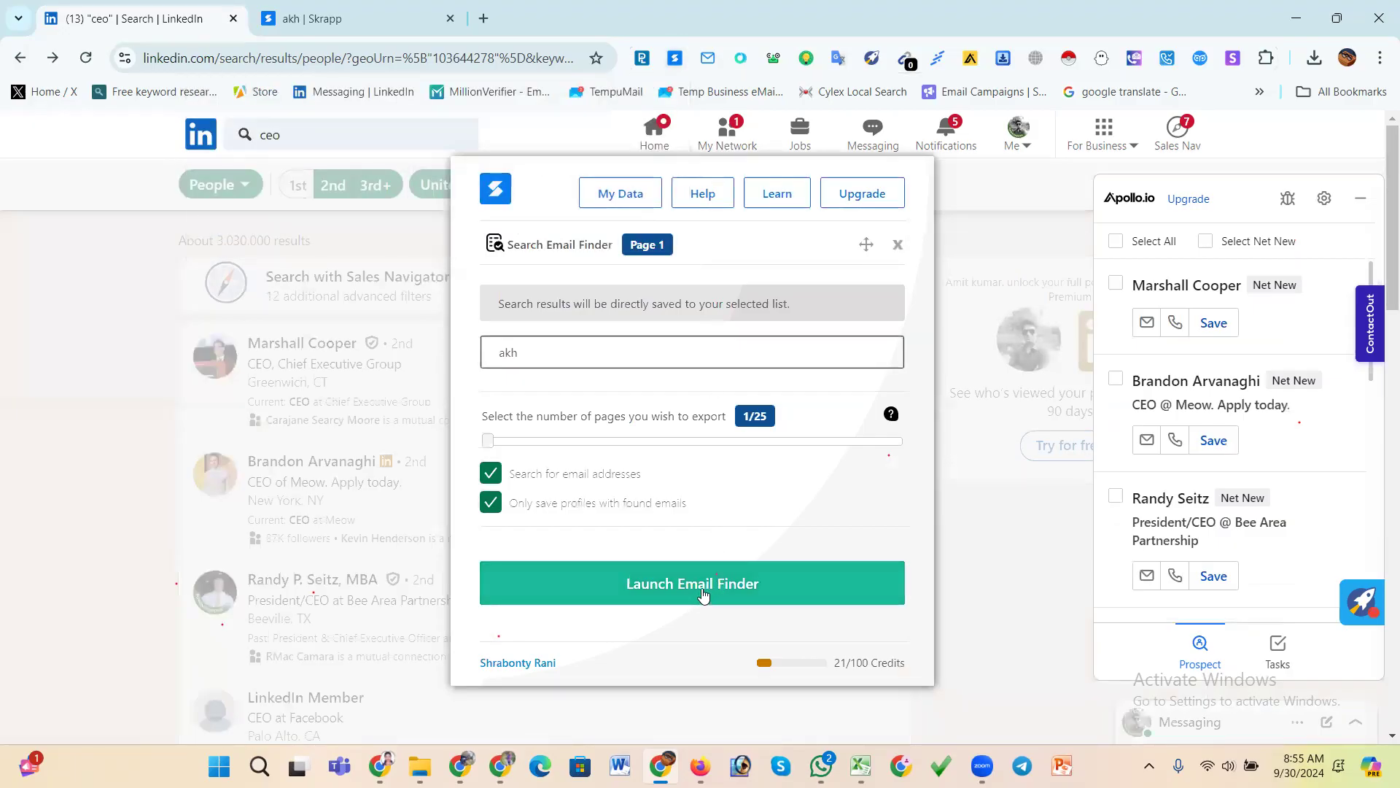
left_click(703, 594)
left_click(703, 592)
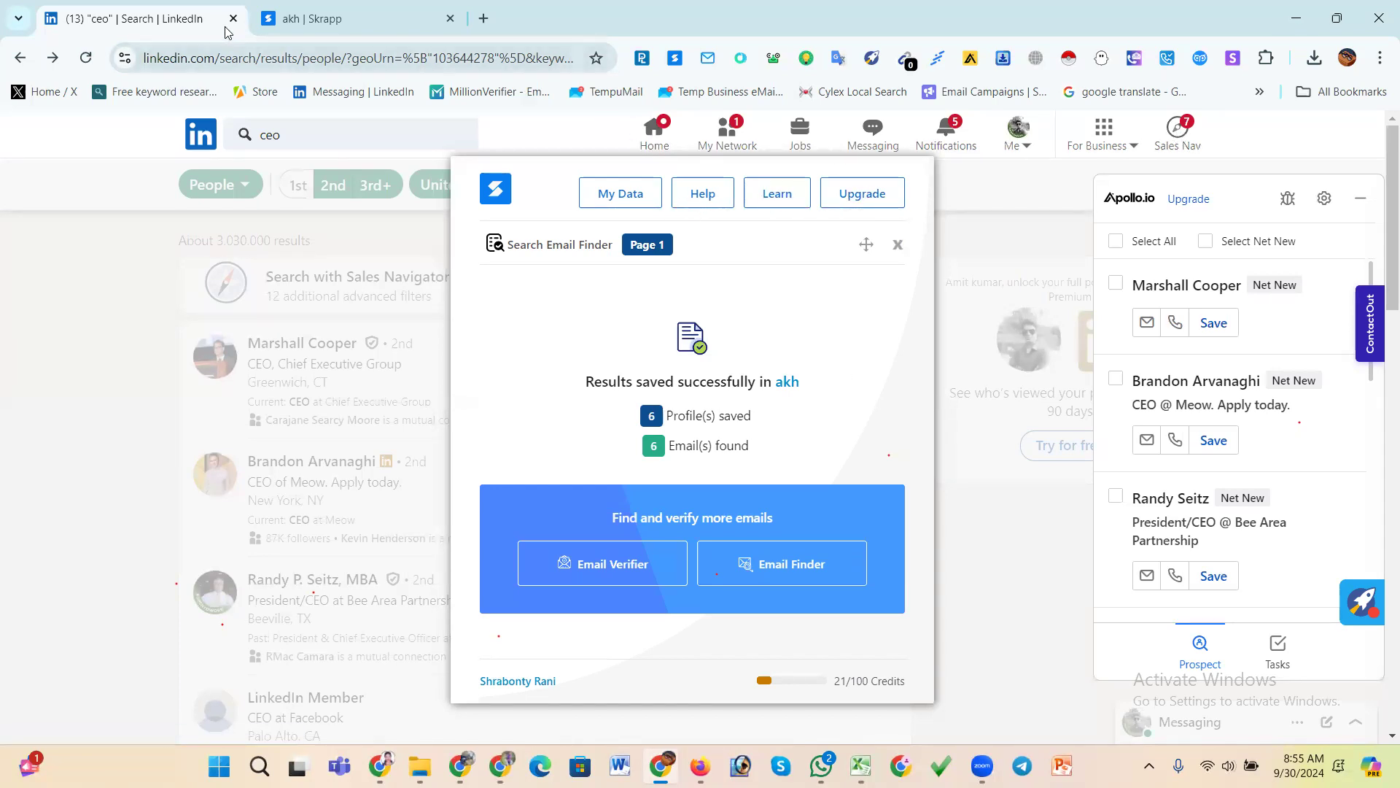
left_click(897, 244)
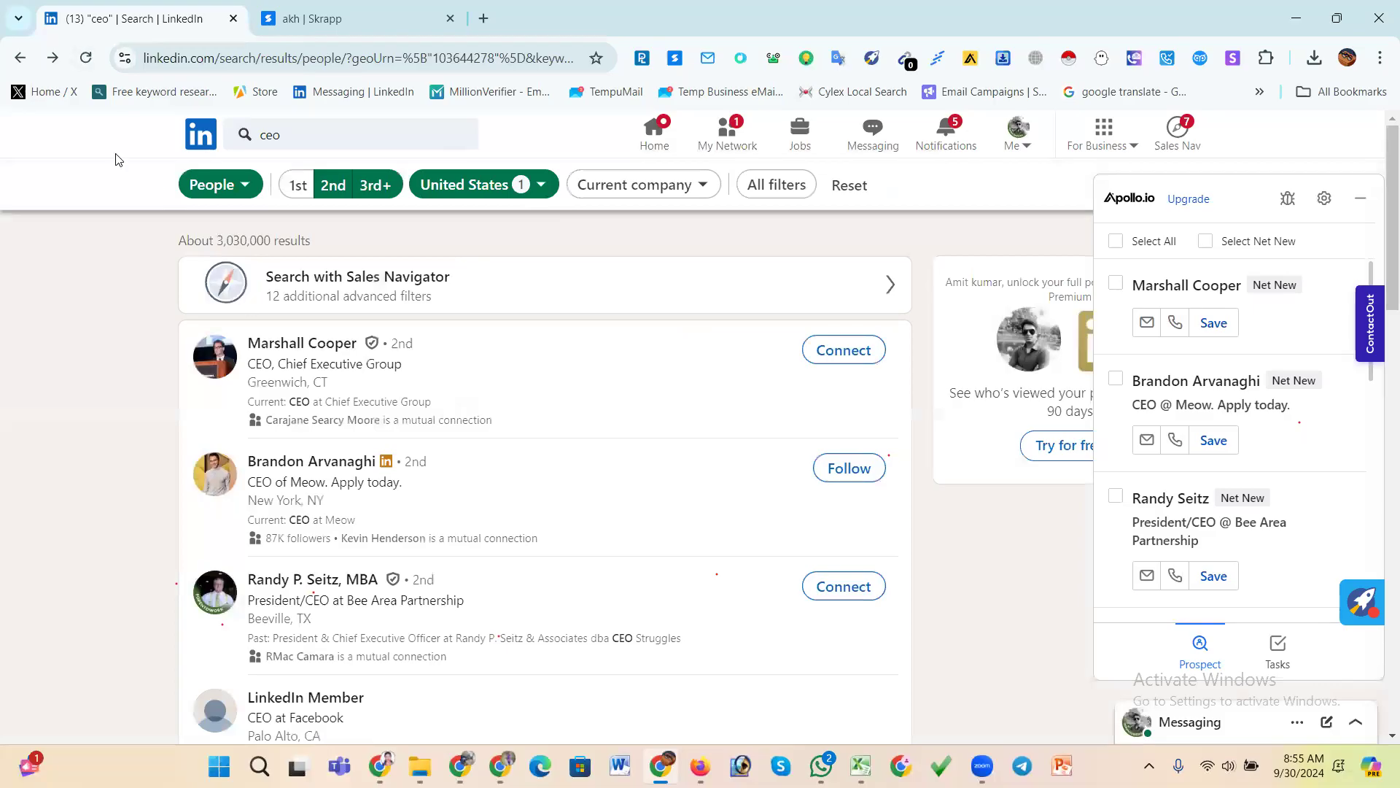
left_click(86, 58)
- Switch to Skrapp, reopen the akh list and review its leads and download options
key("ctrl+Tab")
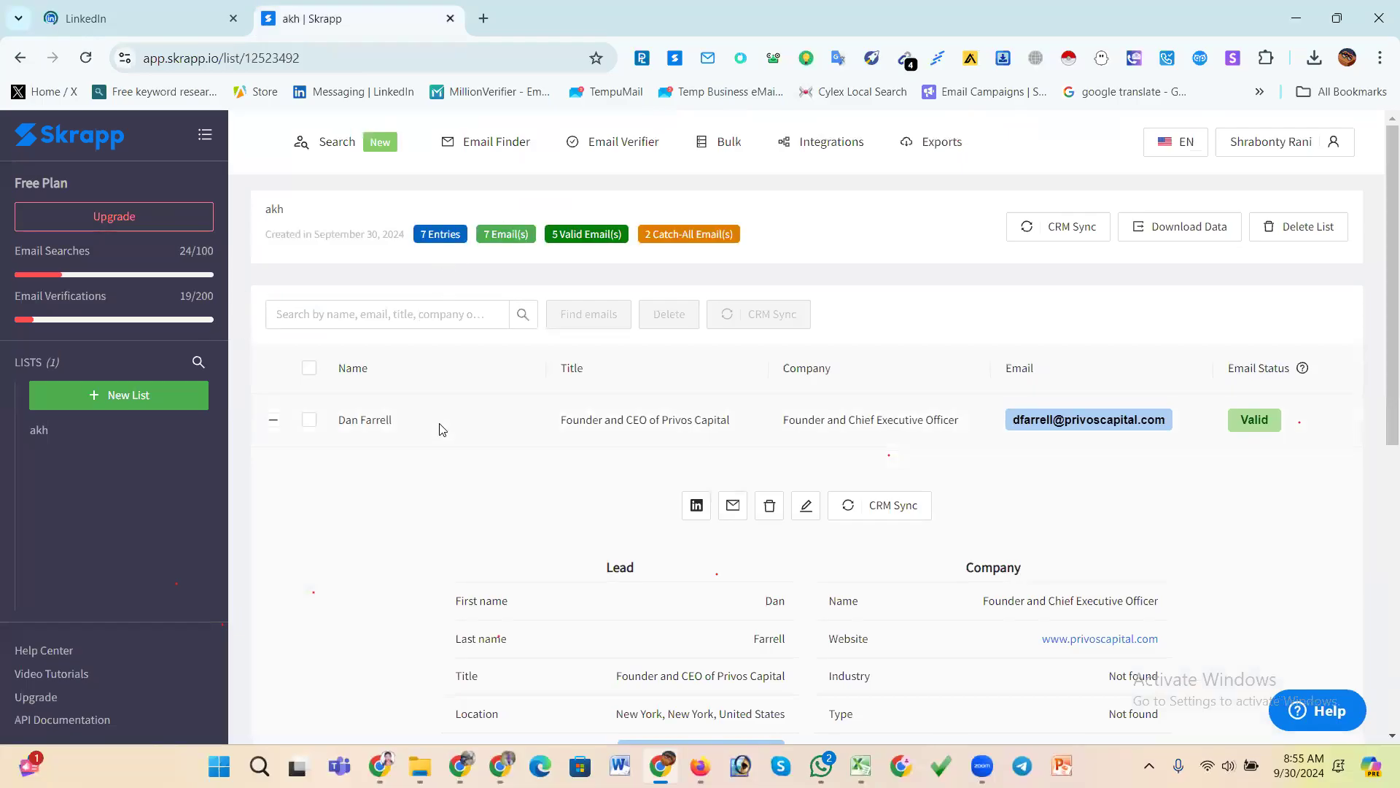
left_click(156, 402)
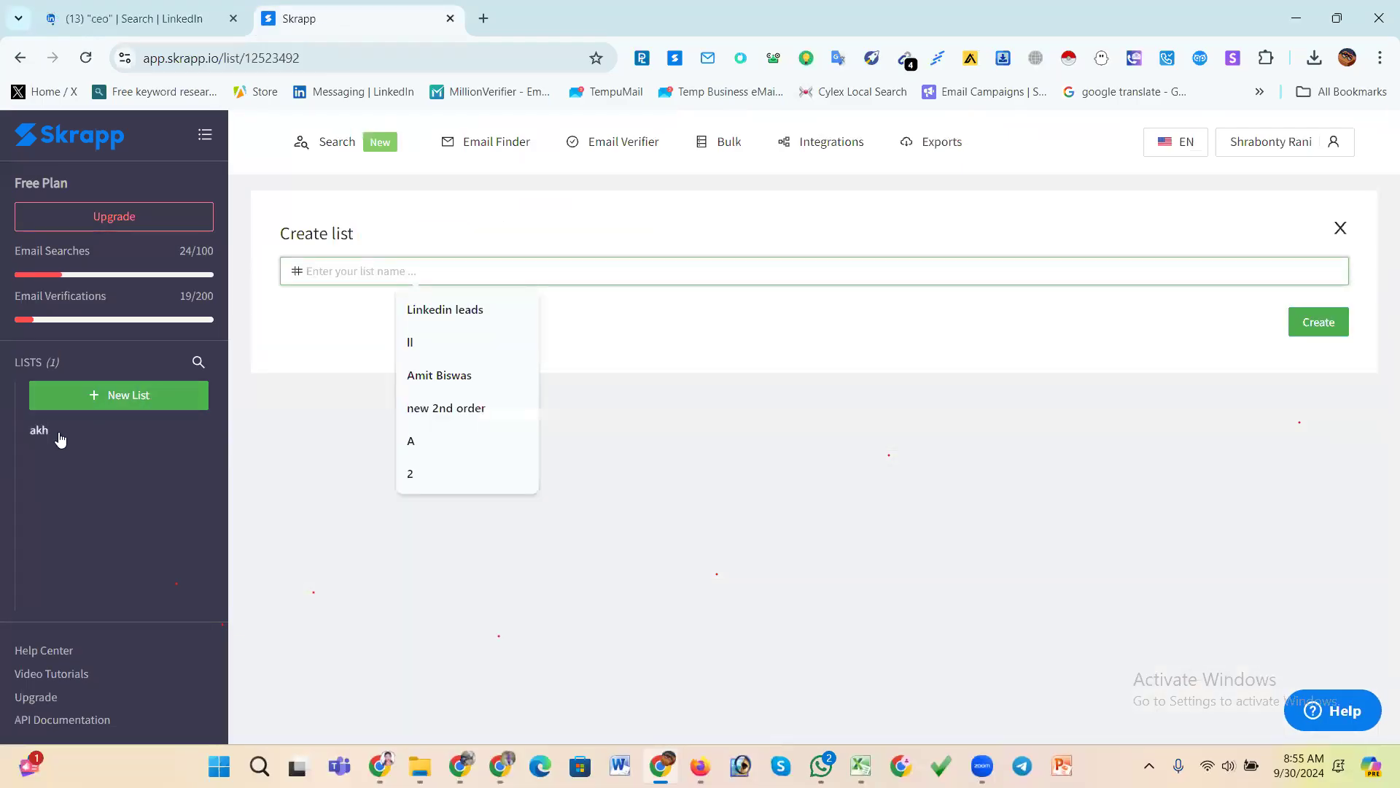
left_click(61, 437)
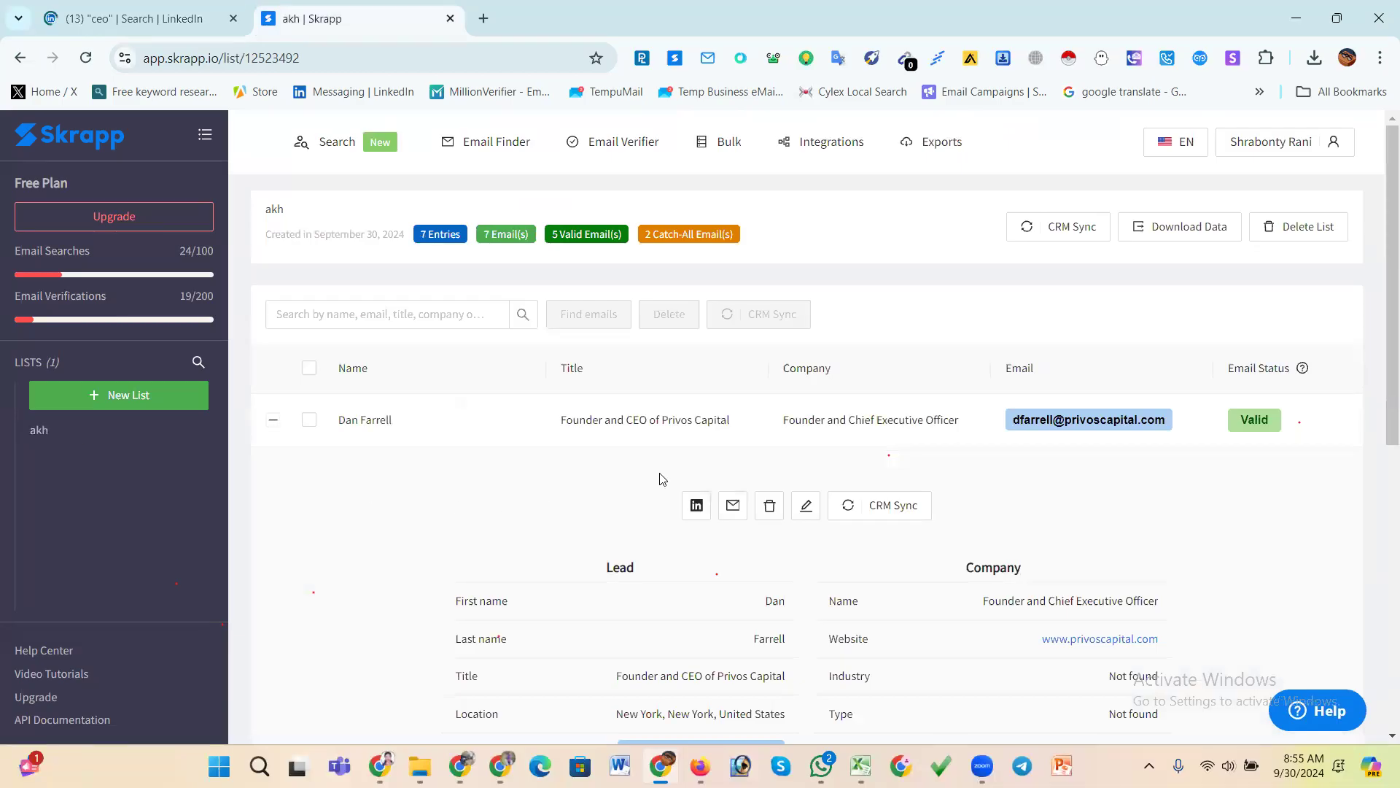
scroll(658, 478, "down", 8)
scroll(658, 478, "up", 8)
mouse_move(430, 251)
left_click(1170, 231)
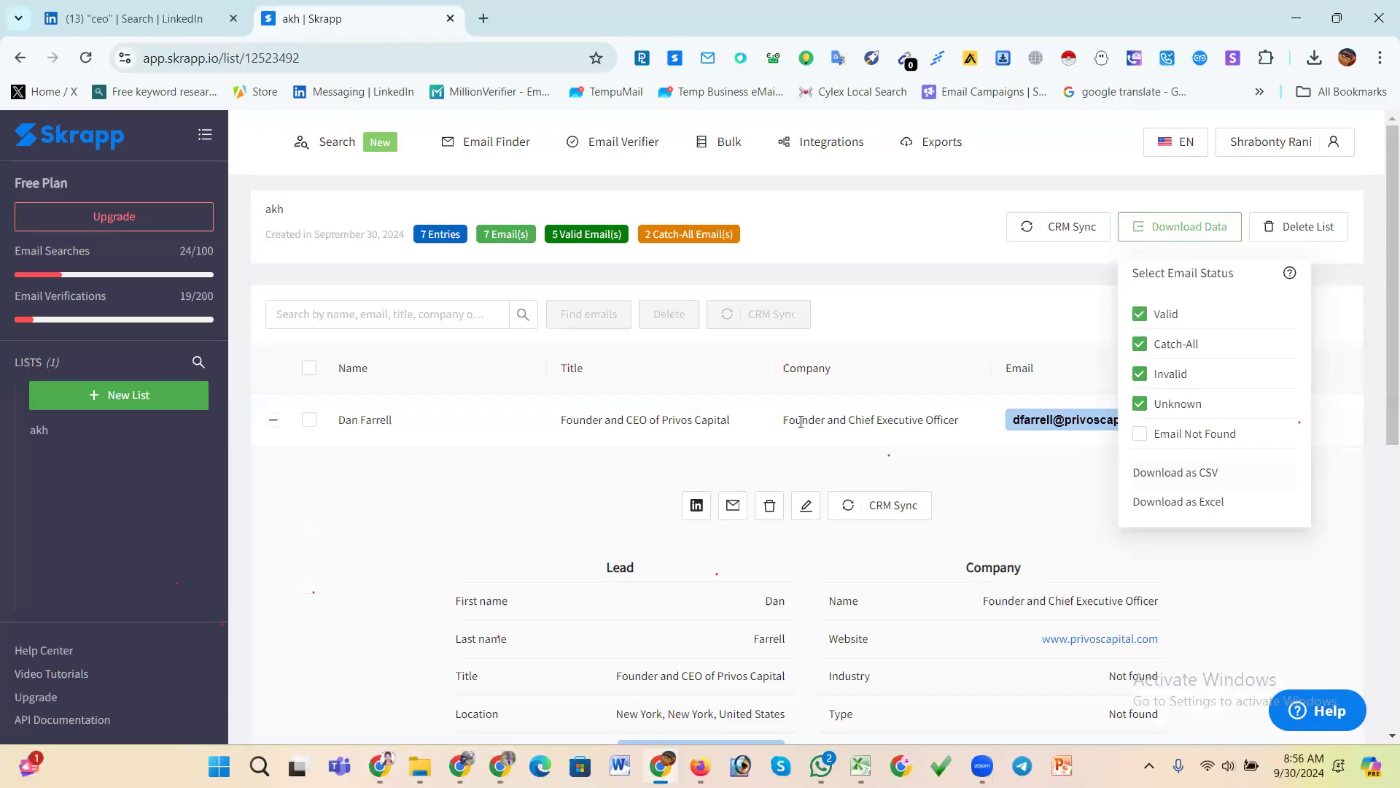
left_click(369, 512)
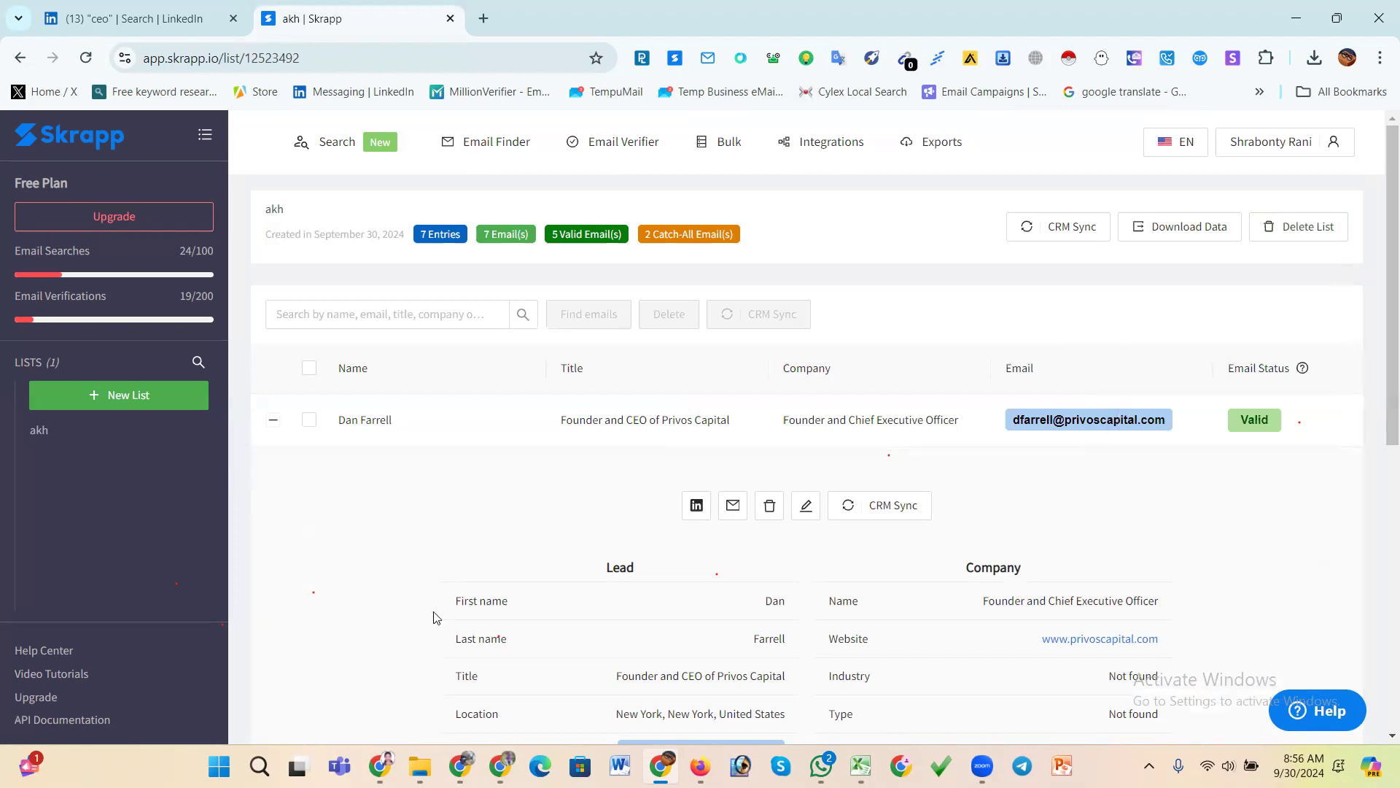
- Select the first lead in the akh list and collapse its details
scroll(436, 618, "down", 5)
scroll(466, 593, "up", 4)
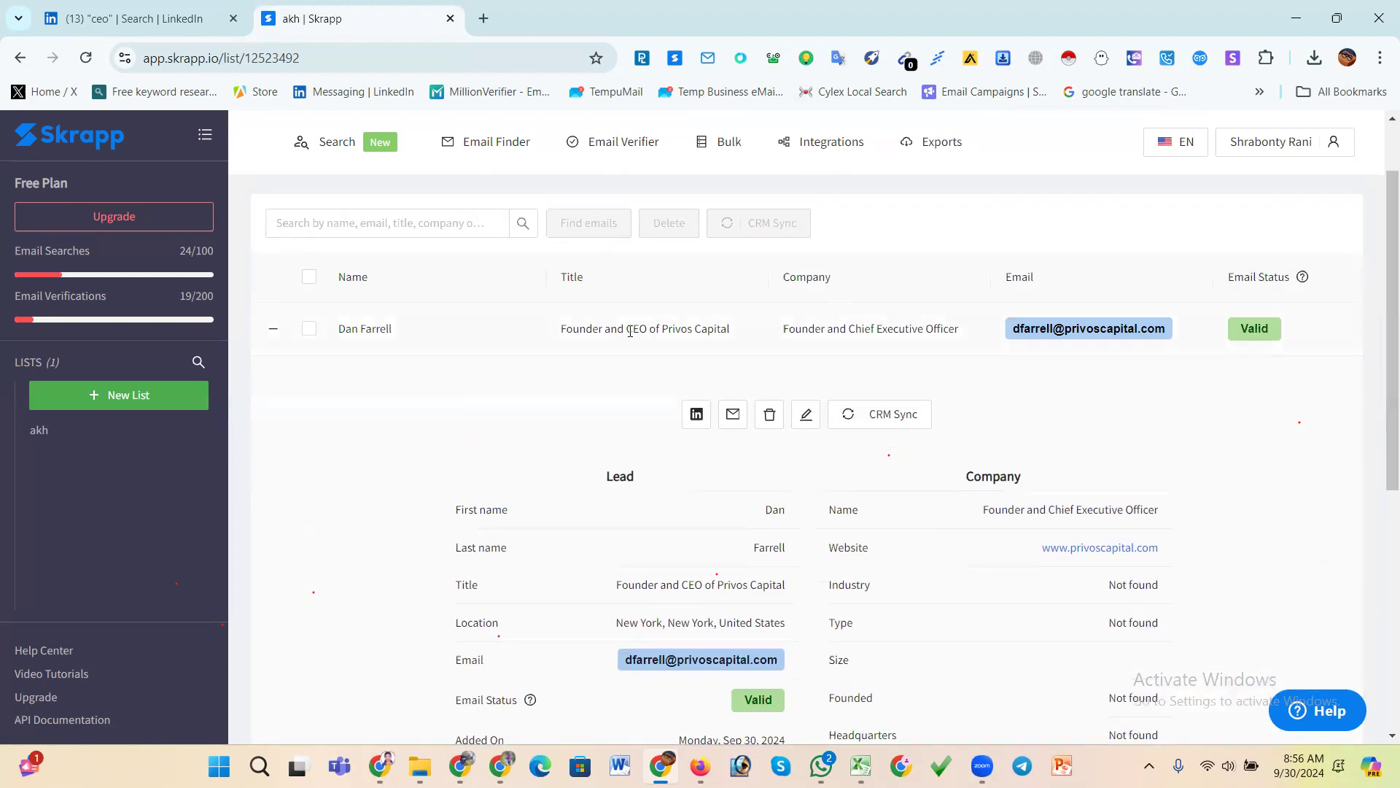
left_click(312, 336)
left_click(274, 329)
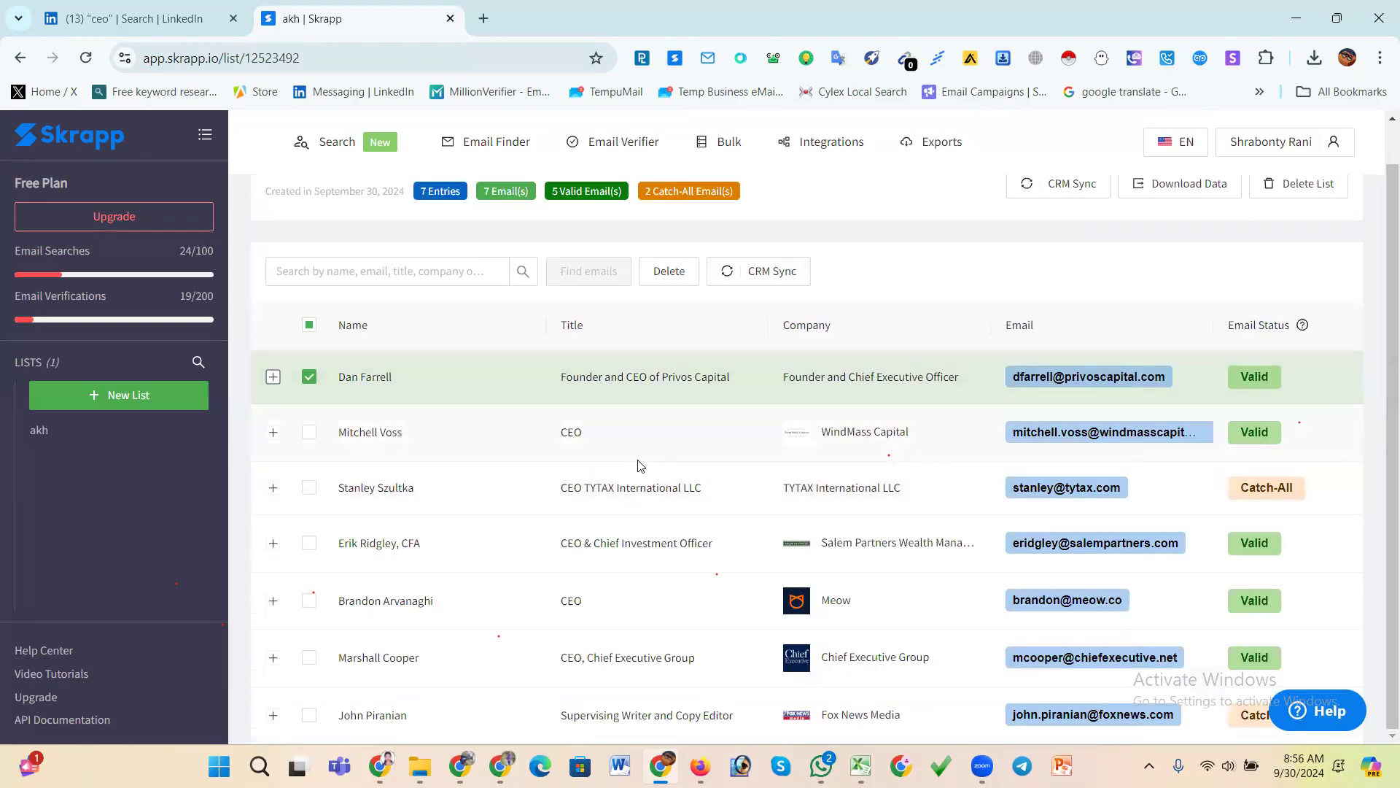
scroll(640, 465, "up", 1)
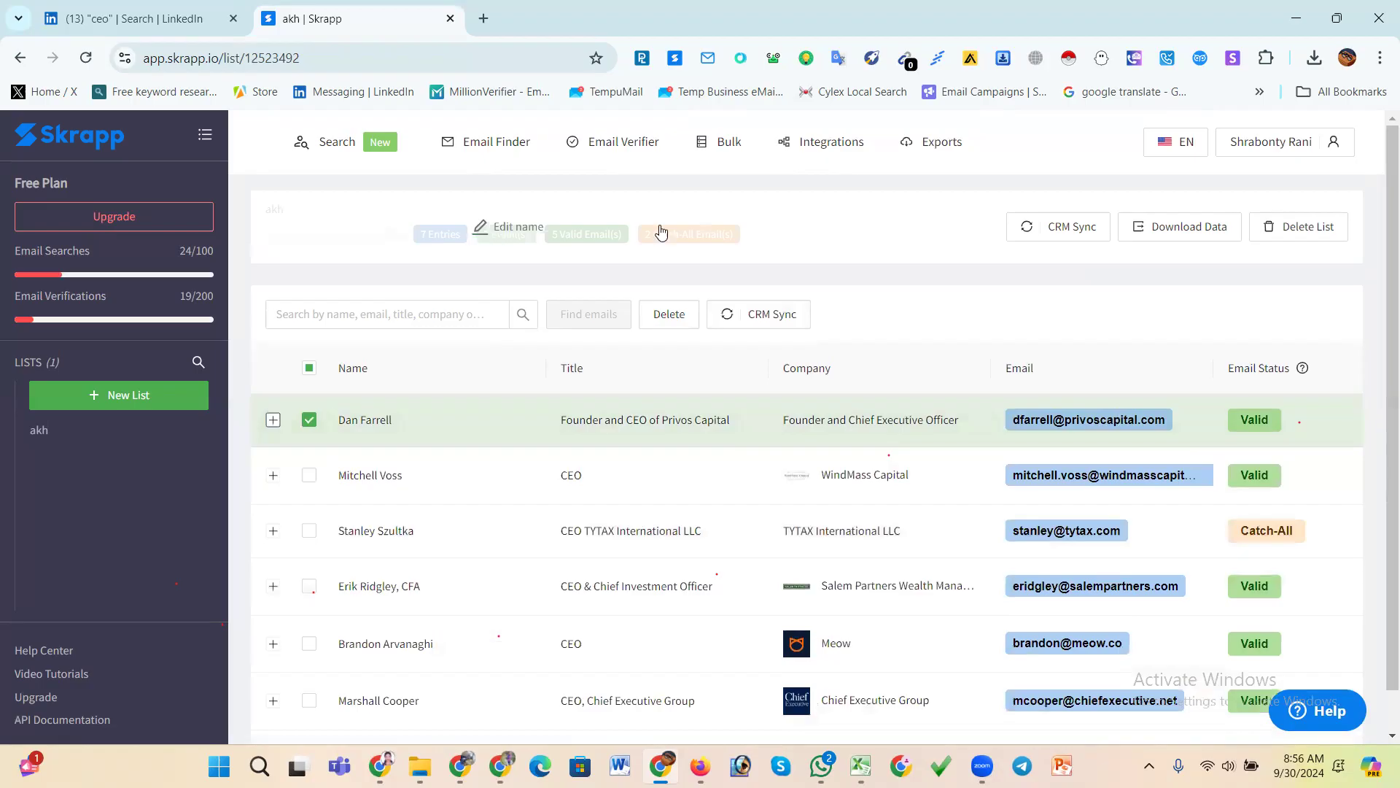
- Download the akh list as CSV with the Valid, Catch-All, Invalid and Unknown email statuses included
left_click(1188, 226)
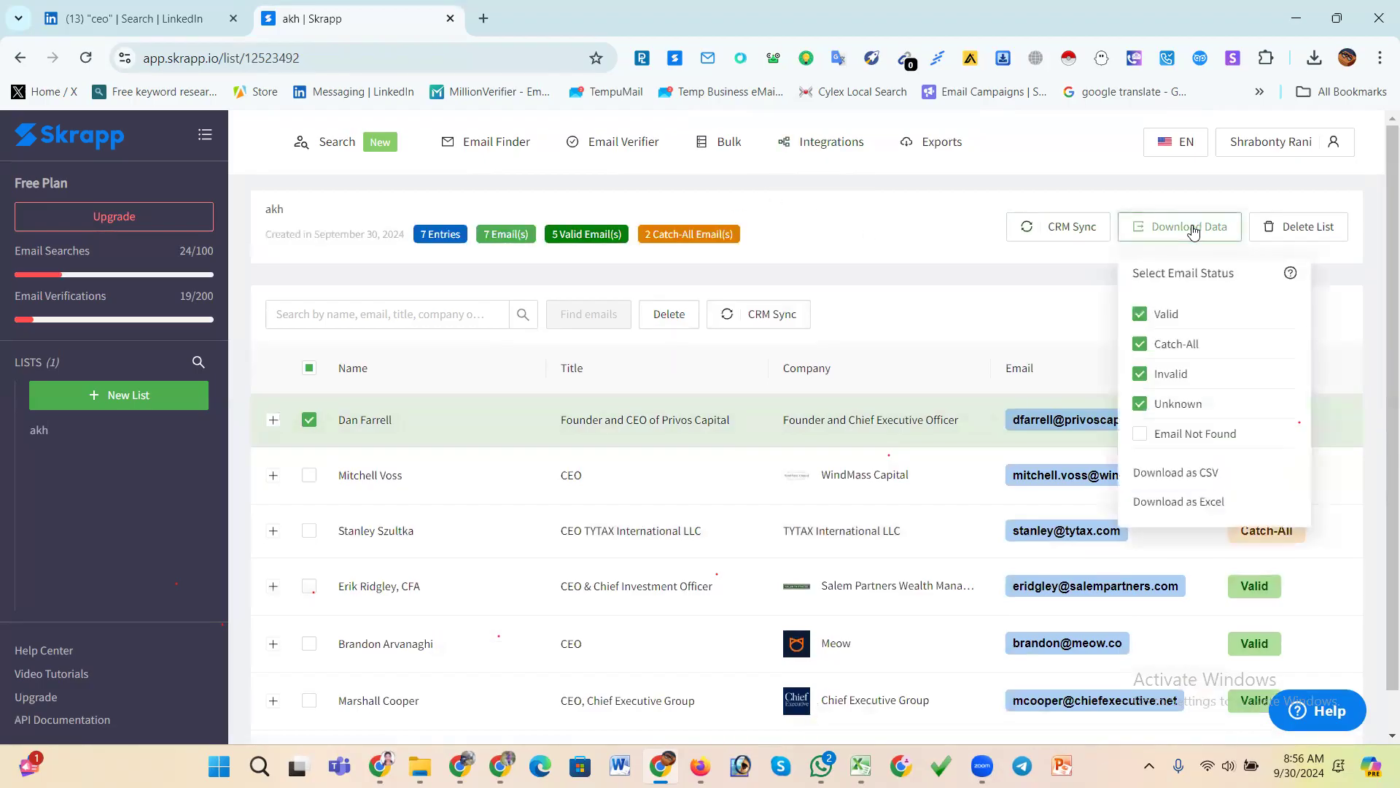
left_click(1168, 474)
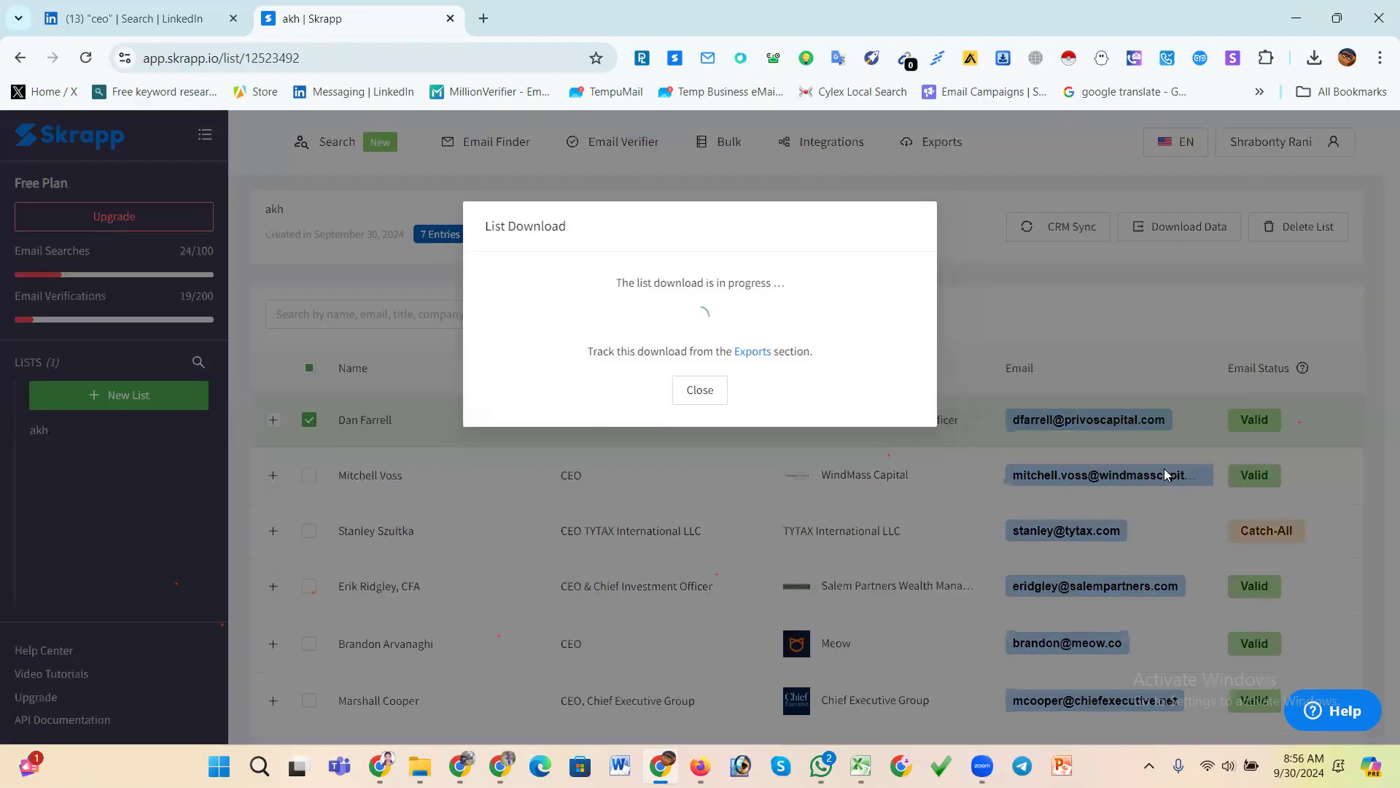
left_click(652, 367)
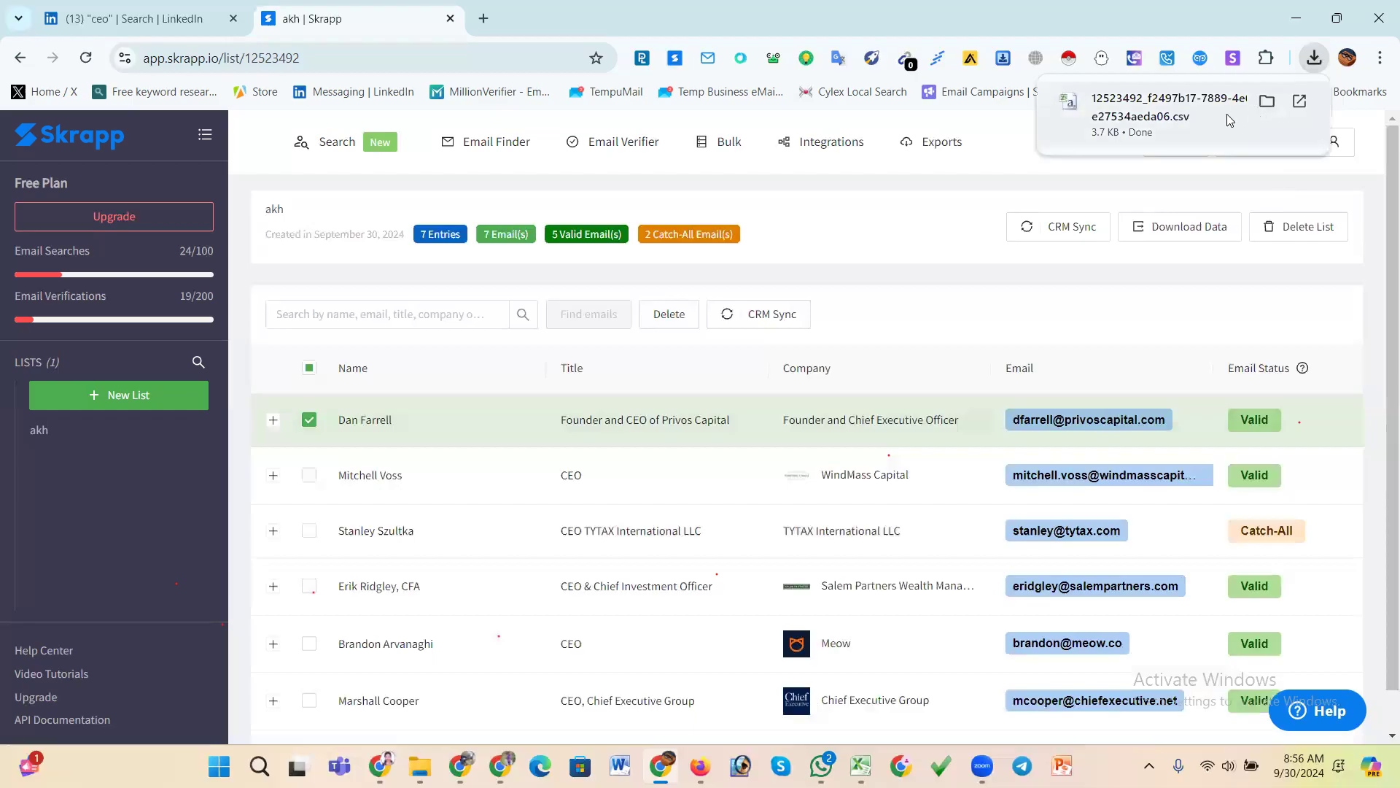
- Open the downloaded CSV in Excel and widen the Title and Email columns to show more of their contents
left_click(1179, 104)
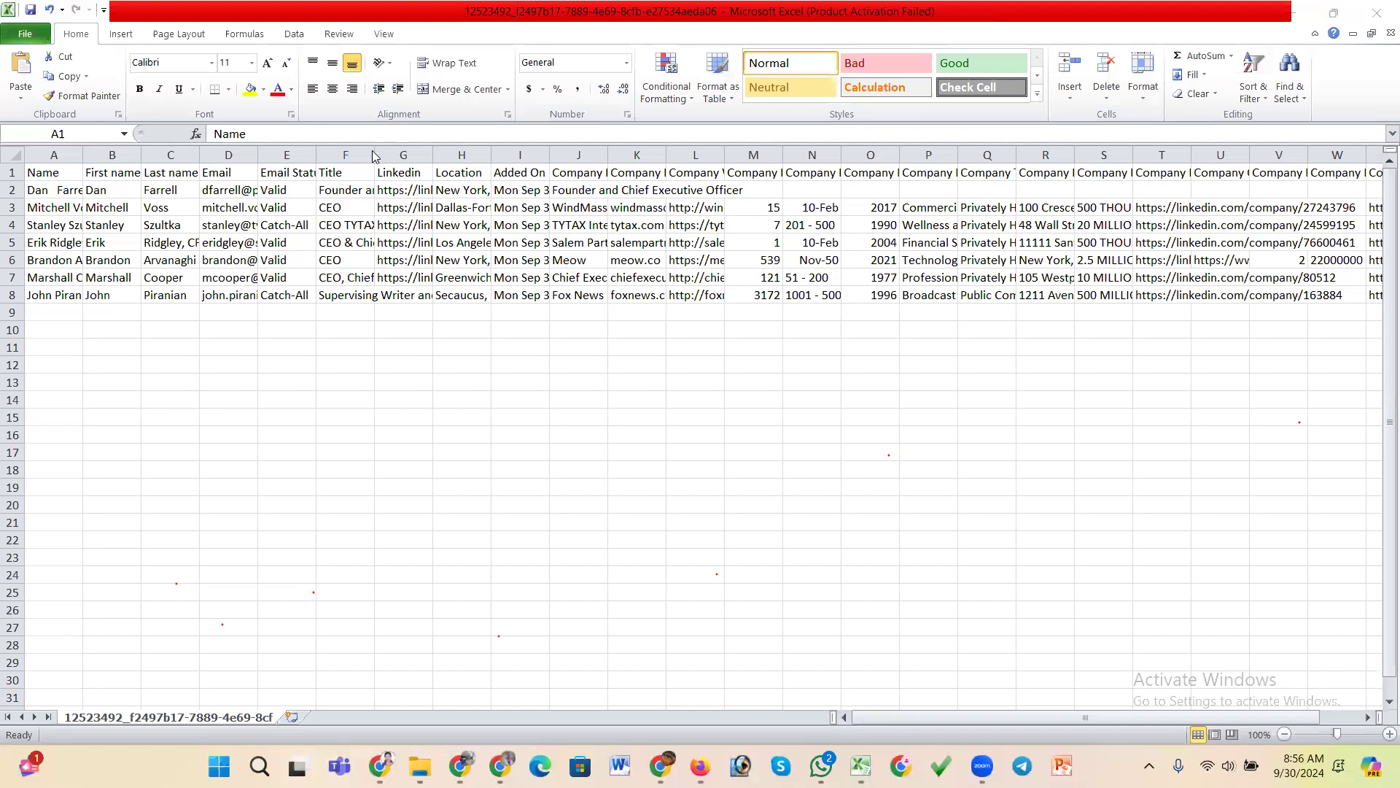
left_click_drag(374, 151, 464, 151)
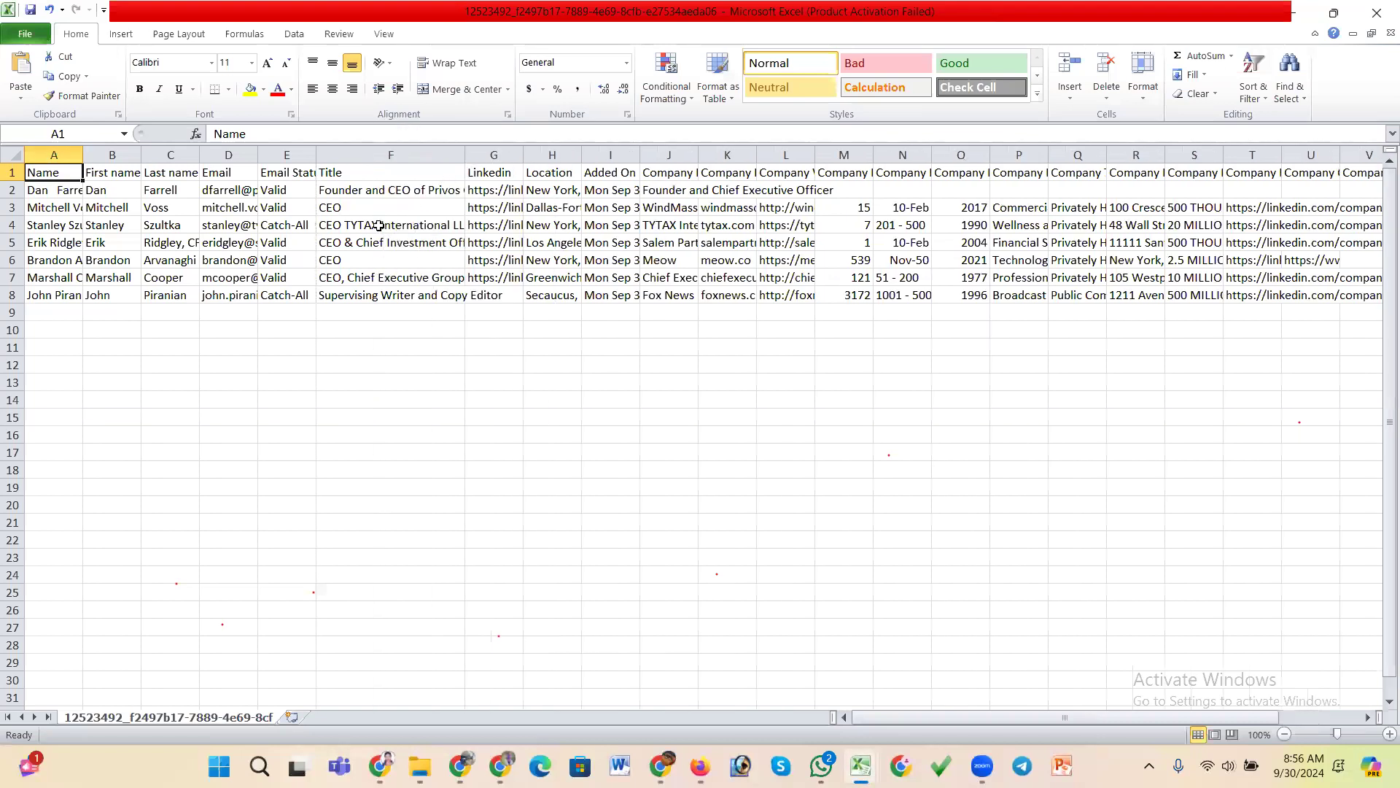
left_click_drag(11, 190, 12, 295)
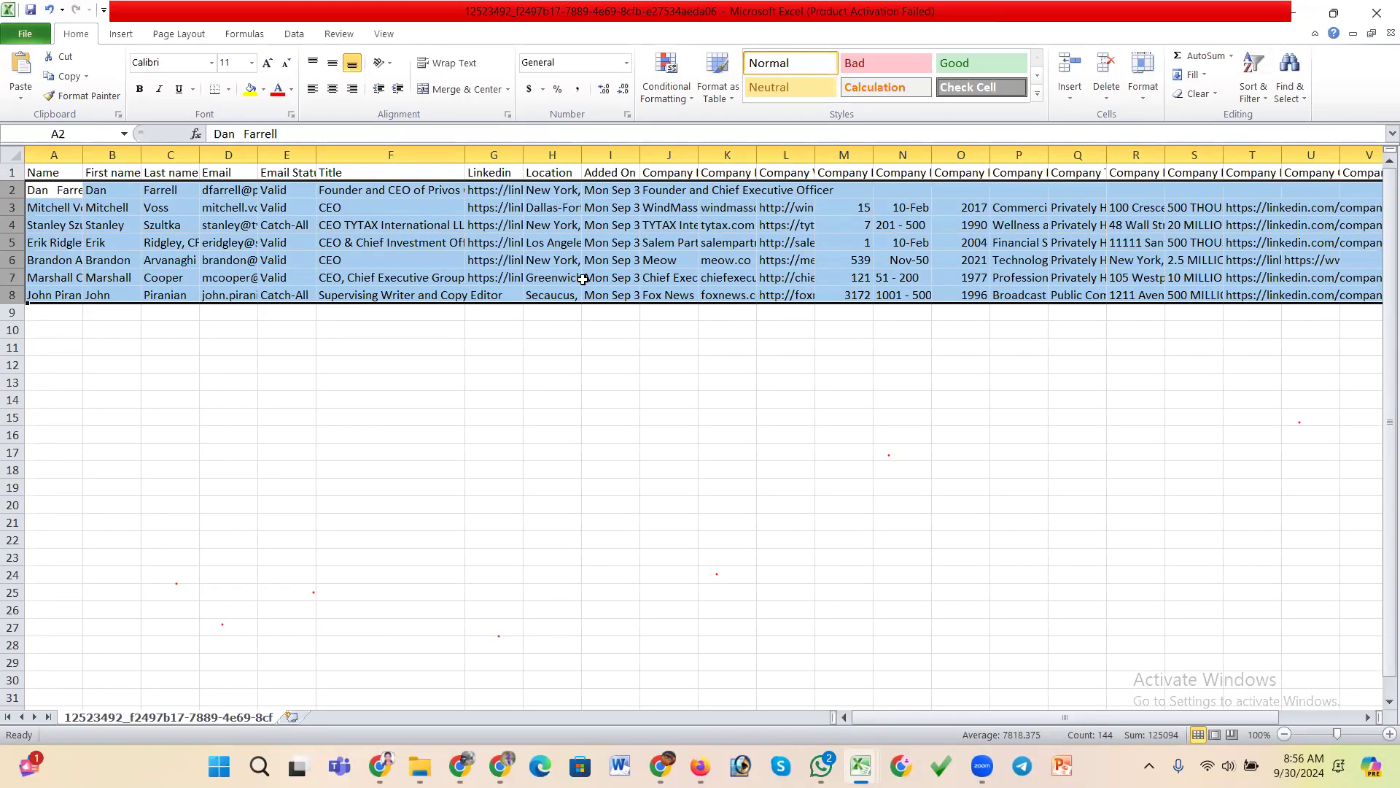
left_click(402, 329)
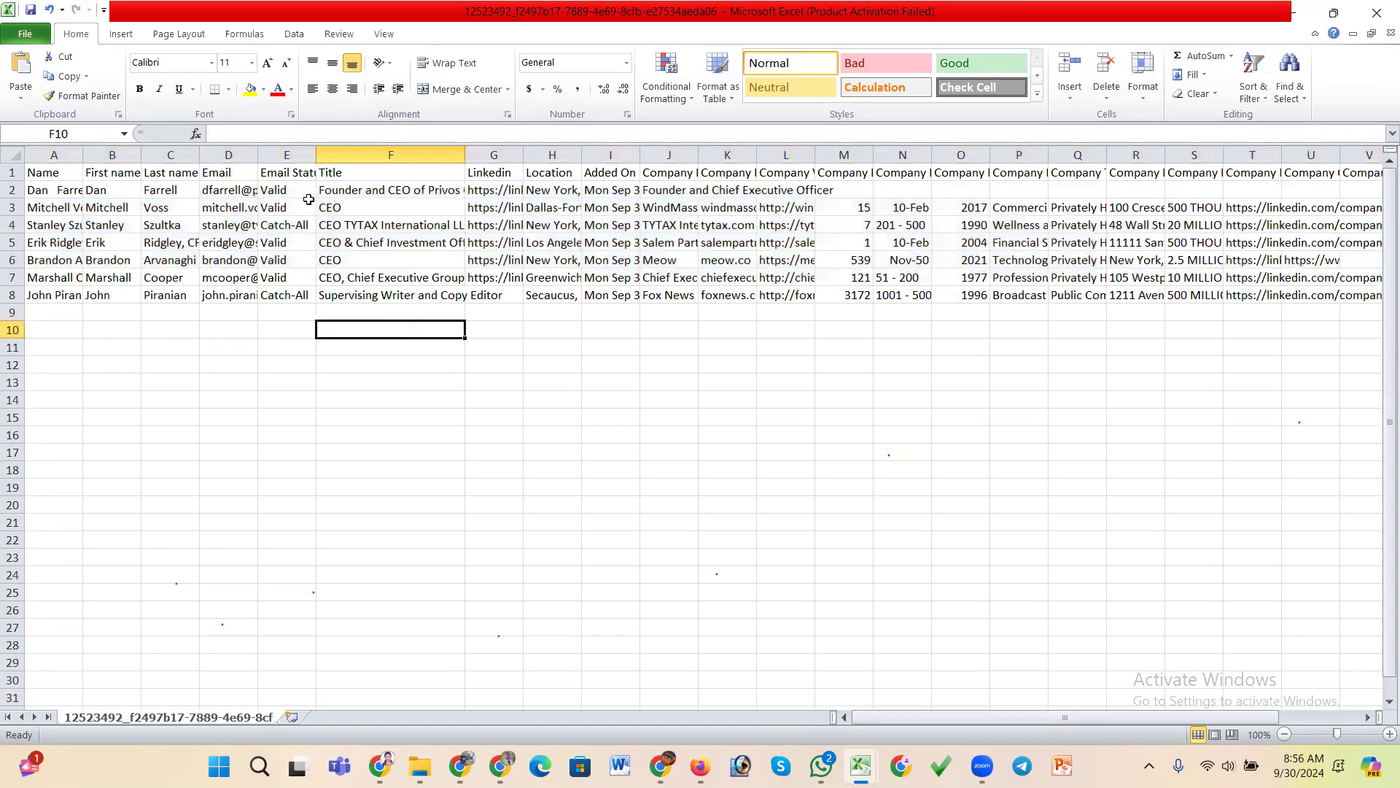
left_click_drag(257, 154, 304, 154)
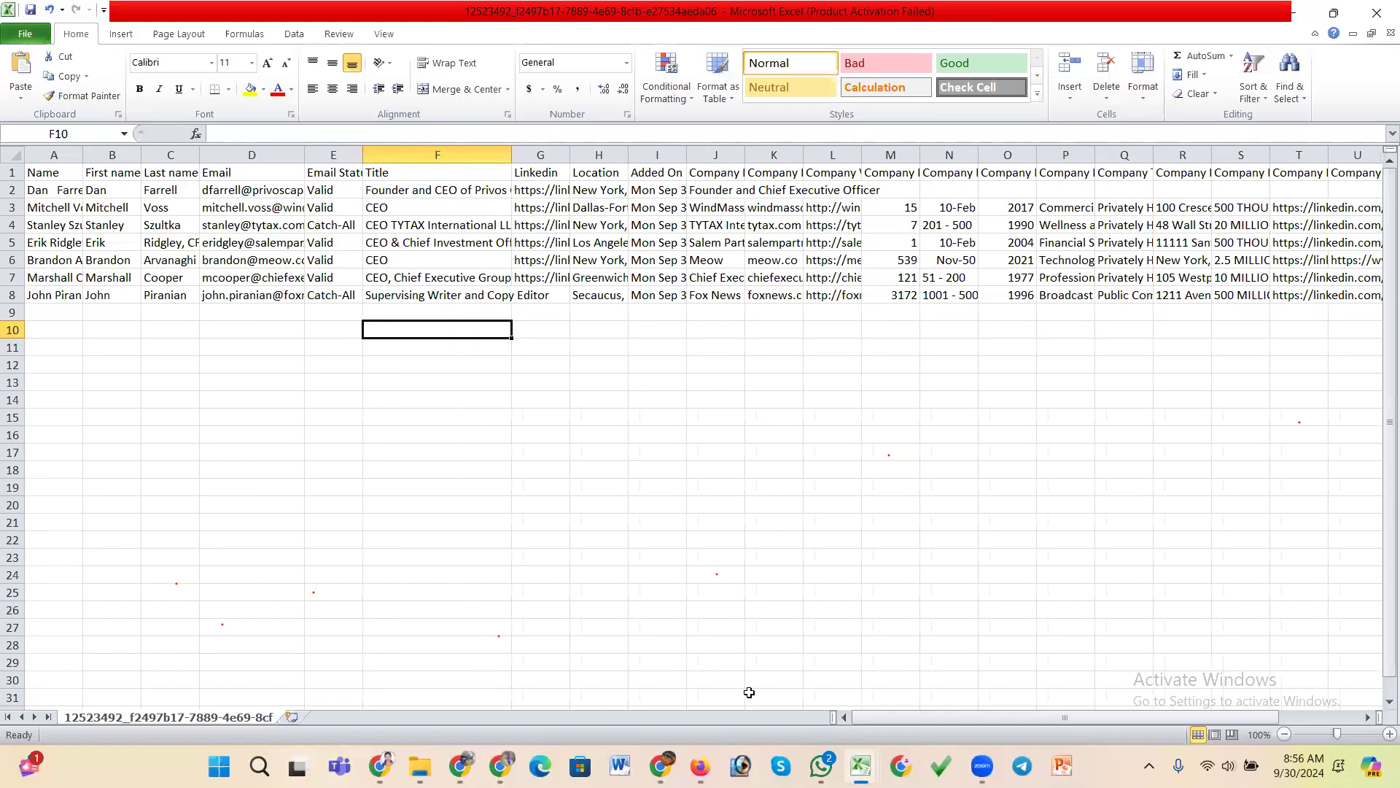
- Switch back to Skrapp, look over the akh list and open the account settings
mouse_move(672, 761)
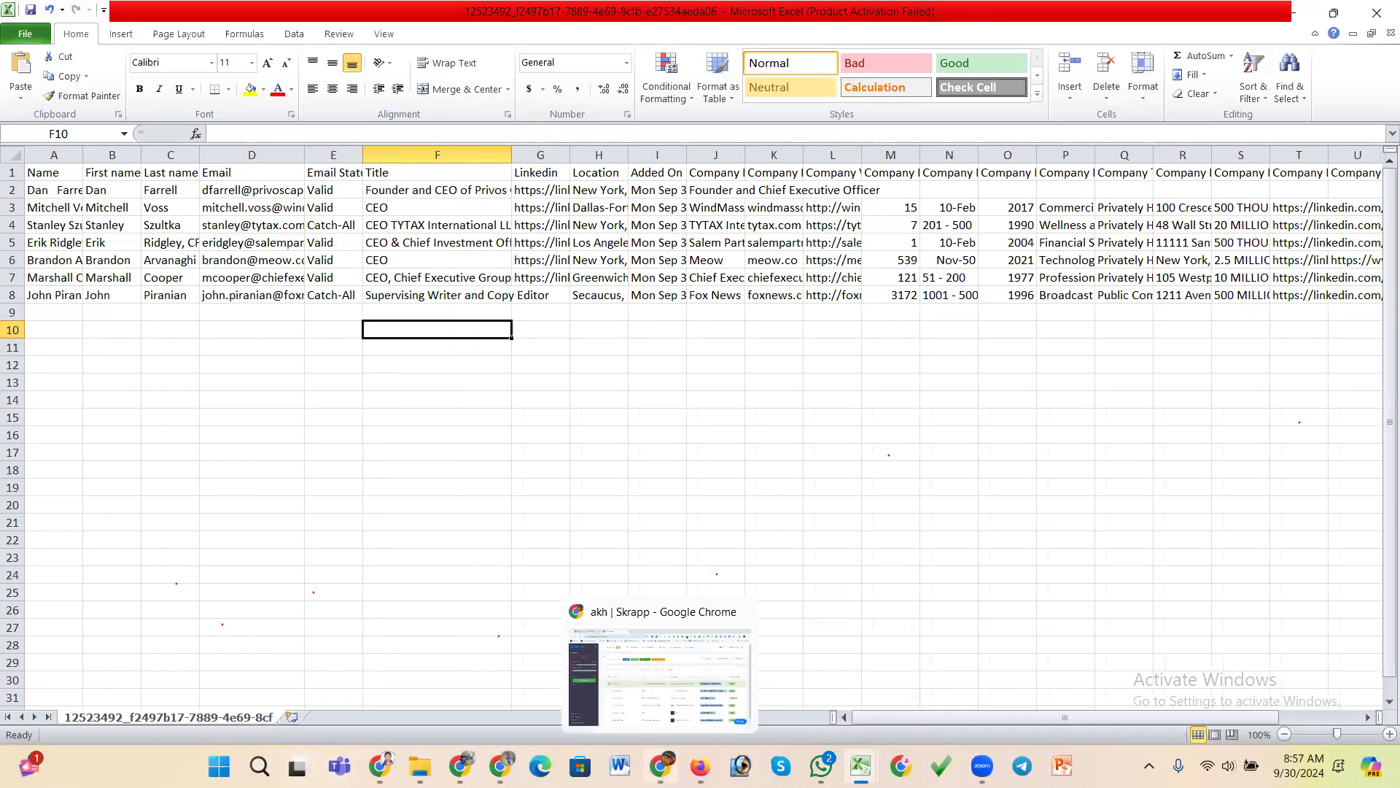
left_click(704, 718)
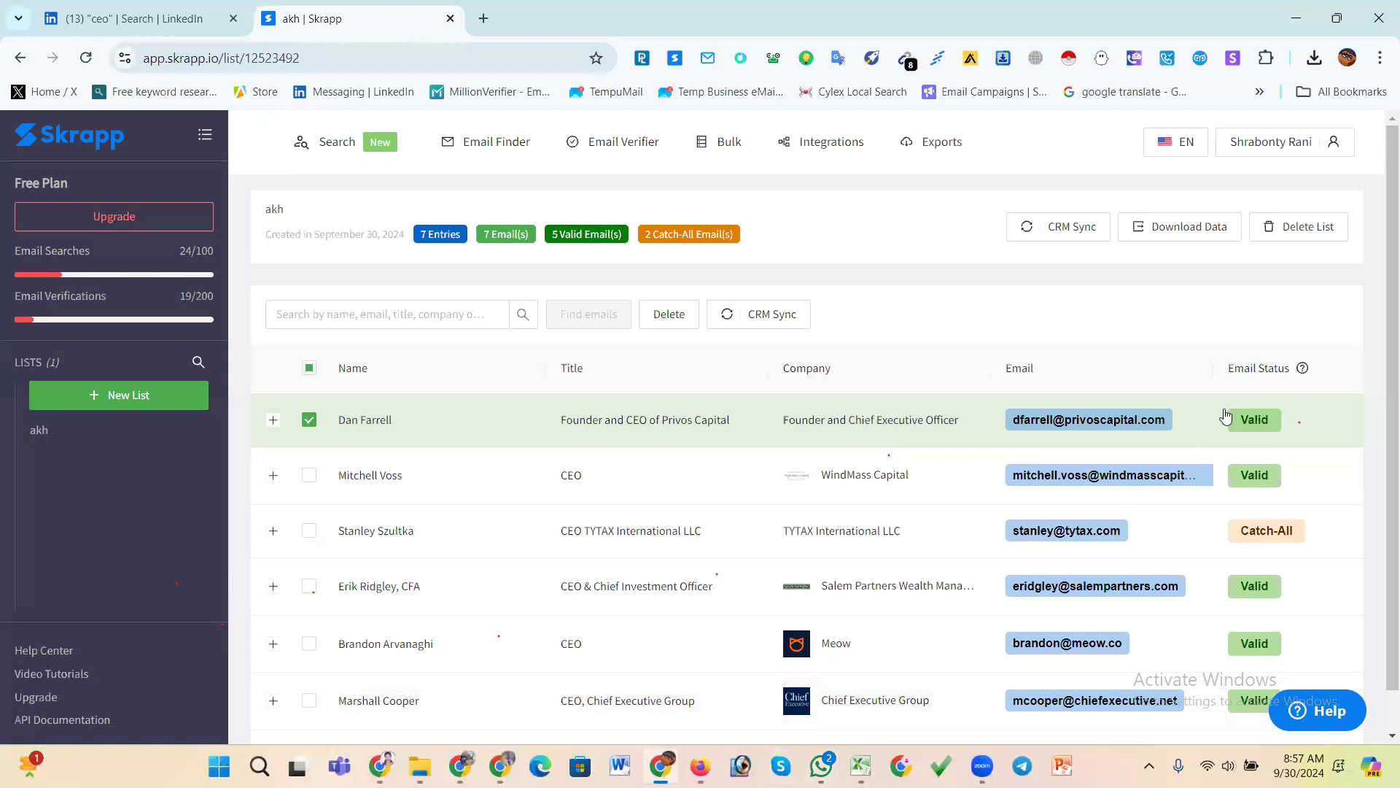
scroll(804, 477, "down", 1)
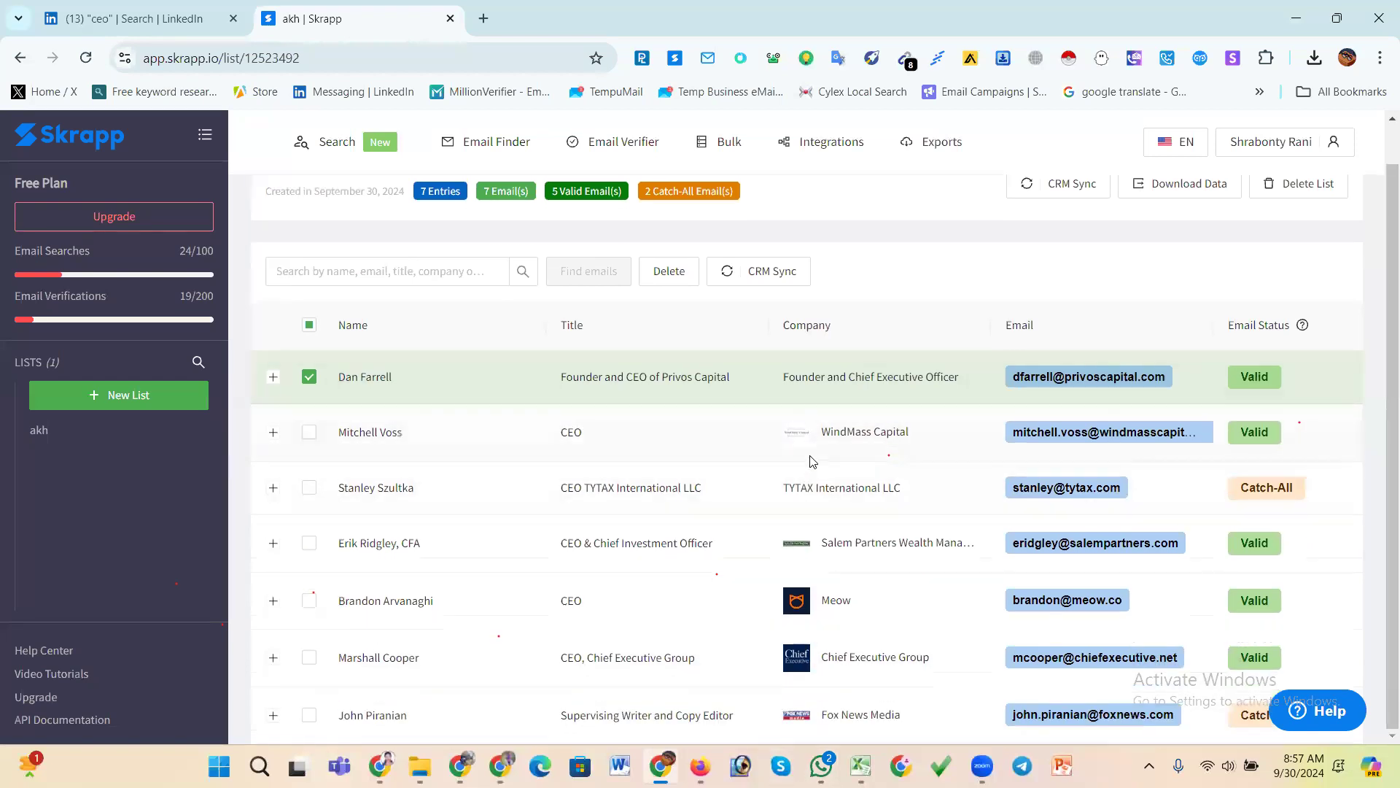
scroll(807, 470, "up", 1)
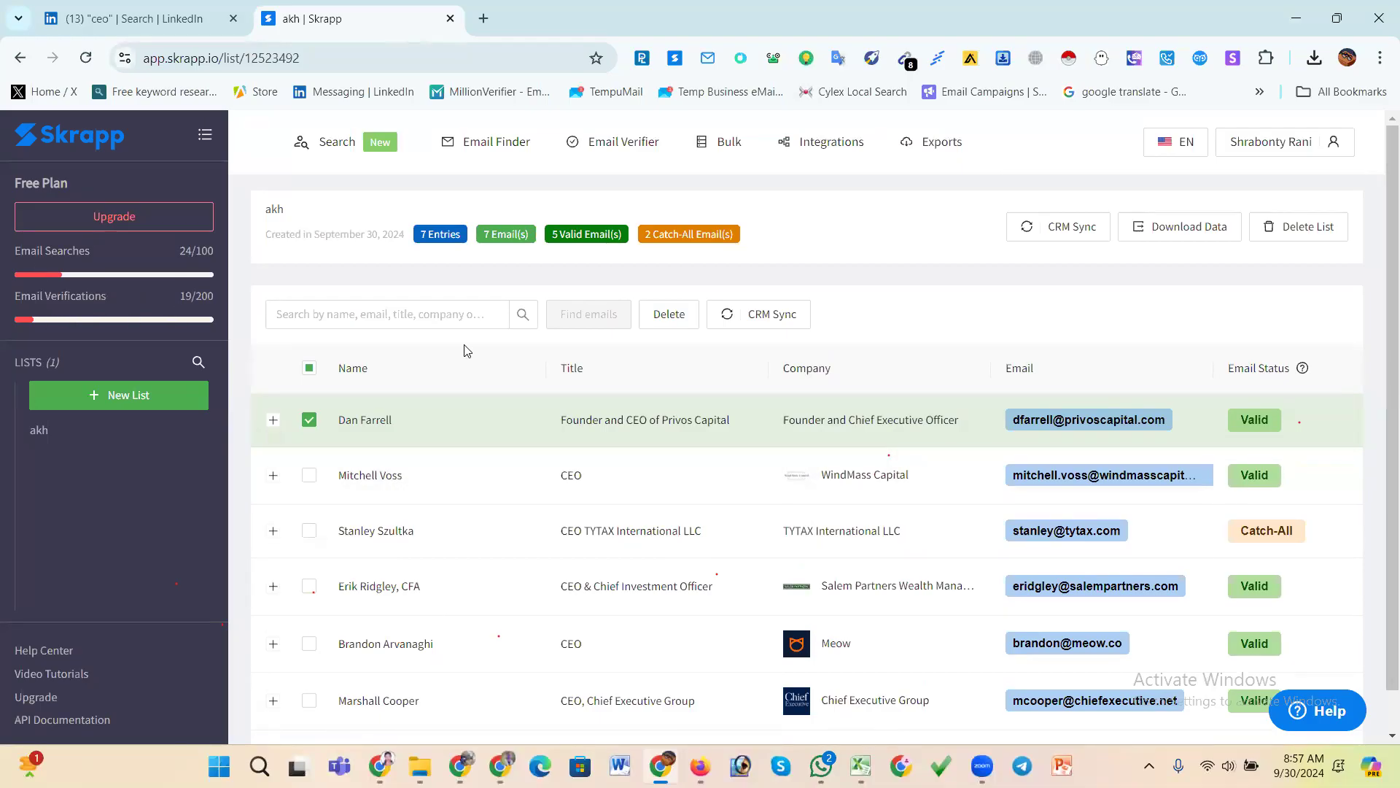
left_click(1288, 239)
left_click(1299, 153)
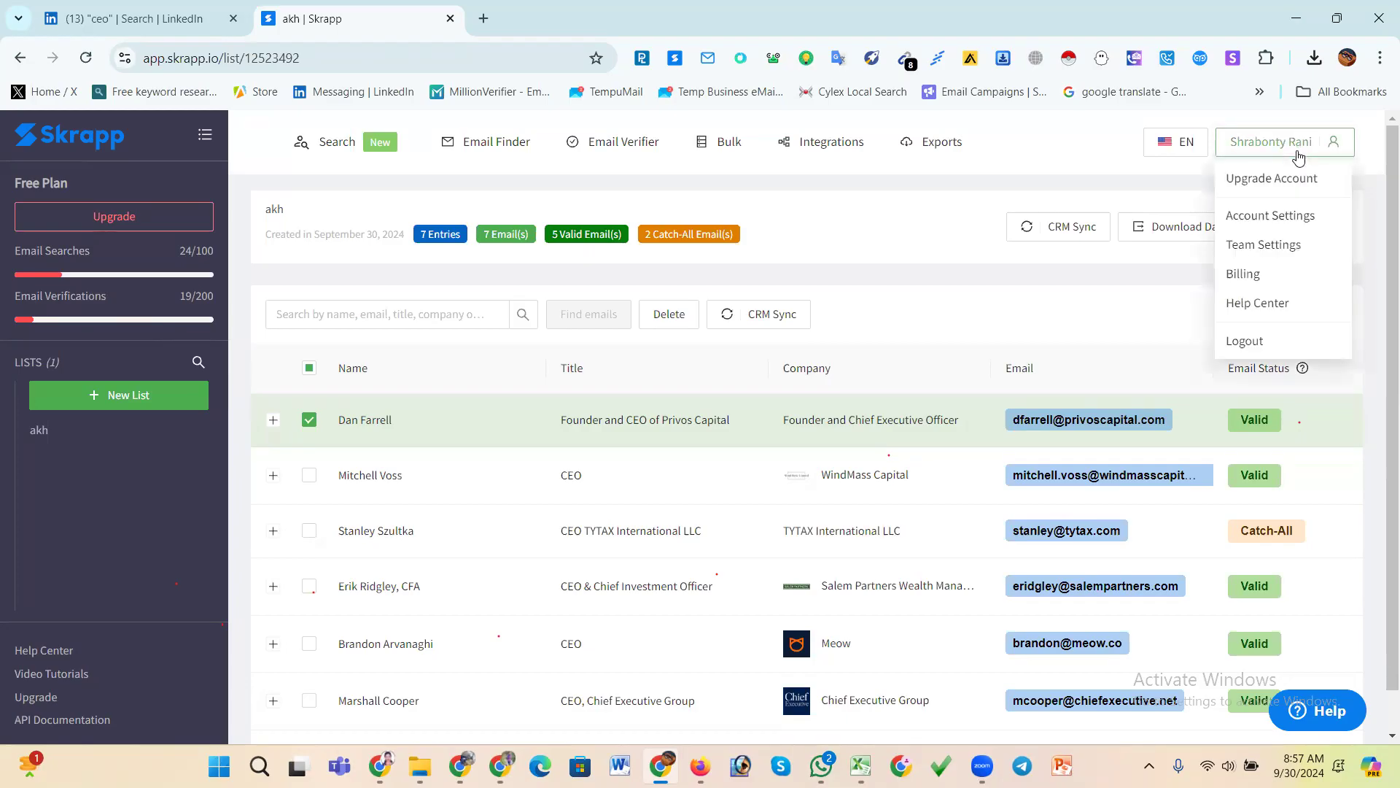
left_click(1270, 217)
- Delete the Skrapp account from its settings and confirm the permanent deletion
scroll(736, 411, "down", 1)
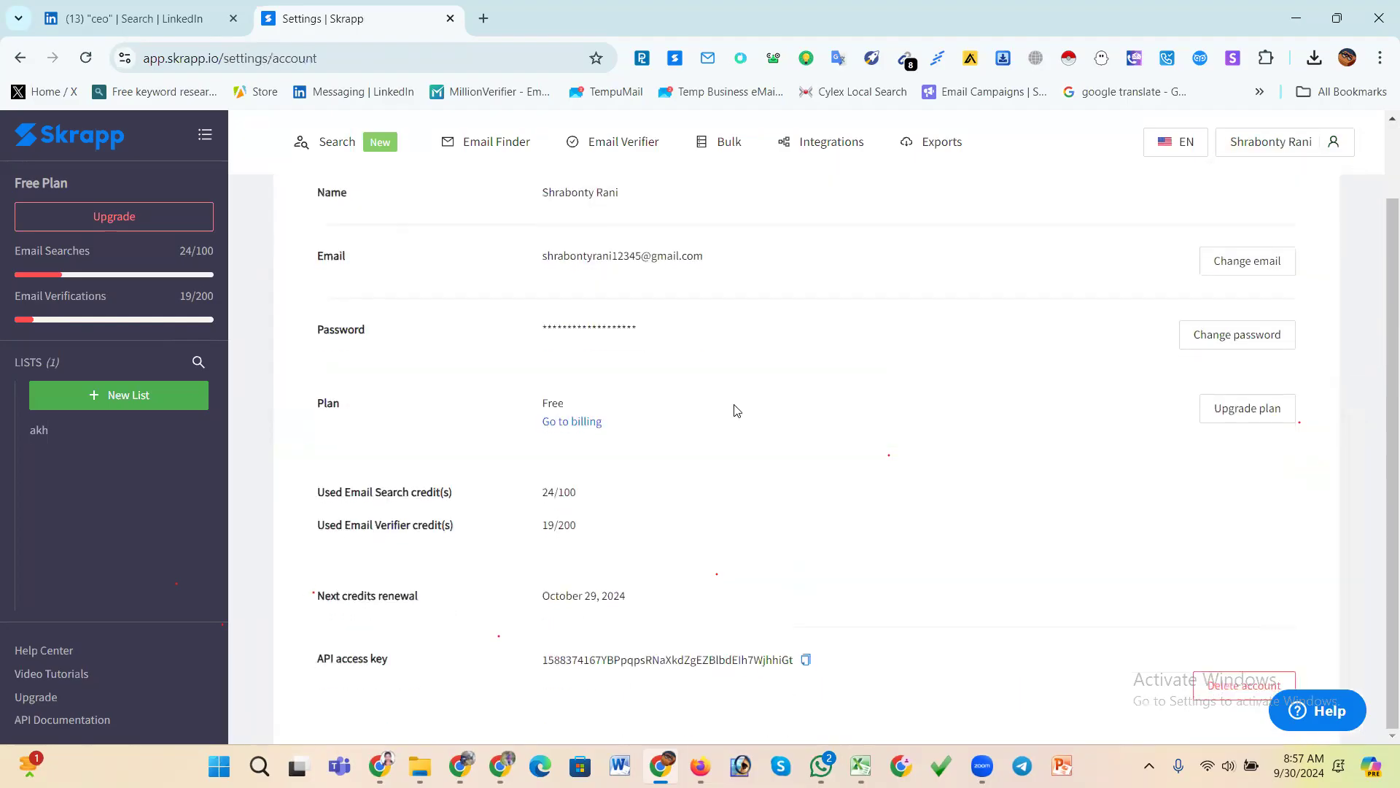
left_click(1234, 687)
scroll(1114, 519, "down", 1)
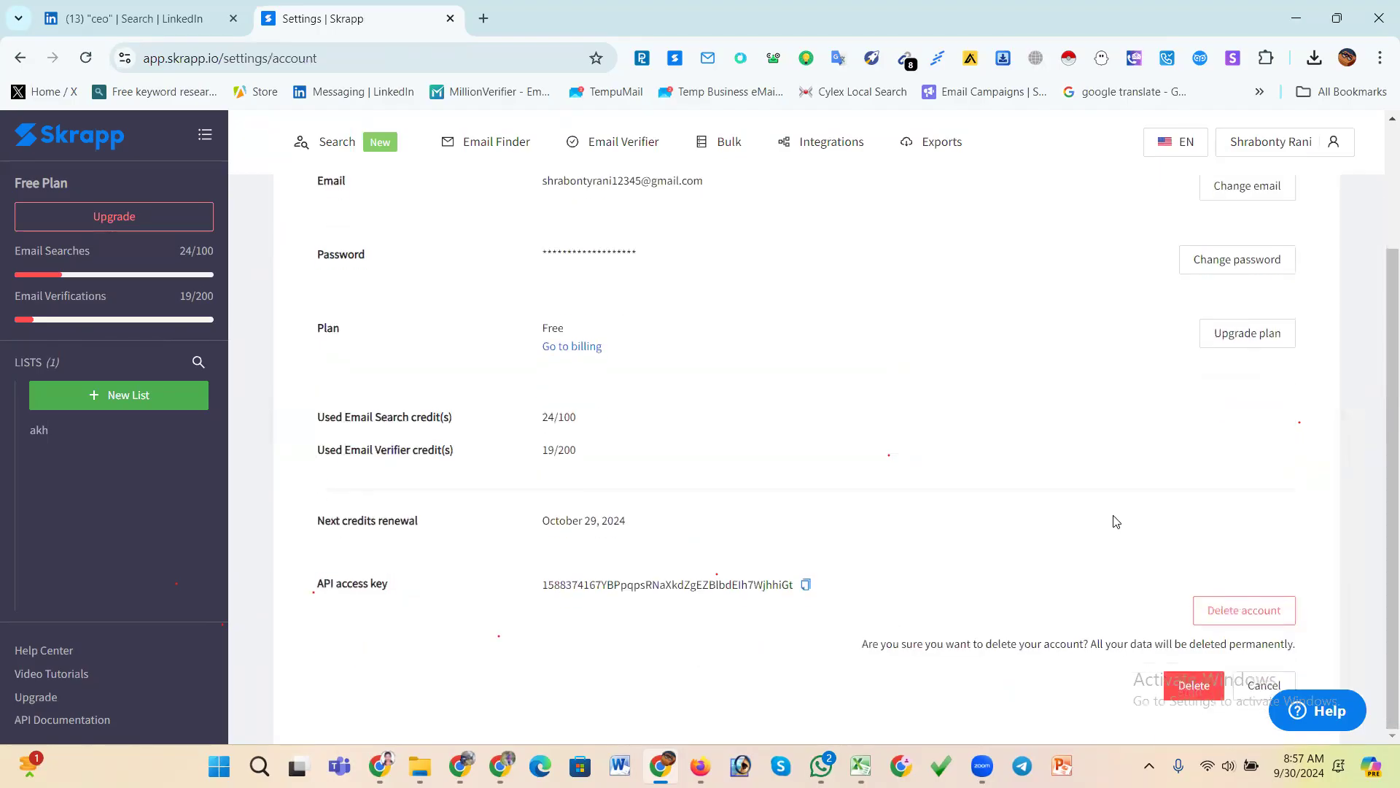
left_click(1200, 691)
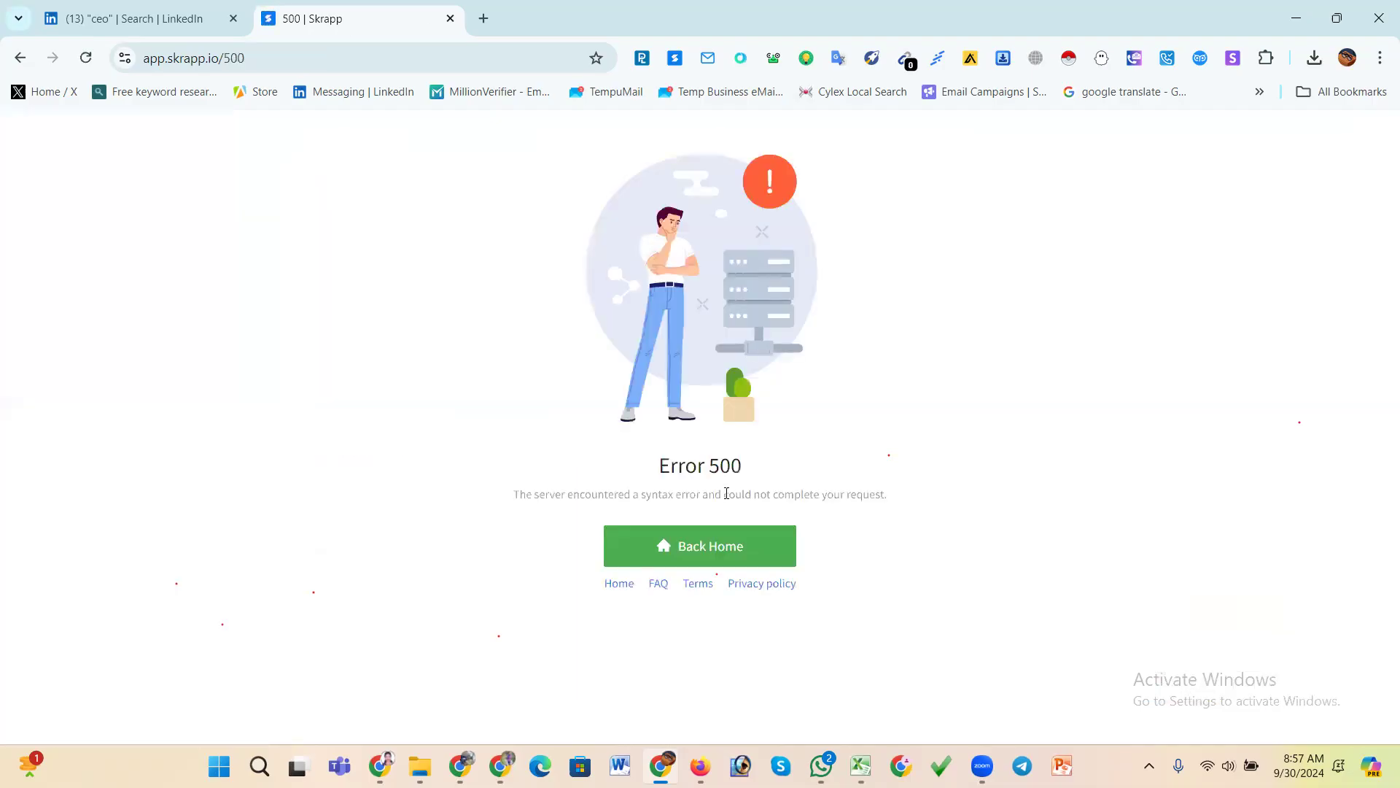
- Go to the Skrapp home page and sign up for a new free account with Google
left_click(713, 549)
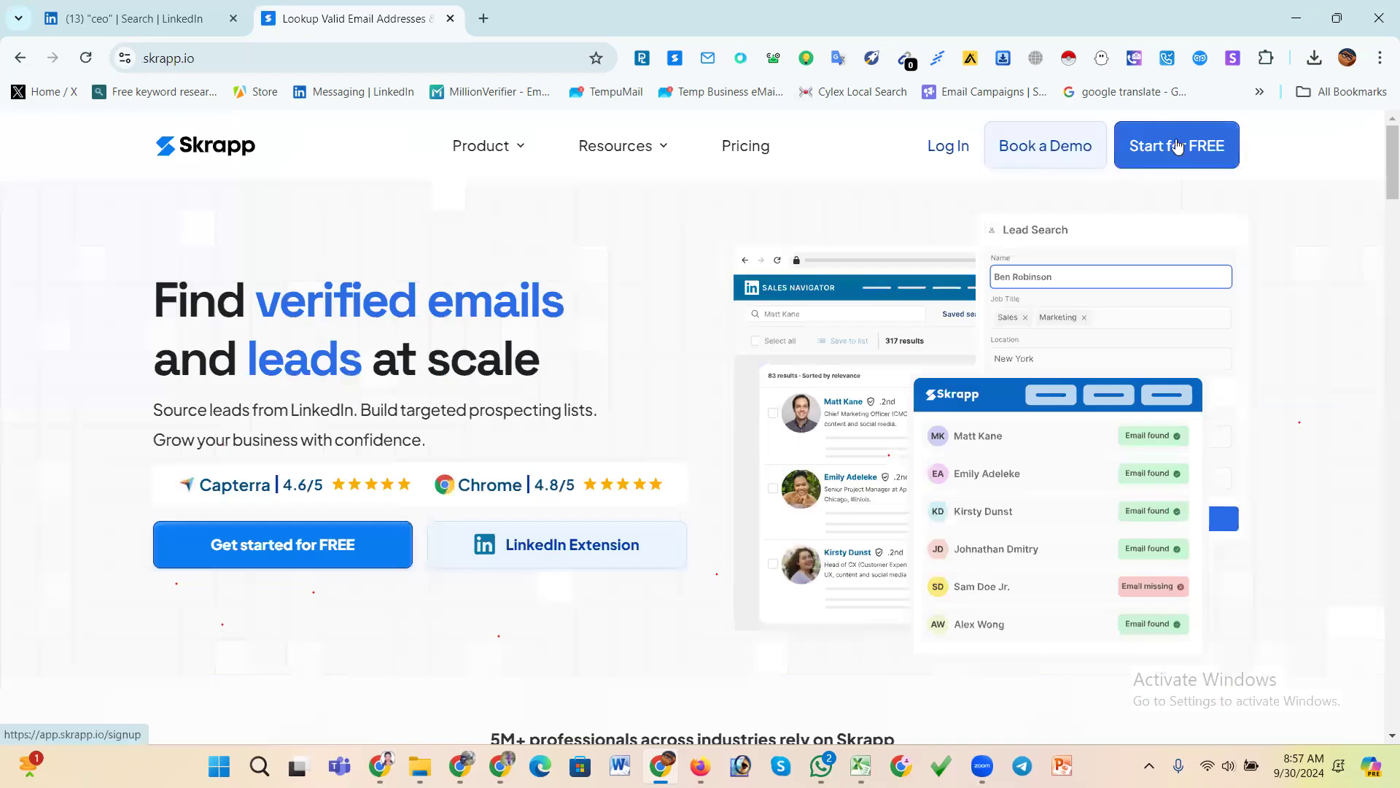
left_click(1174, 148)
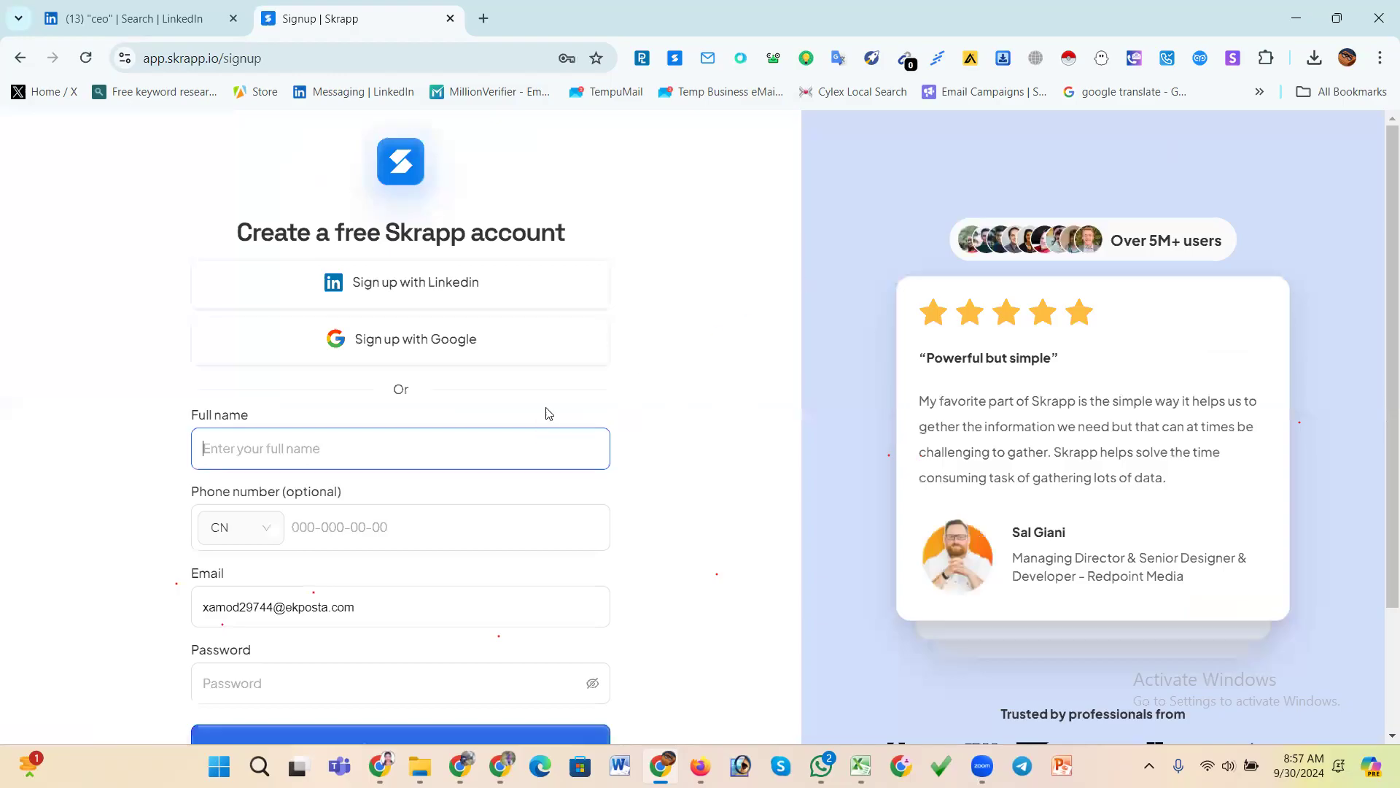
left_click(416, 343)
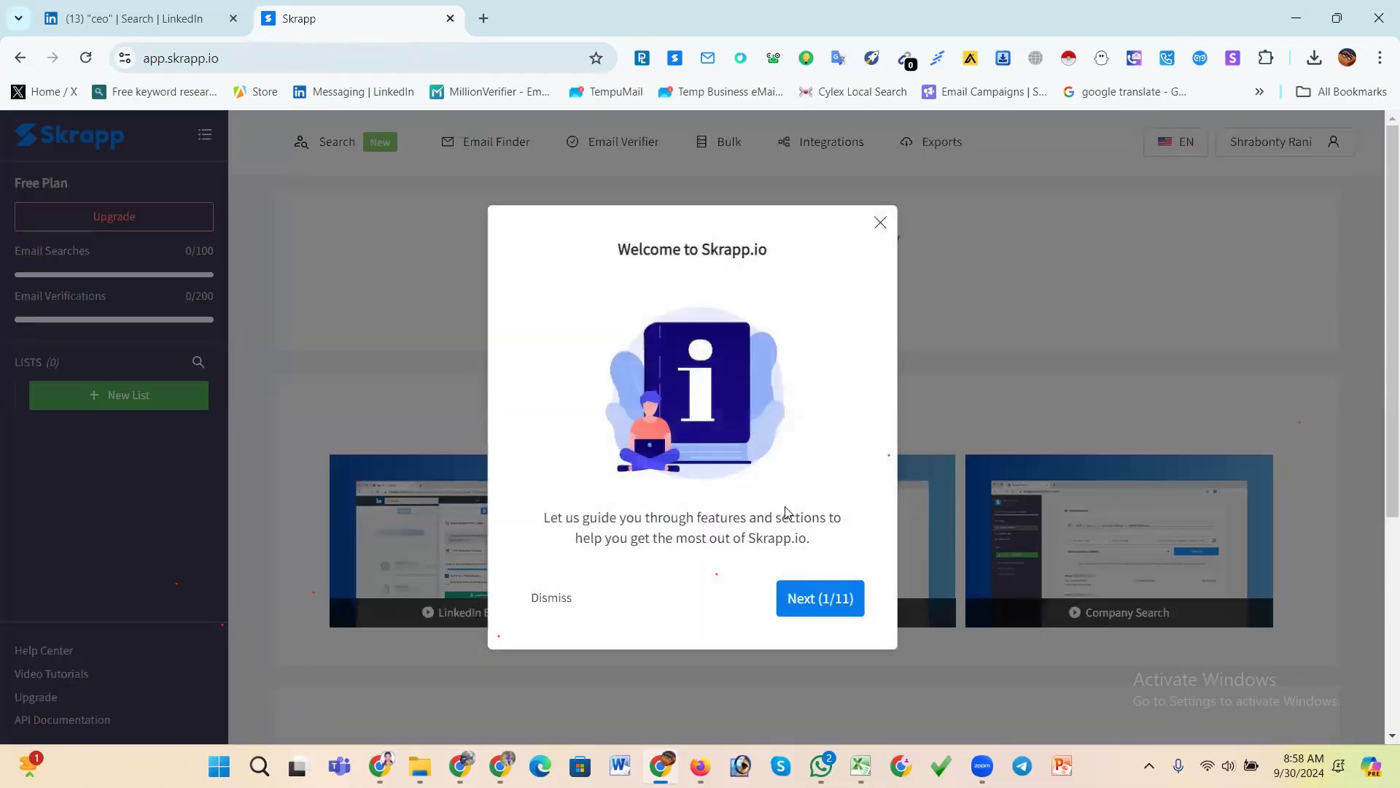
- Go through all the pages of the Skrapp welcome tour and finish it
left_click(797, 599)
left_click(582, 553)
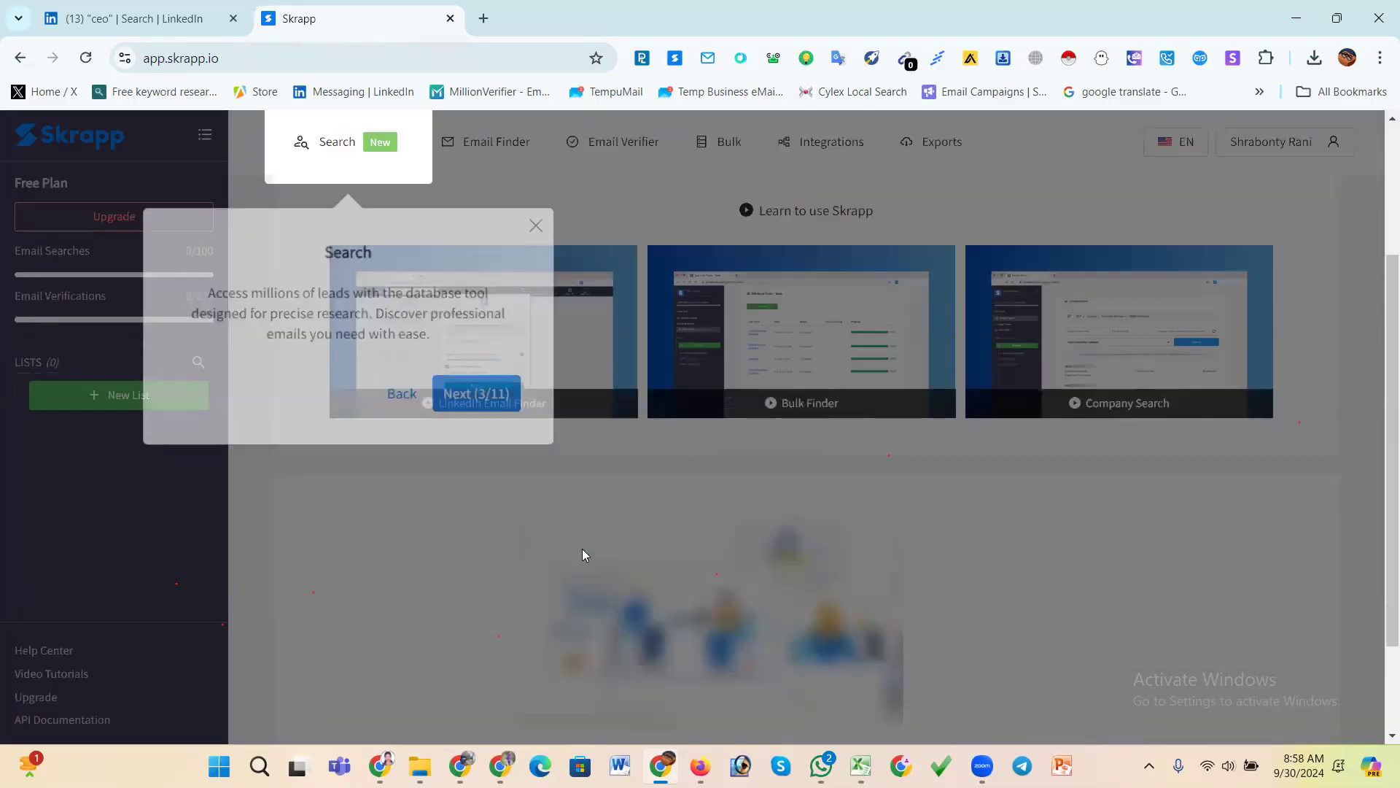
left_click(478, 395)
left_click(602, 370)
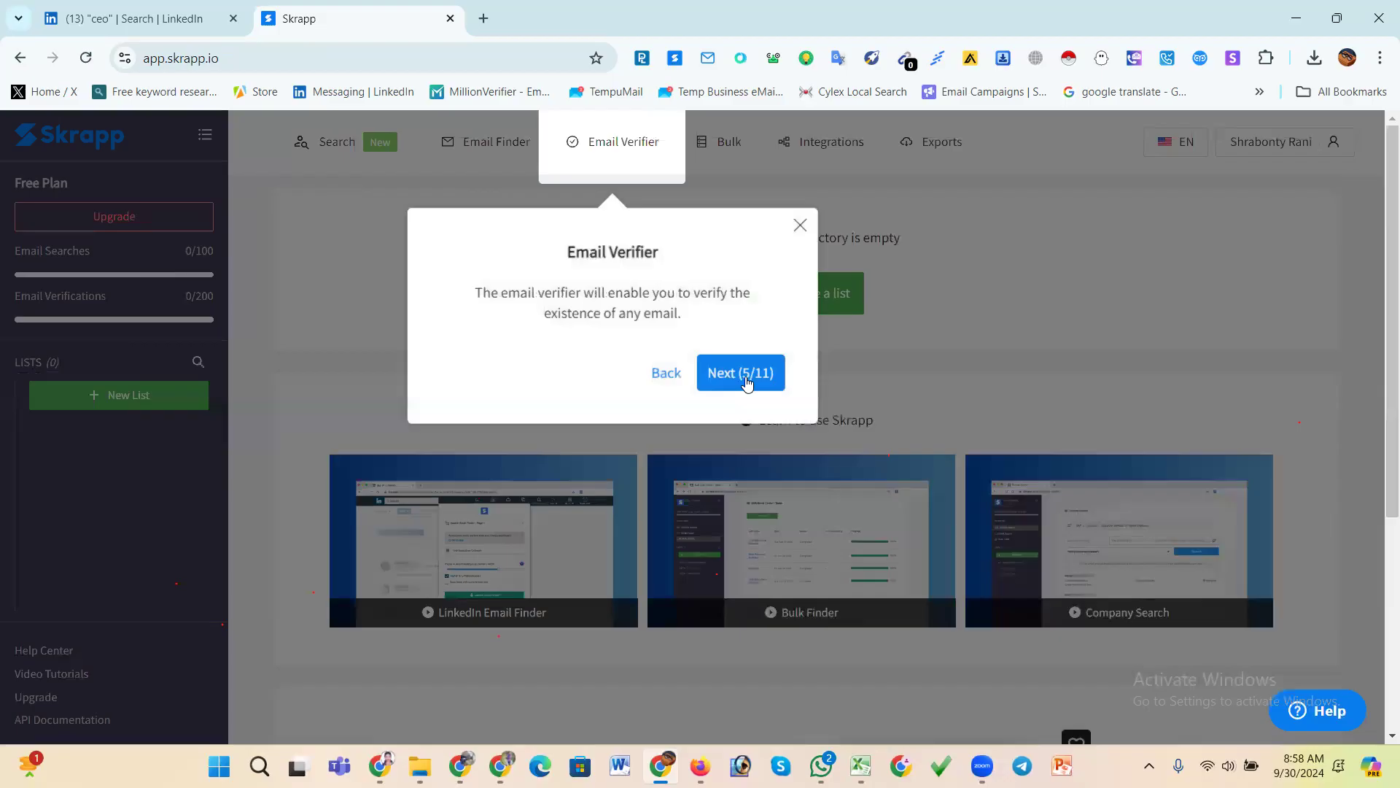
left_click(747, 381)
left_click(835, 400)
left_click(972, 373)
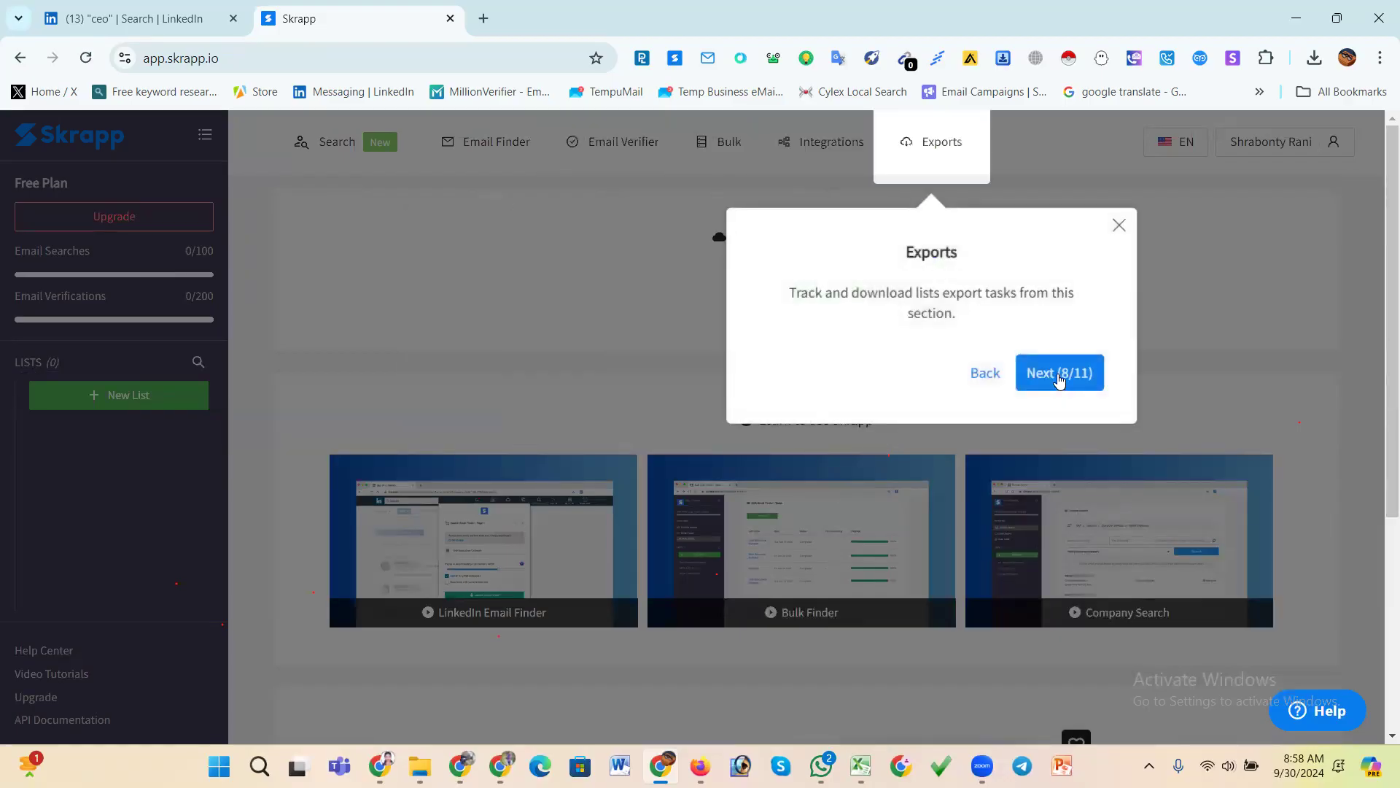
left_click(1059, 375)
left_click(1301, 370)
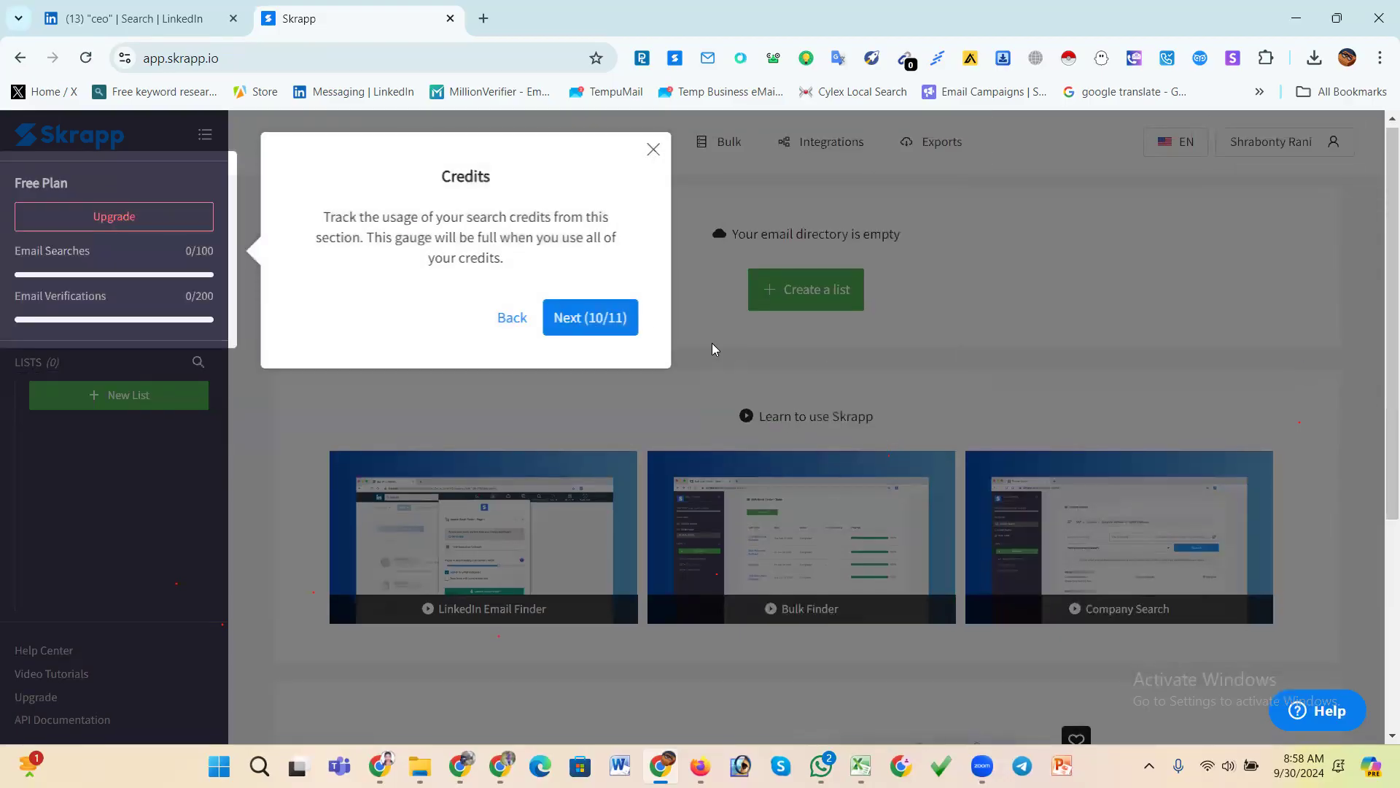
left_click(591, 319)
left_click(823, 488)
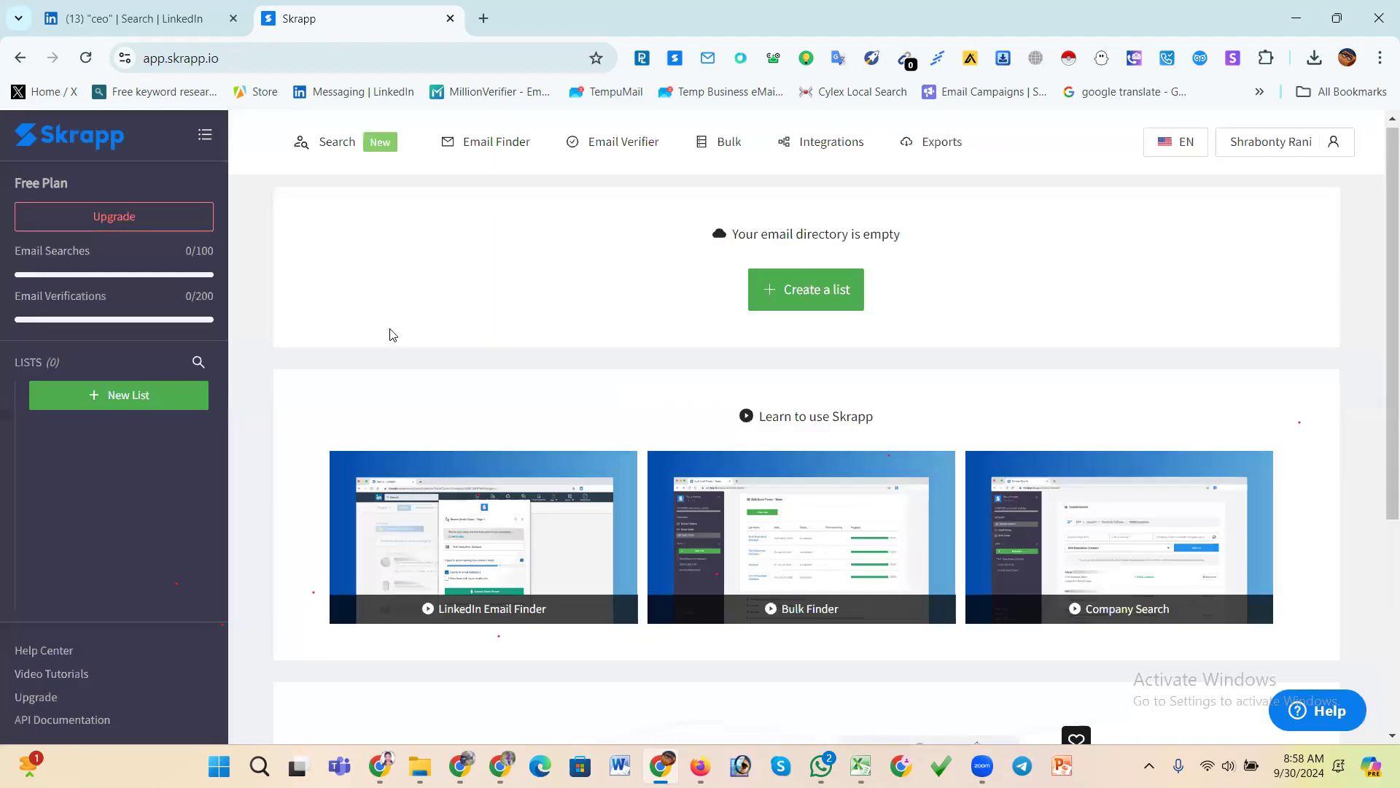
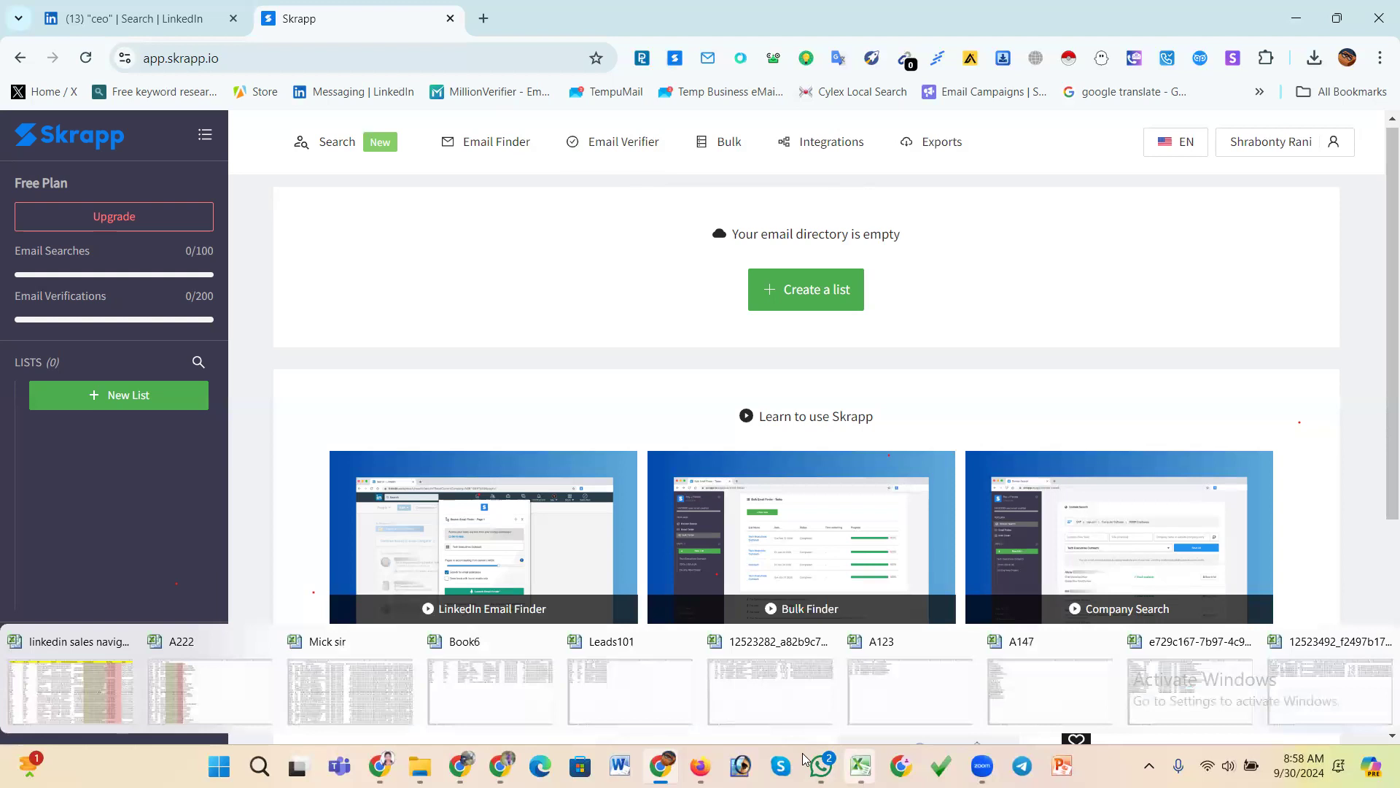
- Switch to the linkedin sales navigator leads workbook in Excel and copy the LinkedIn URL in cell G142, from a lead without an email
left_click(110, 686)
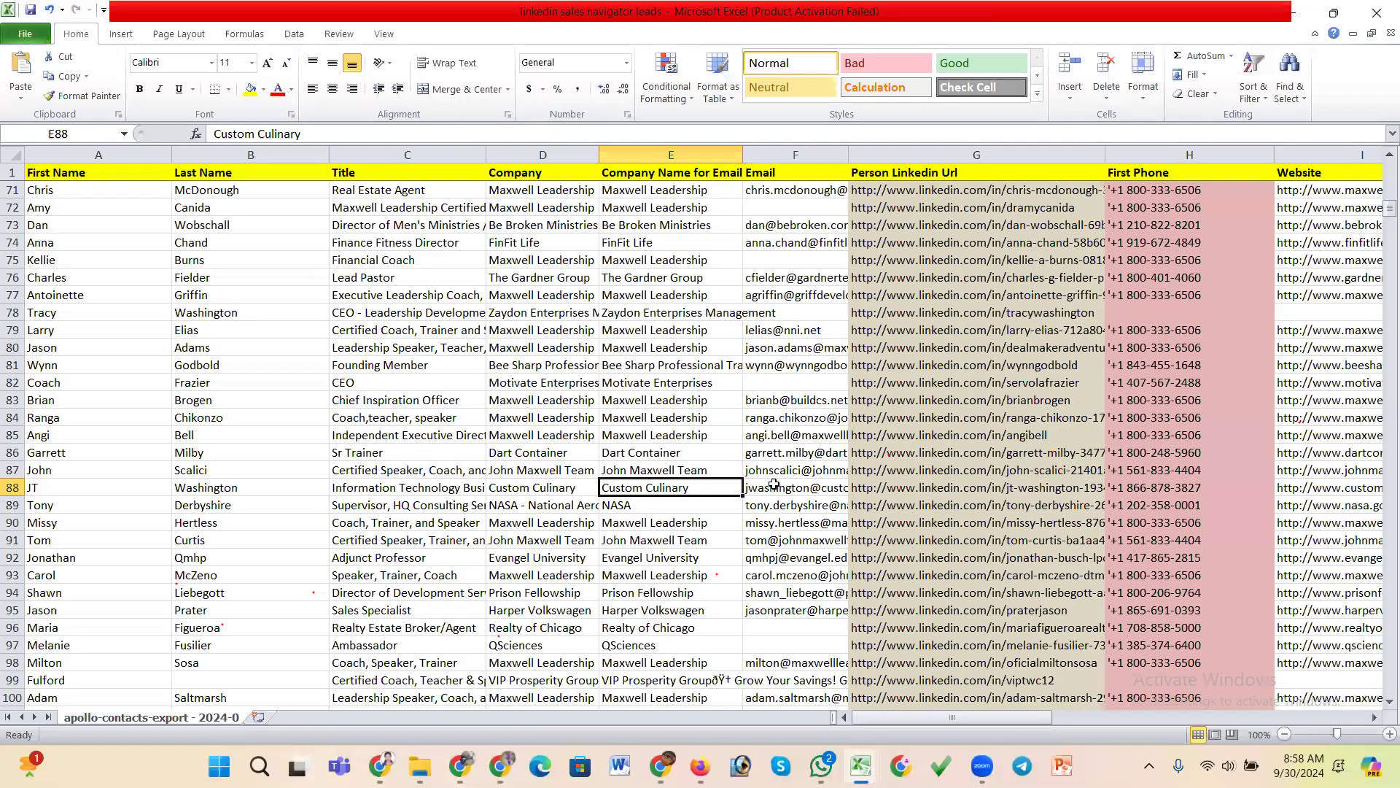
scroll(755, 431, "up", 15)
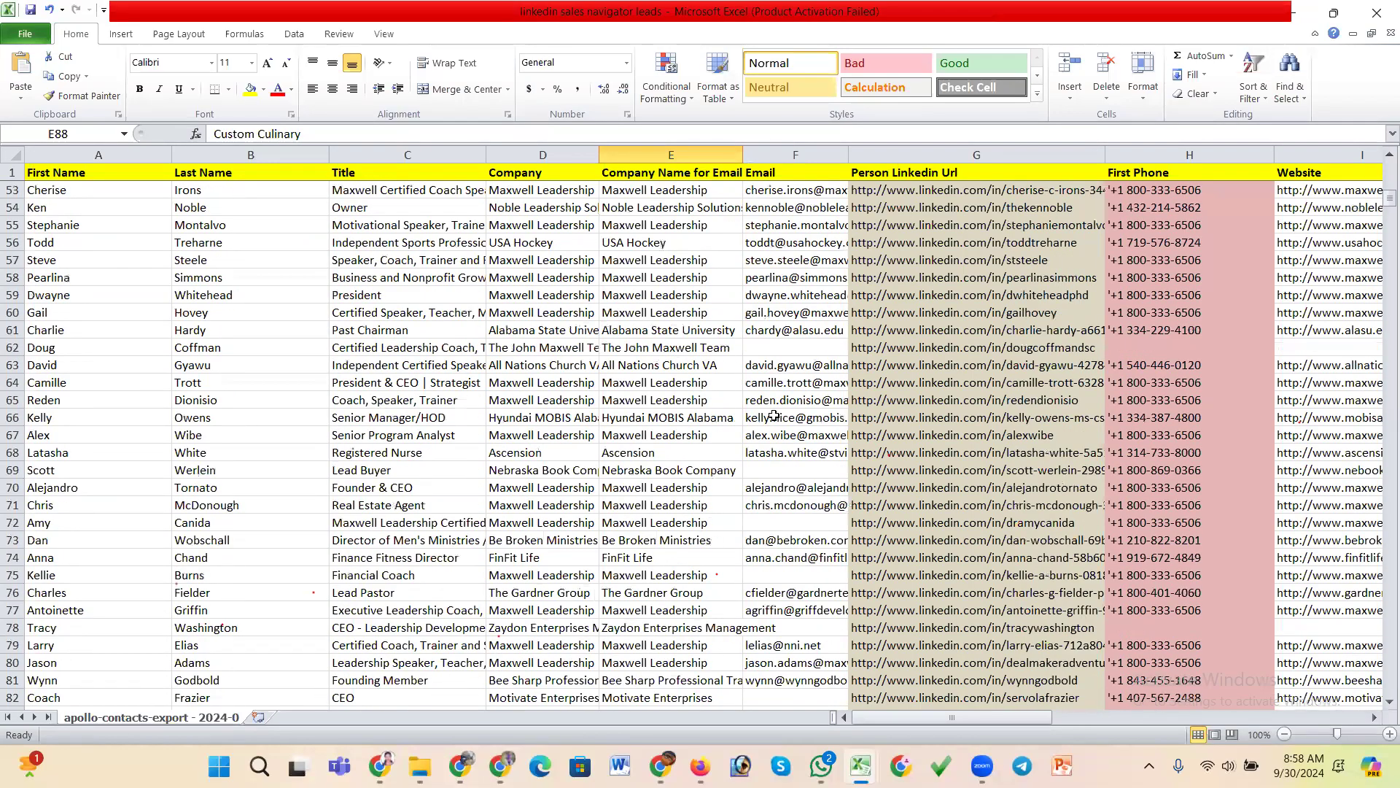
scroll(777, 411, "up", 4)
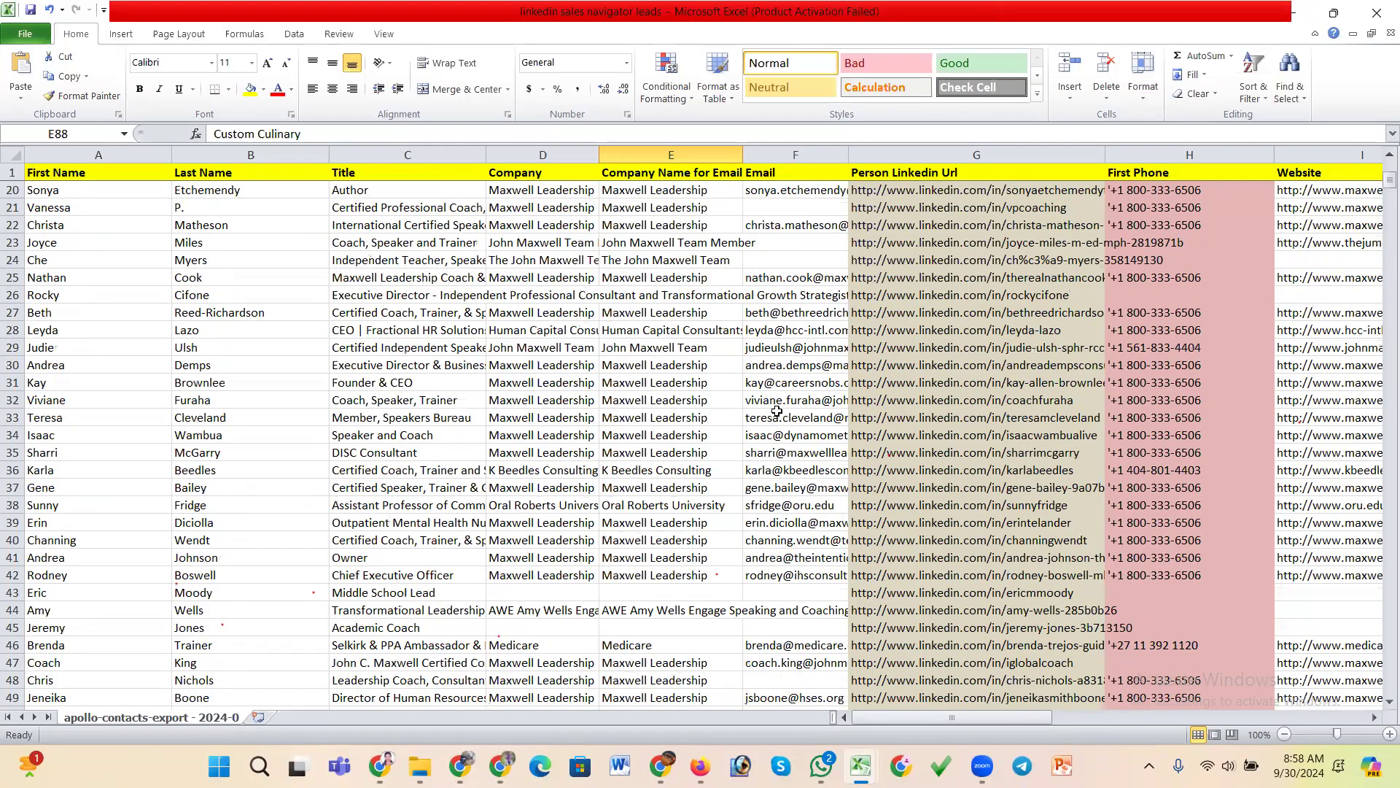
scroll(779, 412, "up", 1)
scroll(781, 411, "down", 20)
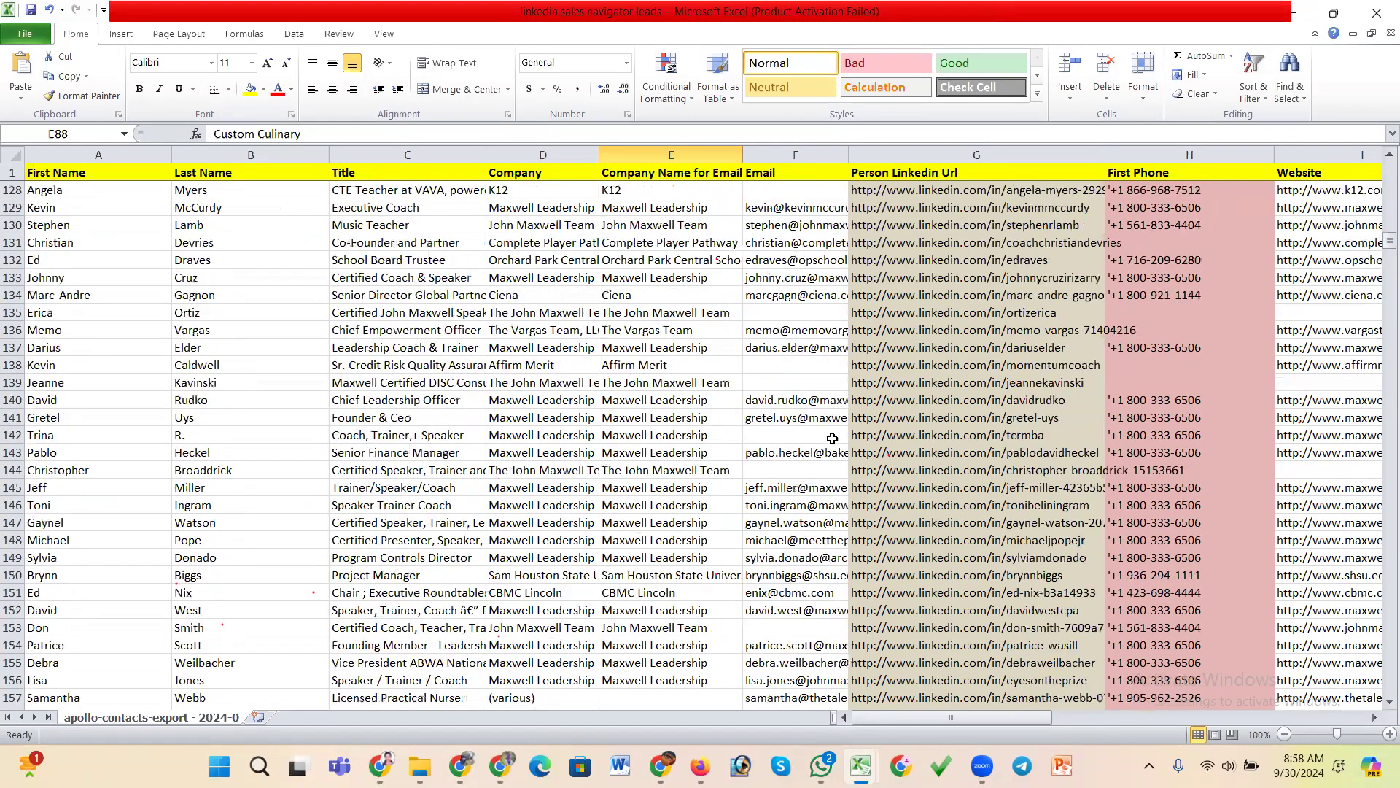
left_click(907, 435)
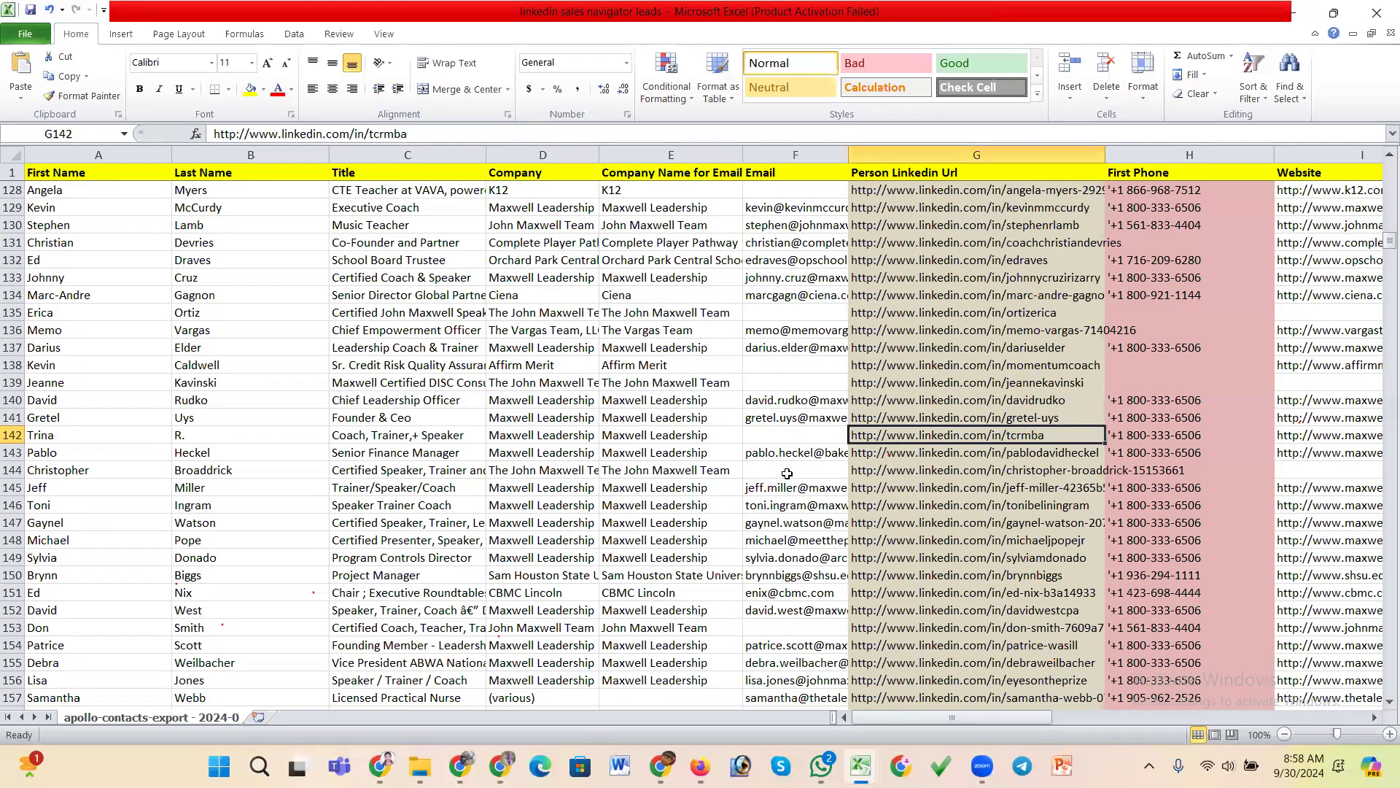
key("ctrl+c")
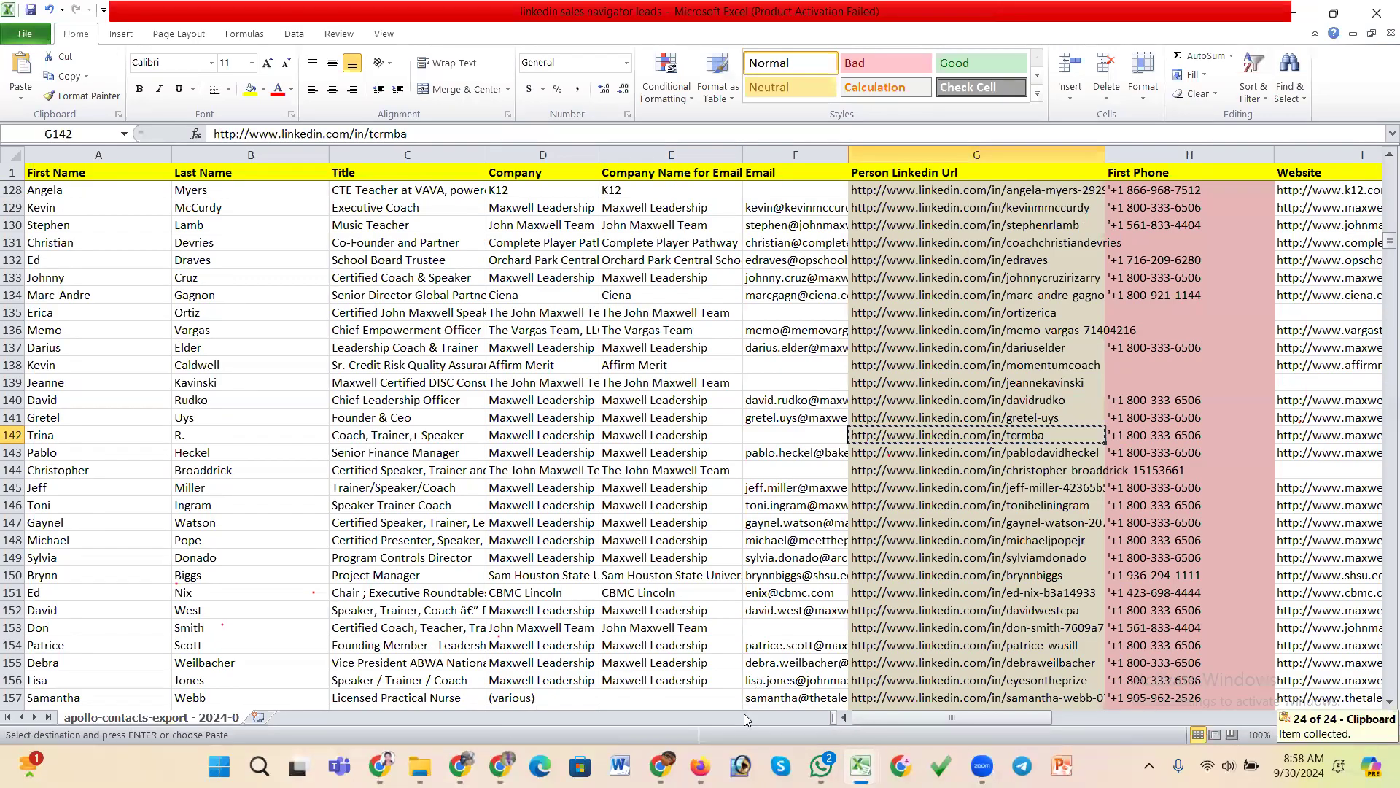
- Switch back to Chrome and open the copied LinkedIn profile URL in the LinkedIn tab
key("alt+Tab")
left_click(403, 58)
key("ctrl+v")
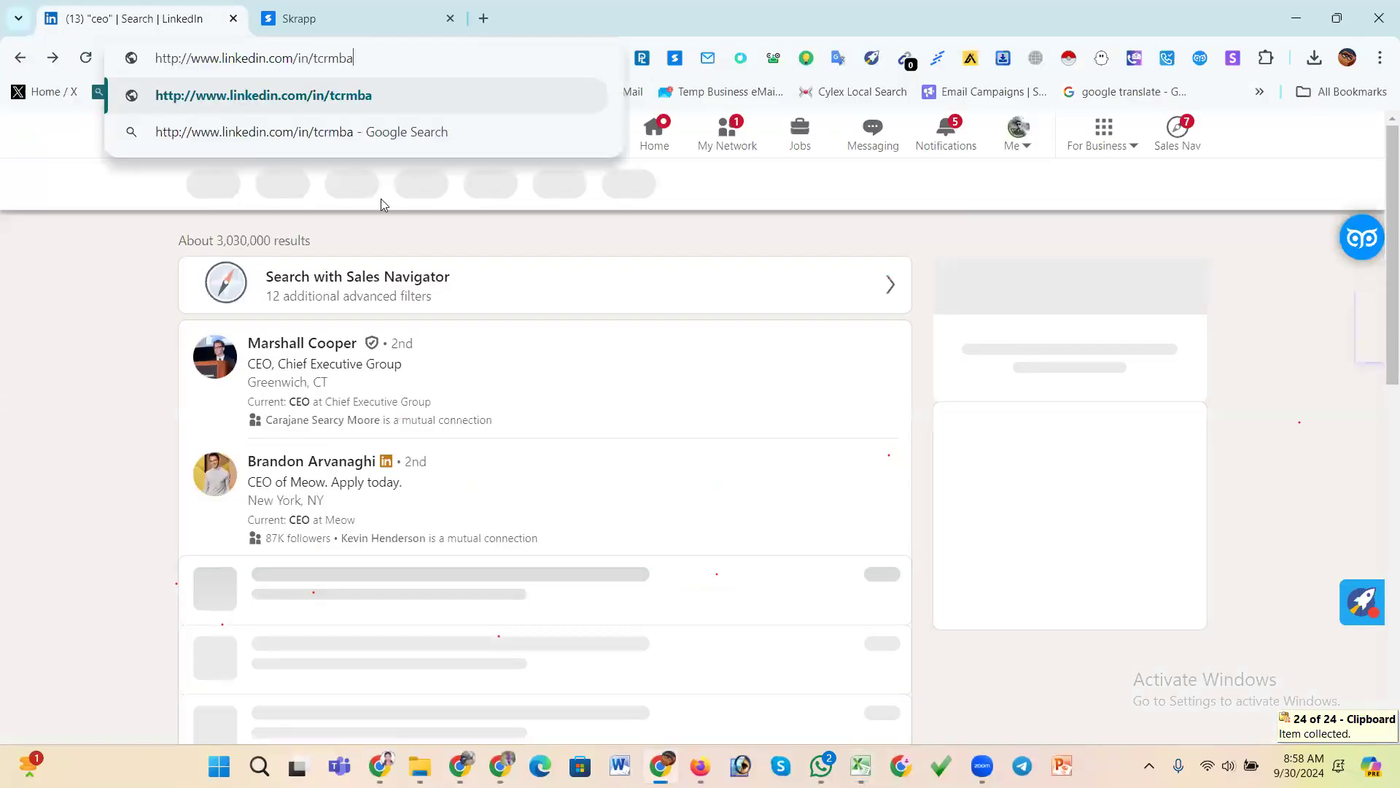
key("Return")
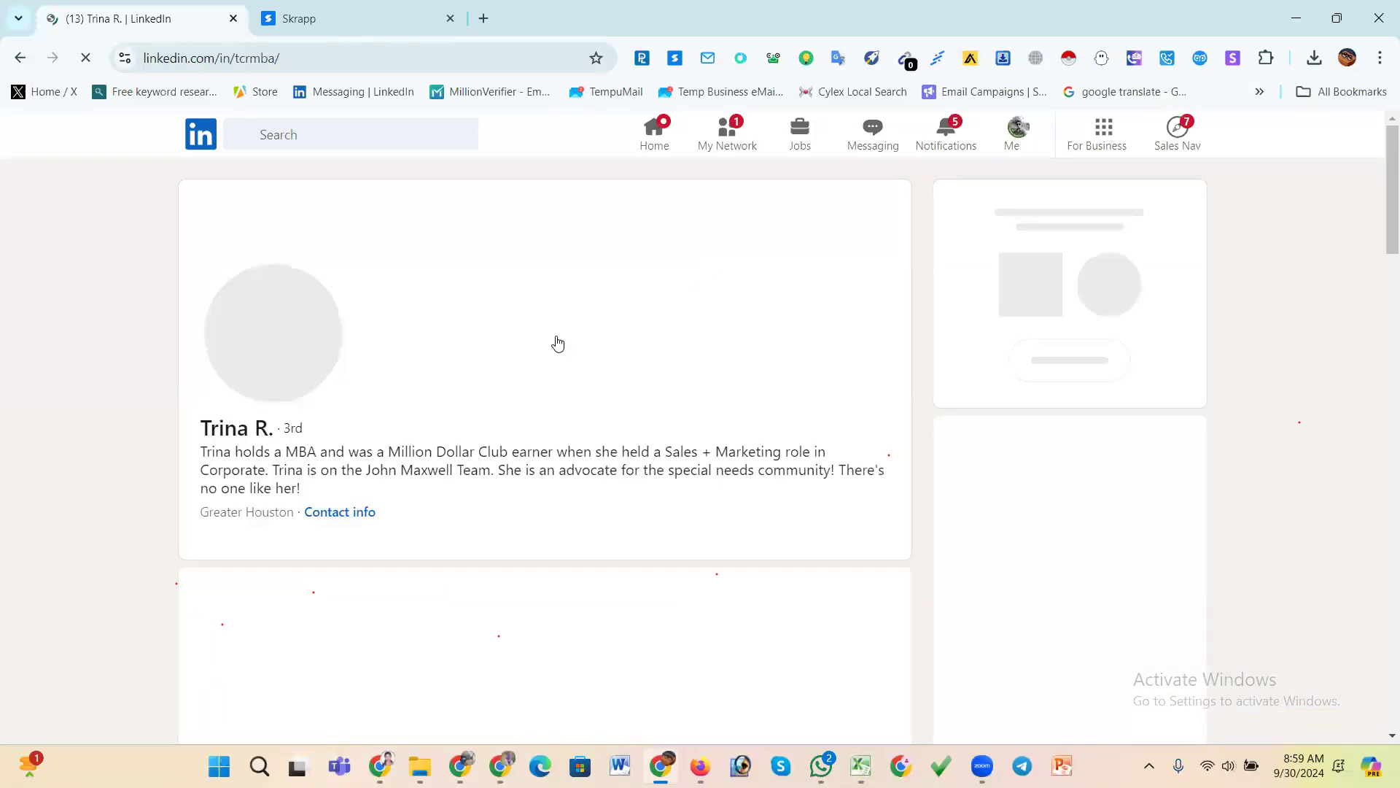
- Look up the profile's email with the Skrapp, Apollo and GetProspect extensions
left_click(675, 58)
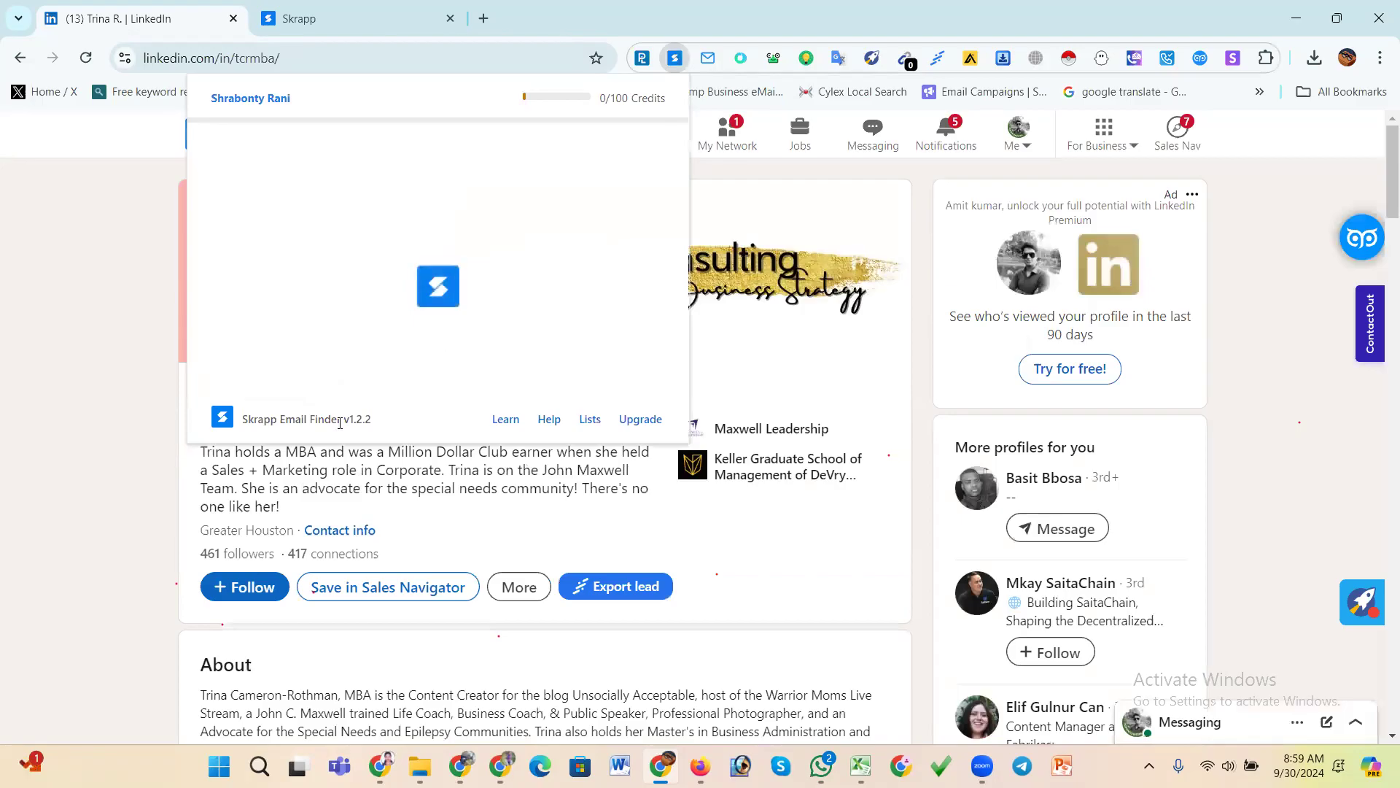
left_click(1361, 241)
left_click(1361, 241)
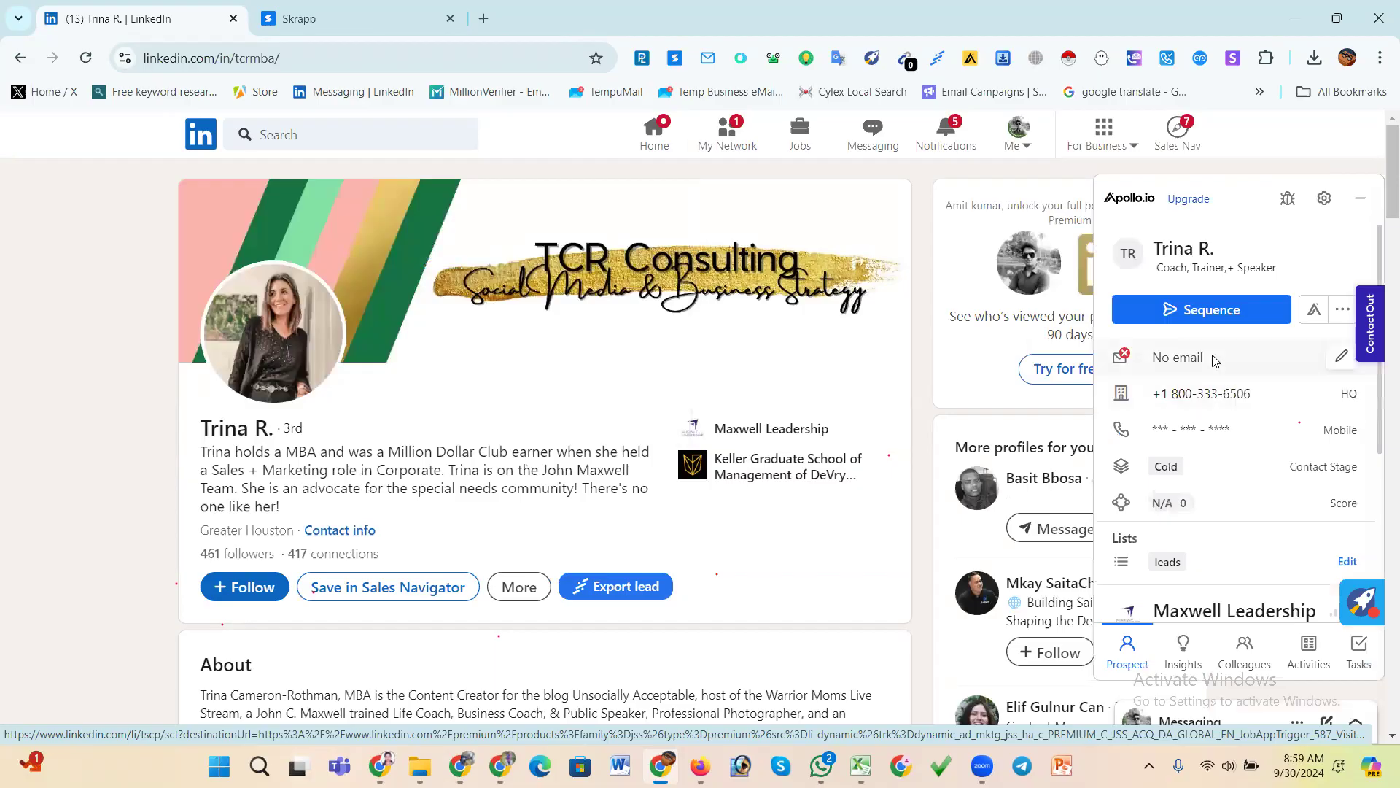
left_click(1360, 198)
left_click(1355, 248)
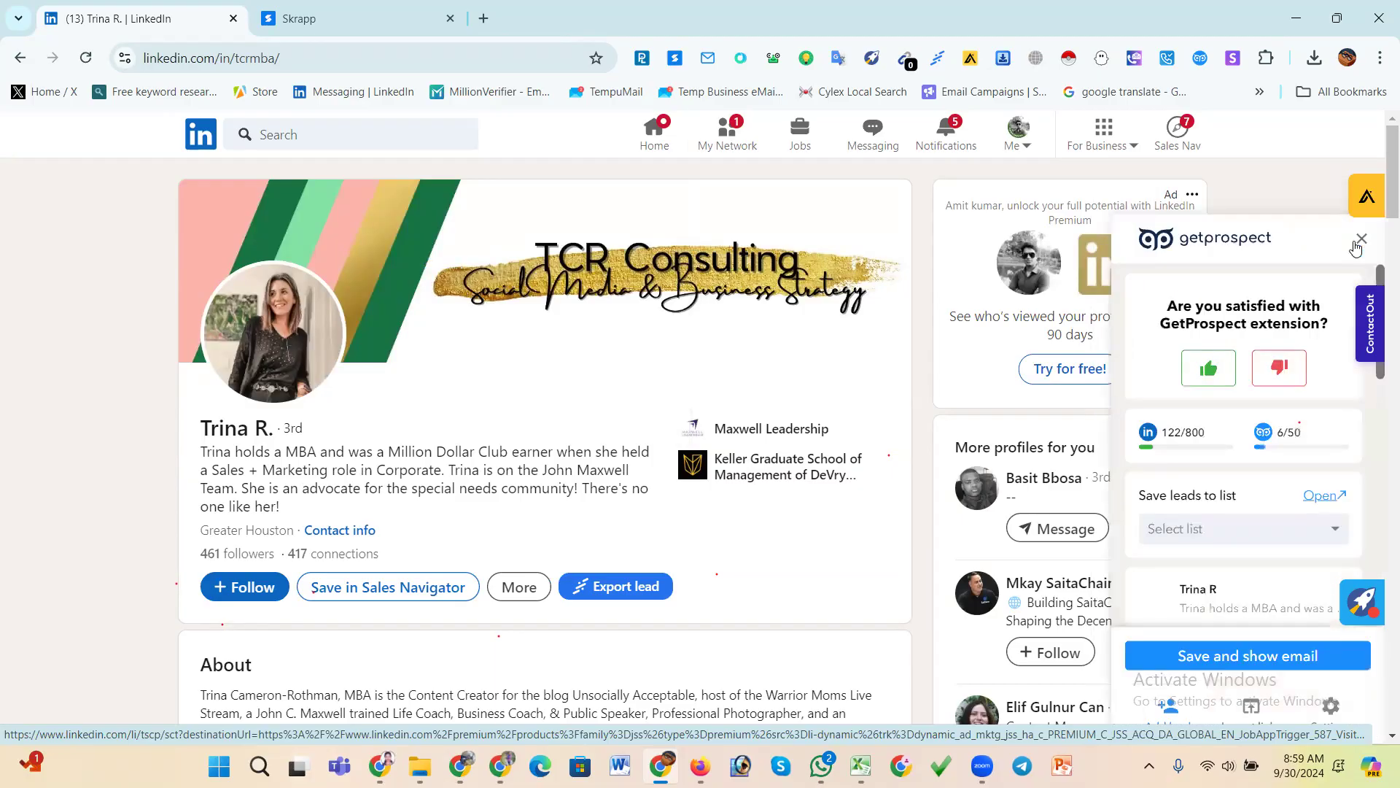
scroll(1268, 532, "down", 4)
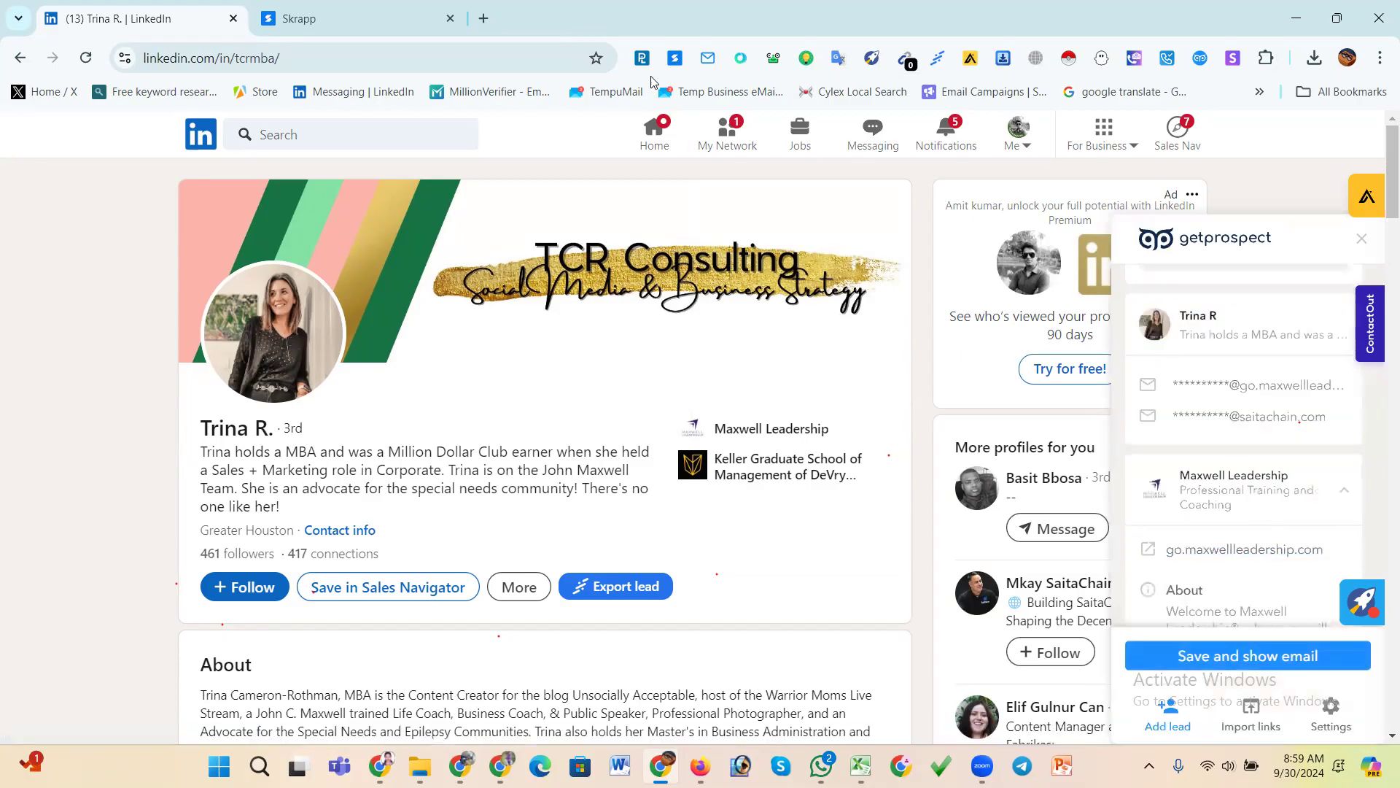
left_click(675, 58)
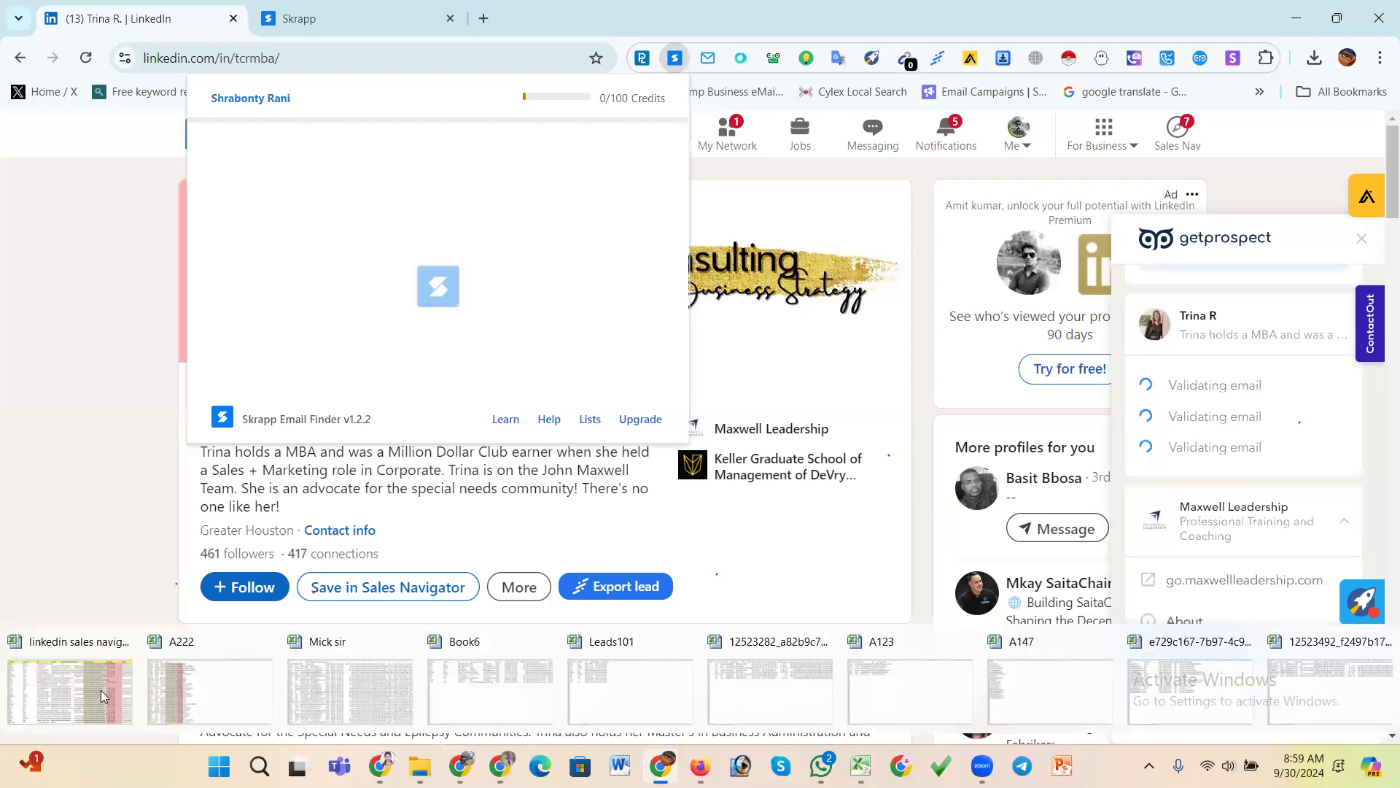
- Open ContactOut on the profile, try to find the contact's phone number and dismiss the upgrade notice
left_click(1372, 321)
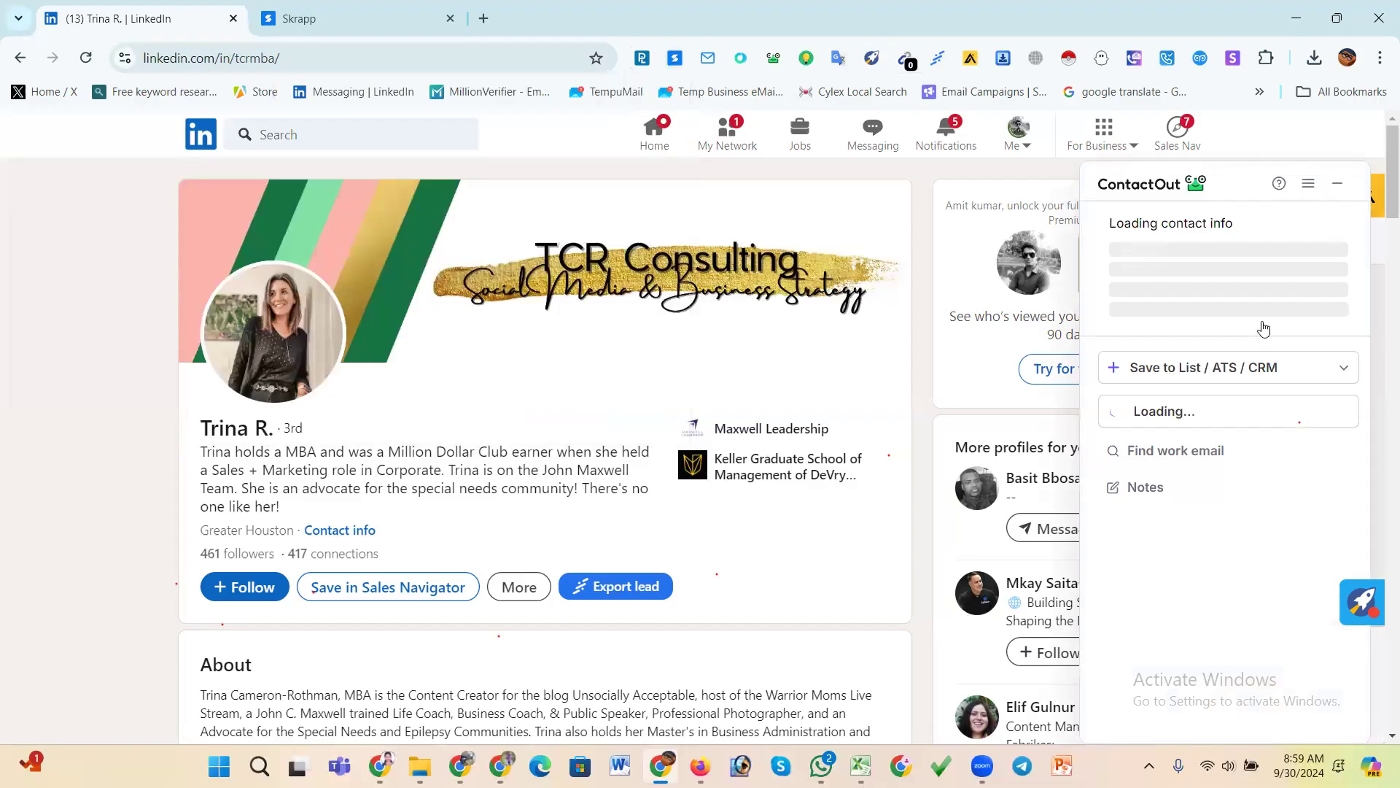
left_click(1310, 315)
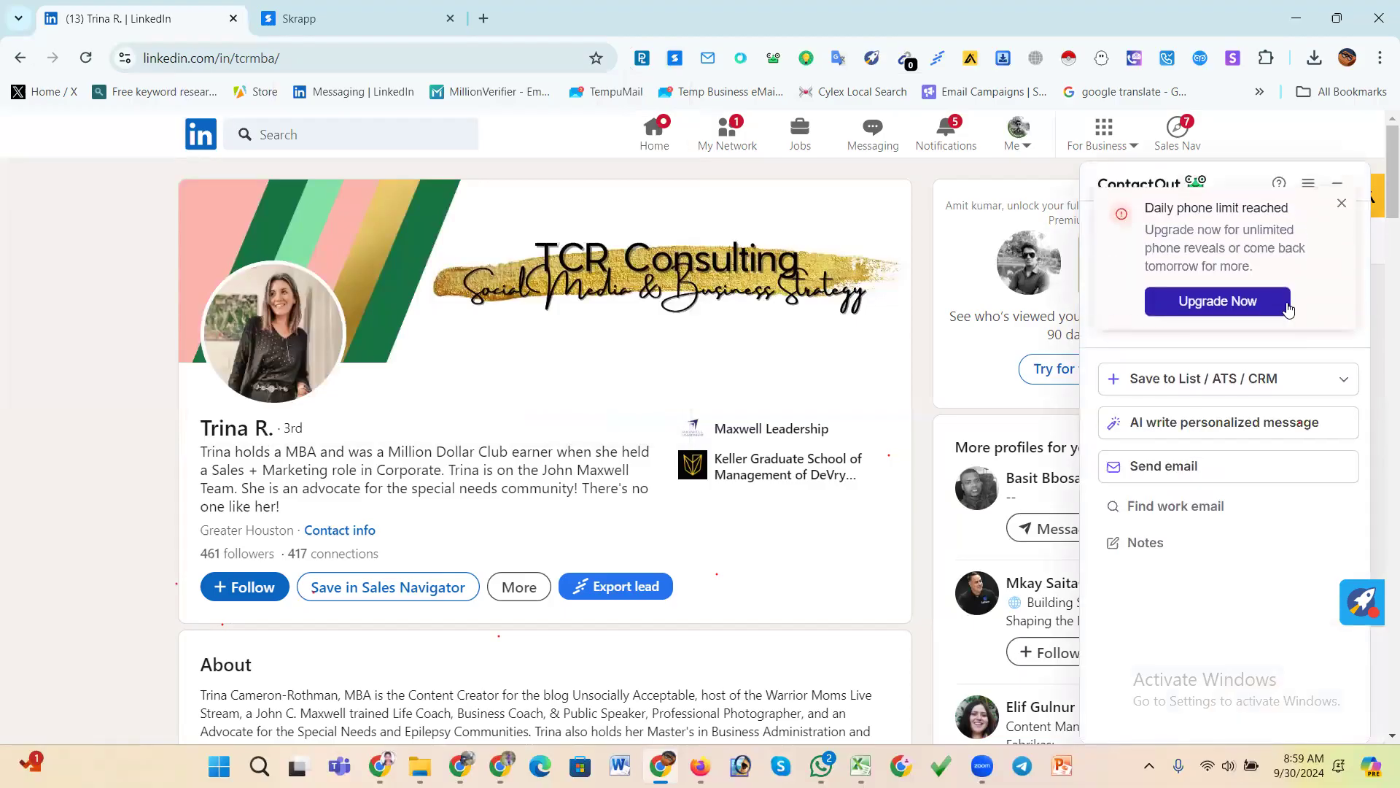
left_click(1342, 203)
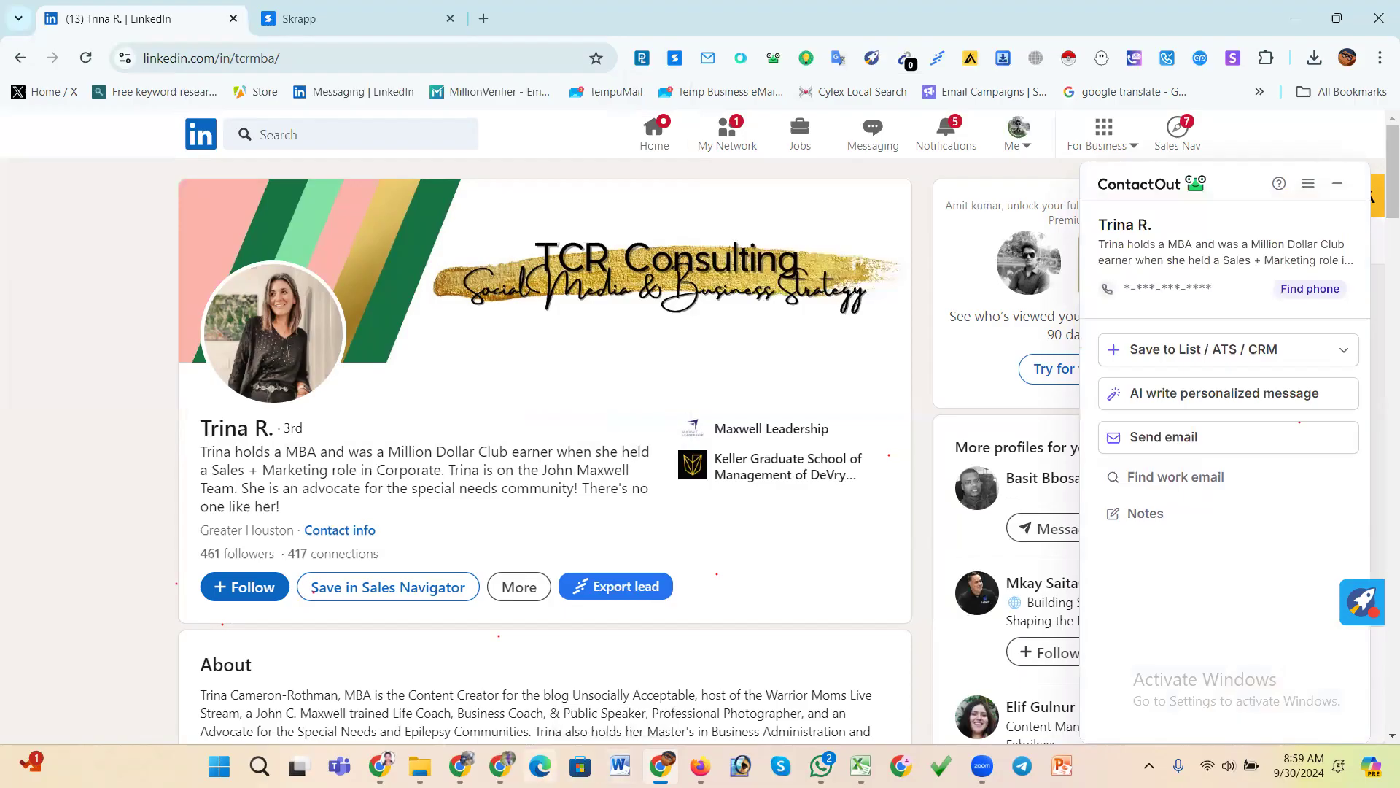
mouse_move(499, 766)
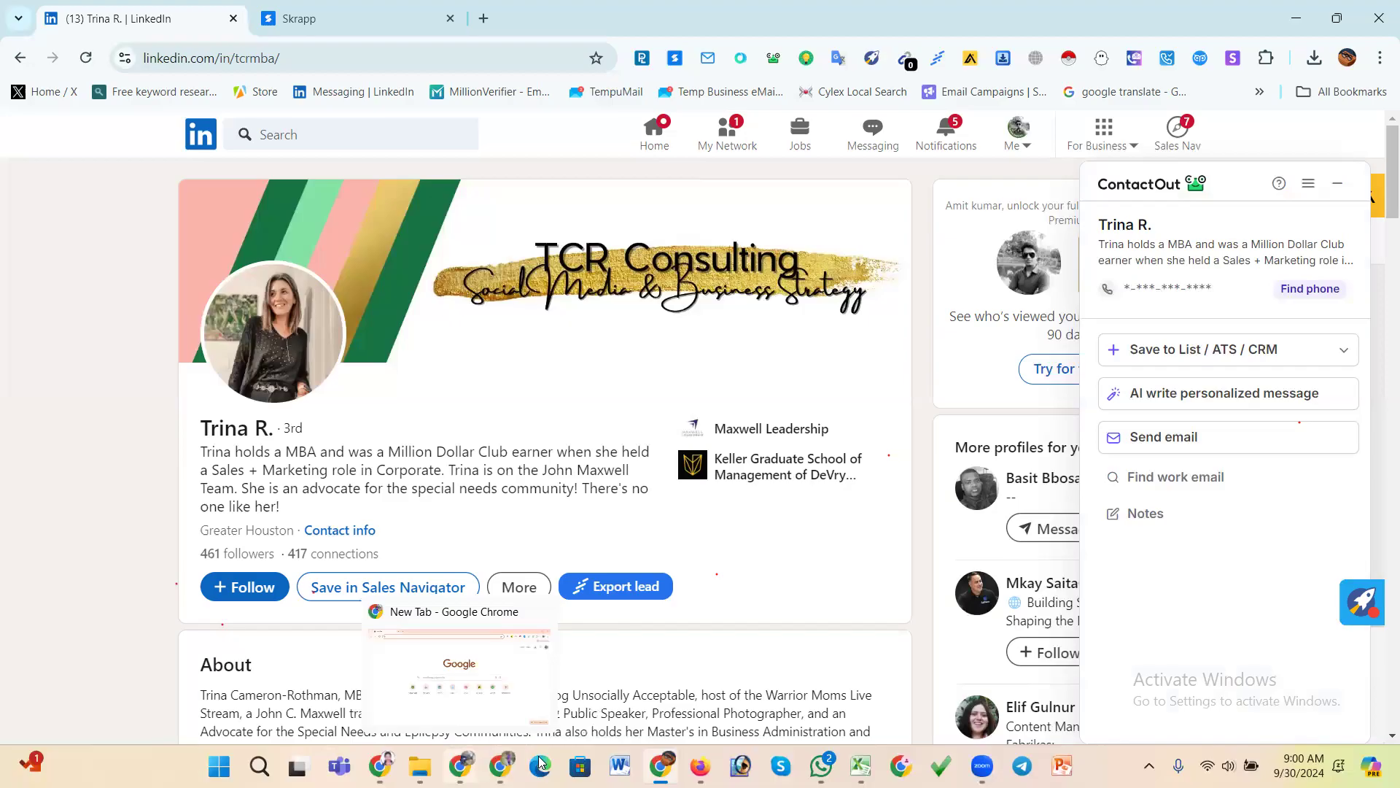
left_click(499, 765)
left_click(499, 765)
left_click(460, 765)
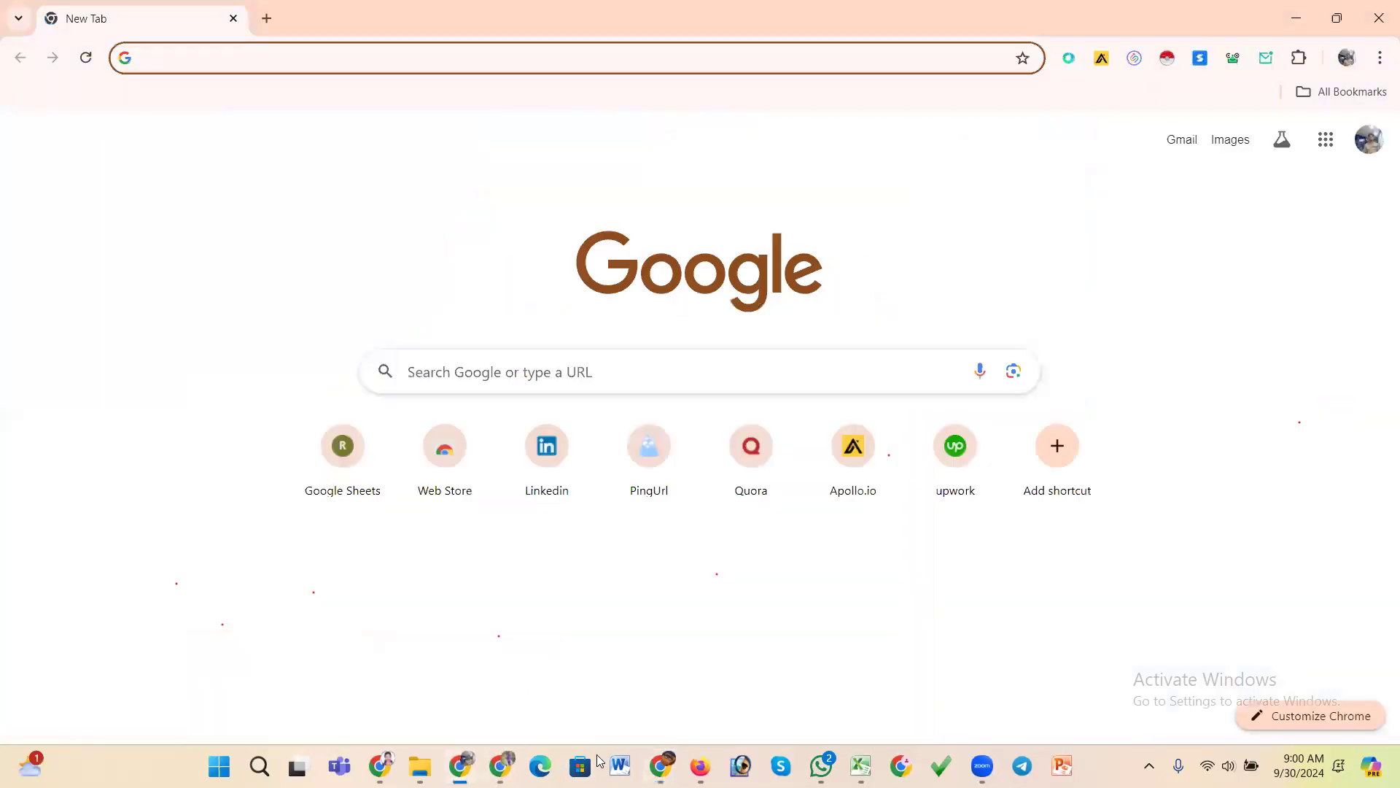
mouse_move(821, 766)
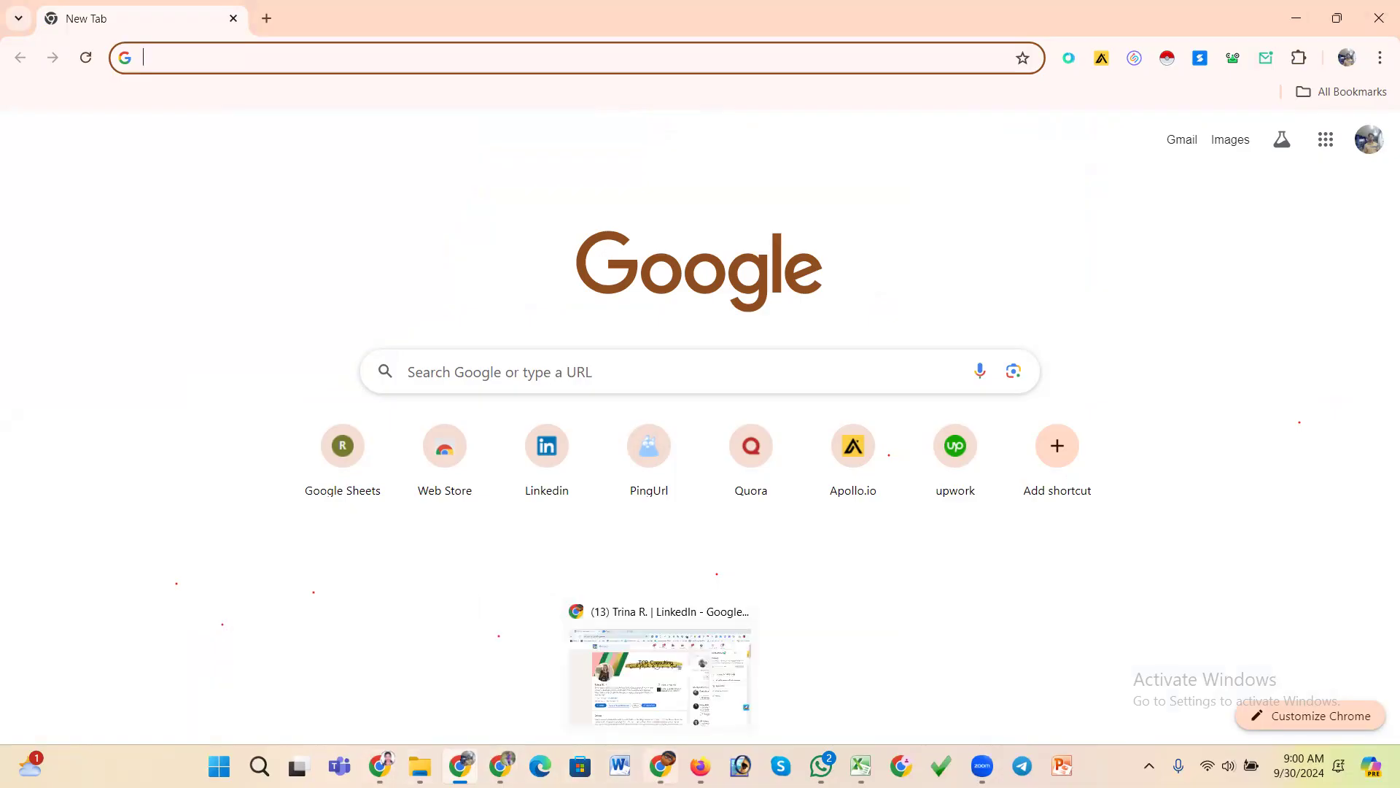
key("alt+Tab")
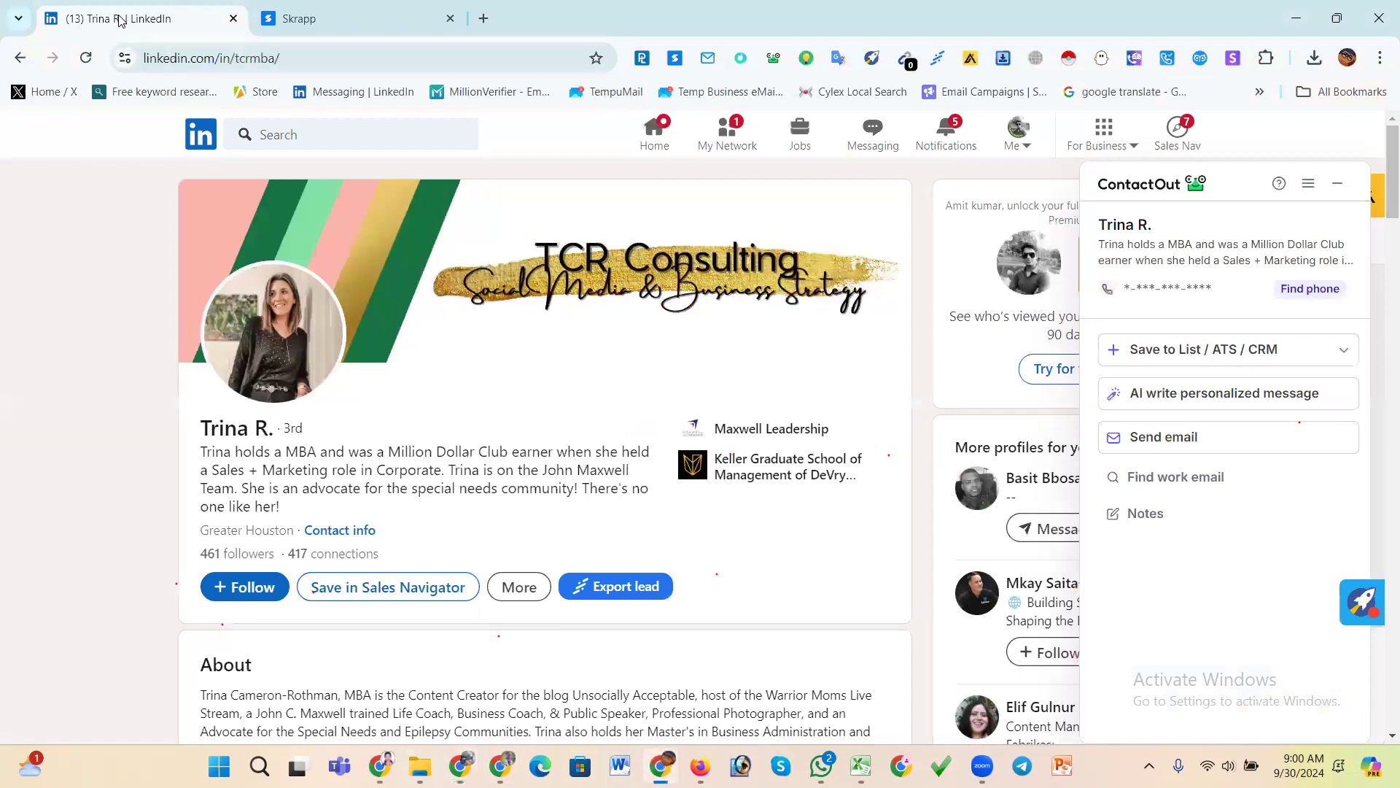
- Reload the LinkedIn profile, open Sales Navigator and close its Notifications panel
left_click(85, 58)
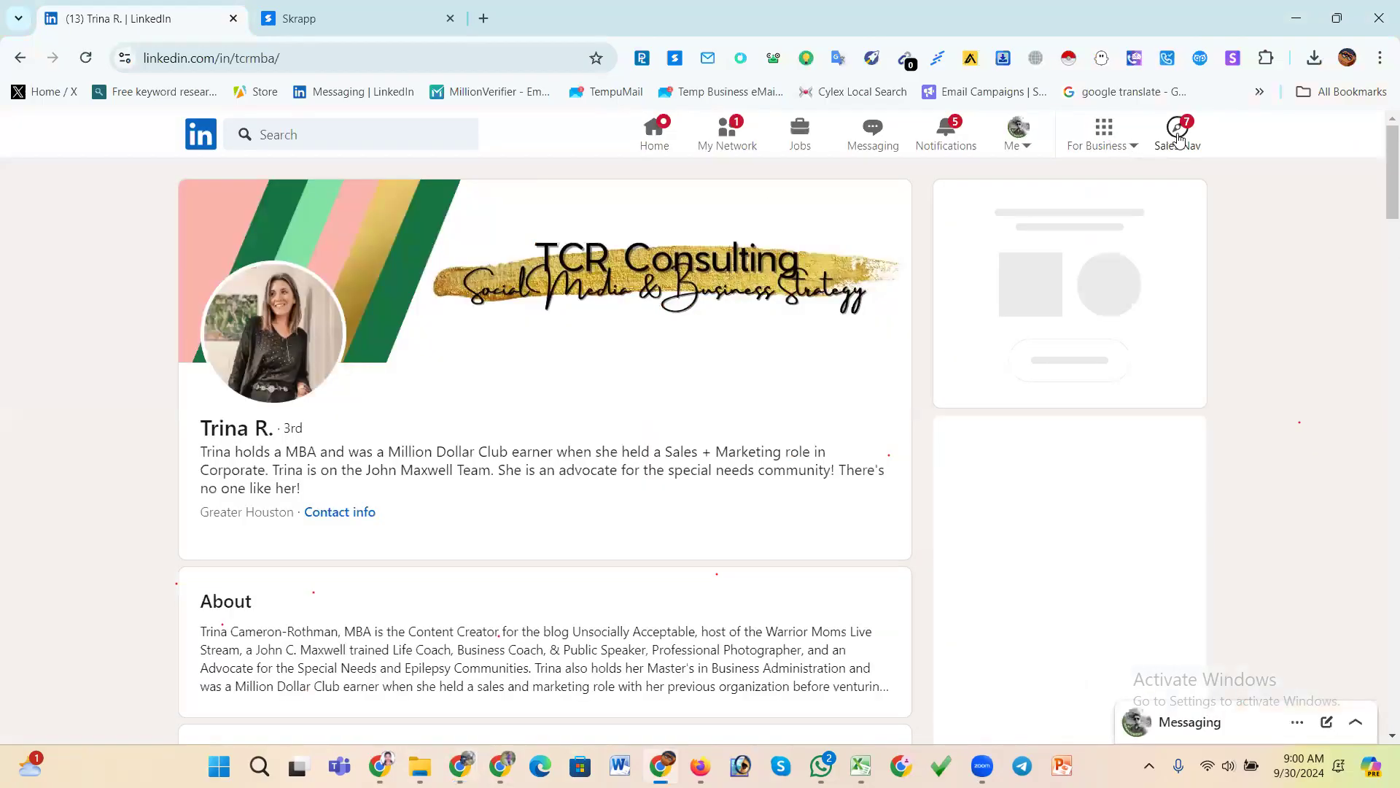
left_click(1181, 136)
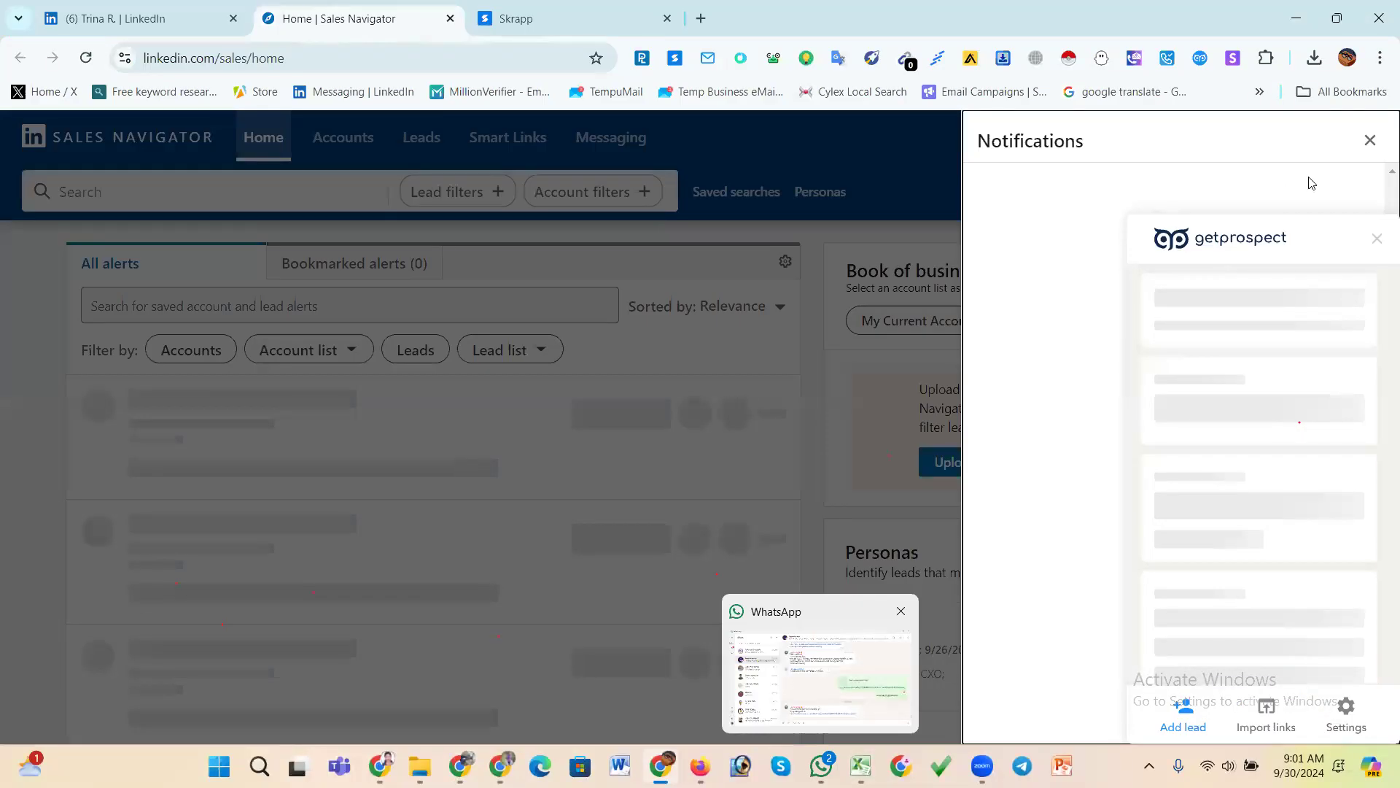
key("Escape")
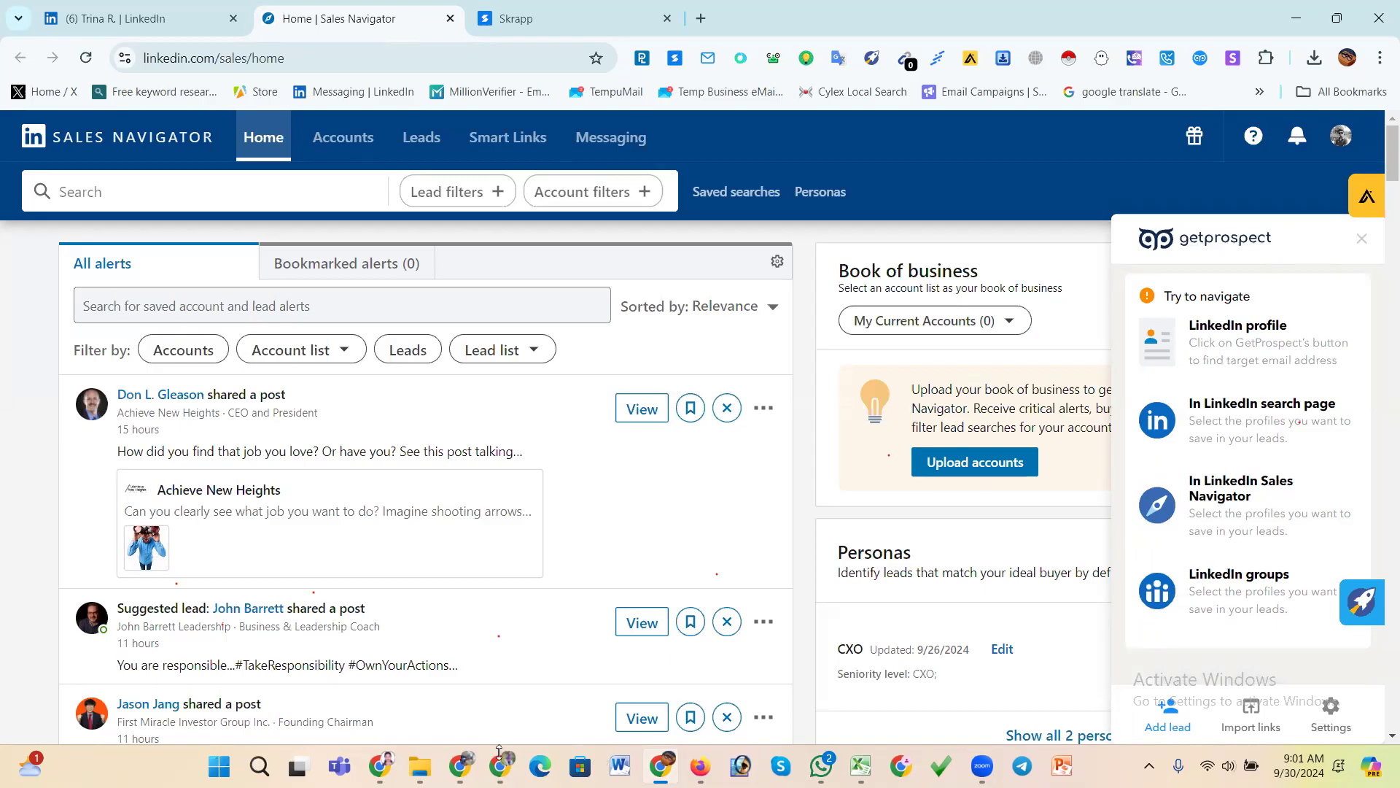
mouse_move(660, 766)
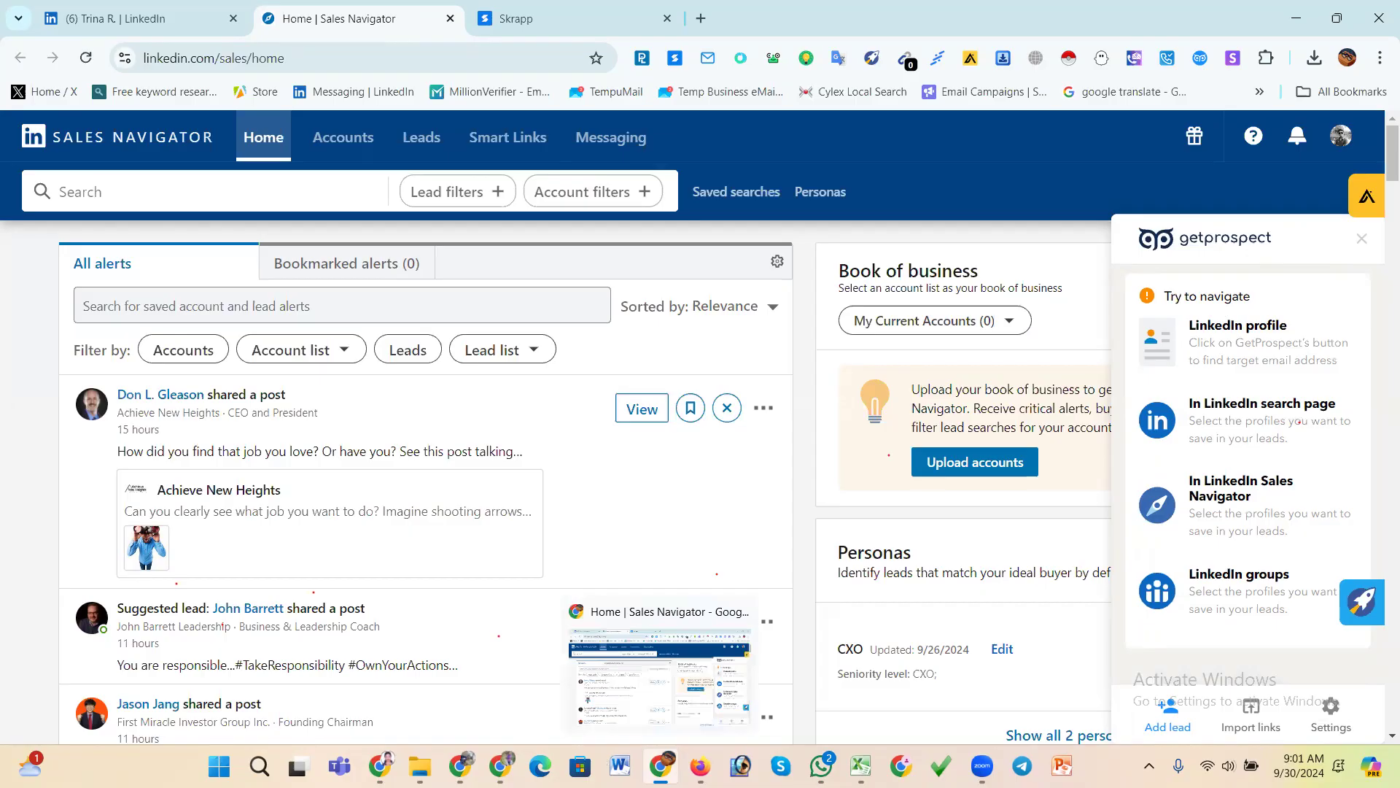
left_click(649, 627)
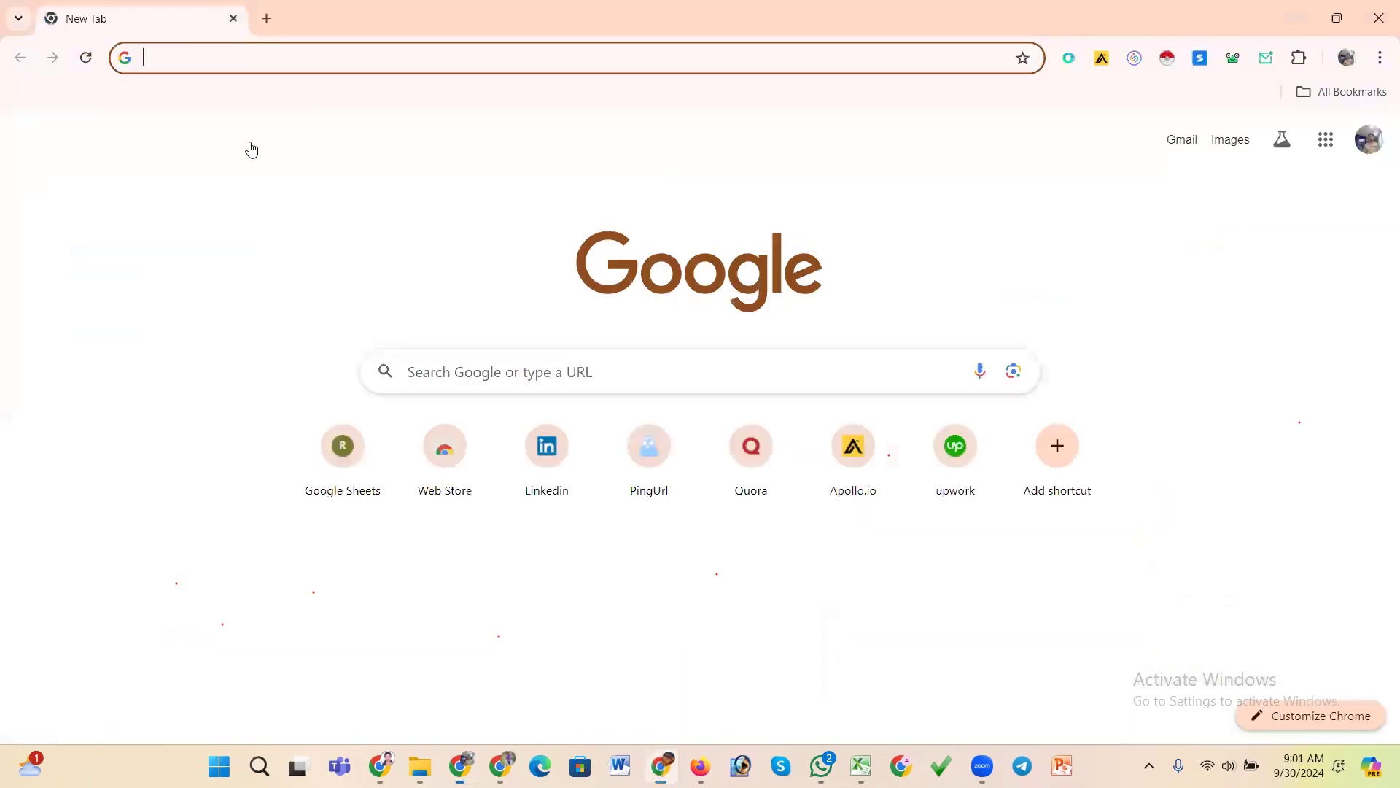
left_click(700, 765)
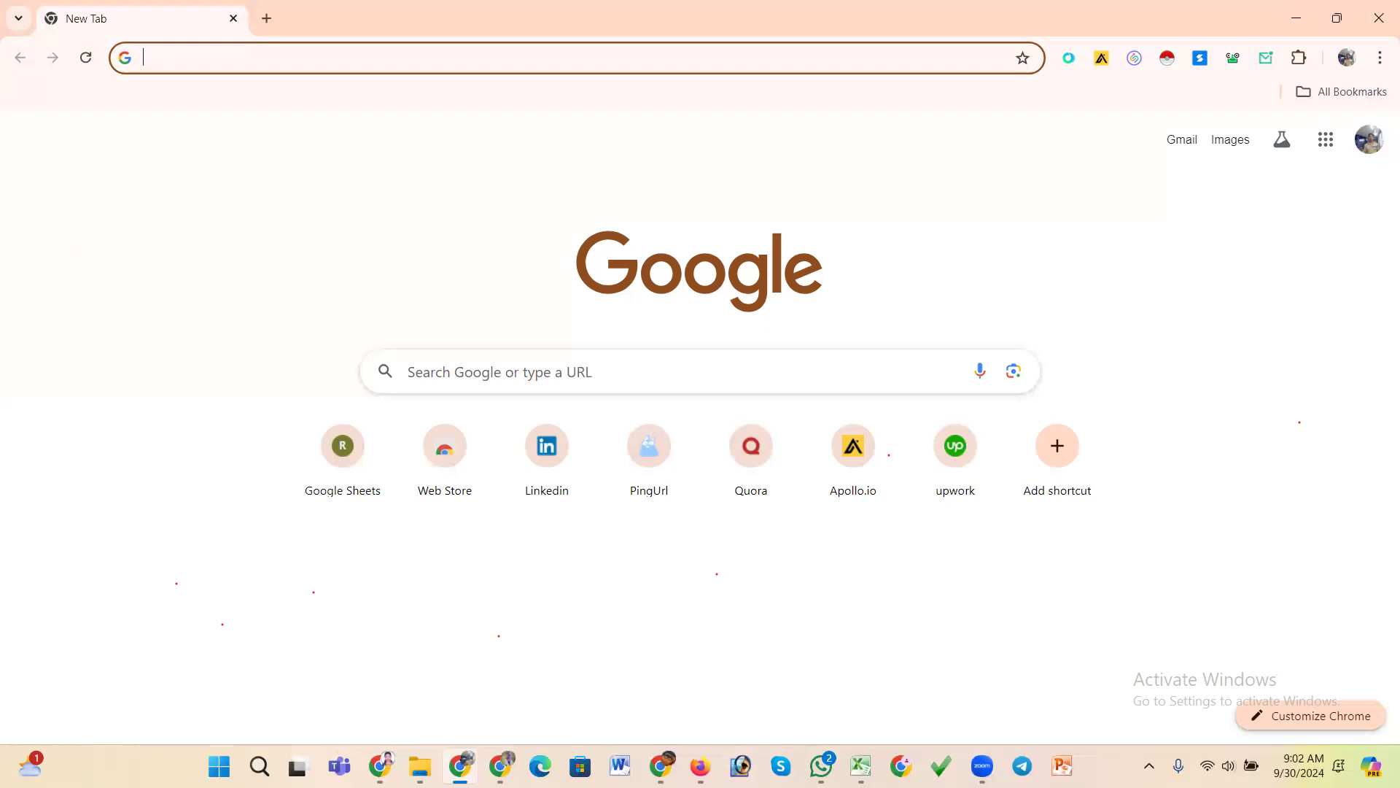
- Switch to Excel and bring up the email verification results workbook whose name starts with e729c167
left_click(661, 765)
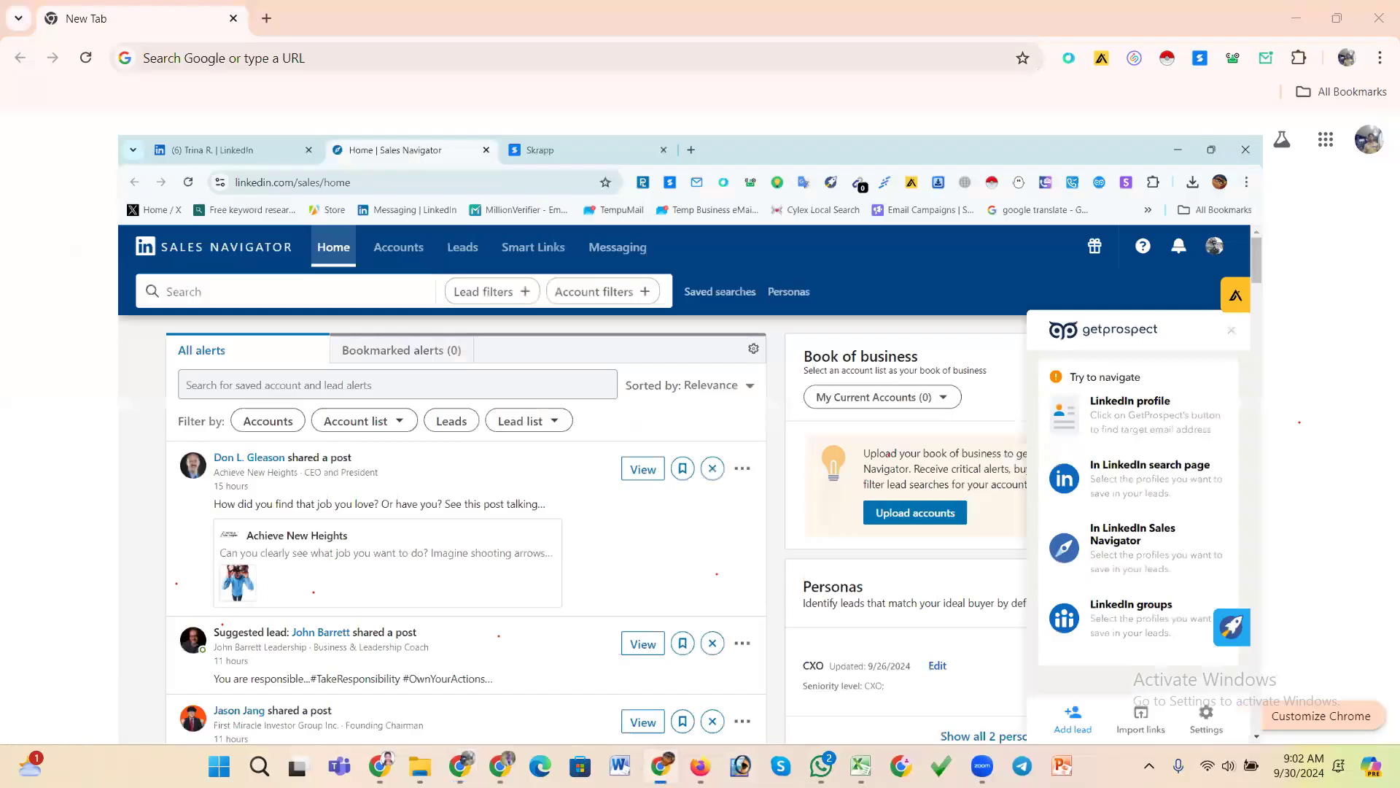
mouse_move(860, 766)
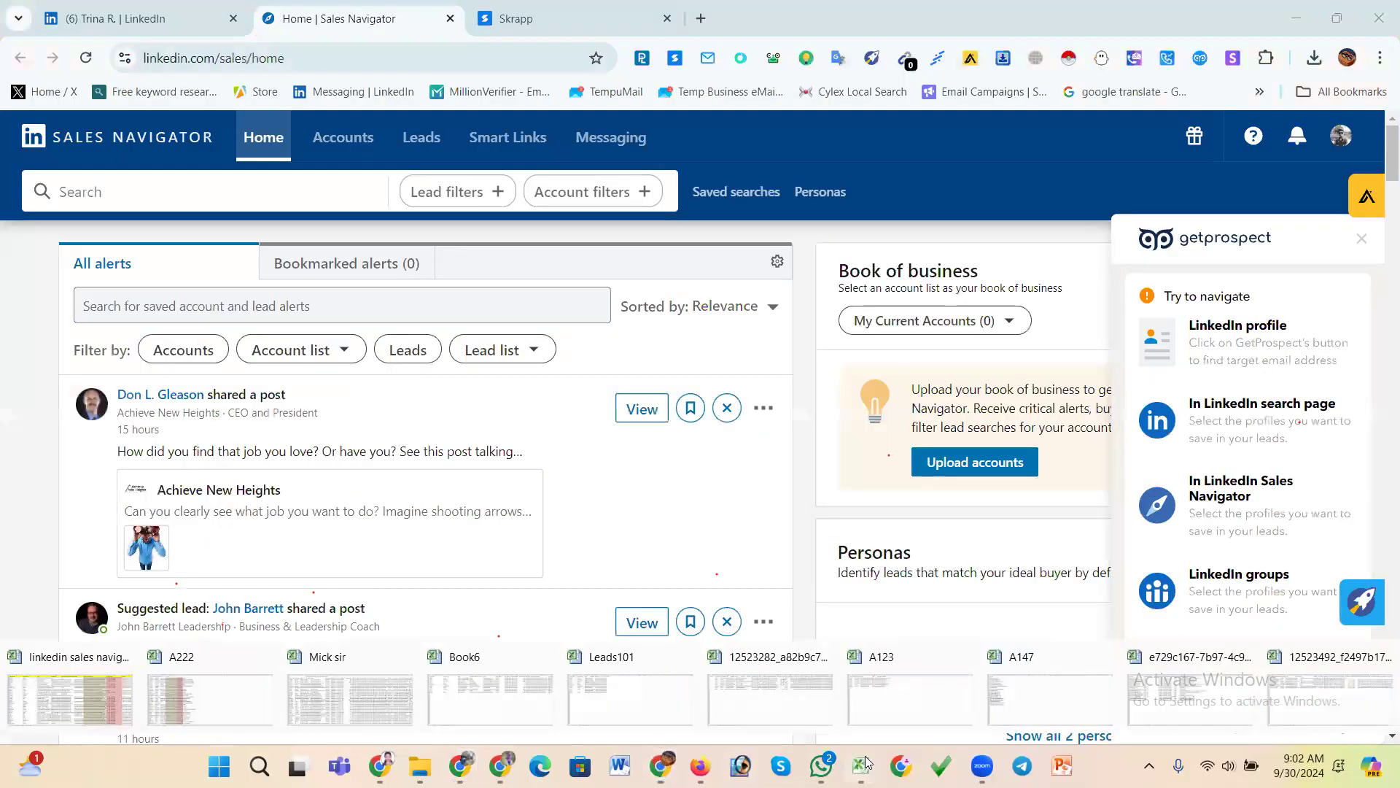
left_click(1243, 701)
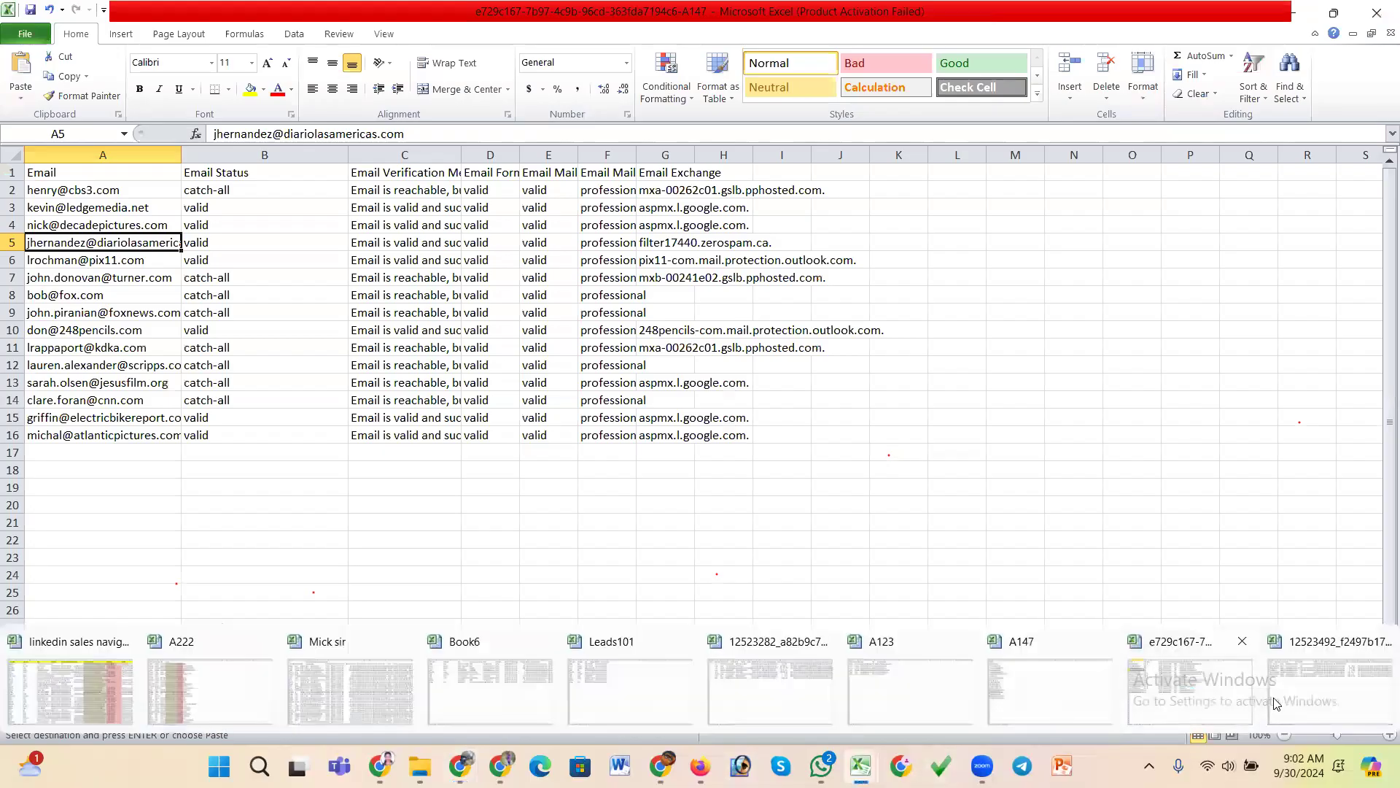
- Bring up the workbook titled News Publisher/Media Type Companies Leads and highlight its header and lead rows 2 to 11
key("ctrl+Tab")
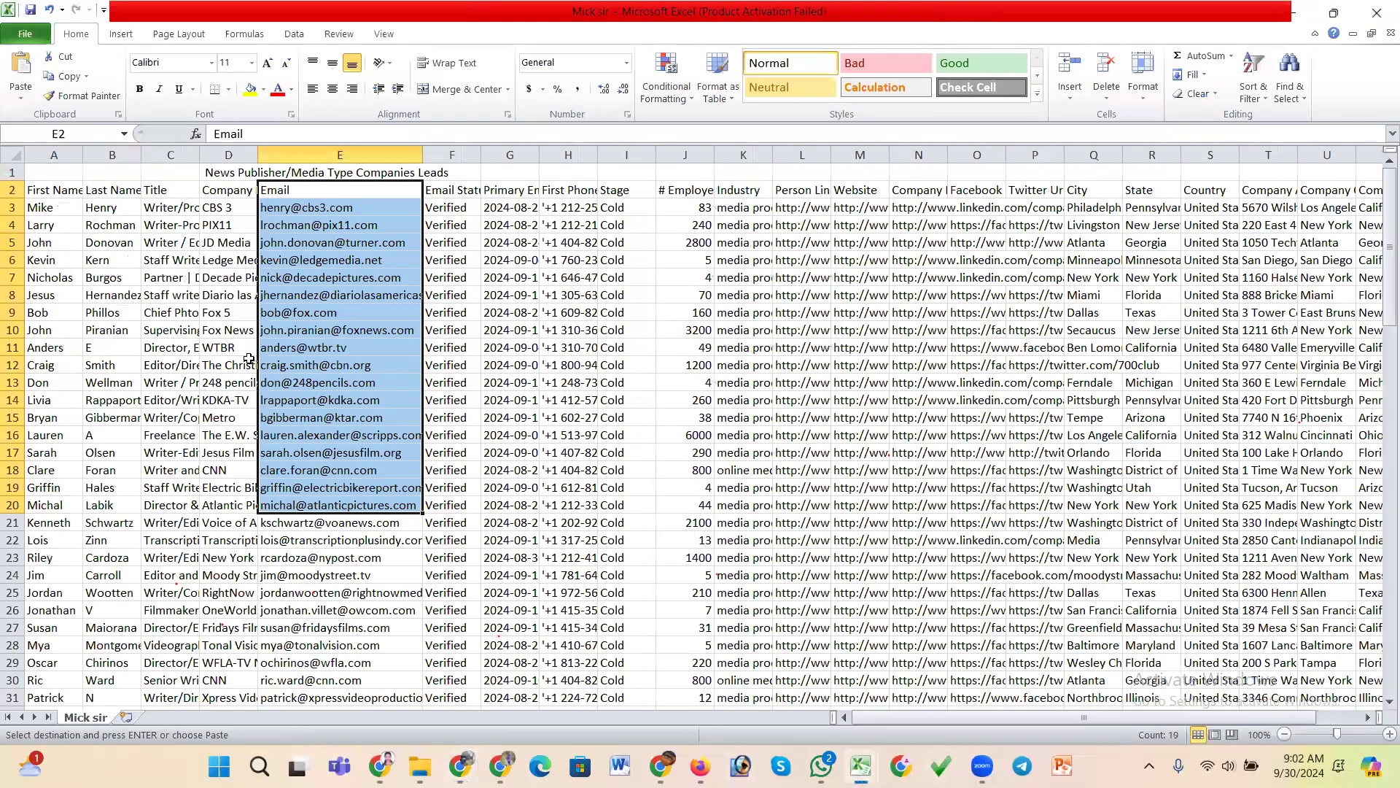
left_click(12, 189)
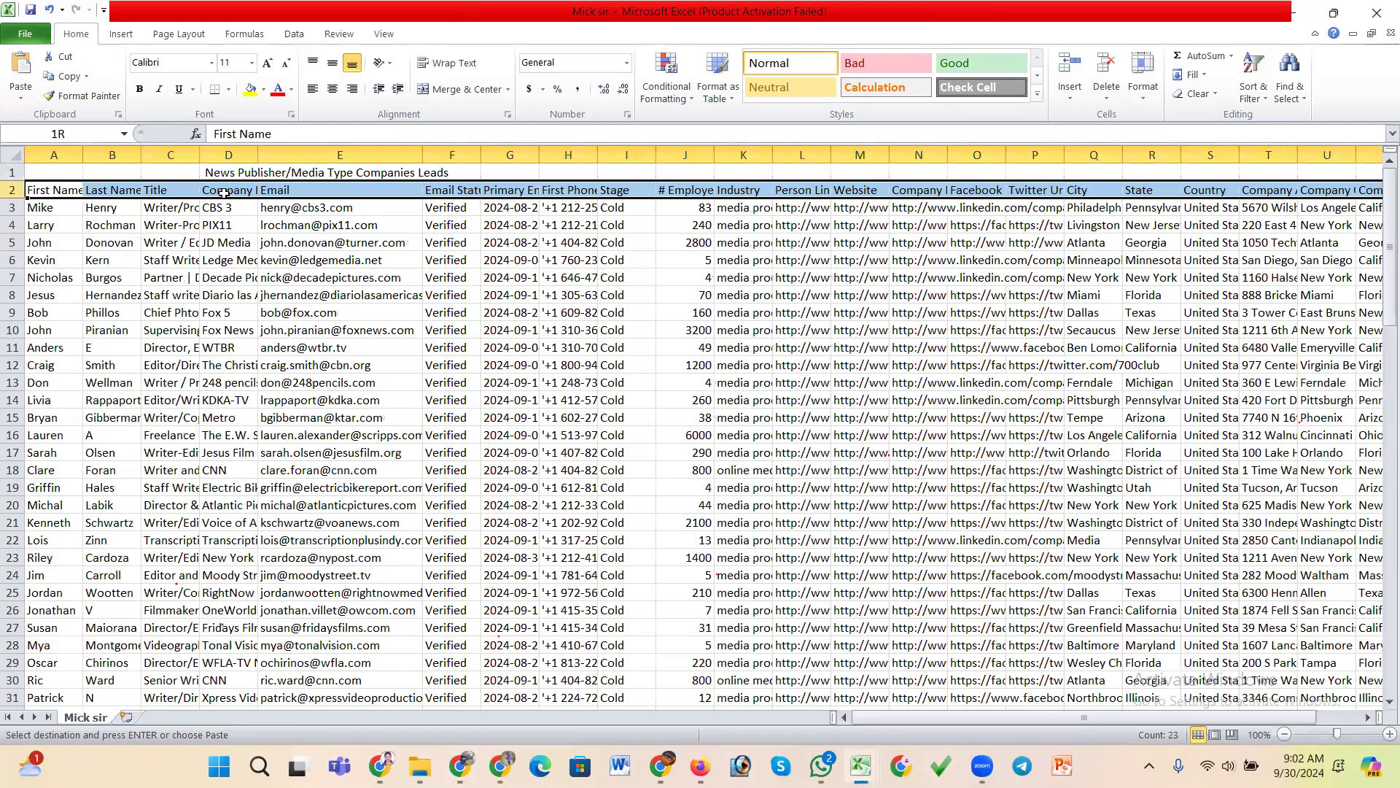
key("shift+Down")
key("shift+Down")
key("shift+Down")
key("shift+Down")
key("shift+Down")
key("shift+Down")
key("shift+Down")
key("shift+Down")
key("shift+Down")
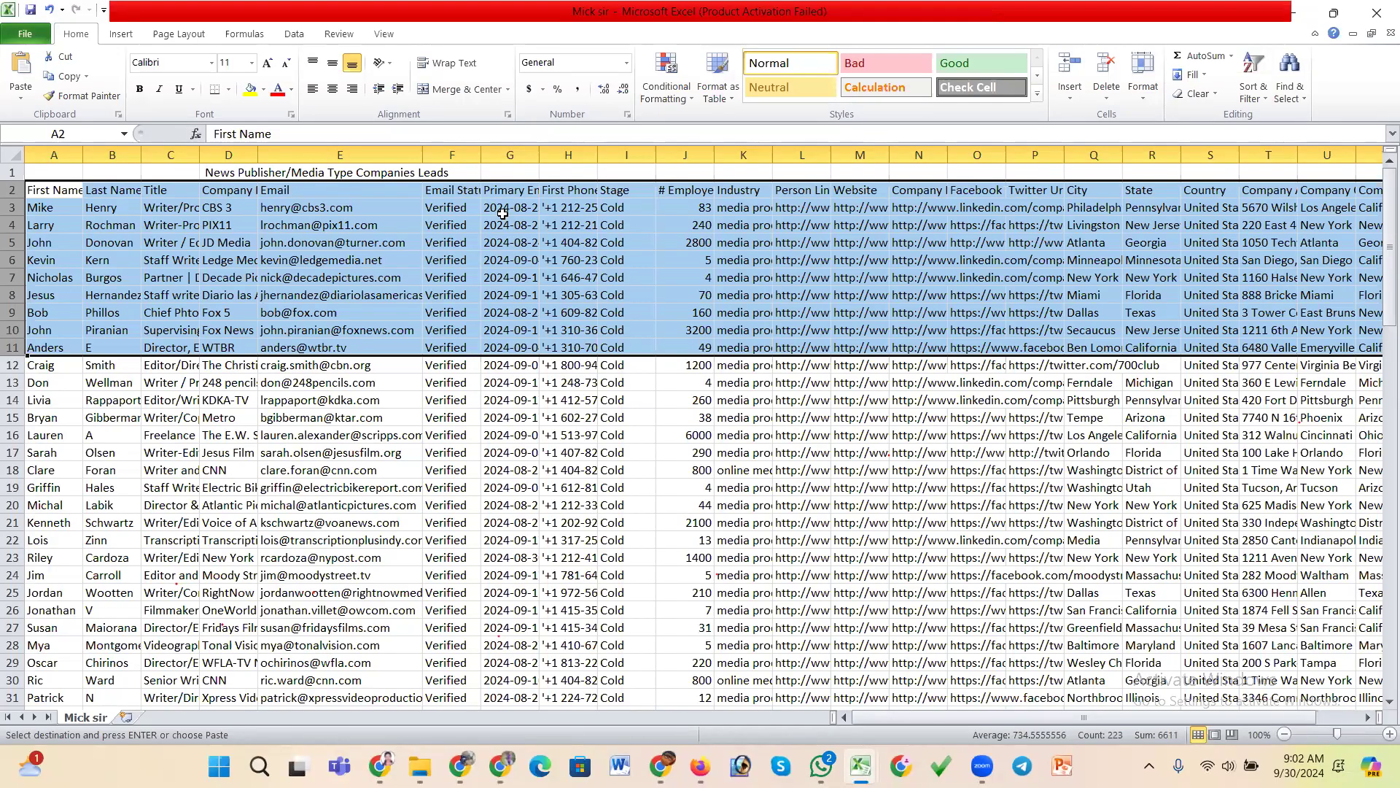
left_click(51, 189)
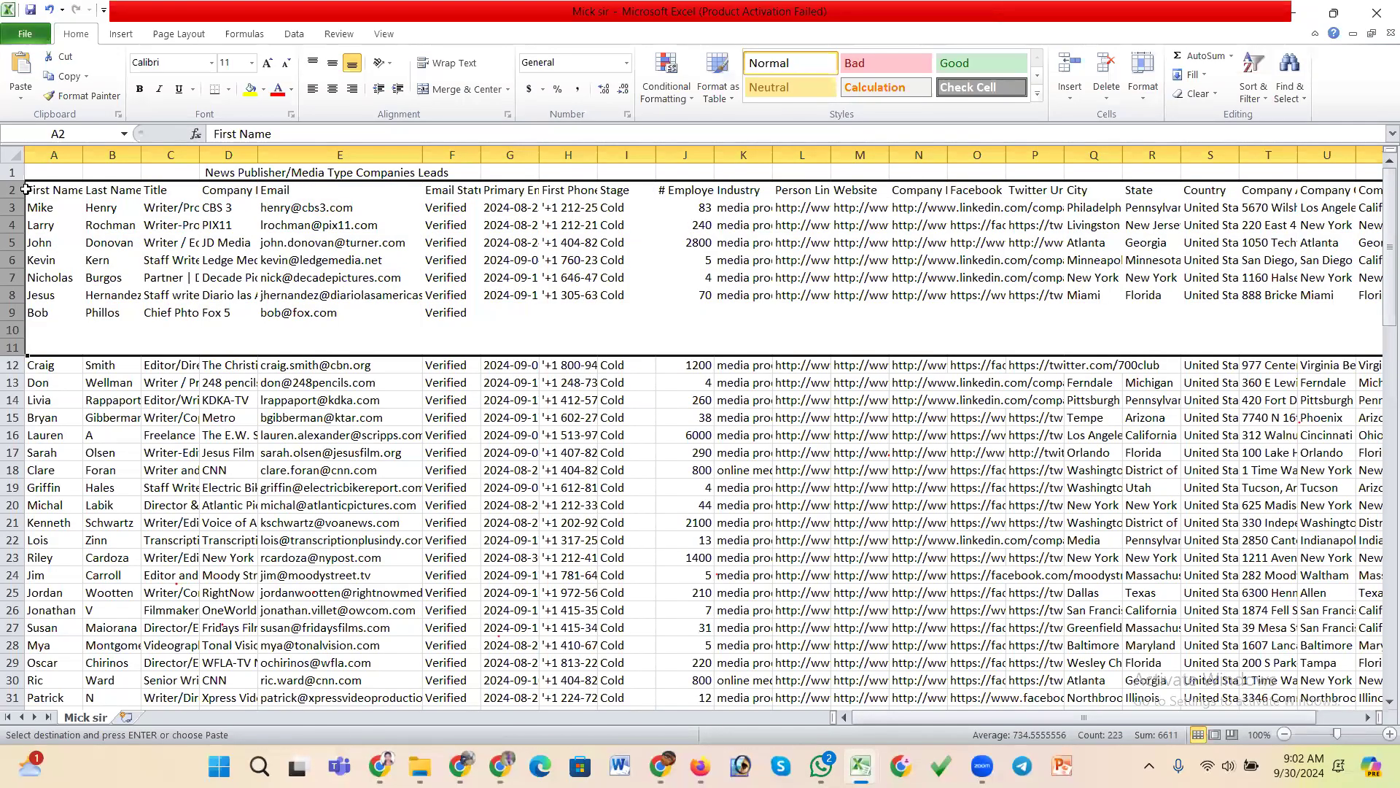
- Widen the First Name, Last Name and Company Name columns, and check the Company Name, Email and Website headers
left_click_drag(82, 154, 164, 173)
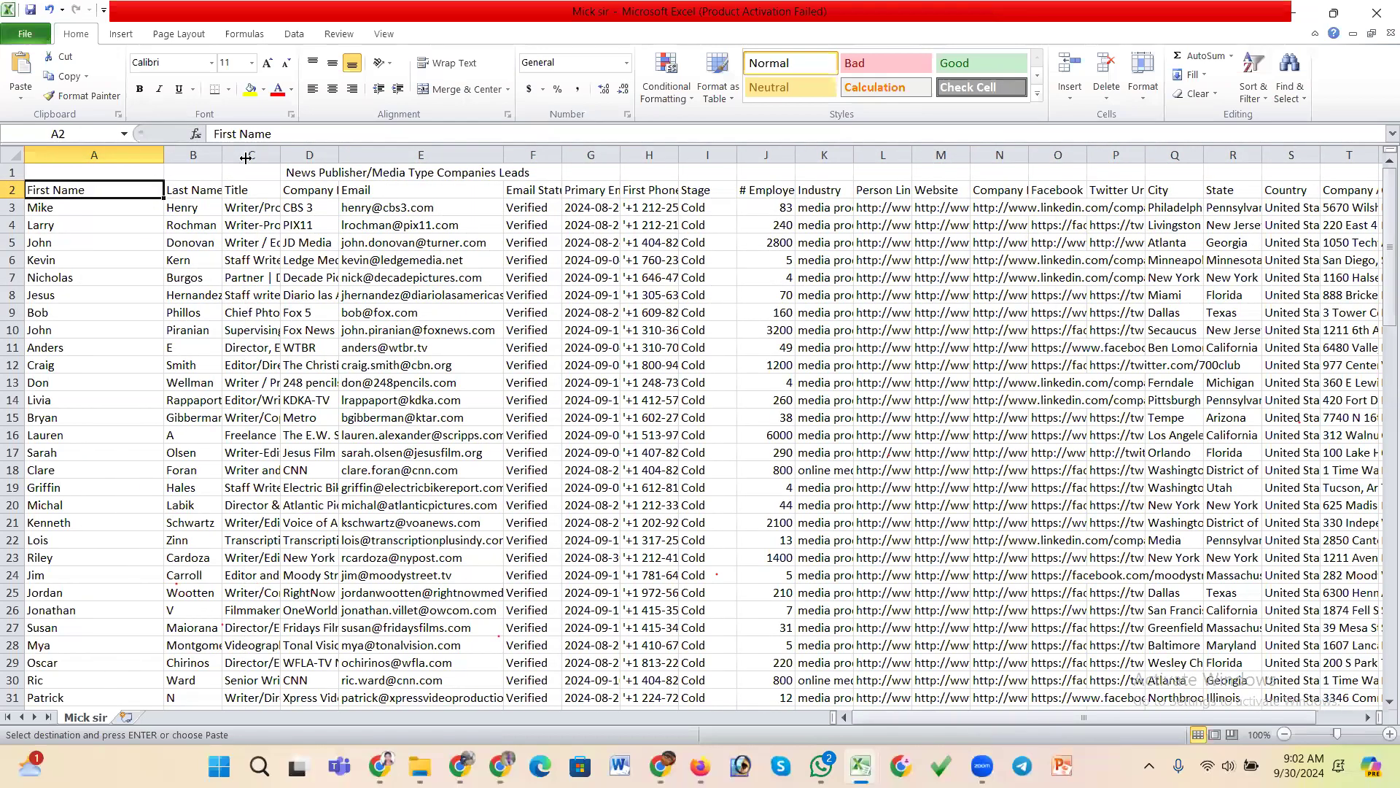
left_click_drag(261, 157, 437, 154)
left_click(351, 192)
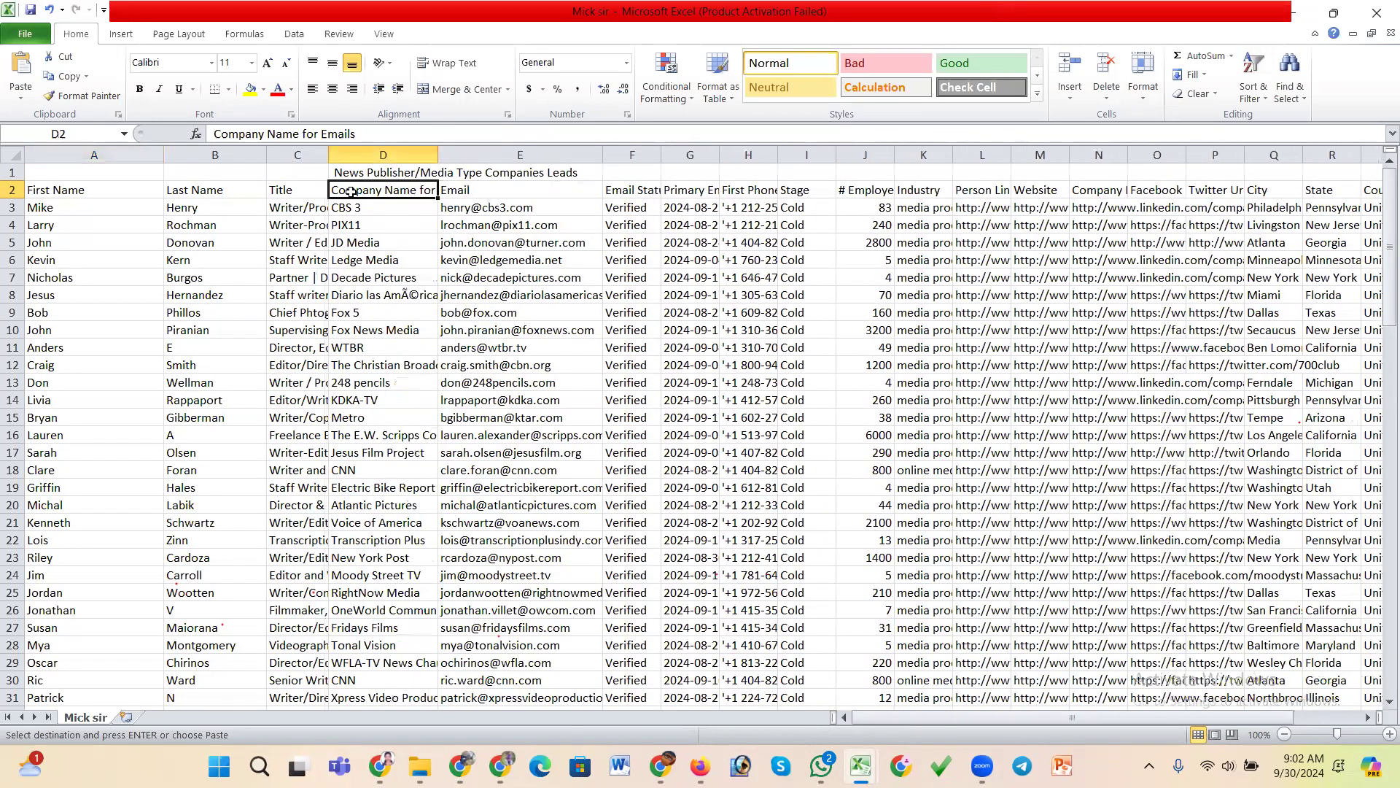
left_click(455, 190)
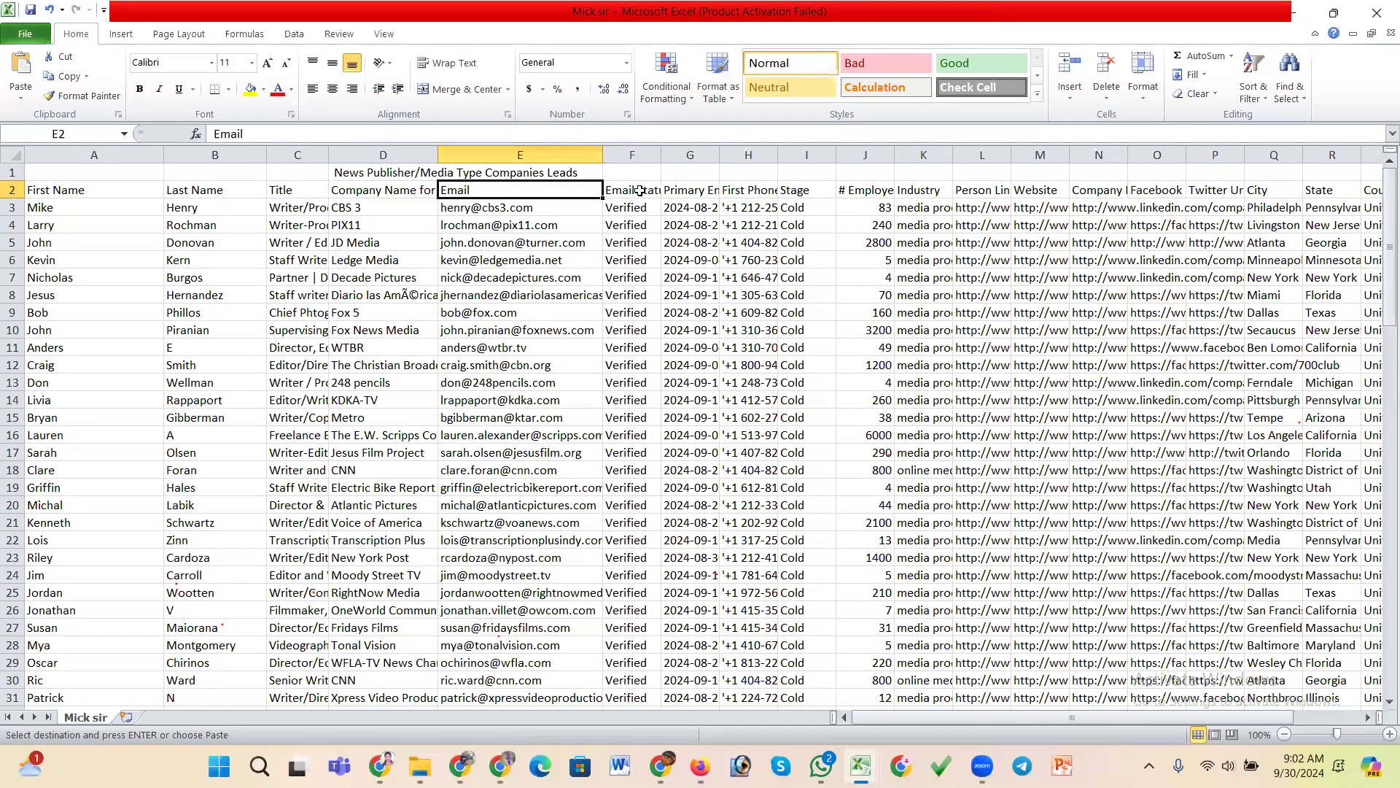
left_click(1041, 188)
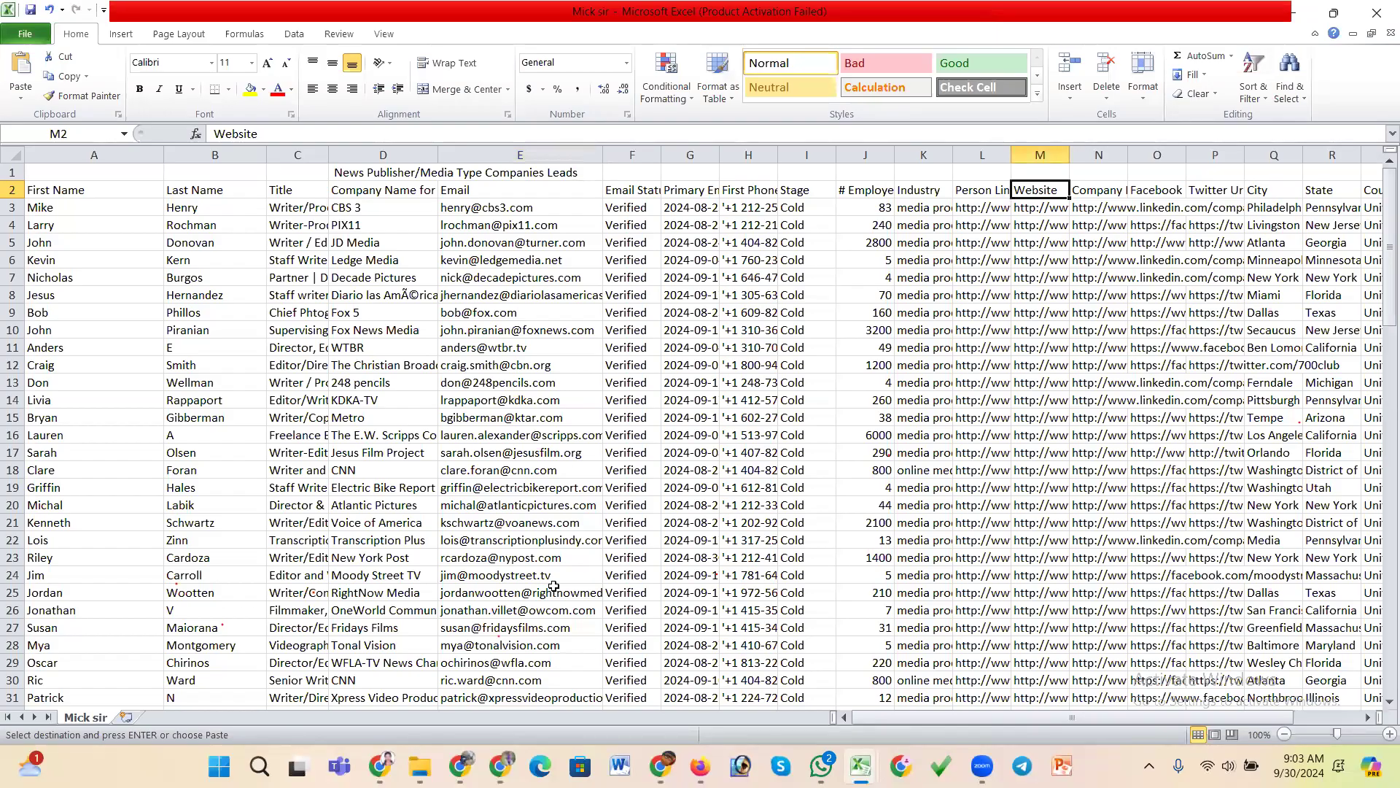
- View the exported lead workbooks whose names start with 12523492 and 12523282
left_click(859, 764)
left_click(1081, 718)
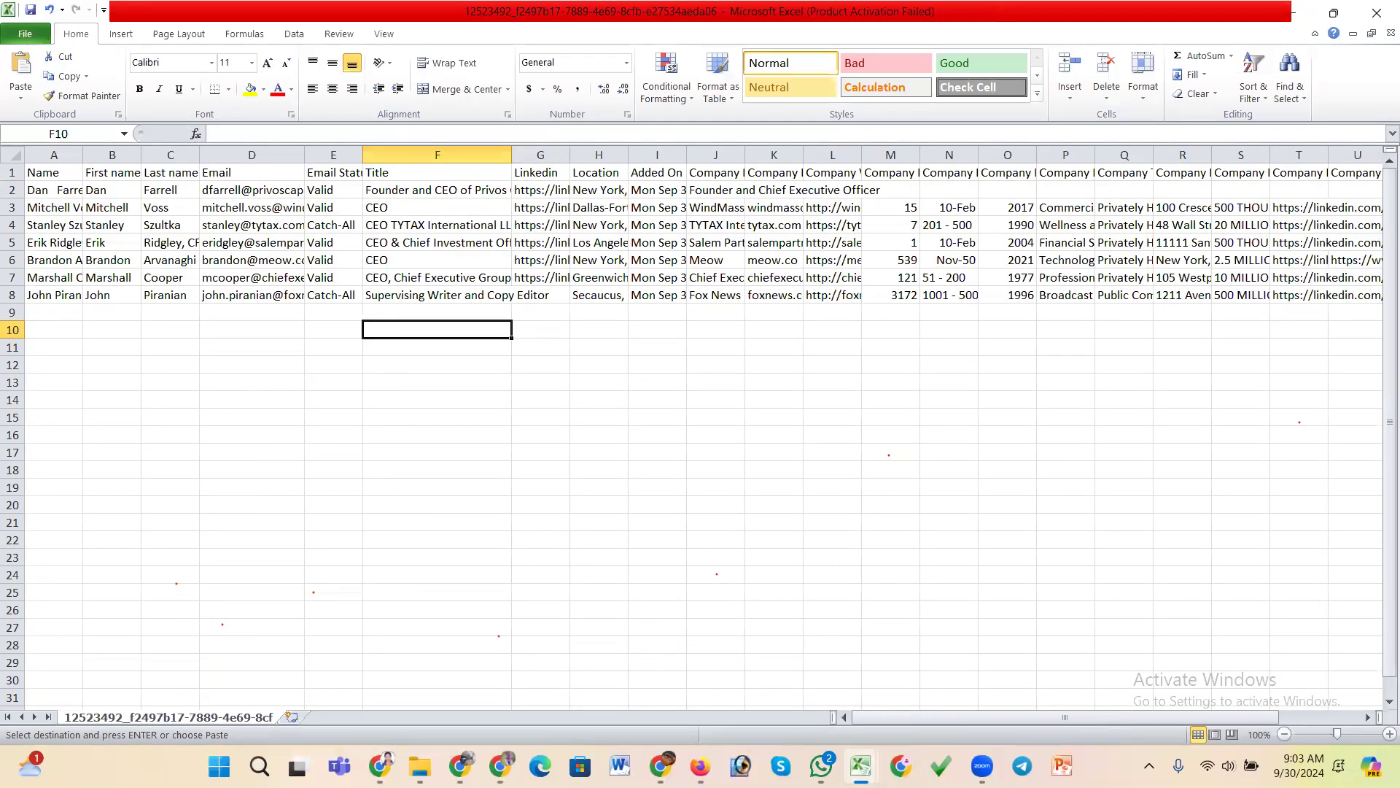
left_click(778, 678)
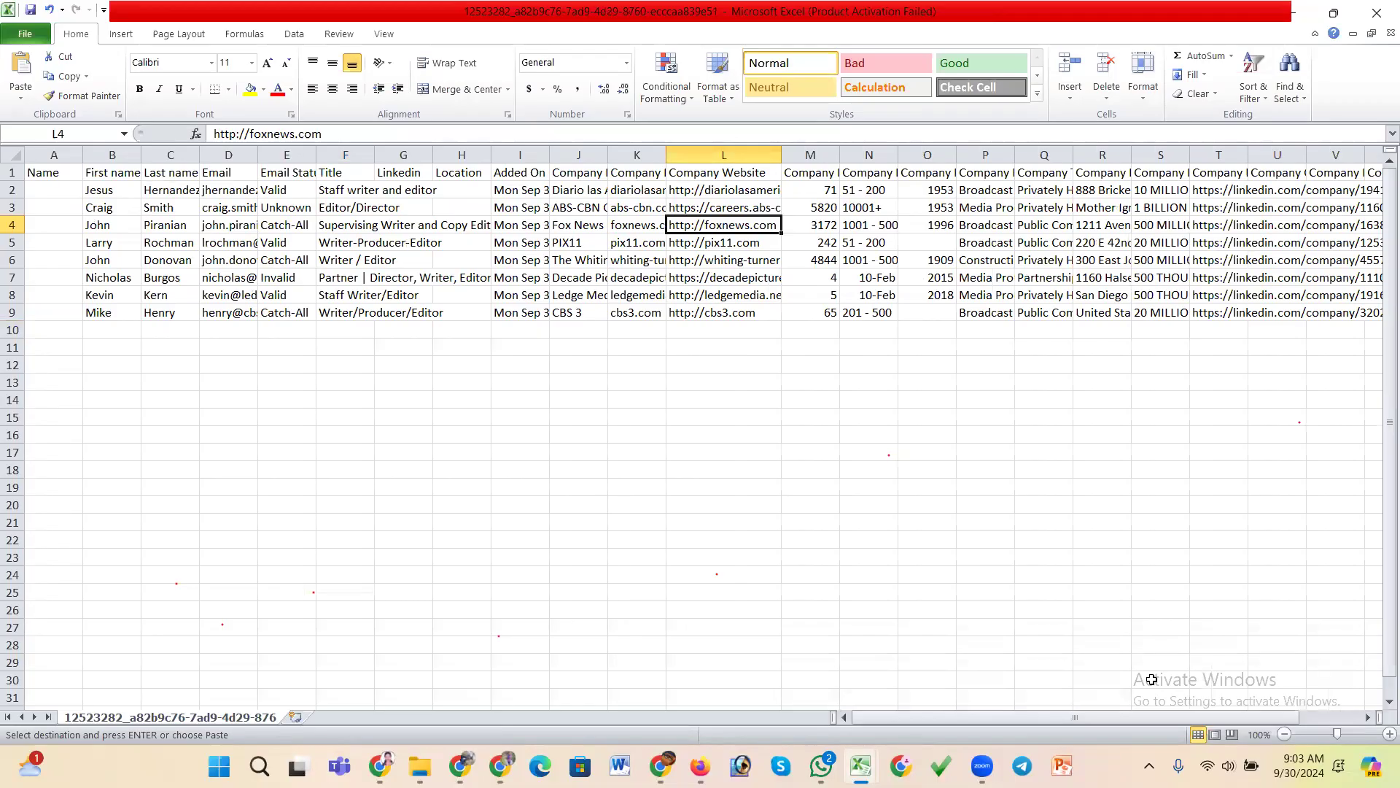
- Return to the e729c167 verification results workbook, widen the Email column and highlight rows 1 to 16 for review
key("ctrl+Tab")
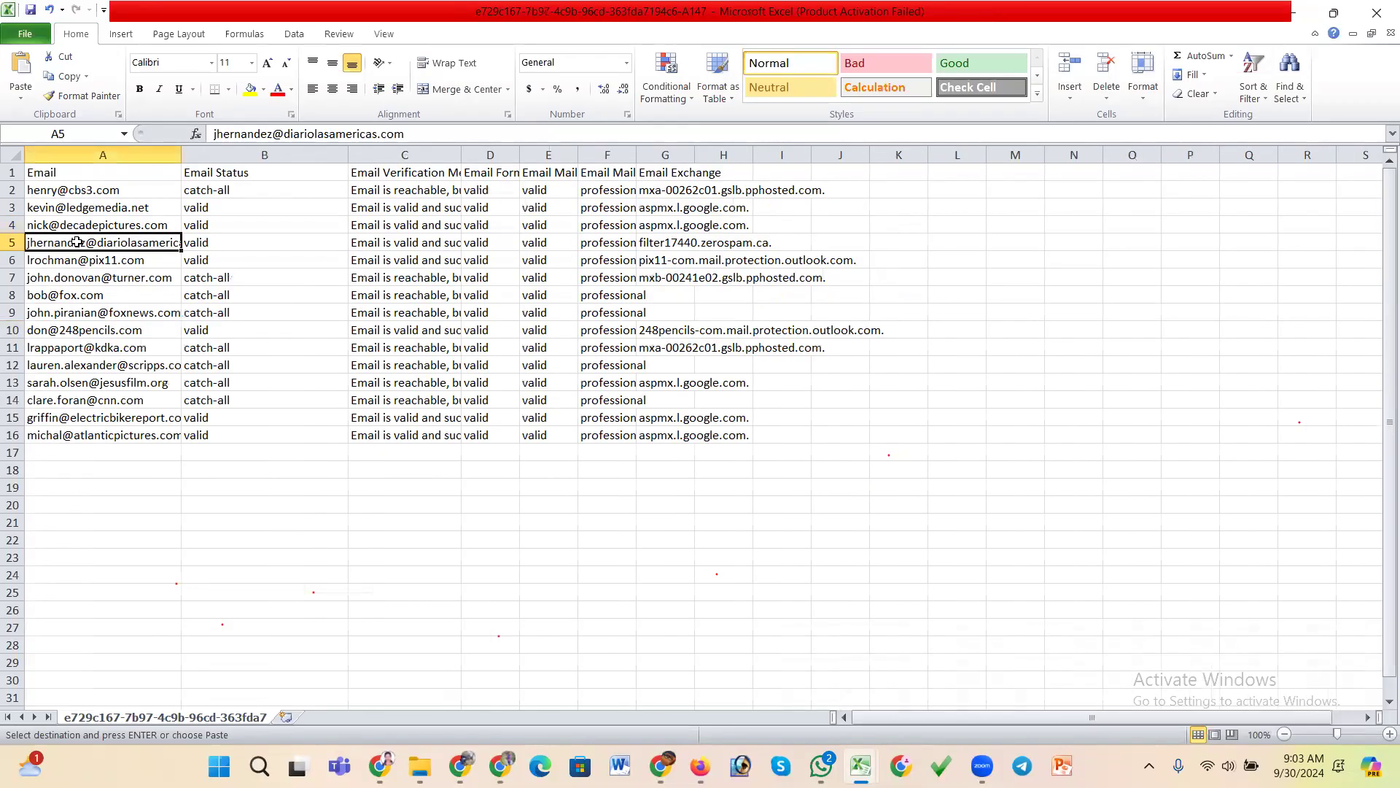
left_click_drag(76, 243, 81, 348)
left_click_drag(181, 155, 294, 155)
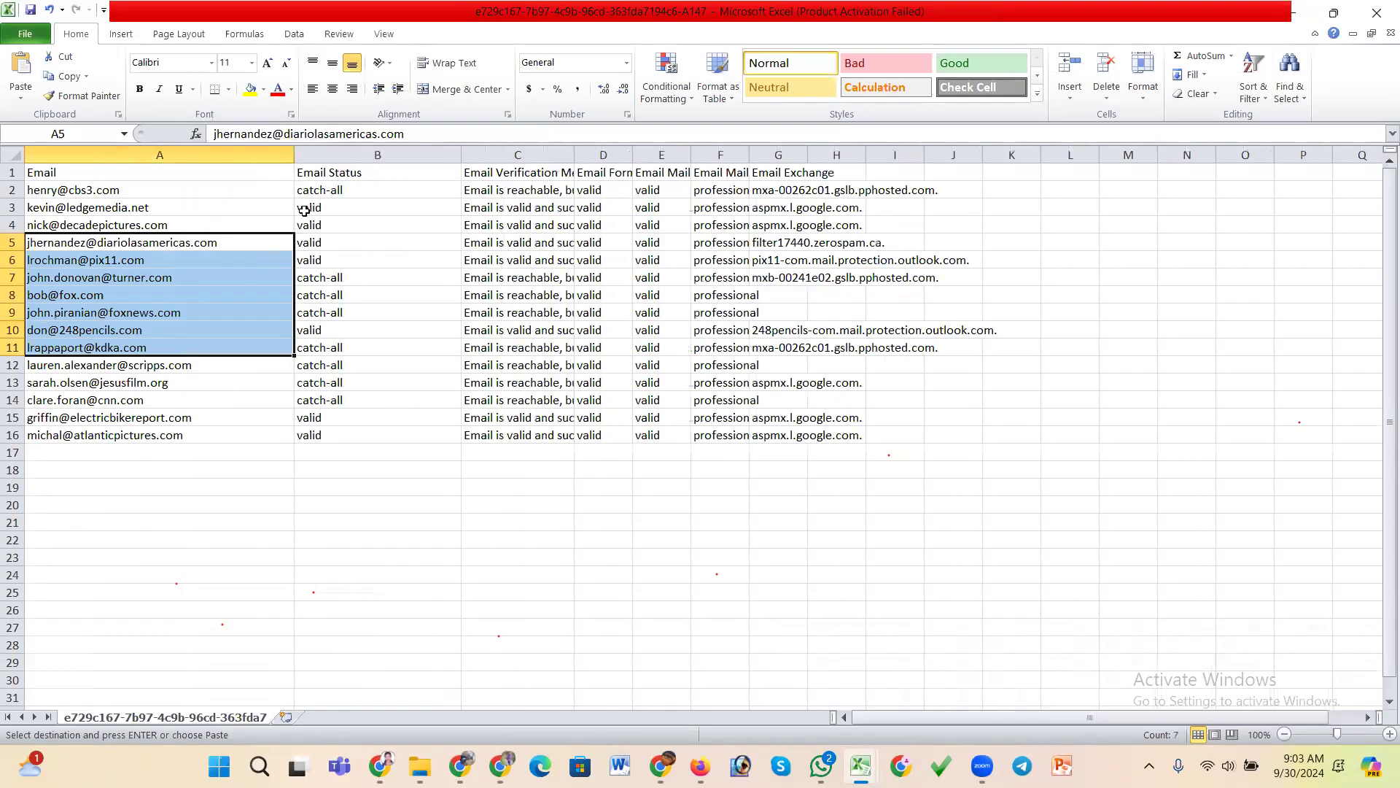
left_click_drag(12, 172, 11, 436)
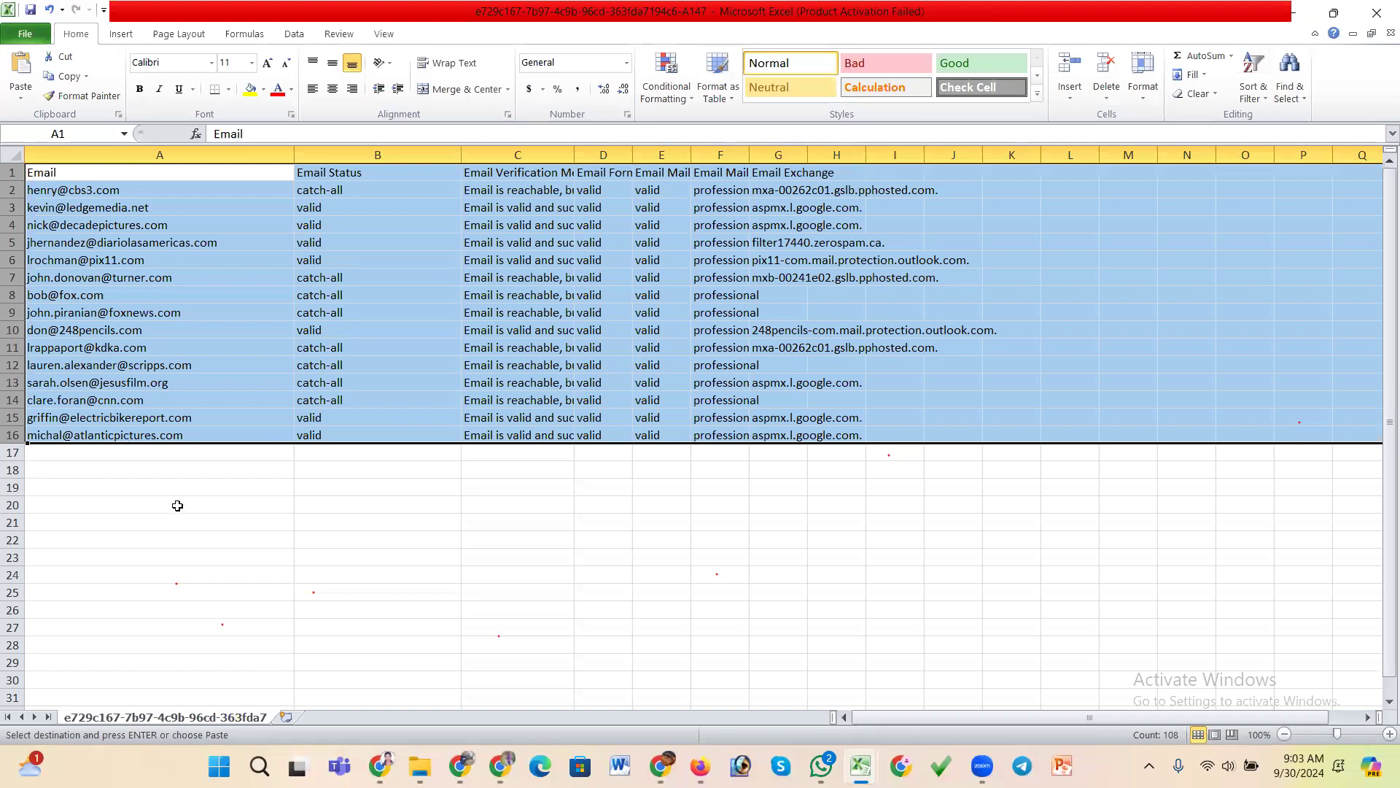
left_click(158, 361)
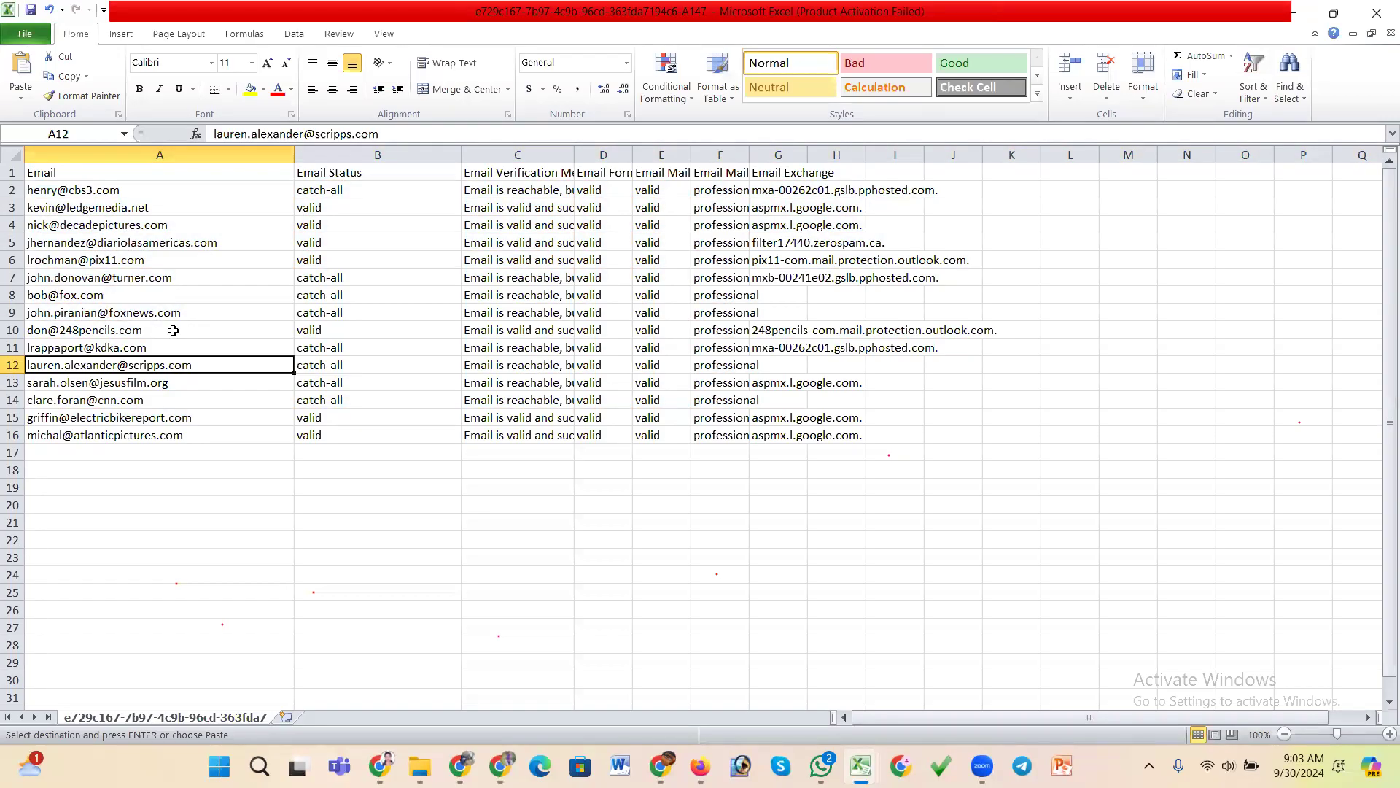
- Switch to Skrapp in Chrome, open the Email Finder and examine its first name, last name and company fields
left_click(661, 766)
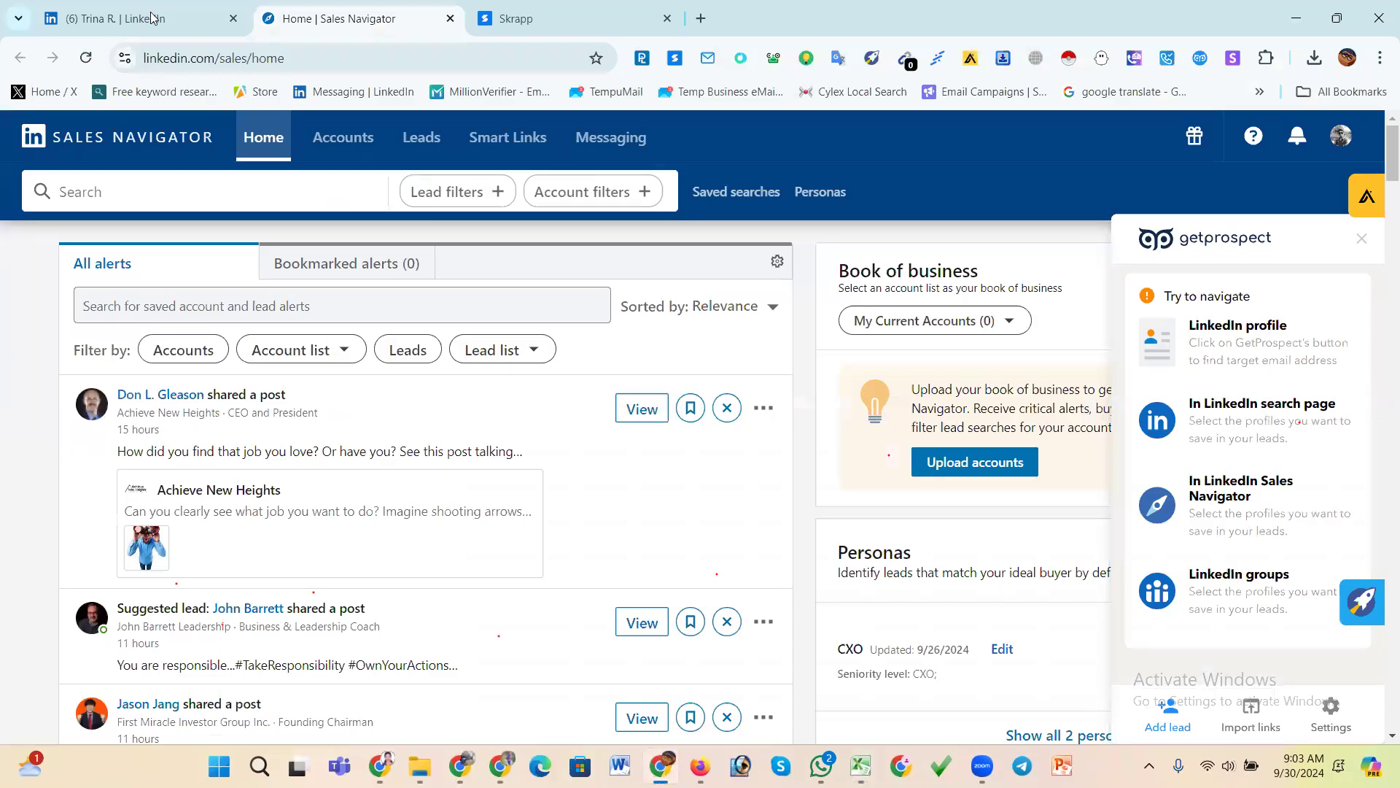
left_click(525, 22)
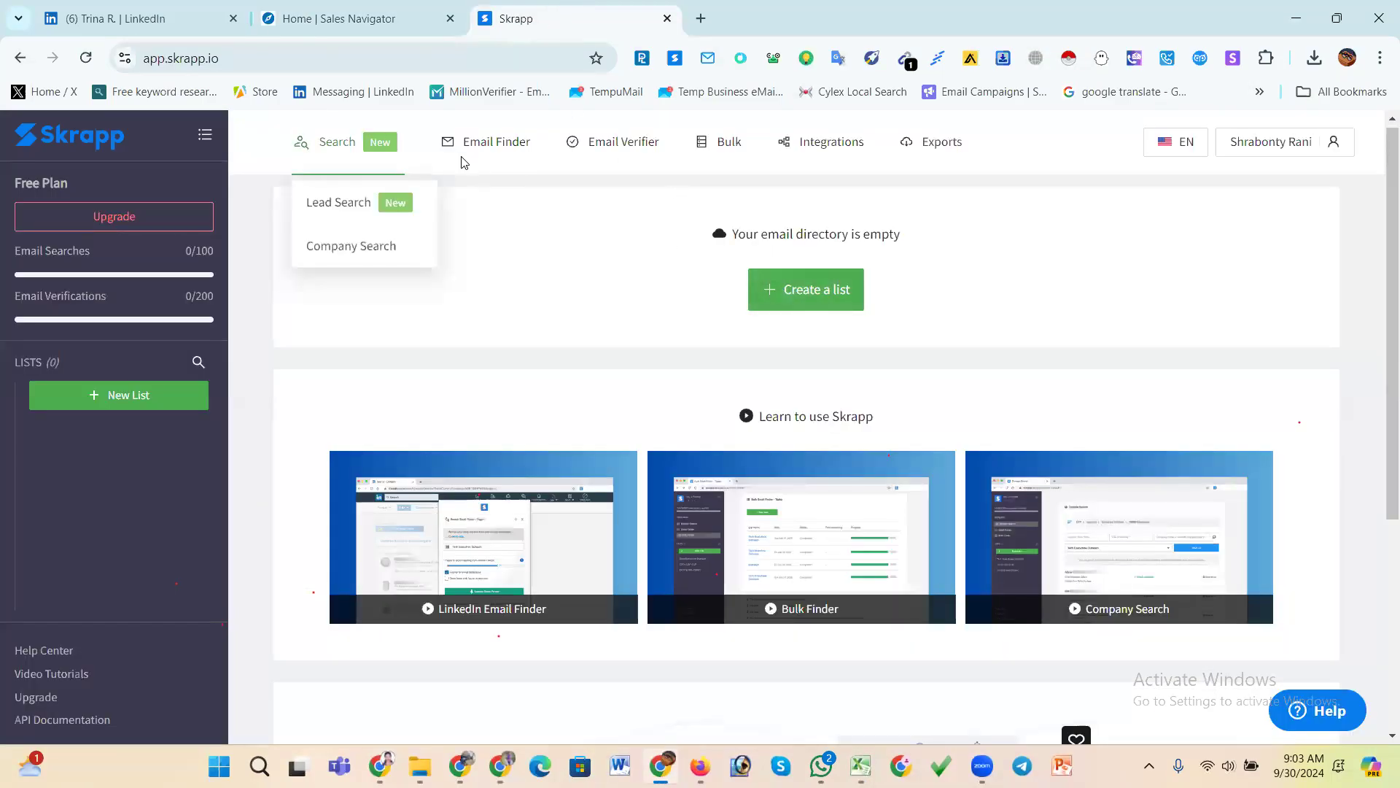
left_click(480, 145)
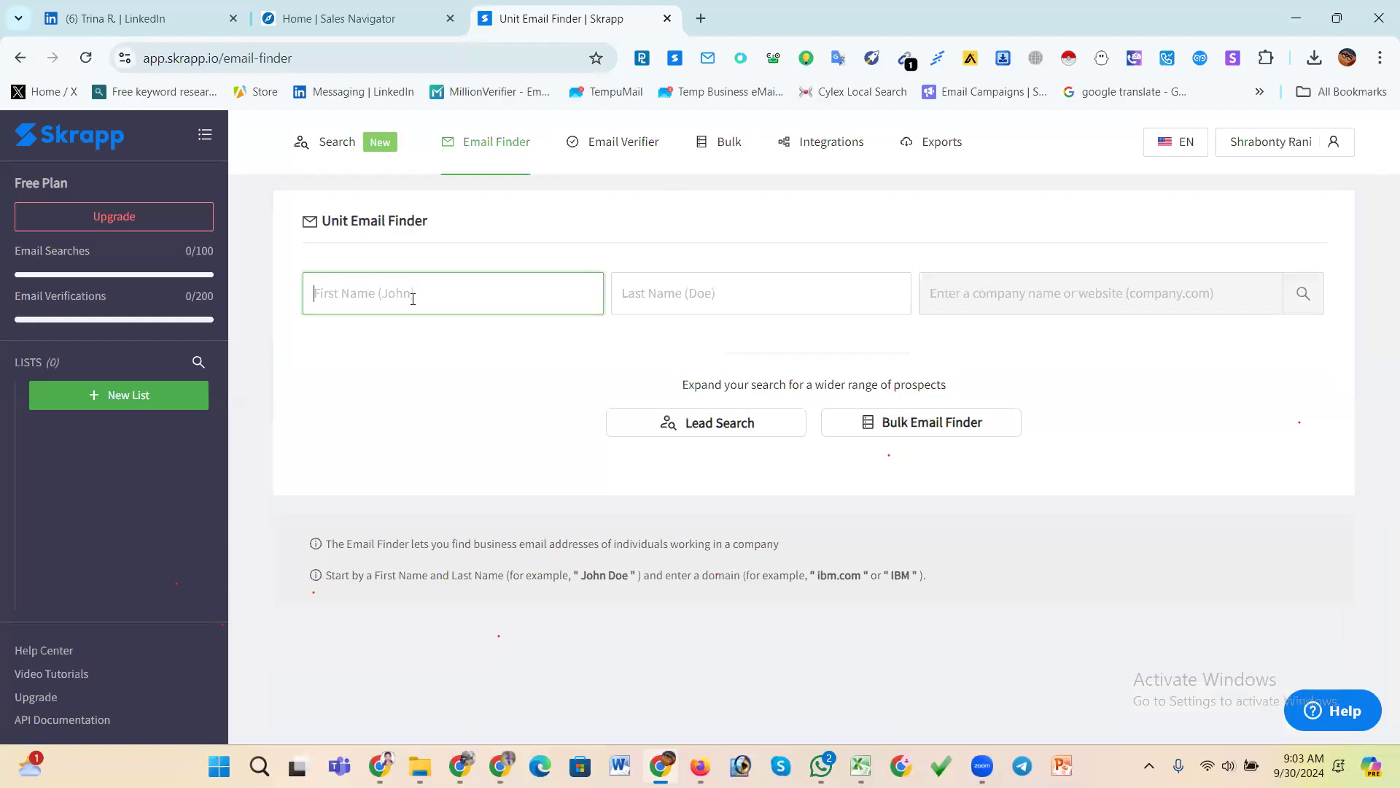
left_click(650, 293)
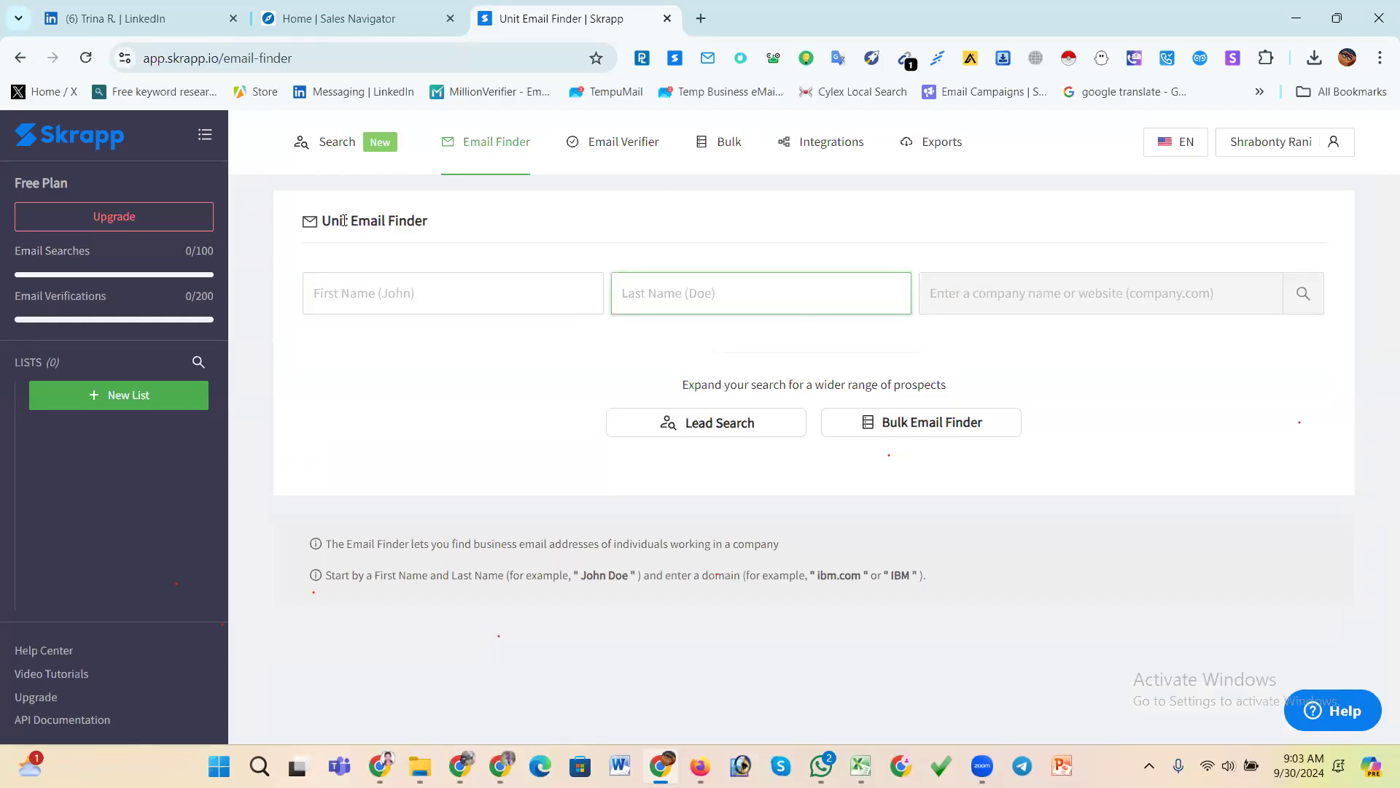
left_click(438, 292)
left_click(678, 297)
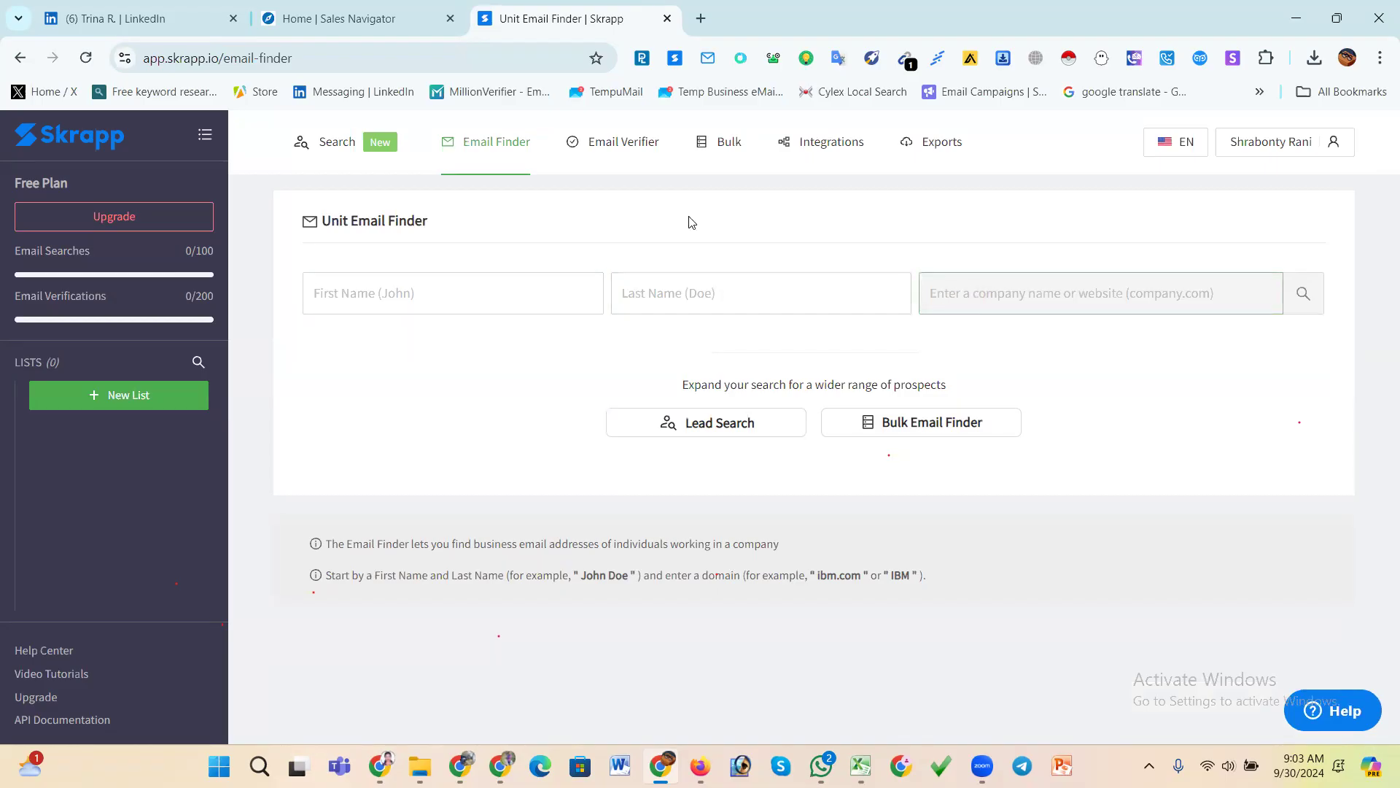
- View Skrapp's Email Verifier page and return to the Email Finder
left_click(587, 143)
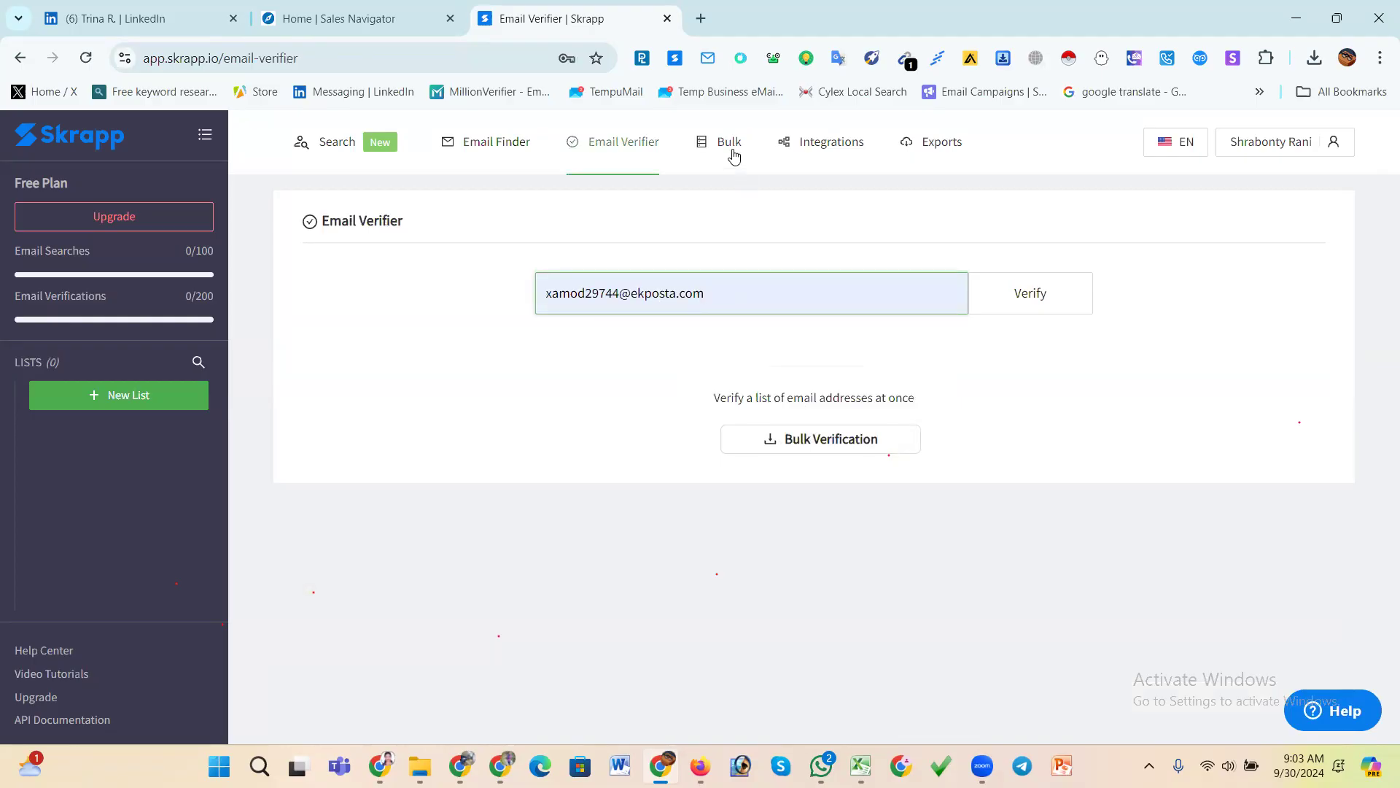
mouse_move(732, 154)
left_click(487, 373)
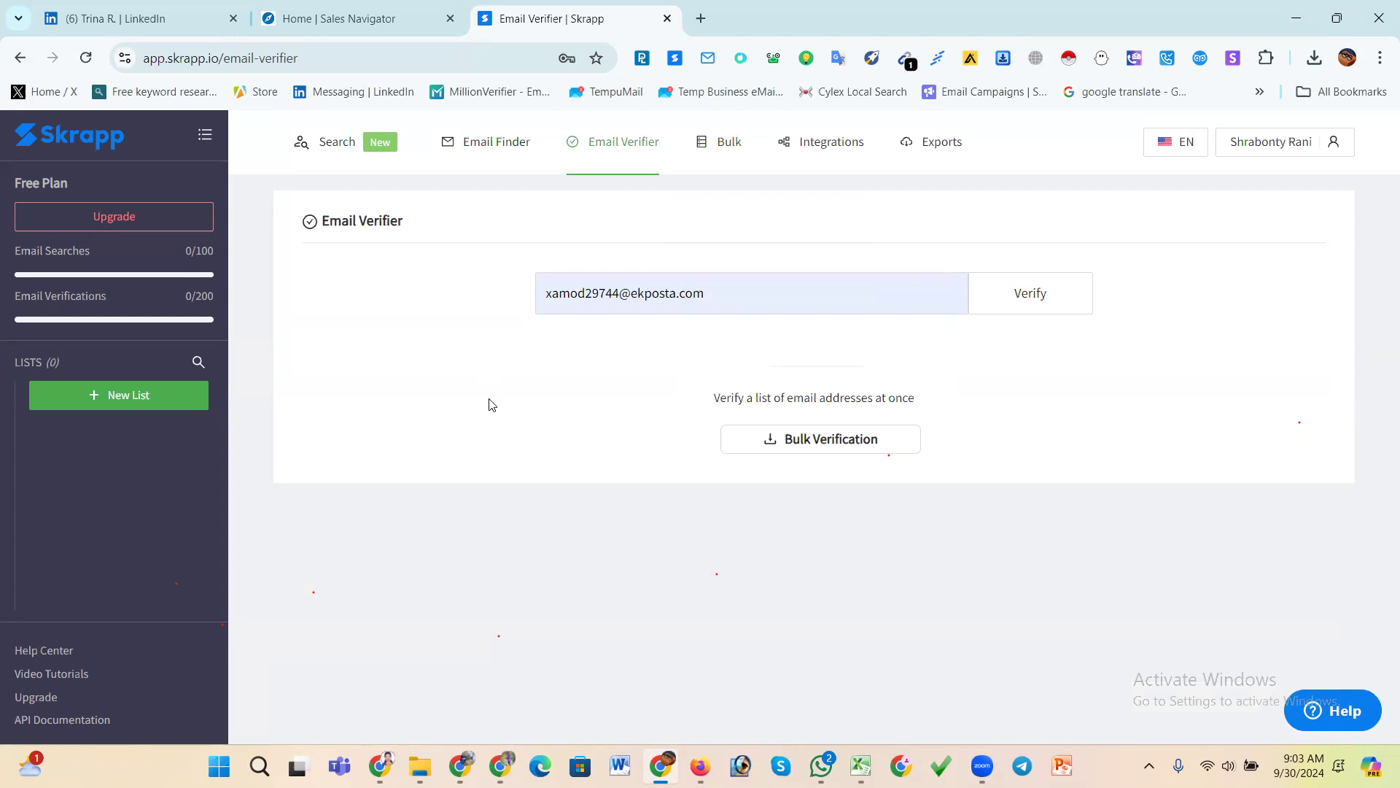
left_click(484, 142)
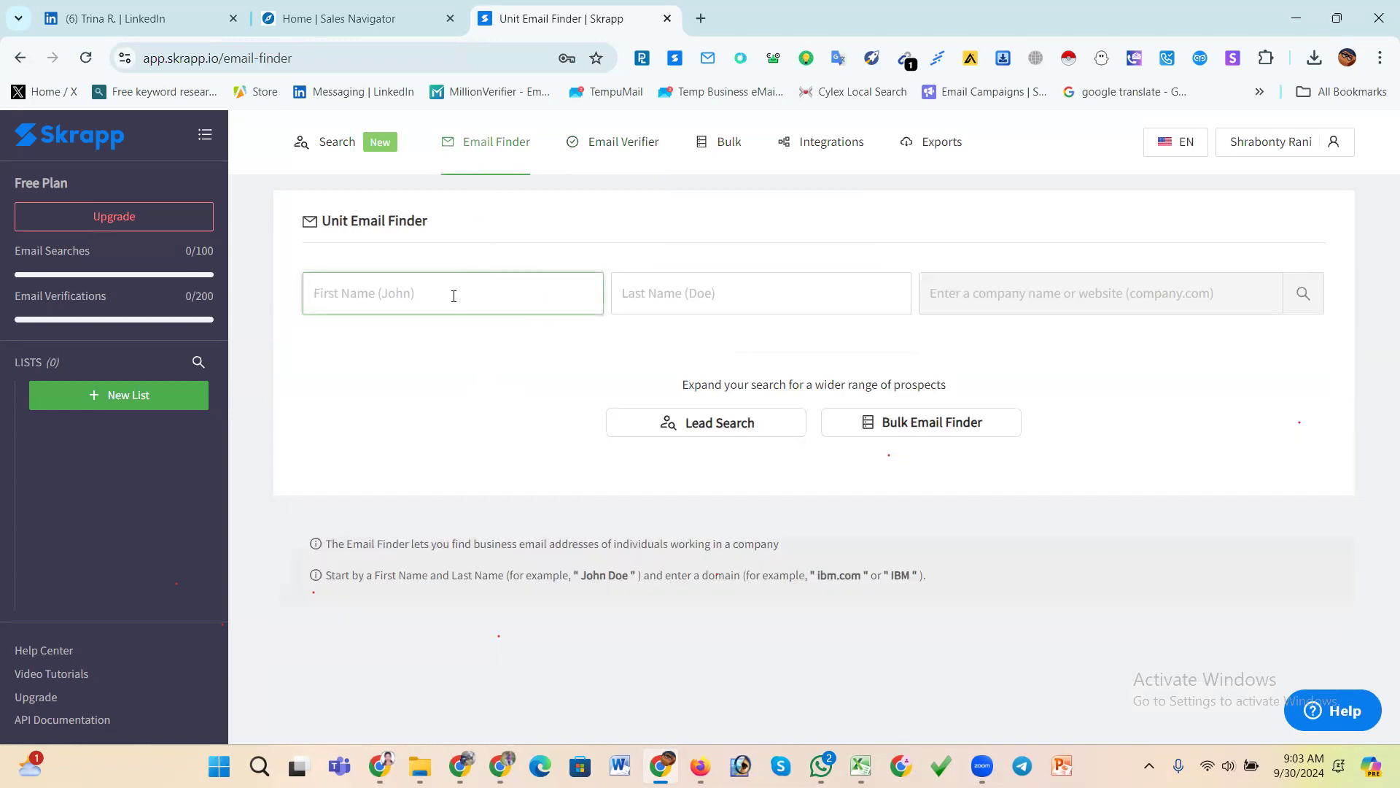